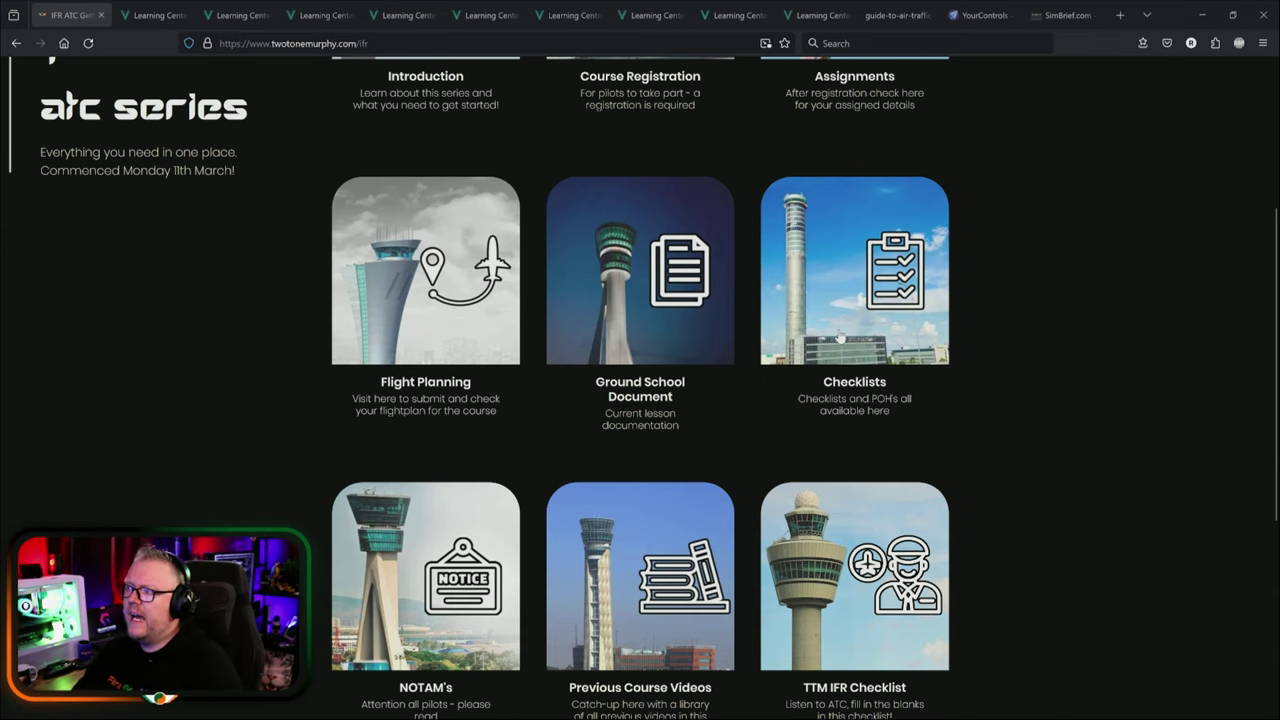
# Open the Ground School Document from the IFR ATC series page.
pyautogui.scroll(-3, 543, 434)
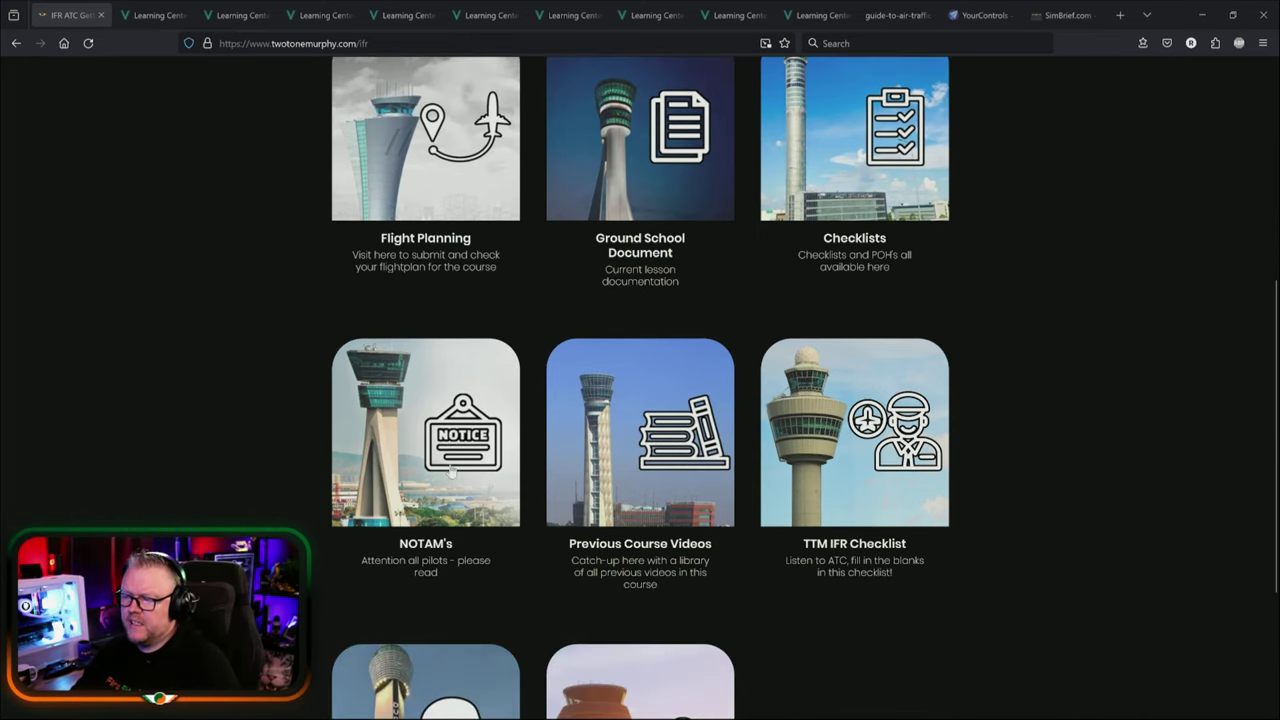
pyautogui.scroll(4, 735, 423)
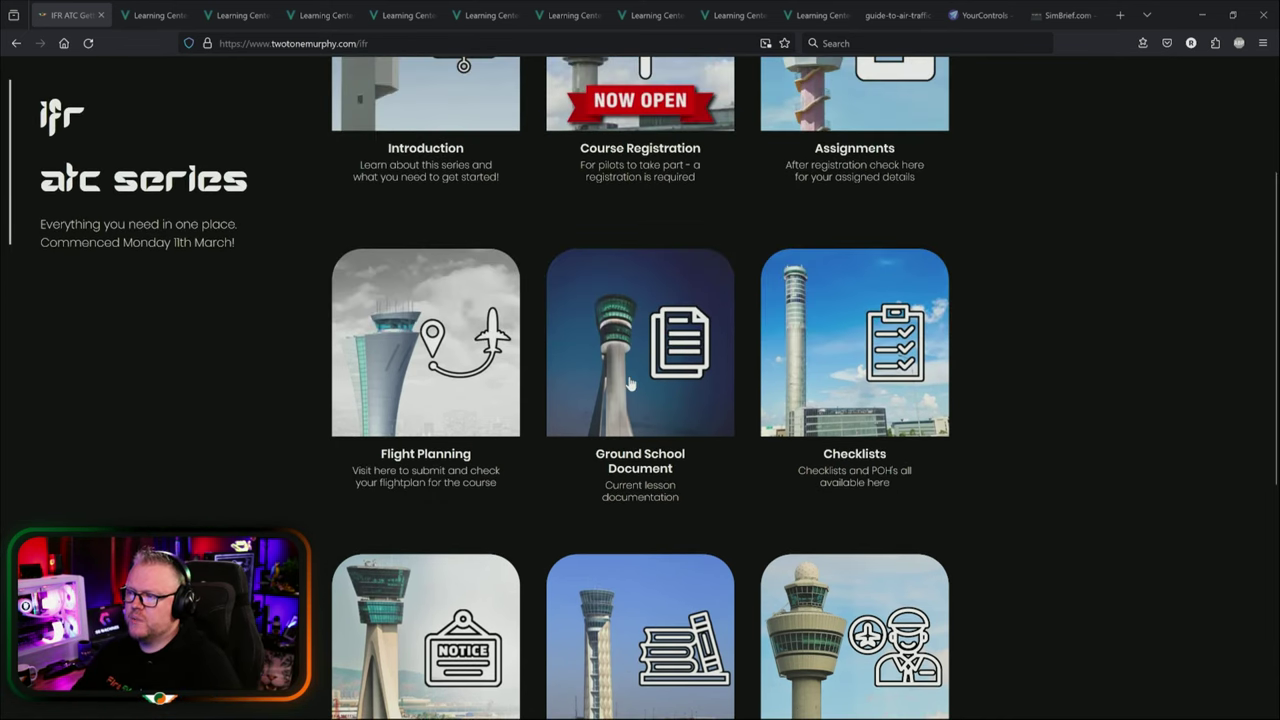
pyautogui.click(630, 383)
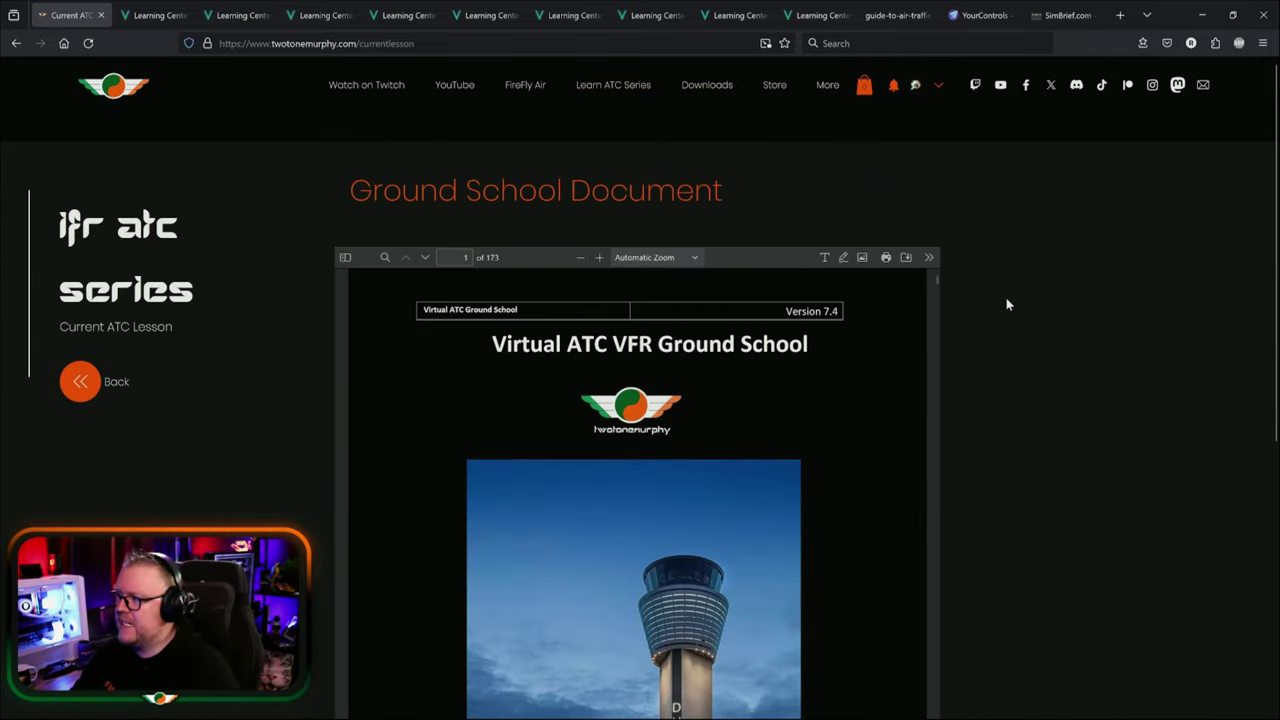
# Jump from the document's contents list to the "Demo Flight & Revision (Lesson 4)" section.
pyautogui.scroll(-3, 1075, 290)
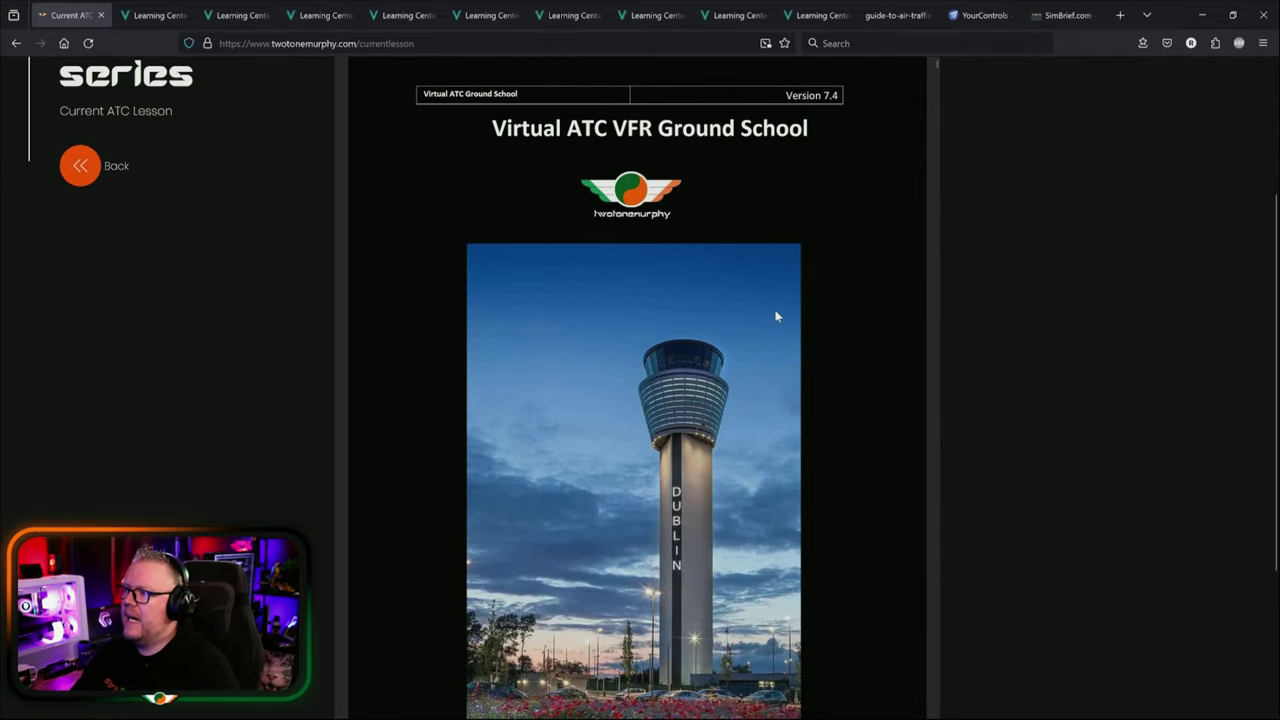
pyautogui.scroll(-20, 776, 316)
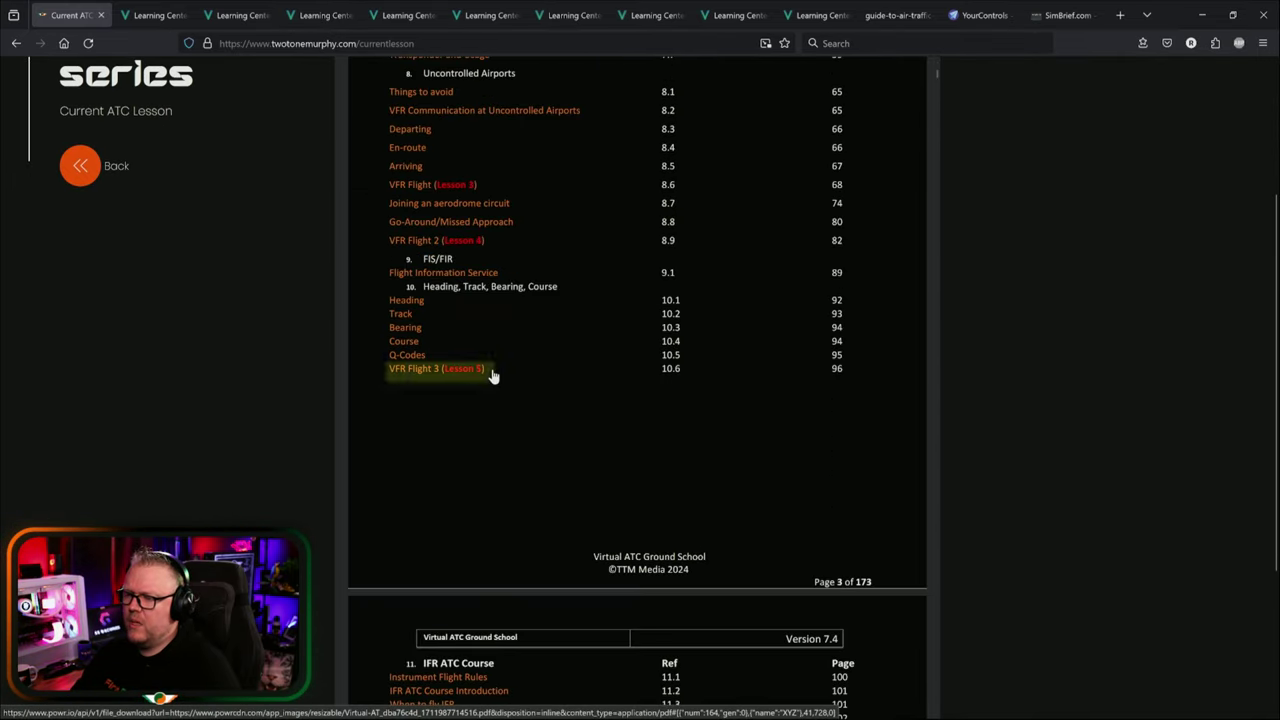
pyautogui.scroll(-10, 492, 374)
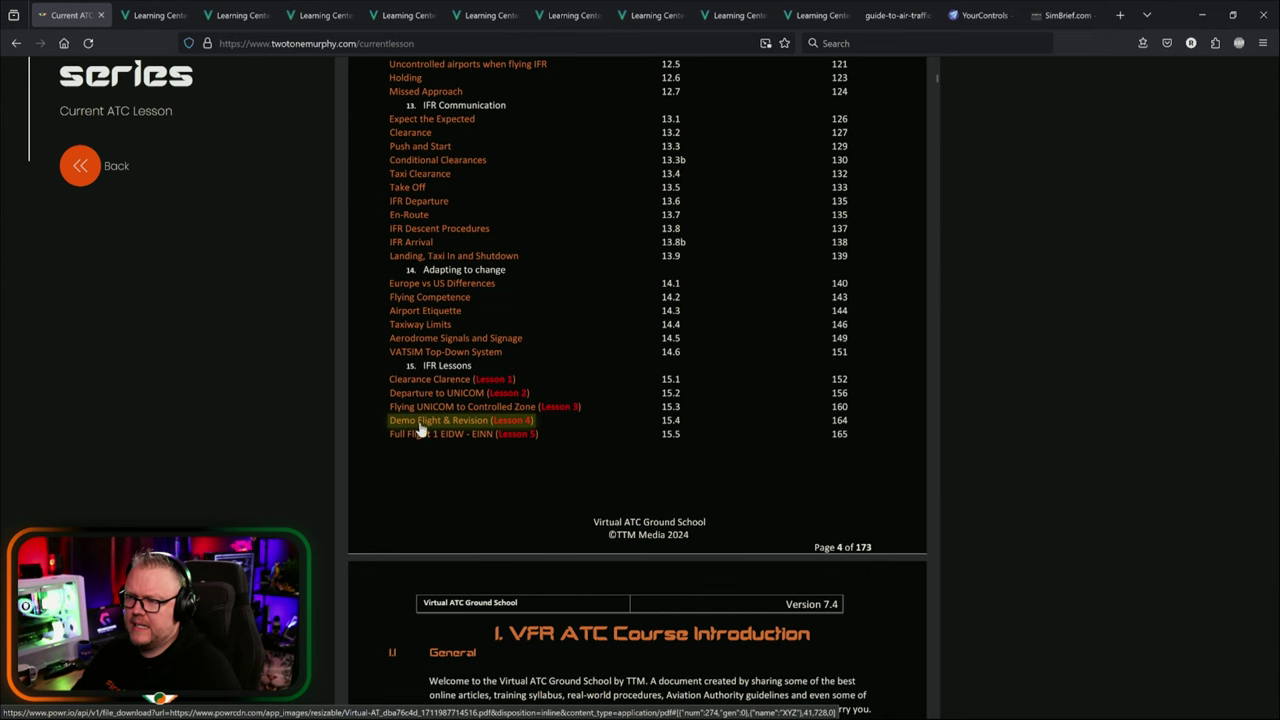
pyautogui.click(481, 421)
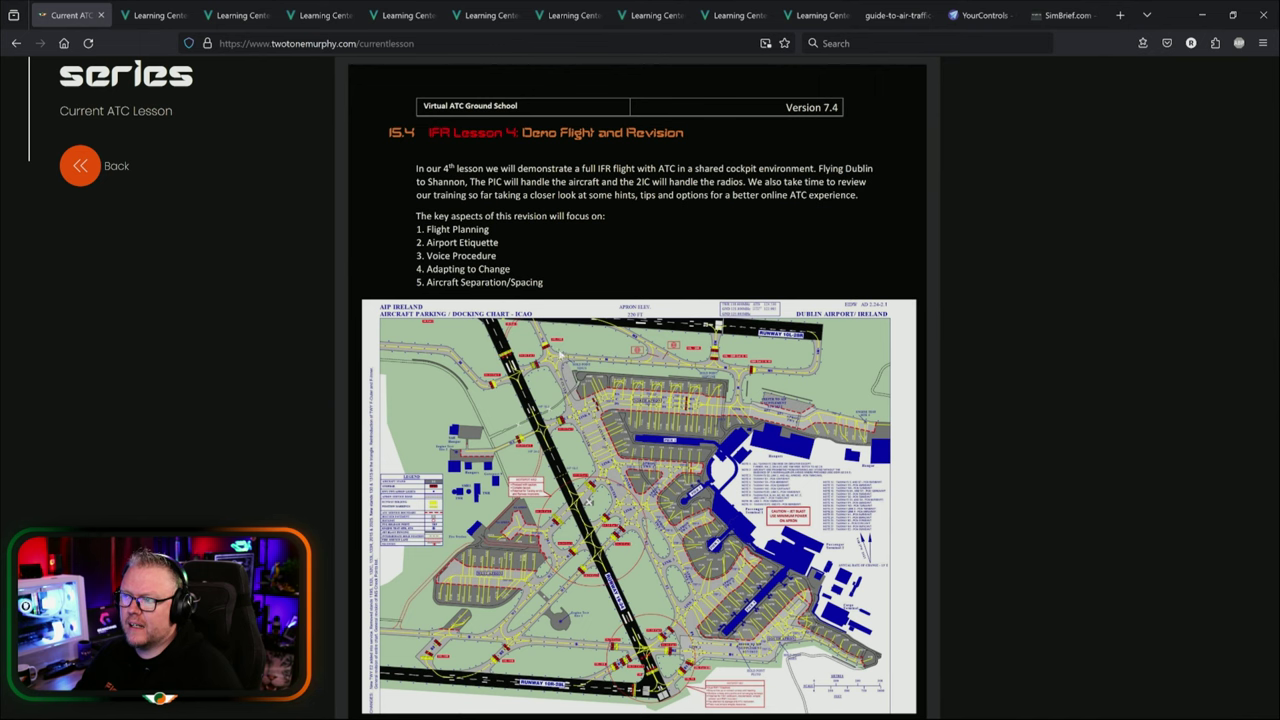
# Examine the stands and apron taxiways around Pier 3 and Pier 4 on the Dublin Airport parking chart.
pyautogui.scroll(-1, 889, 343)
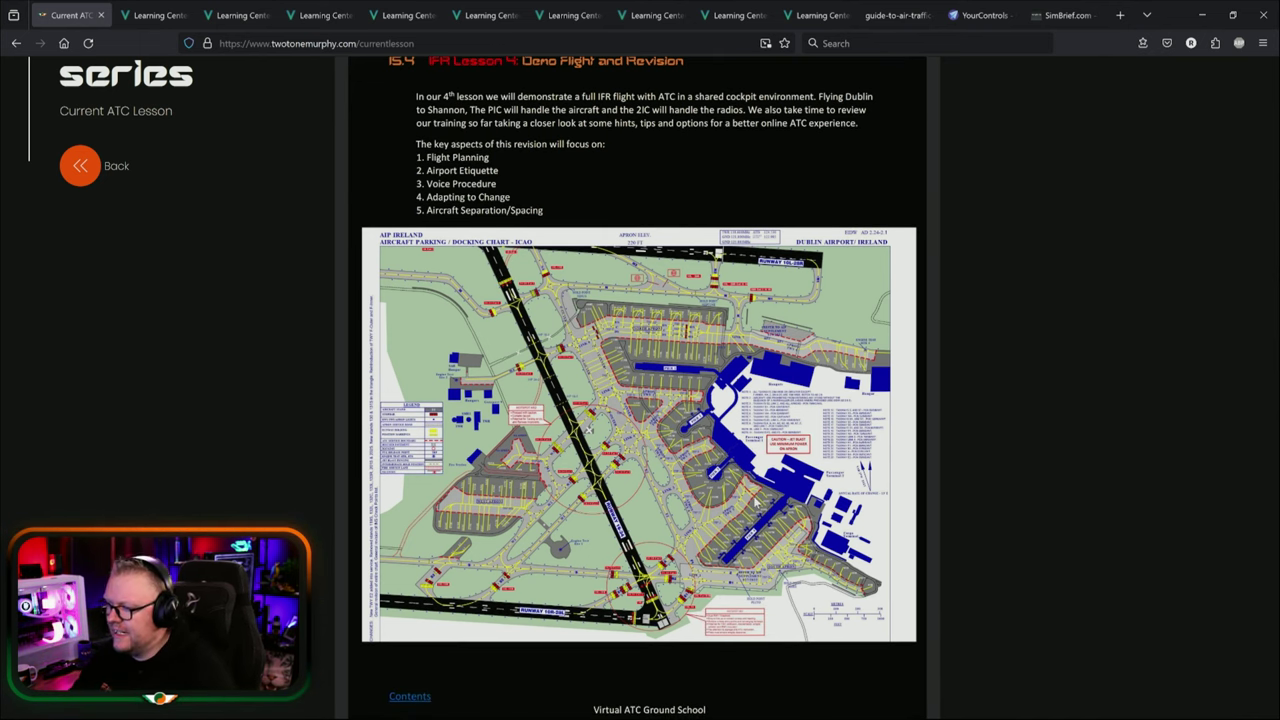
pyautogui.scroll(-1, 988, 491)
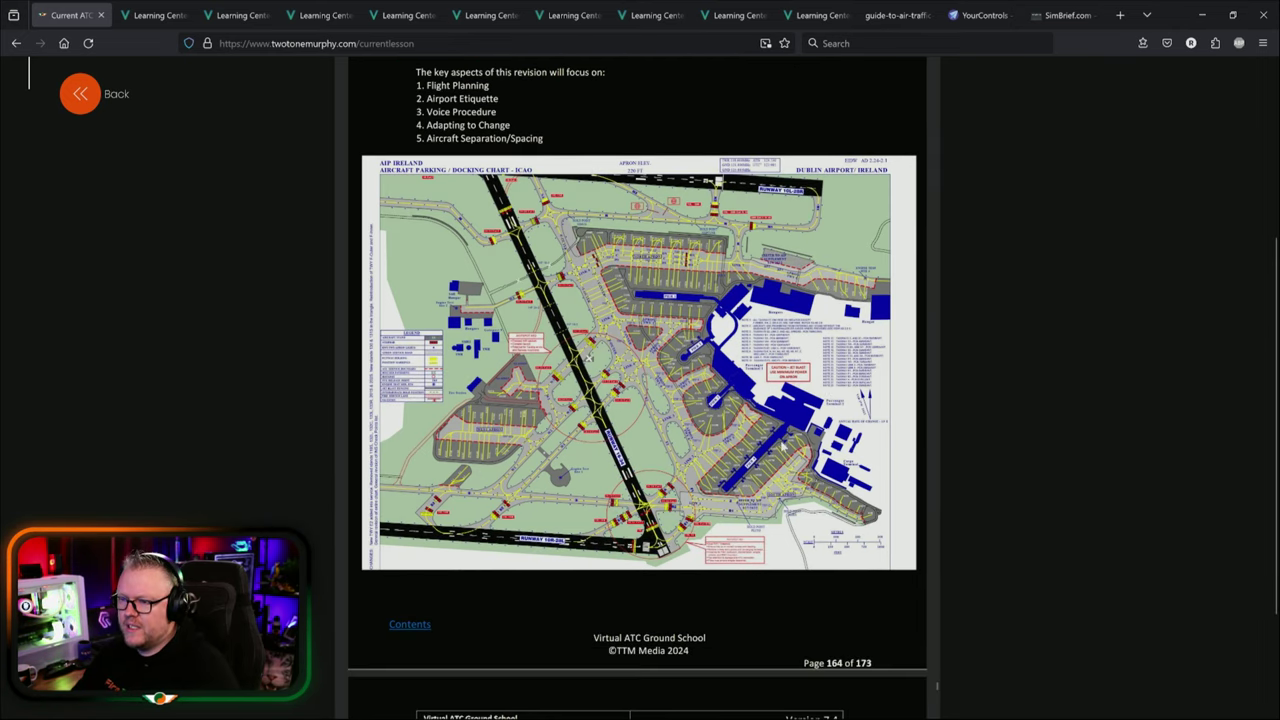
pyautogui.click(789, 489)
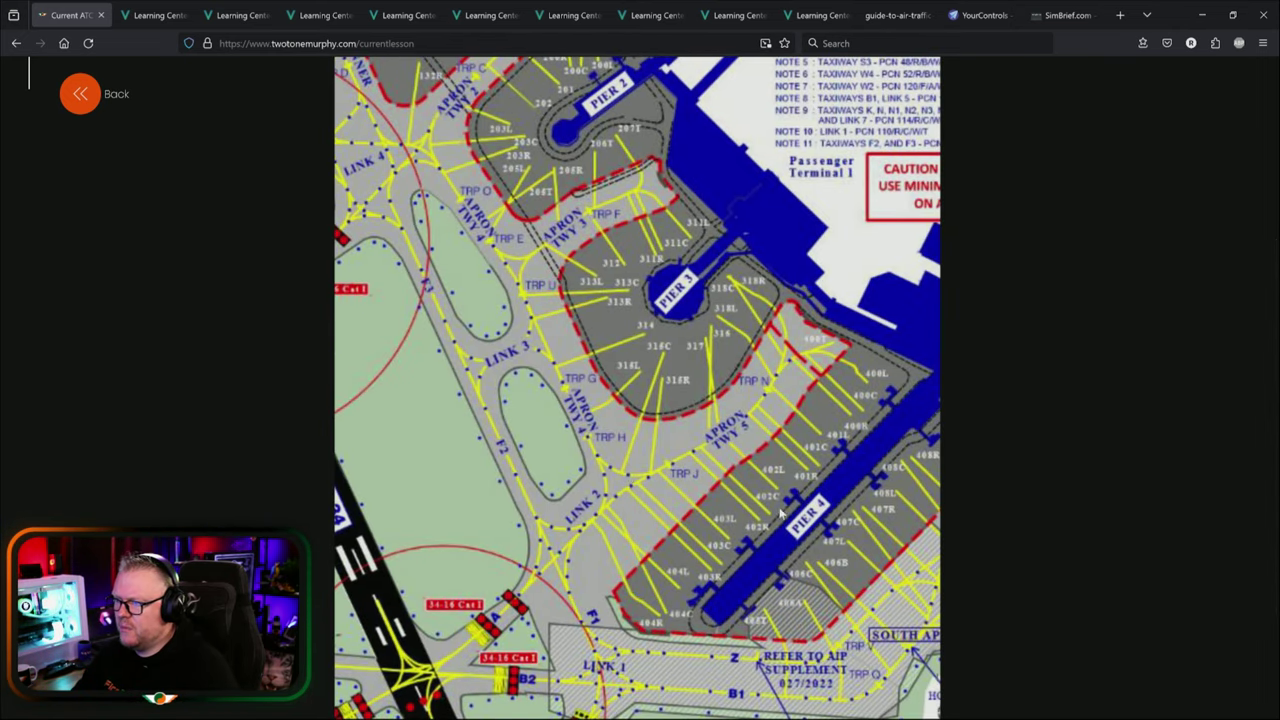
pyautogui.scroll(2, 583, 398)
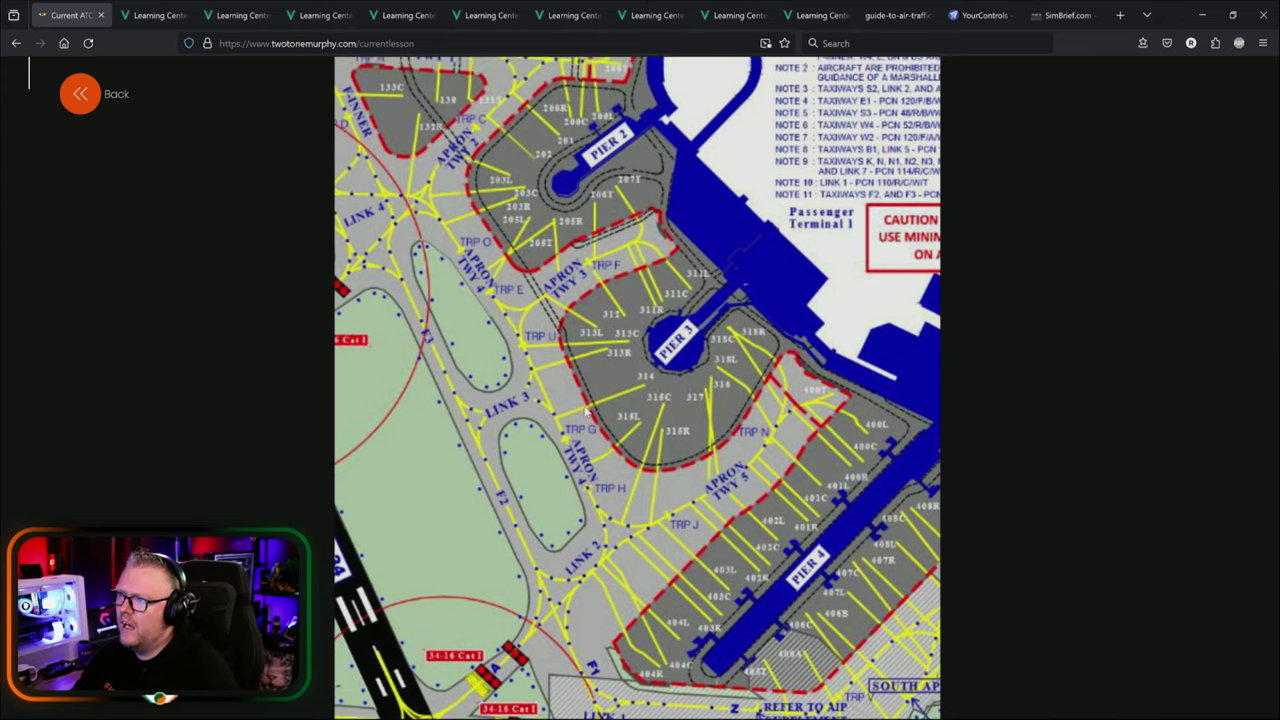
pyautogui.scroll(-1, 512, 383)
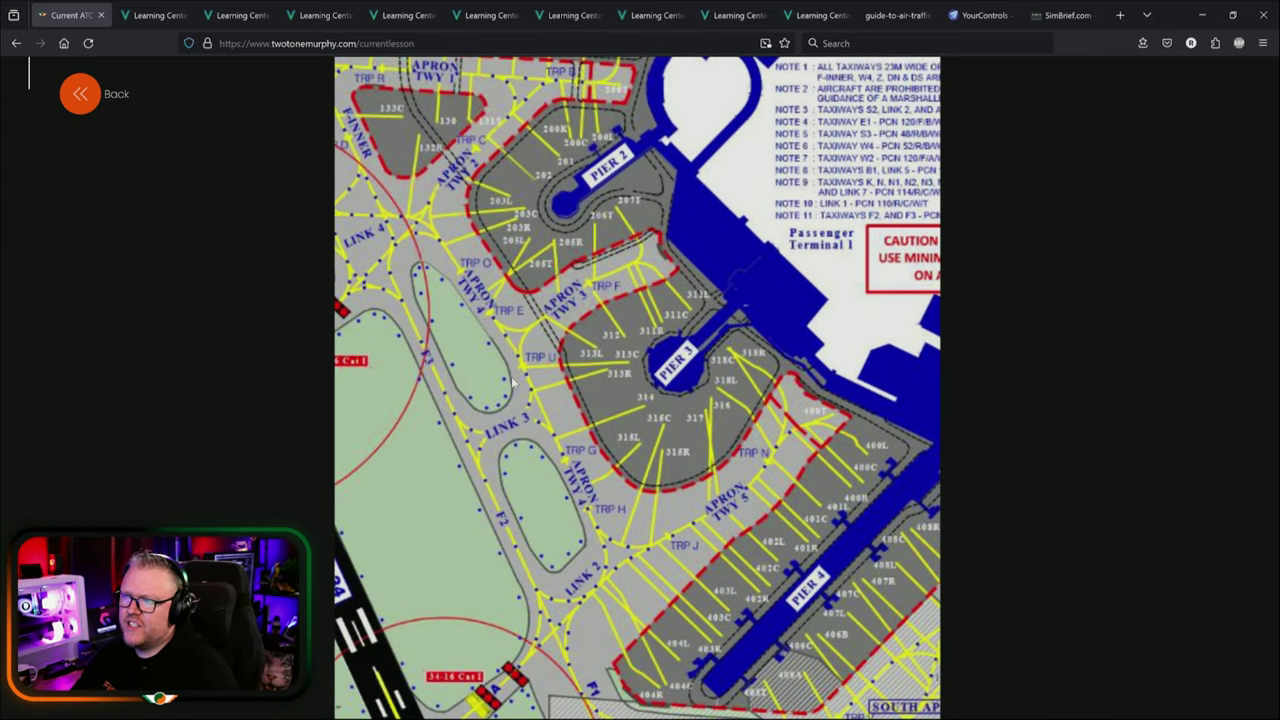
pyautogui.scroll(-1, 512, 383)
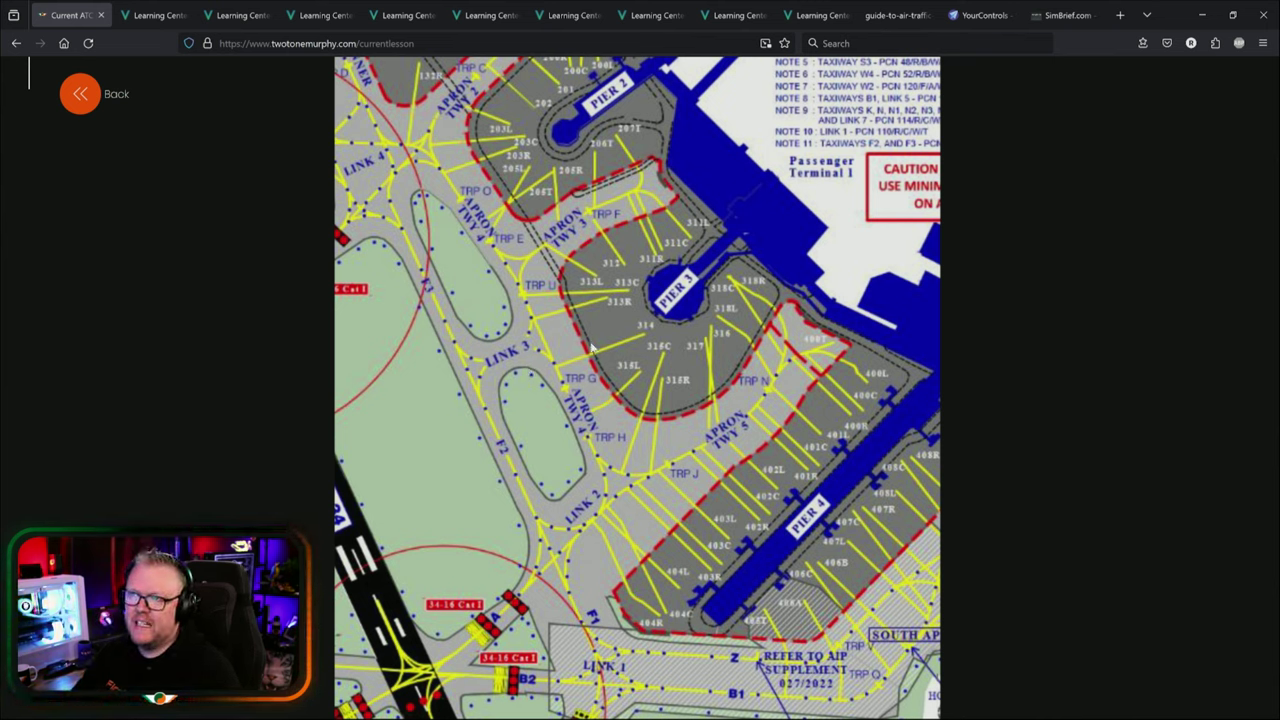
# Examine the taxiways and links between Runway 16-34 and the piers, and return to the whole Dublin chart.
pyautogui.scroll(3, 585, 458)
pyautogui.hscroll(-3, 585, 458)
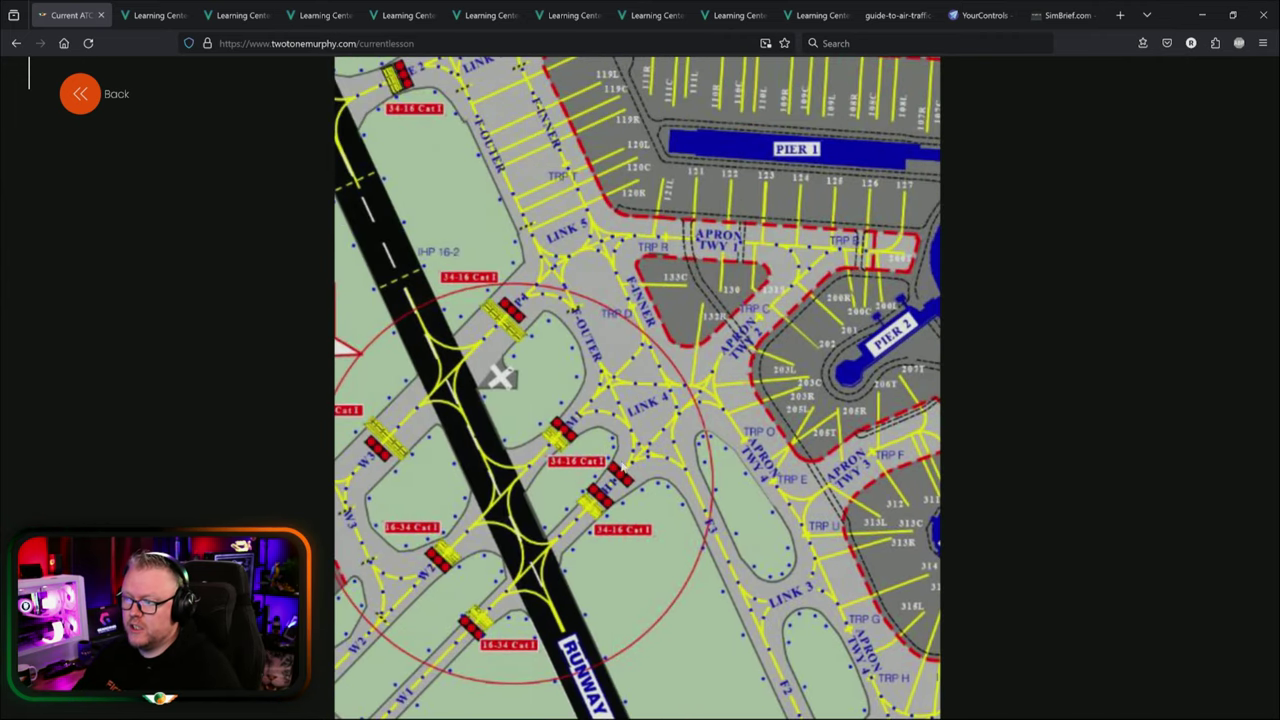
pyautogui.middleClick(678, 411)
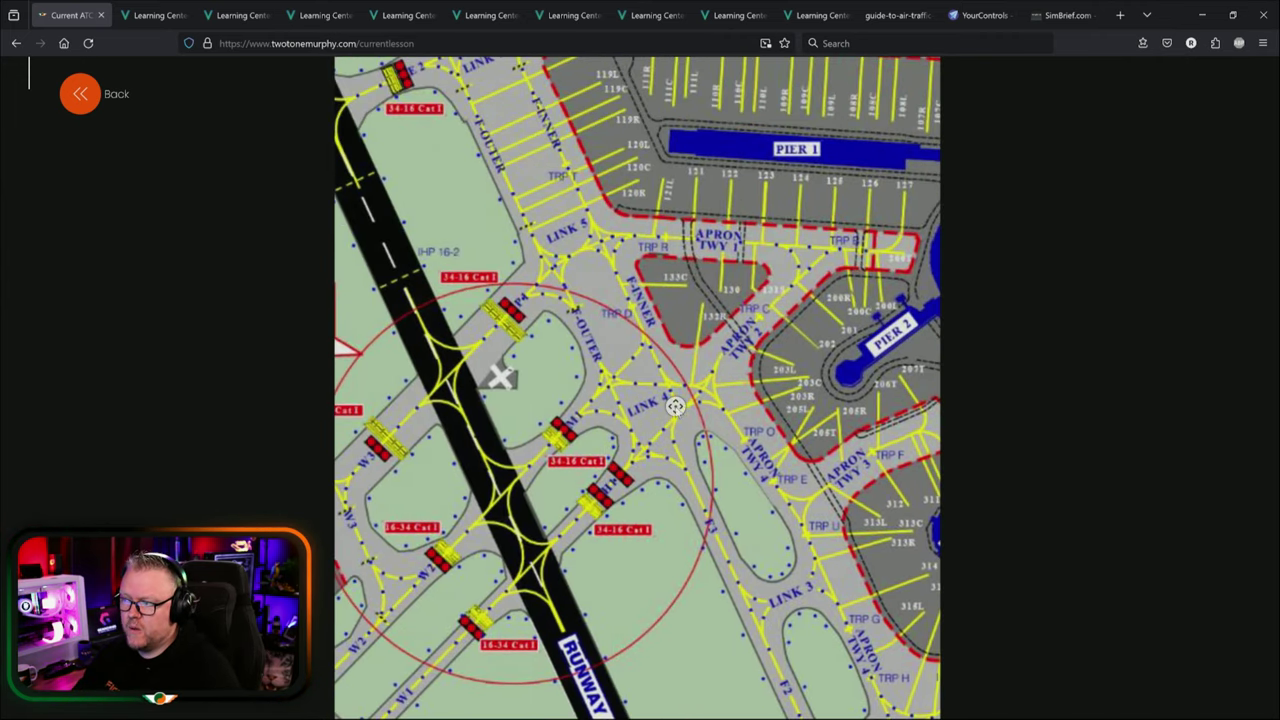
pyautogui.scroll(-3, 678, 411)
pyautogui.hscroll(2, 678, 411)
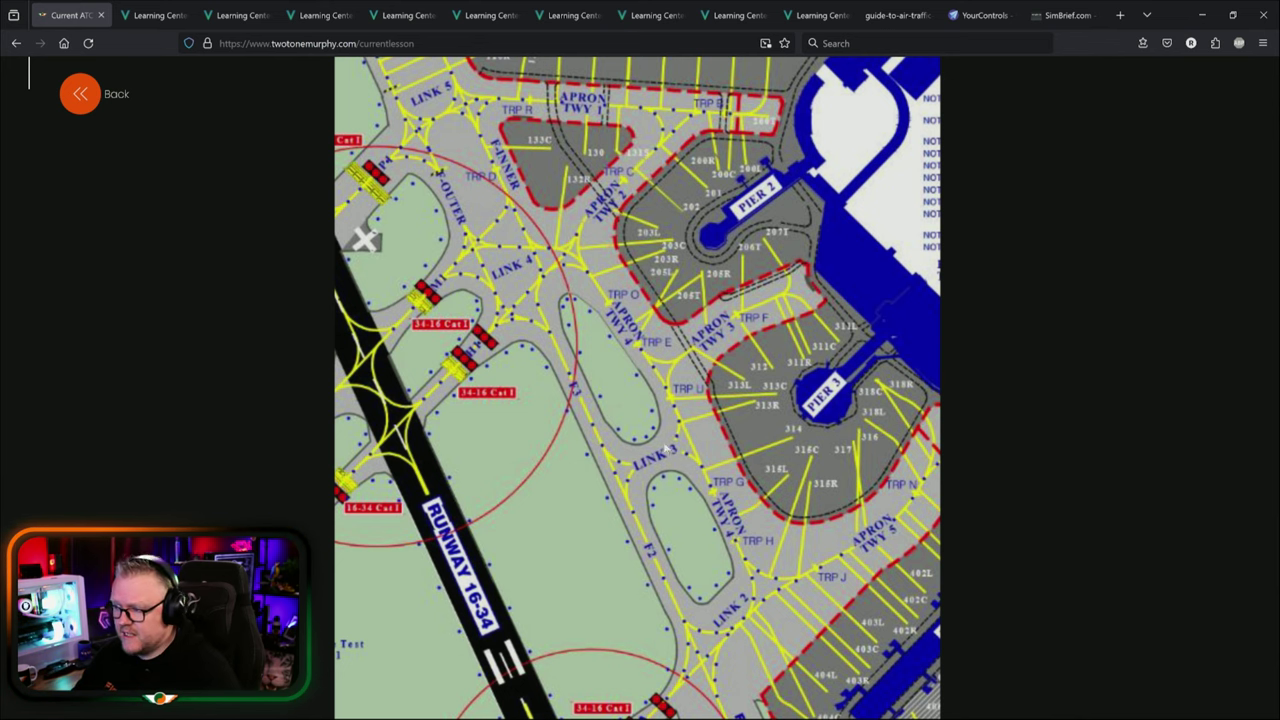
pyautogui.hscroll(2, 668, 450)
pyautogui.scroll(-5, 644, 461)
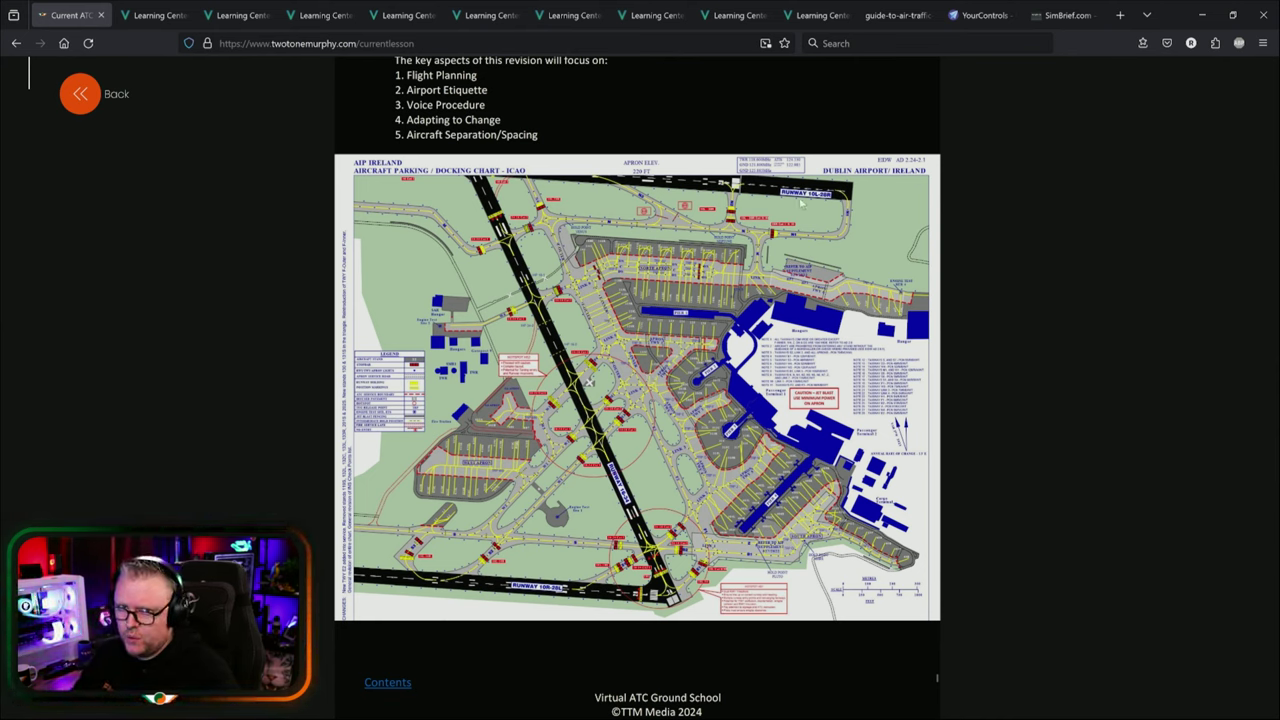
# Review the Lesson 4 page, and magnify the Dublin chart around Pier 3, Pier 4 and Apron TWY 5.
pyautogui.scroll(-3, 659, 454)
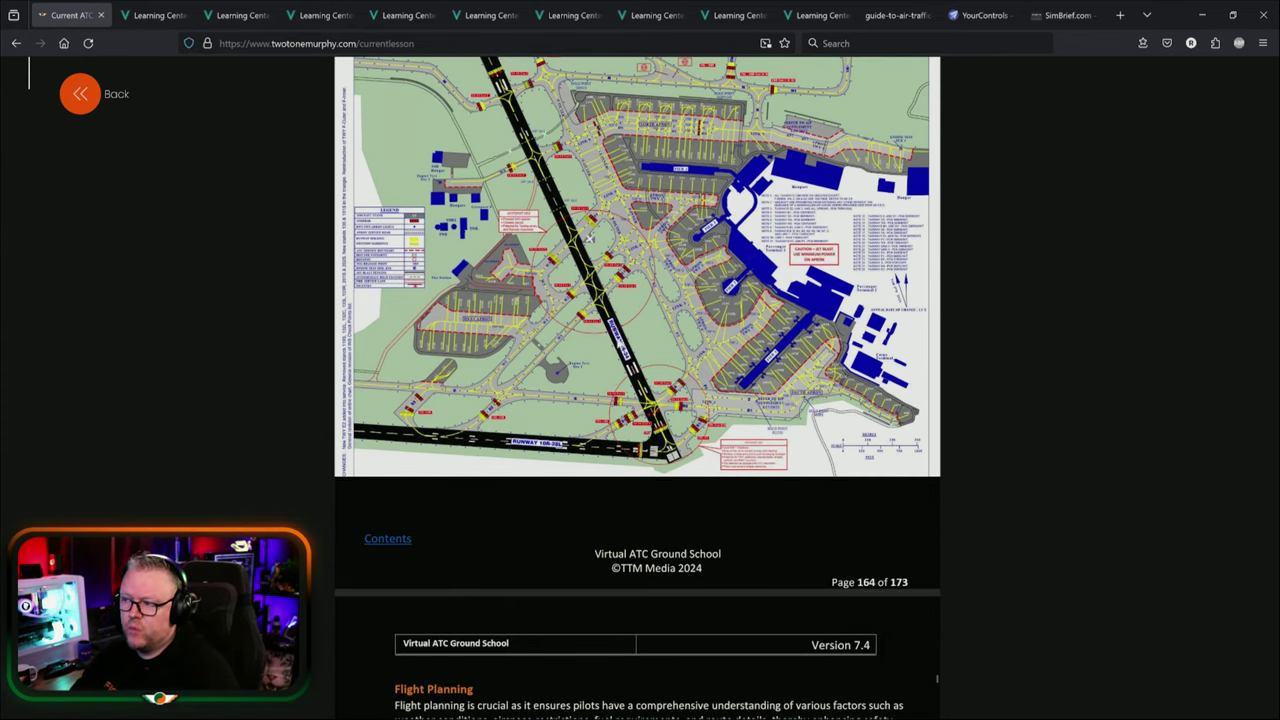
pyautogui.scroll(4, 643, 471)
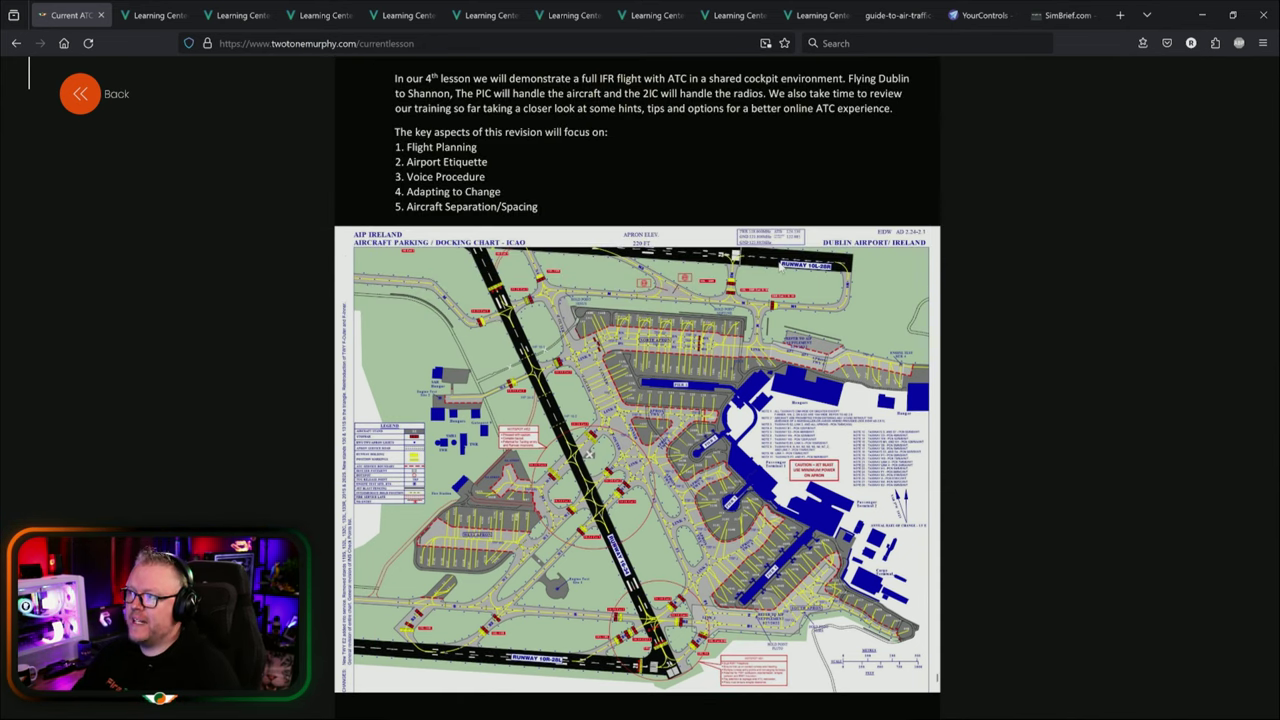
pyautogui.scroll(-1, 748, 259)
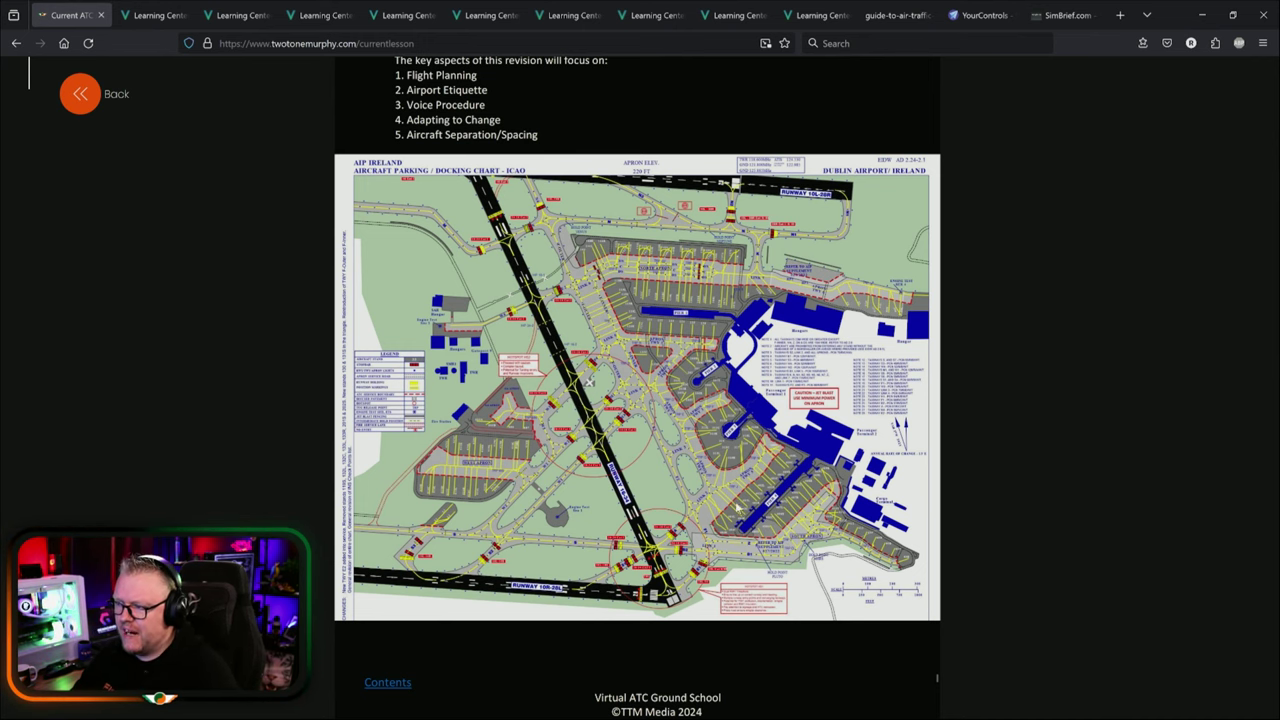
pyautogui.scroll(3, 783, 481)
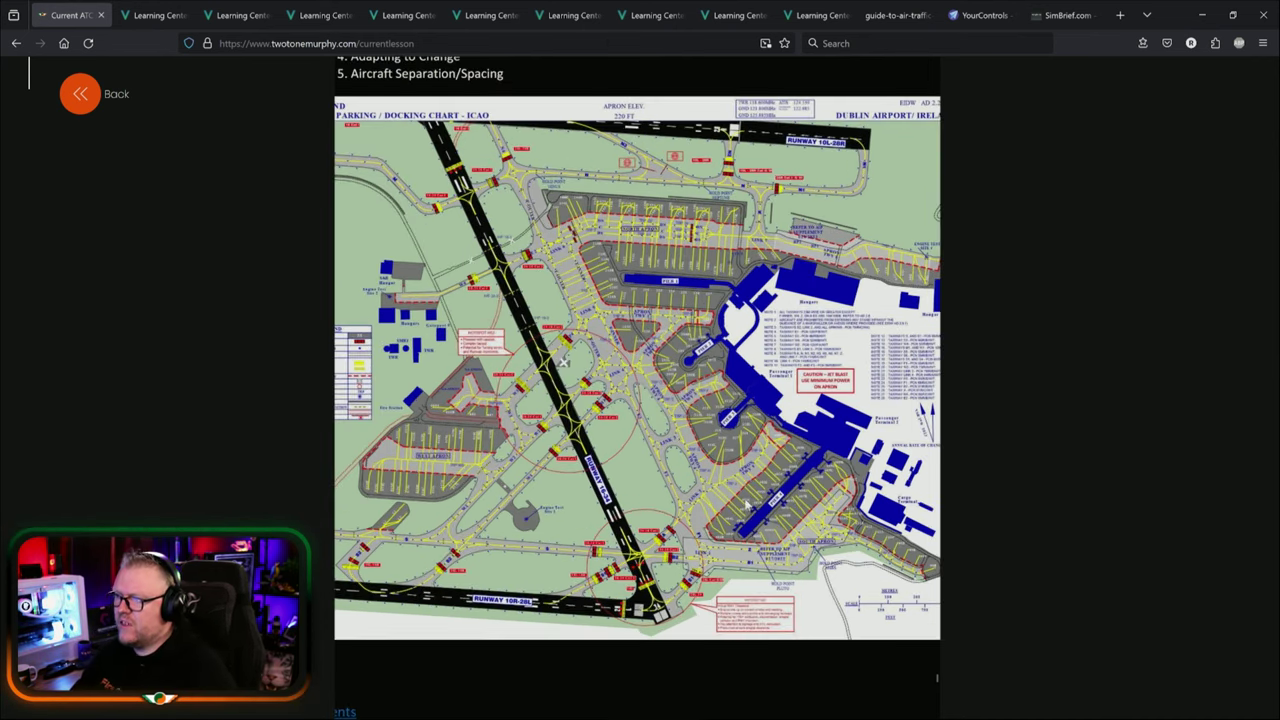
pyautogui.scroll(5, 750, 462)
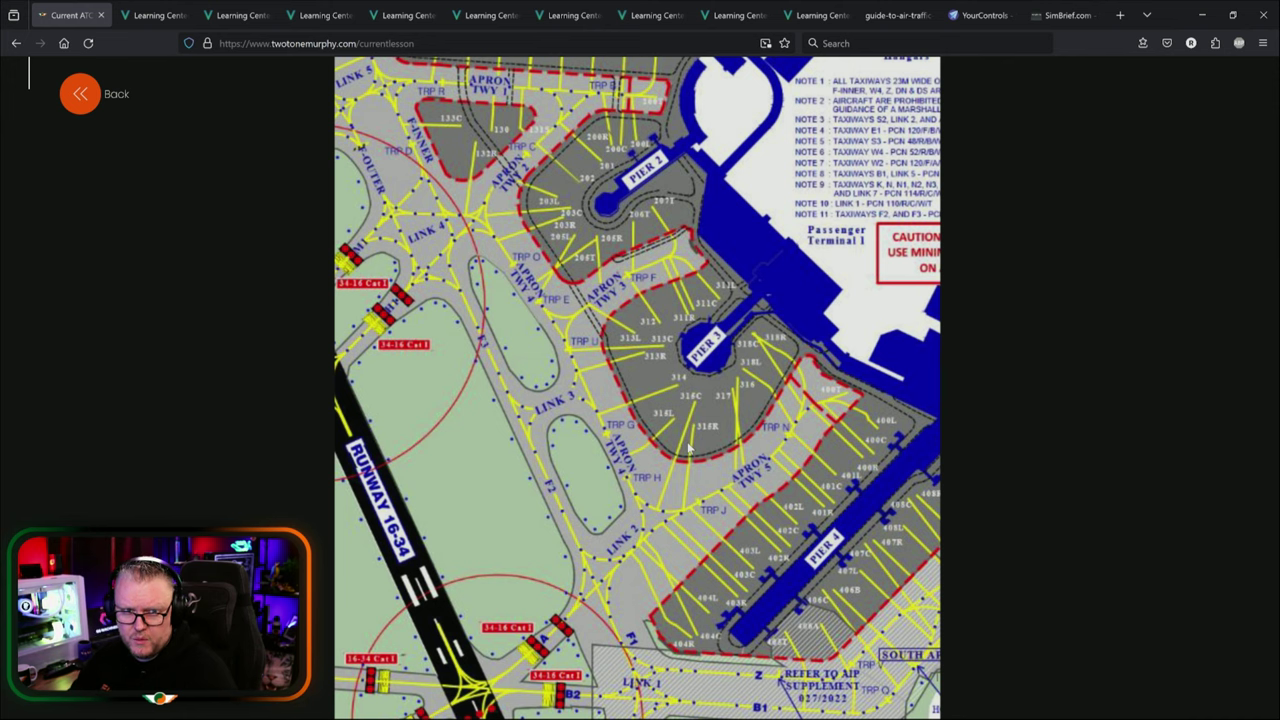
pyautogui.scroll(-1, 782, 404)
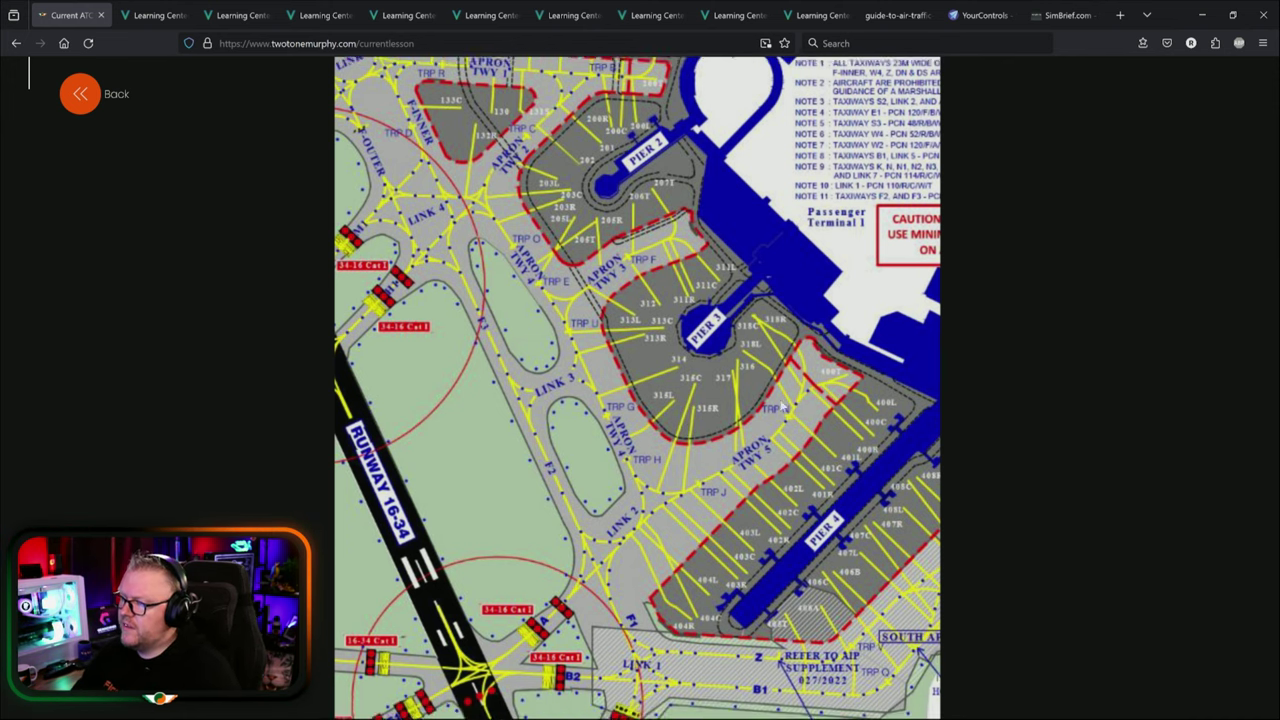
pyautogui.scroll(1, 1029, 286)
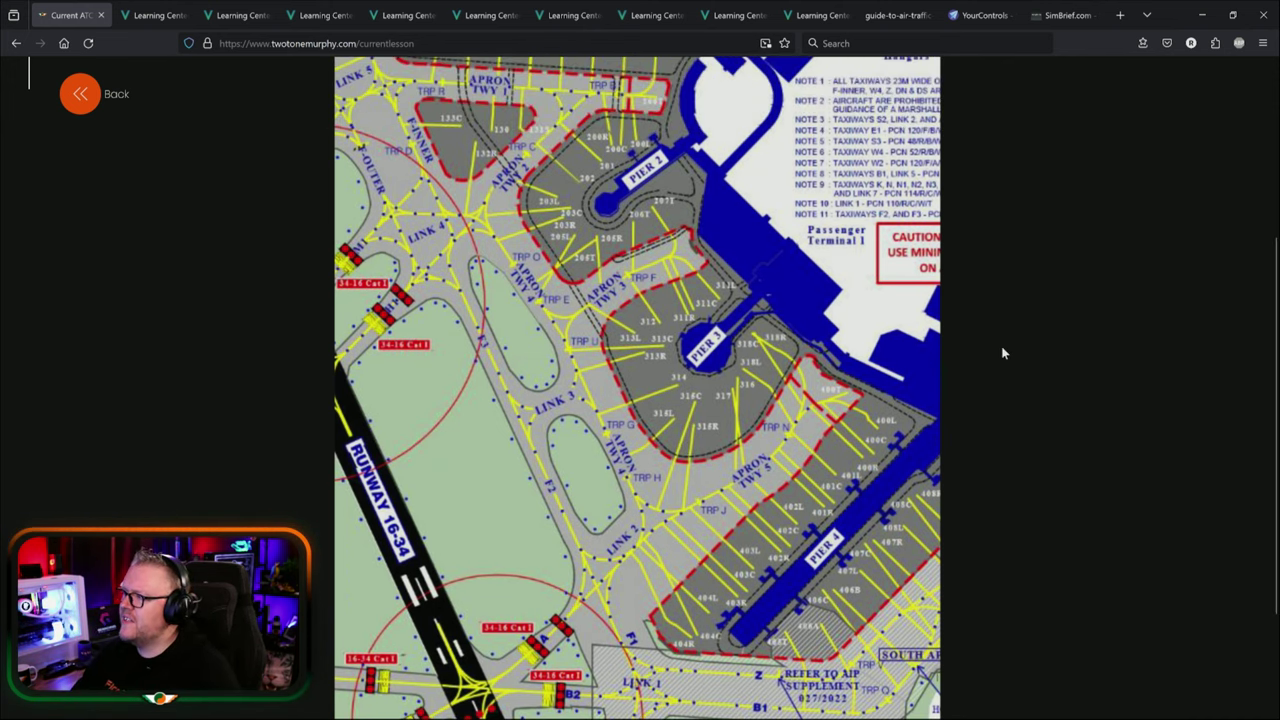
# Activate the PDF drawing tool and set its colour to bright green (RGB 0, 255, 0).
pyautogui.scroll(3, 1003, 353)
pyautogui.click(843, 257)
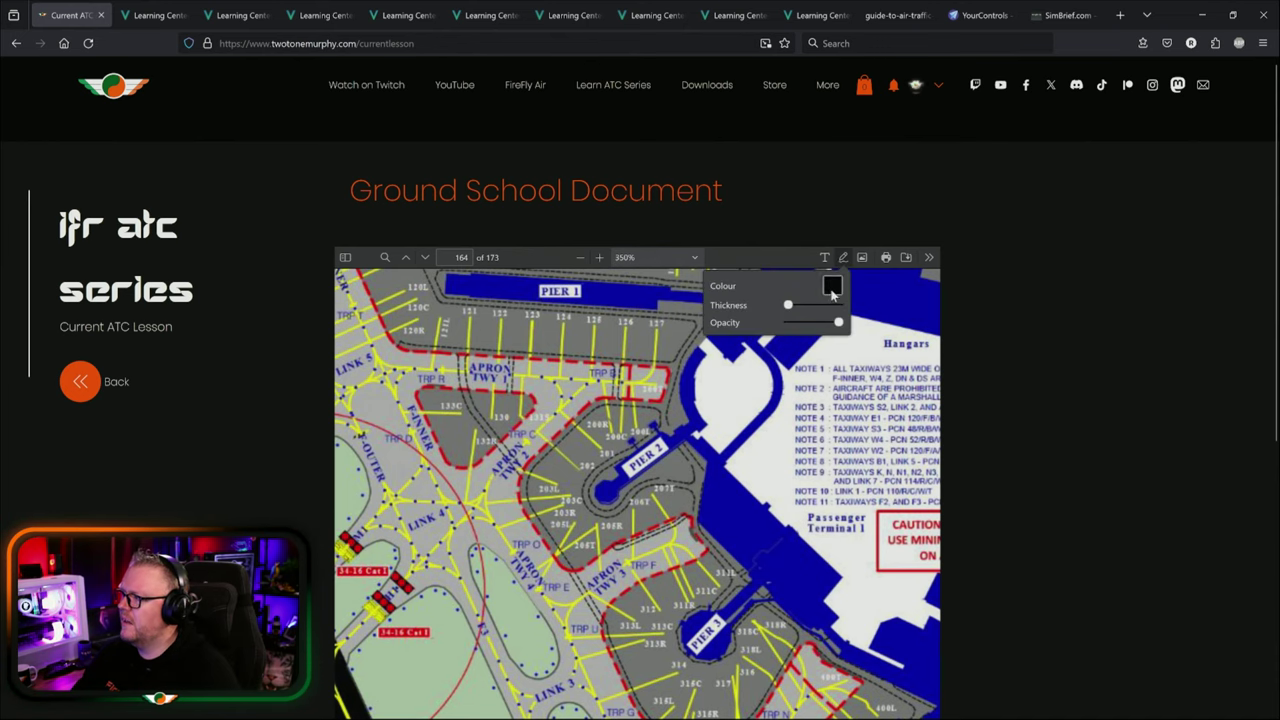
pyautogui.click(832, 288)
pyautogui.click(53, 69)
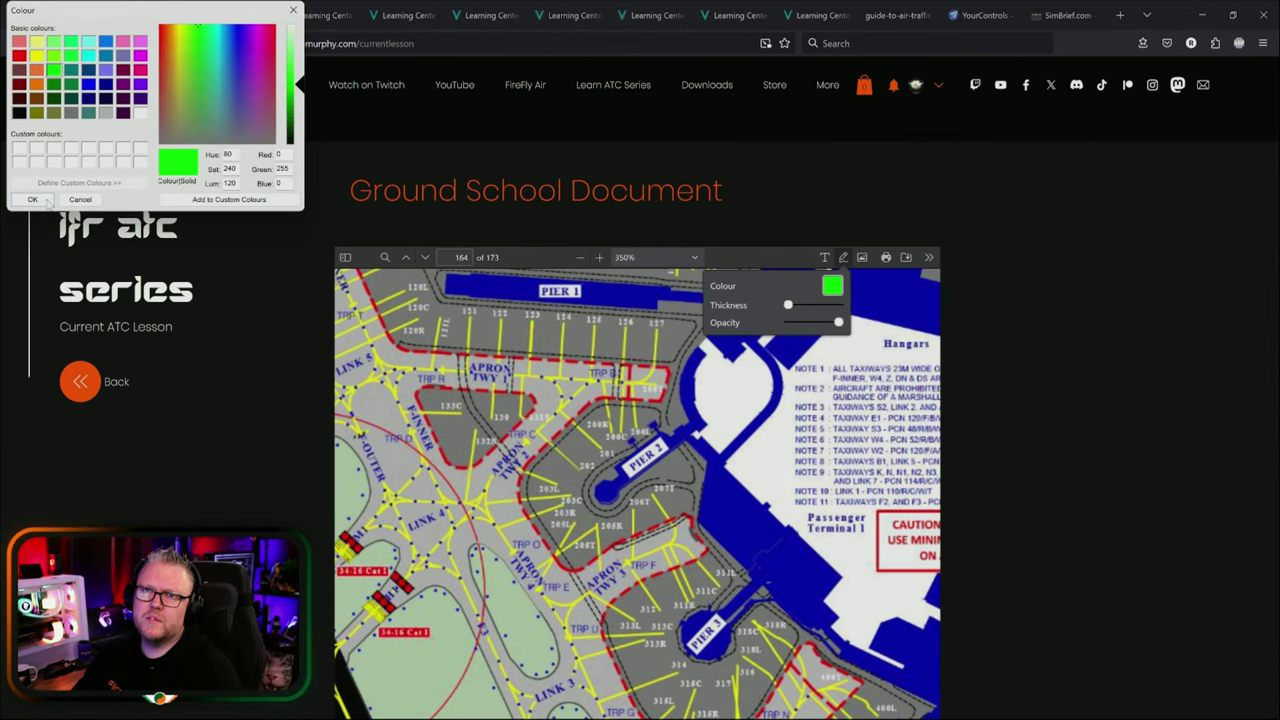
pyautogui.click(32, 199)
# Circle the TRP N, TRP J, TRP U and TRP F labels around Pier 3 on the Dublin chart freehand.
pyautogui.scroll(-5, 986, 352)
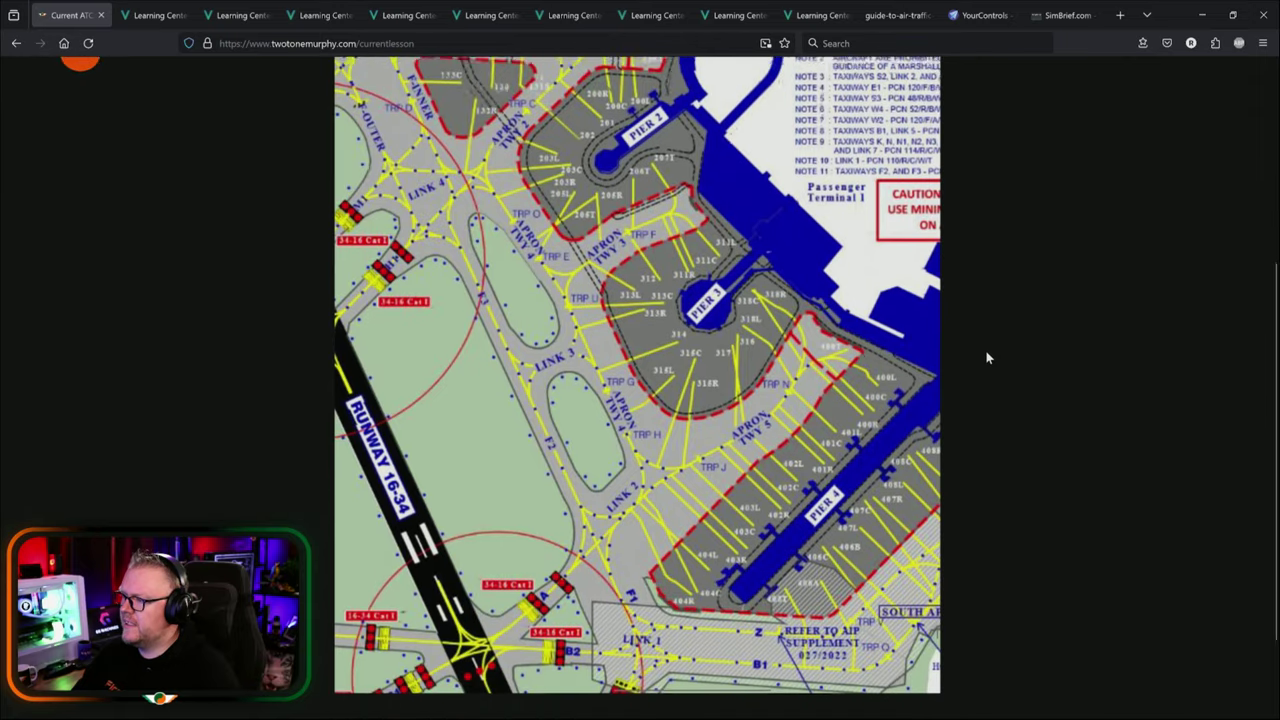
pyautogui.scroll(-1, 793, 325)
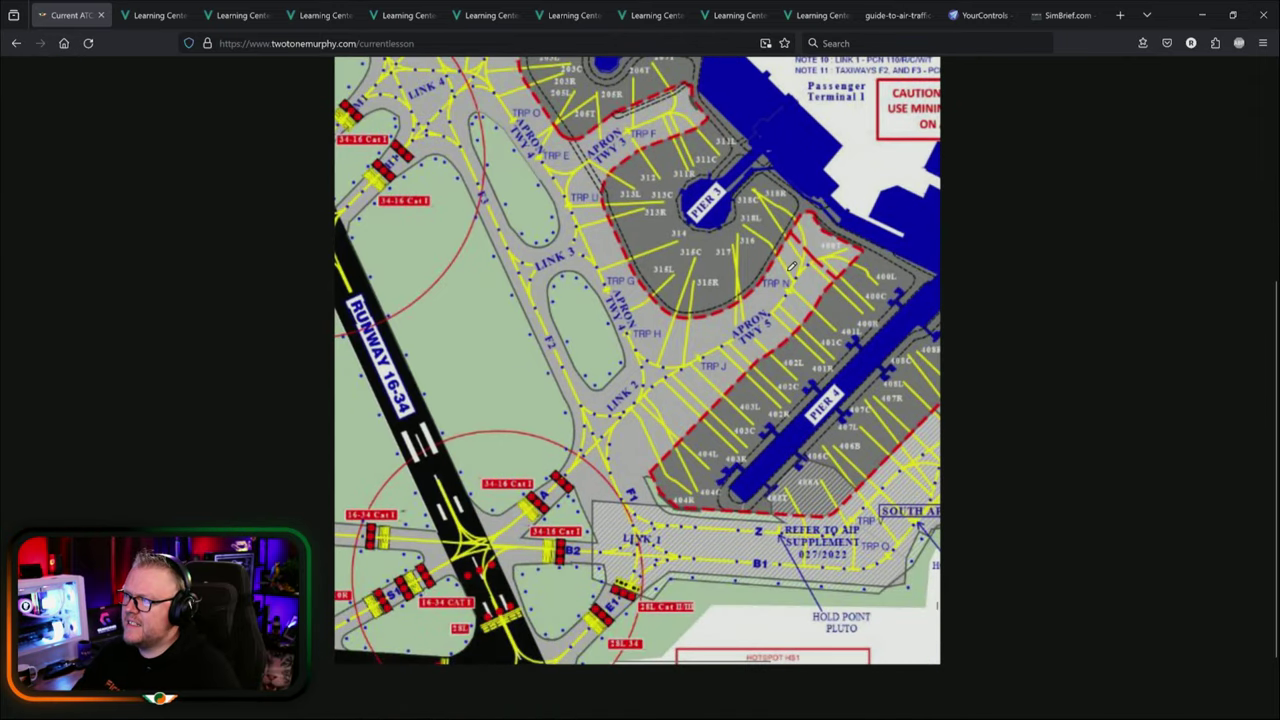
pyautogui.moveTo(768, 262); pyautogui.dragTo(788, 258)
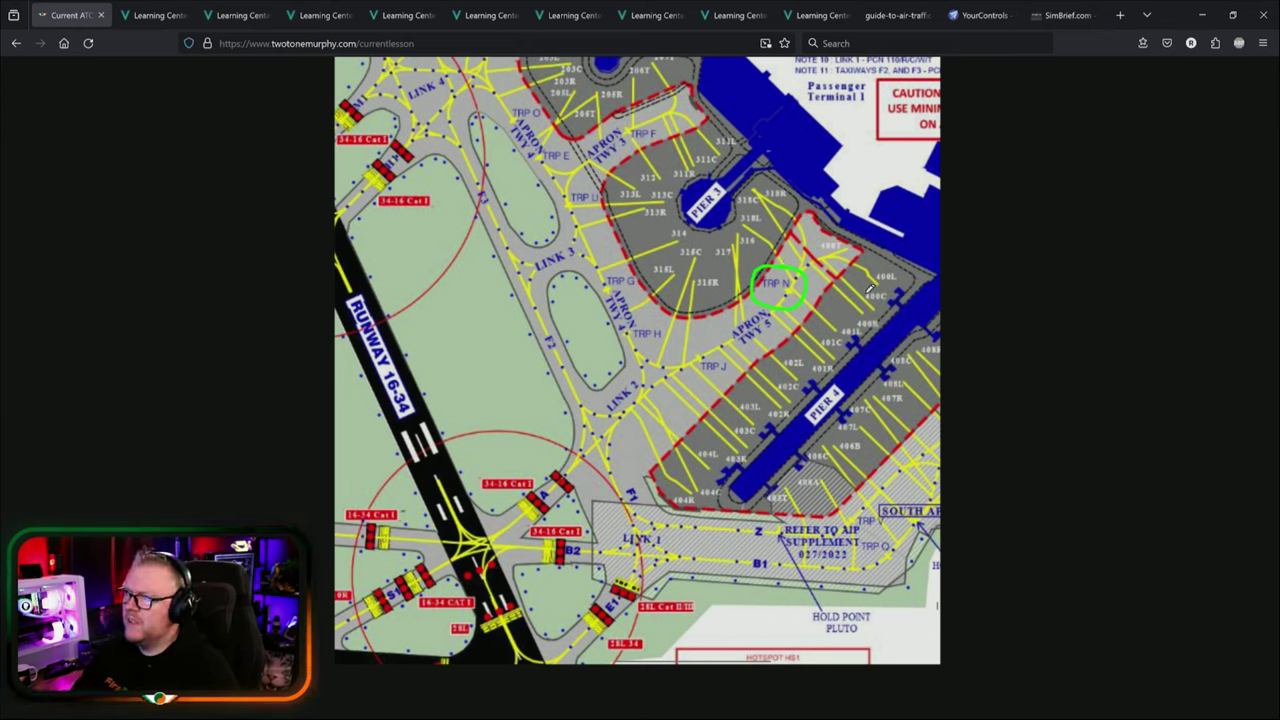
pyautogui.moveTo(722, 349)
pyautogui.mouseDown()
pyautogui.moveTo(688, 369)
pyautogui.moveTo(740, 384)
pyautogui.moveTo(731, 350)
pyautogui.mouseUp()
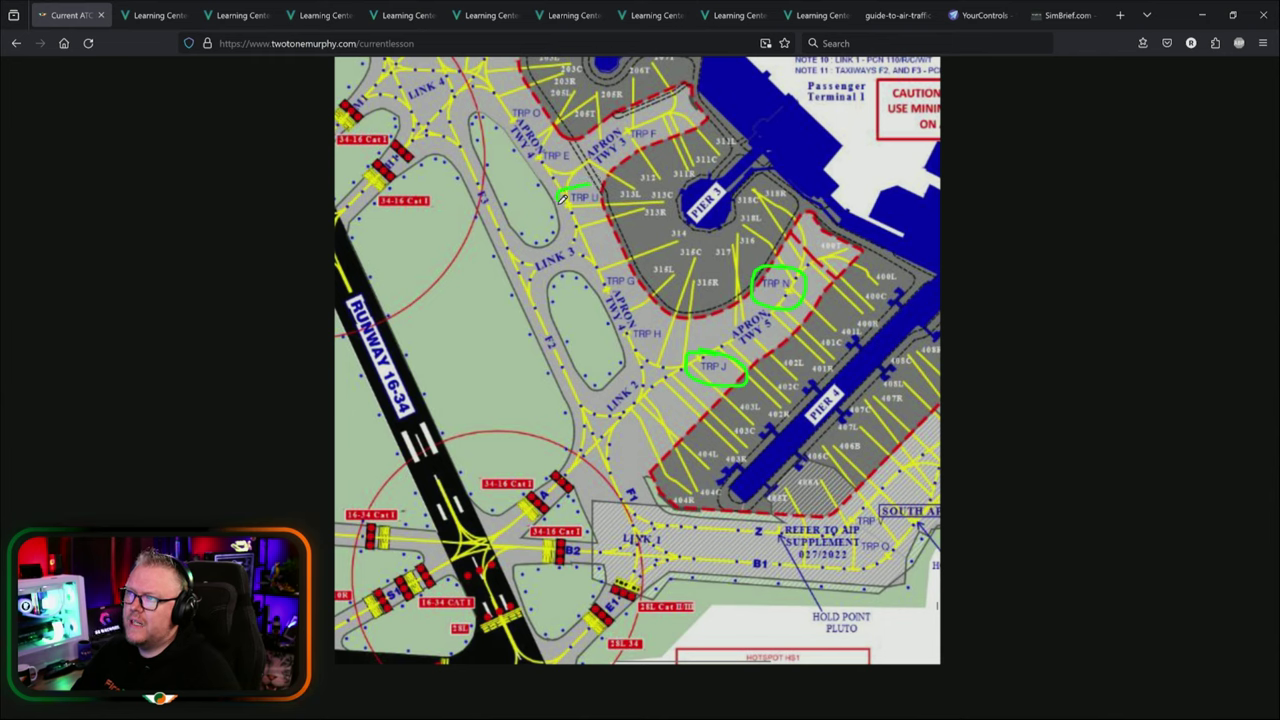
pyautogui.moveTo(563, 200)
pyautogui.mouseDown()
pyautogui.moveTo(593, 216)
pyautogui.moveTo(621, 198)
pyautogui.moveTo(628, 122)
pyautogui.mouseUp()
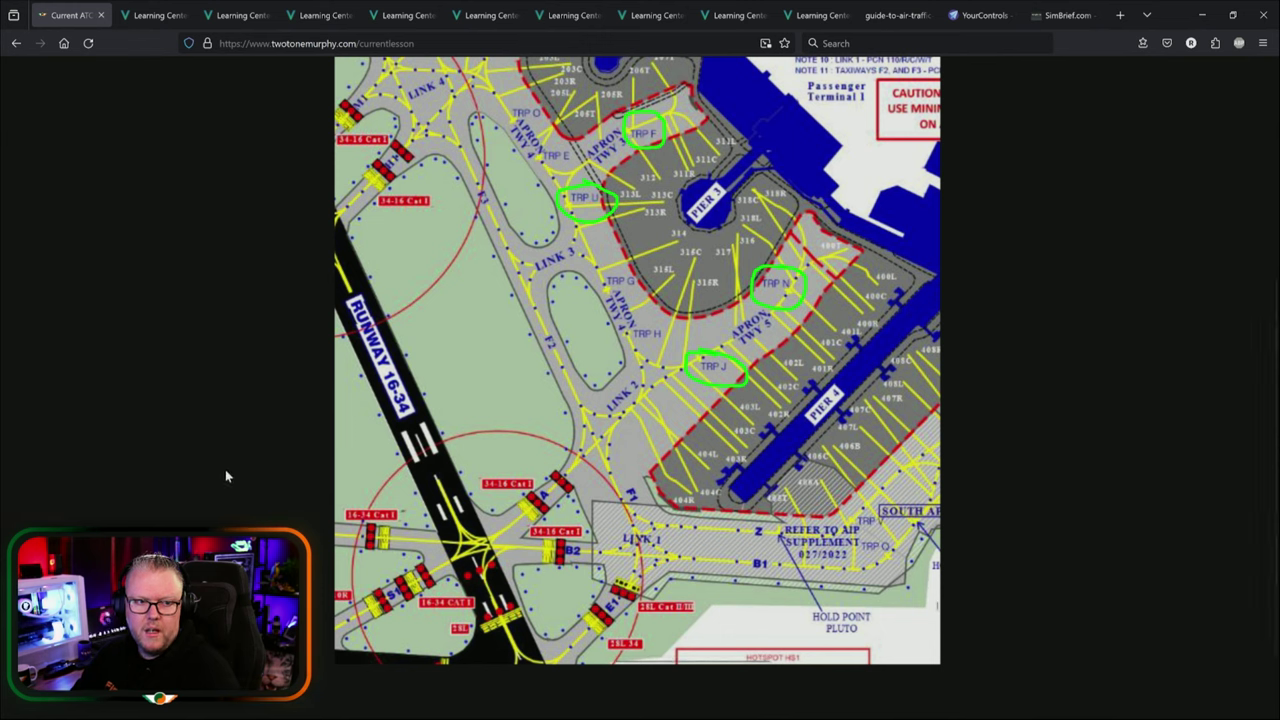
# Launch Navigraph Charts from the pinned Flight Apps folder.
pyautogui.press('super')
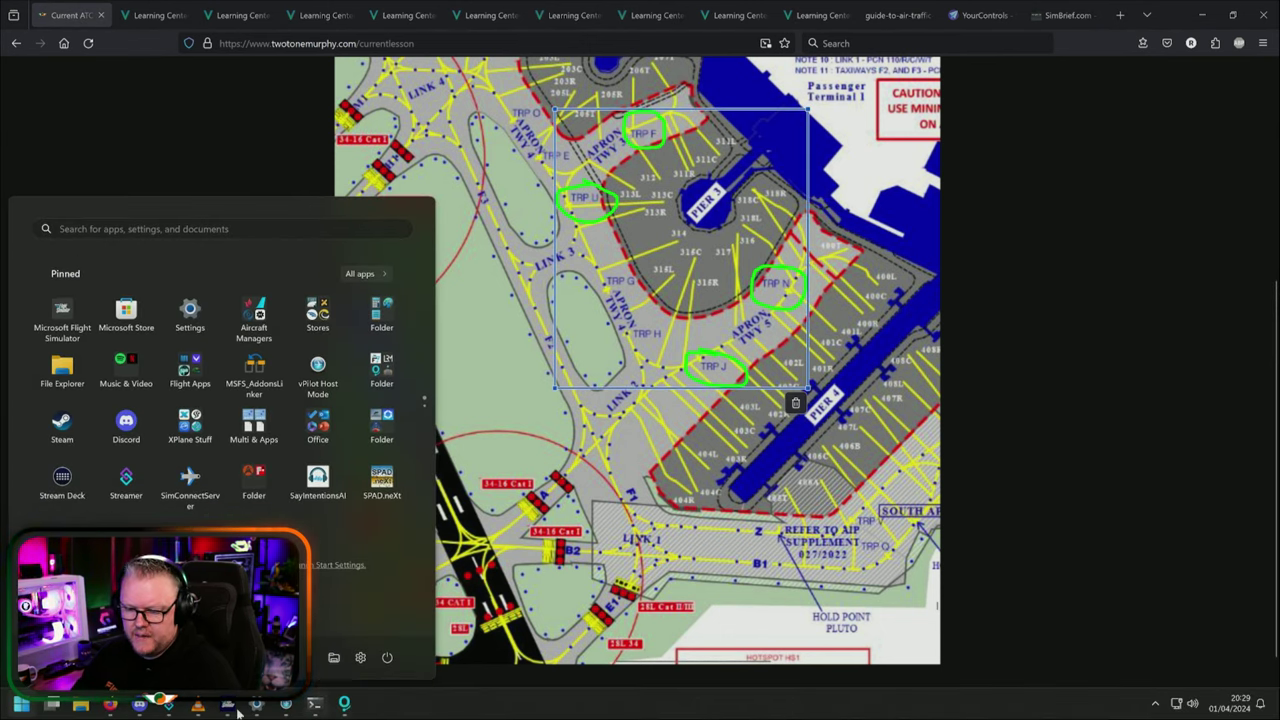
pyautogui.click(14, 708)
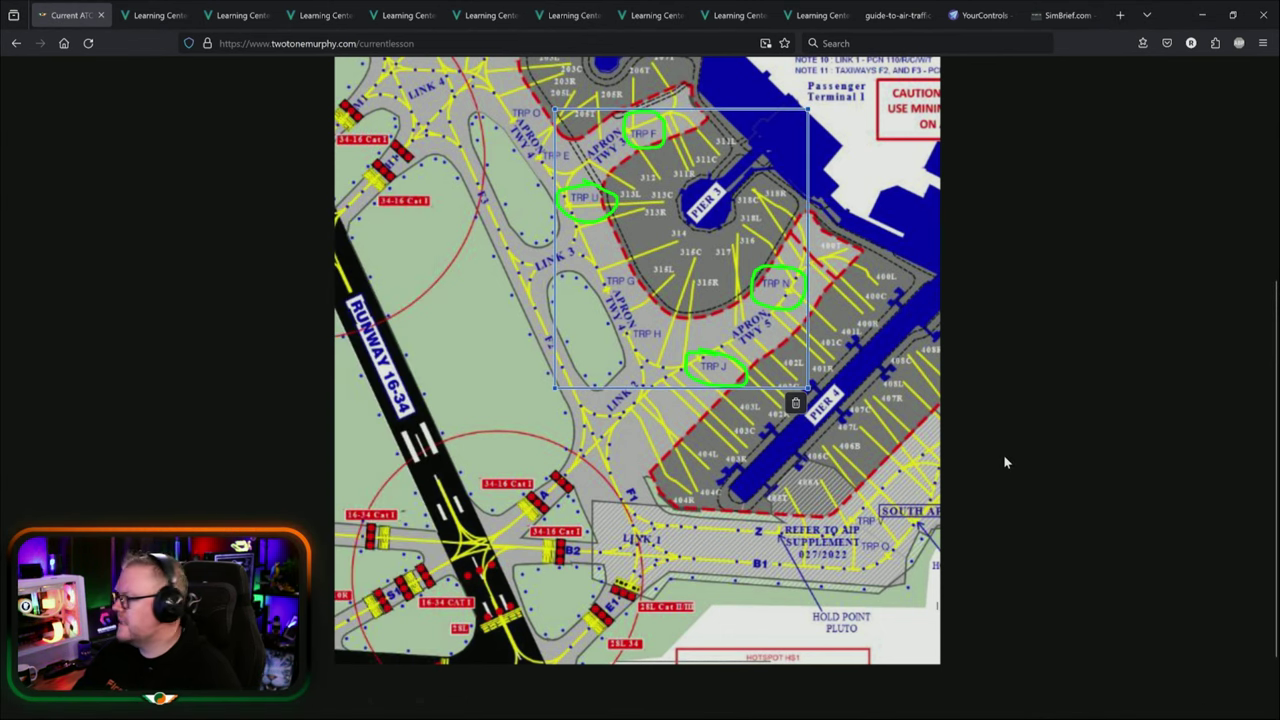
pyautogui.press('super')
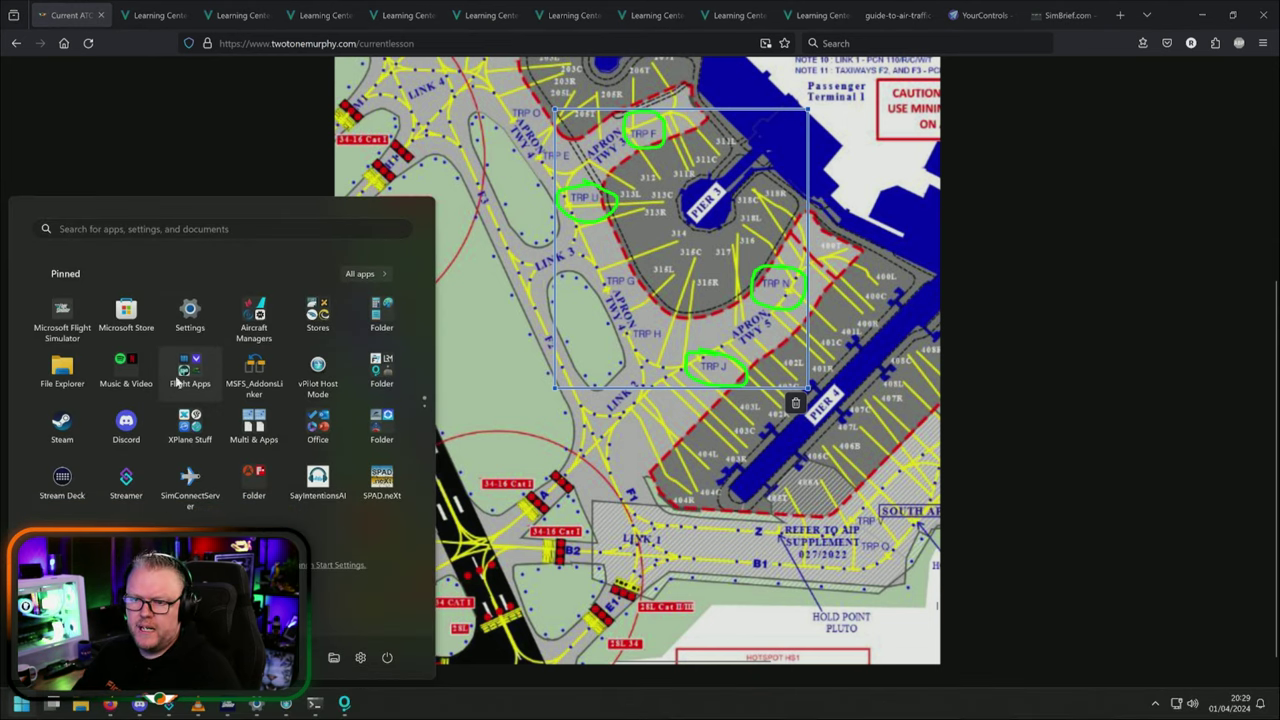
pyautogui.click(142, 402)
pyautogui.click(142, 402)
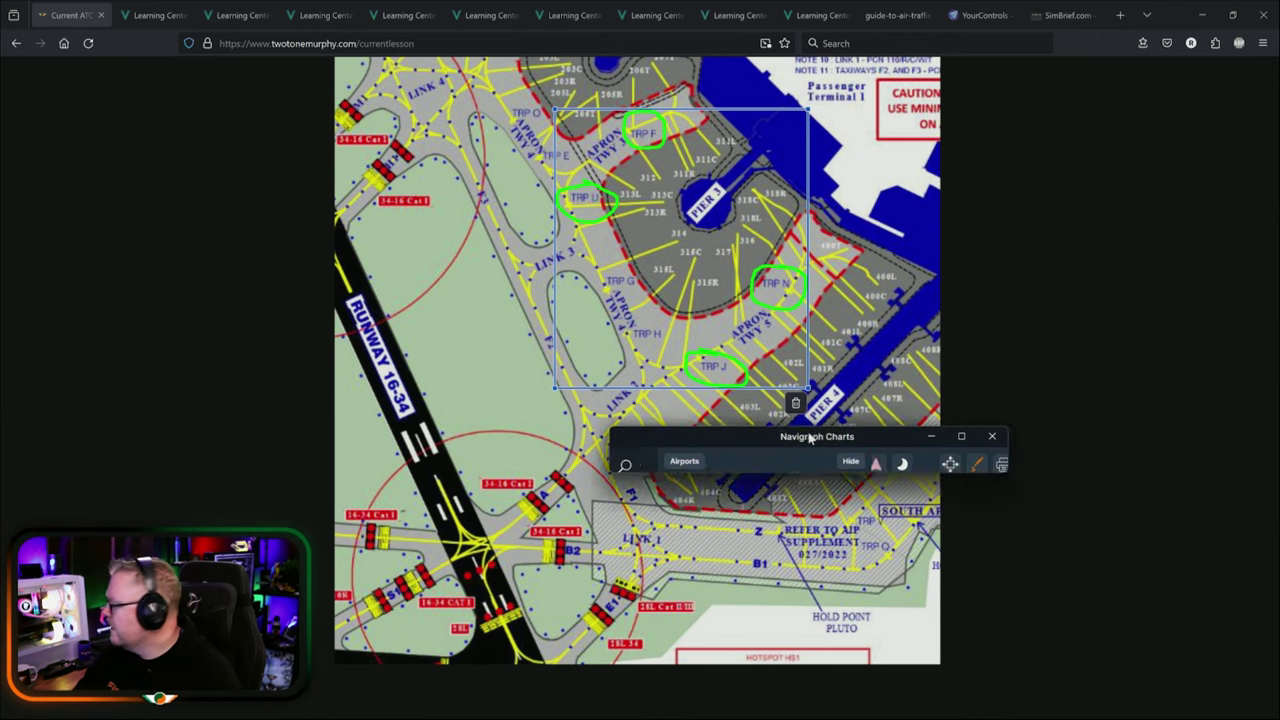
# Bring Navigraph Charts onto the main screen maximized and open the Dublin 10-9B Parking Stands West taxi chart.
pyautogui.moveTo(809, 437); pyautogui.dragTo(443, 211)
pyautogui.doubleClick(443, 211)
pyautogui.click(130, 612)
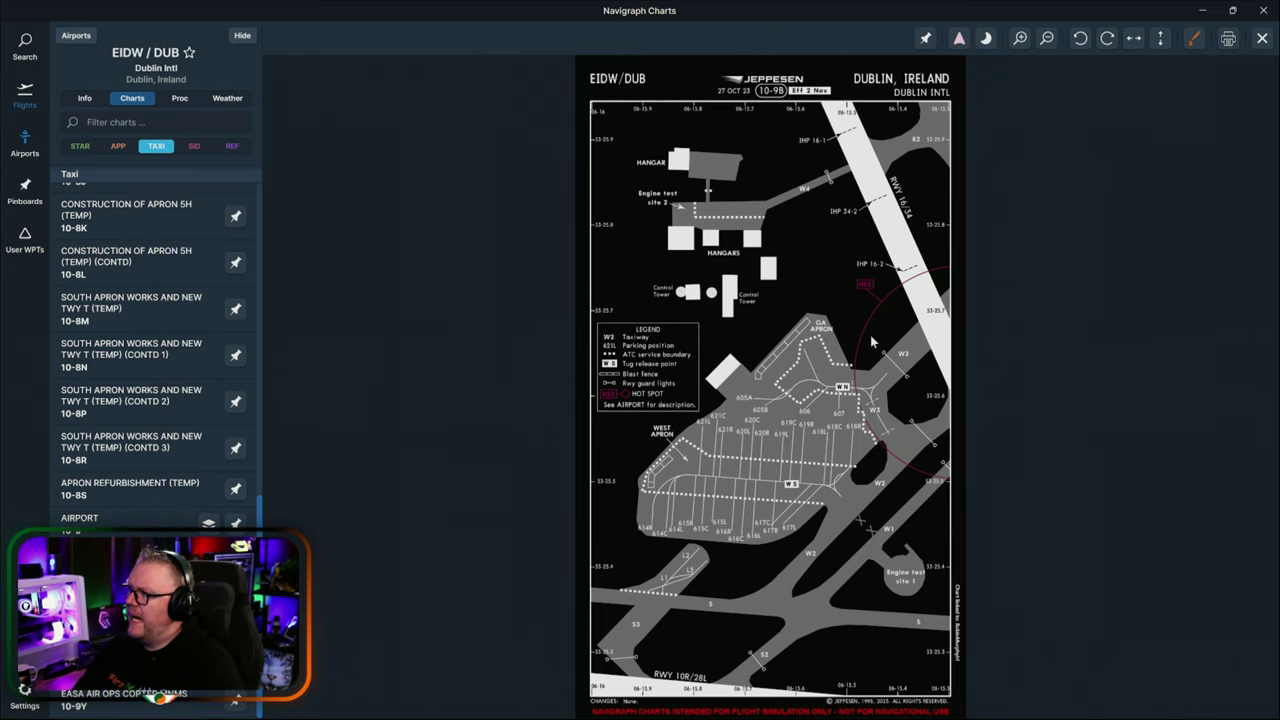
pyautogui.scroll(1, 725, 411)
pyautogui.scroll(1, 725, 433)
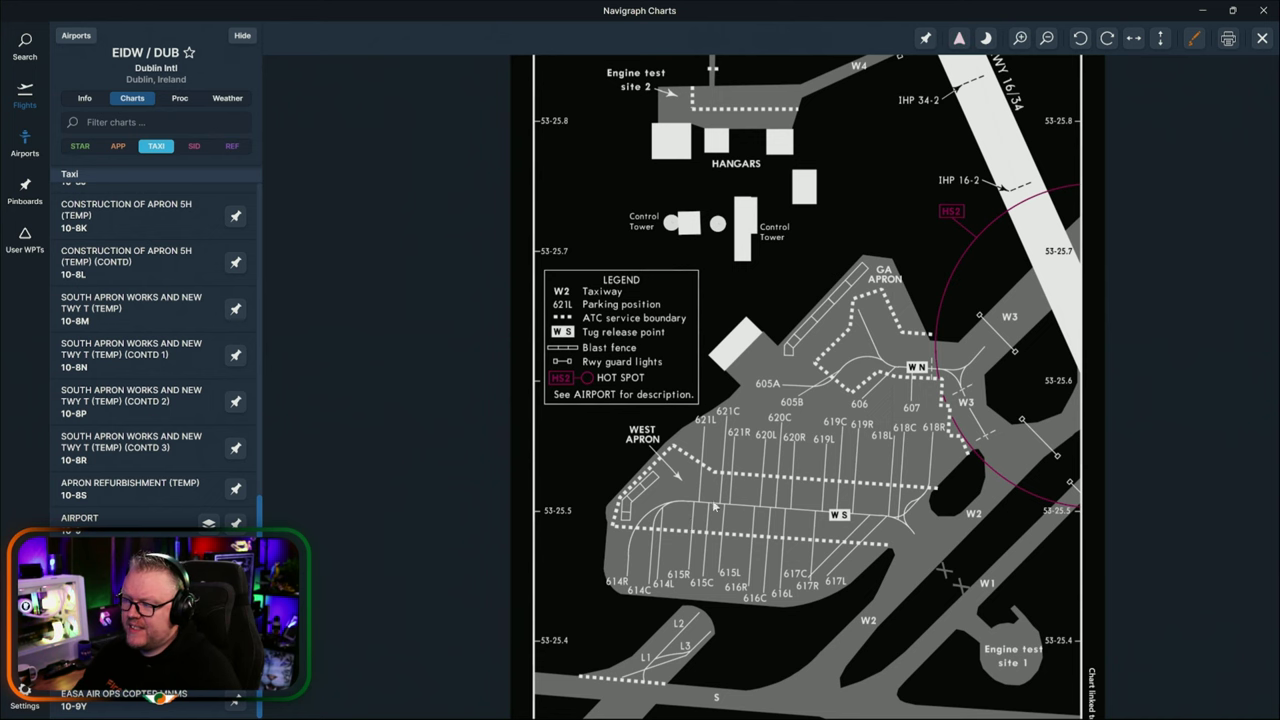
pyautogui.scroll(-2, 876, 512)
# Enable annotations on the parking stands chart by creating a pinboard, and set the freehand colour to green.
pyautogui.click(1191, 41)
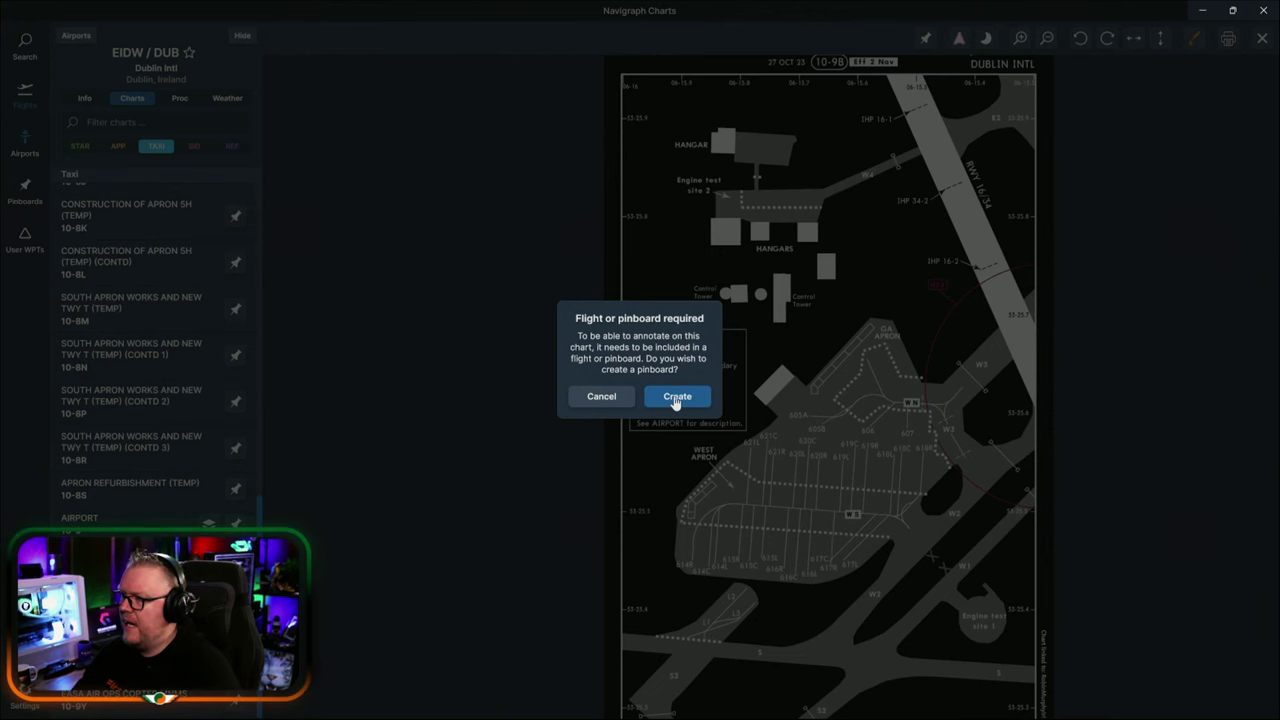
pyautogui.click(673, 400)
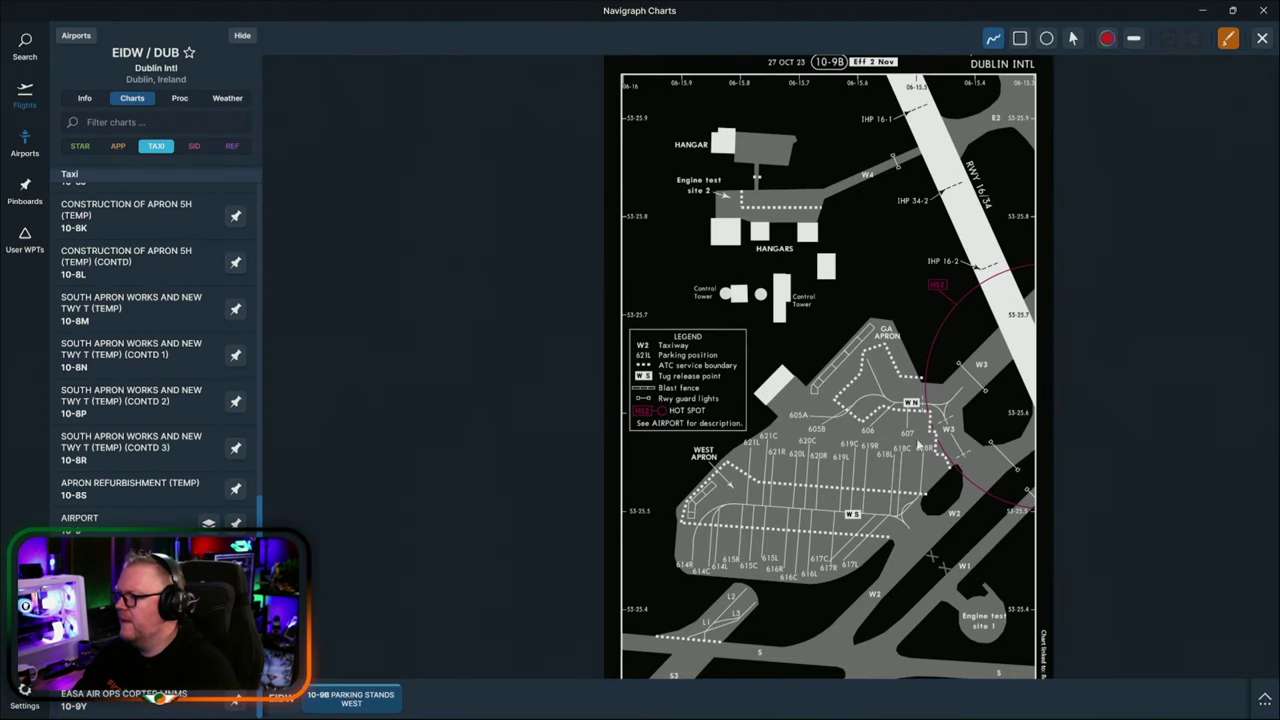
pyautogui.click(1106, 40)
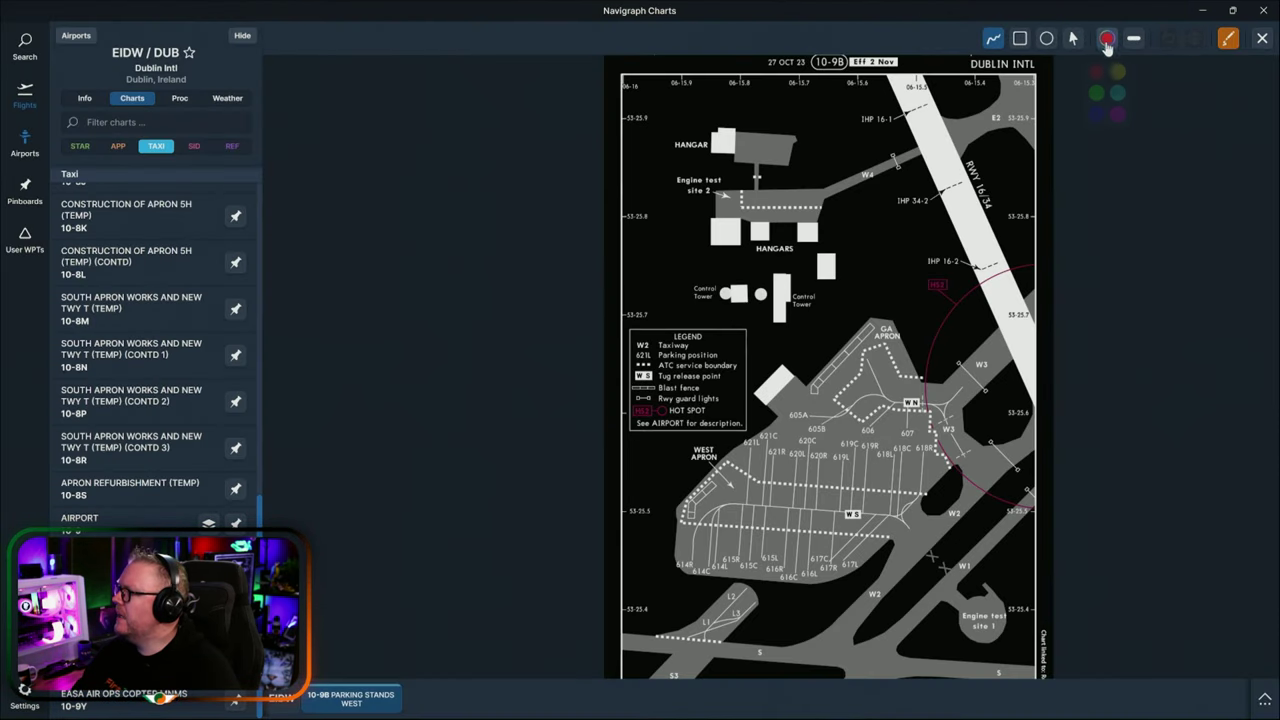
pyautogui.click(1095, 104)
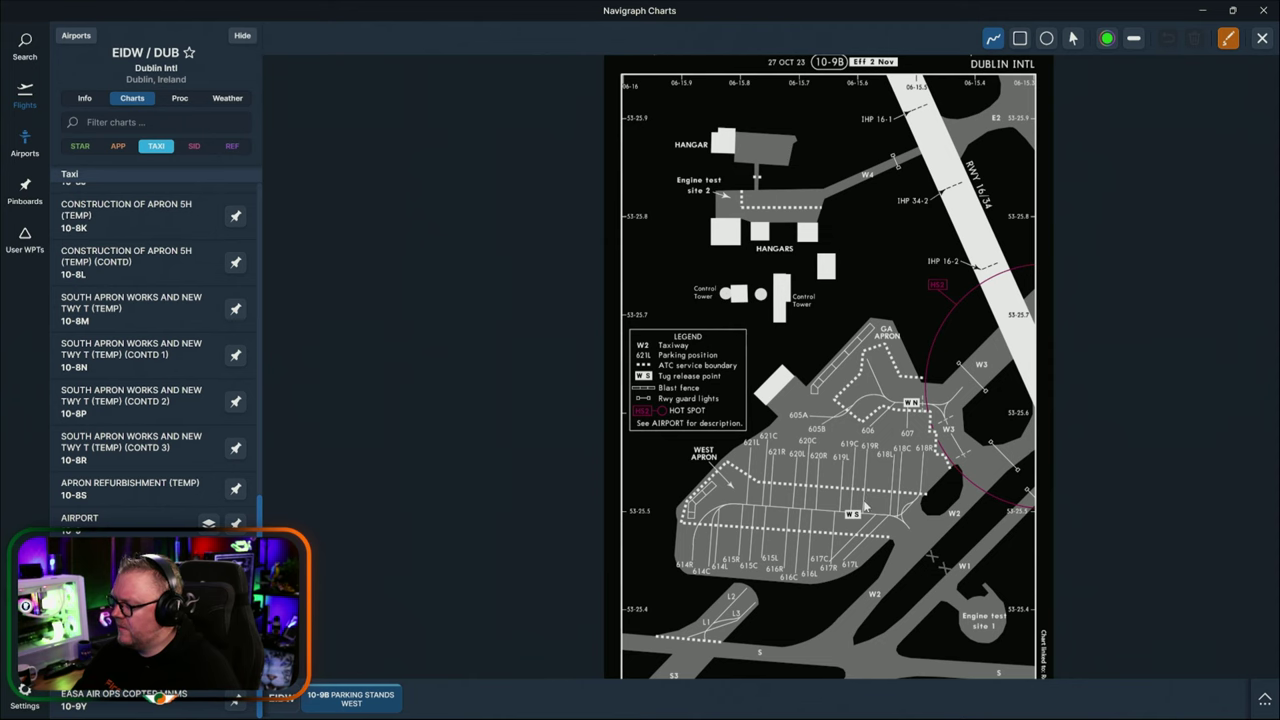
# Circle the WS tug release point on the West Apron and trace the taxi line on both sides of it in green.
pyautogui.moveTo(866, 506)
pyautogui.mouseDown()
pyautogui.moveTo(842, 522)
pyautogui.moveTo(866, 512)
pyautogui.mouseUp()
pyautogui.scroll(5, 905, 545)
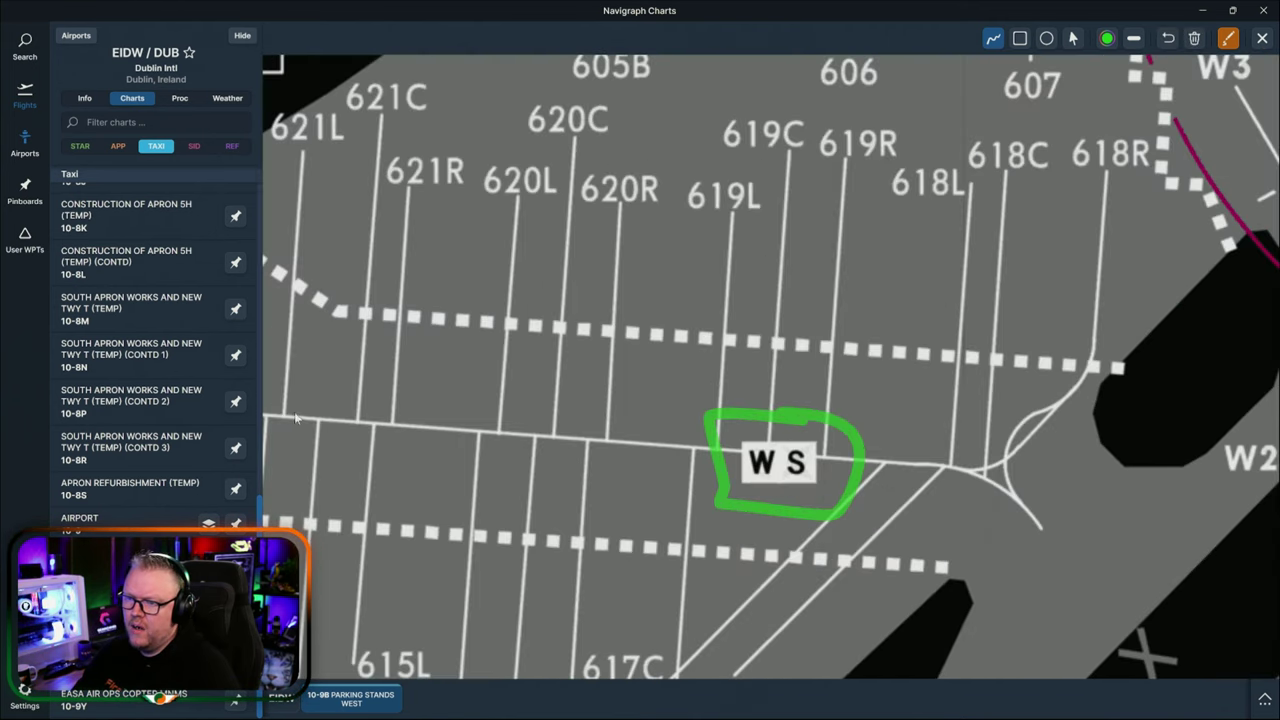
pyautogui.moveTo(266, 413); pyautogui.dragTo(708, 445)
pyautogui.moveTo(865, 463); pyautogui.dragTo(968, 470)
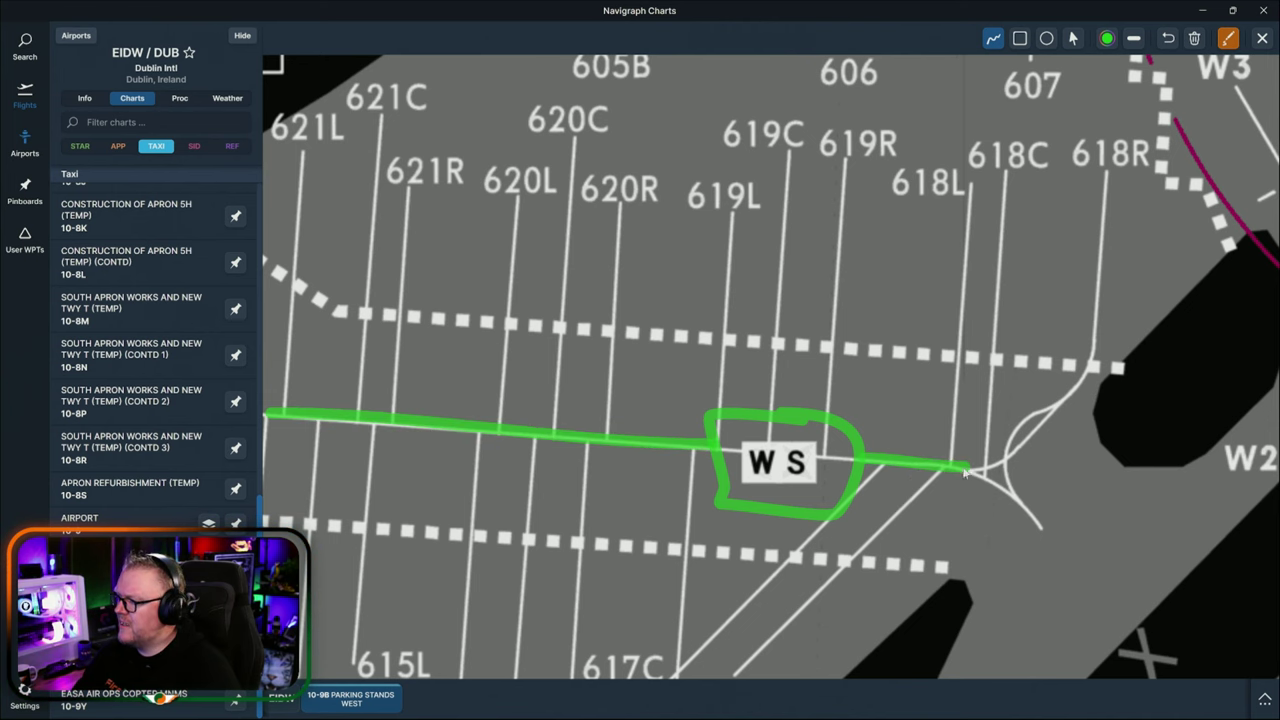
pyautogui.scroll(1, 883, 362)
pyautogui.scroll(-4, 883, 362)
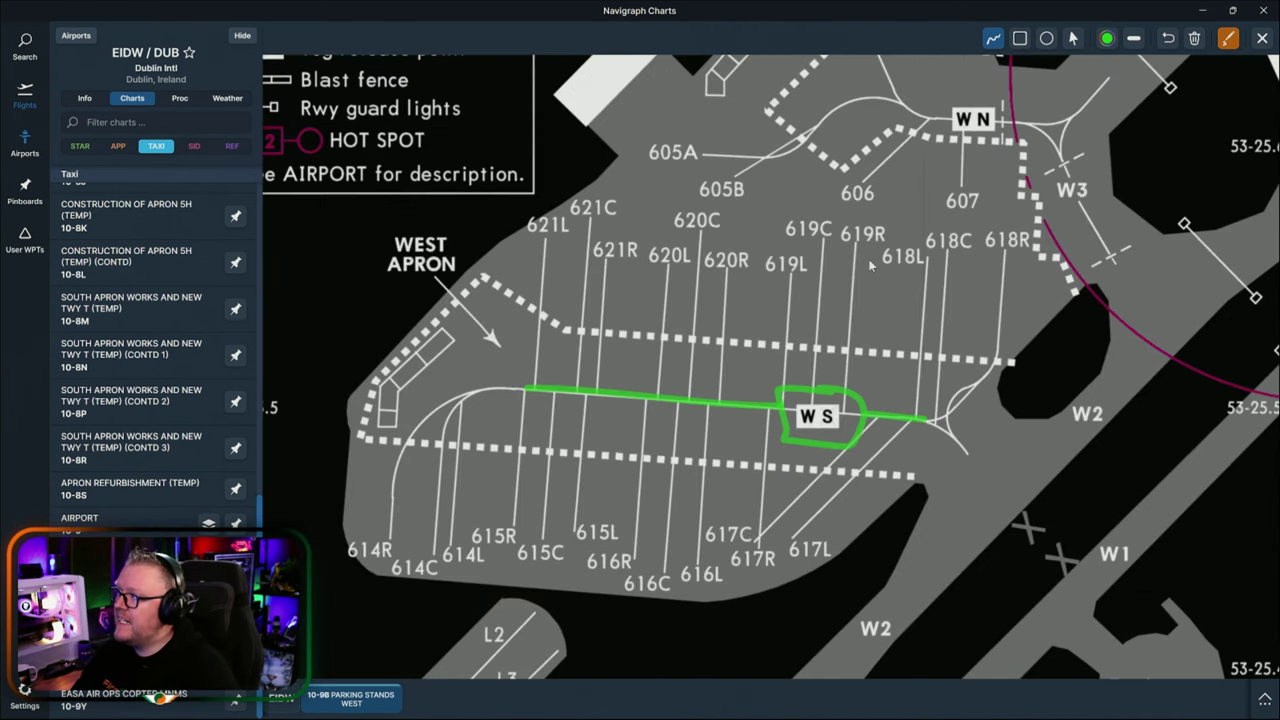
pyautogui.moveTo(927, 170); pyautogui.dragTo(903, 214)
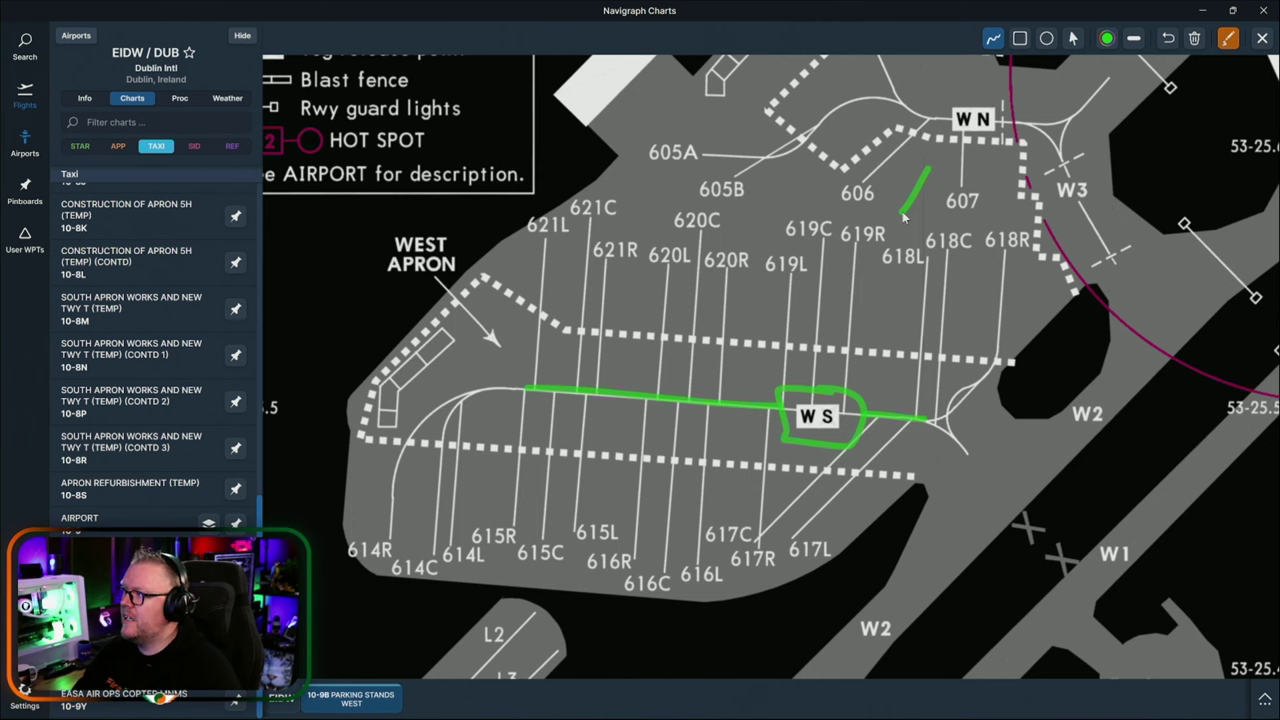
pyautogui.scroll(-2, 908, 226)
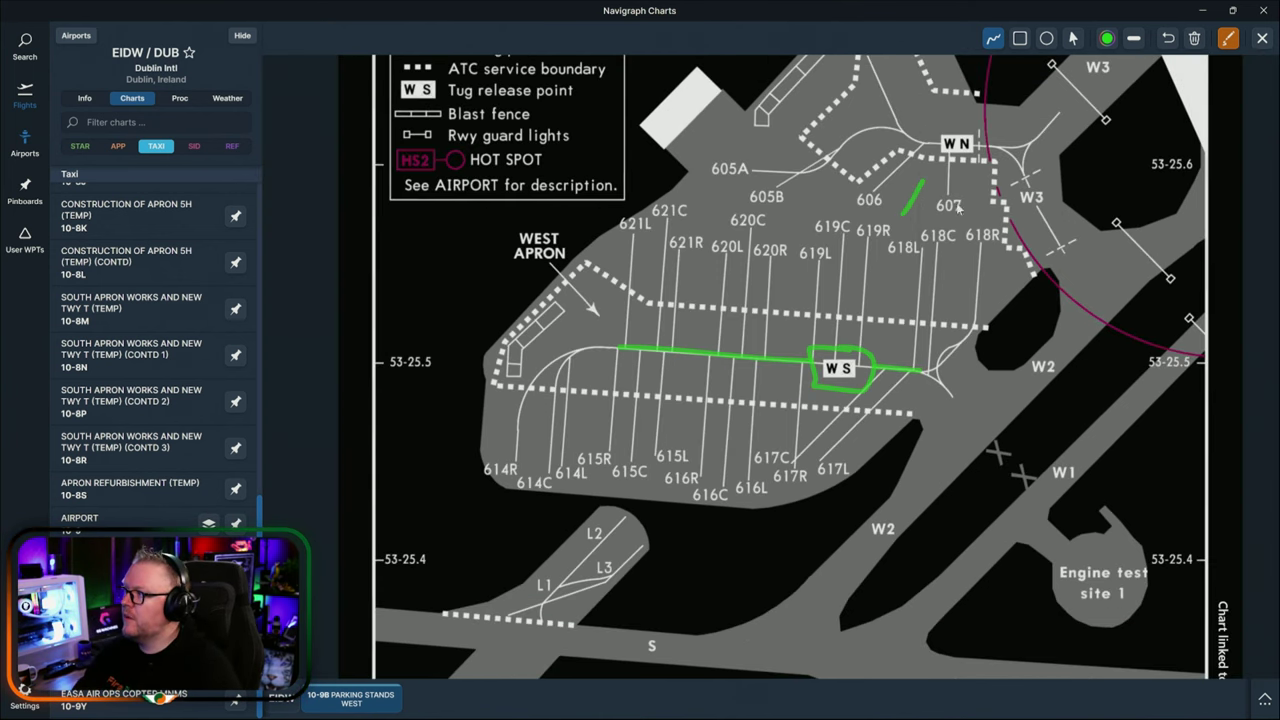
pyautogui.click(1168, 38)
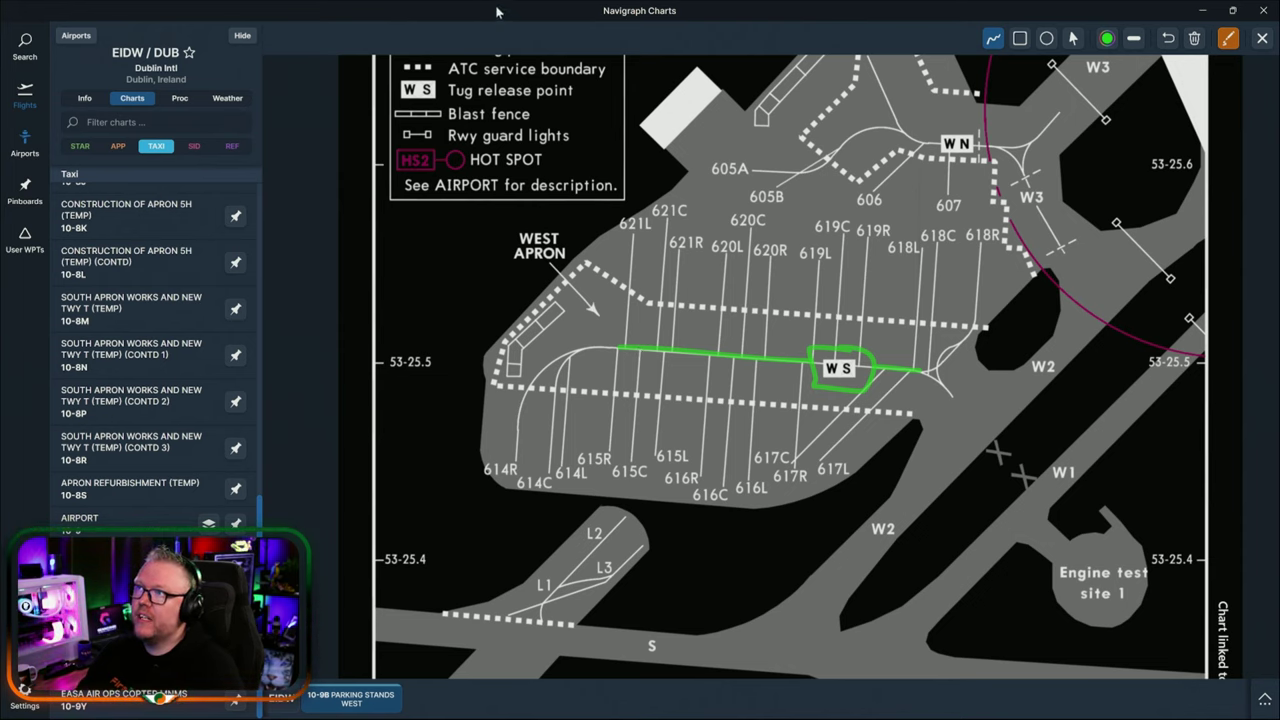
# Switch to Firefox and delete the green circles around the TRP labels on the Dublin chart.
pyautogui.hotkey('alt', 'Tab')
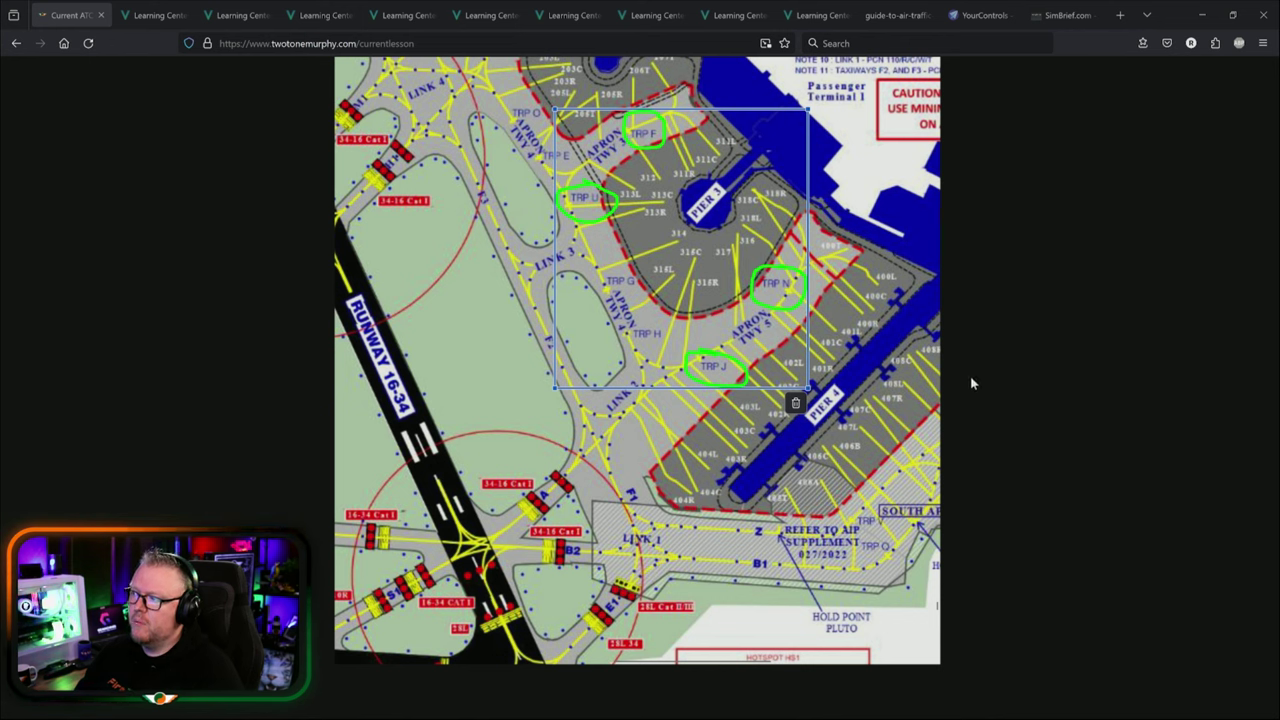
pyautogui.click(795, 403)
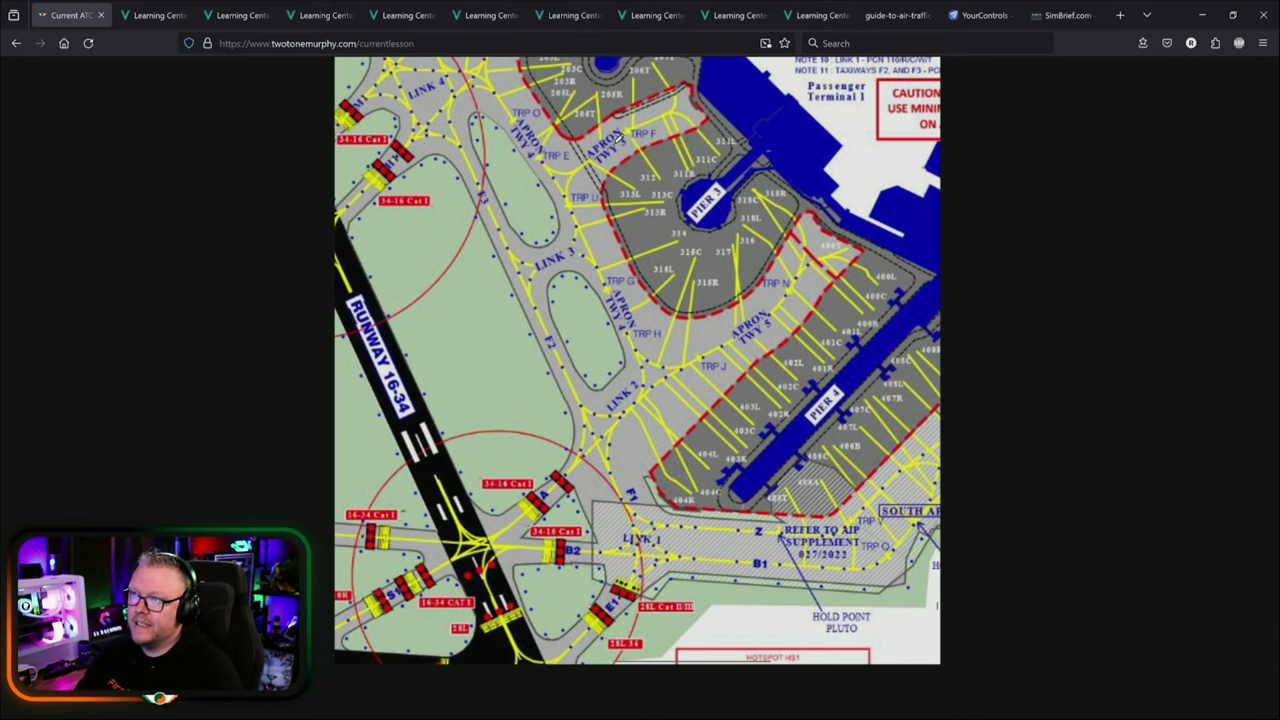
# Examine the piers, link taxiways, aprons and North Apron area of the enlarged Dublin Airport chart.
pyautogui.scroll(-3, 537, 307)
pyautogui.scroll(4, 560, 380)
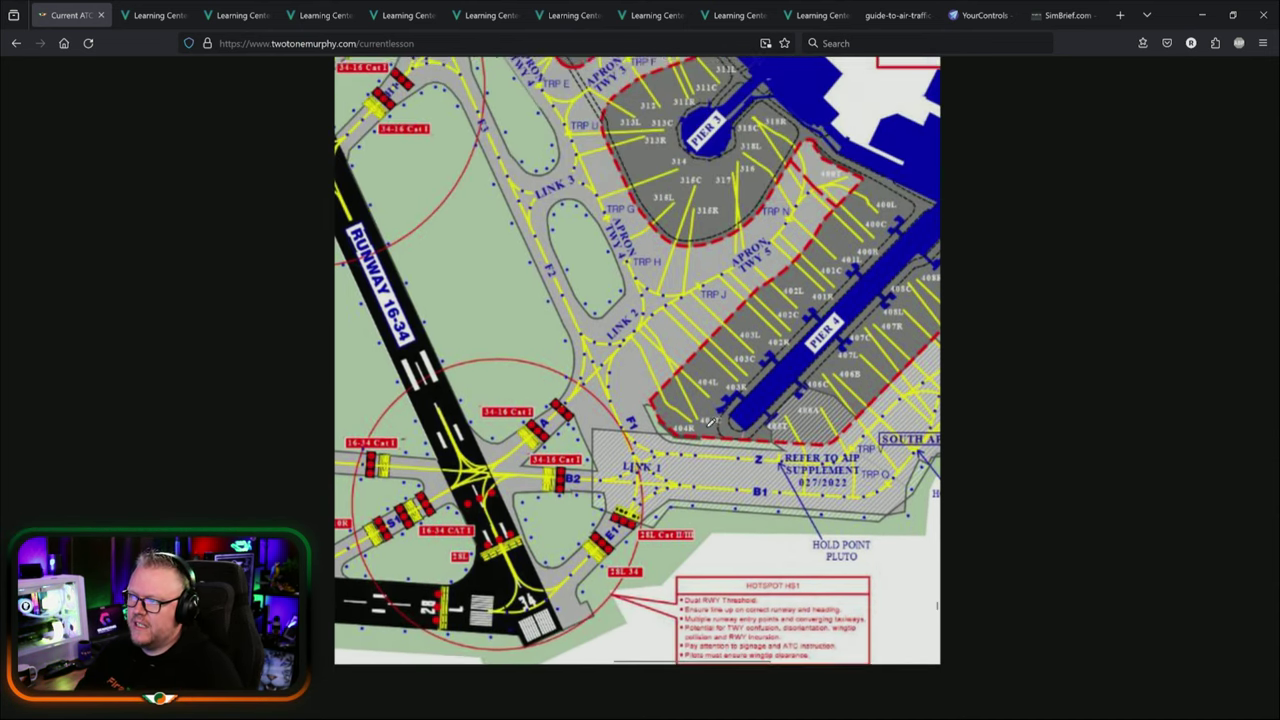
pyautogui.scroll(-3, 551, 364)
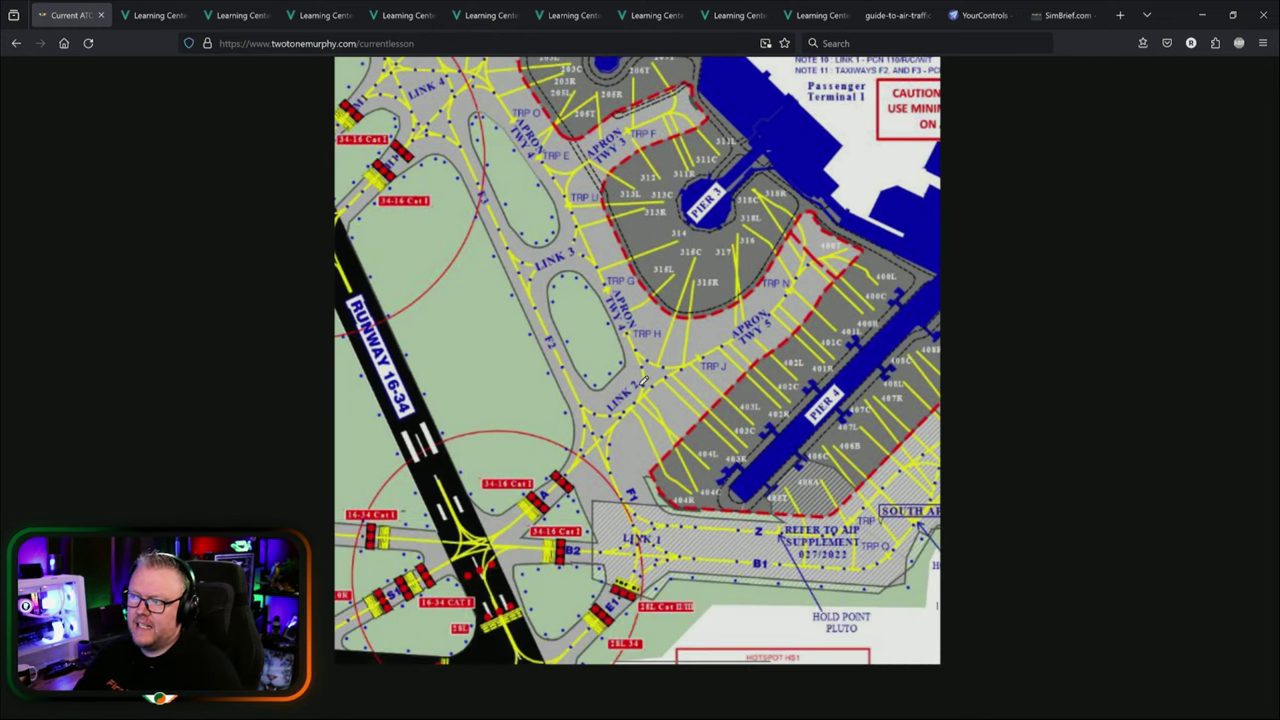
pyautogui.scroll(3, 539, 318)
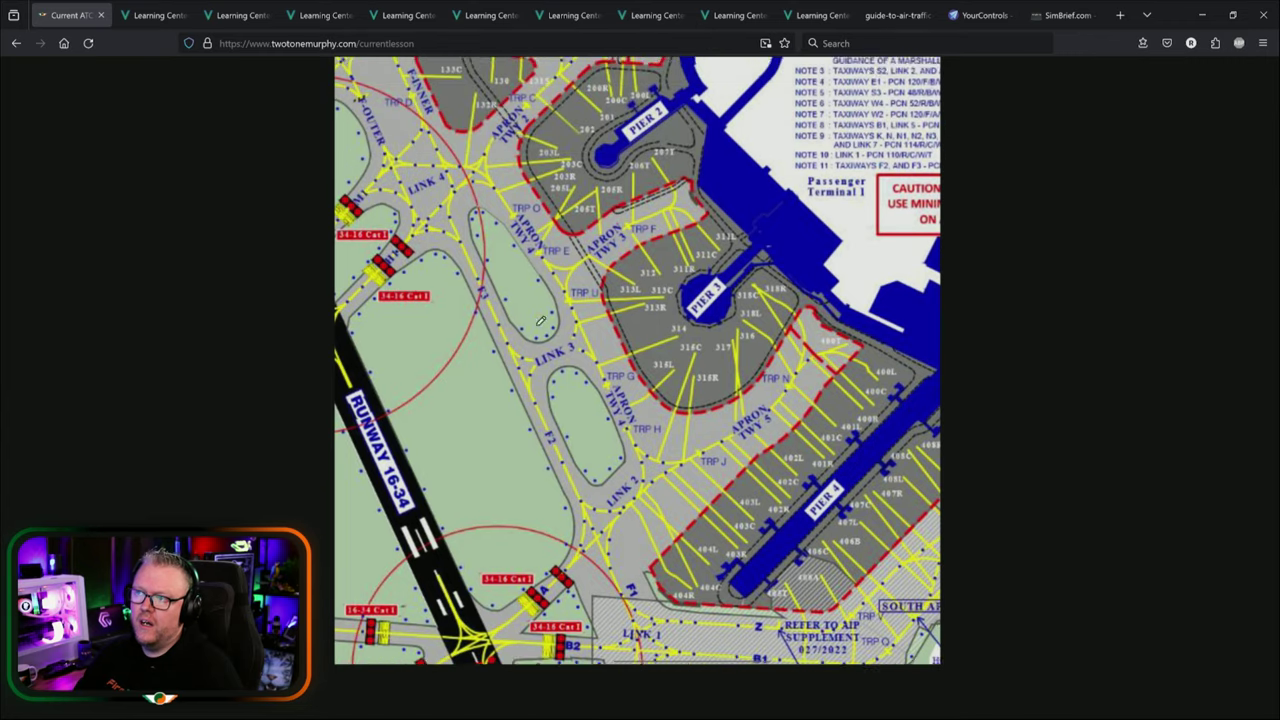
pyautogui.scroll(-1, 475, 305)
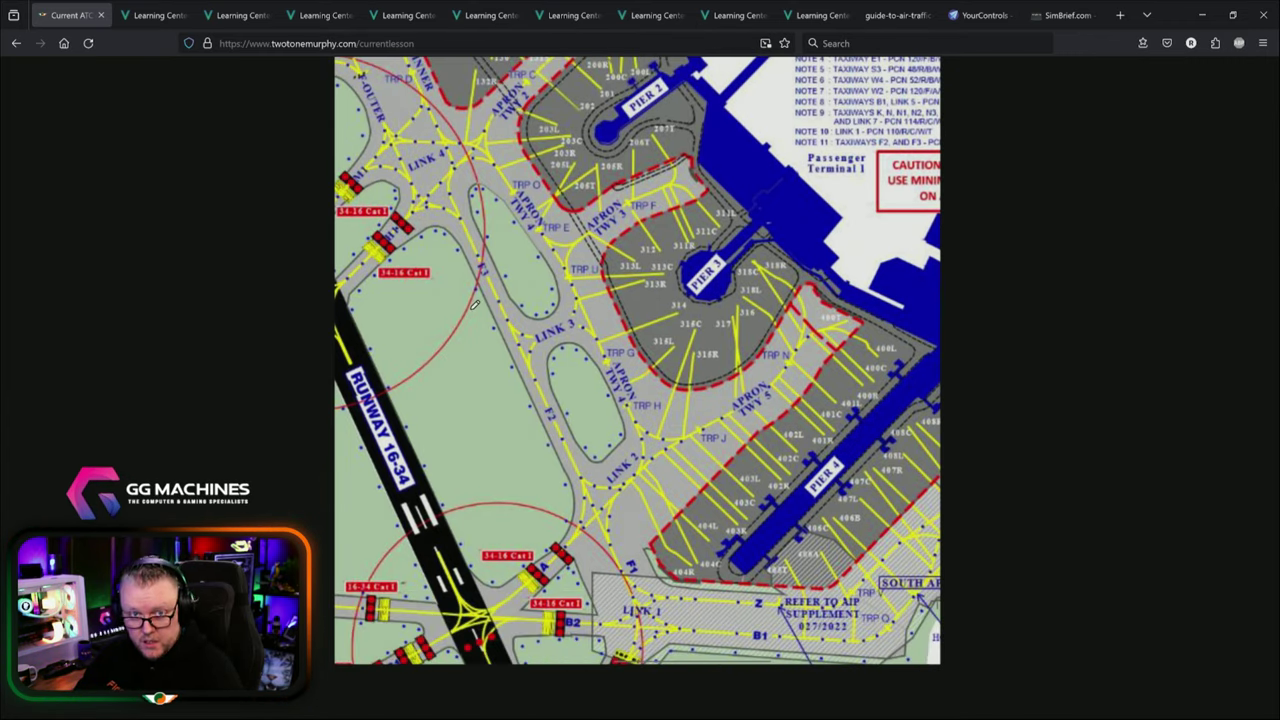
pyautogui.scroll(8, 884, 193)
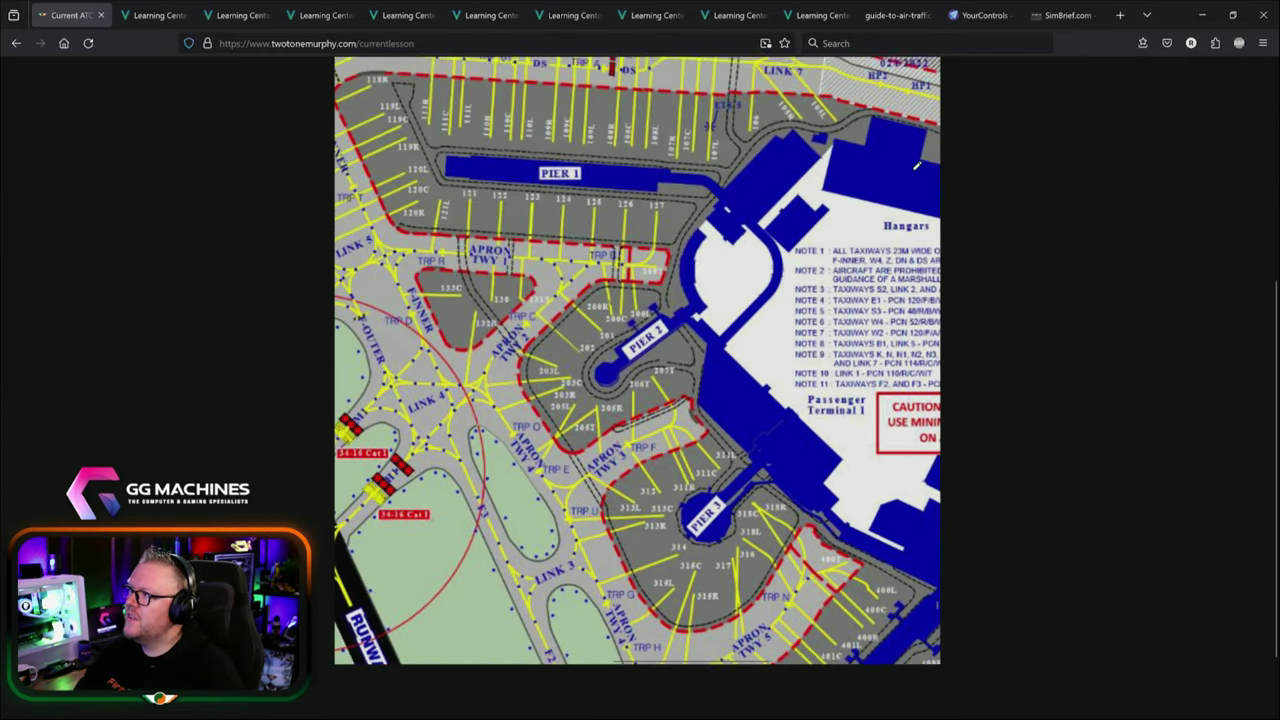
pyautogui.scroll(3, 884, 193)
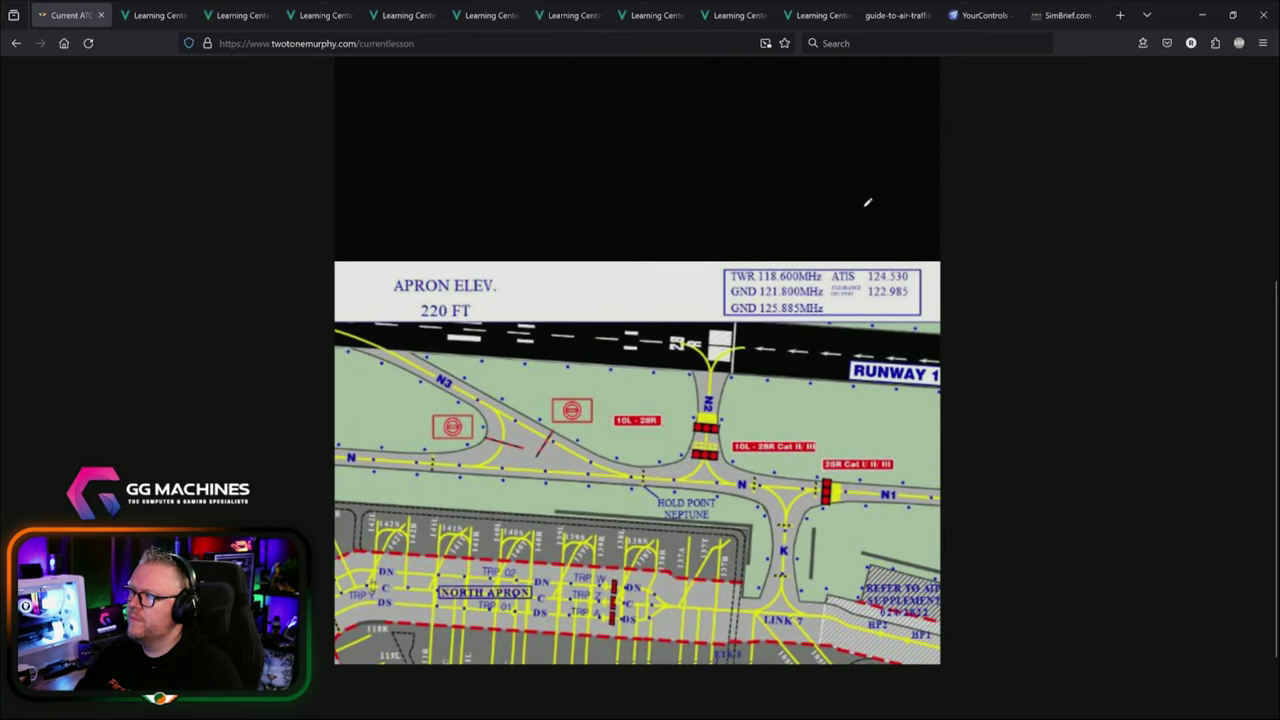
pyautogui.scroll(-5, 840, 215)
pyautogui.scroll(-6, 804, 229)
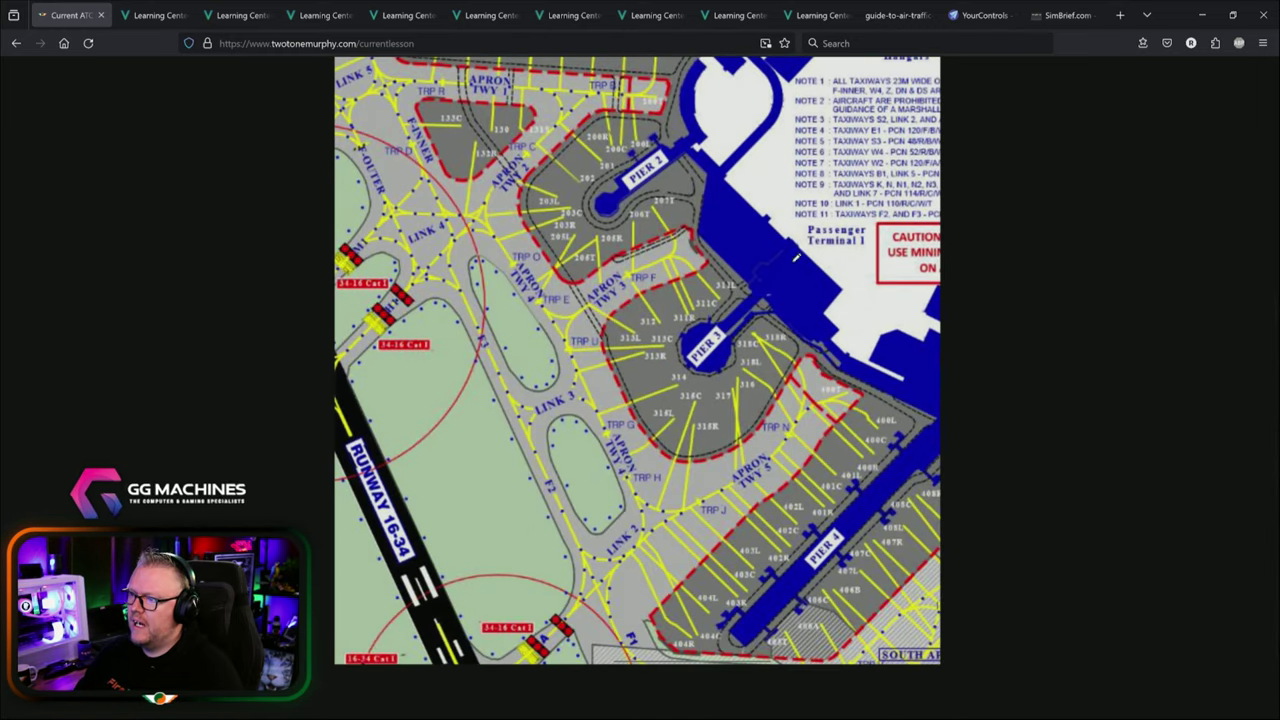
# Reduce the web page zoom to 90% and increase the thickness of the PDF drawing tool.
pyautogui.hotkey('ctrl', '-')
pyautogui.scroll(4, 1024, 309)
pyautogui.scroll(-1, 946, 254)
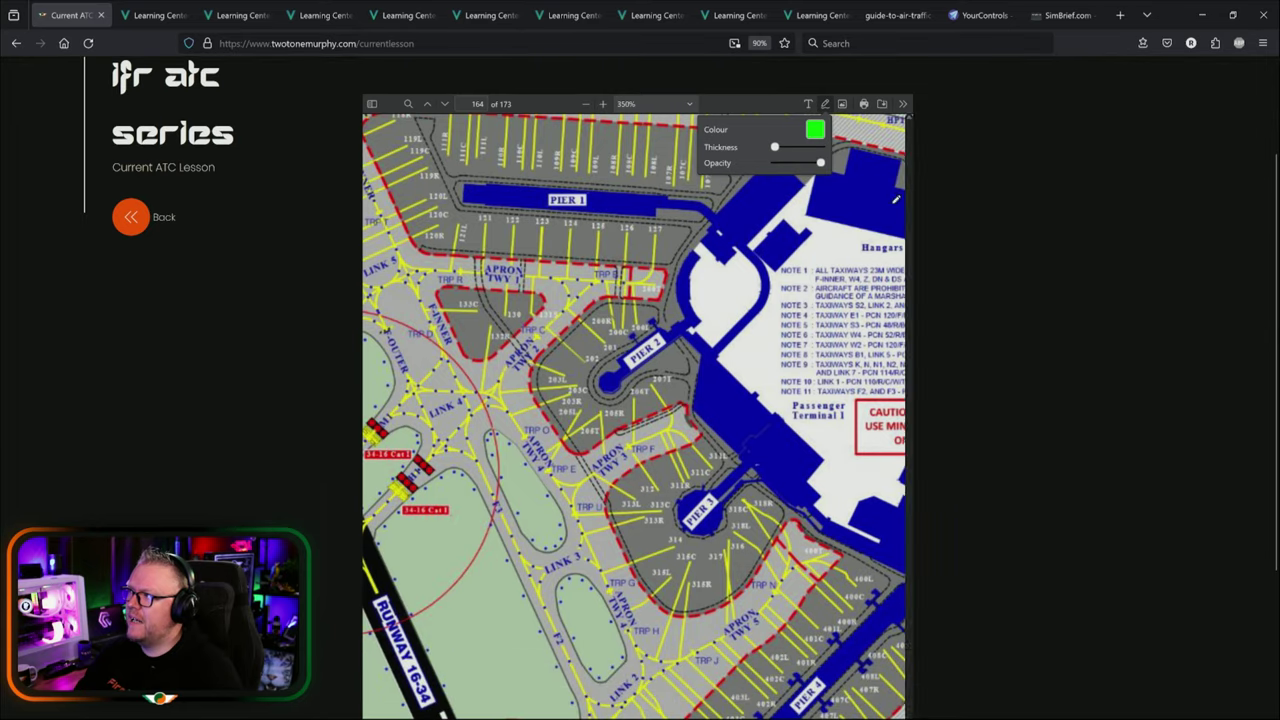
pyautogui.scroll(-3, 958, 325)
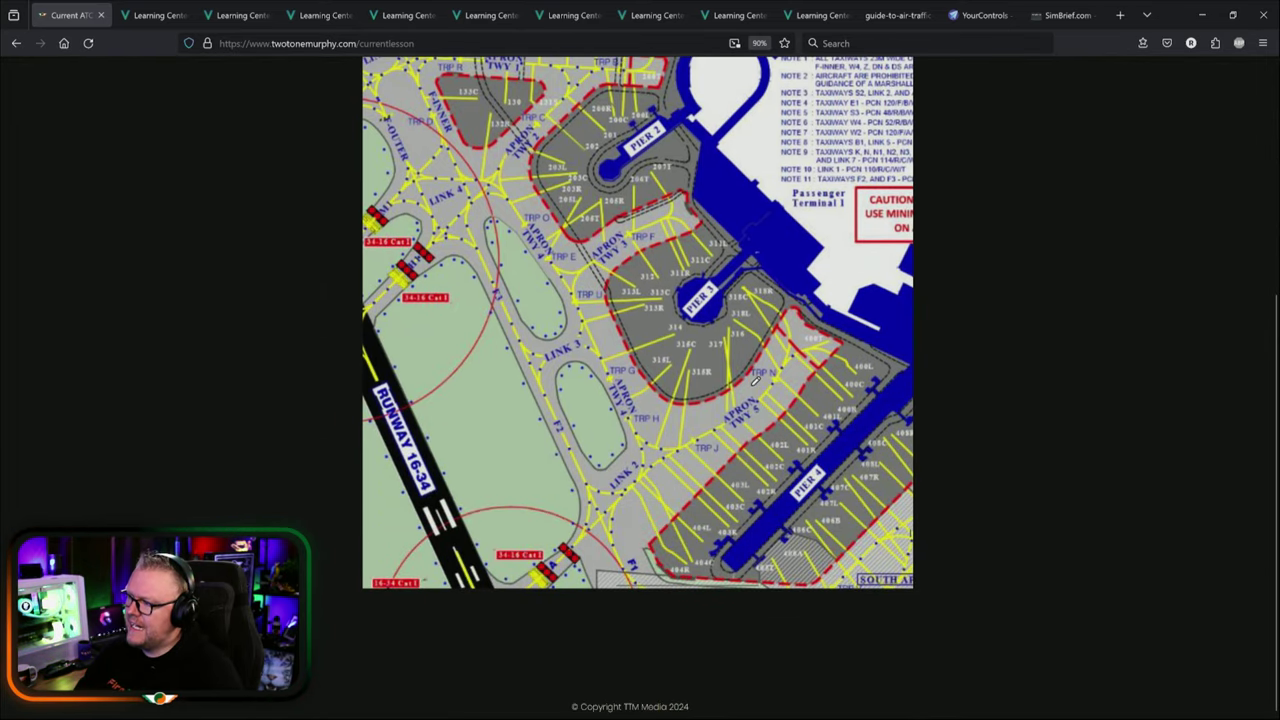
# Trace a green route from TRP N through Link 2 and along F2 and F3, add a crossing stroke near Link 4, and clear the strokes.
pyautogui.moveTo(783, 372)
pyautogui.mouseDown()
pyautogui.moveTo(601, 502)
pyautogui.moveTo(484, 255)
pyautogui.mouseUp()
pyautogui.moveTo(409, 297); pyautogui.dragTo(555, 192)
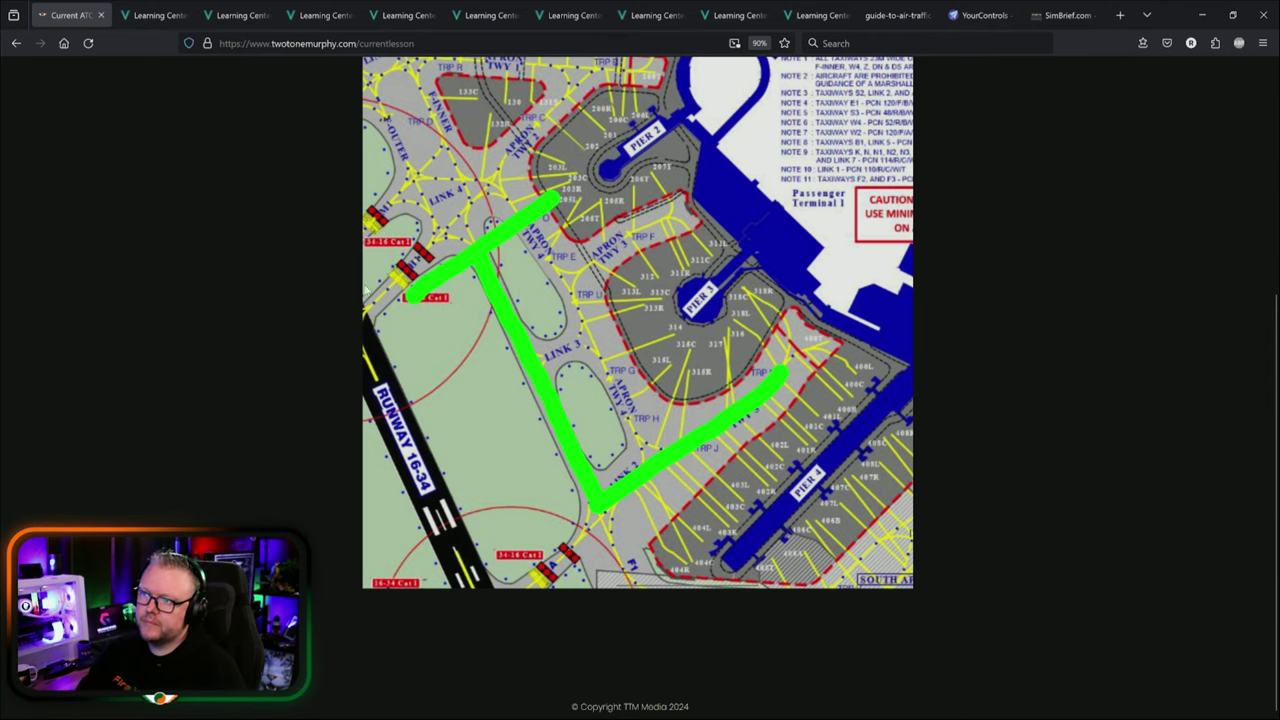
pyautogui.click(537, 222)
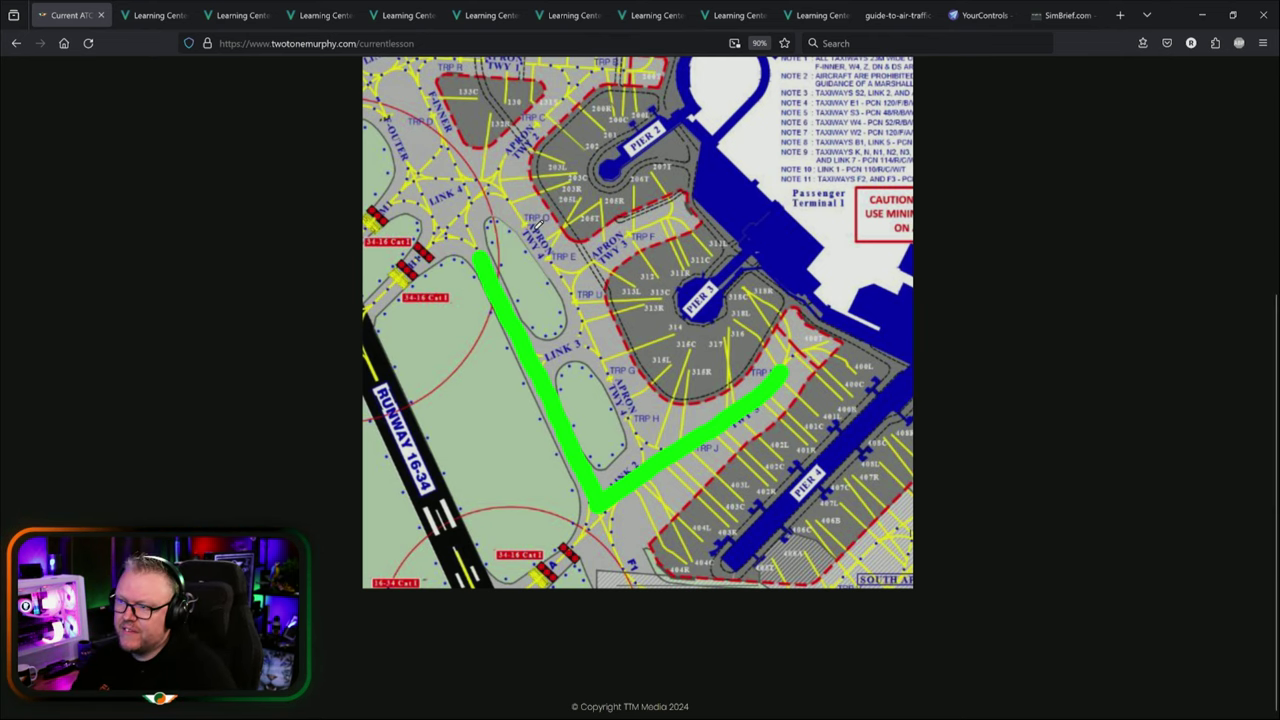
pyautogui.scroll(-1, 479, 280)
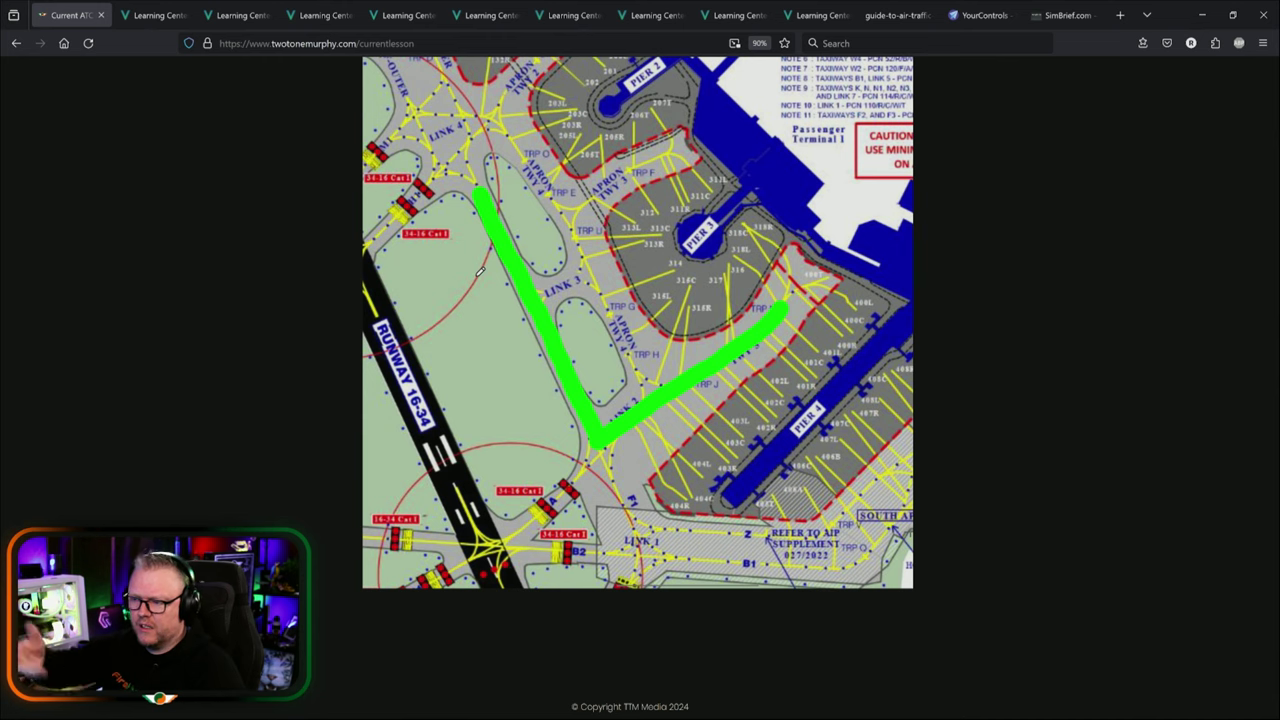
pyautogui.scroll(1, 475, 271)
pyautogui.moveTo(475, 271); pyautogui.dragTo(575, 296)
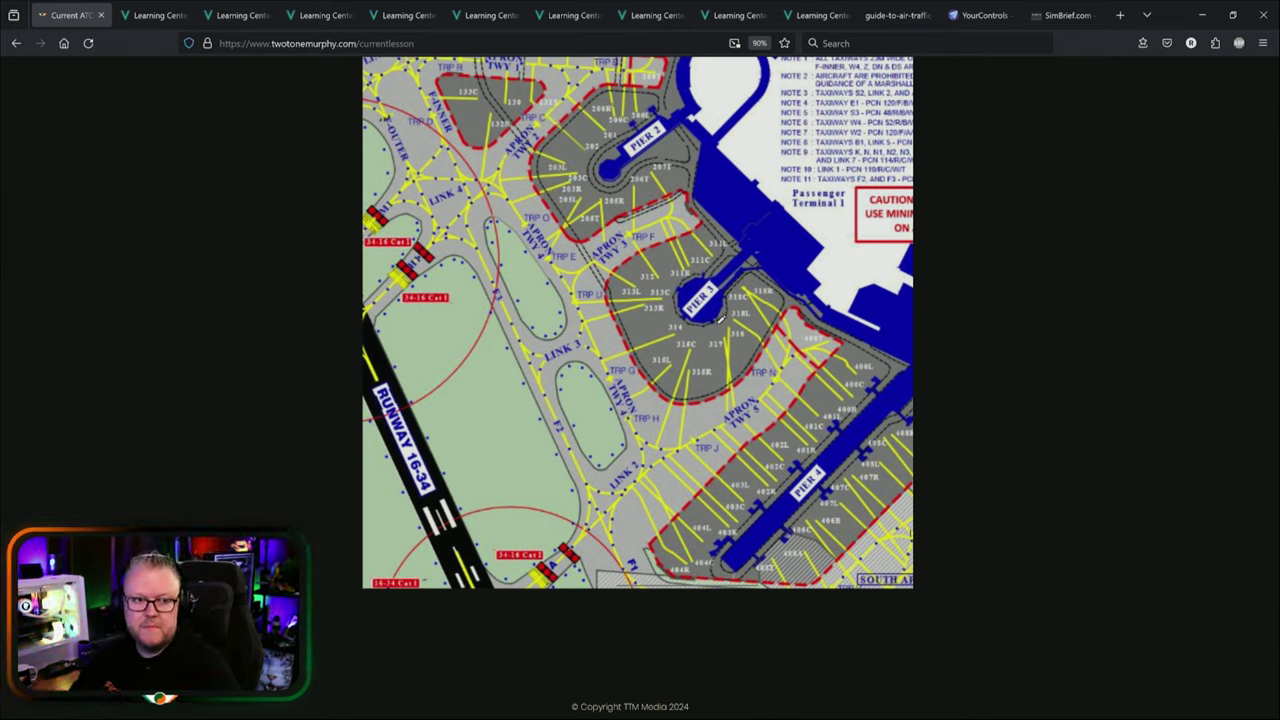
# Leave the drawing tool and display the Flight Planning section after page 164 with the web page zoomed to 120%.
pyautogui.scroll(-3, 688, 330)
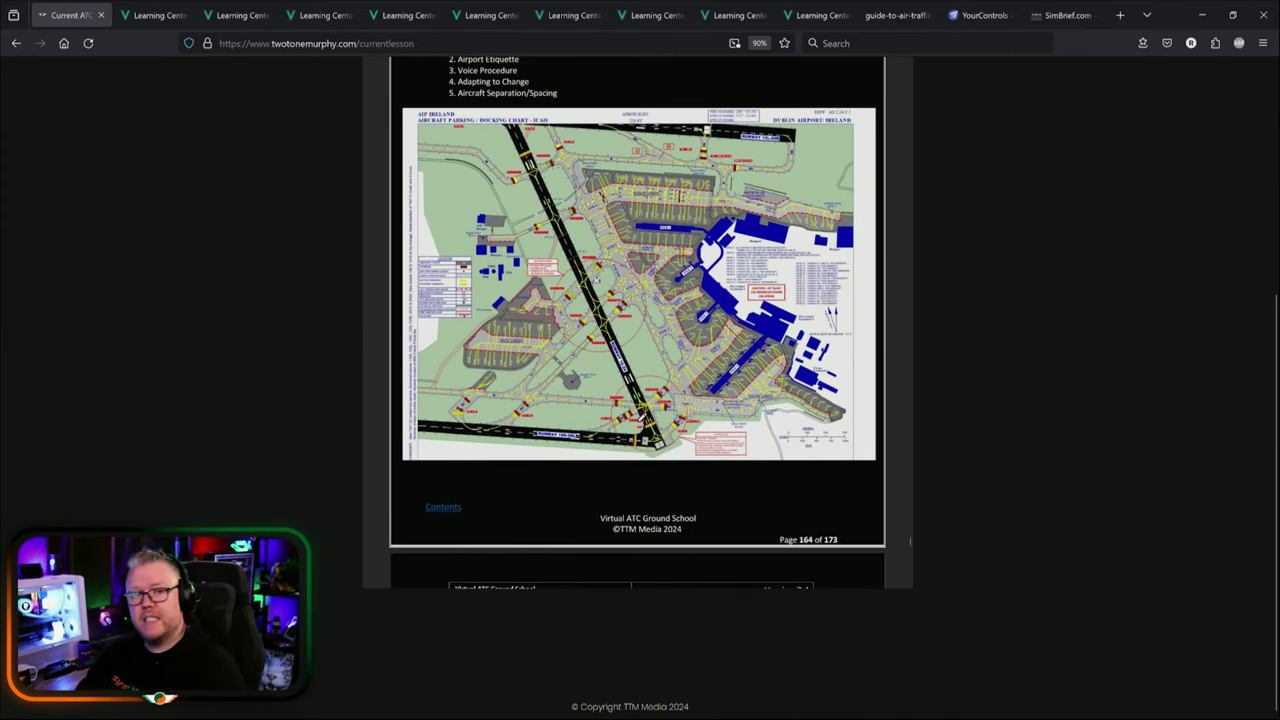
pyautogui.scroll(-1, 944, 449)
pyautogui.scroll(3, 980, 404)
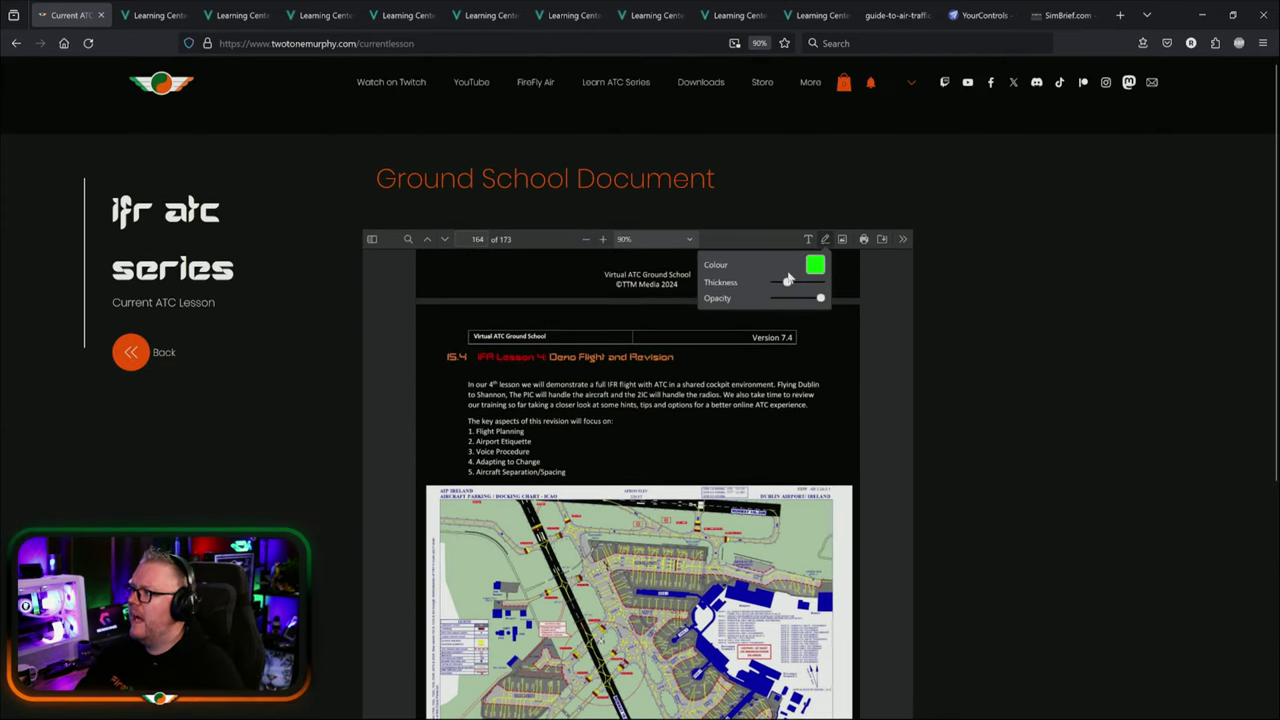
pyautogui.scroll(-3, 956, 402)
pyautogui.scroll(-8, 738, 377)
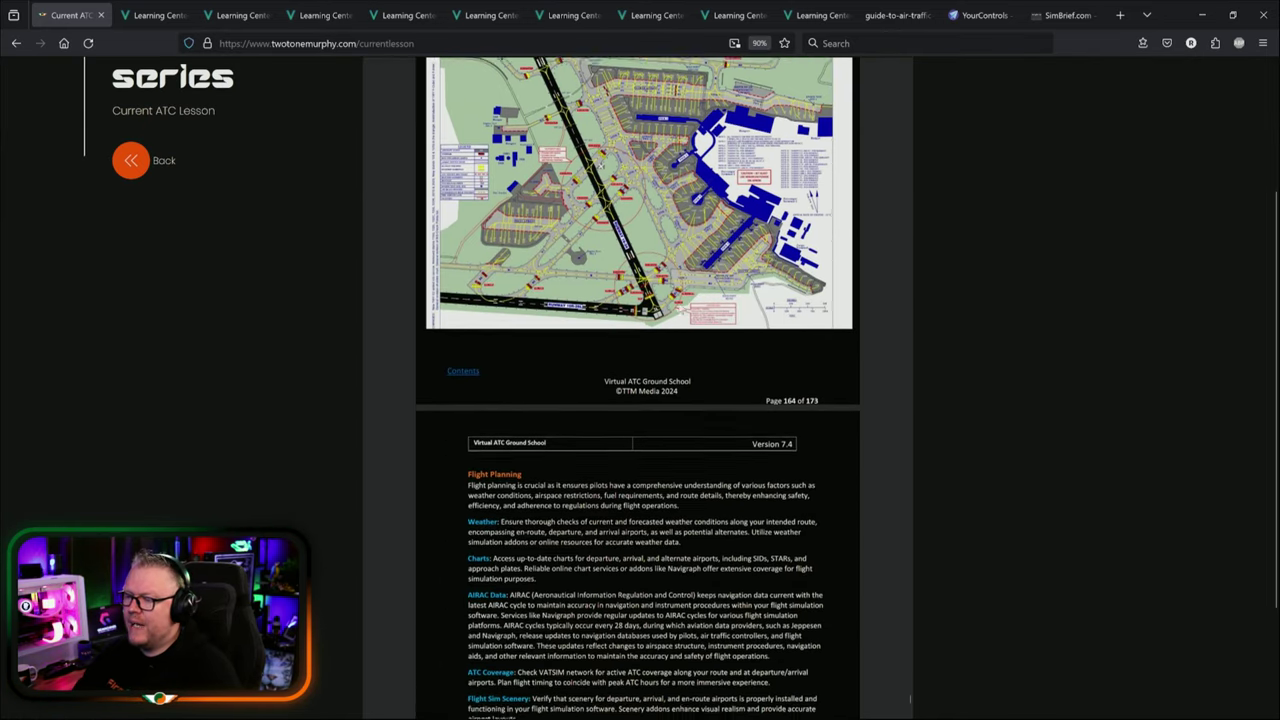
pyautogui.scroll(3, 738, 377)
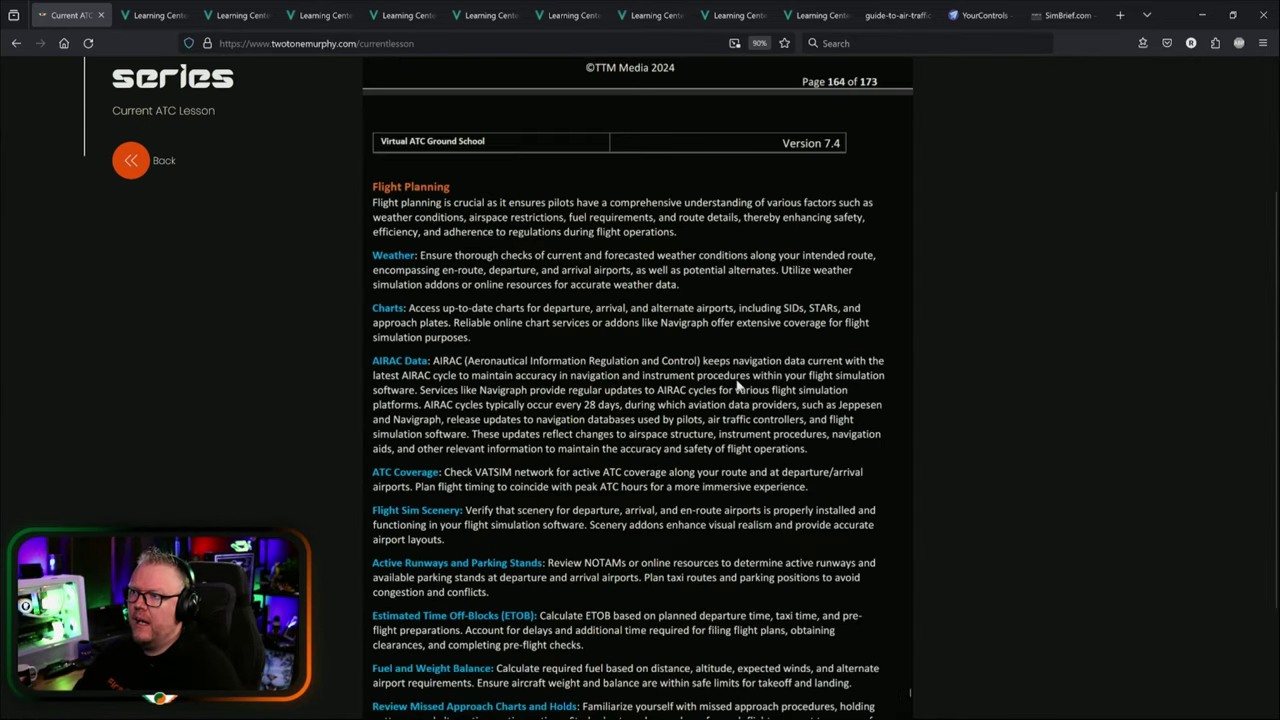
pyautogui.scroll(3, 1063, 403)
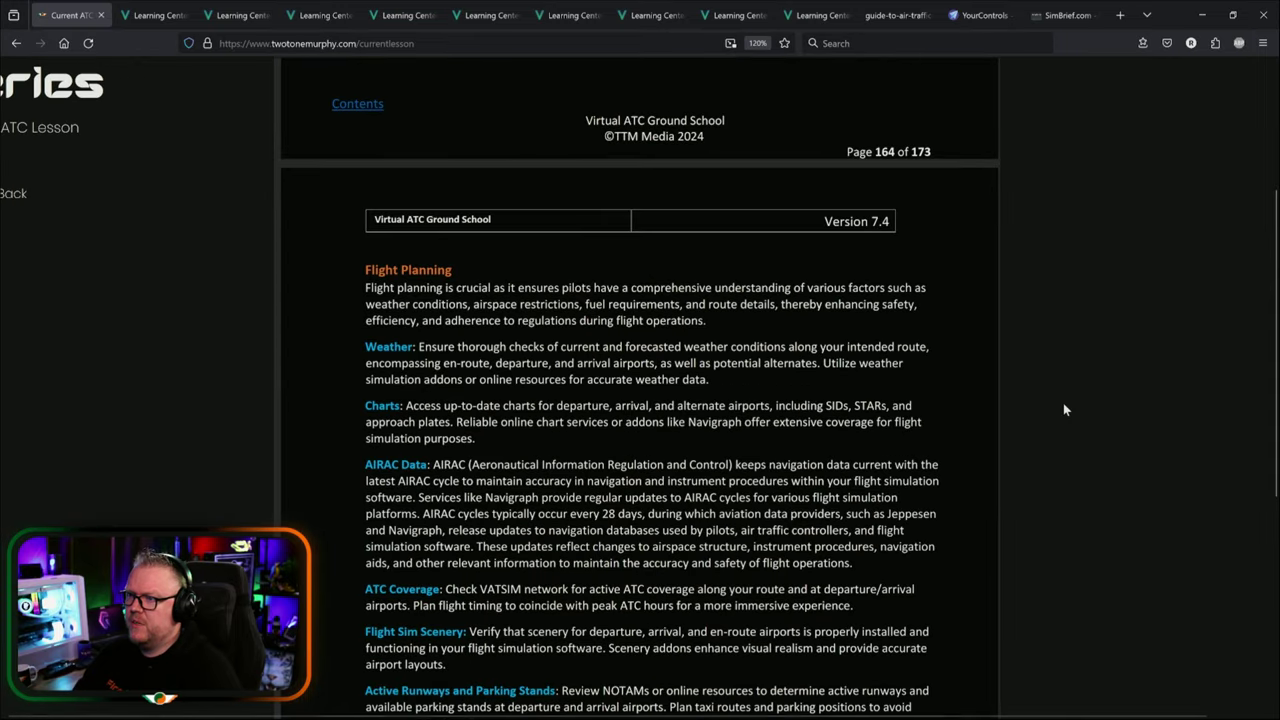
pyautogui.scroll(-2, 1002, 396)
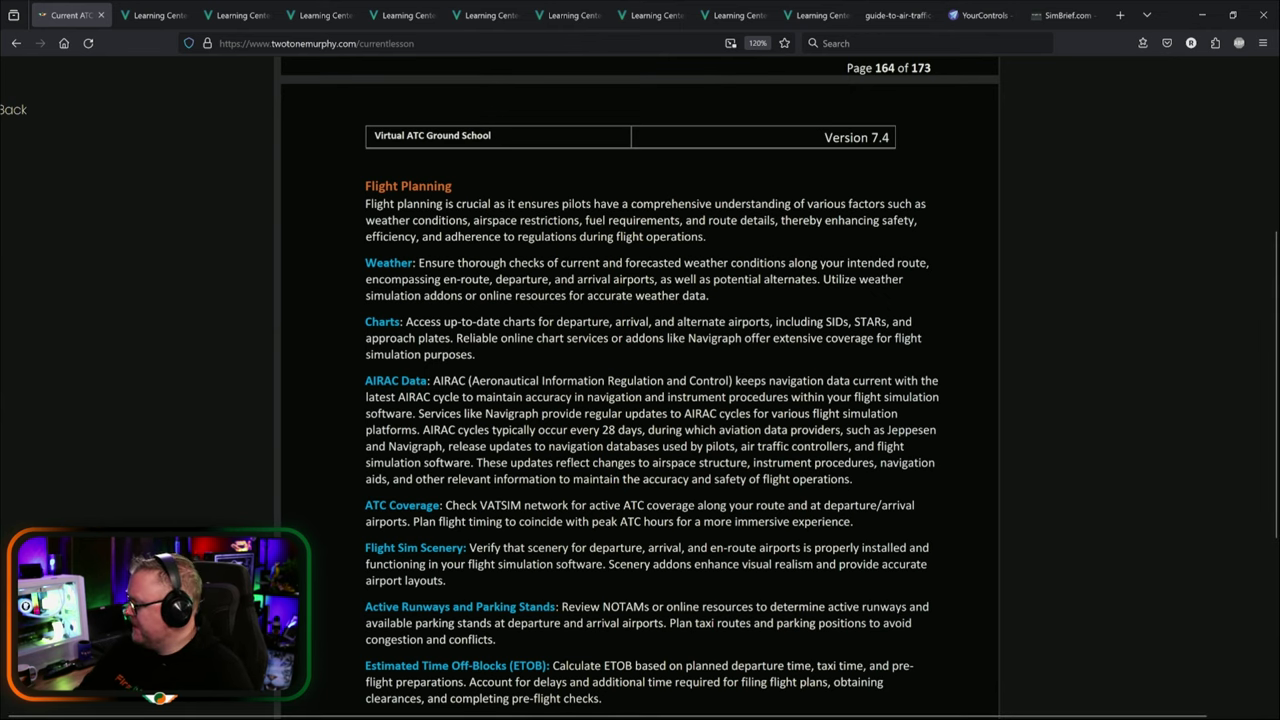
# Return to Navigraph Charts maximized and close the 10-9B Parking Stands West chart to reveal the map.
pyautogui.moveTo(936, 436); pyautogui.dragTo(388, 190)
pyautogui.doubleClick(388, 190)
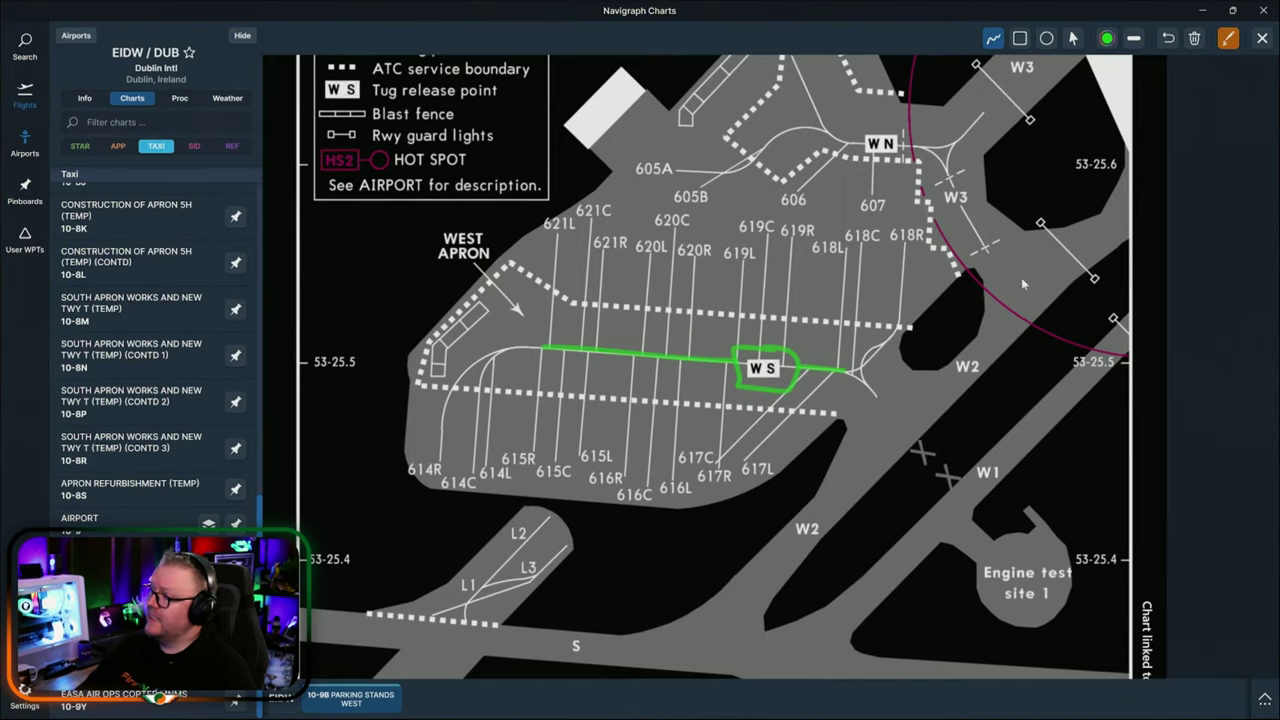
pyautogui.click(1262, 38)
pyautogui.scroll(5, 770, 380)
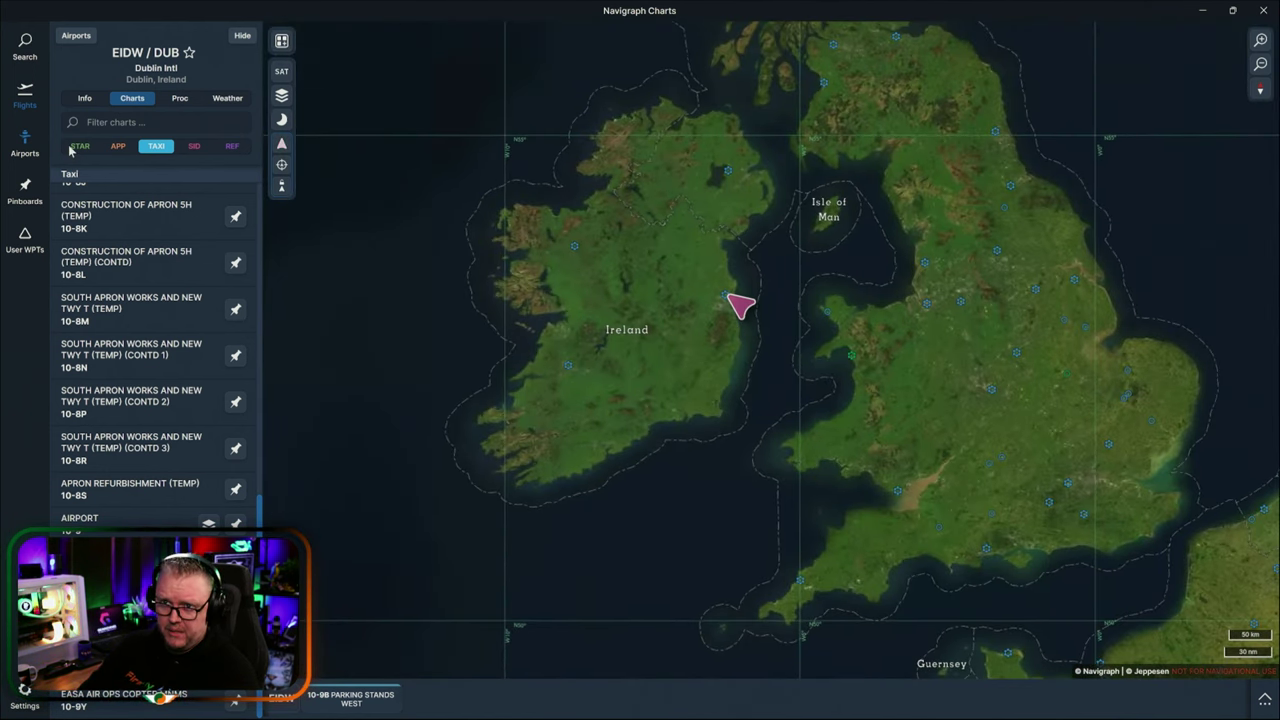
# List Dublin's departure charts and inspect the 10-3S BEPAN, OLONO & PESIT 3F chart around the runway and the DW679 departure.
pyautogui.scroll(4, 690, 300)
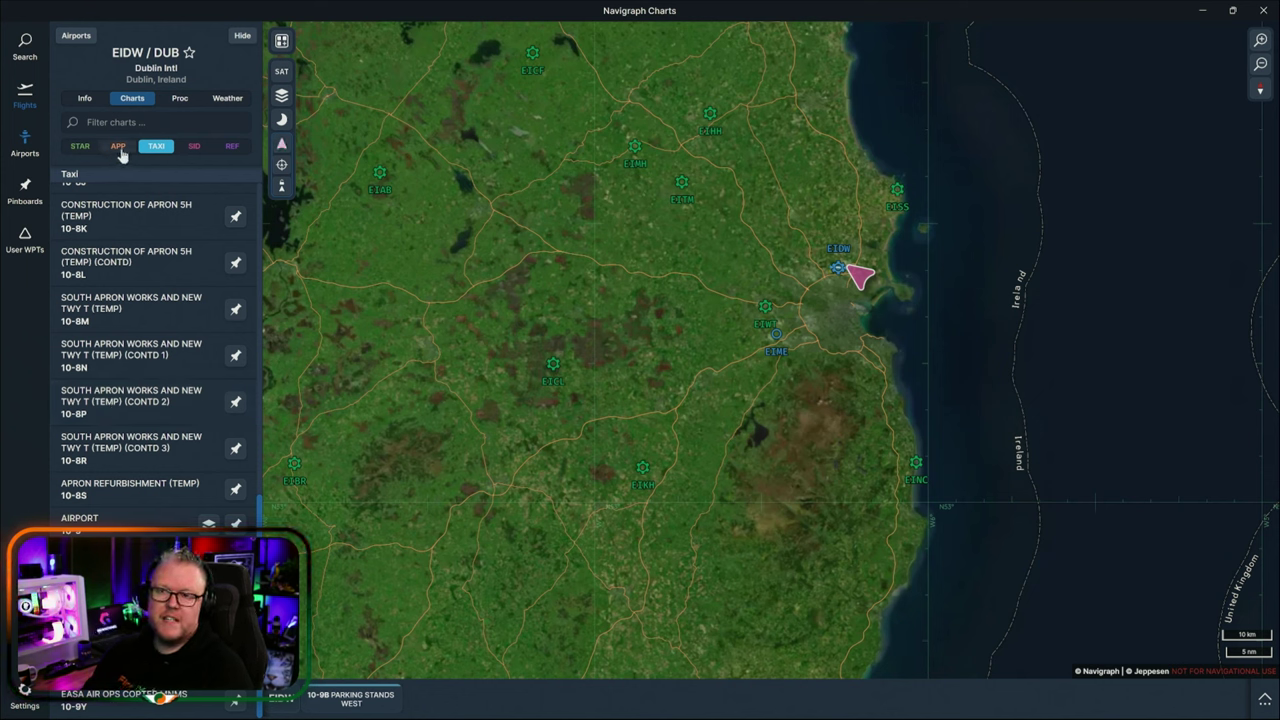
pyautogui.click(194, 148)
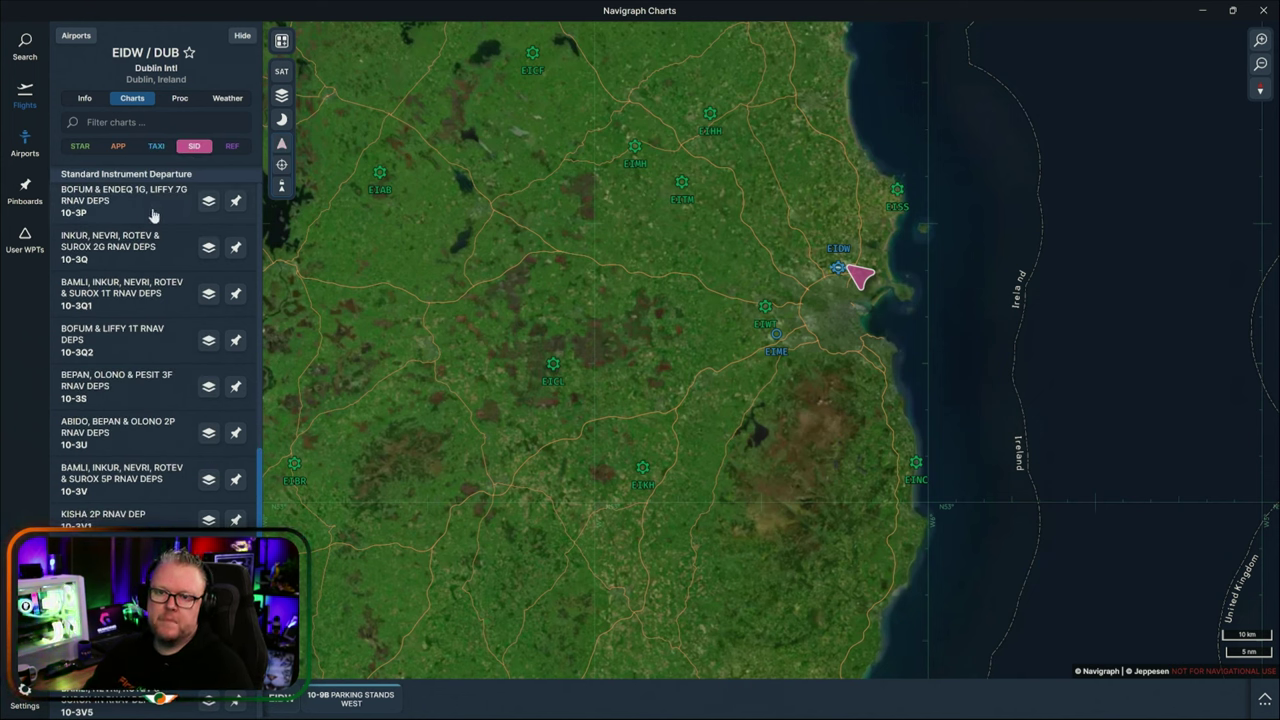
pyautogui.click(150, 370)
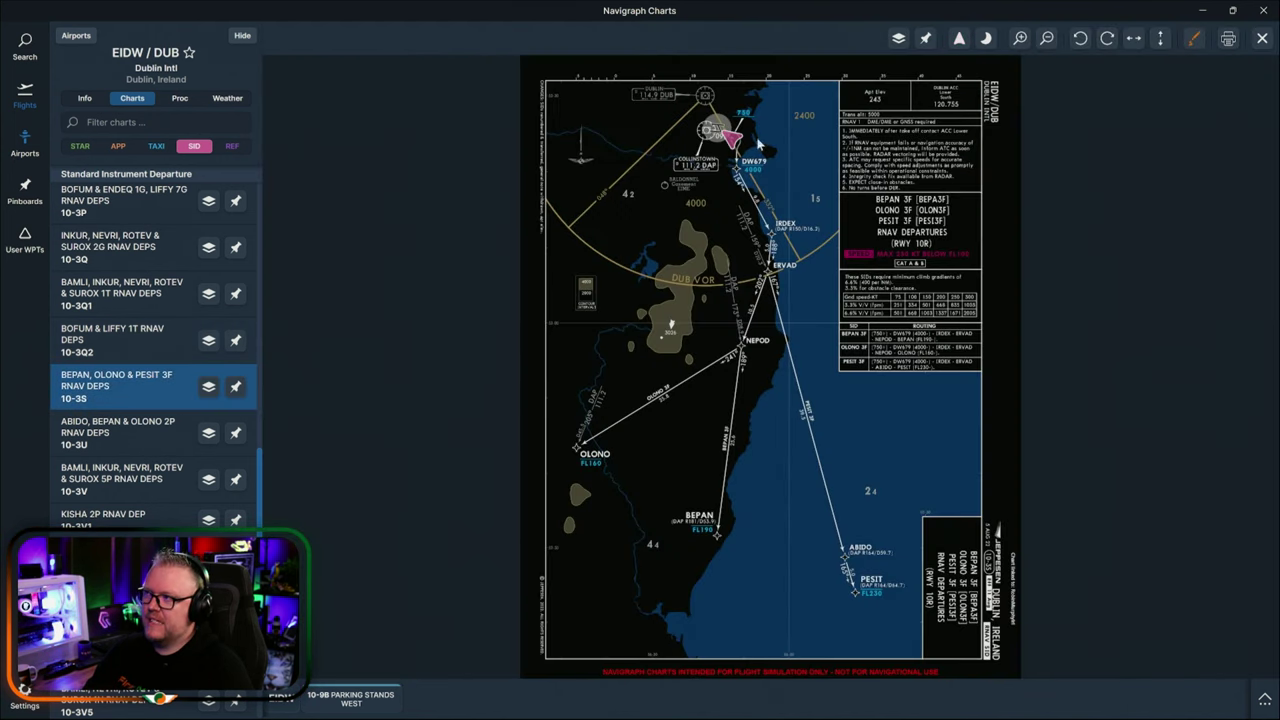
pyautogui.scroll(6, 727, 137)
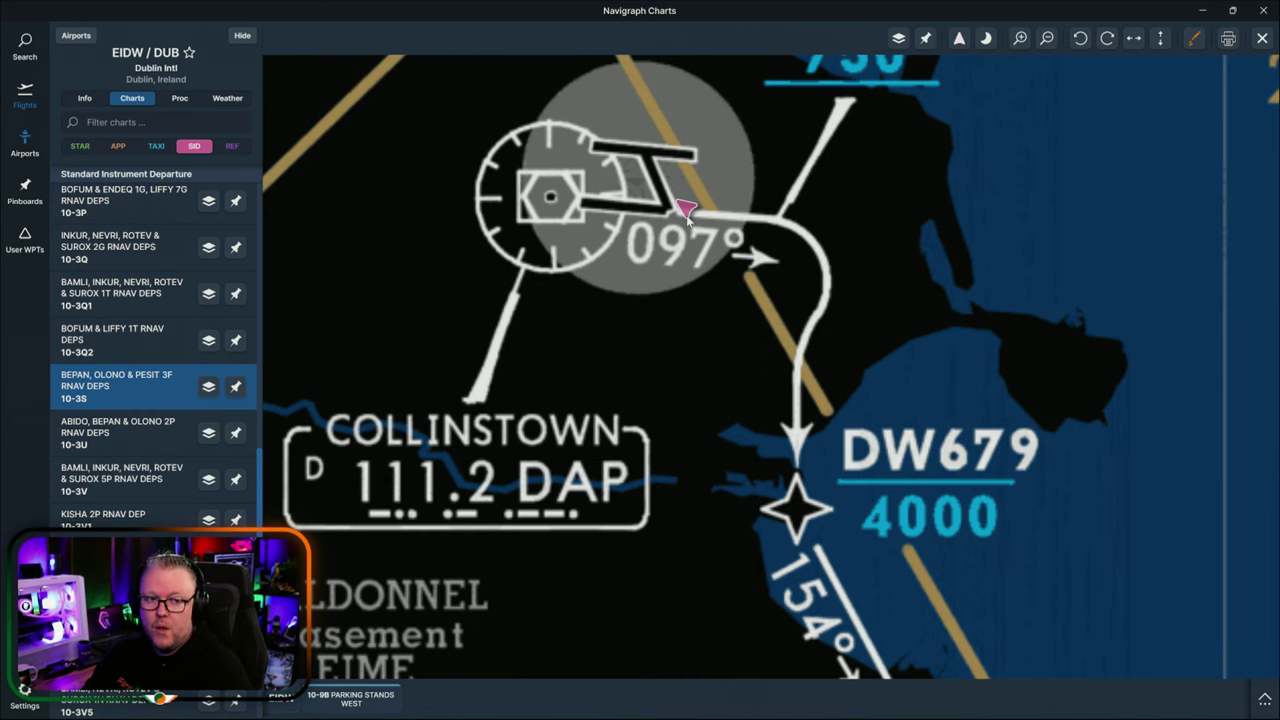
pyautogui.scroll(-5, 688, 218)
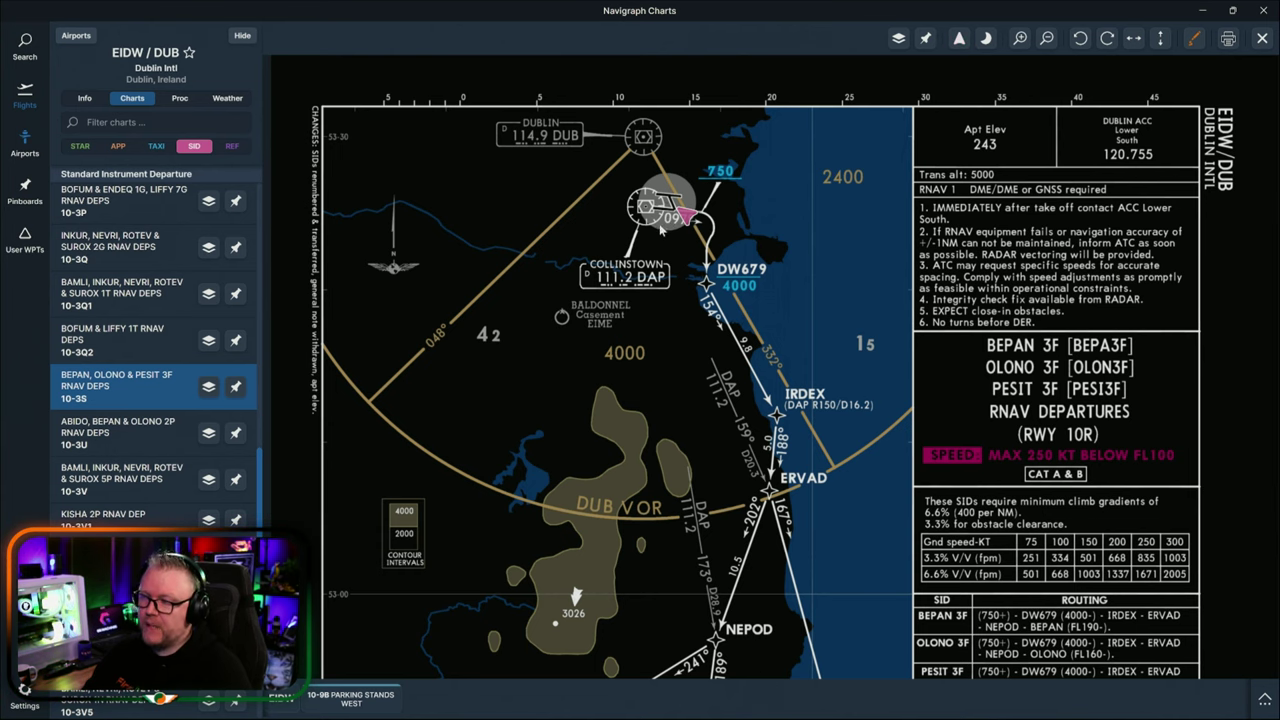
pyautogui.scroll(-2, 660, 230)
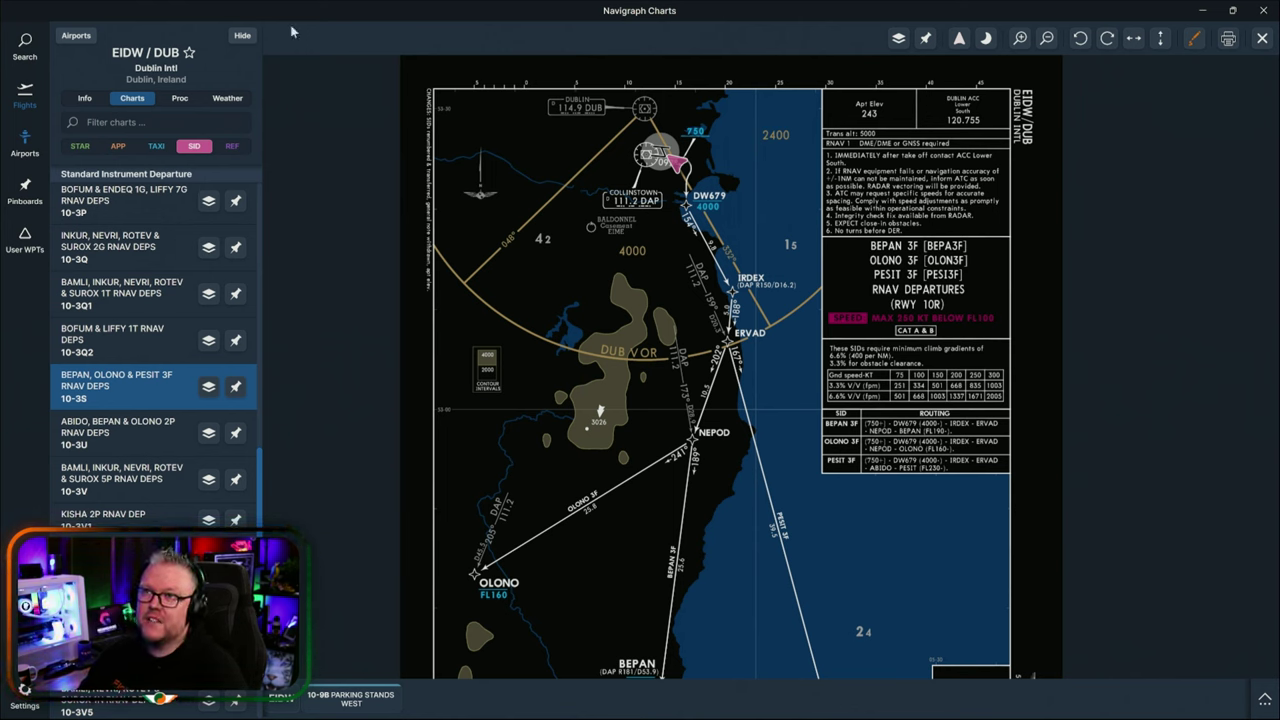
# Move Navigraph Charts aside to reveal the Flight Planning page, and highlight the 28-day AIRAC wording and the ATC Coverage paragraph.
pyautogui.moveTo(320, 18); pyautogui.dragTo(1279, 480)
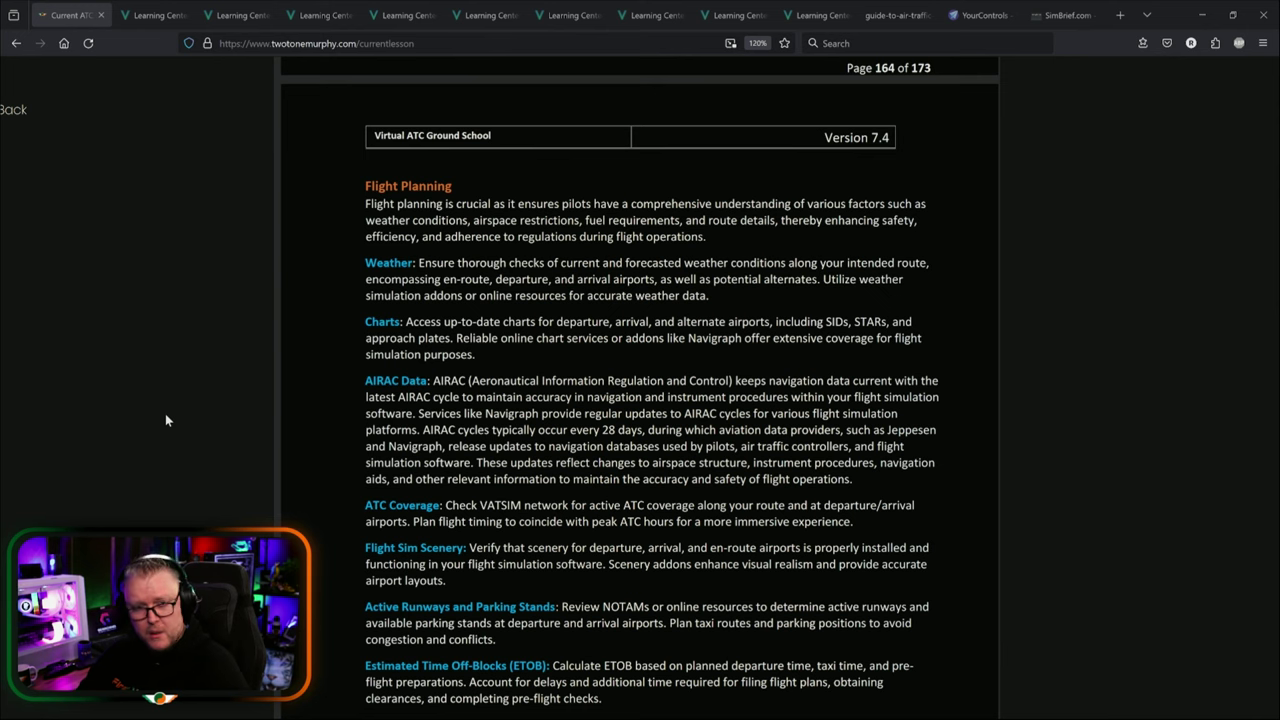
pyautogui.scroll(-2, 474, 352)
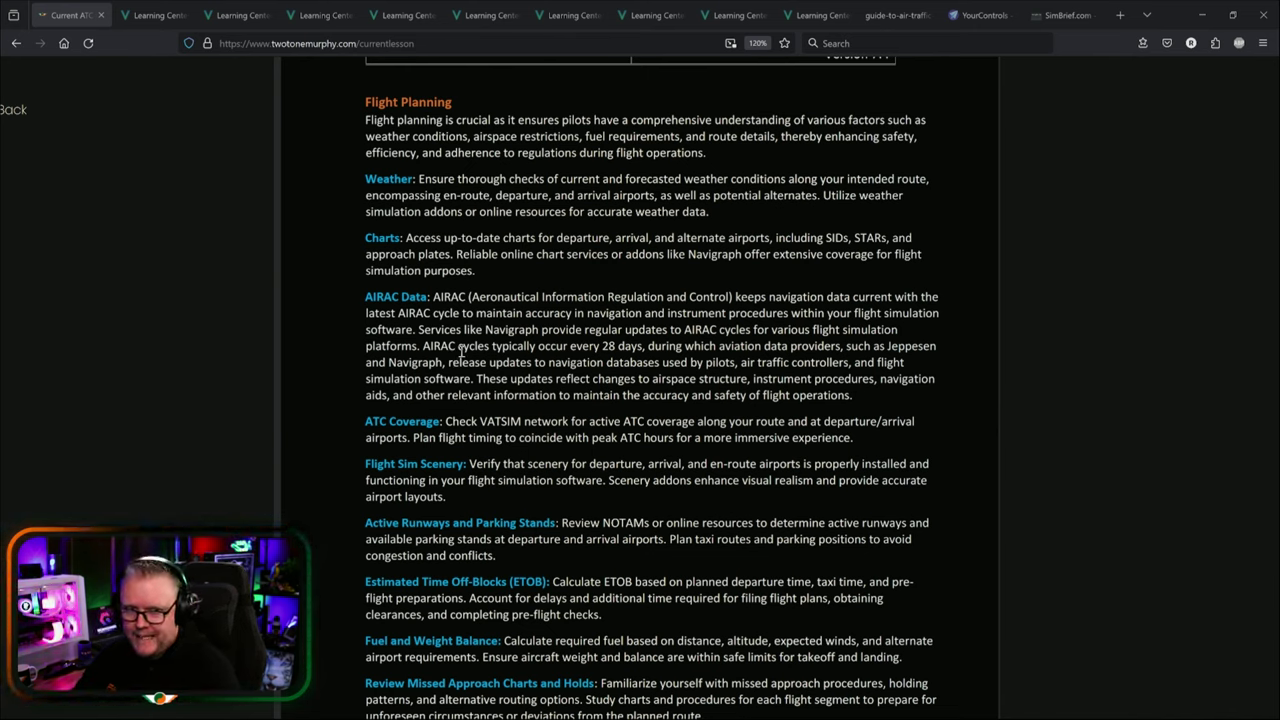
pyautogui.moveTo(544, 346); pyautogui.dragTo(641, 349)
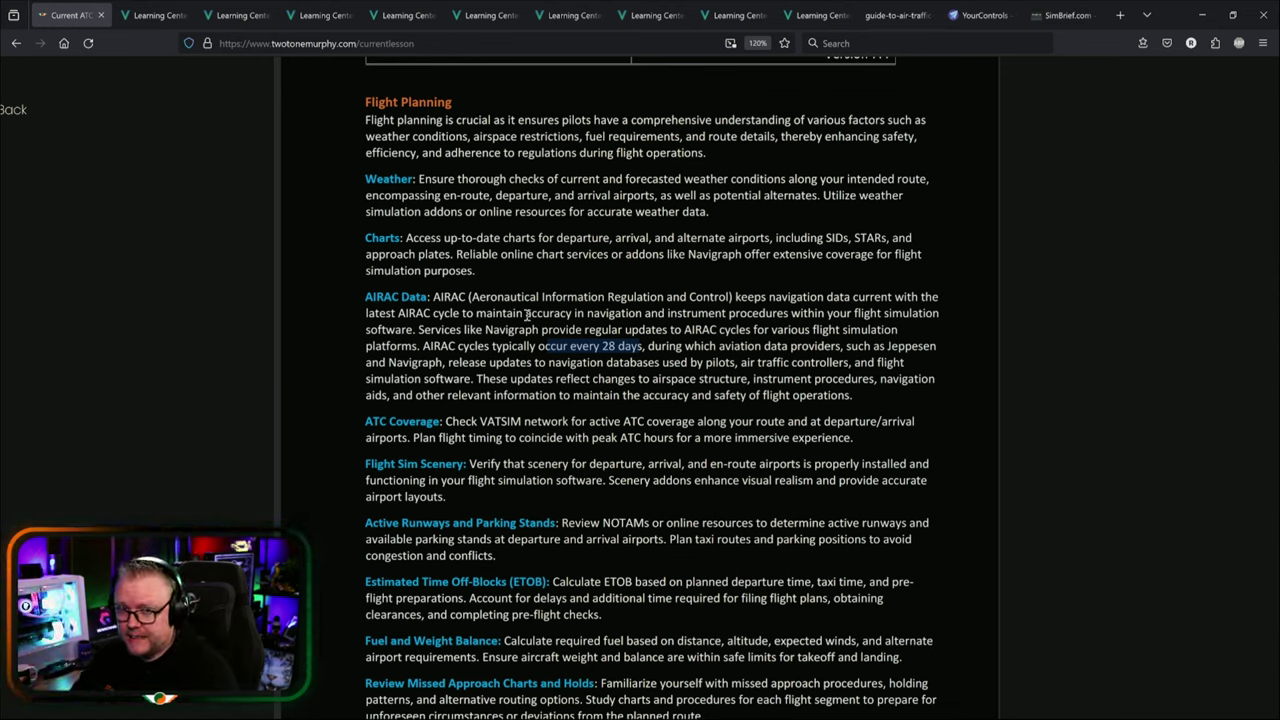
pyautogui.scroll(-2, 512, 316)
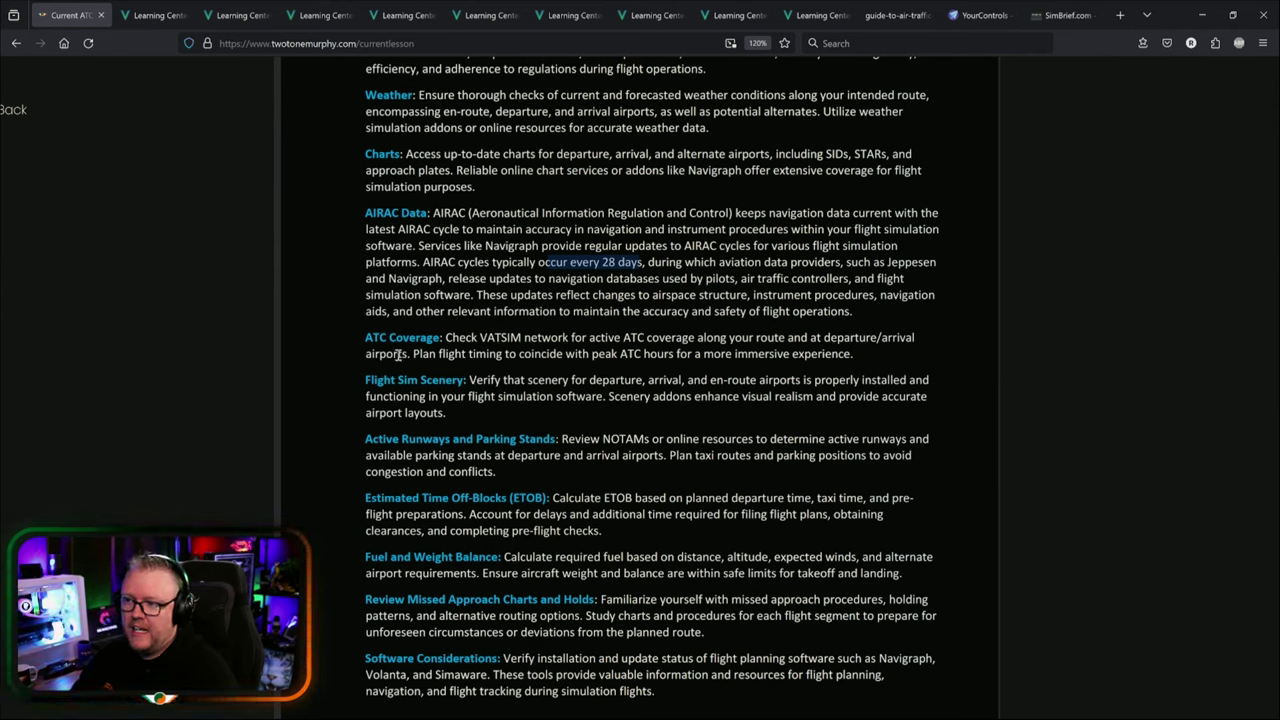
pyautogui.moveTo(851, 354); pyautogui.dragTo(369, 339)
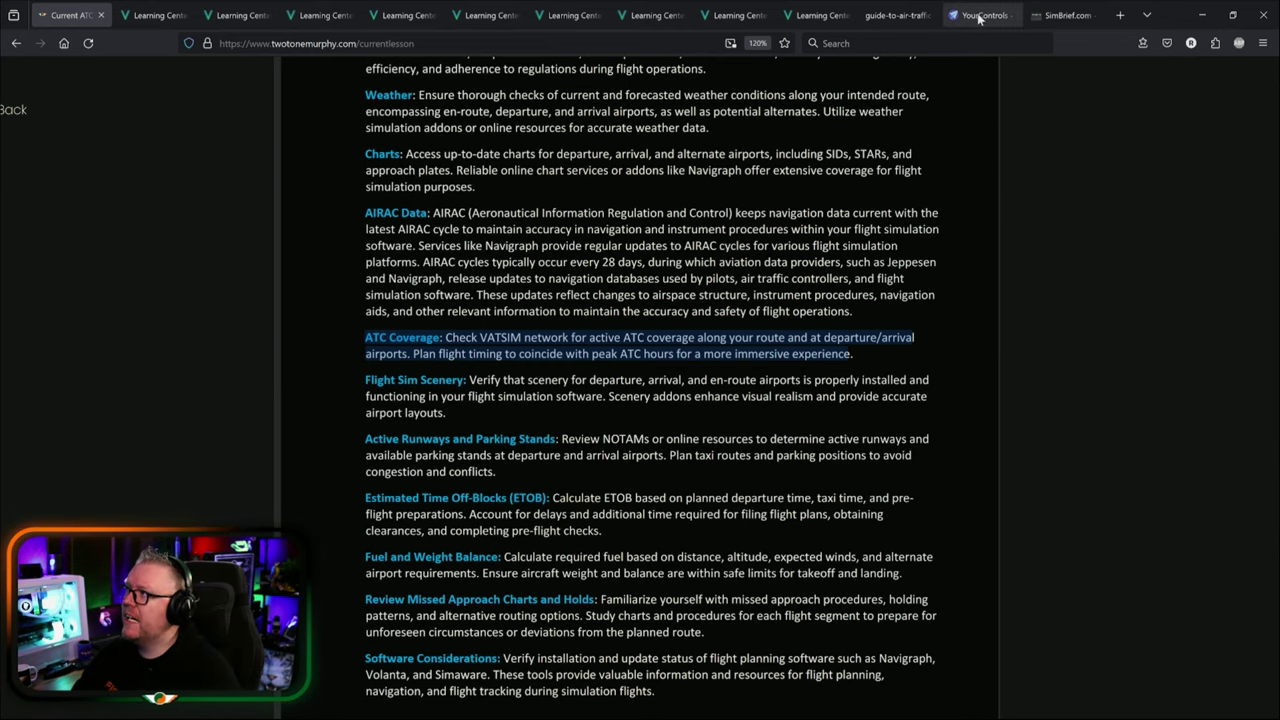
# Open simaware.ca in a new browser tab.
pyautogui.click(1120, 15)
pyautogui.write('simaware.ca/')
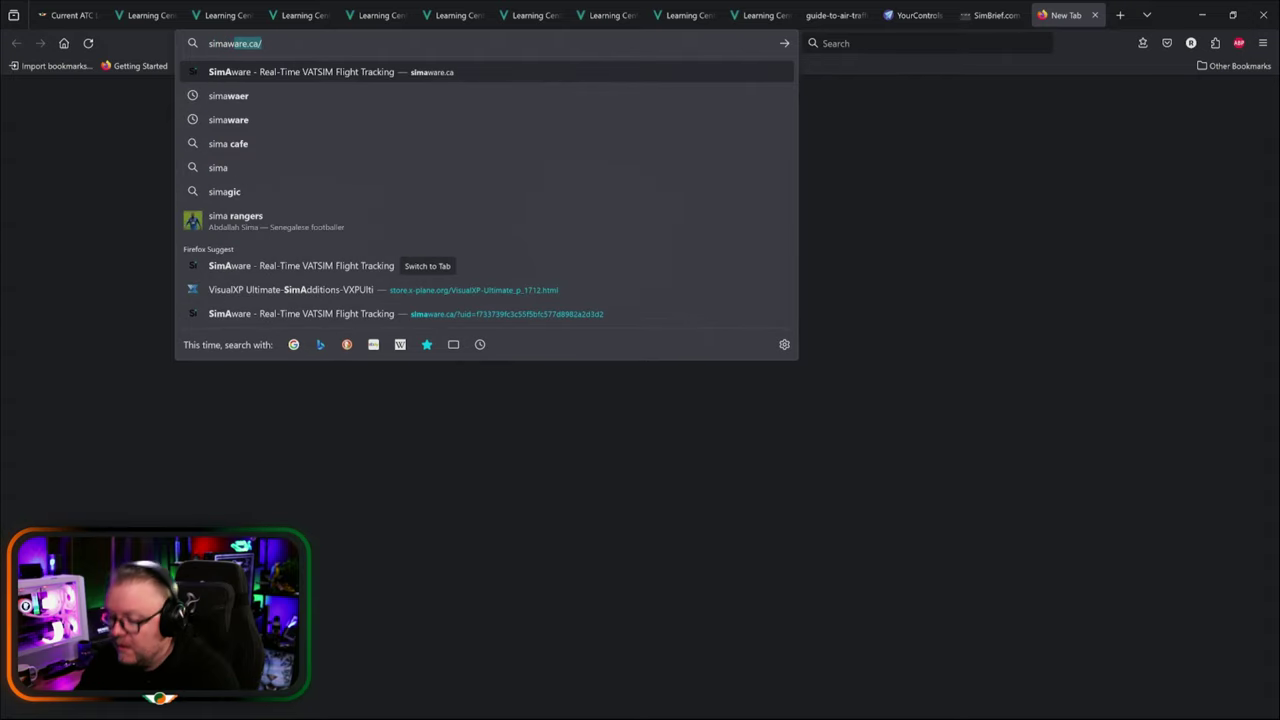
pyautogui.press('Return')
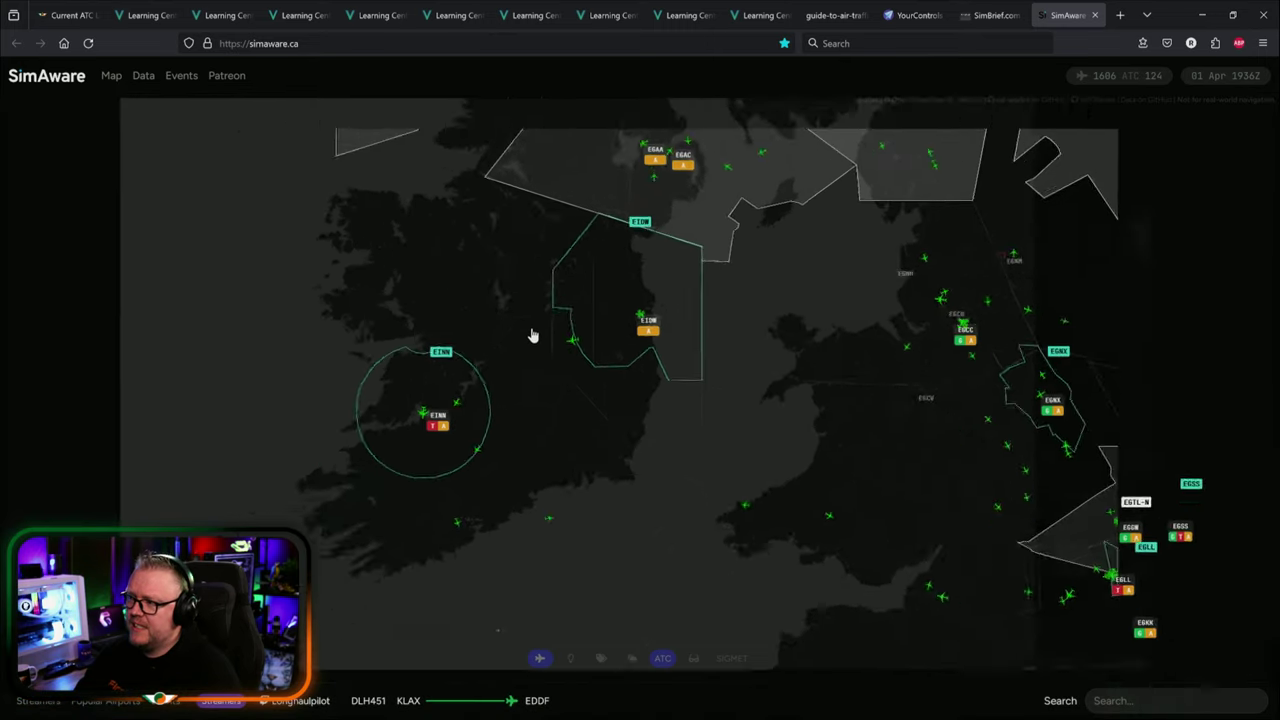
# Examine the live VATSIM controller coverage across Ireland, the UK and Europe on the SimAware map, including Shannon's online positions.
pyautogui.moveTo(465, 350)
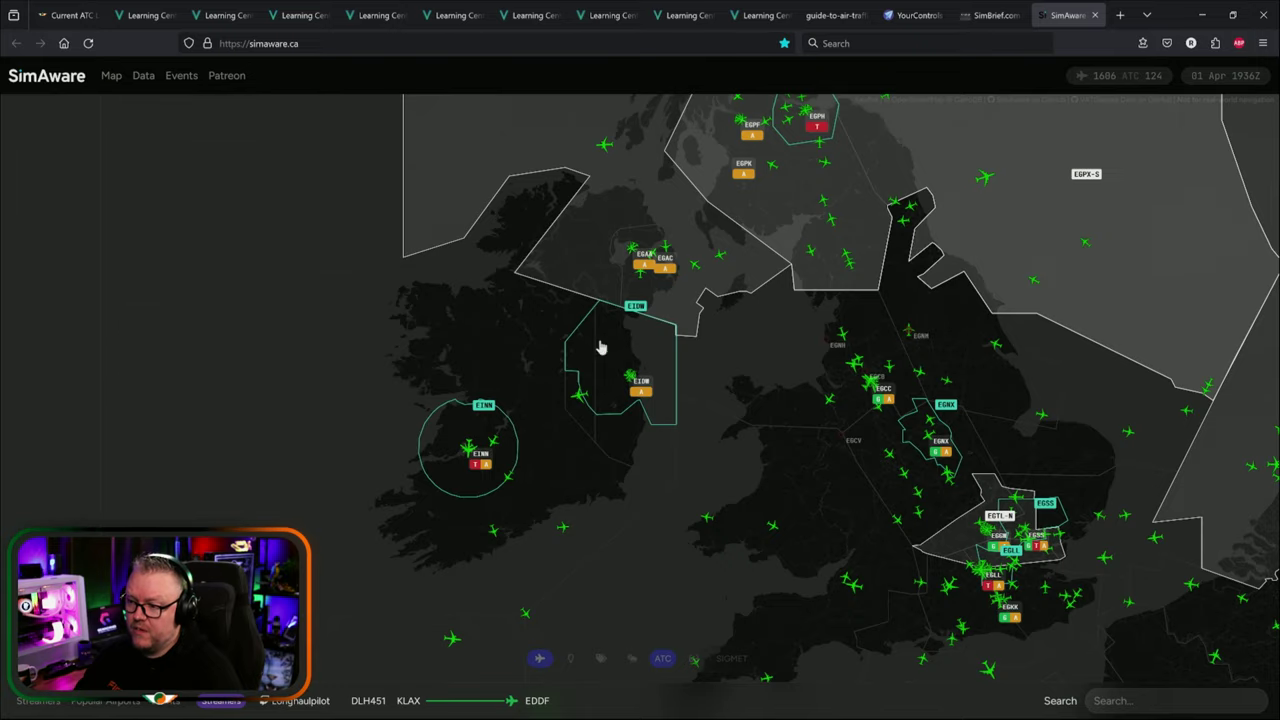
pyautogui.scroll(-2, 586, 423)
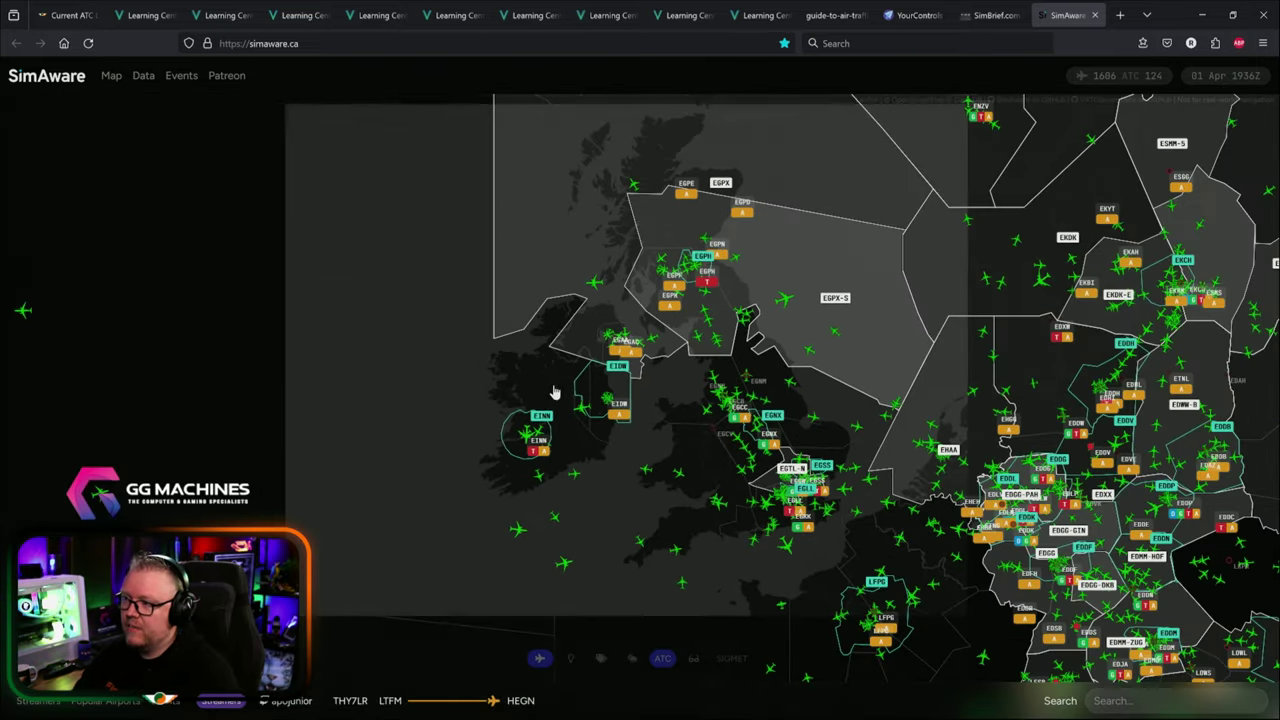
pyautogui.scroll(-2, 506, 366)
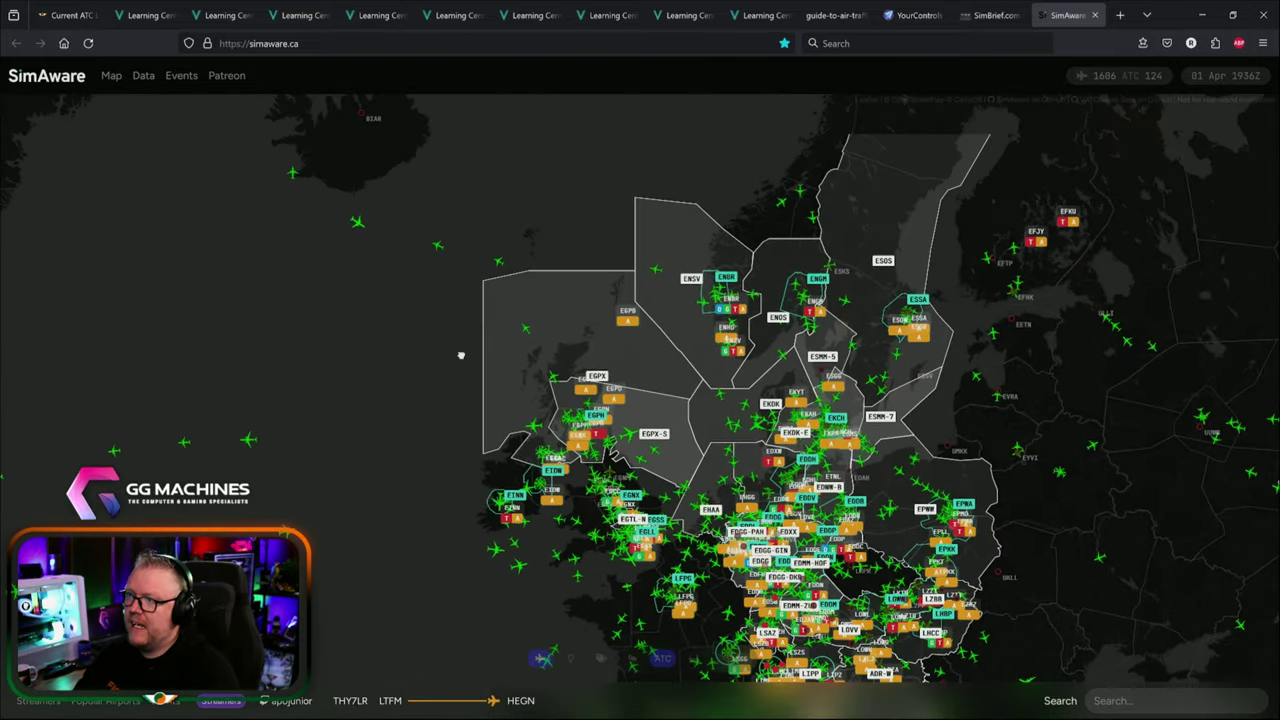
pyautogui.moveTo(414, 431); pyautogui.dragTo(414, 344)
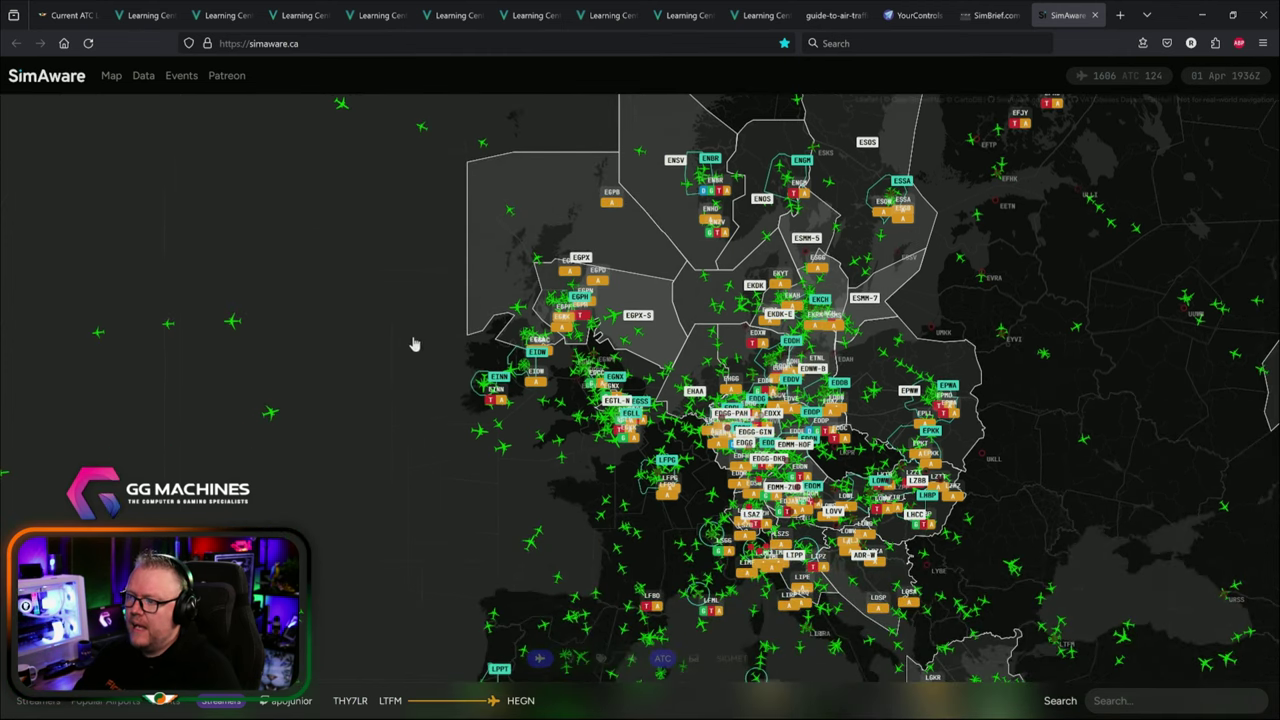
pyautogui.scroll(4, 414, 344)
pyautogui.moveTo(518, 410)
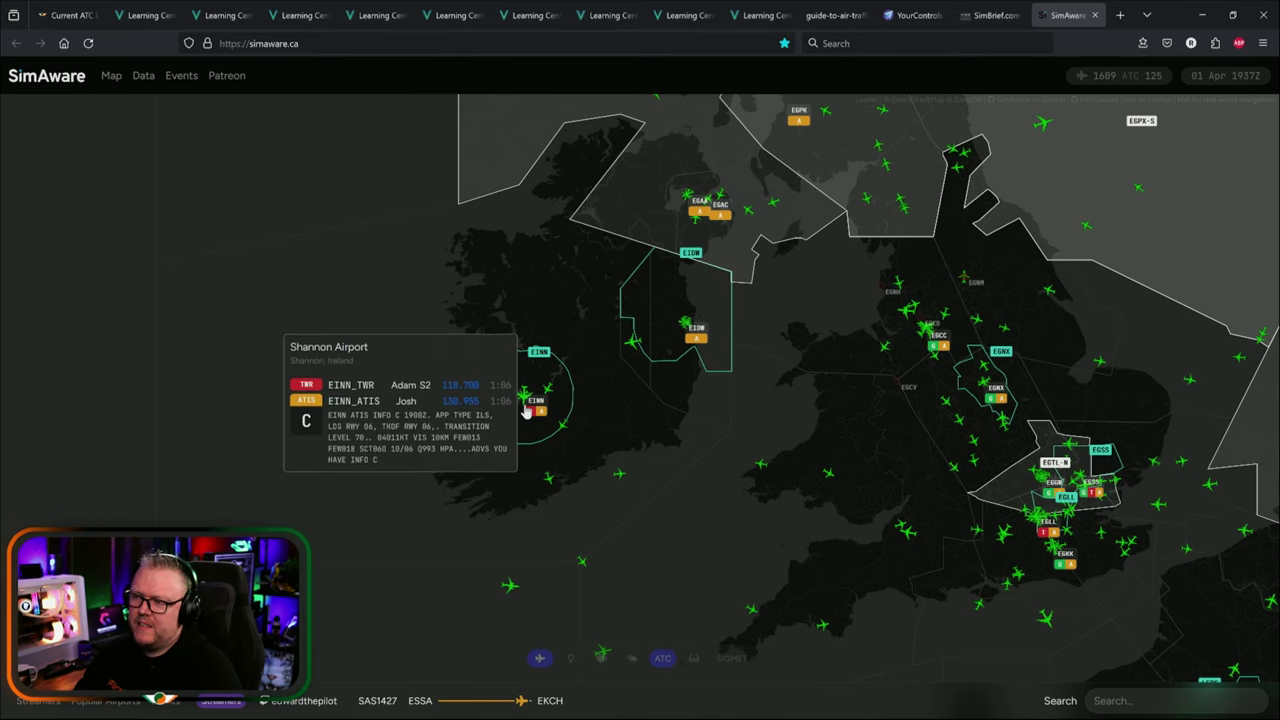
pyautogui.scroll(3, 600, 380)
pyautogui.moveTo(606, 371); pyautogui.dragTo(606, 403)
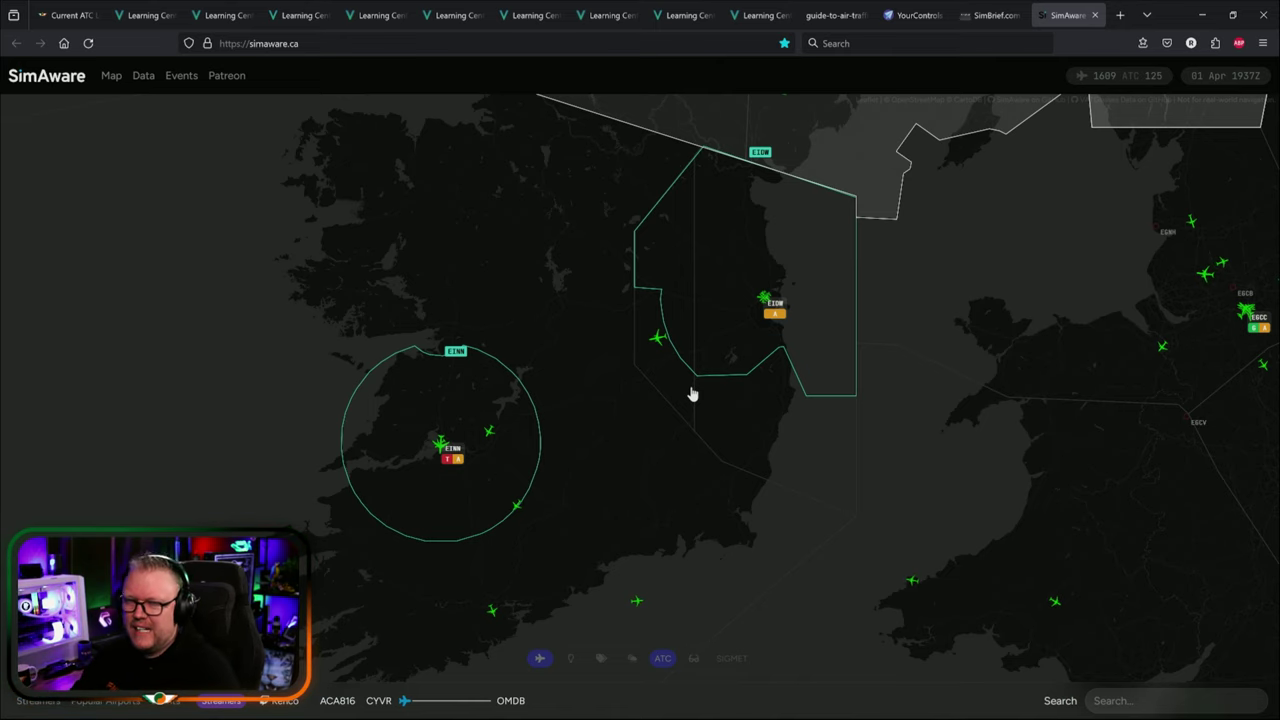
pyautogui.scroll(-2, 646, 337)
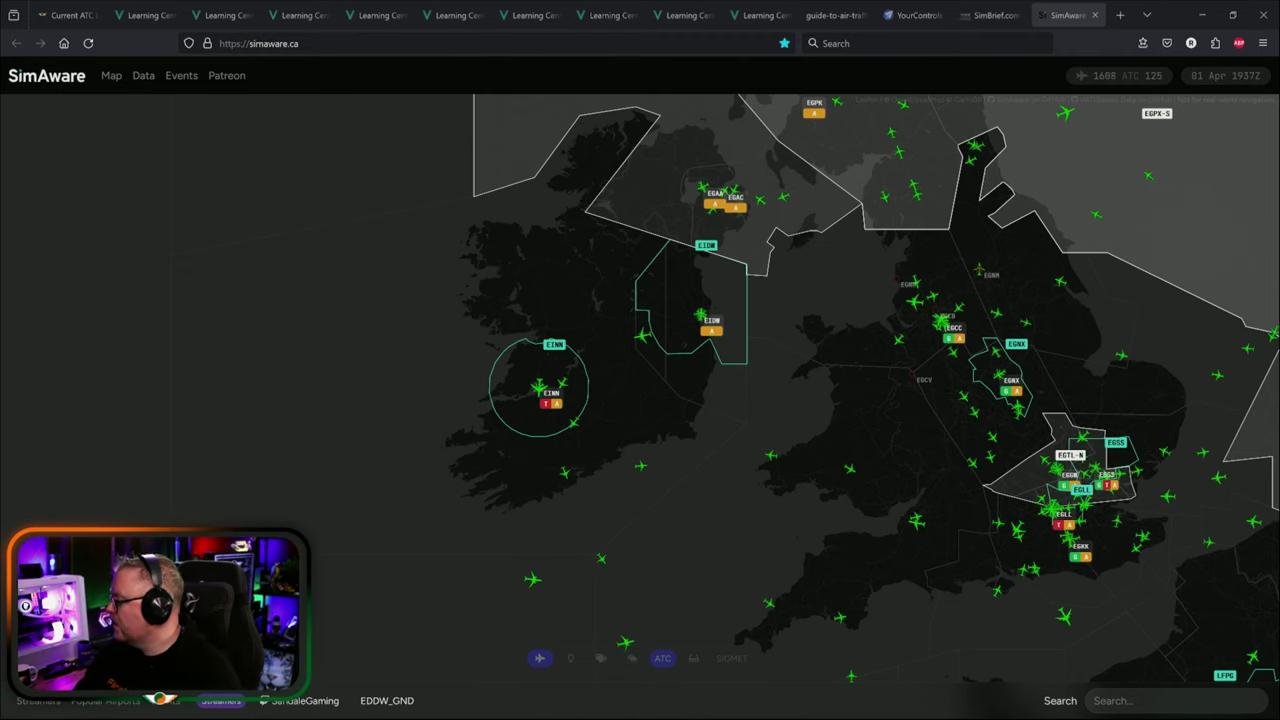
# Switch to Discord to view the VATcord bot's controller notifications, and return to the SimAware map in Firefox.
pyautogui.hotkey('alt', 'Tab')
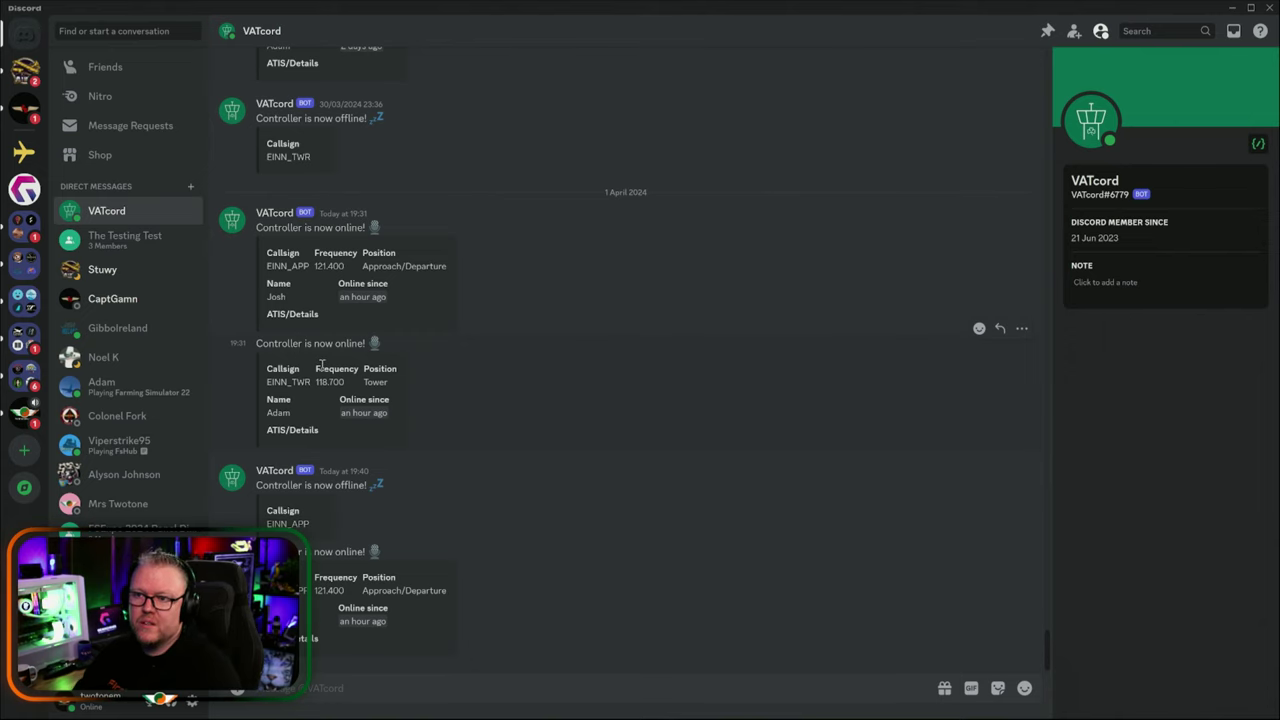
pyautogui.scroll(1, 330, 380)
pyautogui.scroll(-1, 400, 415)
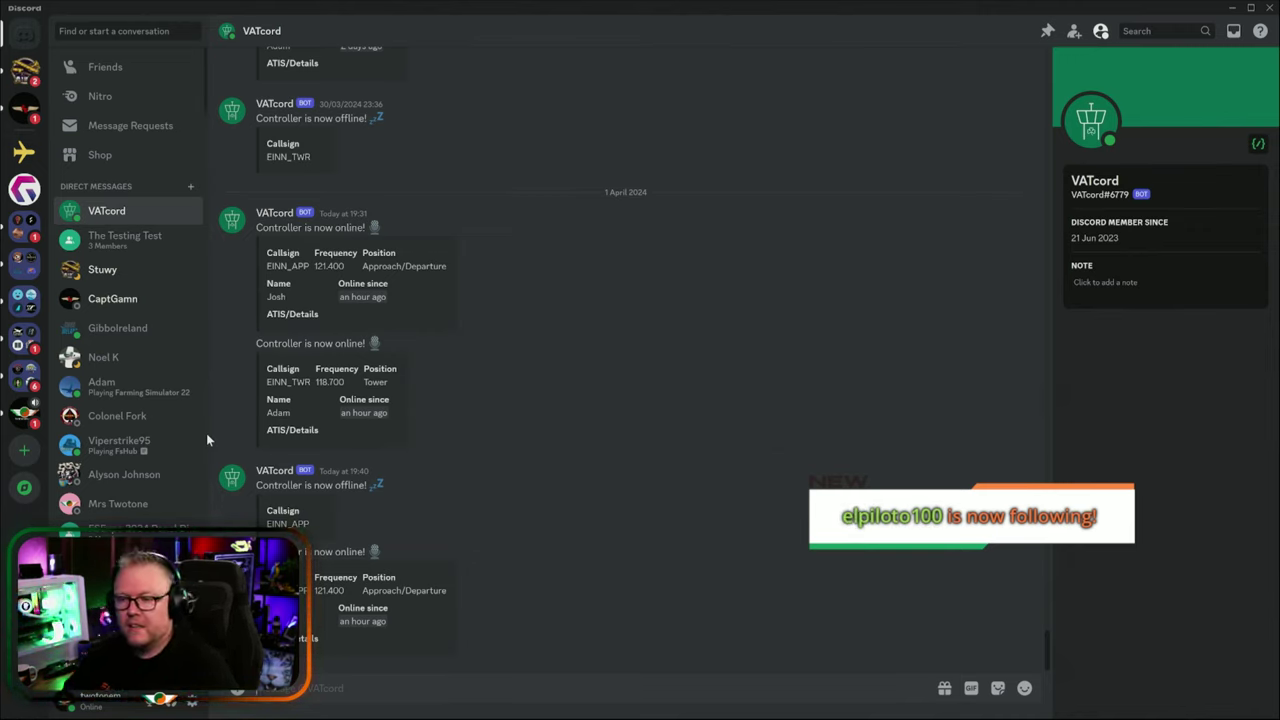
pyautogui.press('super')
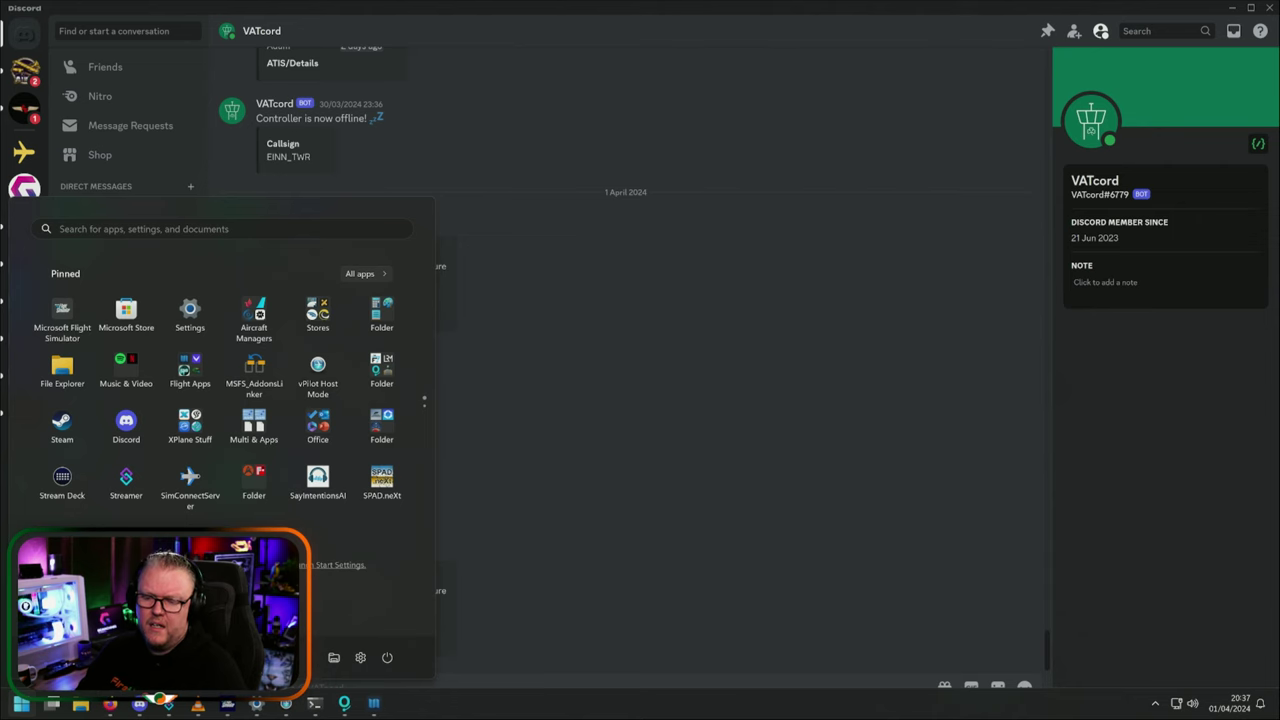
pyautogui.click(110, 704)
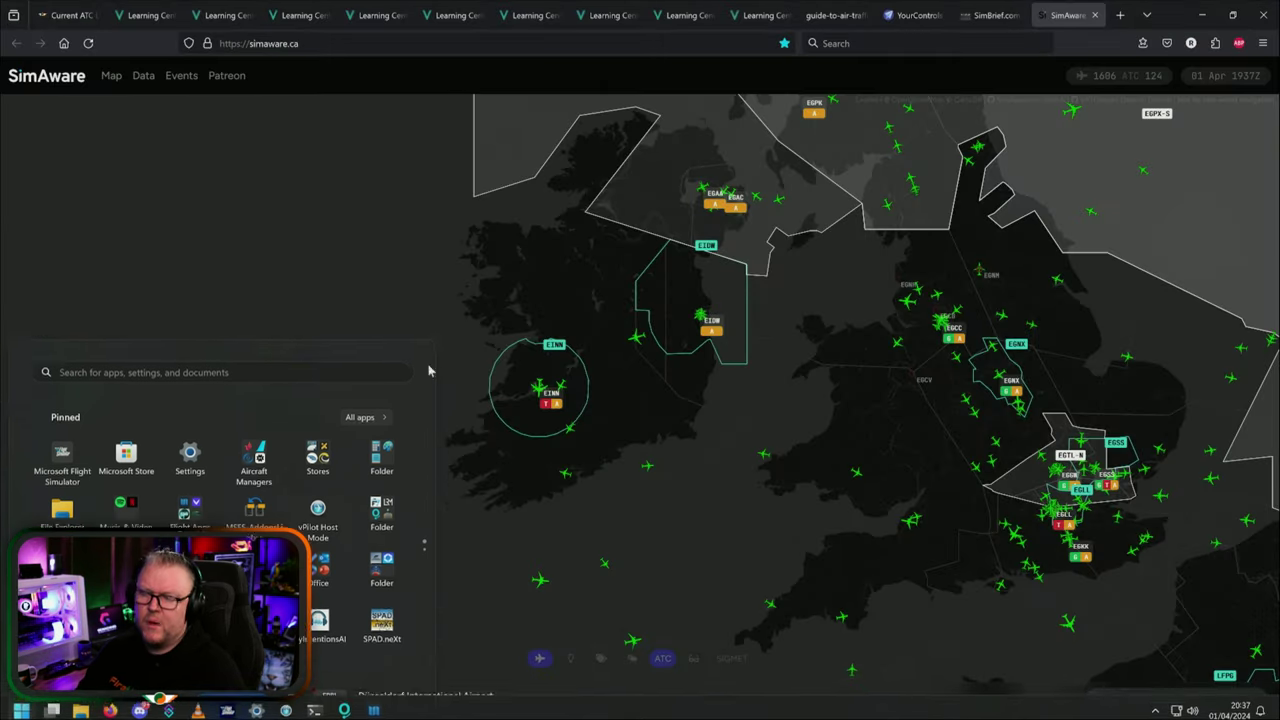
# Open the VATGlasses site at vatglasses.uk in a new browser tab.
pyautogui.click(1121, 16)
pyautogui.write('vatglasses')
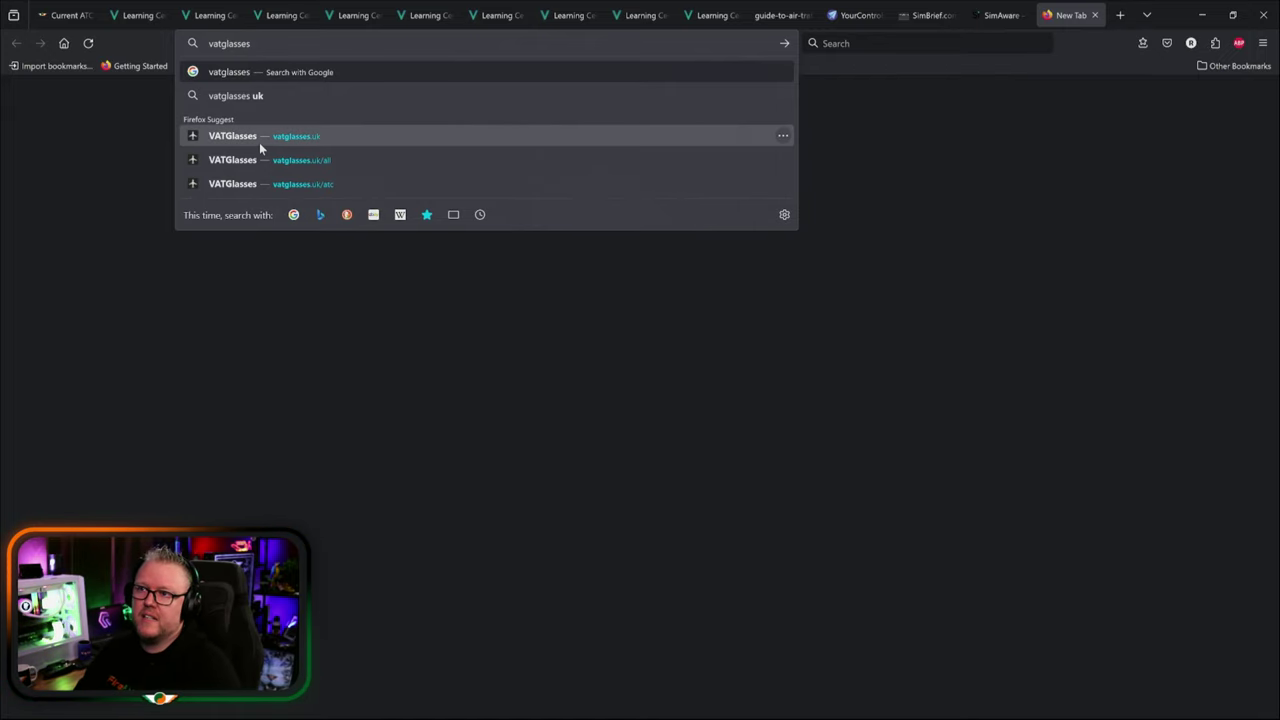
pyautogui.click(259, 140)
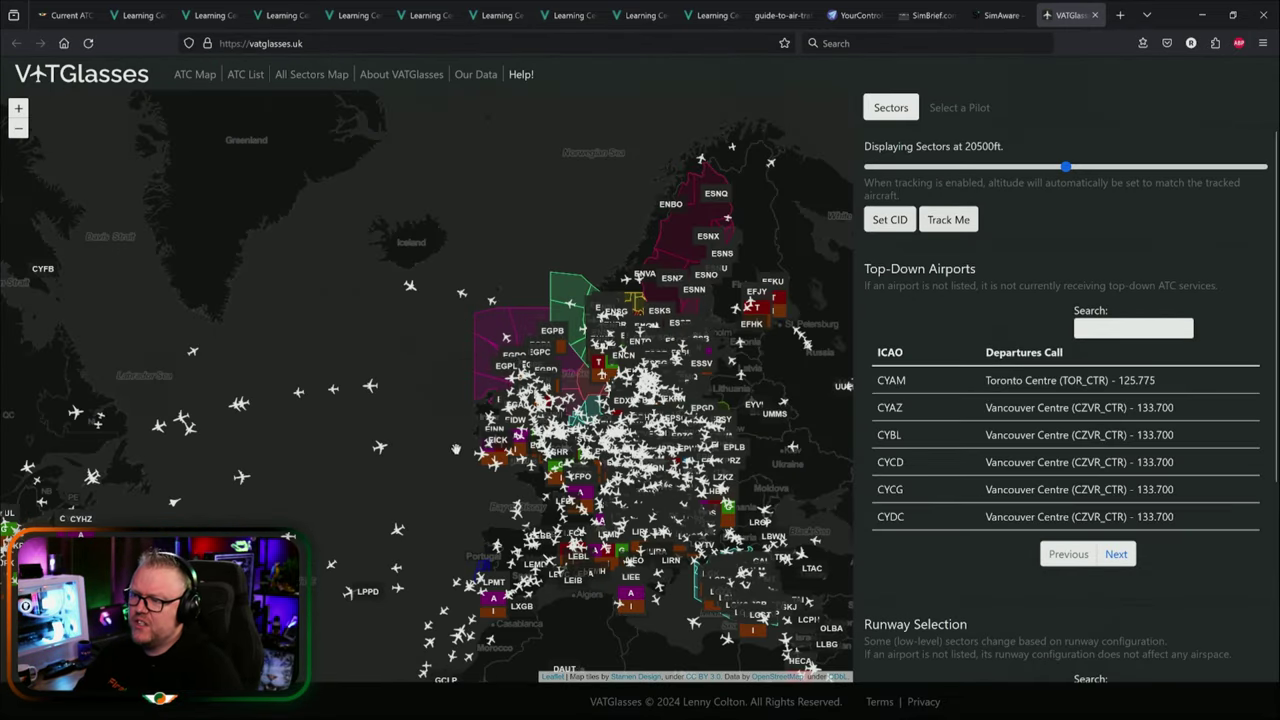
# Examine the ATC sectors and airport coverage over Ireland and the UK on the VATGlasses map, including Dublin's details.
pyautogui.scroll(3, 614, 335)
pyautogui.scroll(2, 720, 300)
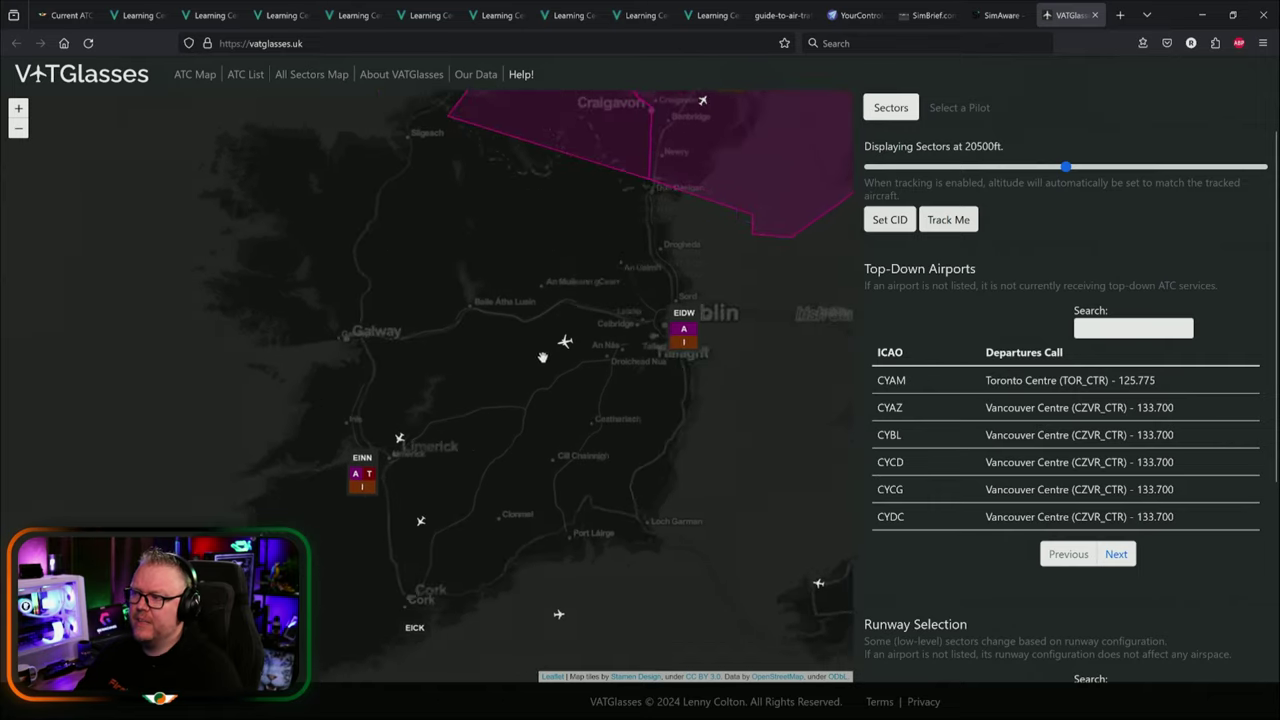
pyautogui.moveTo(684, 335)
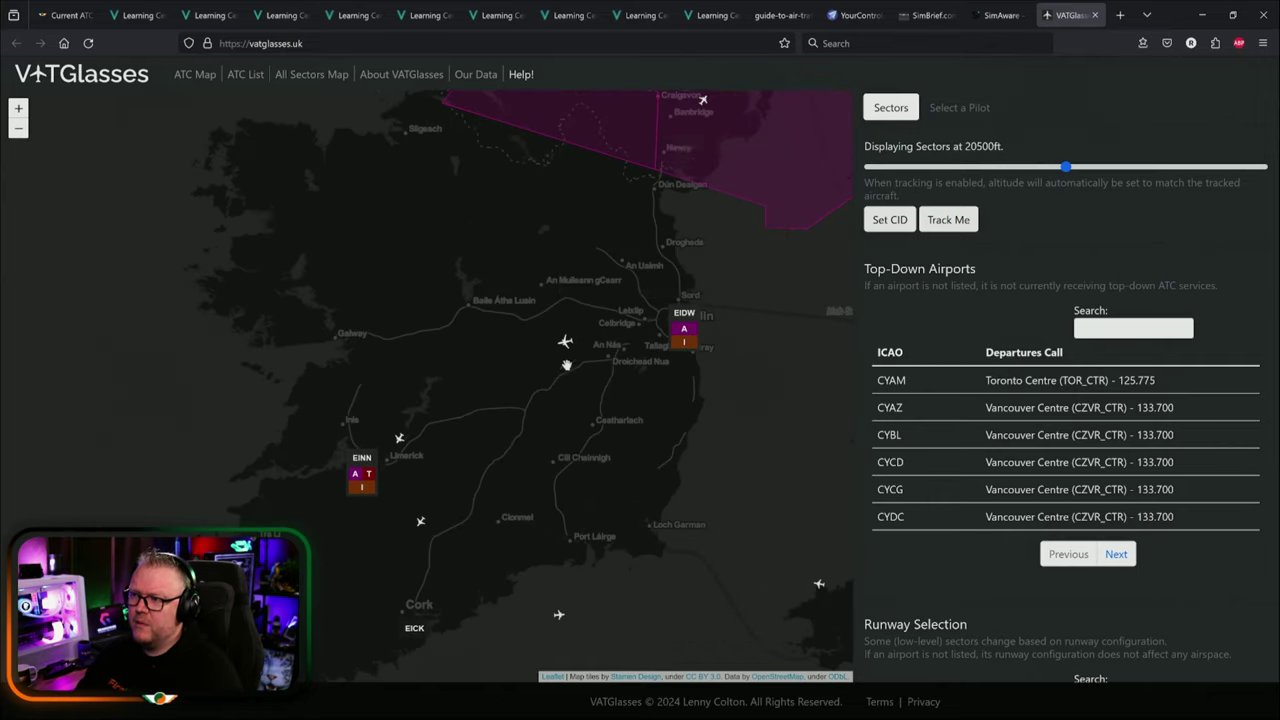
pyautogui.scroll(-2, 592, 360)
pyautogui.scroll(2, 575, 360)
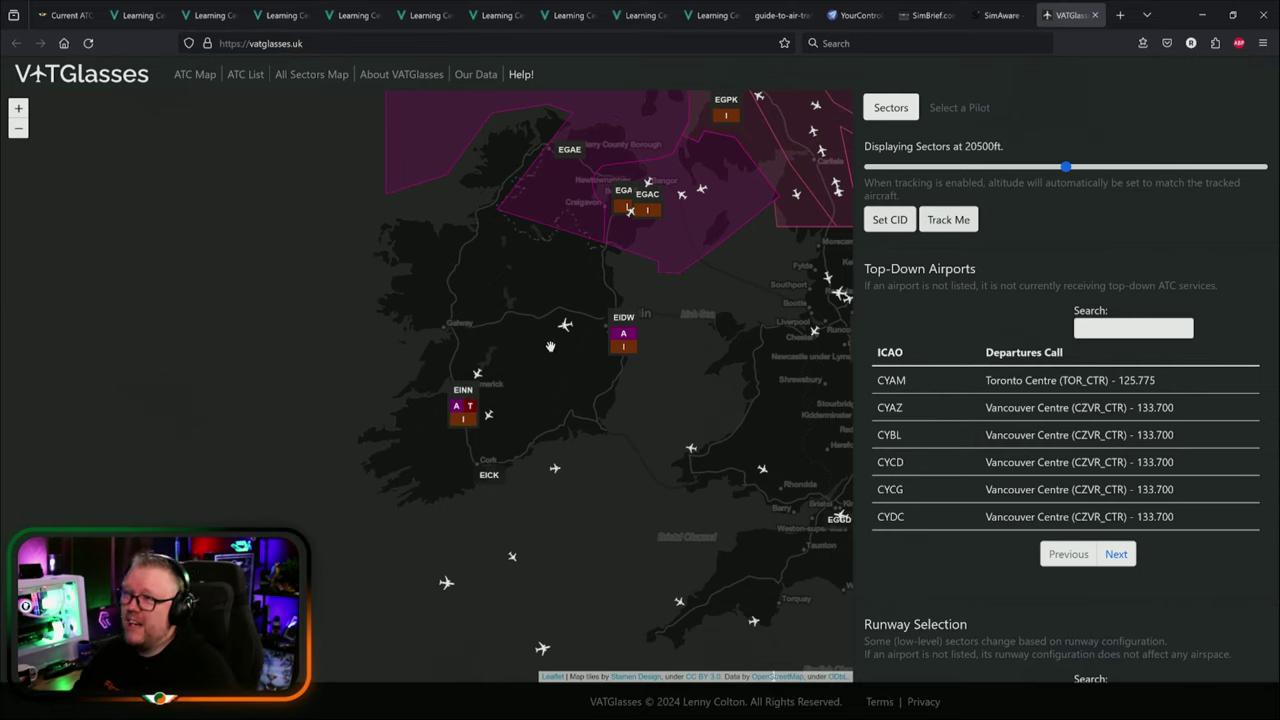
pyautogui.moveTo(565, 318); pyautogui.dragTo(571, 356)
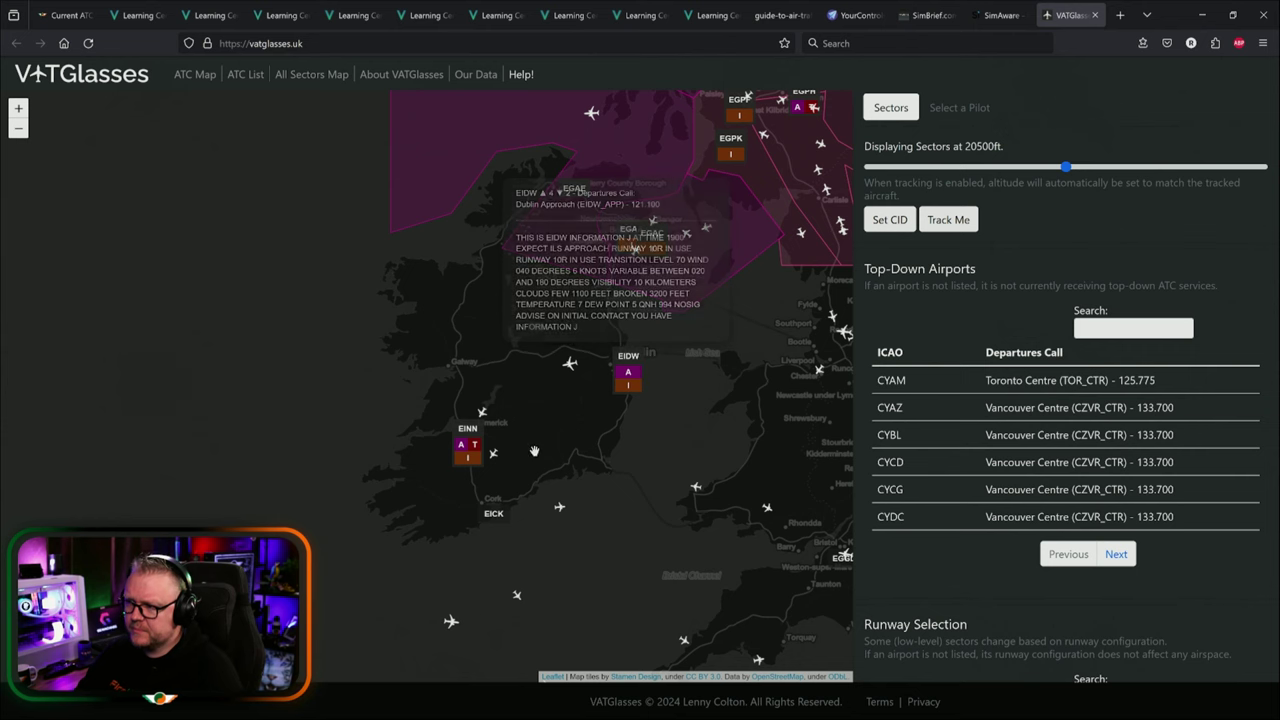
pyautogui.scroll(-1, 532, 355)
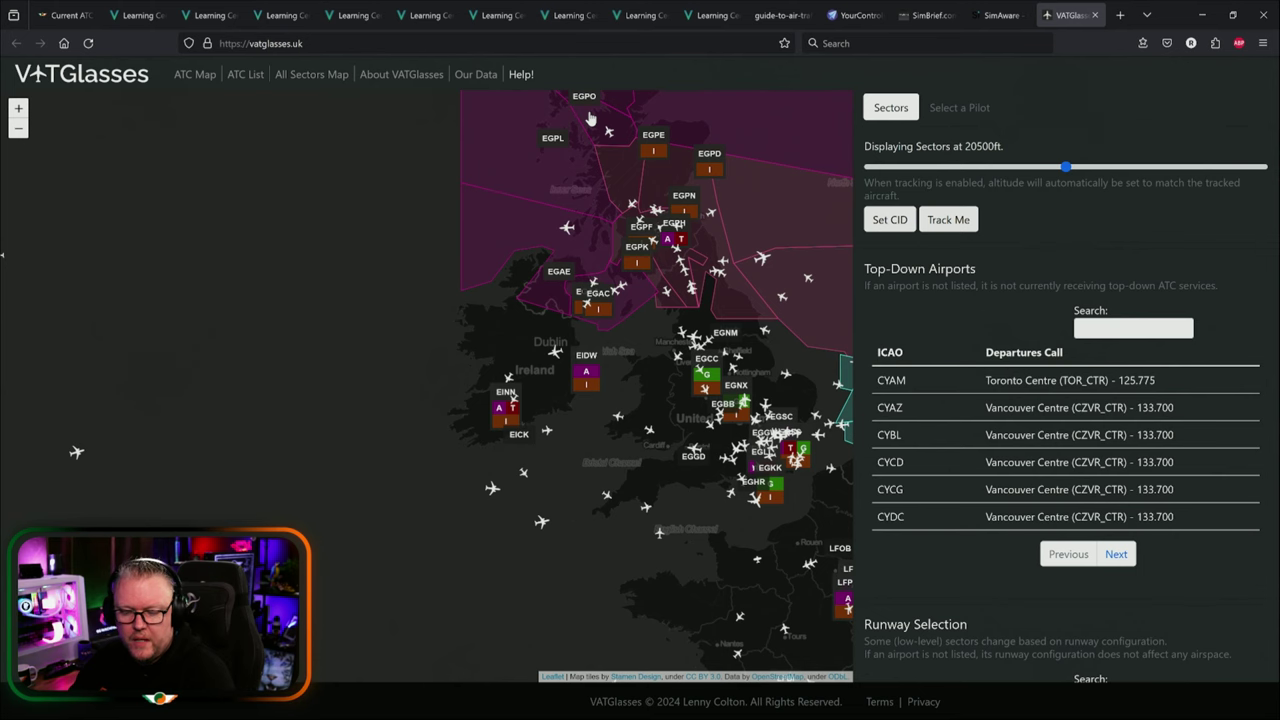
pyautogui.moveTo(590, 118); pyautogui.dragTo(591, 170)
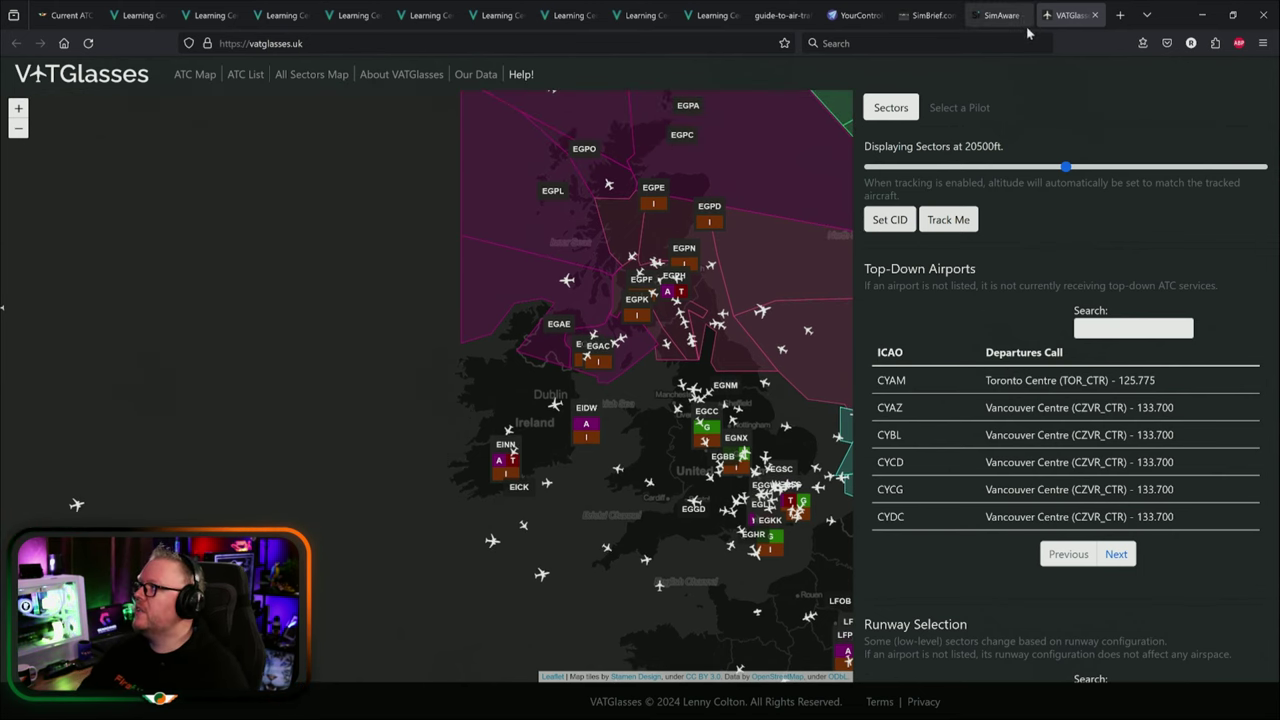
# Open SimBrief's Dispatch System and view the available AIRAC cycles in its AIRAC settings.
pyautogui.click(928, 15)
pyautogui.moveTo(660, 170)
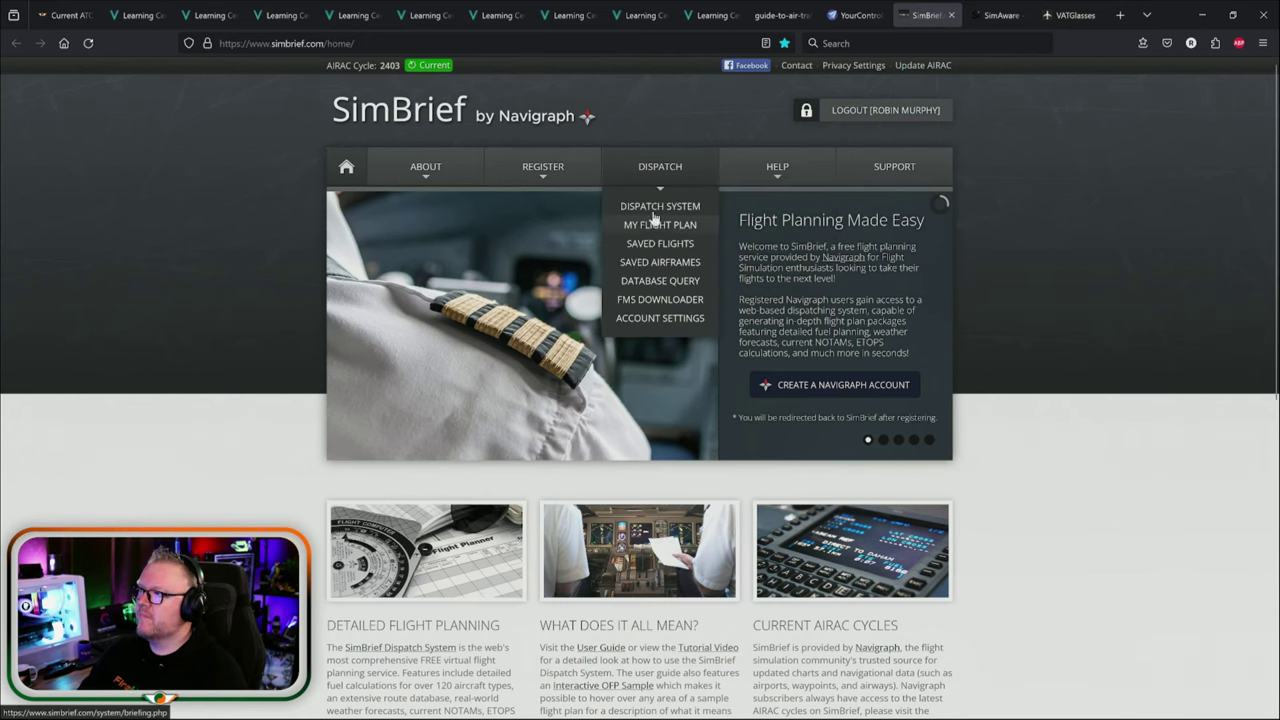
pyautogui.click(656, 207)
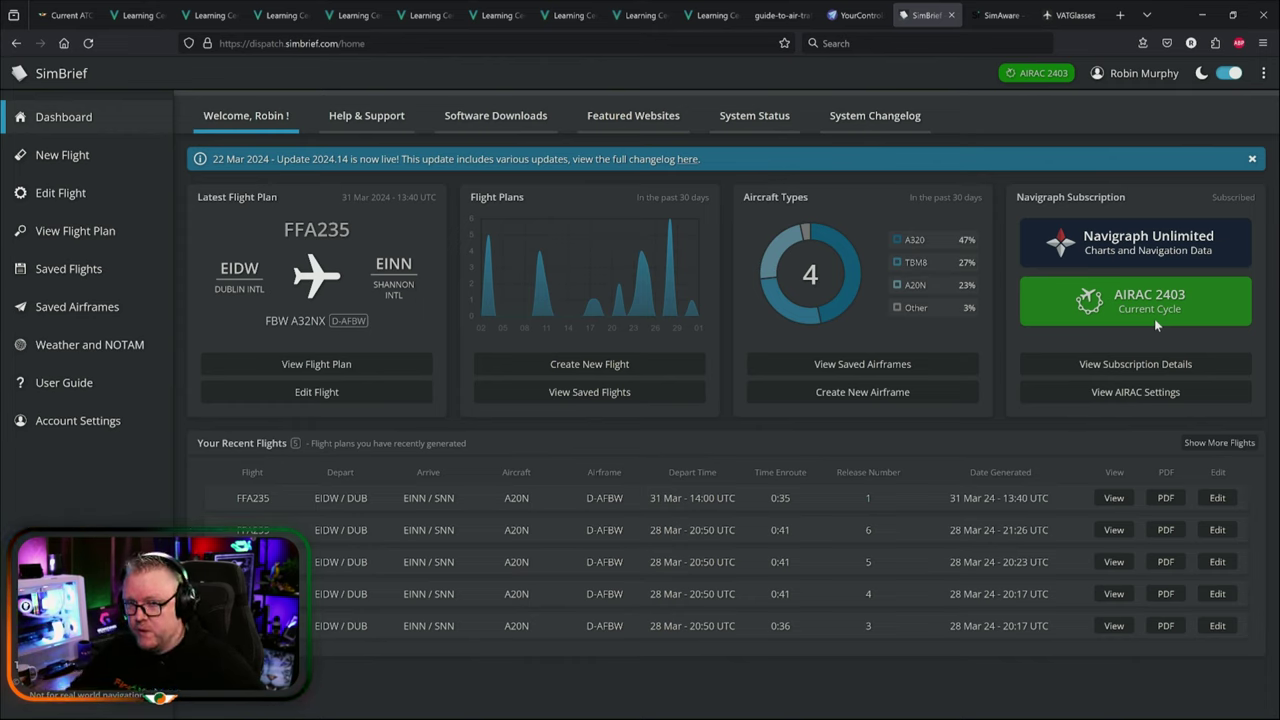
pyautogui.click(1097, 396)
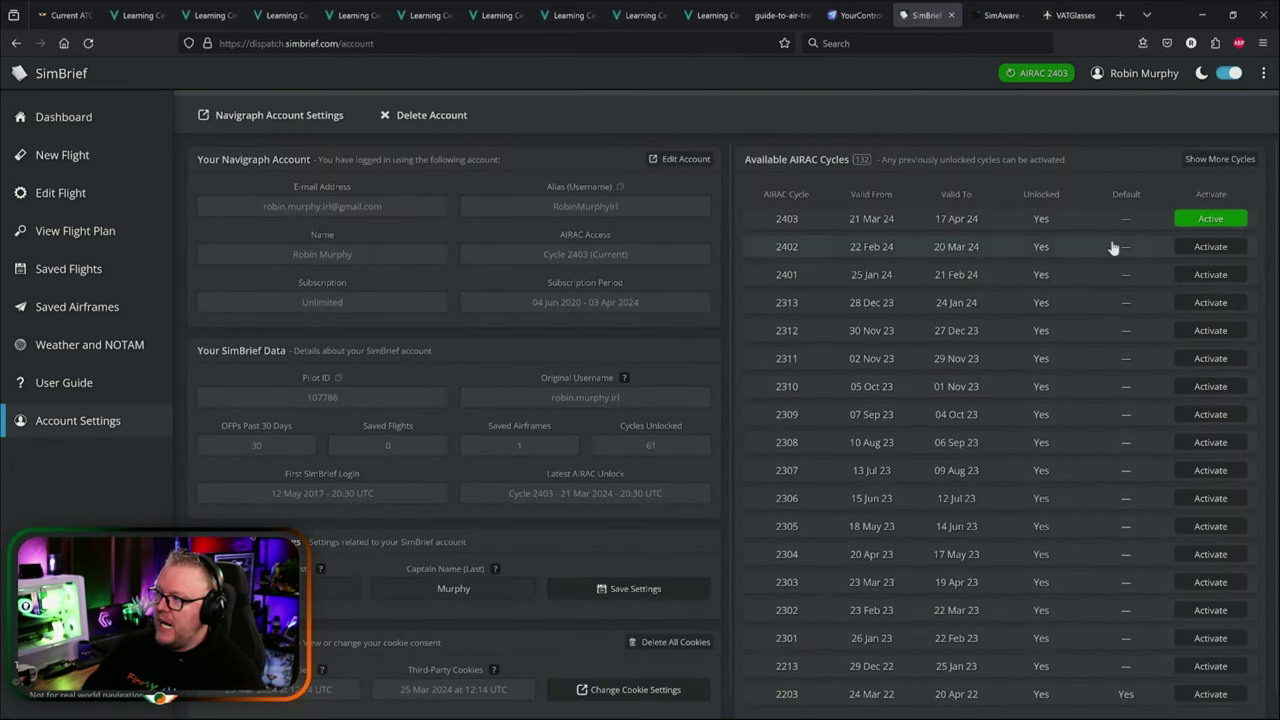
# Expand the Available AIRAC Cycles list to show more cycles, and examine which older cycles are unlocked.
pyautogui.scroll(-1, 1080, 282)
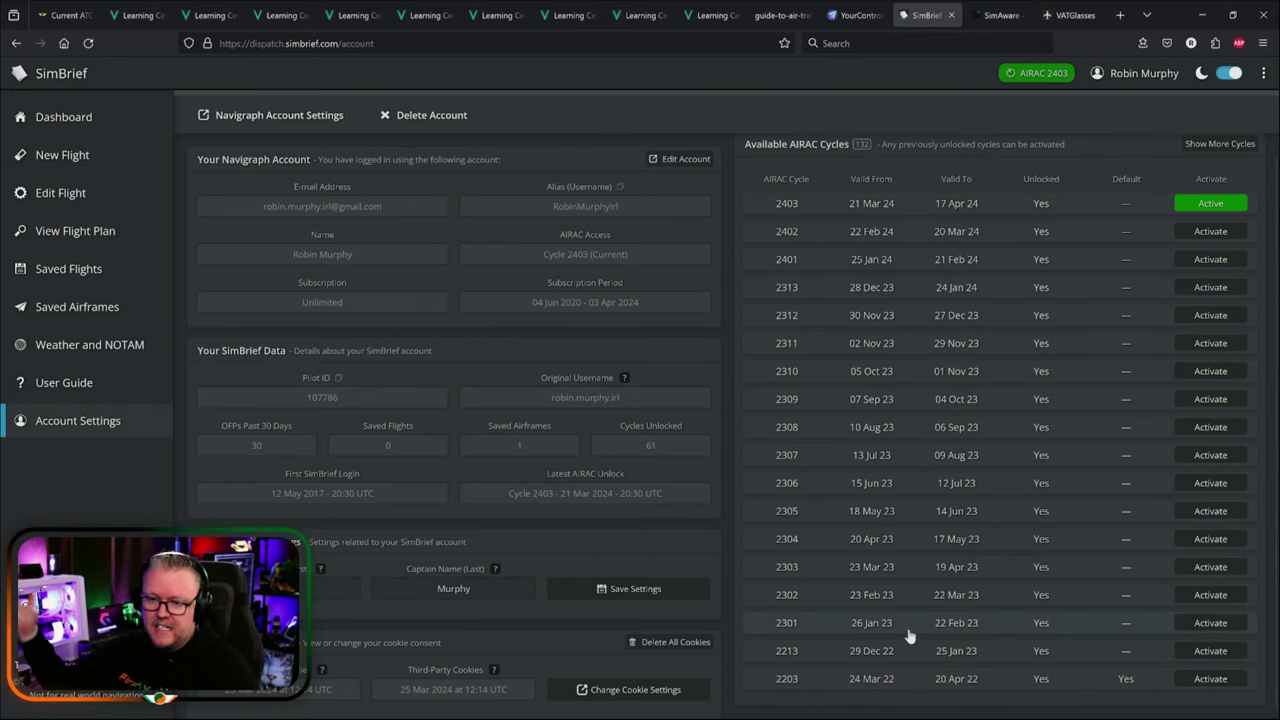
pyautogui.scroll(1, 860, 440)
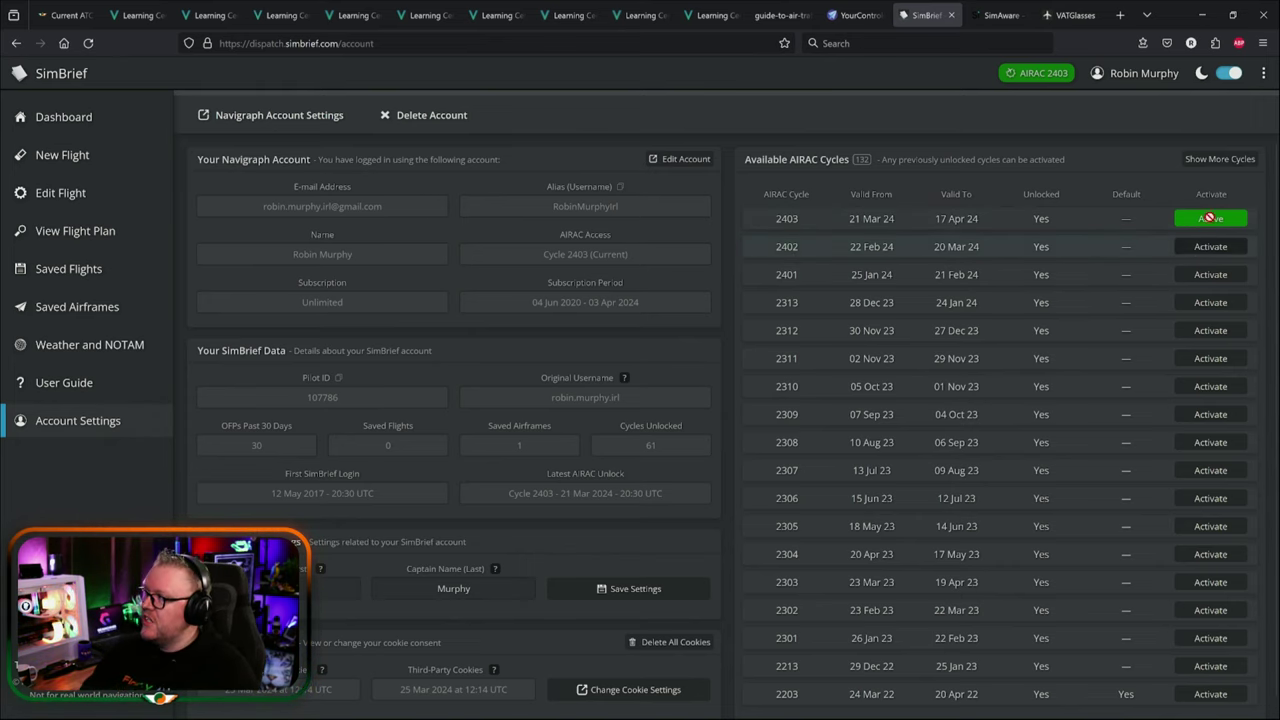
pyautogui.click(1221, 160)
pyautogui.scroll(-20, 1100, 350)
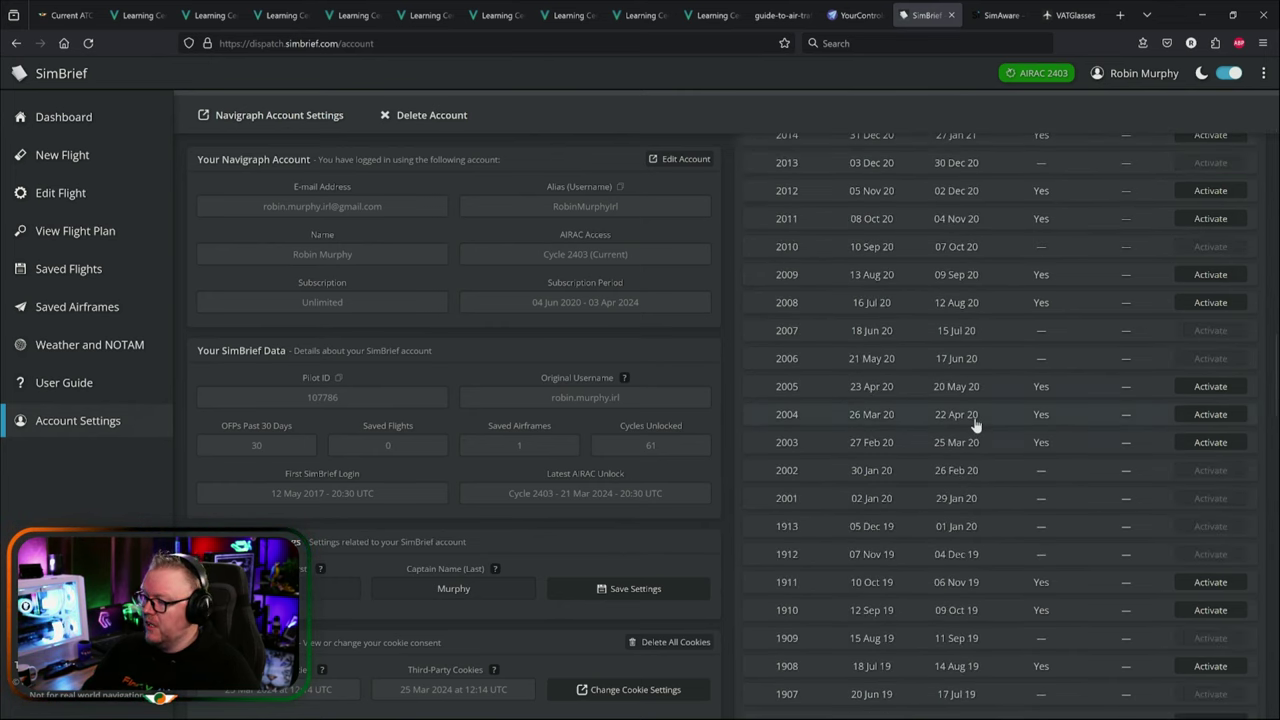
pyautogui.scroll(-5, 860, 480)
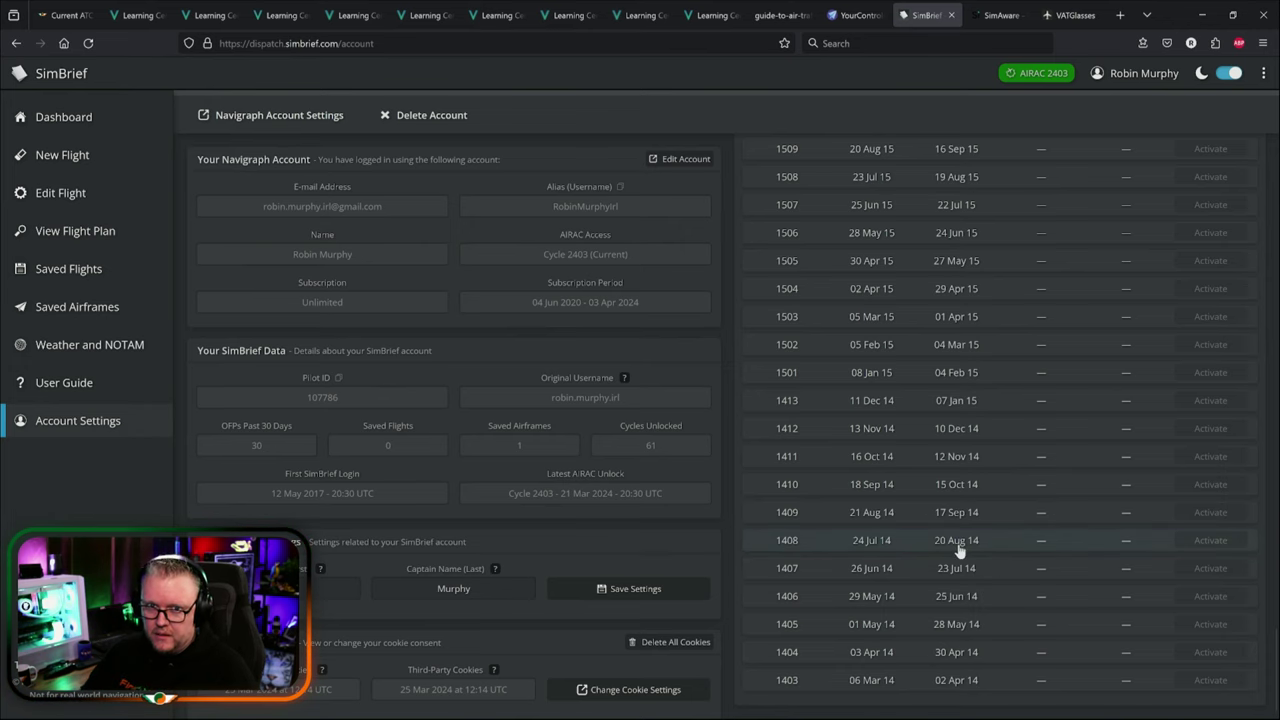
pyautogui.scroll(15, 900, 450)
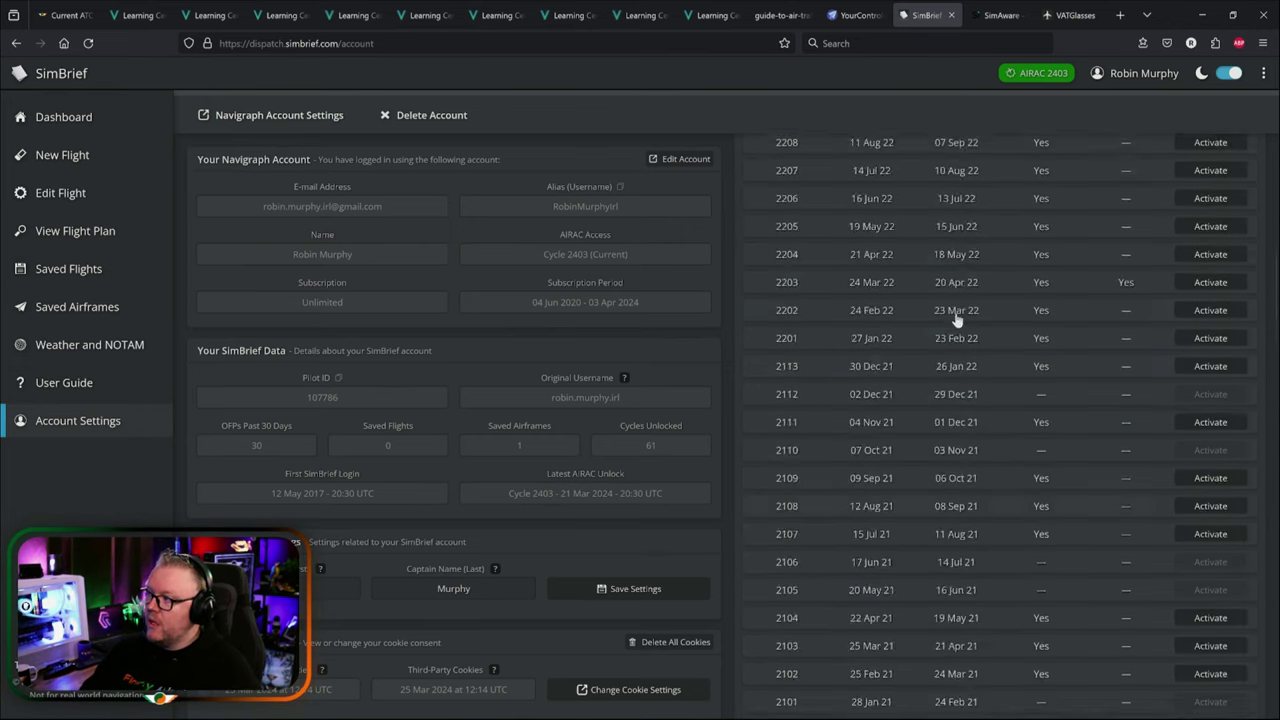
pyautogui.scroll(5, 829, 380)
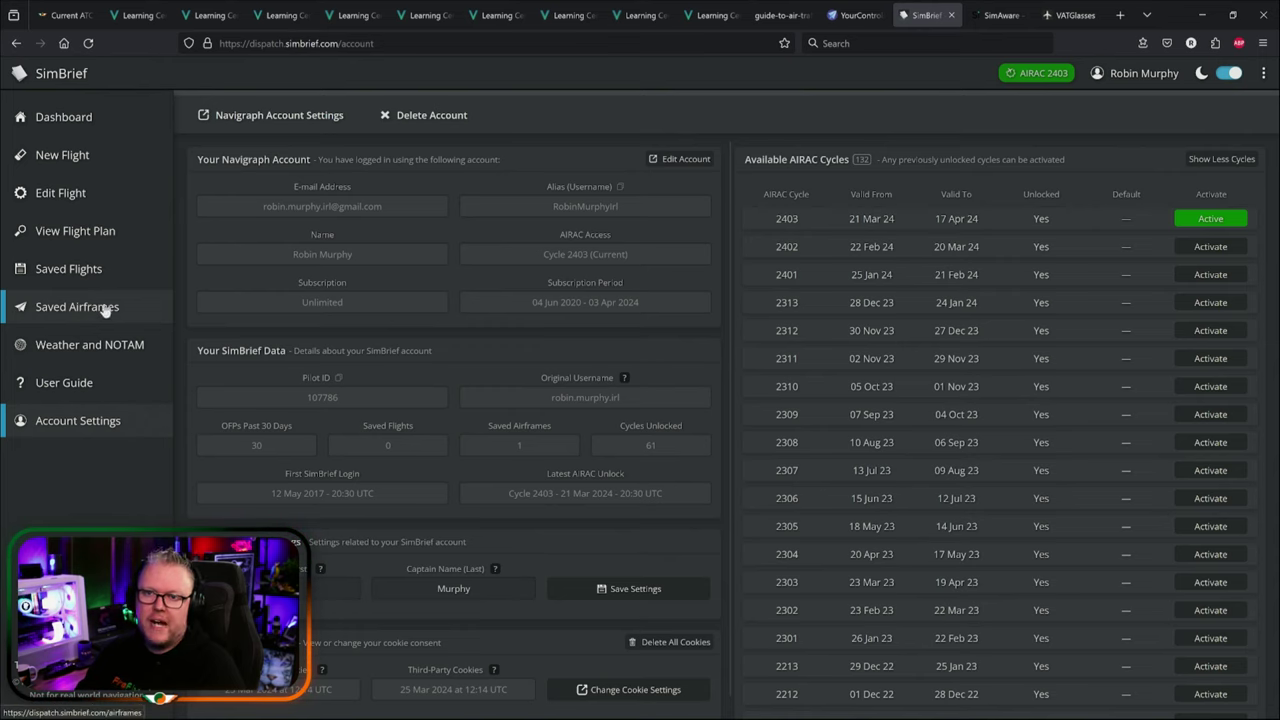
# Start a new flight in SimBrief and look through its AIRAC Cycle options.
pyautogui.click(74, 168)
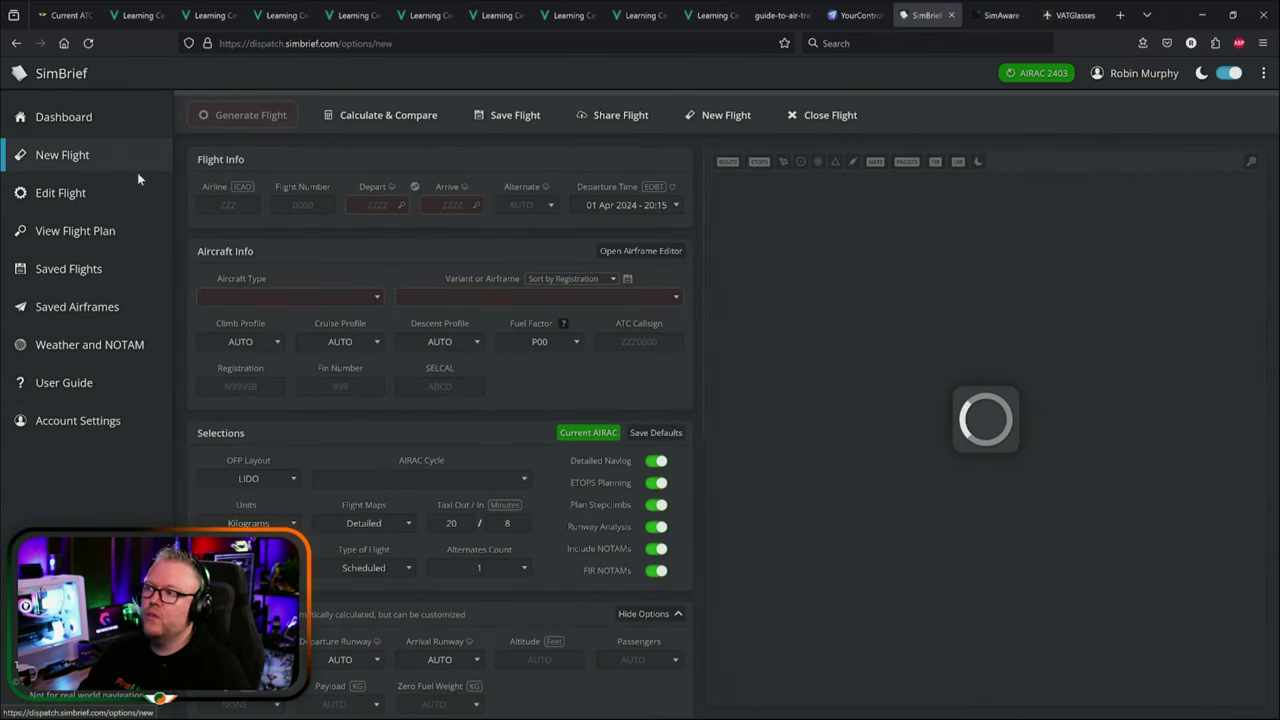
pyautogui.scroll(-3, 561, 295)
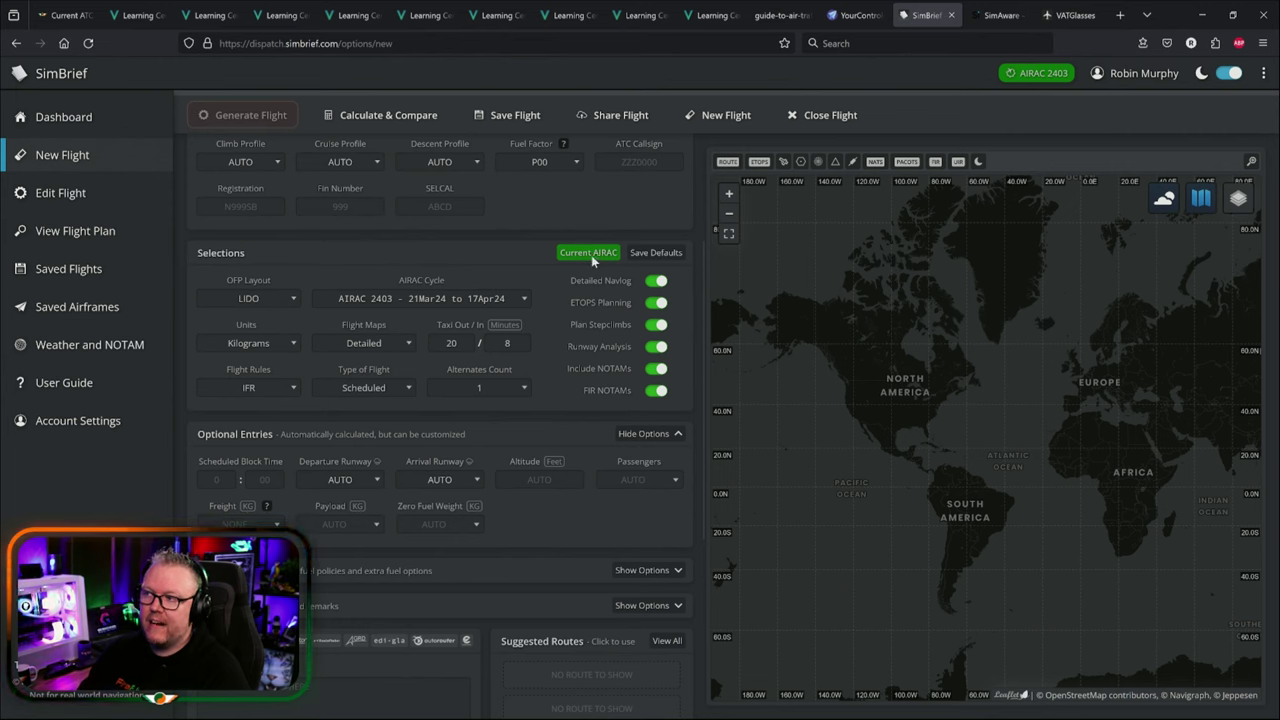
pyautogui.click(510, 298)
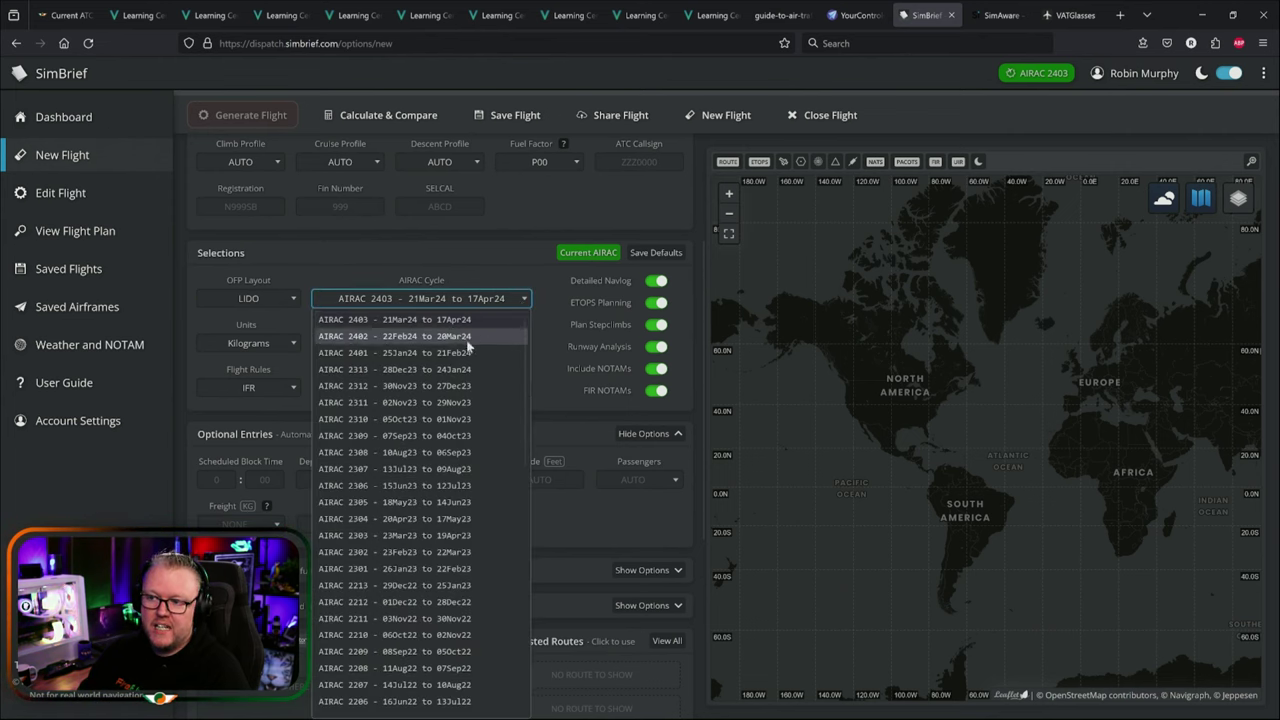
pyautogui.scroll(-3, 483, 310)
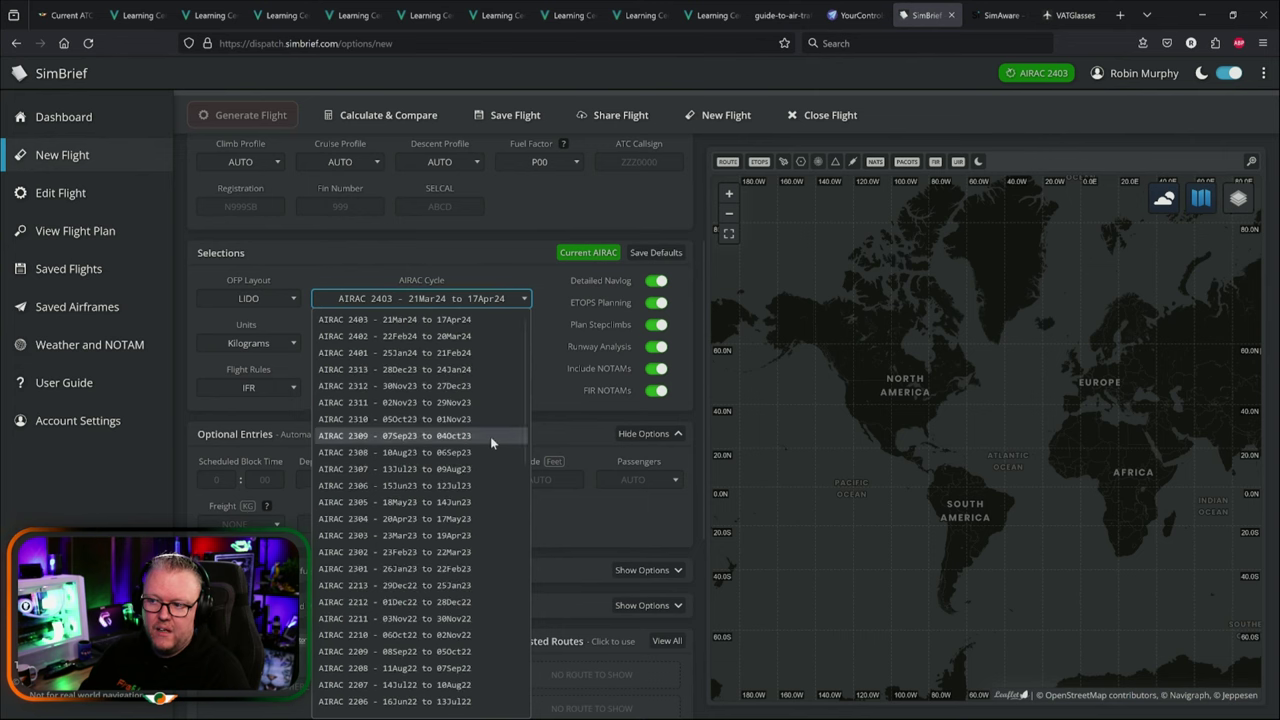
pyautogui.scroll(3, 311, 283)
# Enter the flight info with airline FFA, flight number 235, departure EIDW and arrival EINN.
pyautogui.click(237, 207)
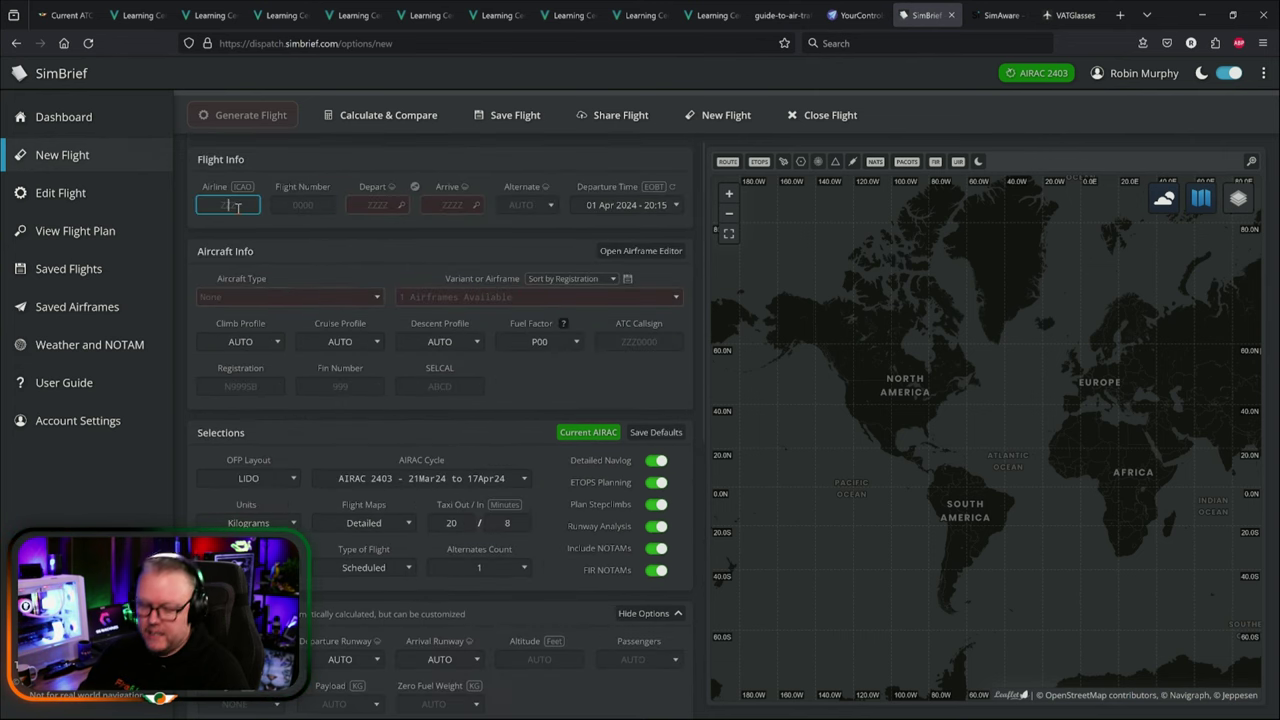
pyautogui.write('FFA')
pyautogui.press('Tab')
pyautogui.write('235')
pyautogui.press('Tab')
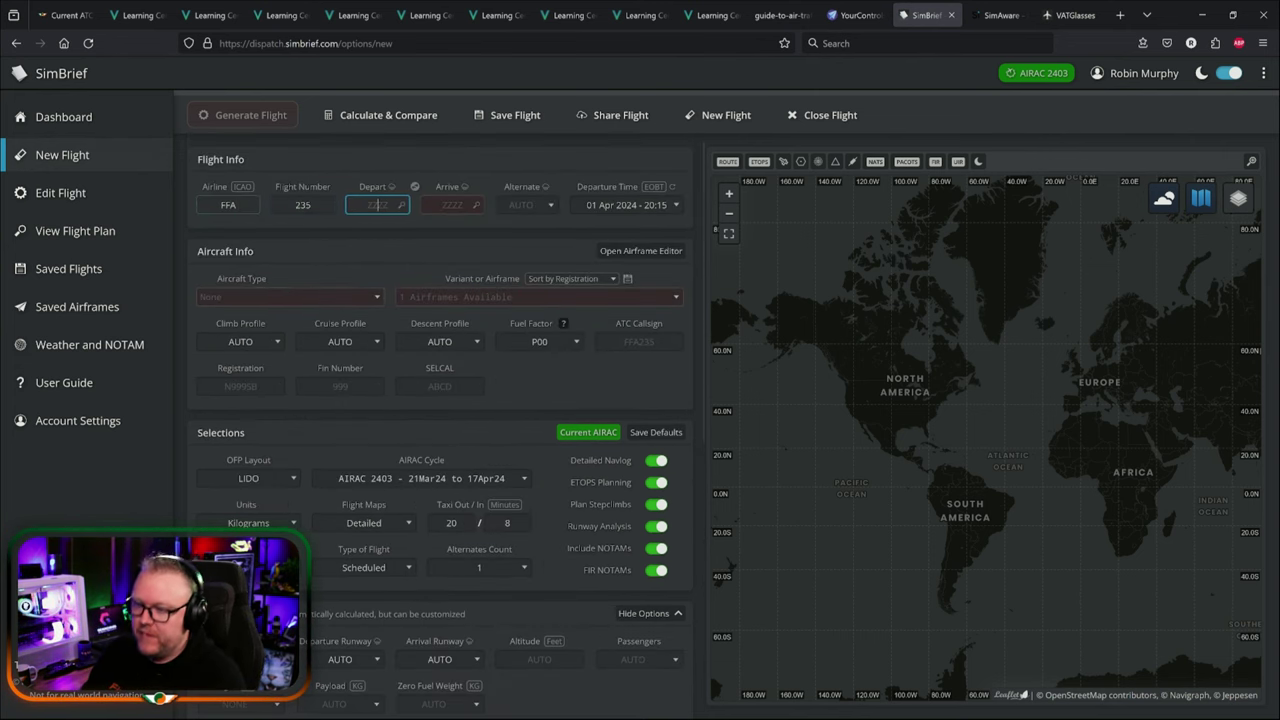
pyautogui.write('EIW')
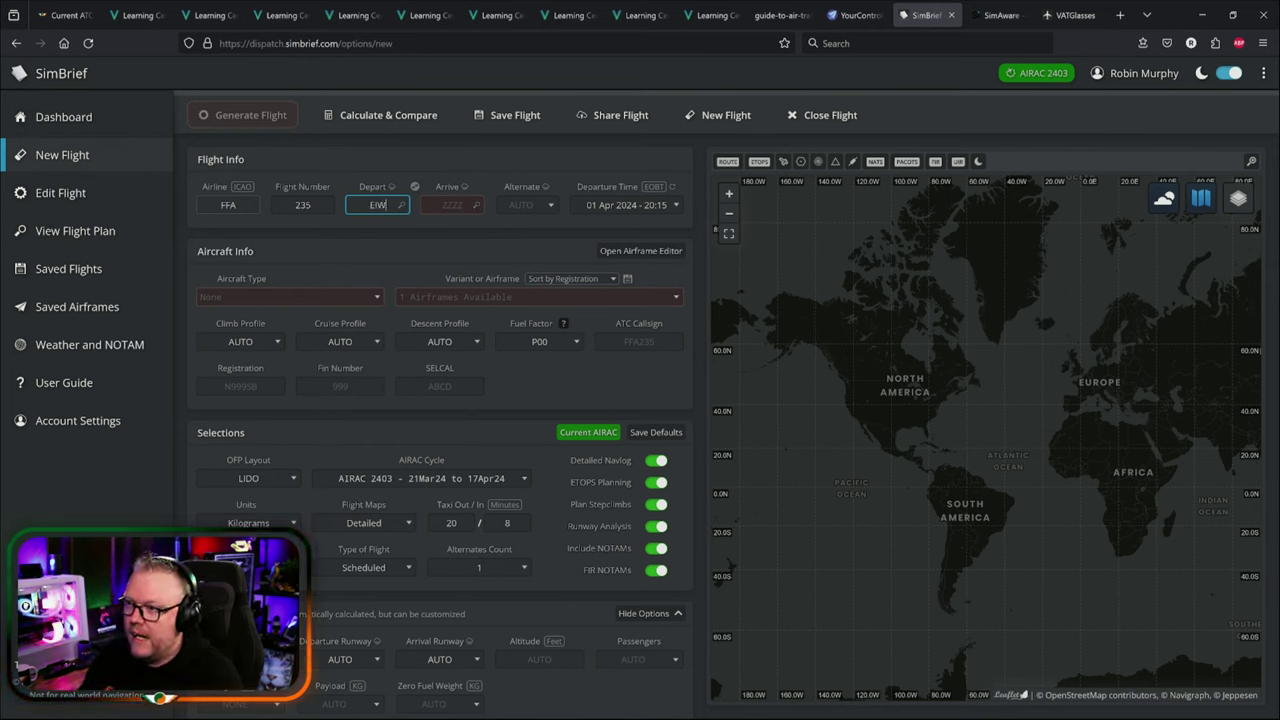
pyautogui.write('DW')
pyautogui.press('Tab')
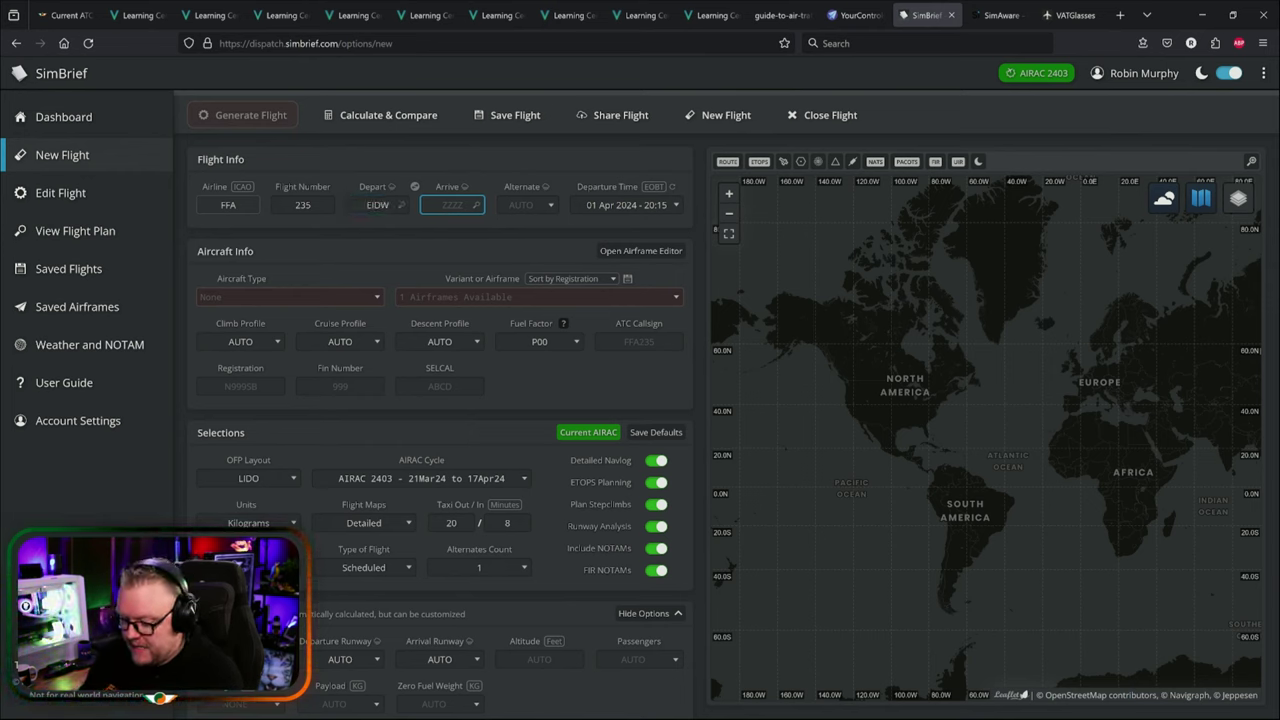
pyautogui.write('EINN')
# Set the aircraft type to A20N - A320-251N with the FlyByWire A32NX - All Versions airframe.
pyautogui.click(320, 297)
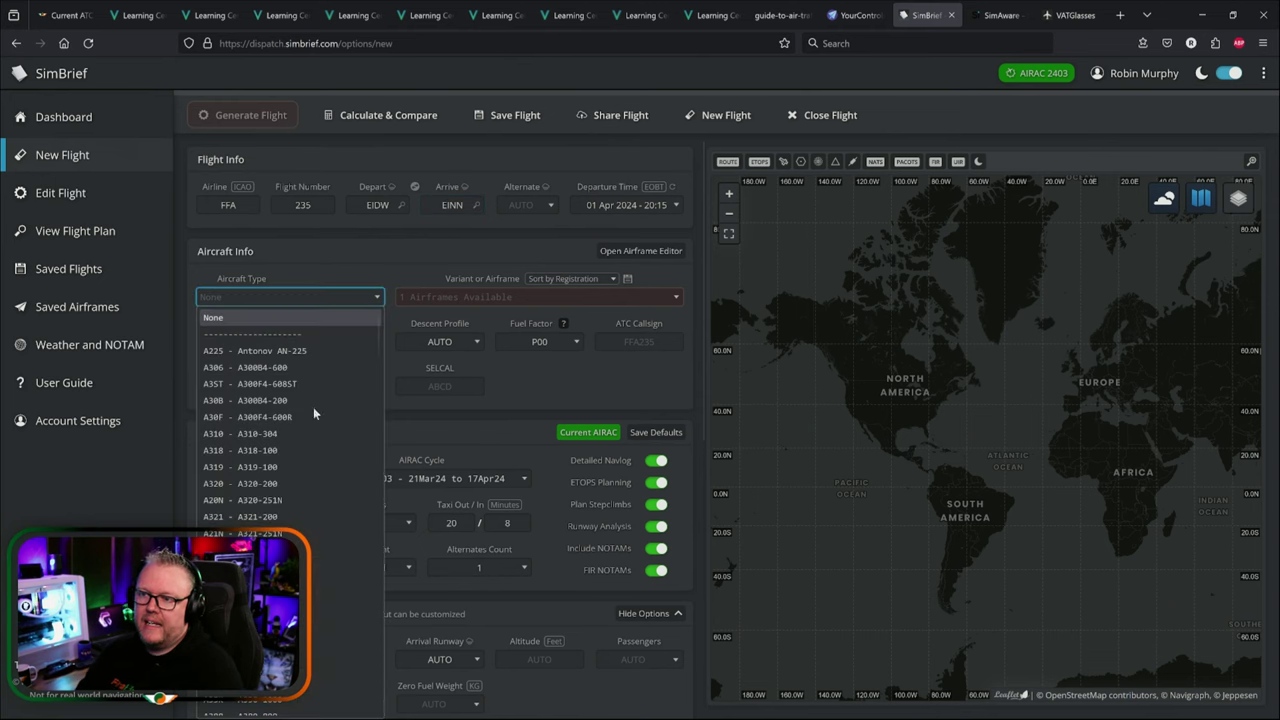
pyautogui.scroll(-5, 316, 445)
pyautogui.scroll(3, 305, 450)
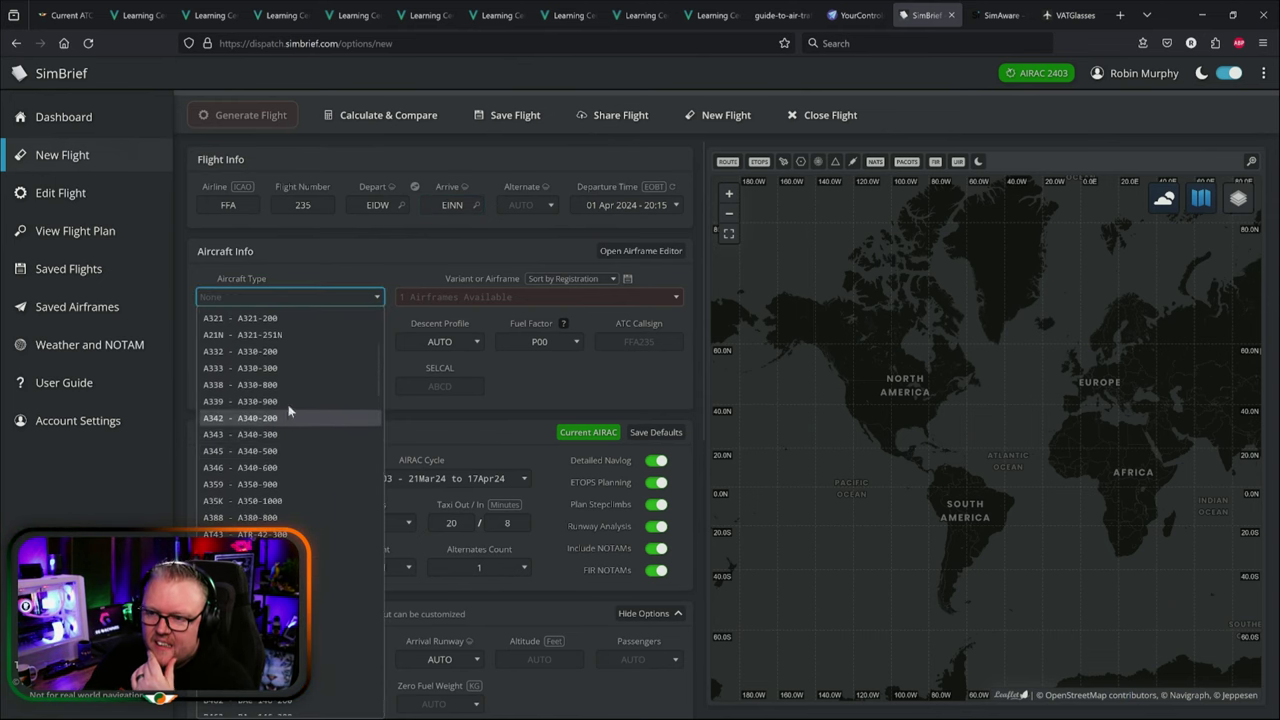
pyautogui.click(291, 399)
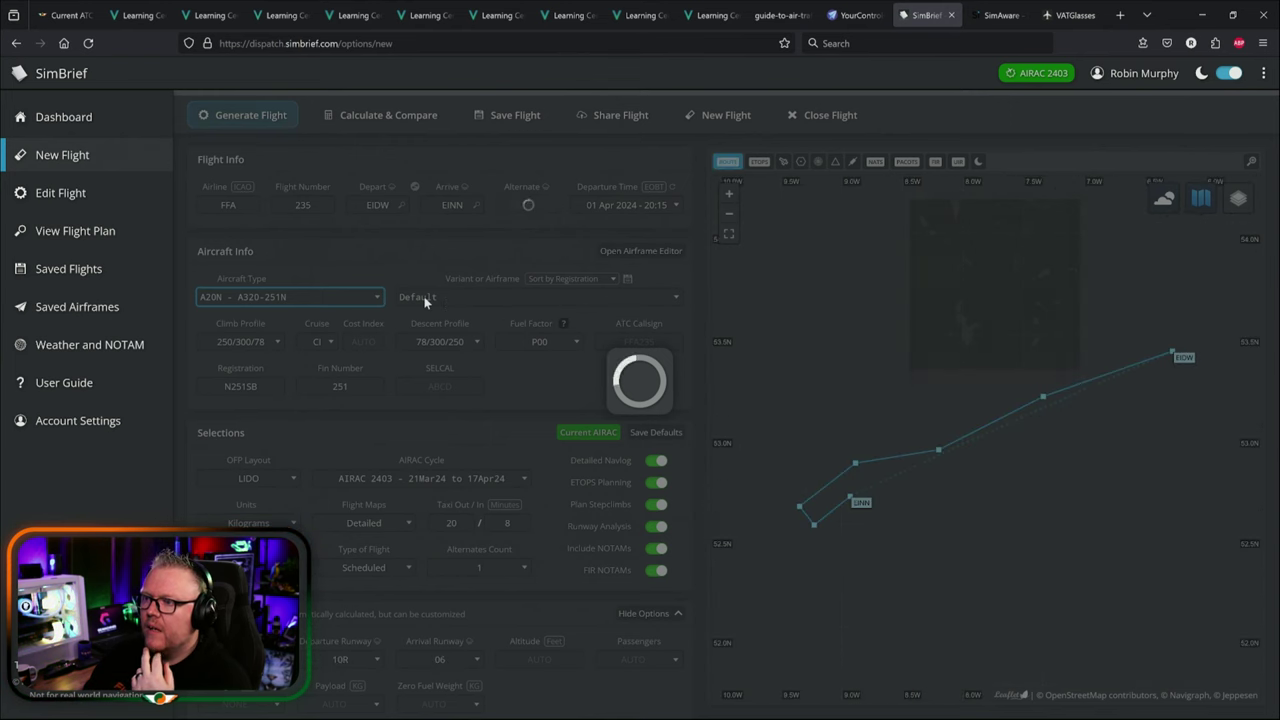
pyautogui.click(440, 297)
pyautogui.click(457, 350)
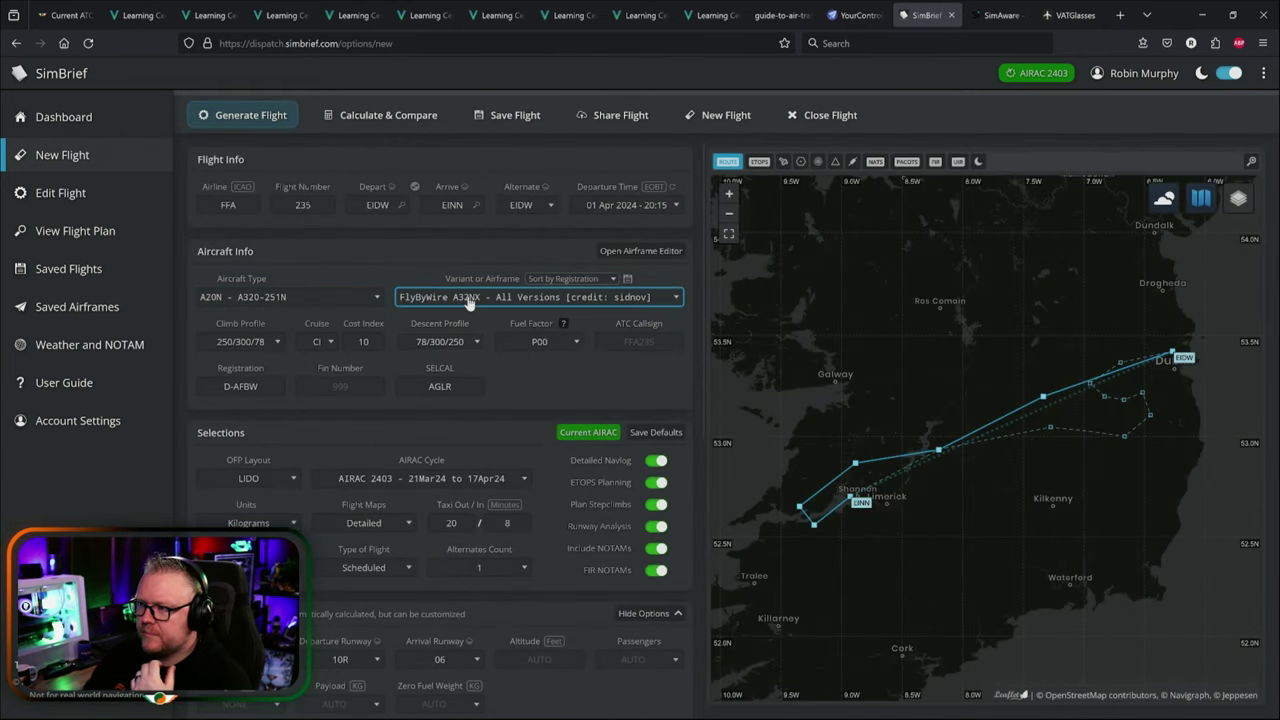
# Check the route around Dublin on the map and set the flight's AIRAC cycle to 1908 (18Jul19 to 14Aug19).
pyautogui.scroll(-2, 417, 394)
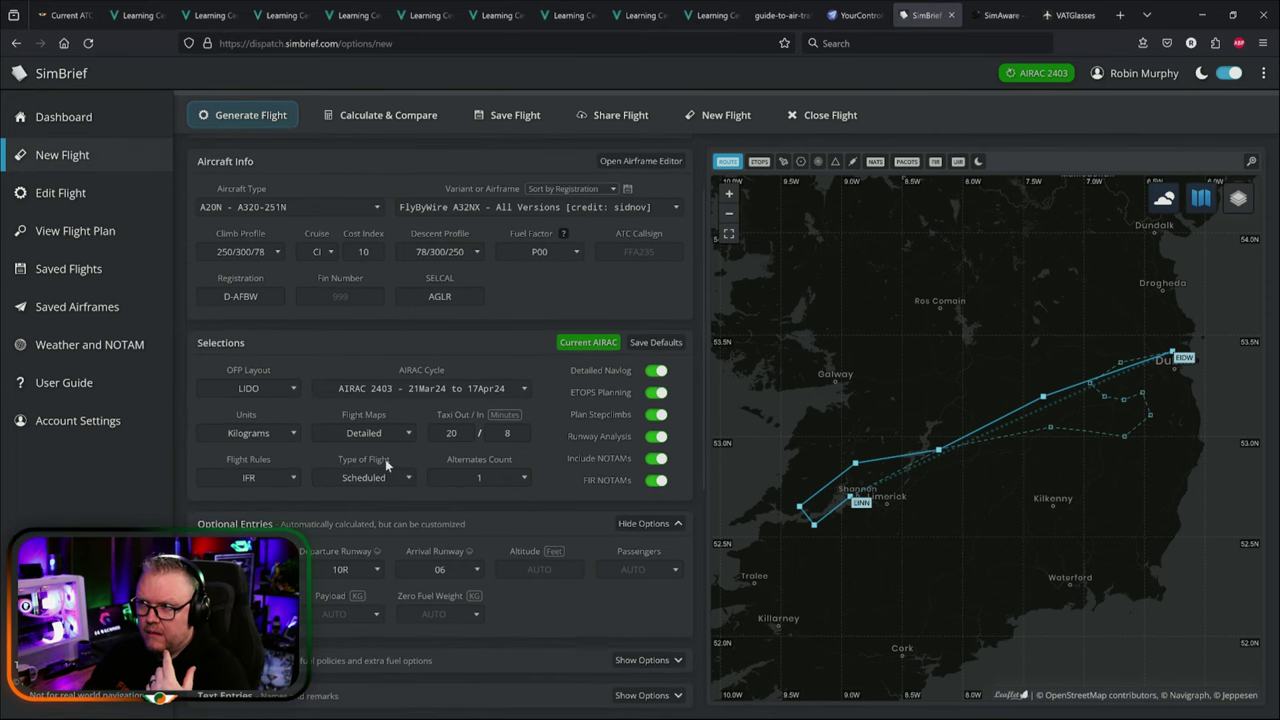
pyautogui.scroll(-2, 385, 459)
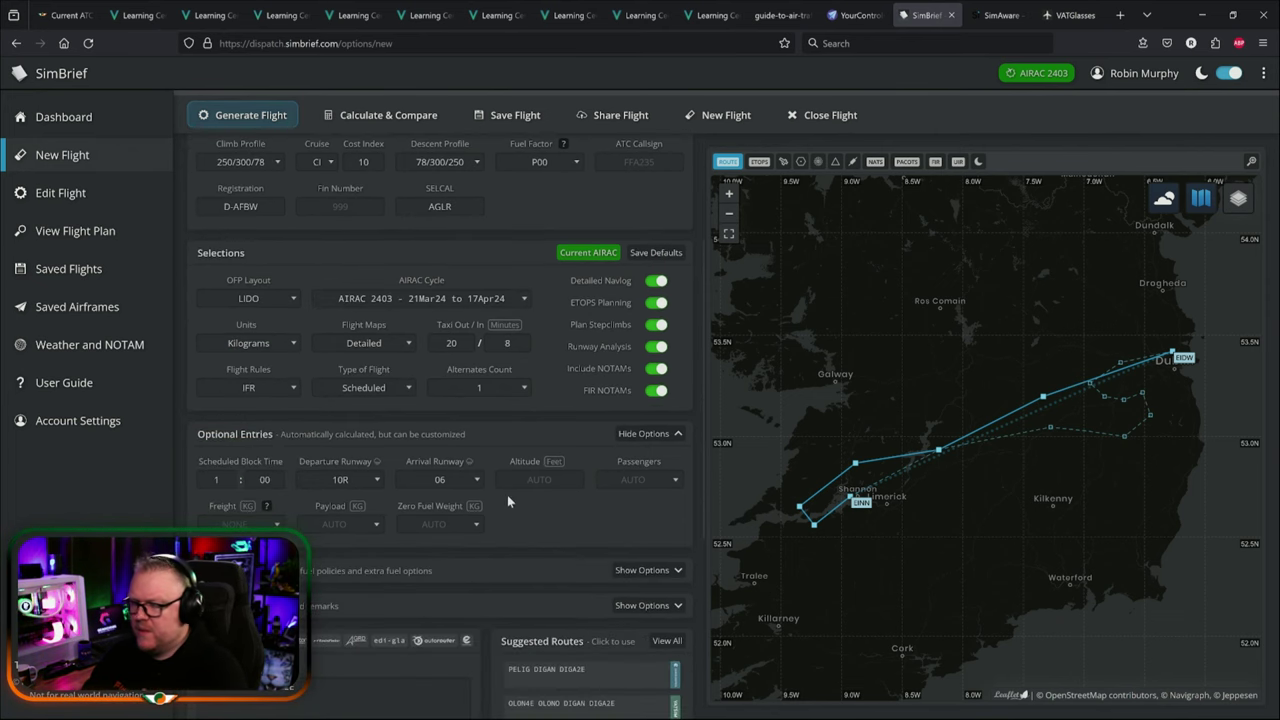
pyautogui.scroll(3, 1165, 365)
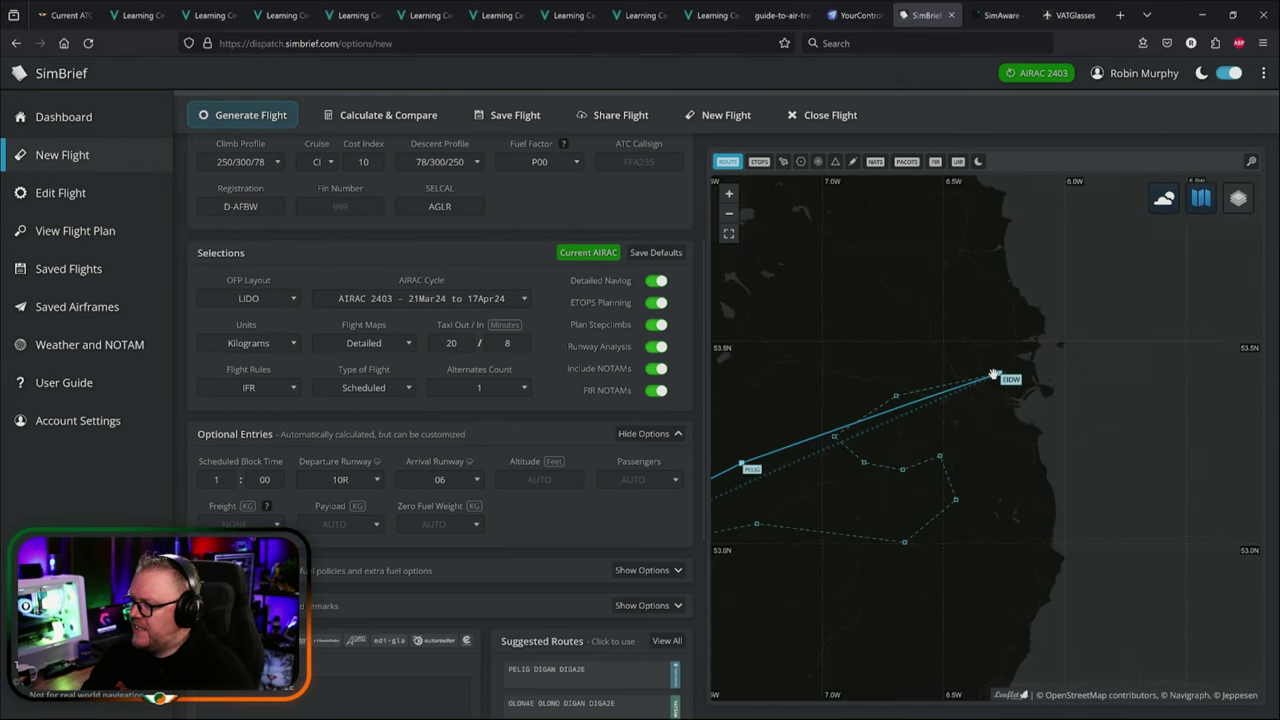
pyautogui.scroll(-3, 986, 380)
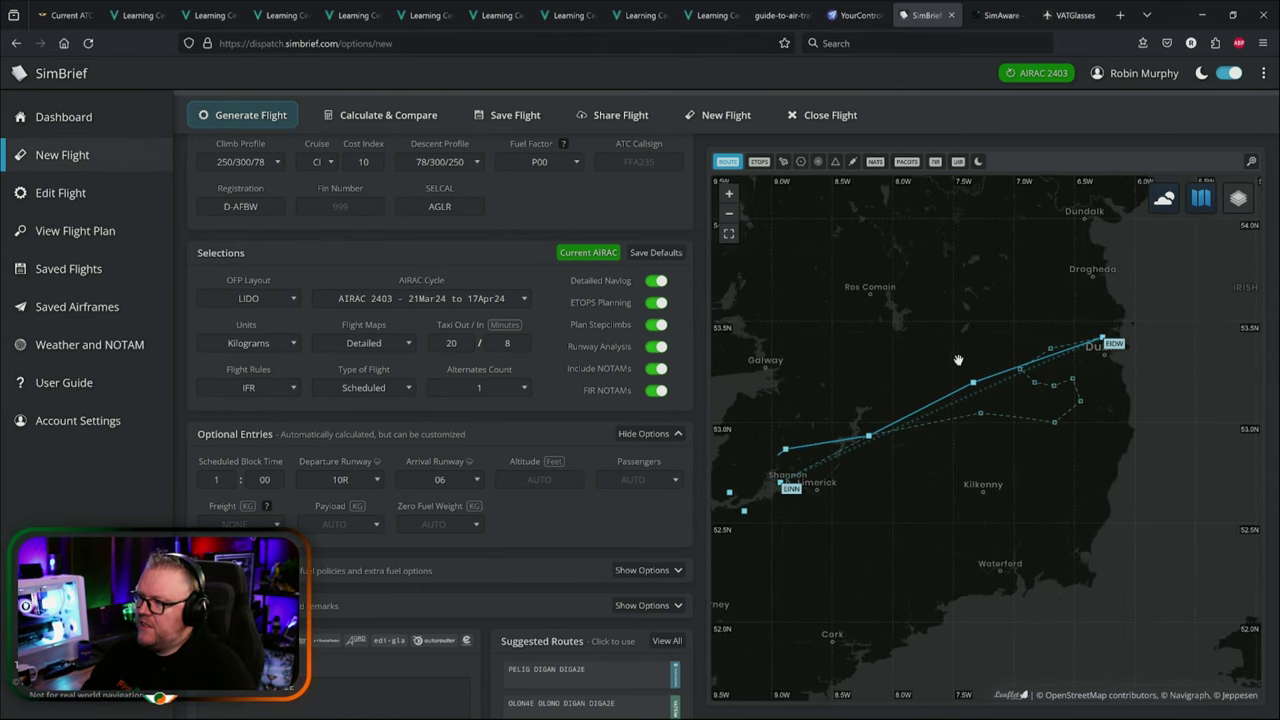
pyautogui.click(430, 303)
pyautogui.scroll(-10, 496, 436)
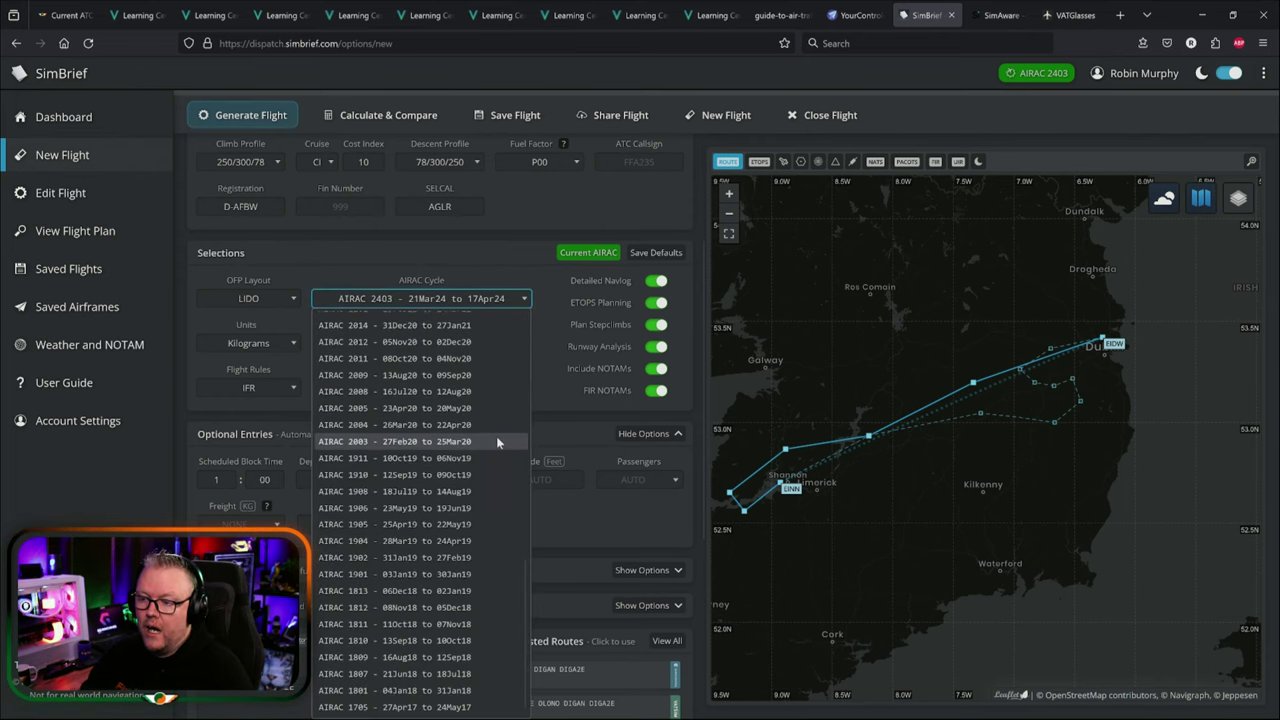
pyautogui.click(422, 490)
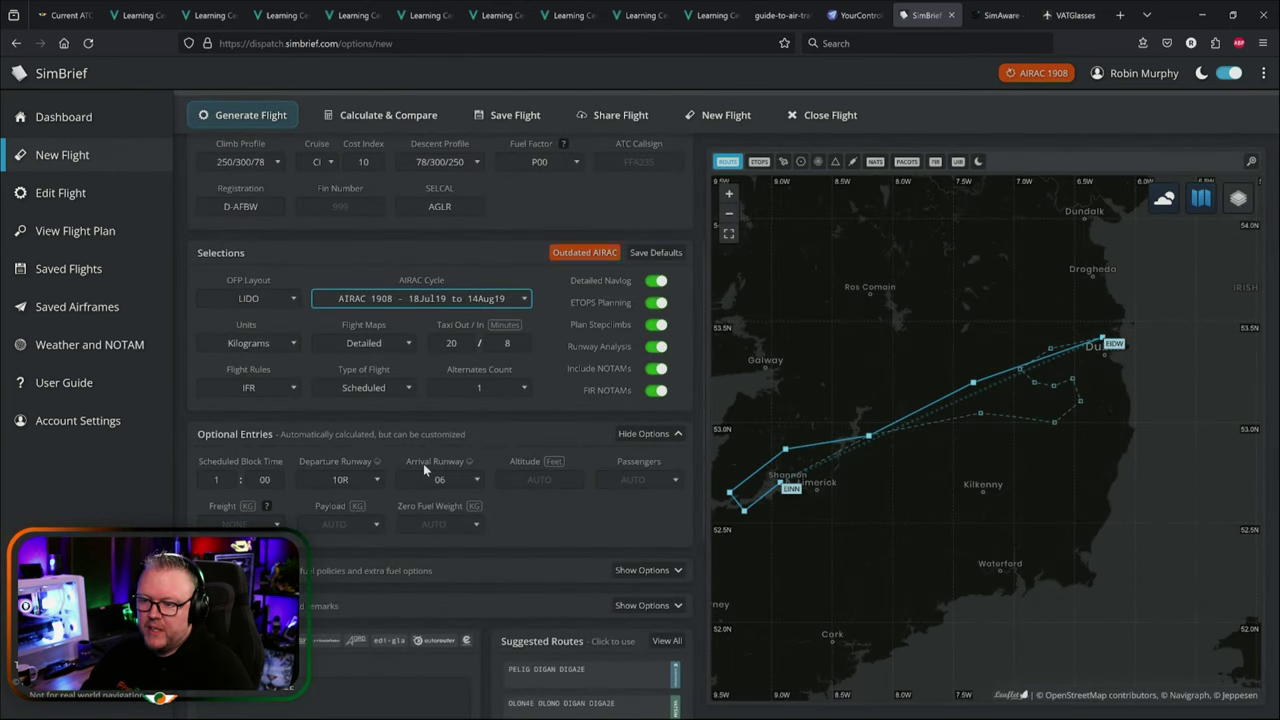
# Apply the suggested route OLON4E OLONO DIGAN DIGA2E to the flight and review its validation result.
pyautogui.scroll(-1, 391, 405)
pyautogui.scroll(-3, 391, 404)
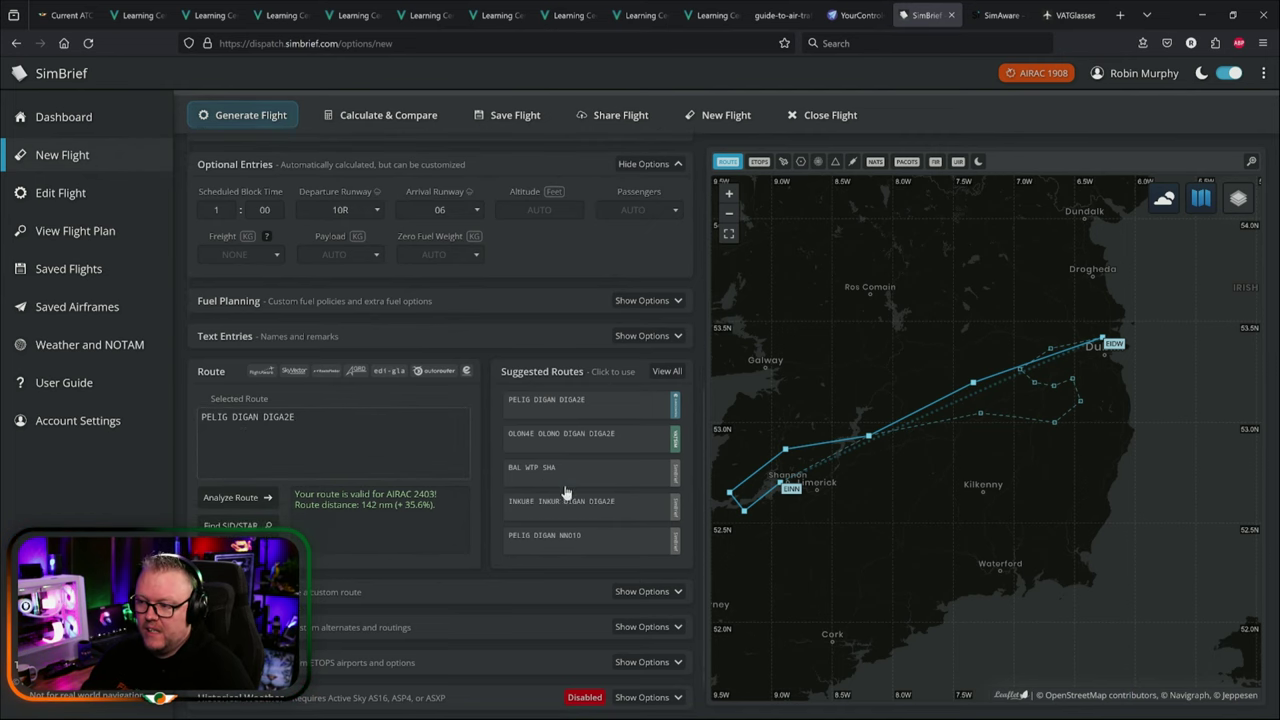
pyautogui.click(565, 435)
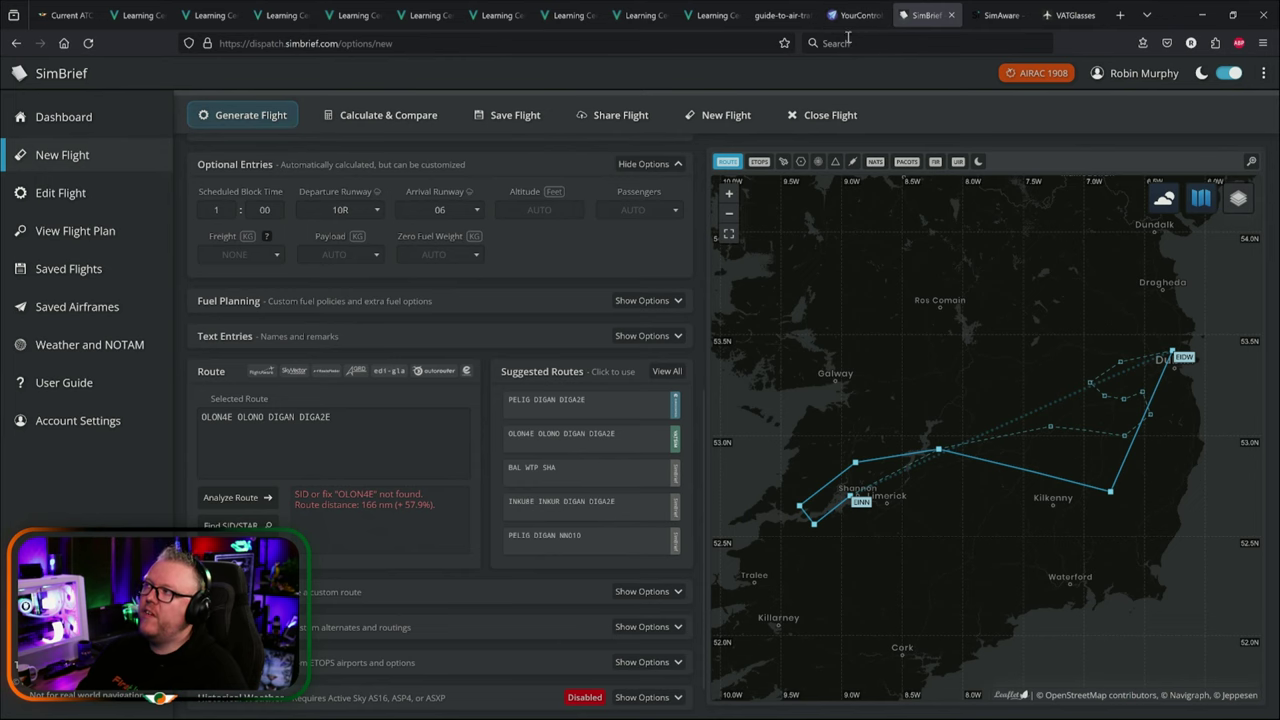
pyautogui.scroll(-1, 563, 300)
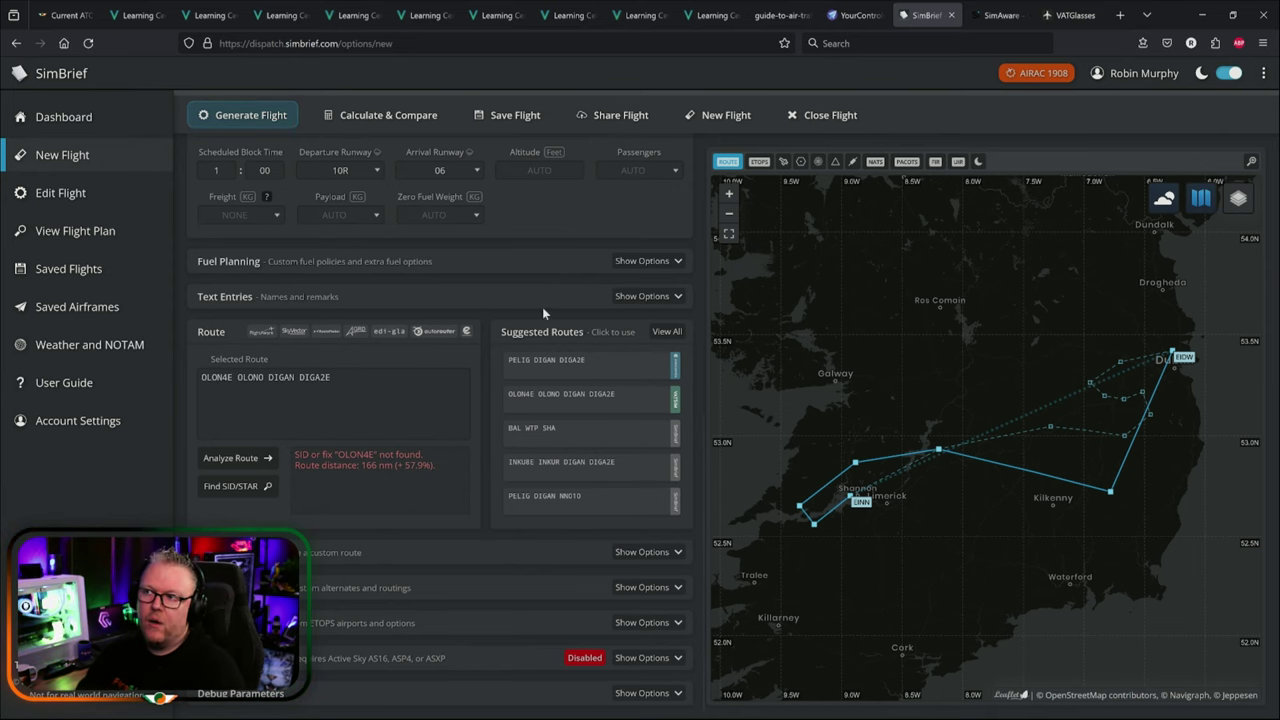
pyautogui.scroll(3, 541, 307)
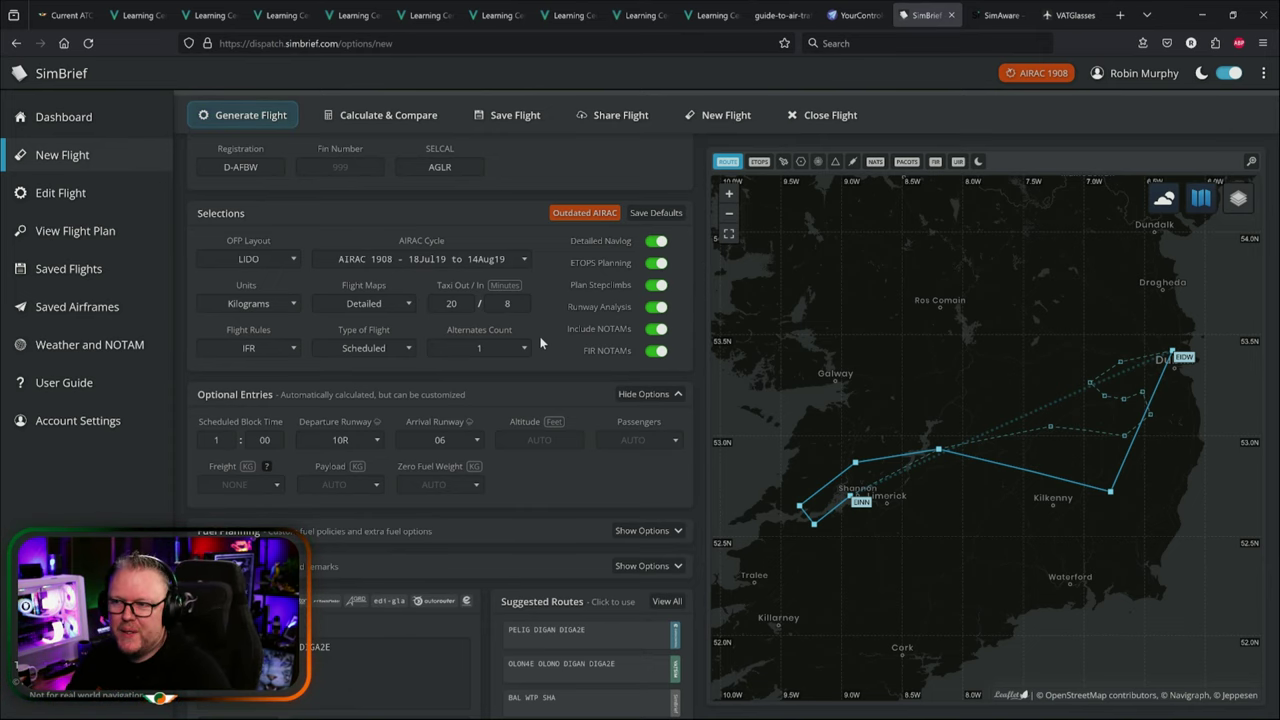
pyautogui.scroll(2, 573, 370)
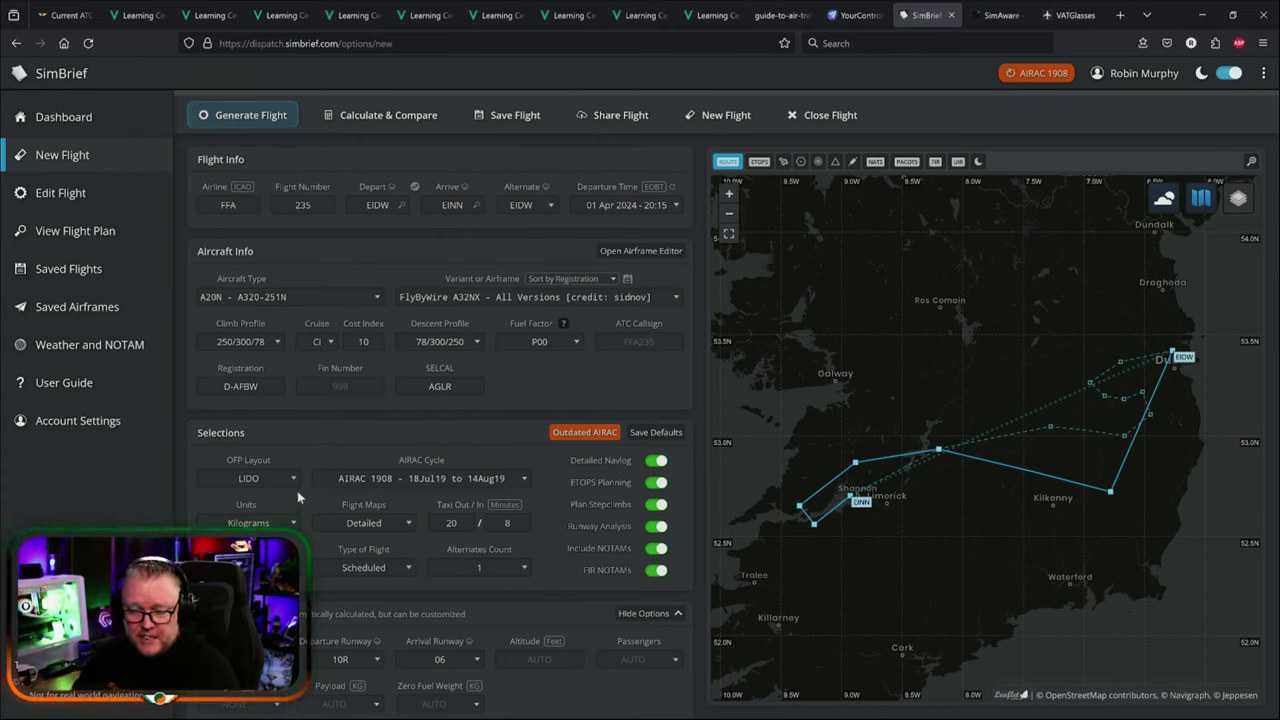
pyautogui.press('super')
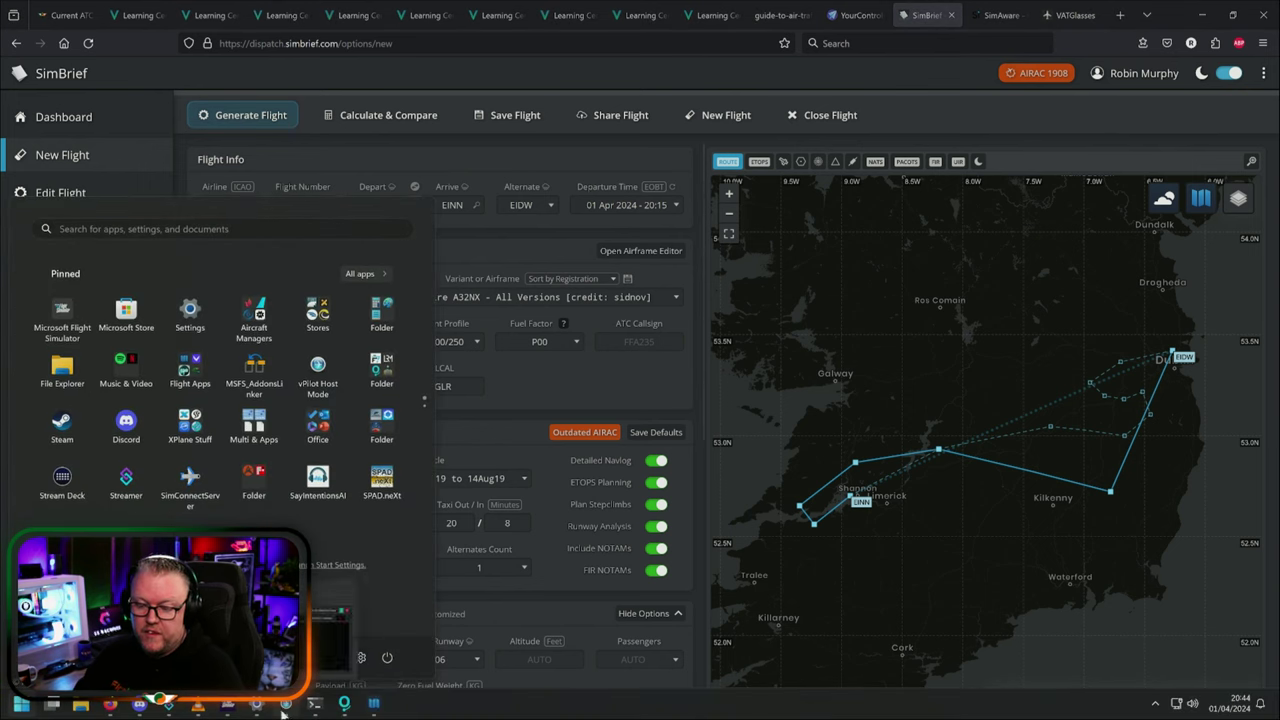
pyautogui.click(492, 268)
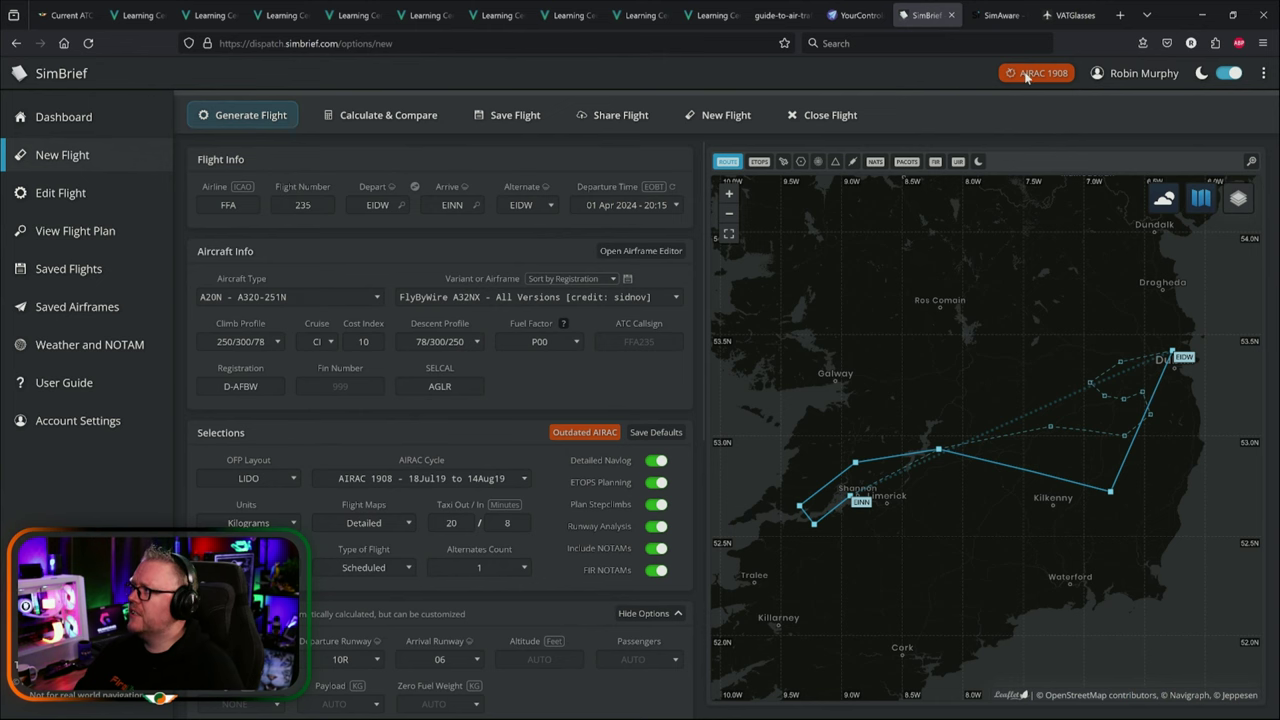
# Set the flight's AIRAC cycle to 2403 (21Mar24 to 17Apr24) and save the selections as defaults.
pyautogui.click(655, 433)
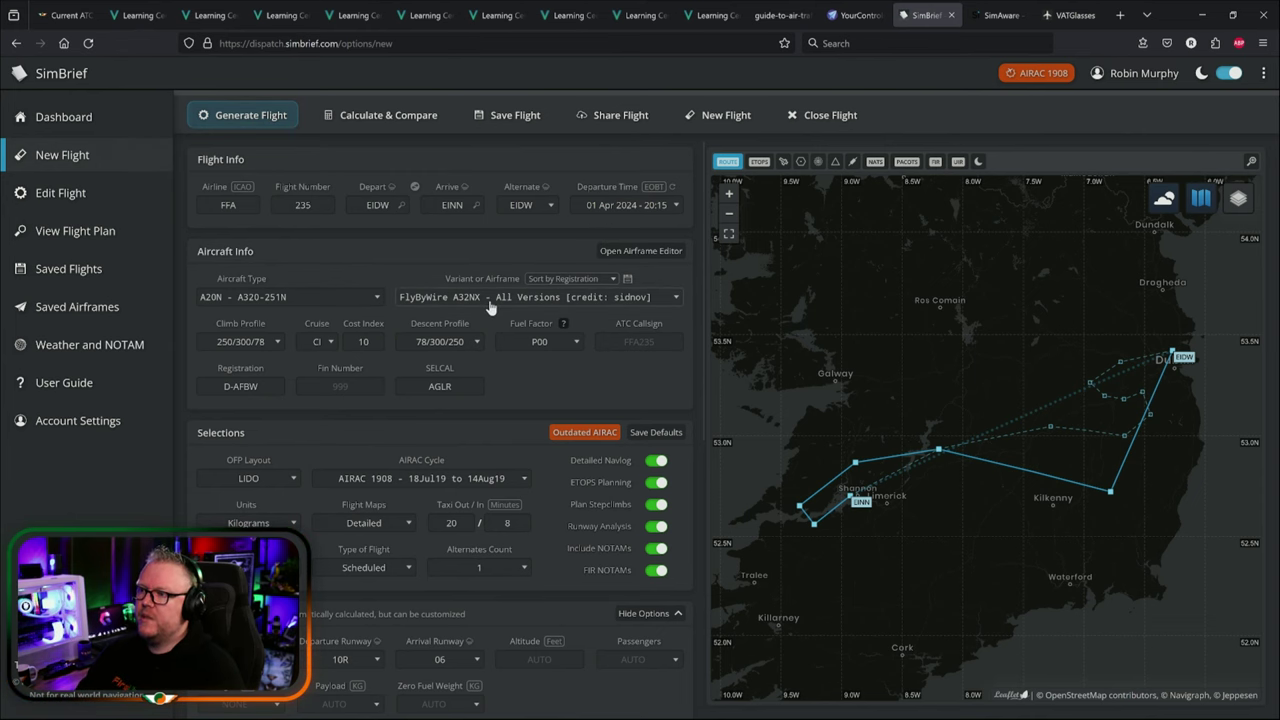
pyautogui.click(490, 478)
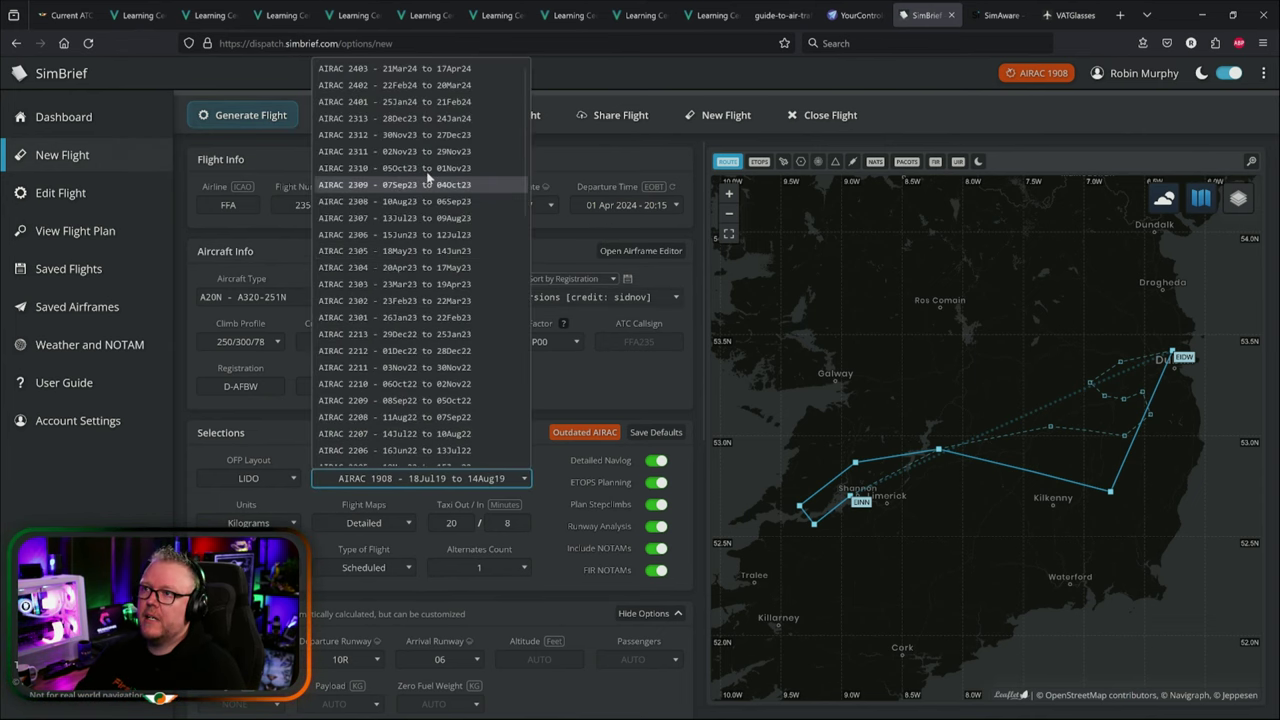
pyautogui.click(394, 66)
pyautogui.click(655, 432)
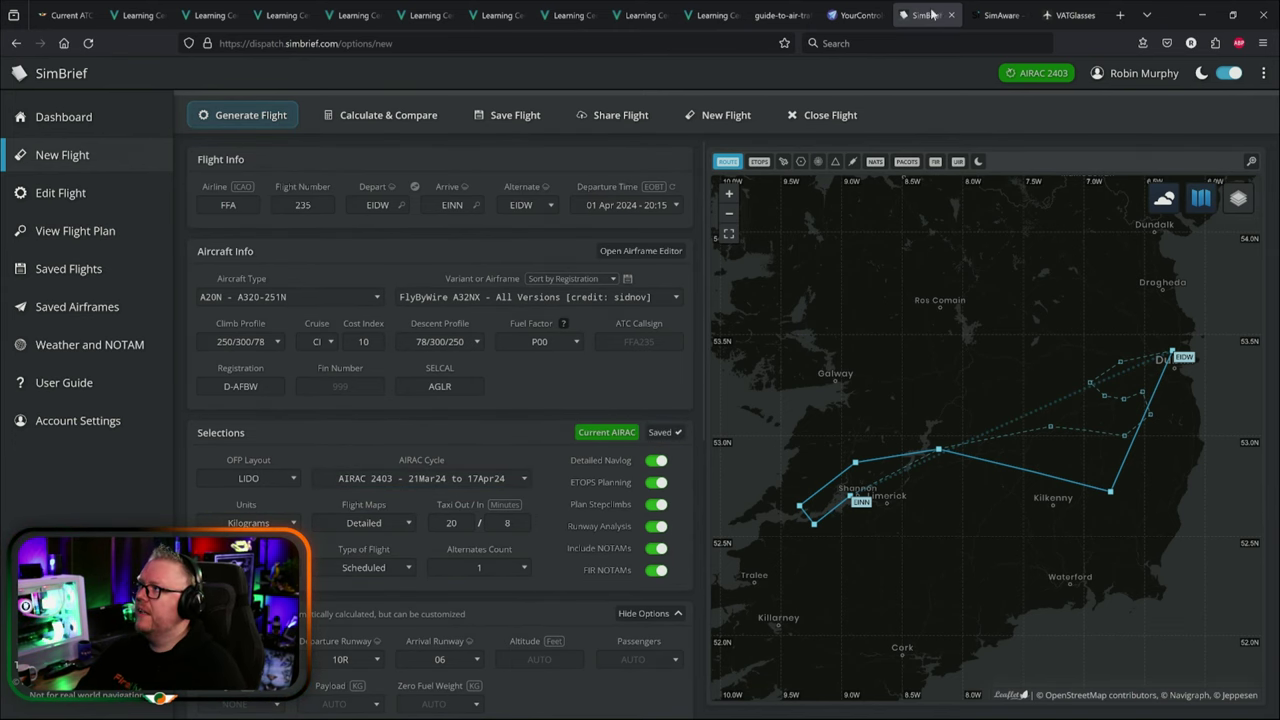
# Return to the SimAware map of Ireland and the UK.
pyautogui.click(998, 15)
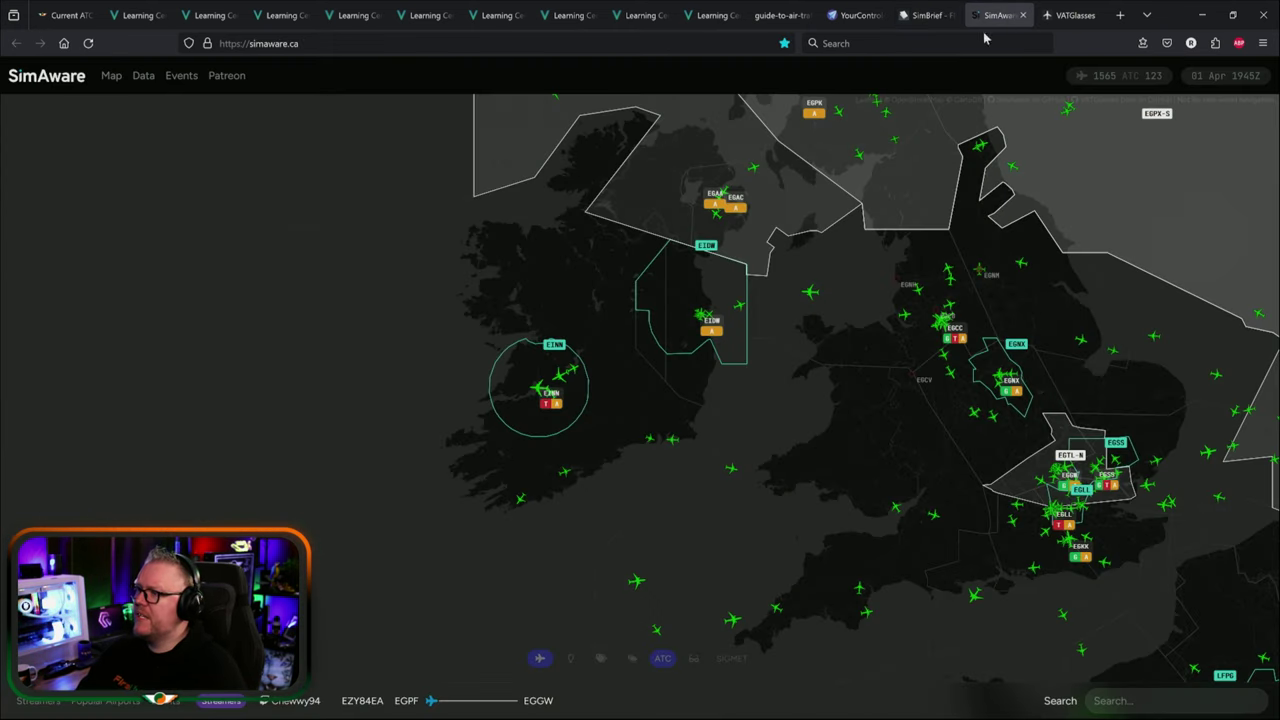
# Switch to the VATGlasses map and examine the ATC sectors over Ireland and the UK.
pyautogui.click(1068, 15)
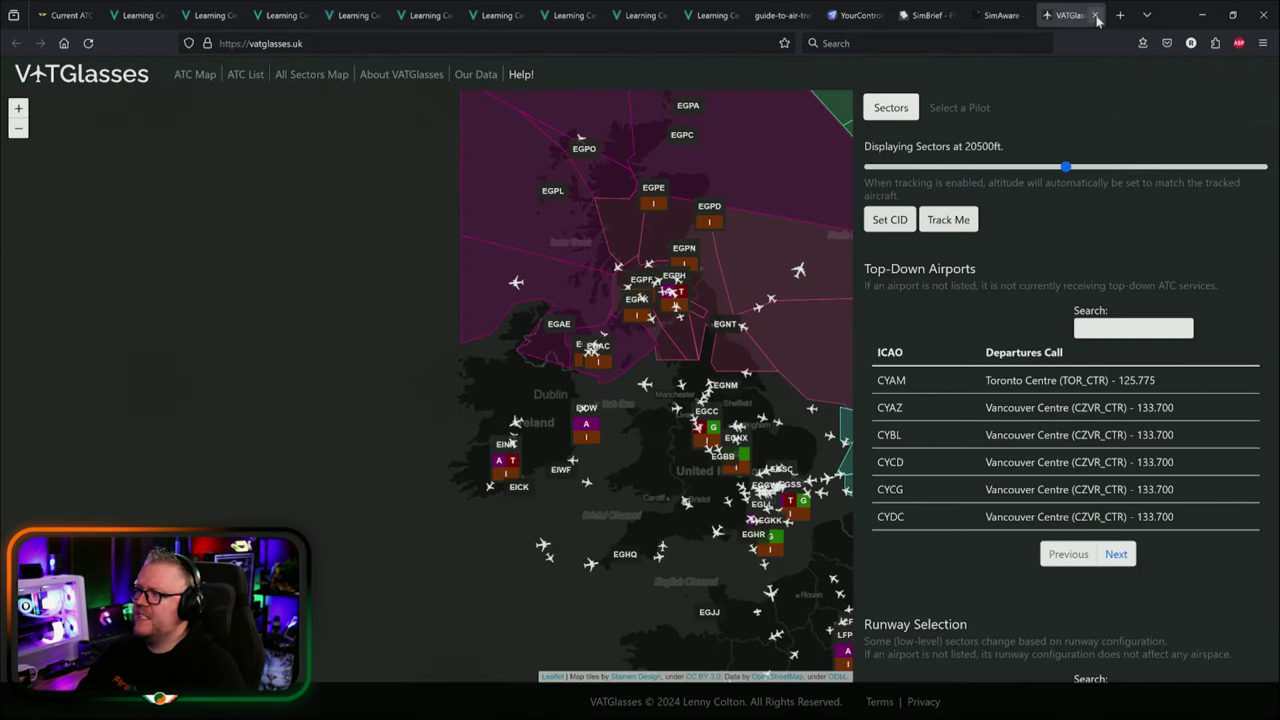
pyautogui.moveTo(637, 299)
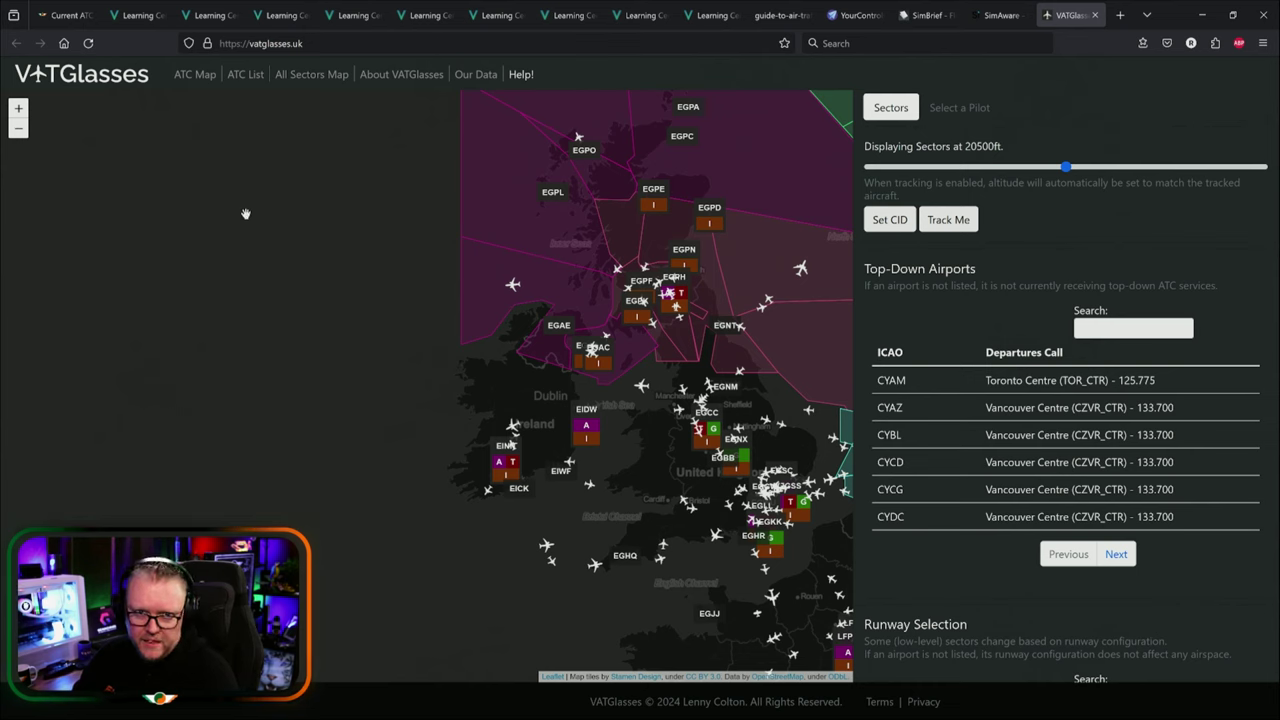
# Return to the Current ATC lesson page and highlight the opening words of the Flight Sim Scenery and Active Runways and Parking Stands paragraphs.
pyautogui.click(63, 14)
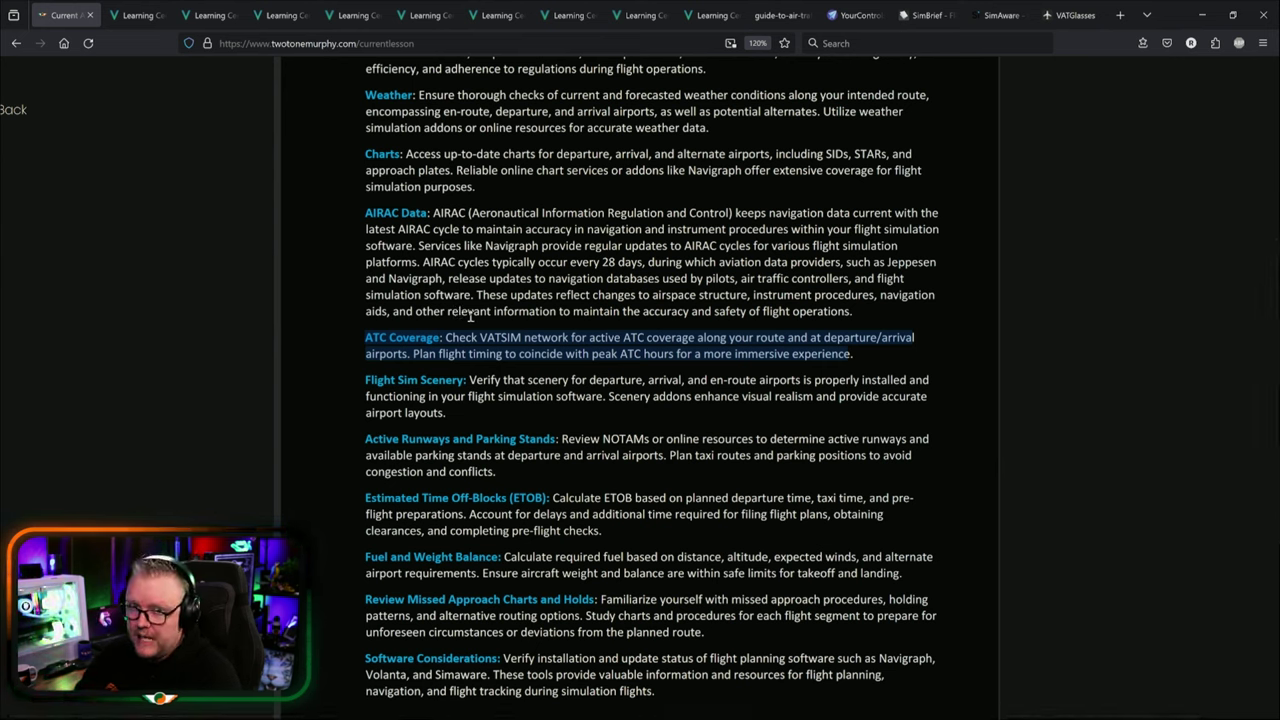
pyautogui.click(384, 386)
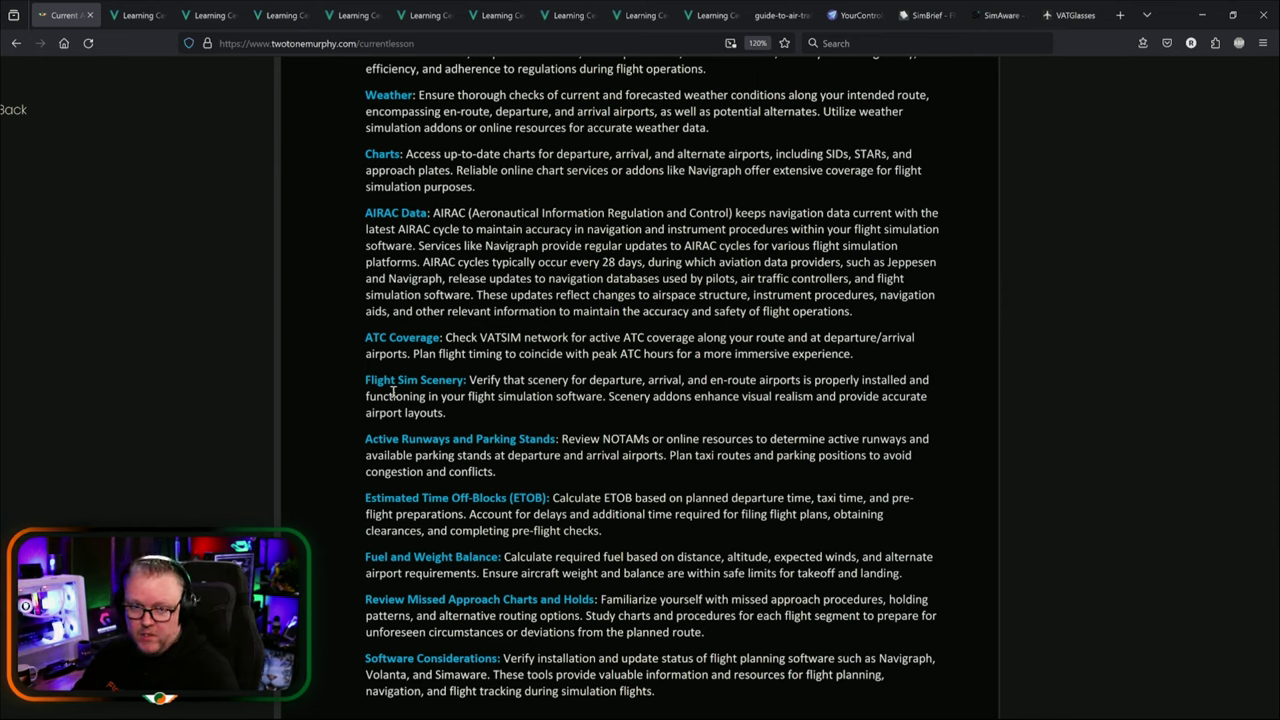
pyautogui.moveTo(469, 381); pyautogui.dragTo(607, 388)
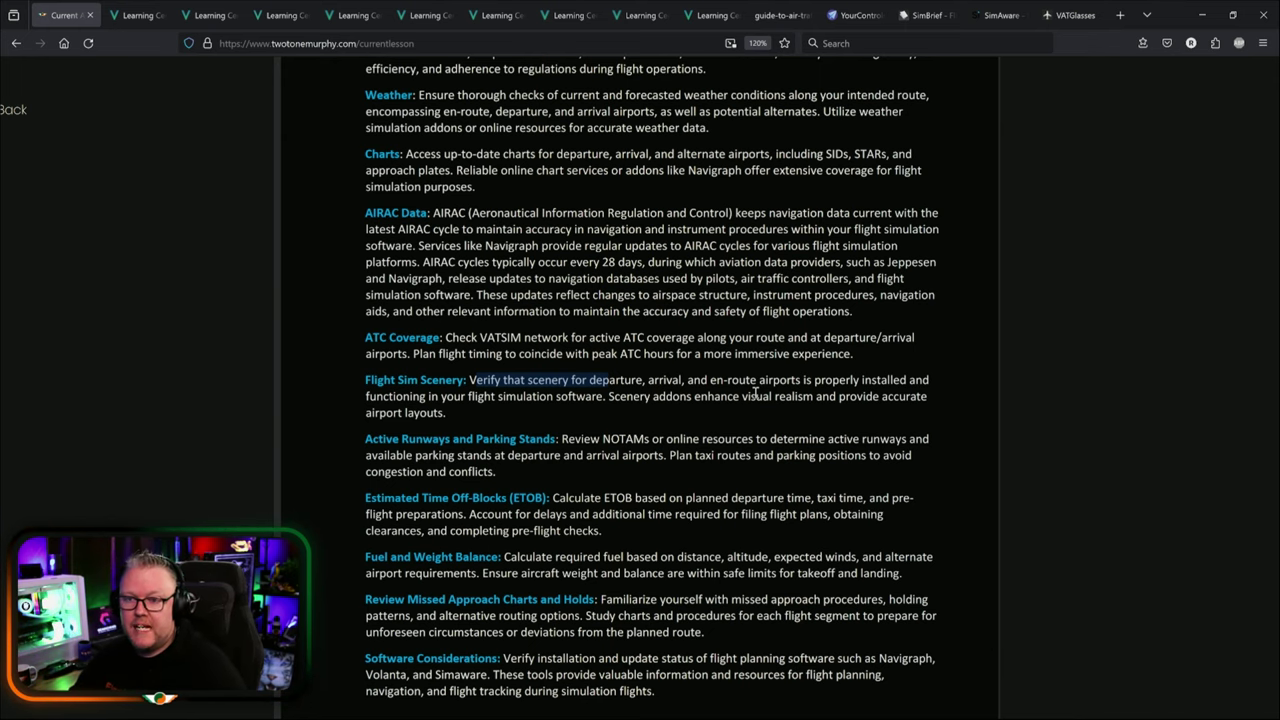
pyautogui.scroll(-2, 537, 412)
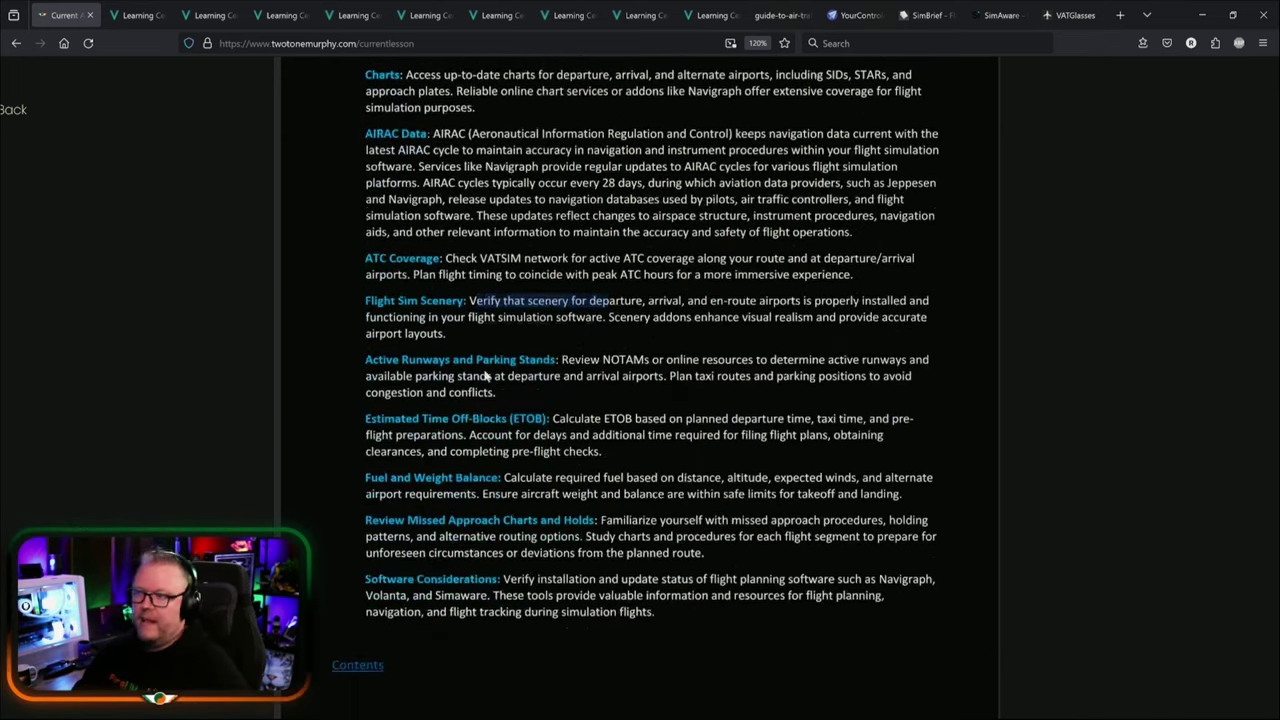
pyautogui.moveTo(562, 355); pyautogui.dragTo(699, 355)
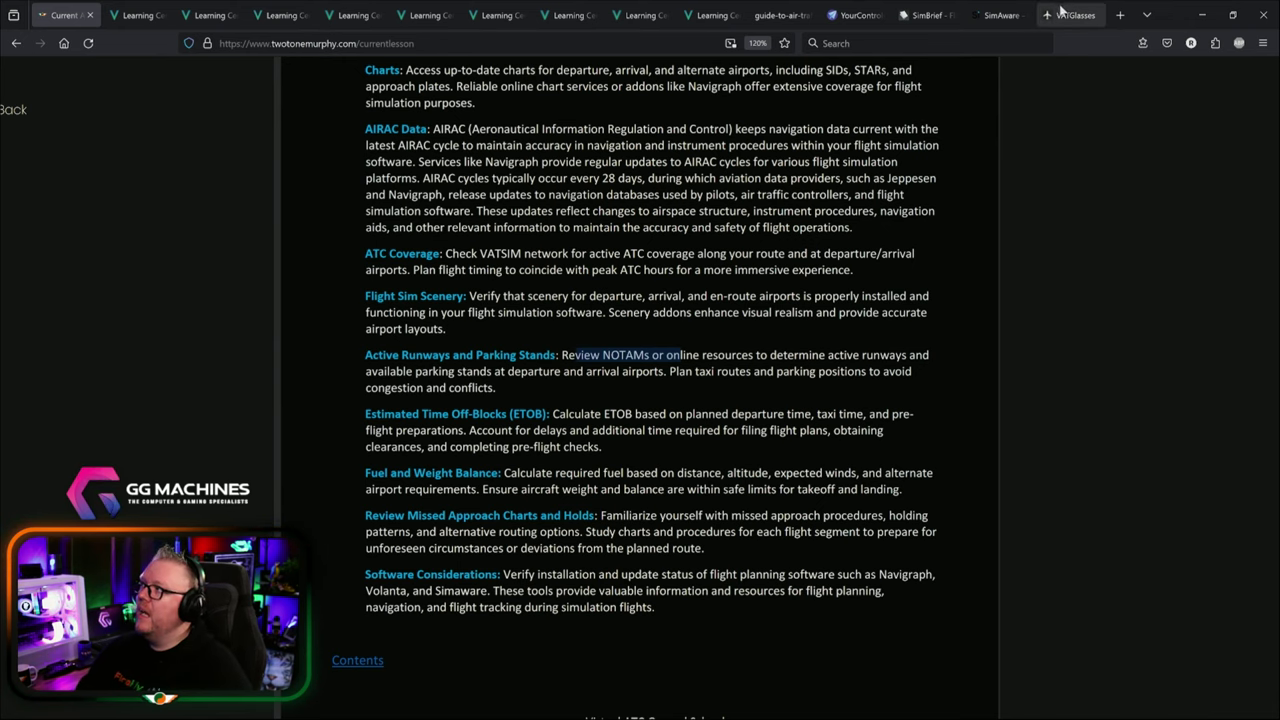
# Switch to the SimAware map and examine the aircraft parked at Dublin airport (EIDW) up close.
pyautogui.click(1000, 15)
pyautogui.scroll(6, 697, 288)
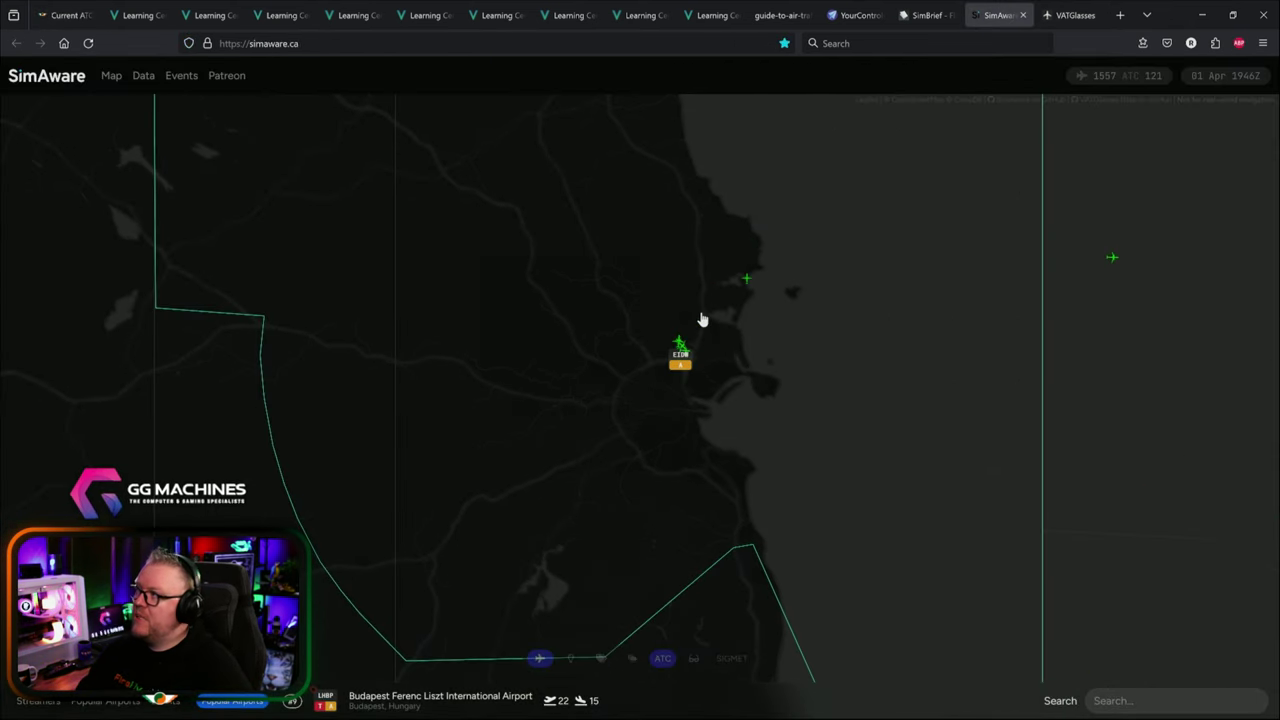
pyautogui.scroll(6, 526, 340)
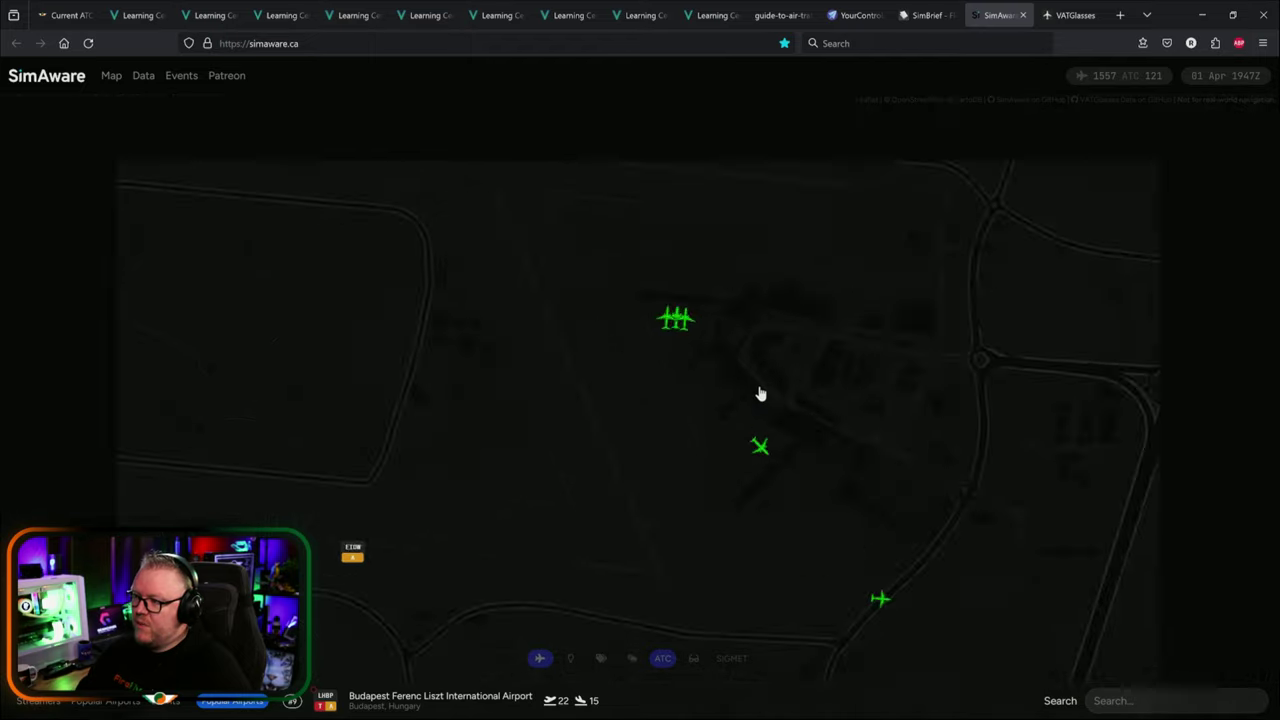
pyautogui.moveTo(775, 478); pyautogui.dragTo(669, 323)
pyautogui.scroll(-5, 669, 315)
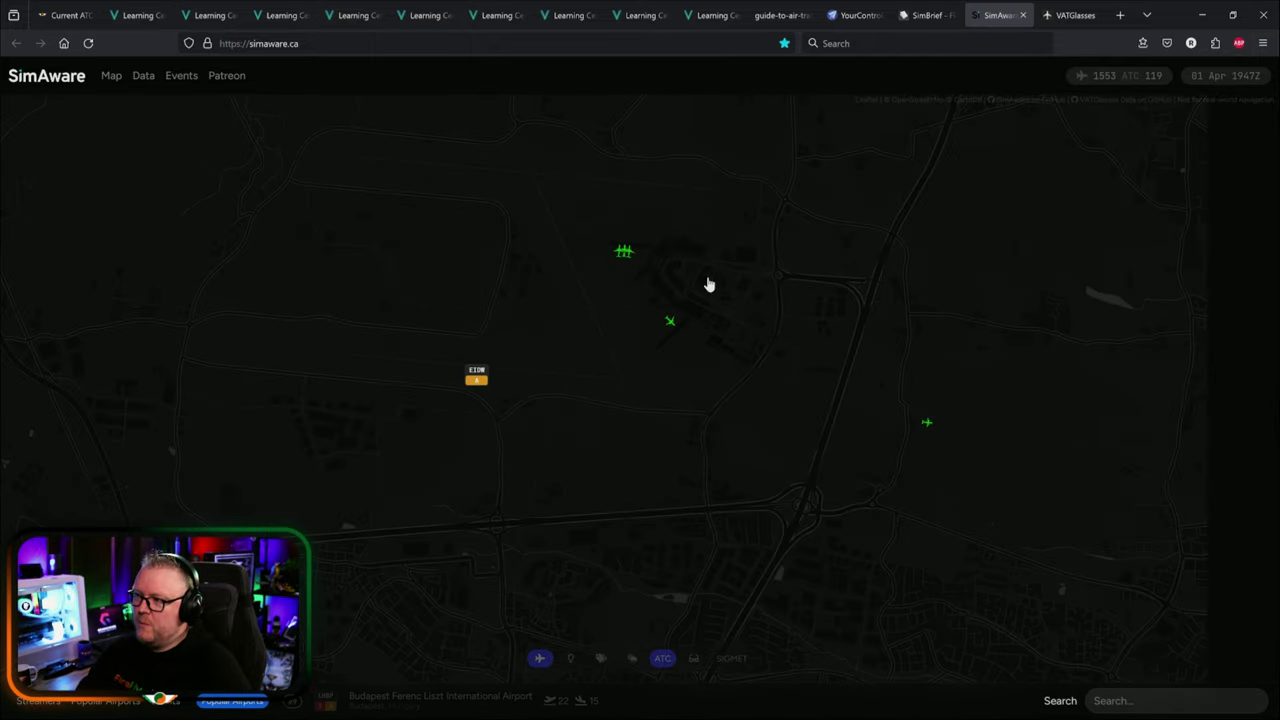
pyautogui.scroll(5, 680, 320)
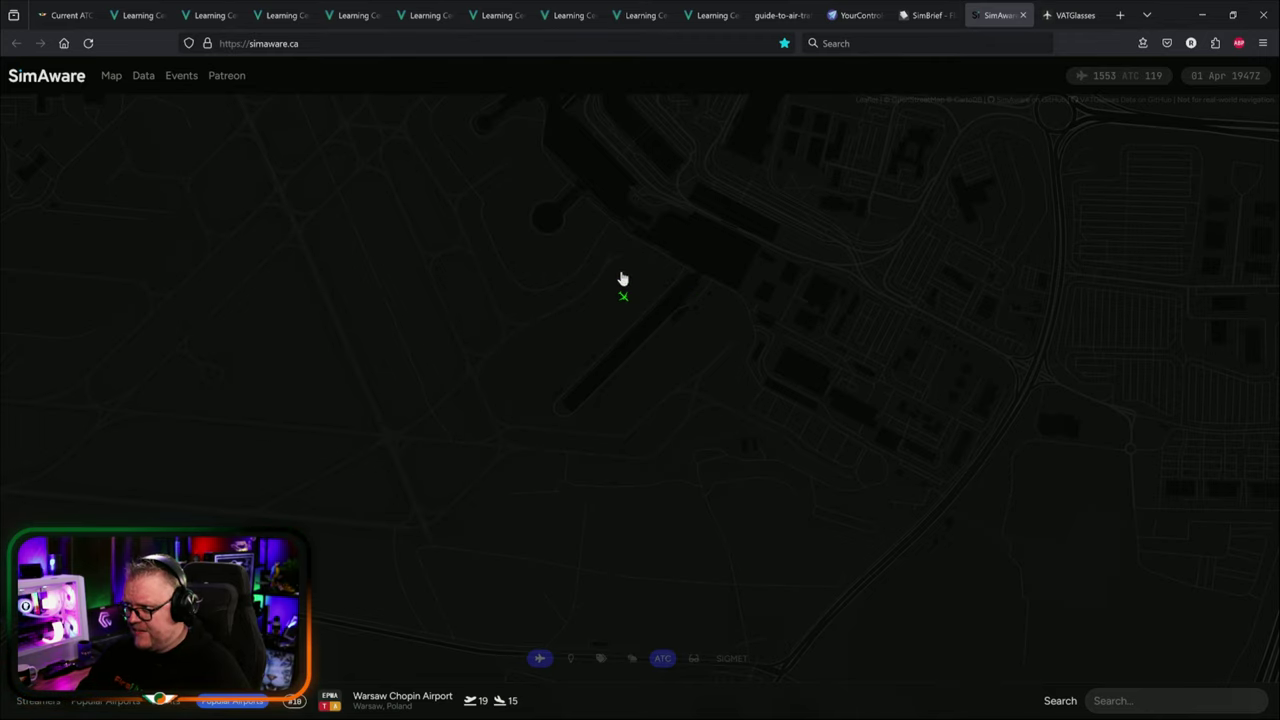
pyautogui.moveTo(620, 277); pyautogui.dragTo(692, 404)
pyautogui.scroll(1, 651, 374)
pyautogui.scroll(-5, 603, 349)
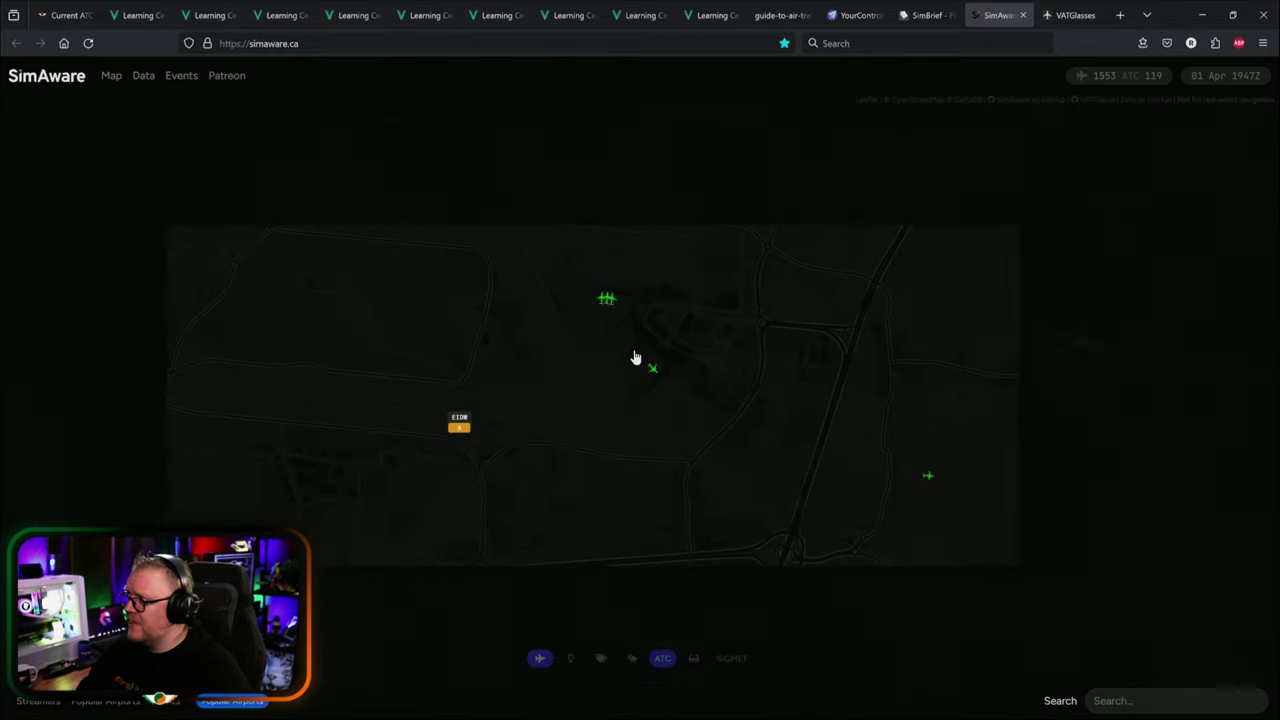
# Inspect Dublin airport's occupied parking stands on satellite imagery and restore the dark map.
pyautogui.click(600, 658)
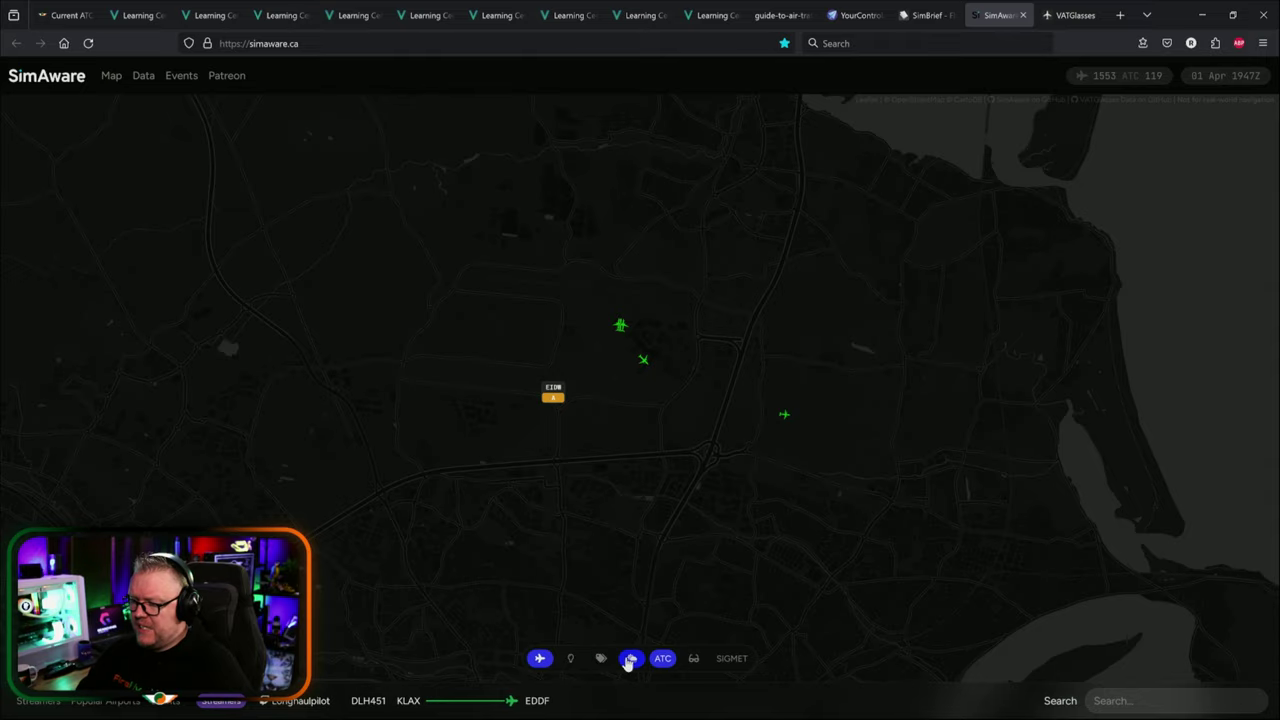
pyautogui.click(571, 658)
pyautogui.scroll(3, 688, 315)
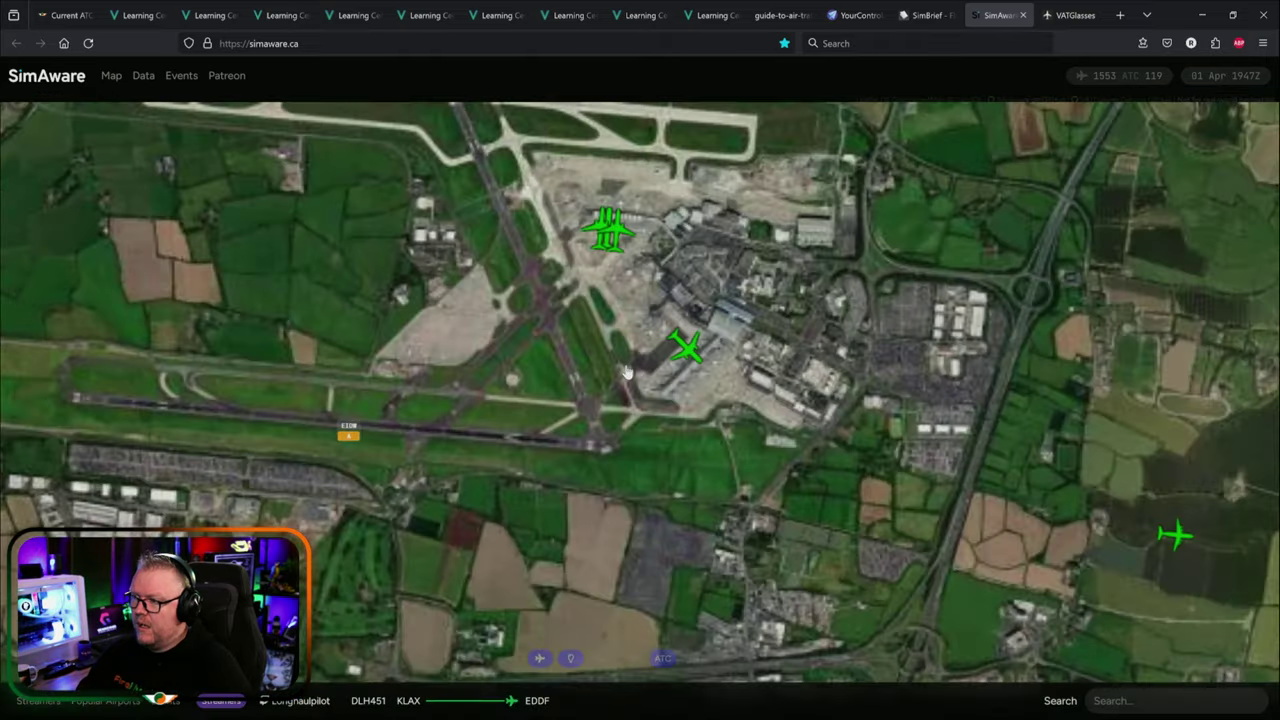
pyautogui.moveTo(688, 315); pyautogui.dragTo(710, 369)
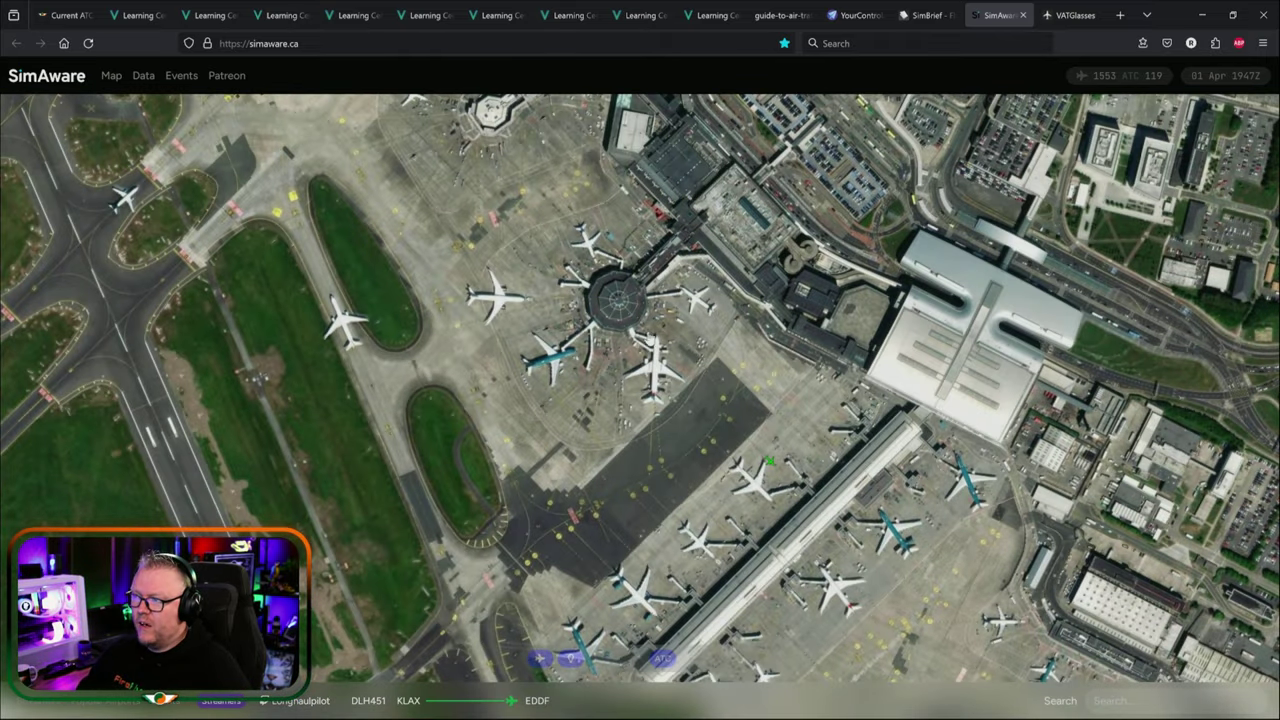
pyautogui.scroll(-3, 719, 450)
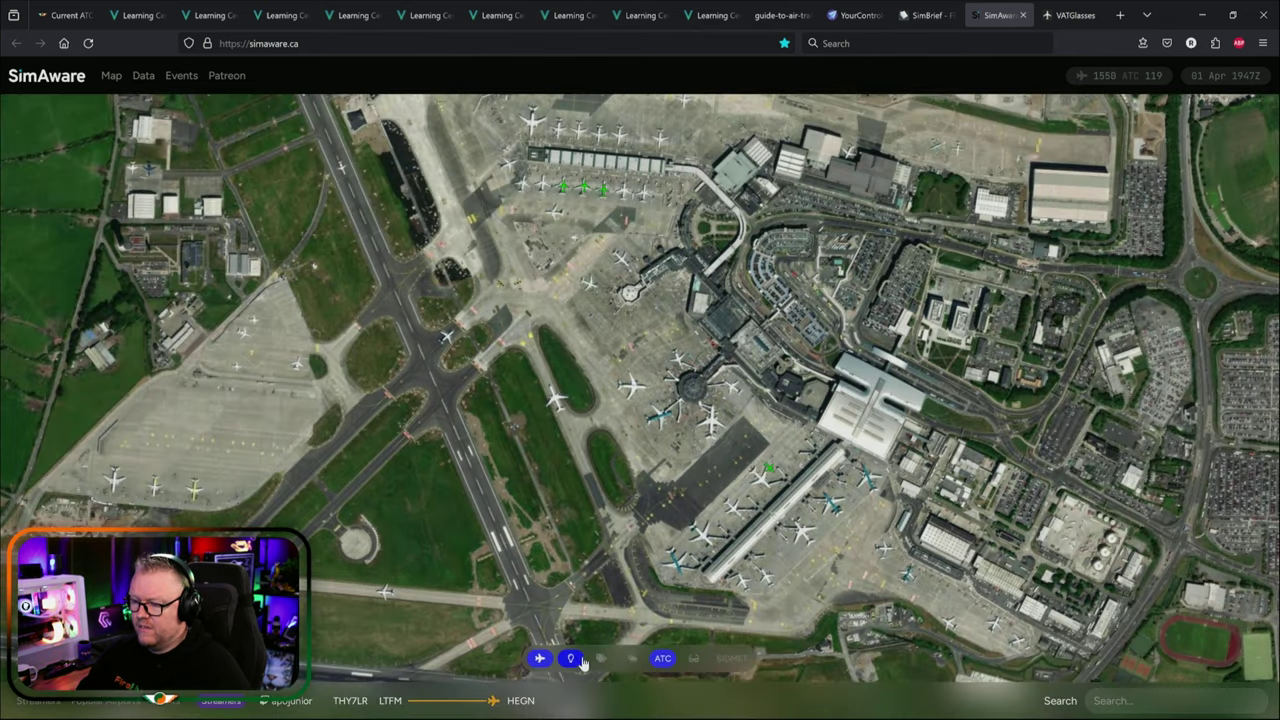
pyautogui.click(571, 658)
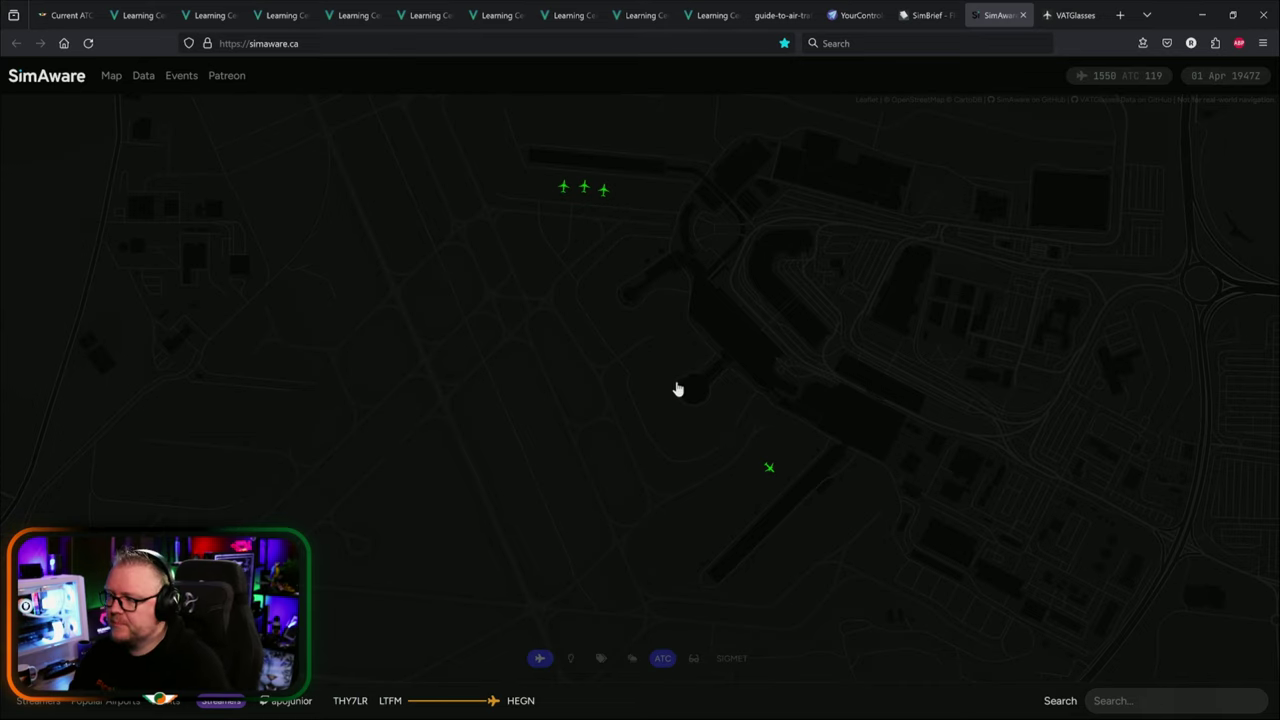
# Check the label of an aircraft parked at EIDW and examine the airport's runway and taxiway layout.
pyautogui.scroll(-1, 686, 409)
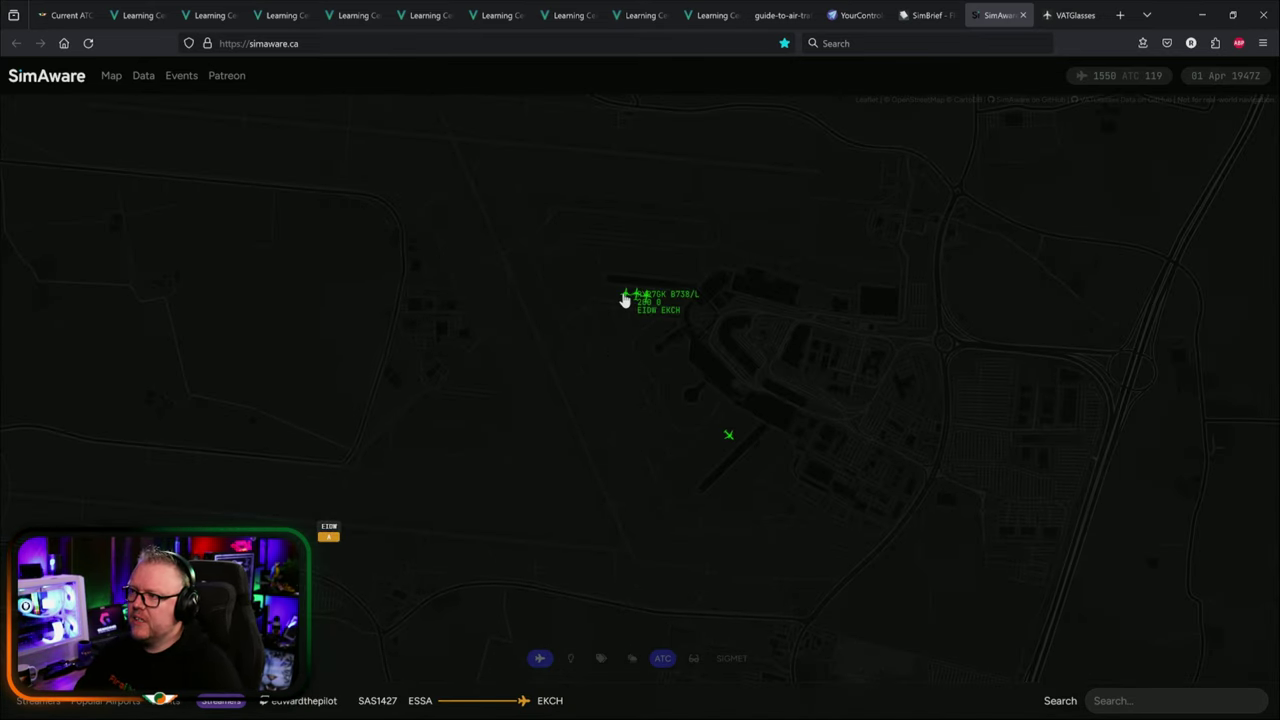
pyautogui.moveTo(623, 457); pyautogui.dragTo(600, 389)
pyautogui.scroll(2, 627, 407)
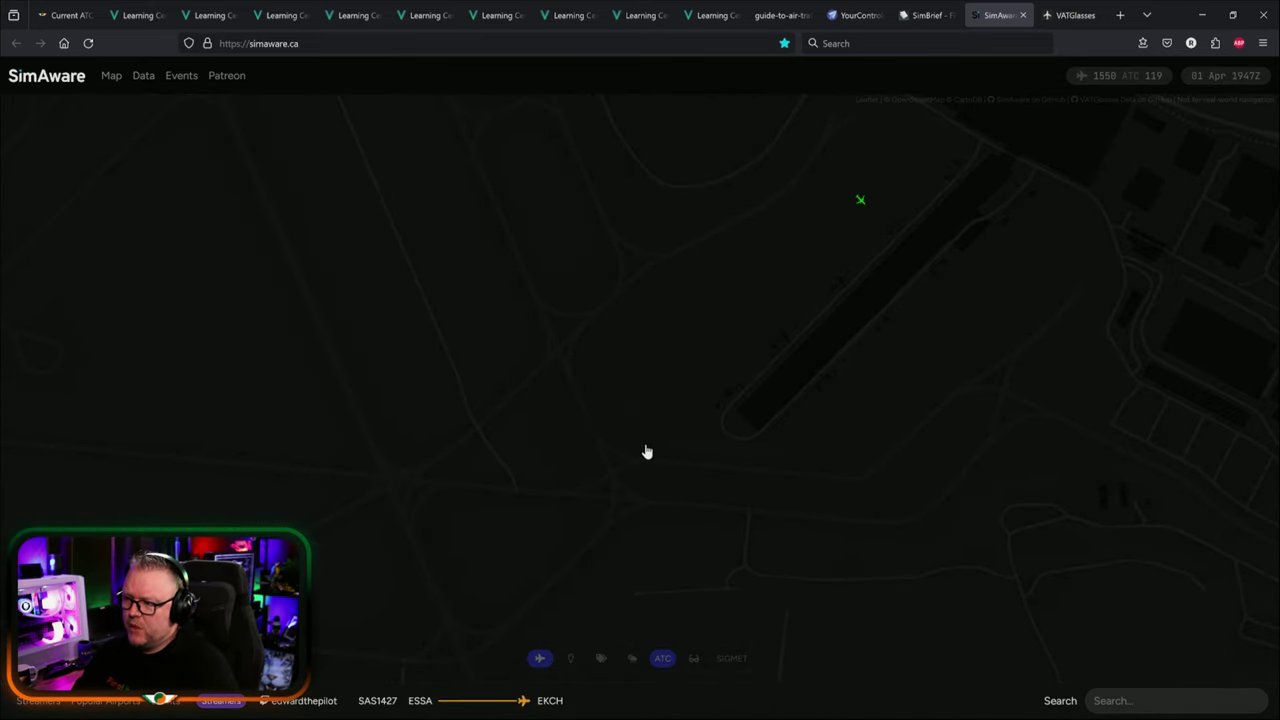
pyautogui.scroll(-1, 650, 464)
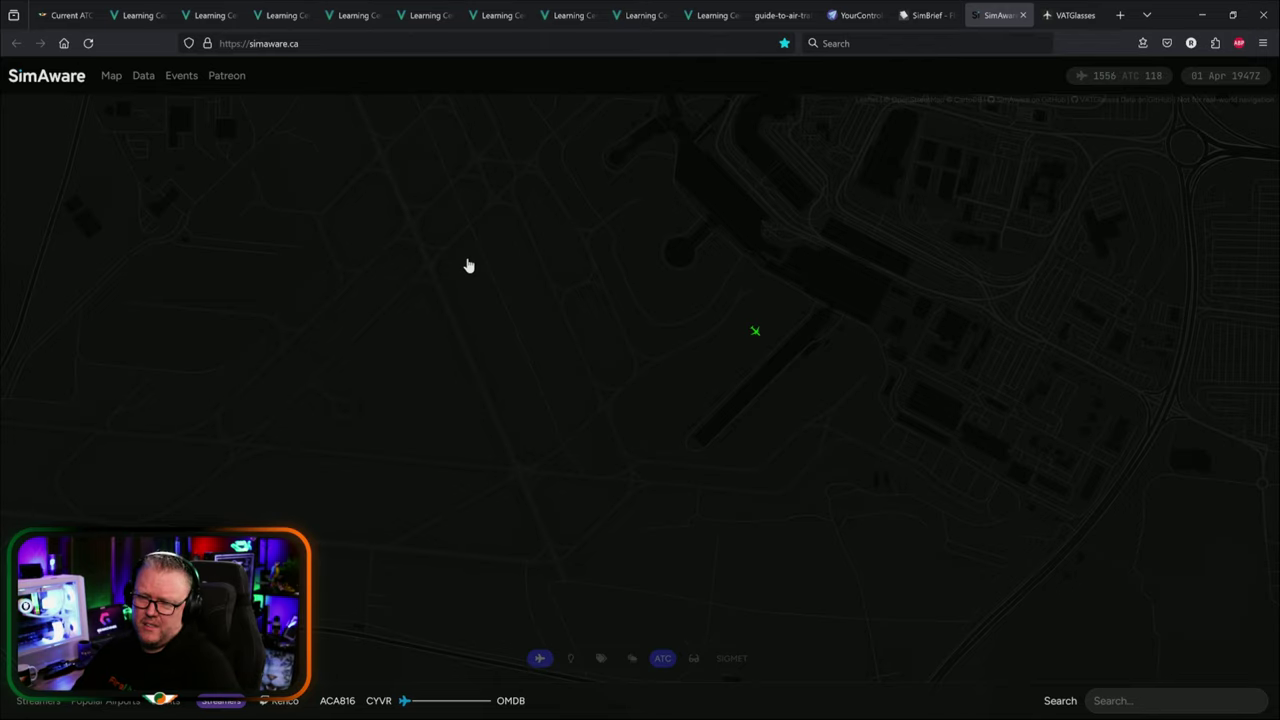
# Examine the traffic and ATC coverage between Dublin (EIDW) and Shannon (EINN) on the map.
pyautogui.scroll(-4, 531, 340)
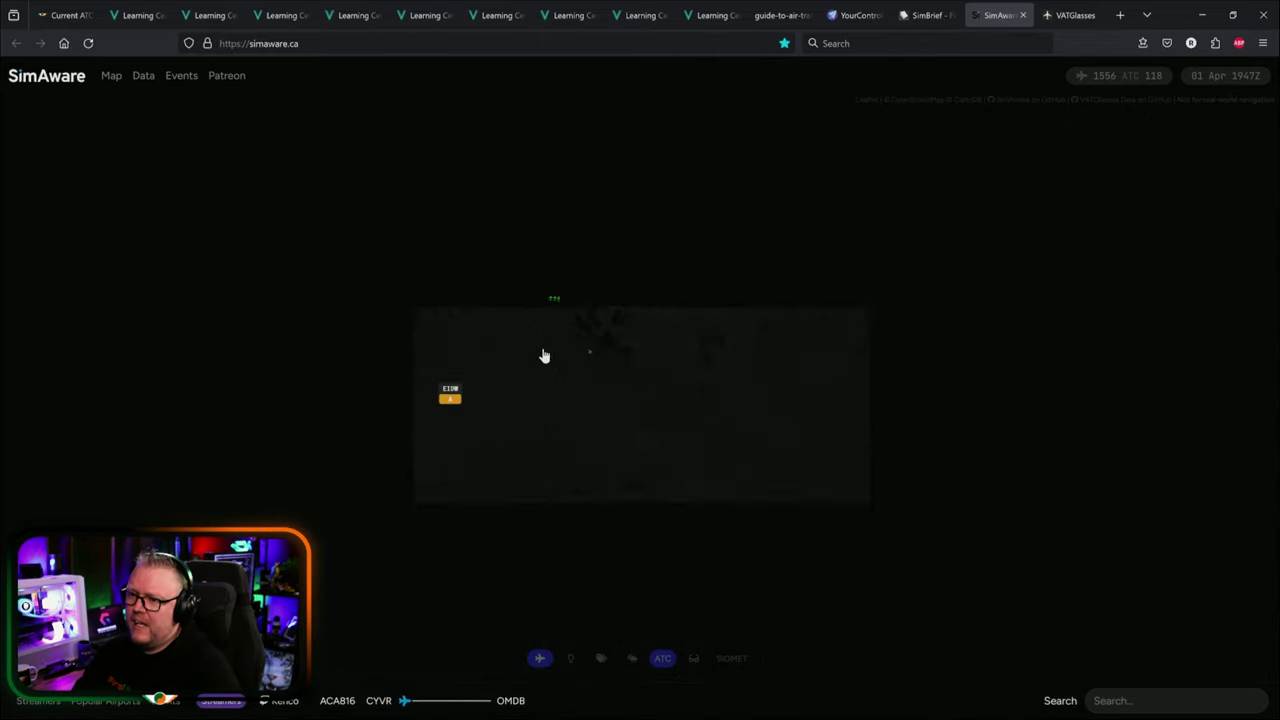
pyautogui.scroll(3, 545, 350)
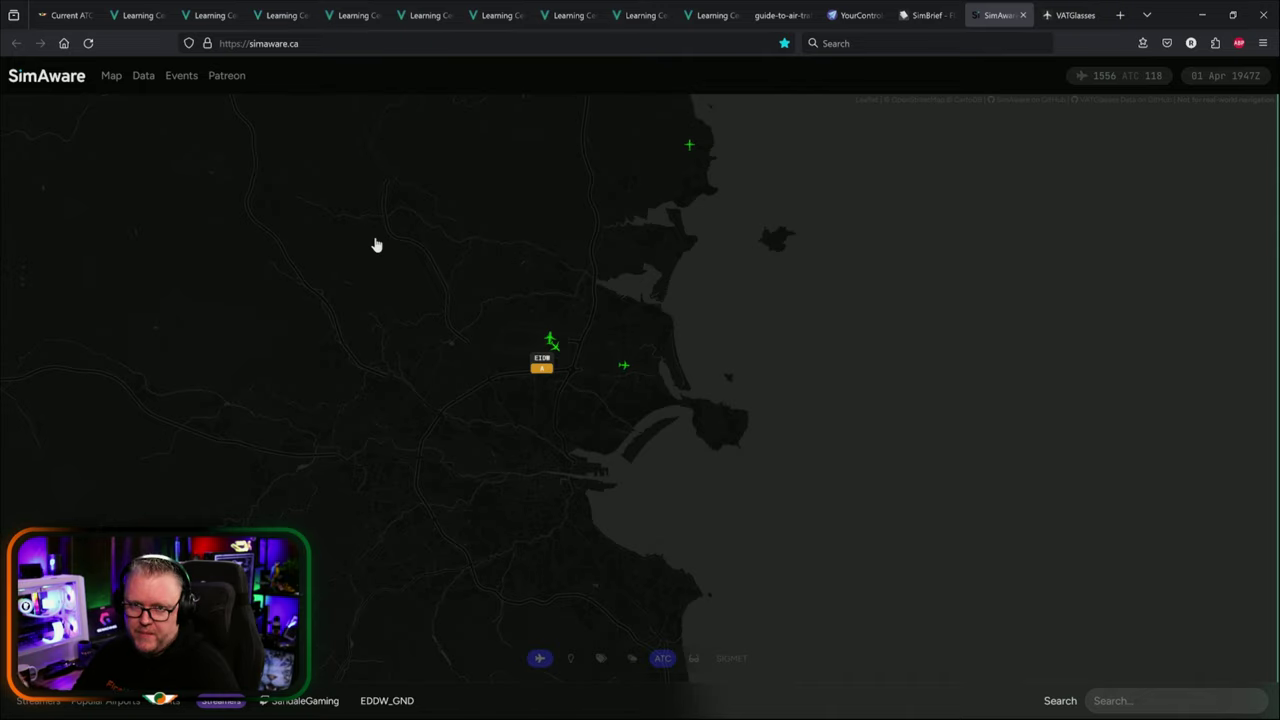
pyautogui.scroll(-3, 423, 243)
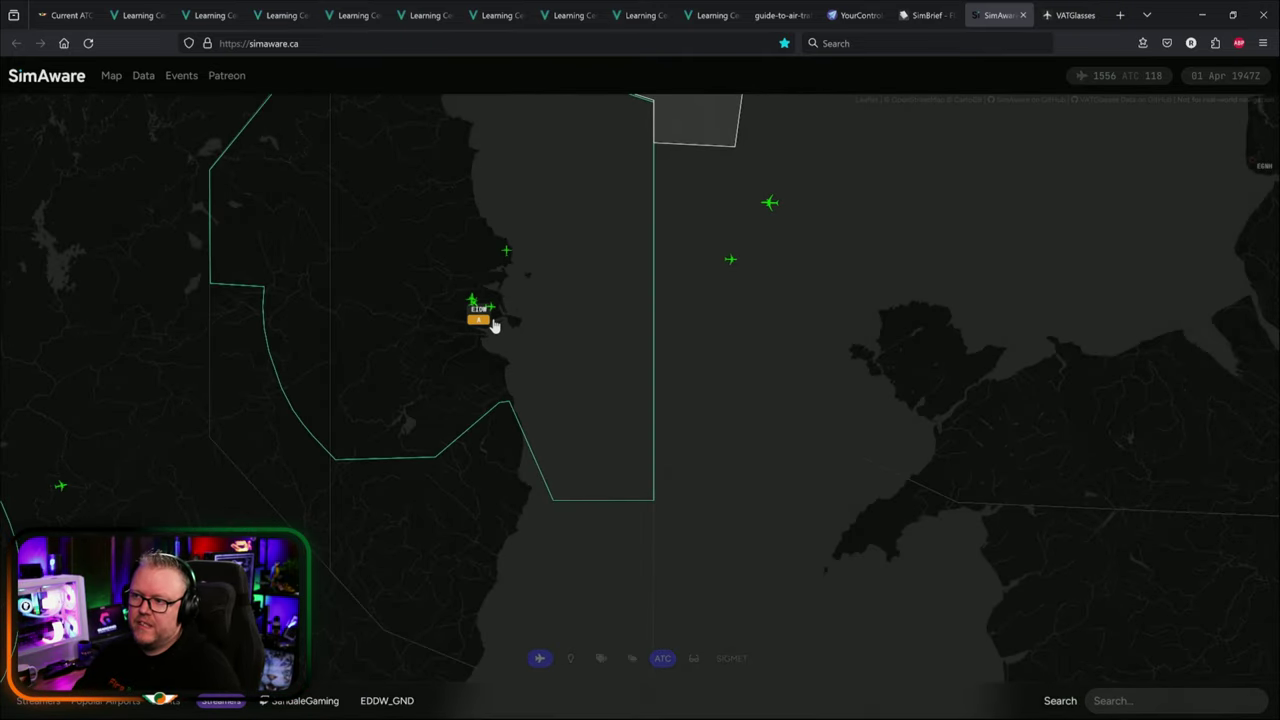
pyautogui.moveTo(398, 375); pyautogui.dragTo(697, 369)
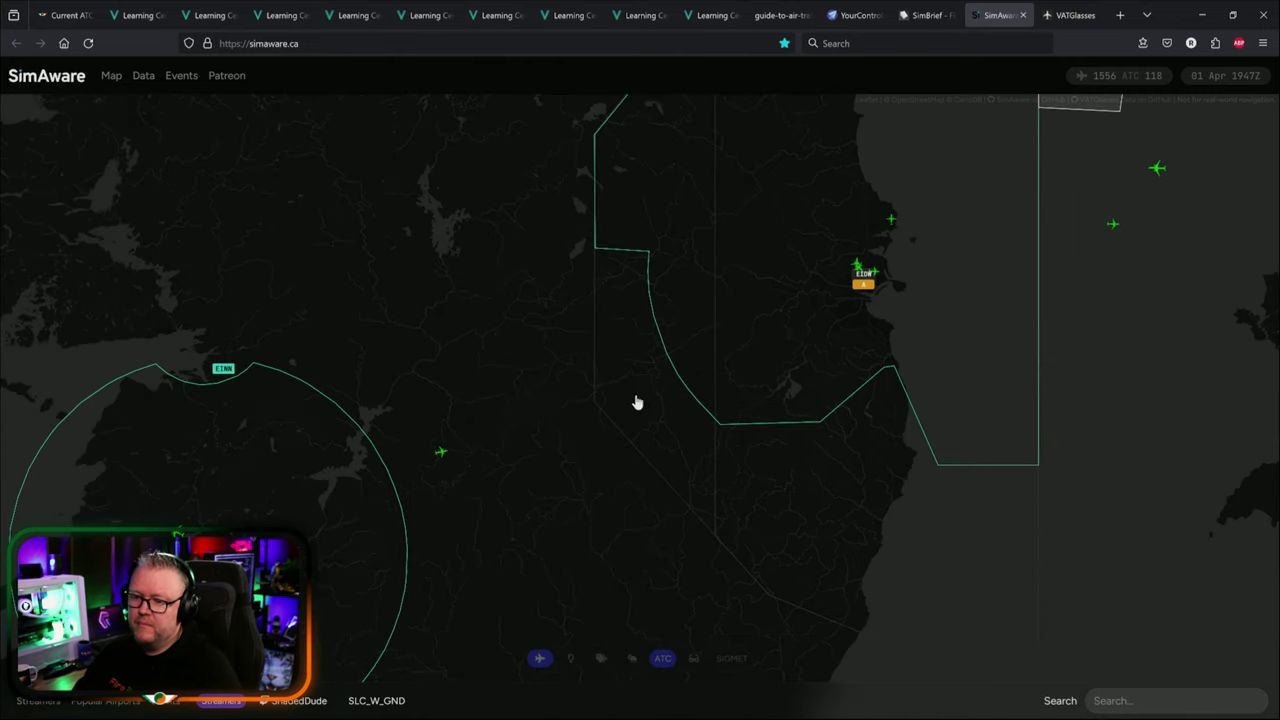
pyautogui.moveTo(634, 403); pyautogui.dragTo(706, 346)
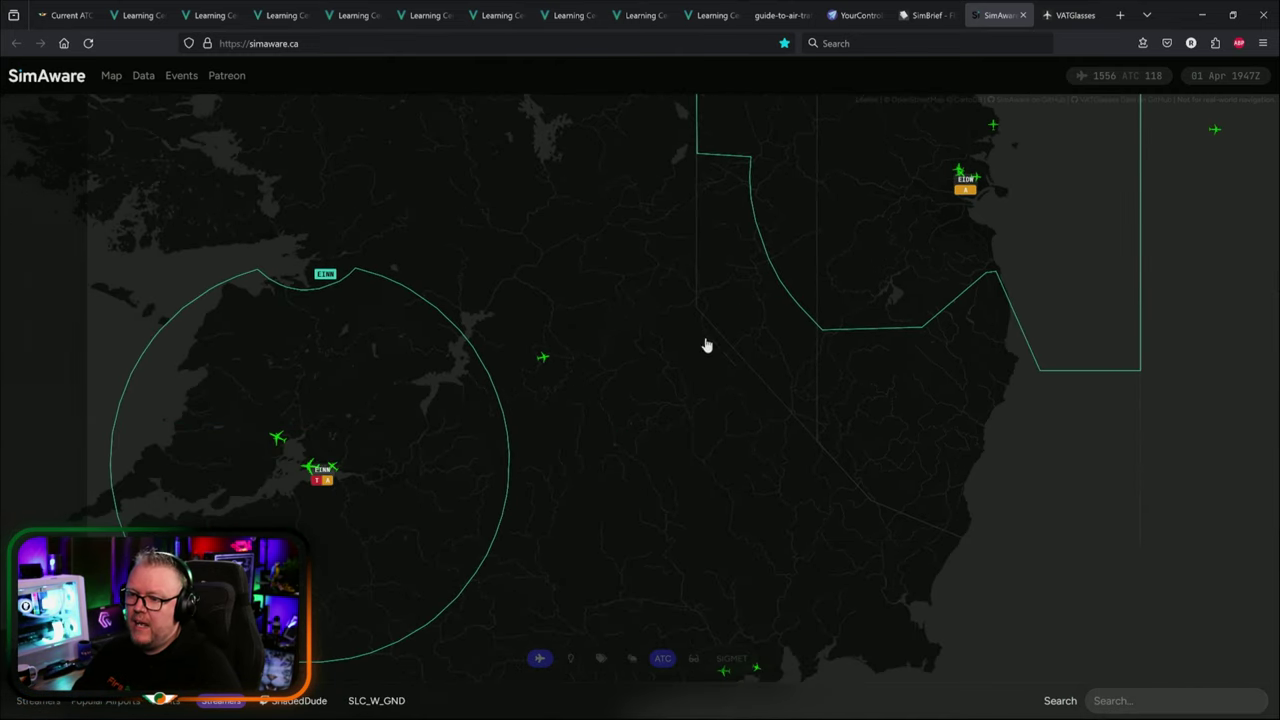
# Switch to Navigraph Charts and open the NOTAM list for Dublin Intl (EIDW).
pyautogui.click(80, 15)
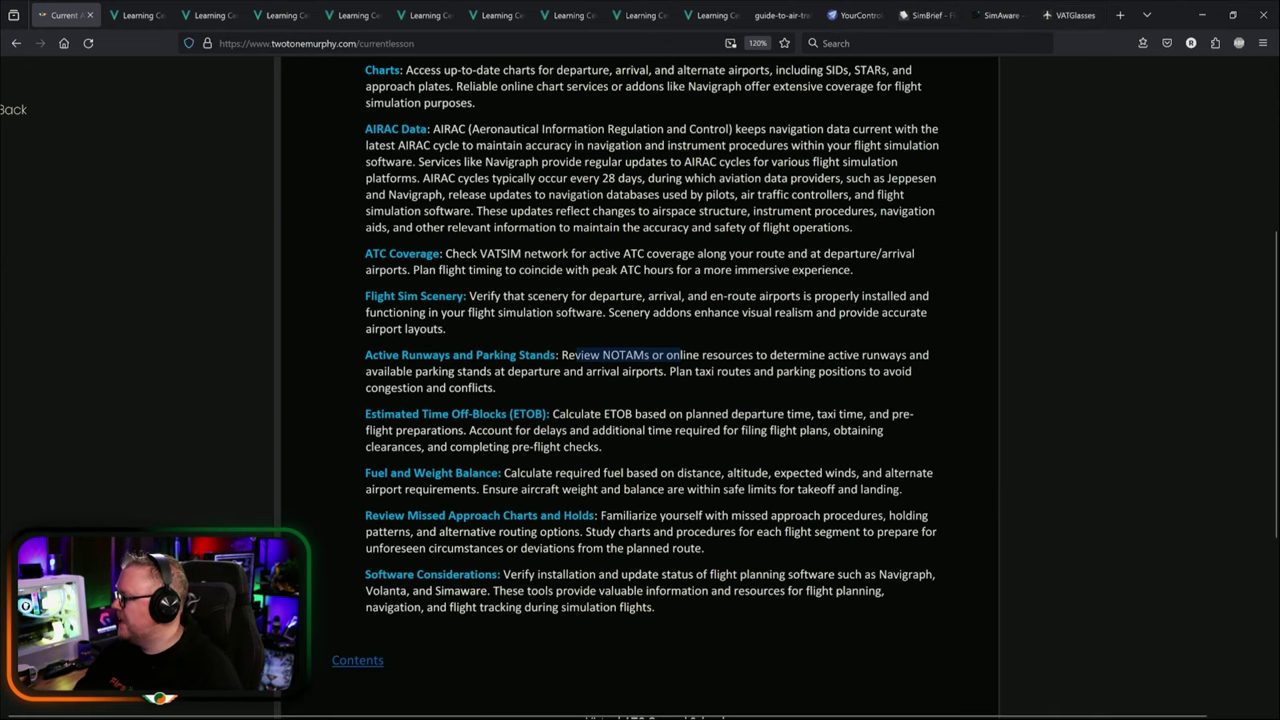
pyautogui.hotkey('alt', 'Tab')
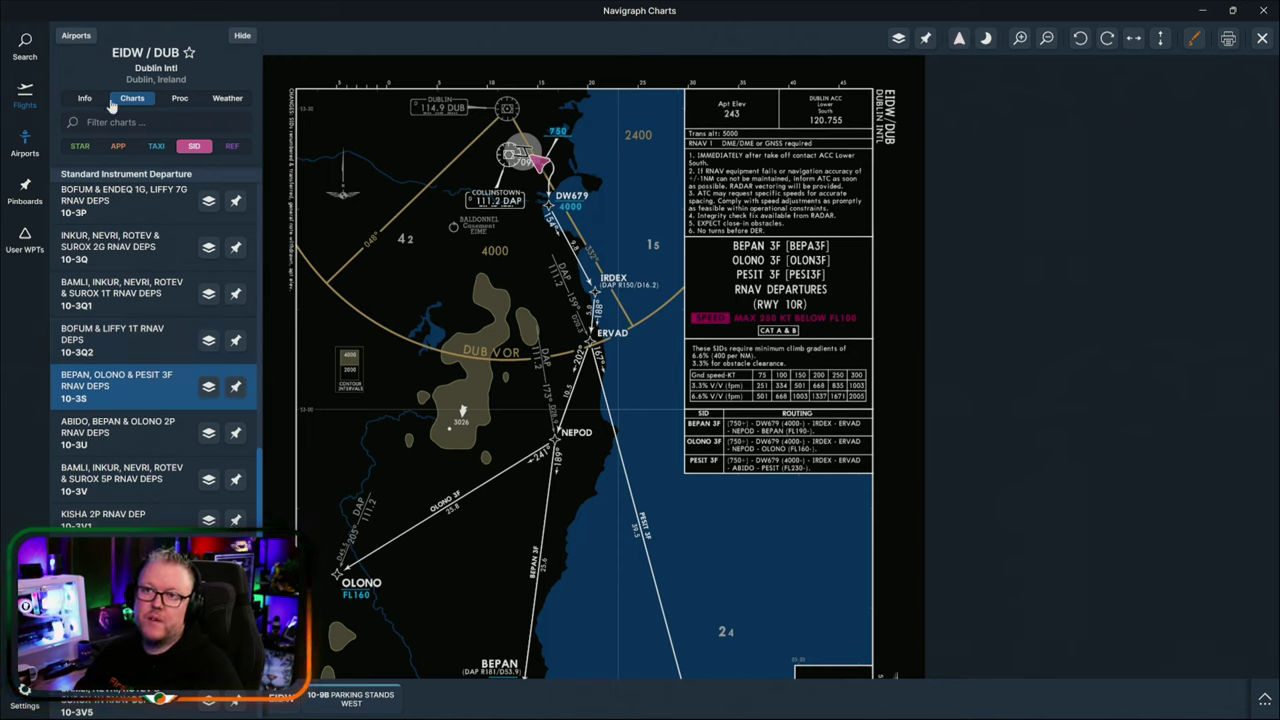
pyautogui.click(232, 146)
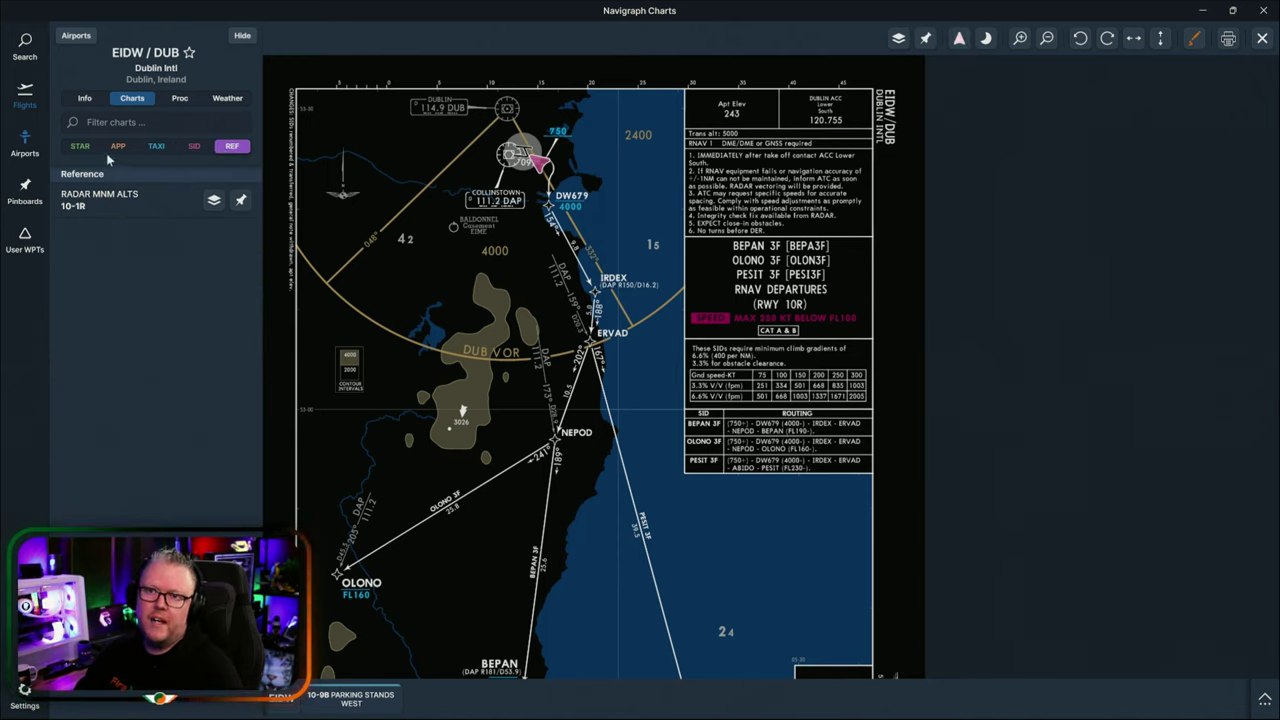
pyautogui.click(80, 100)
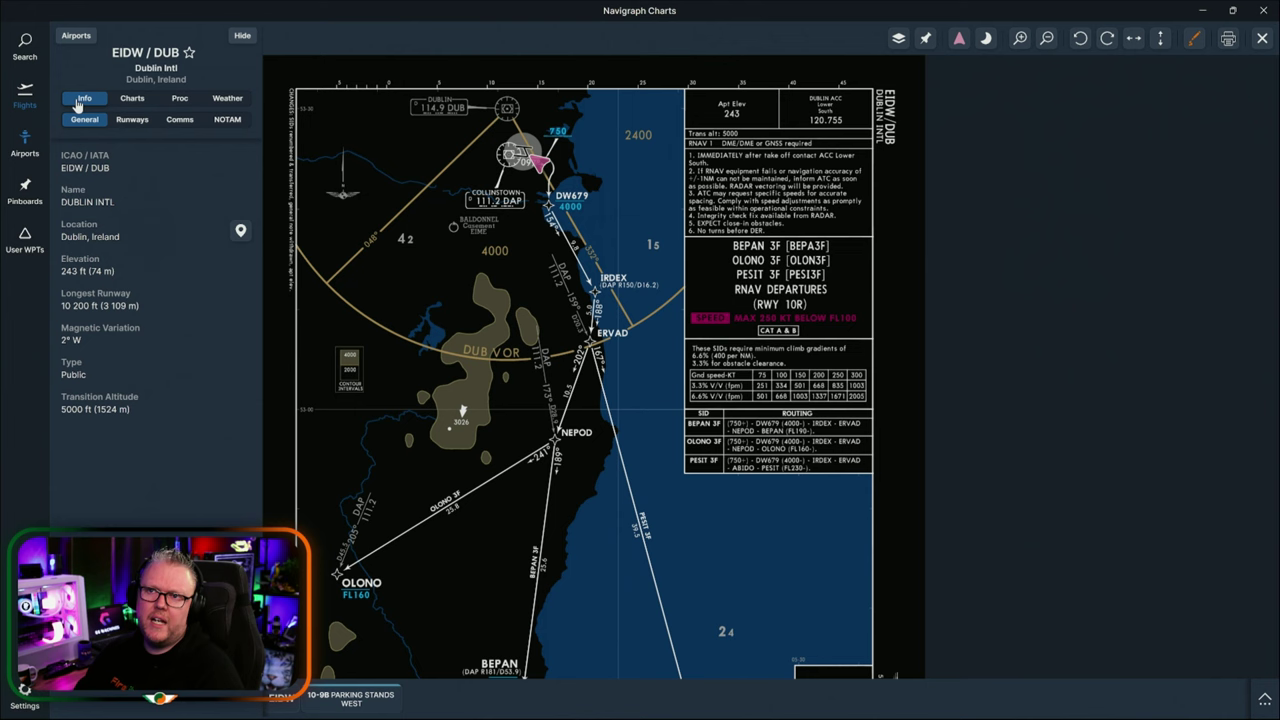
pyautogui.click(229, 120)
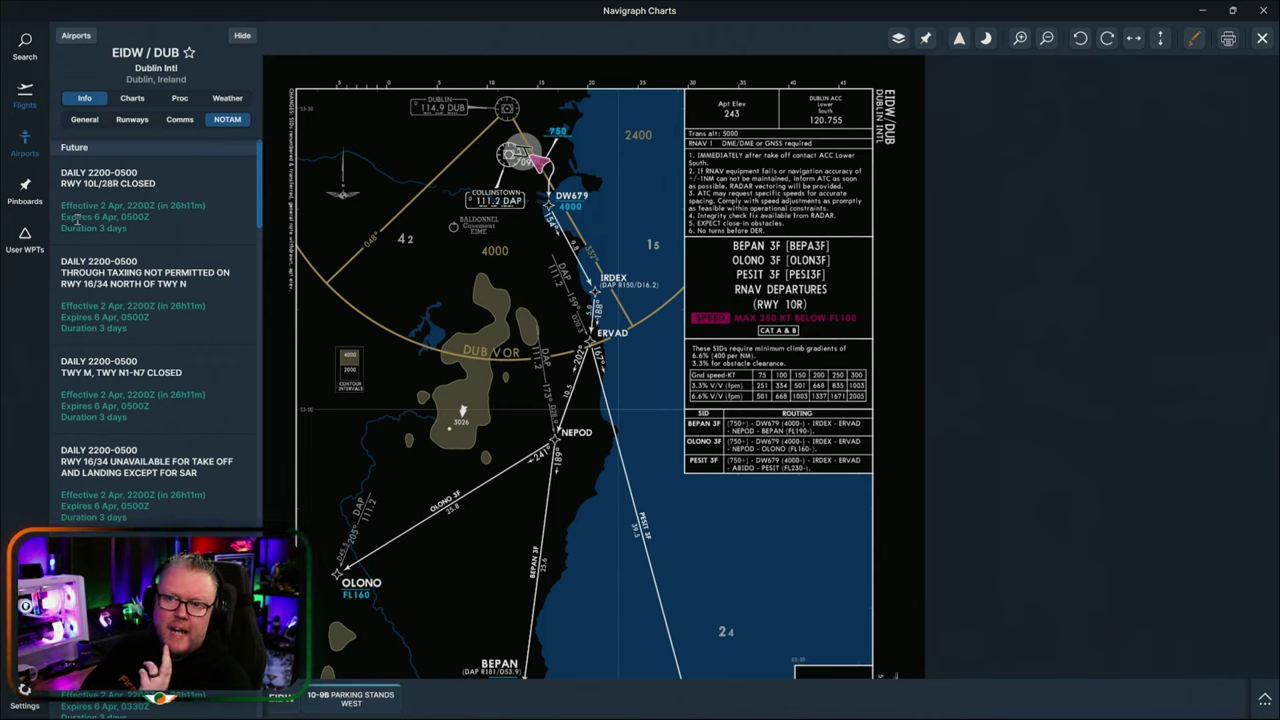
# Highlight the effective period of the RWY 10L/28R closure NOTAM and read through the Dublin NOTAM list, ending back at its start.
pyautogui.moveTo(132, 236); pyautogui.dragTo(58, 210)
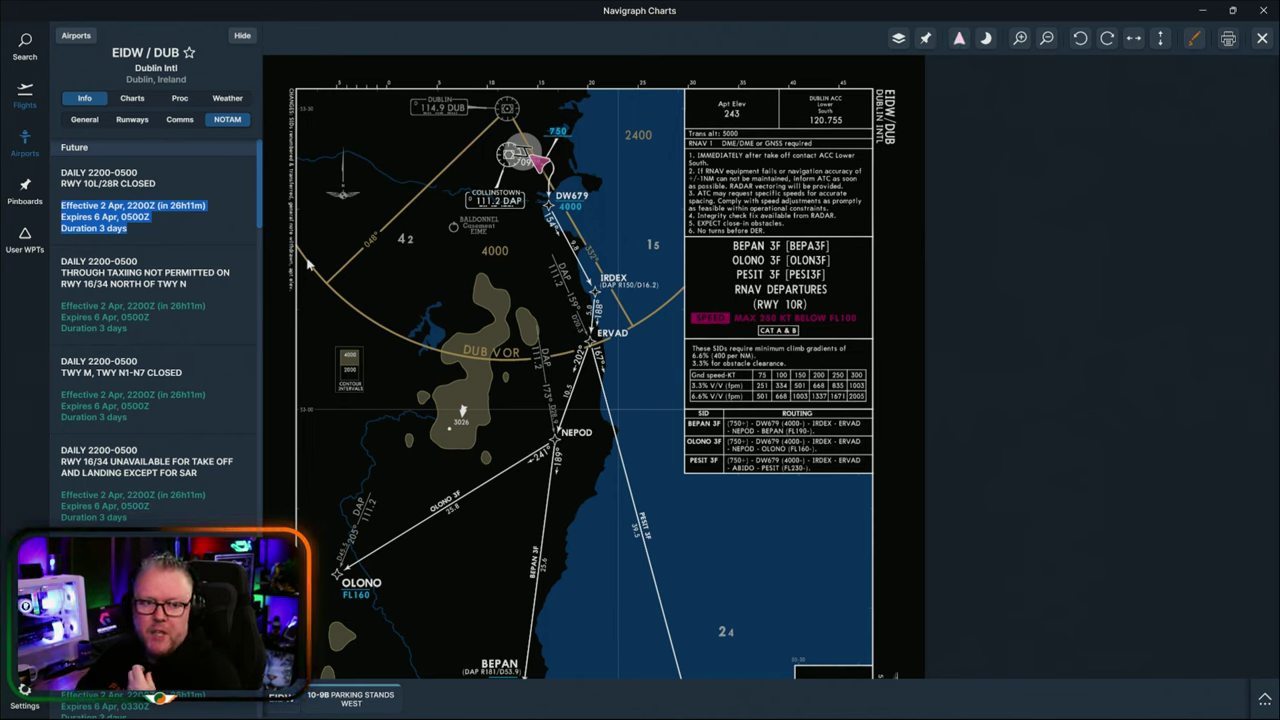
pyautogui.scroll(-1, 198, 332)
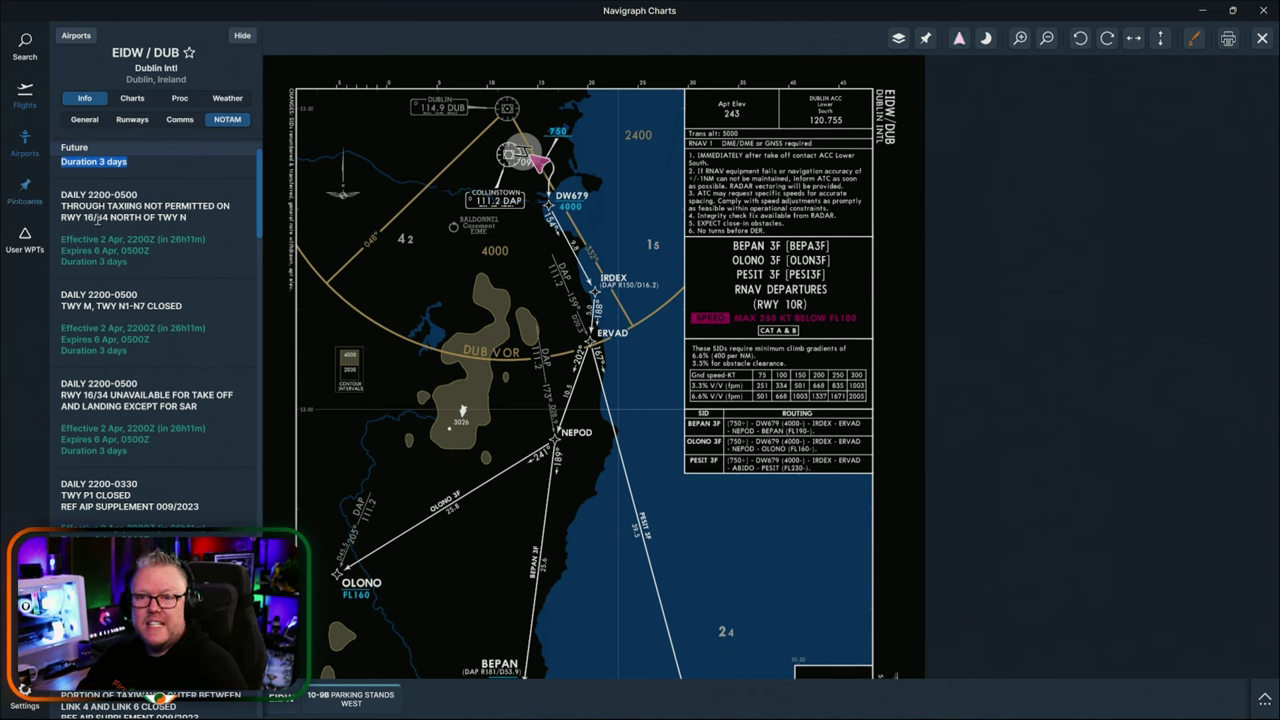
pyautogui.scroll(-7, 132, 382)
pyautogui.scroll(-4, 132, 382)
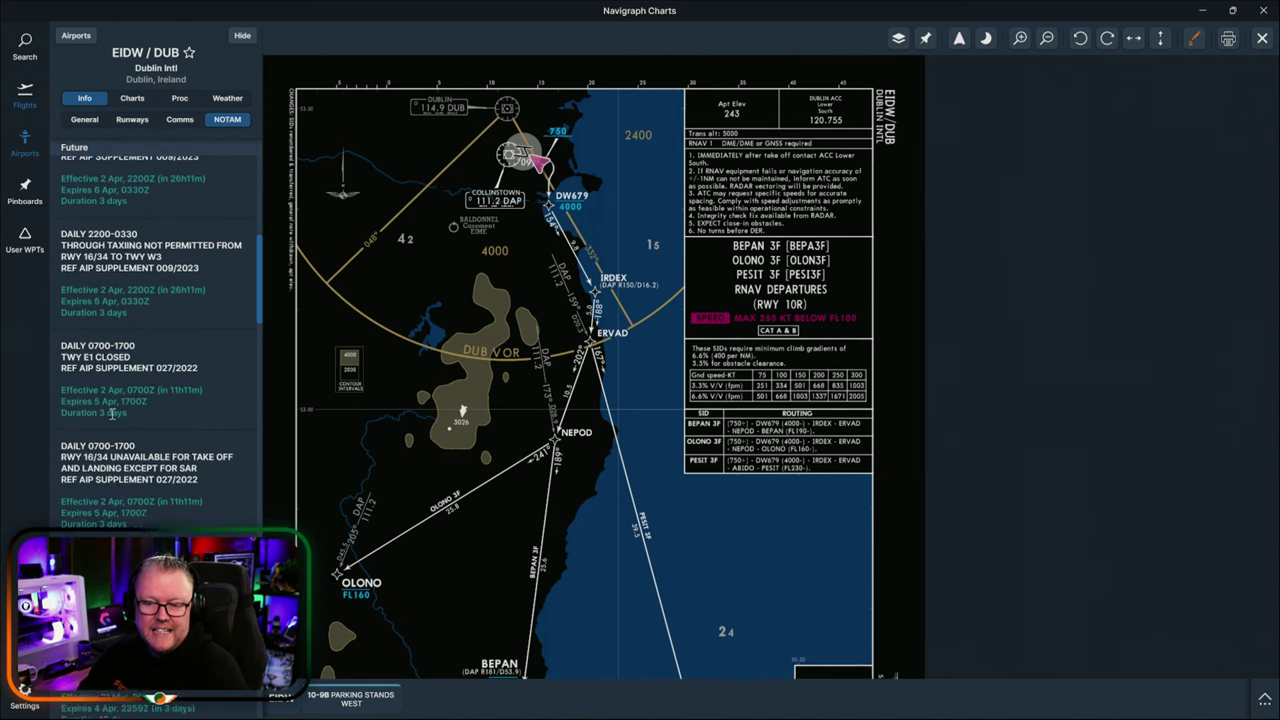
pyautogui.scroll(-3, 172, 428)
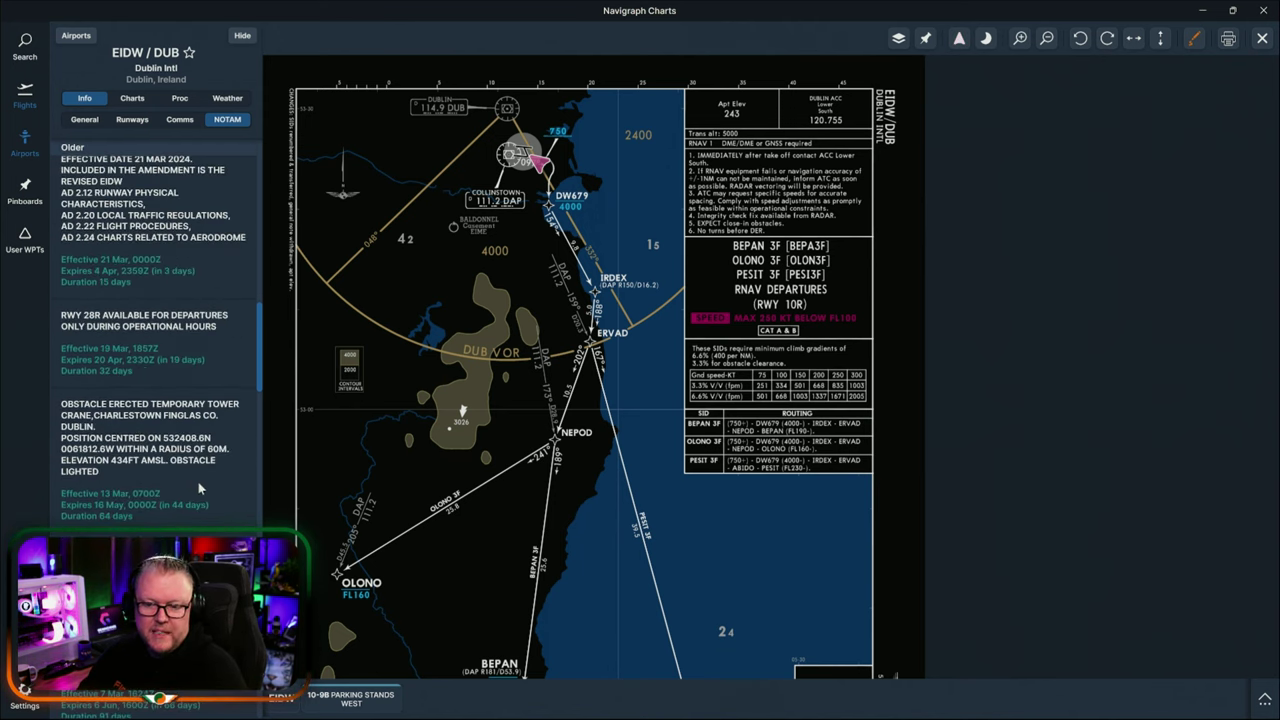
pyautogui.scroll(15, 197, 480)
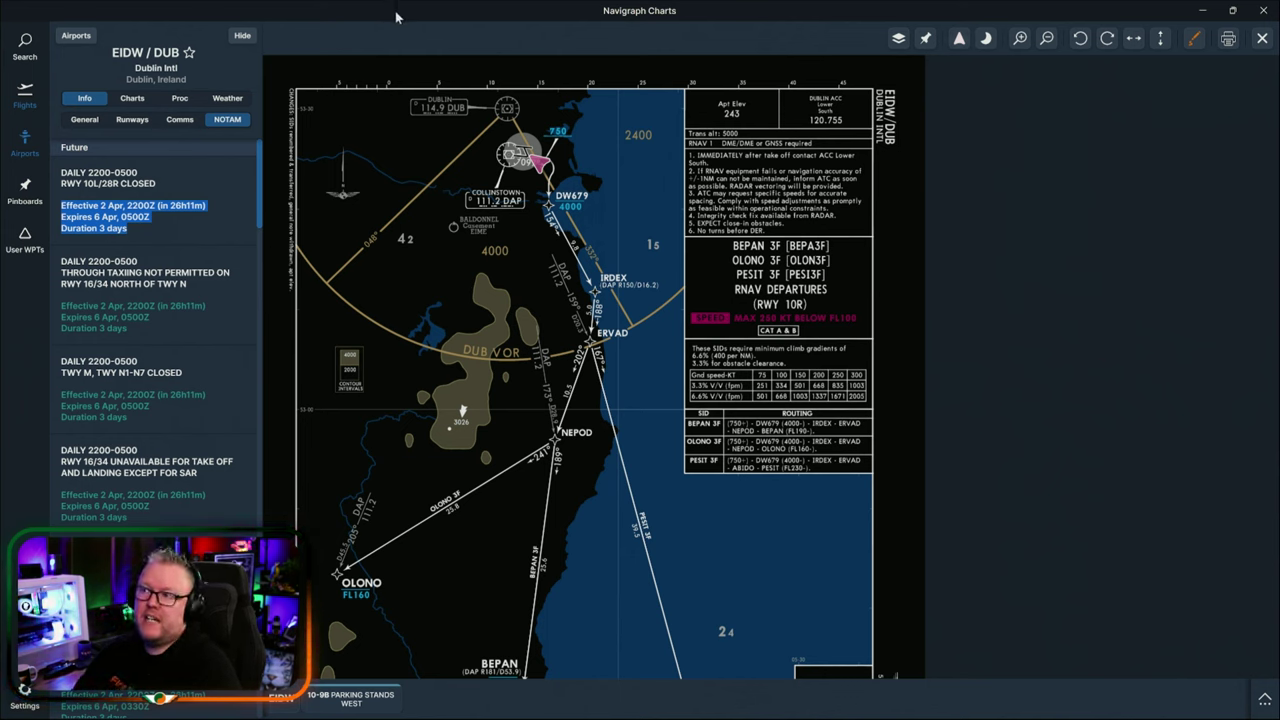
# Move the Navigraph Charts window off this screen and continue through the lesson page to the Estimated Time Off-Blocks (ETOB) section.
pyautogui.moveTo(397, 9); pyautogui.dragTo(1279, 486)
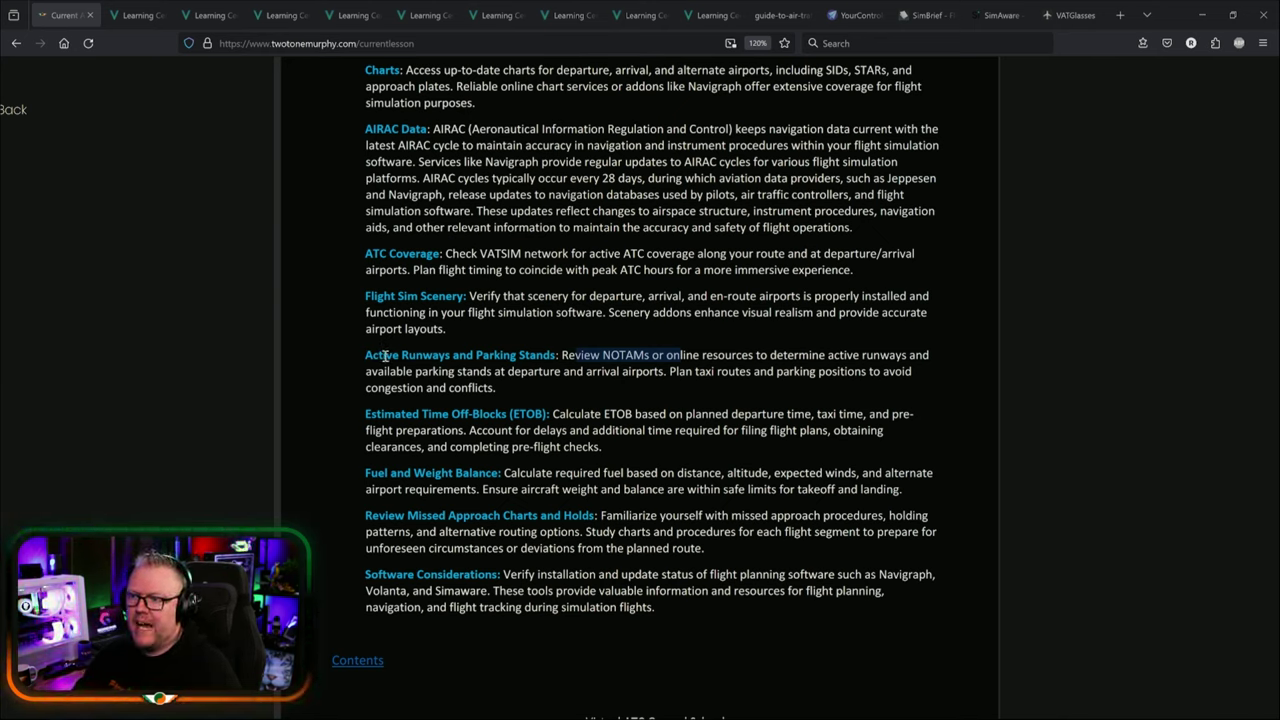
pyautogui.scroll(-1, 447, 368)
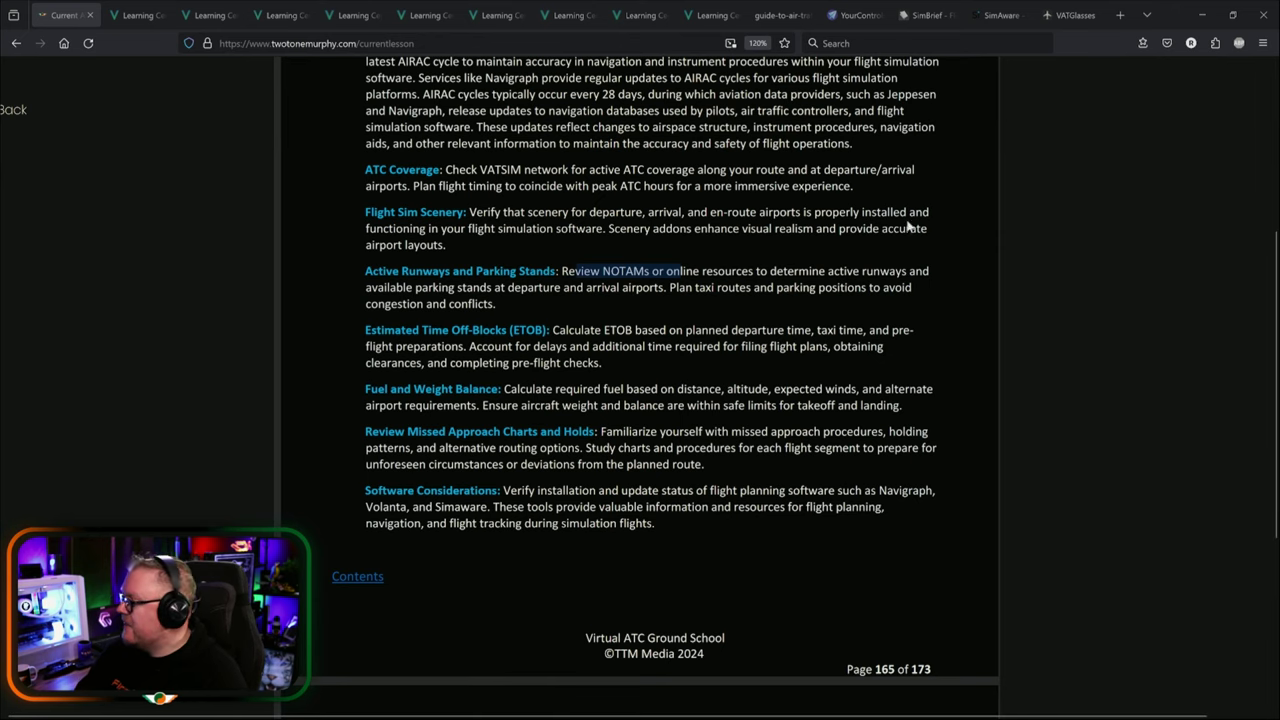
# Review the EIDW–EINN flight's selections, optional entries and route in SimBrief, and return to the lesson page.
pyautogui.click(935, 12)
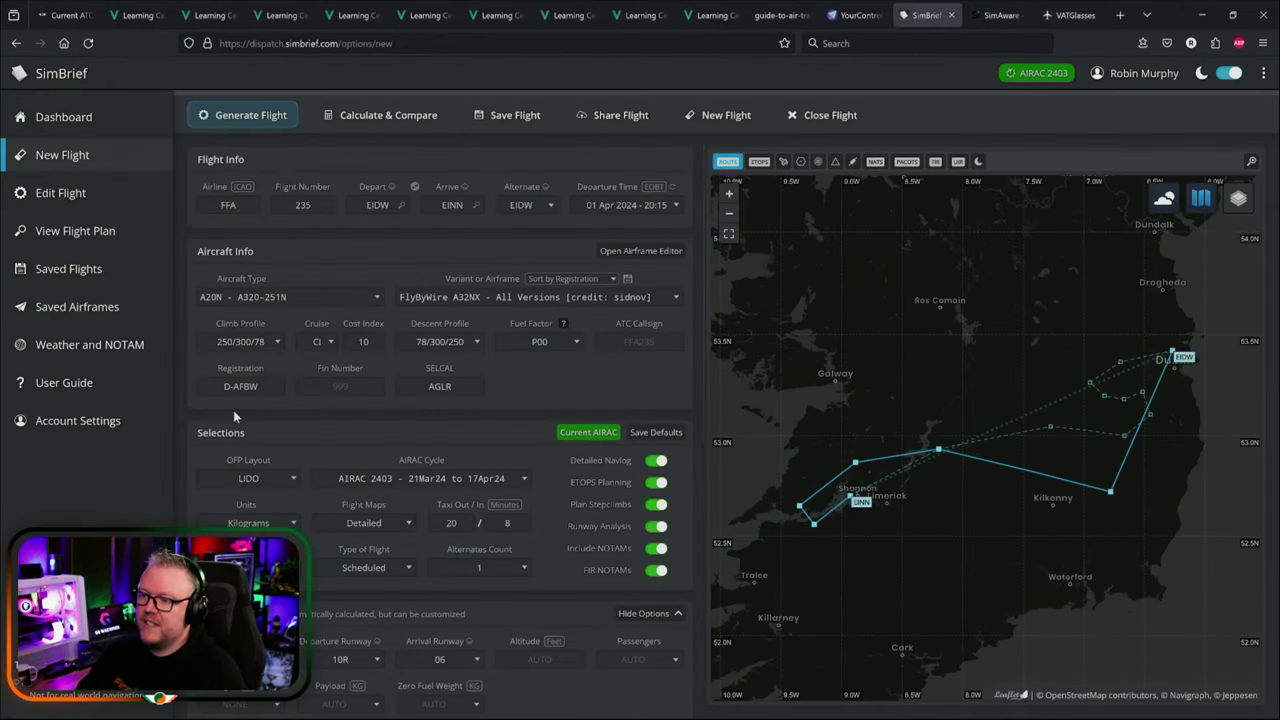
pyautogui.scroll(-5, 323, 352)
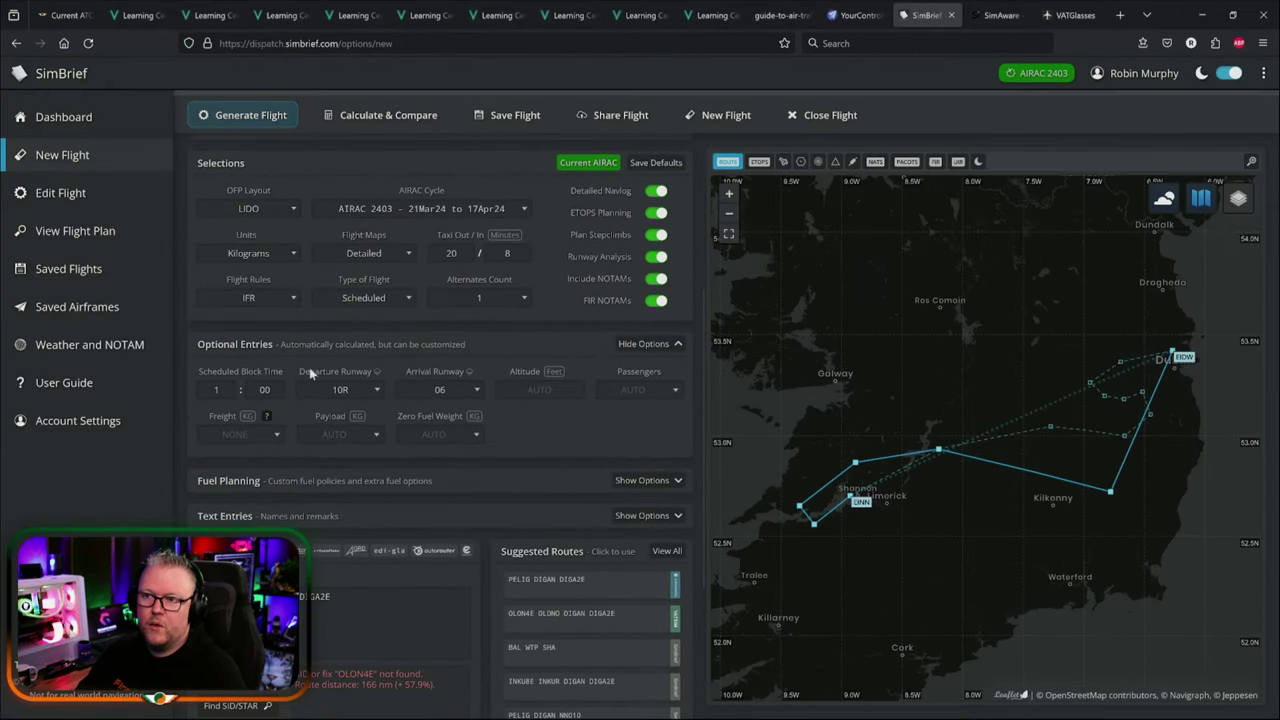
pyautogui.scroll(3, 250, 456)
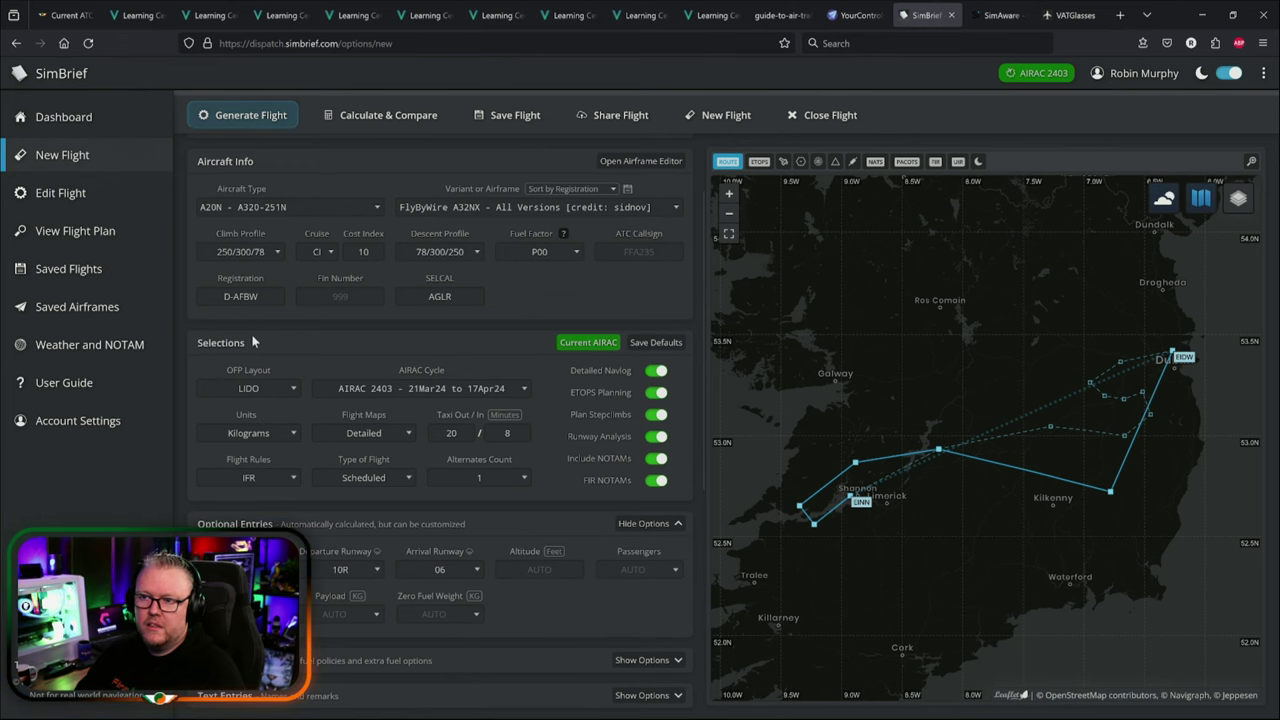
pyautogui.scroll(-4, 304, 336)
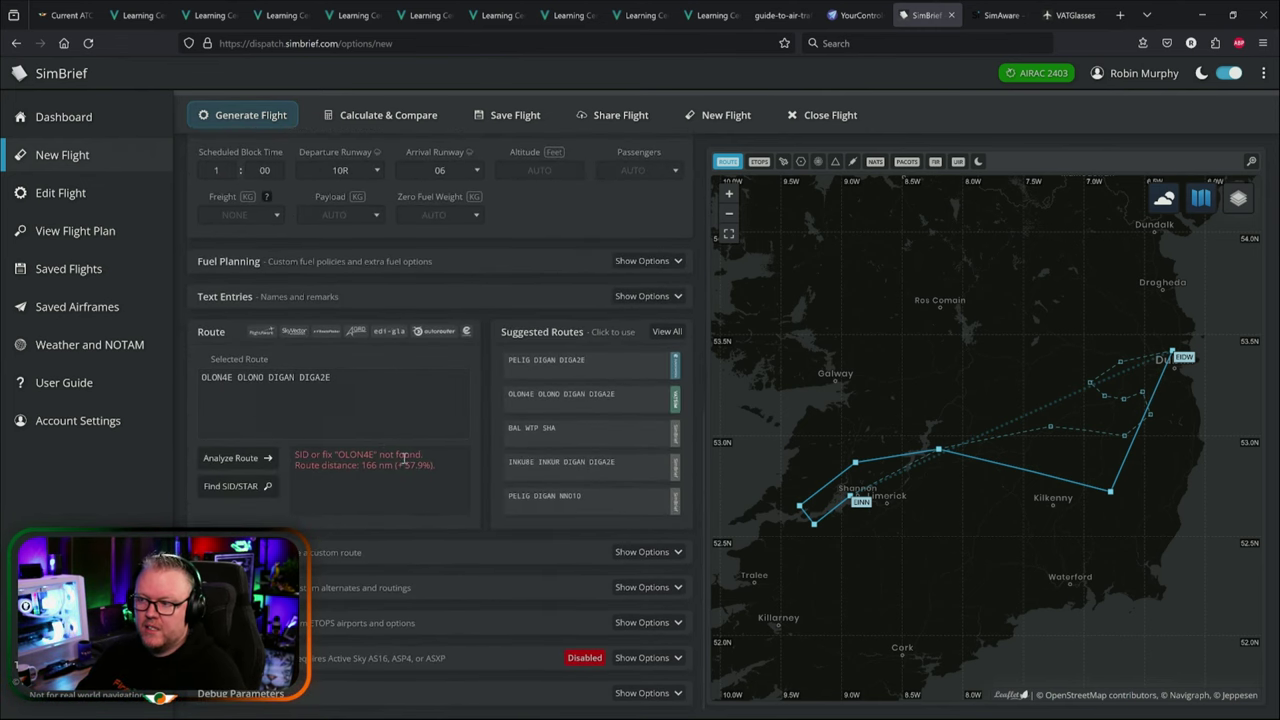
pyautogui.scroll(5, 480, 470)
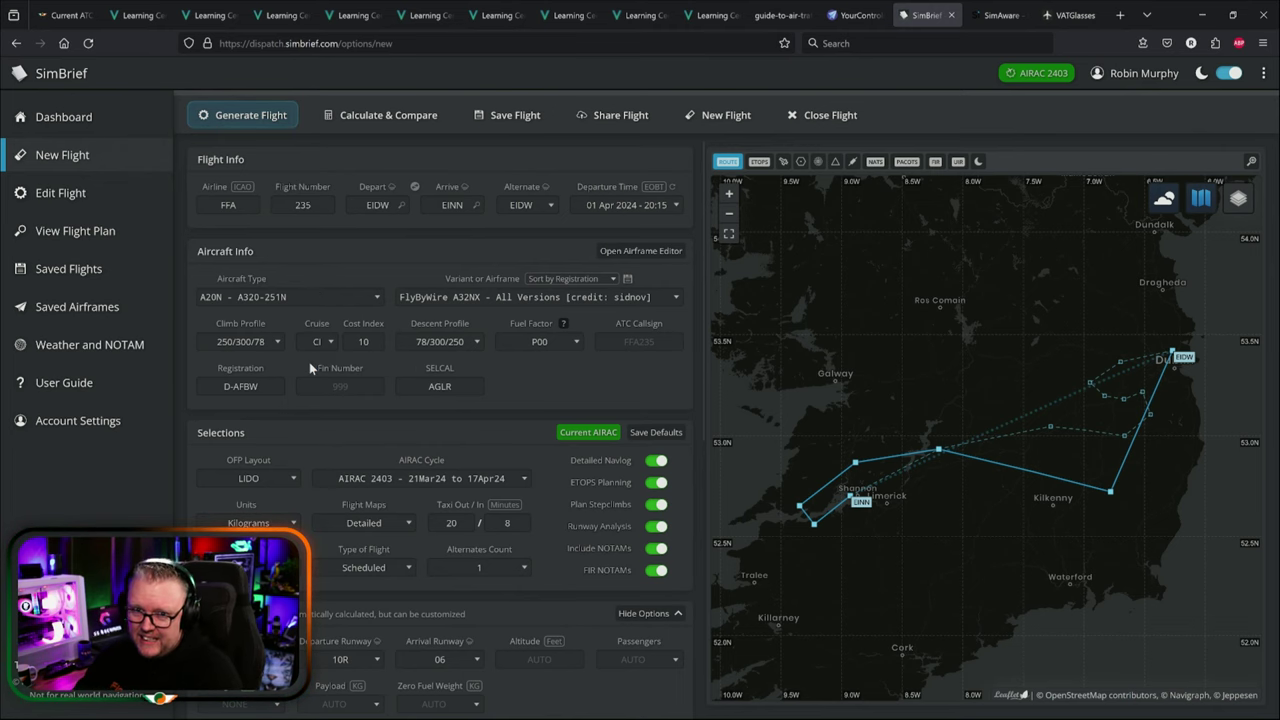
pyautogui.scroll(-3, 243, 406)
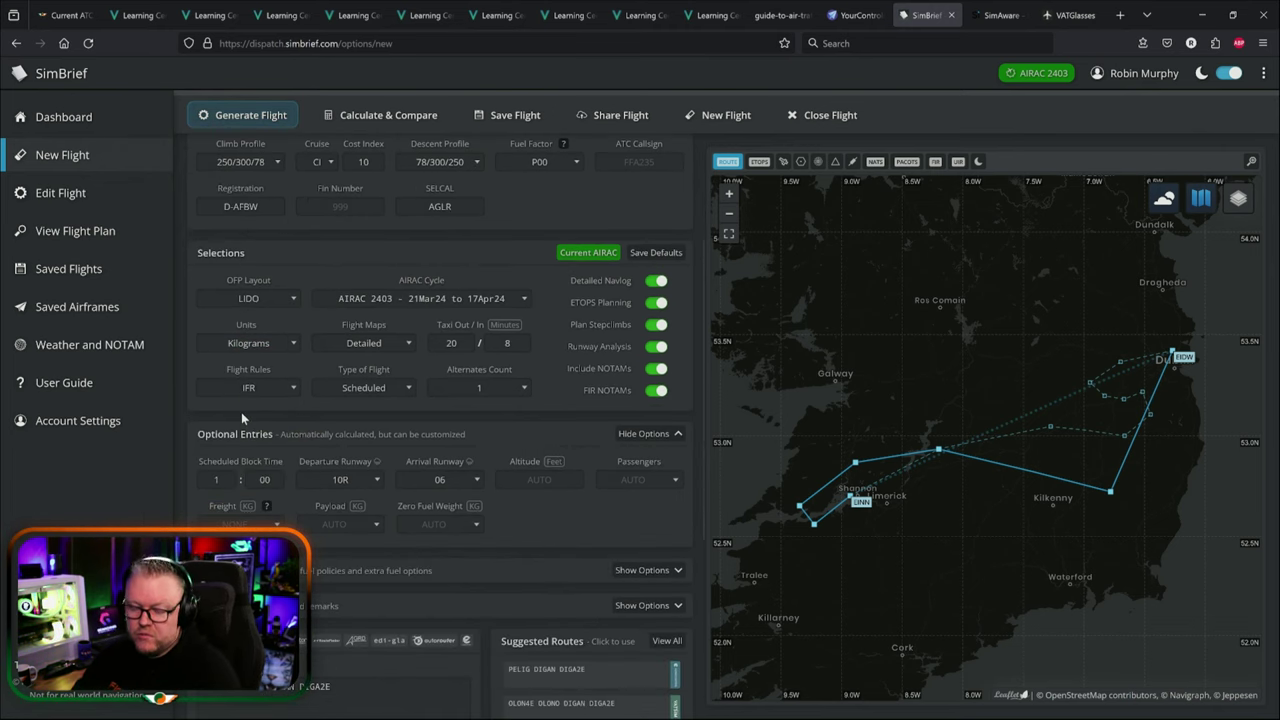
pyautogui.scroll(-5, 245, 420)
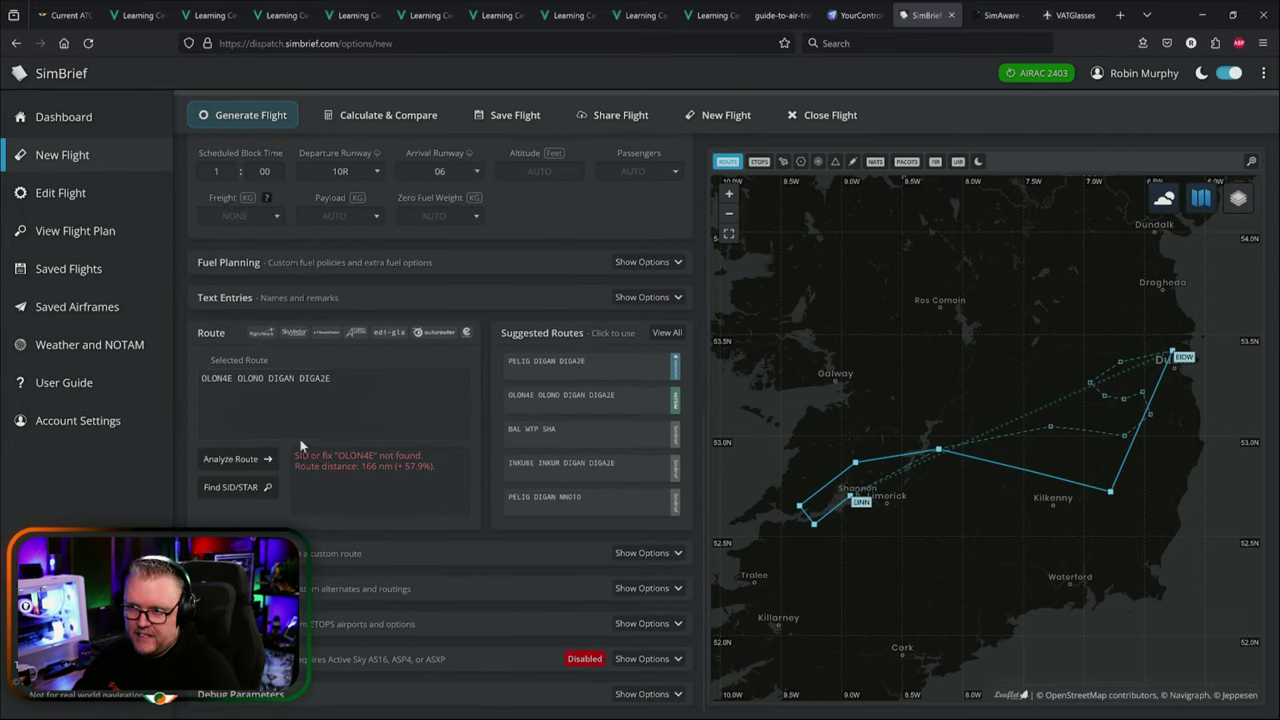
pyautogui.scroll(6, 340, 523)
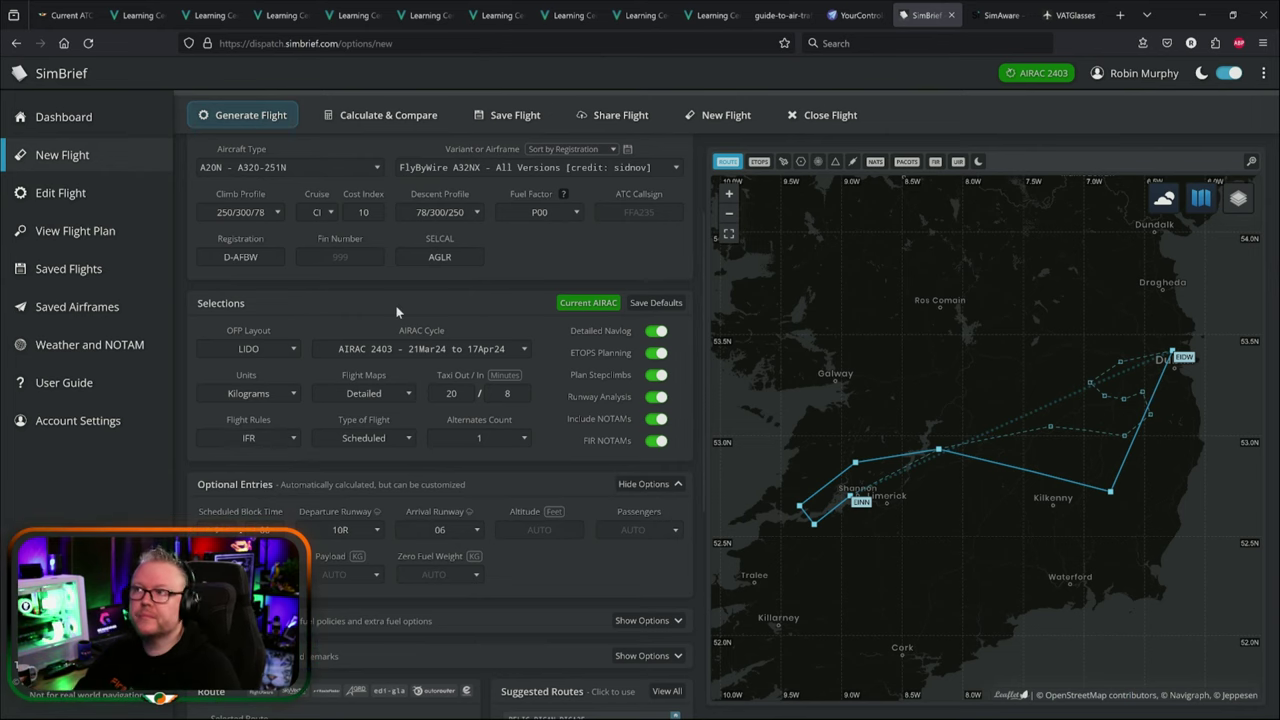
pyautogui.click(65, 15)
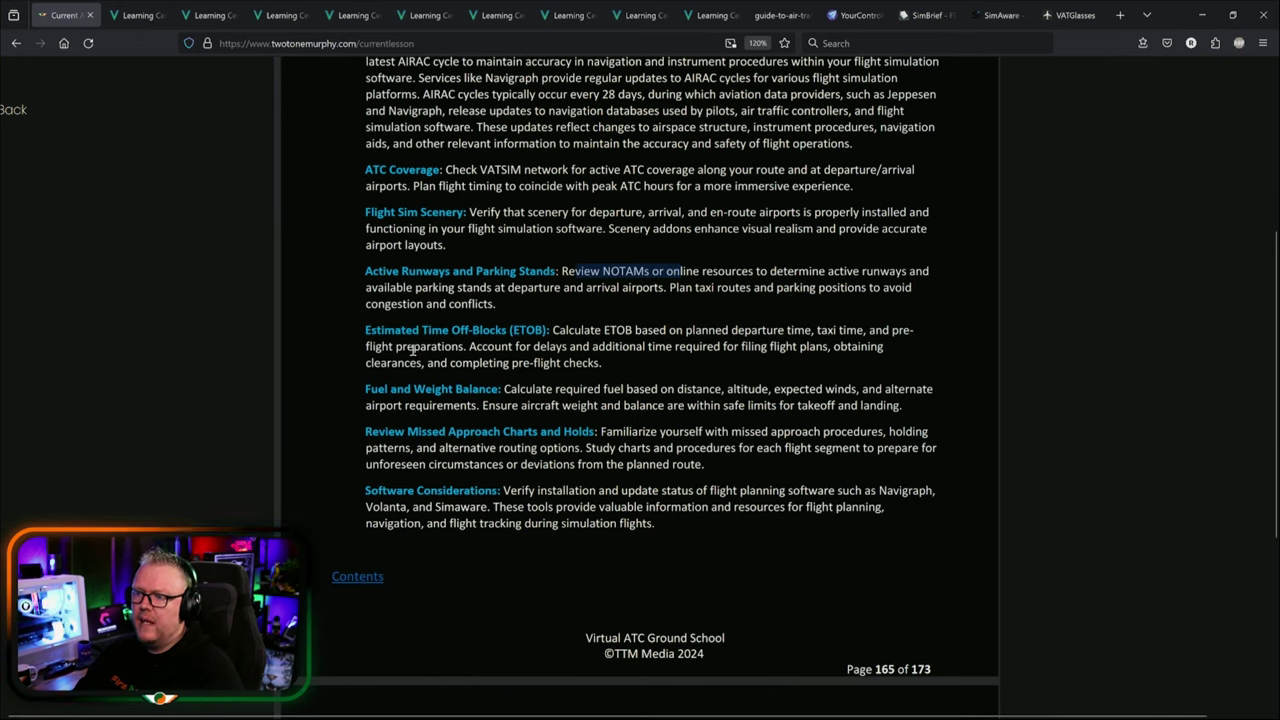
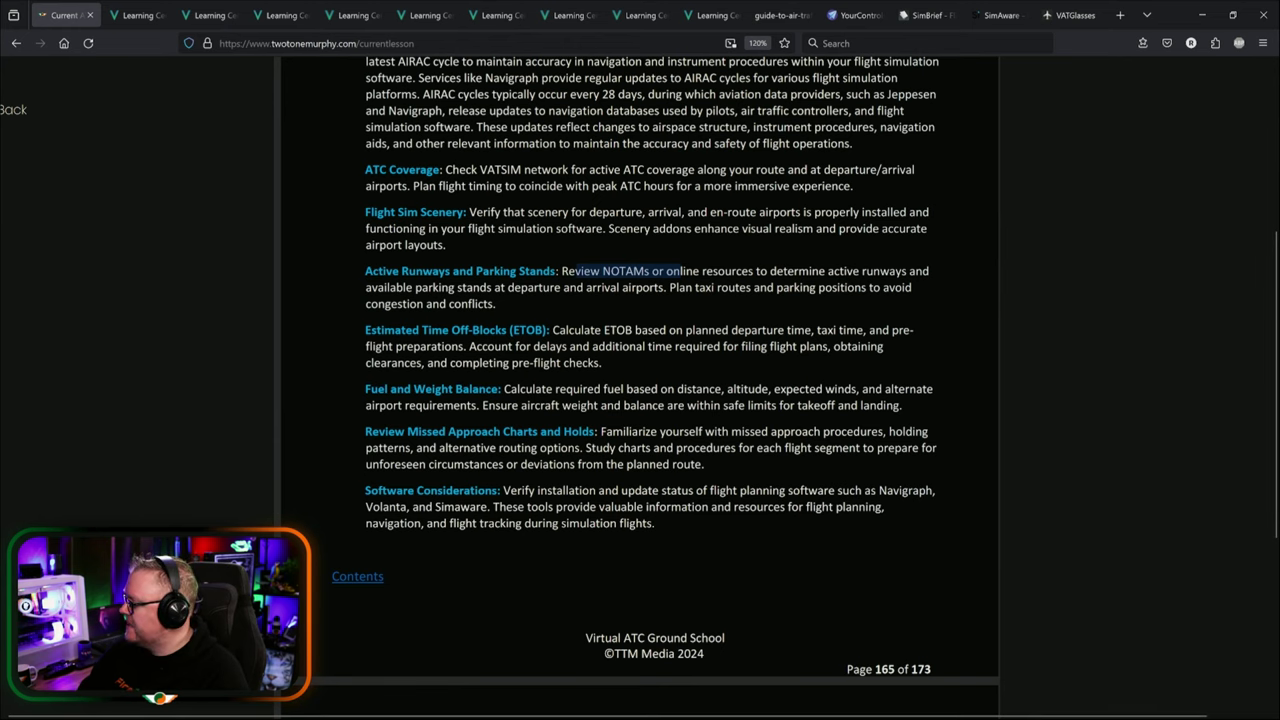
# Bring the Navigraph Charts window back, close the Dublin RWY 10R departure chart and frame Ireland on the map.
pyautogui.moveTo(1279, 400); pyautogui.dragTo(540, 217)
pyautogui.doubleClick(540, 215)
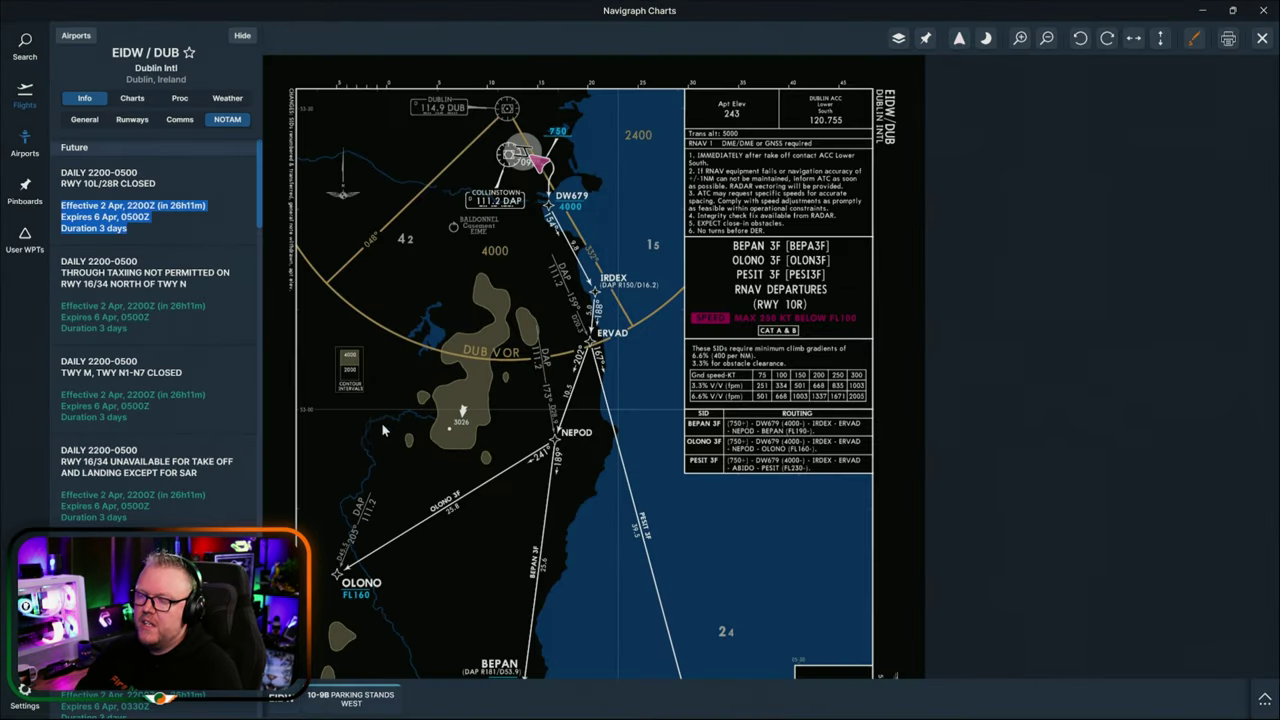
pyautogui.click(1262, 38)
pyautogui.scroll(-5, 530, 440)
pyautogui.scroll(3, 317, 531)
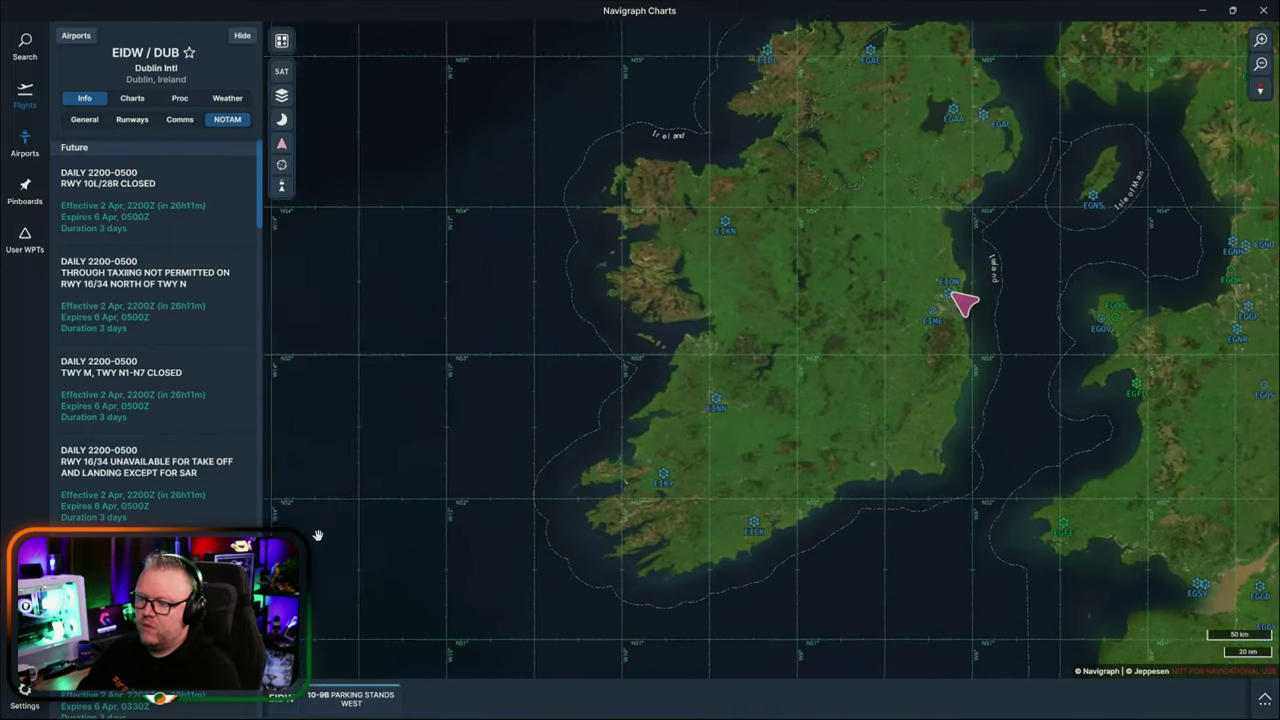
pyautogui.scroll(-1, 566, 398)
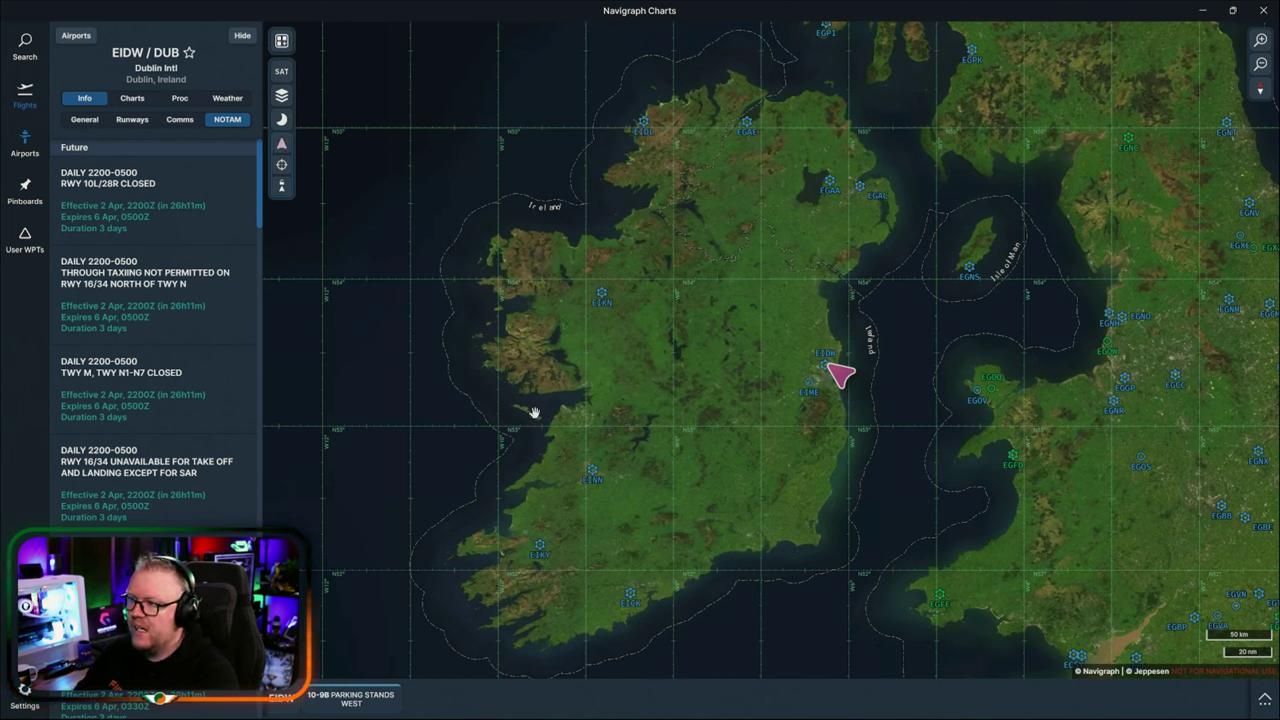
# Switch to SimAware in the browser and check the controller and ATIS details for Shannon Airport (EINN).
pyautogui.moveTo(110, 712)
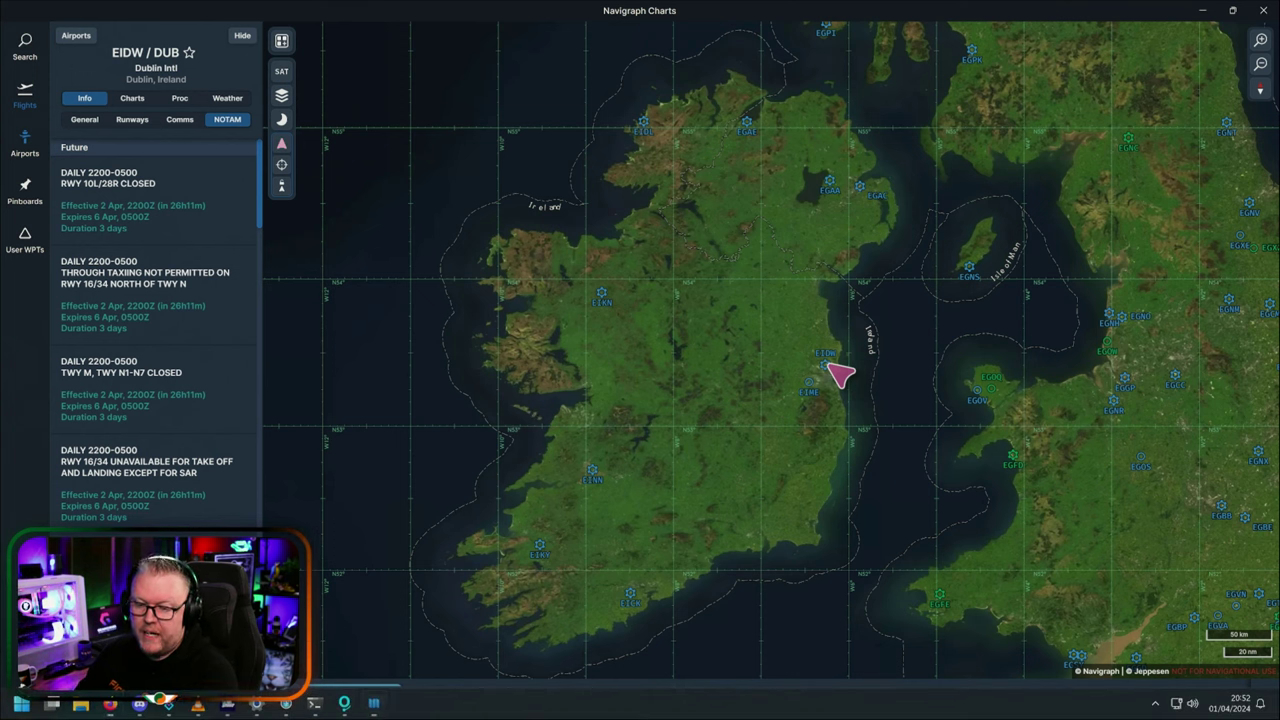
pyautogui.click(110, 706)
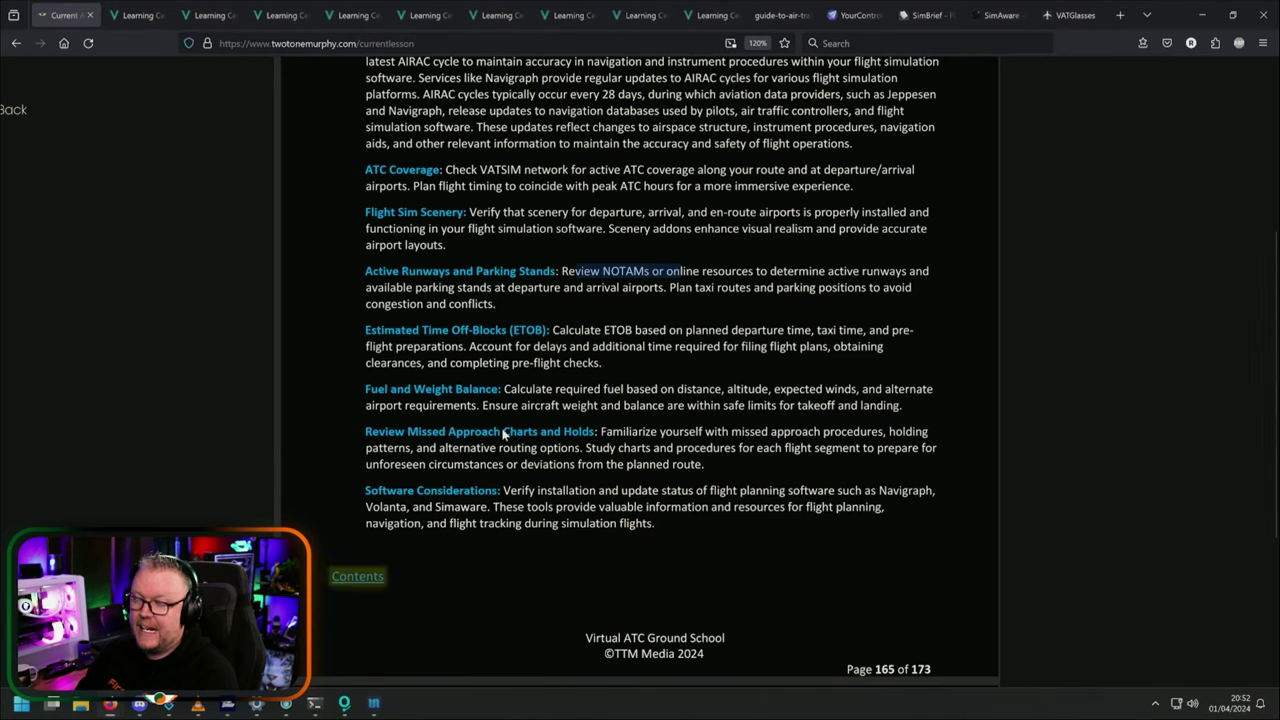
pyautogui.click(995, 15)
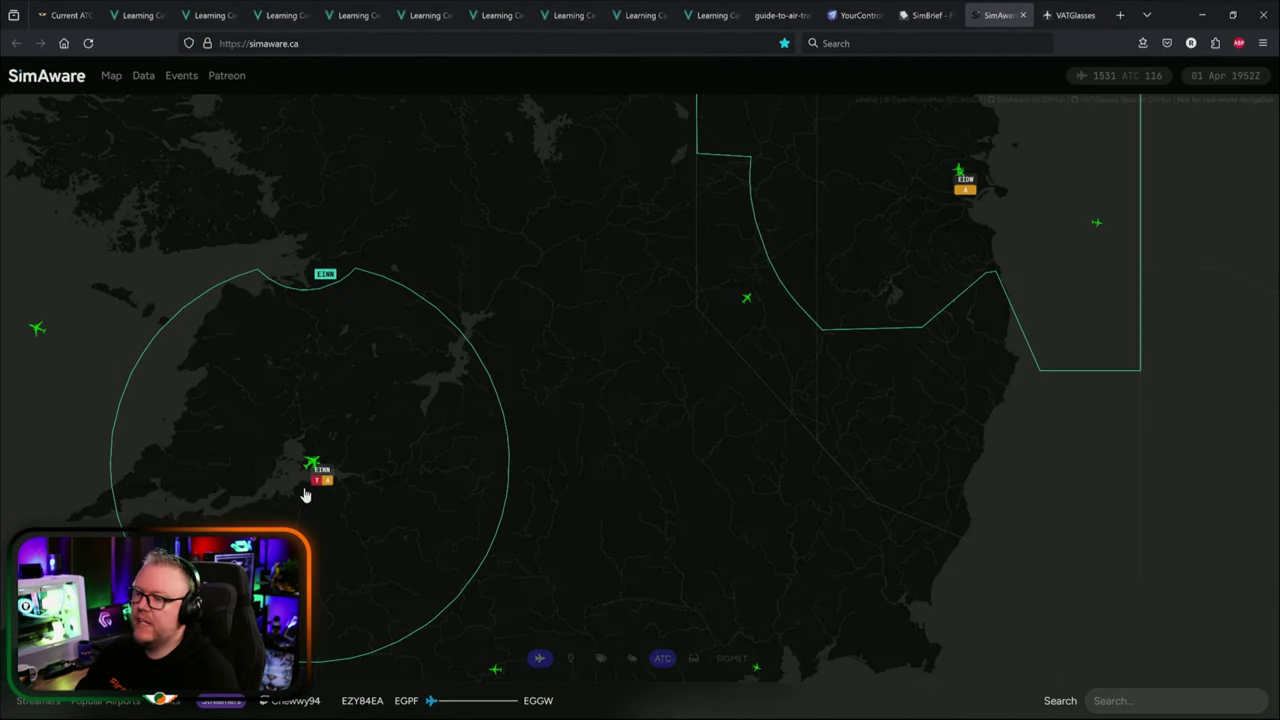
pyautogui.moveTo(318, 485)
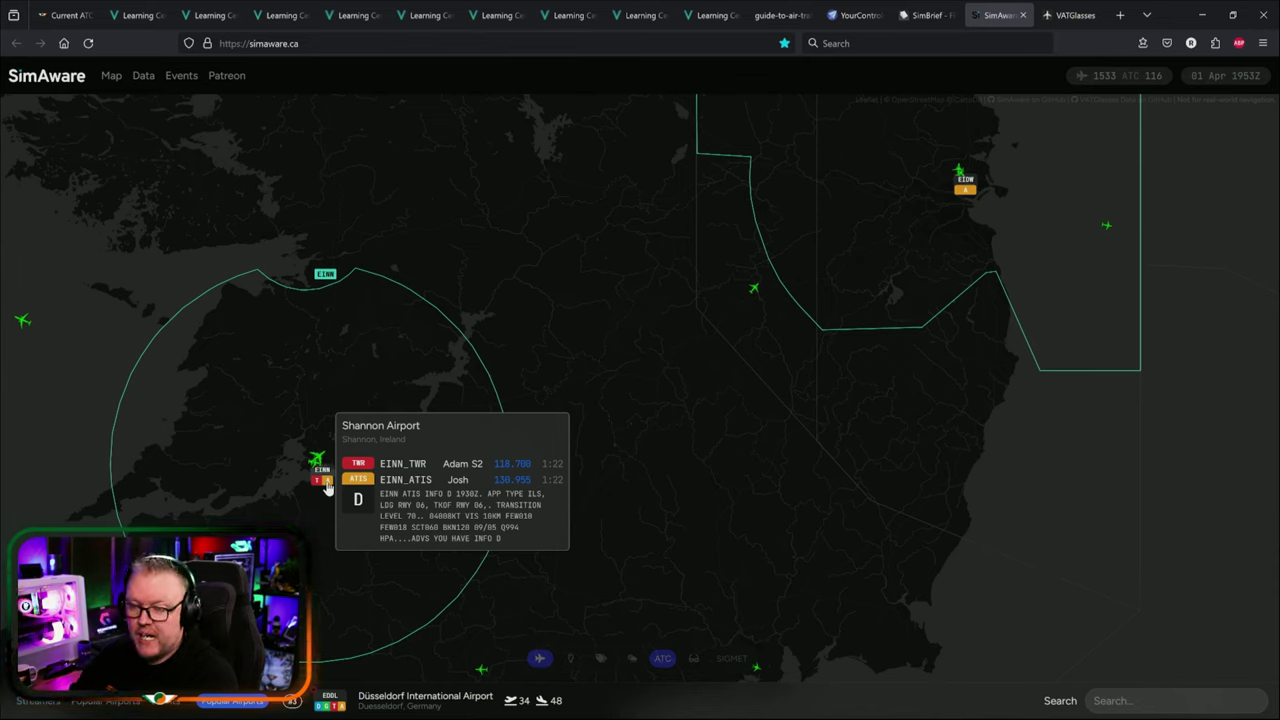
# Switch back to Navigraph Charts and open the METAR for Shannon Intl (EINN).
pyautogui.click(256, 707)
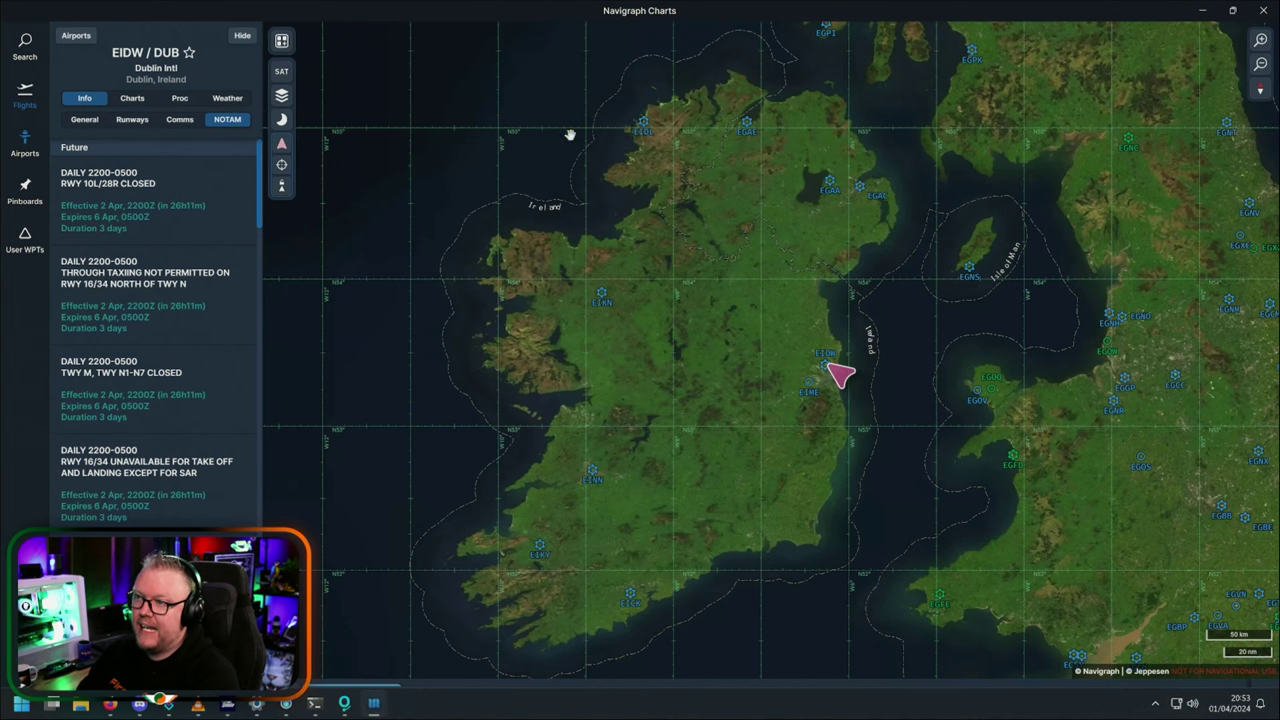
pyautogui.click(25, 95)
pyautogui.click(25, 140)
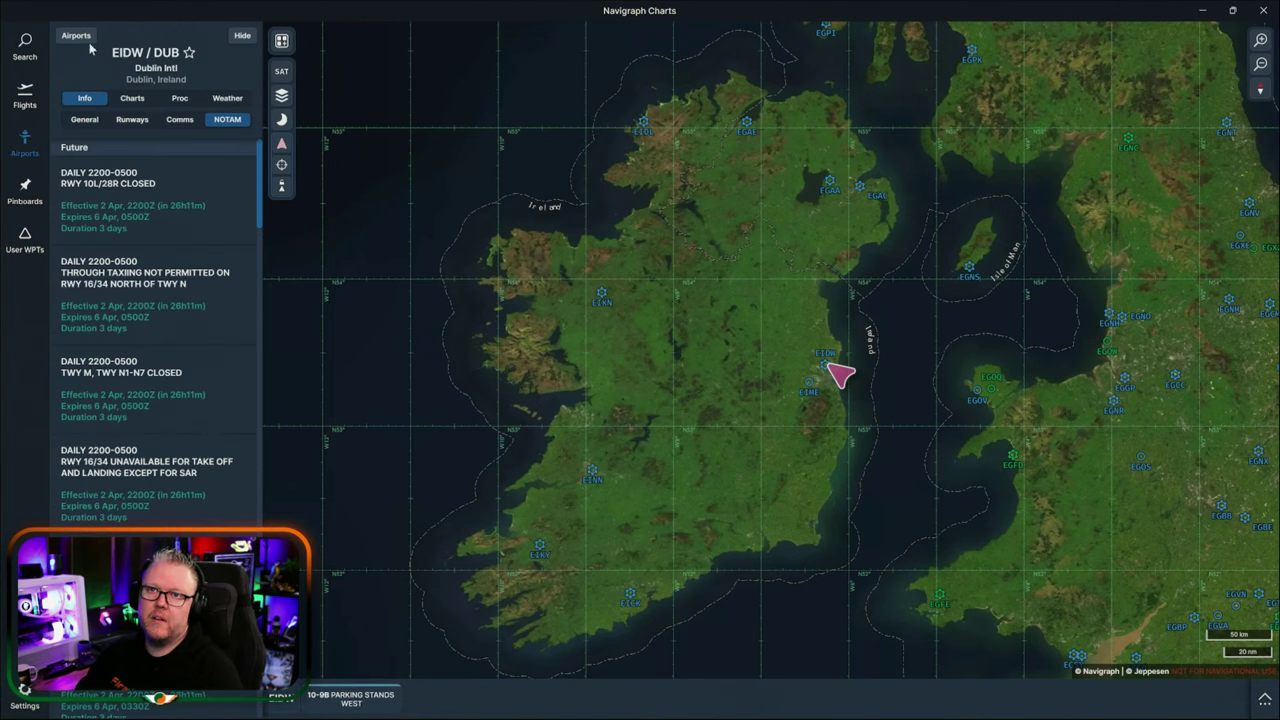
pyautogui.click(57, 35)
pyautogui.click(152, 186)
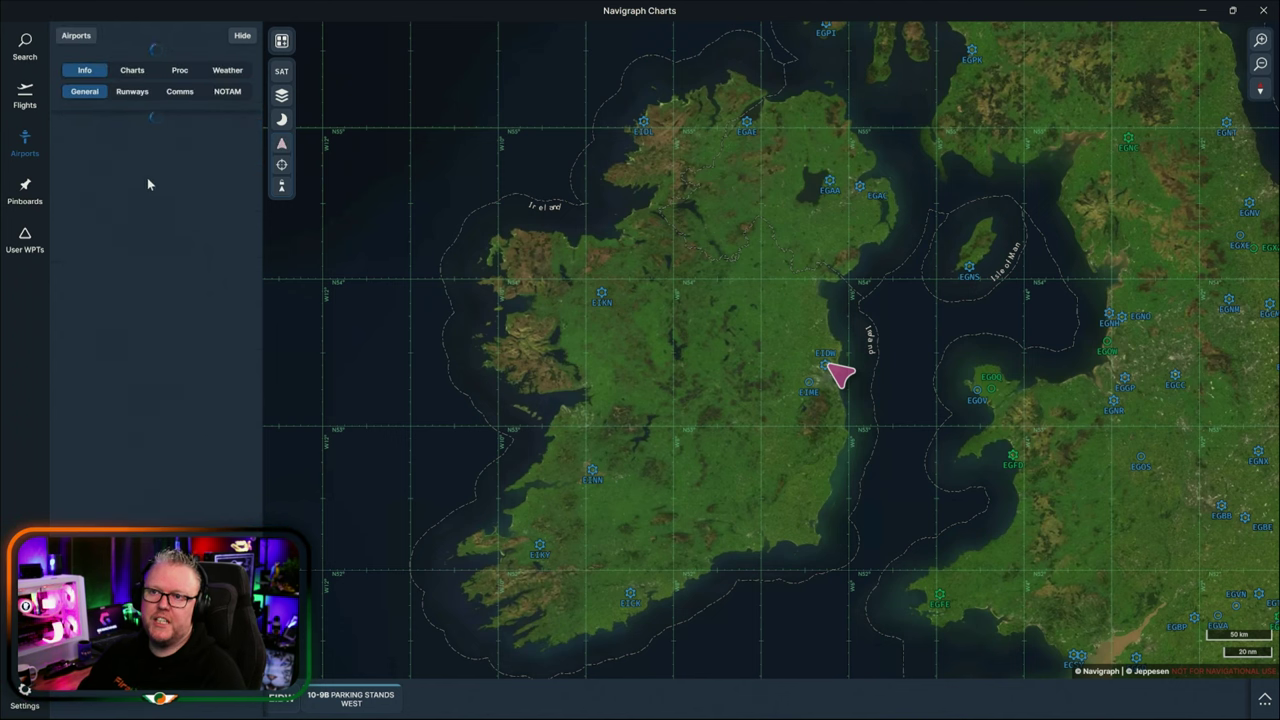
pyautogui.click(230, 99)
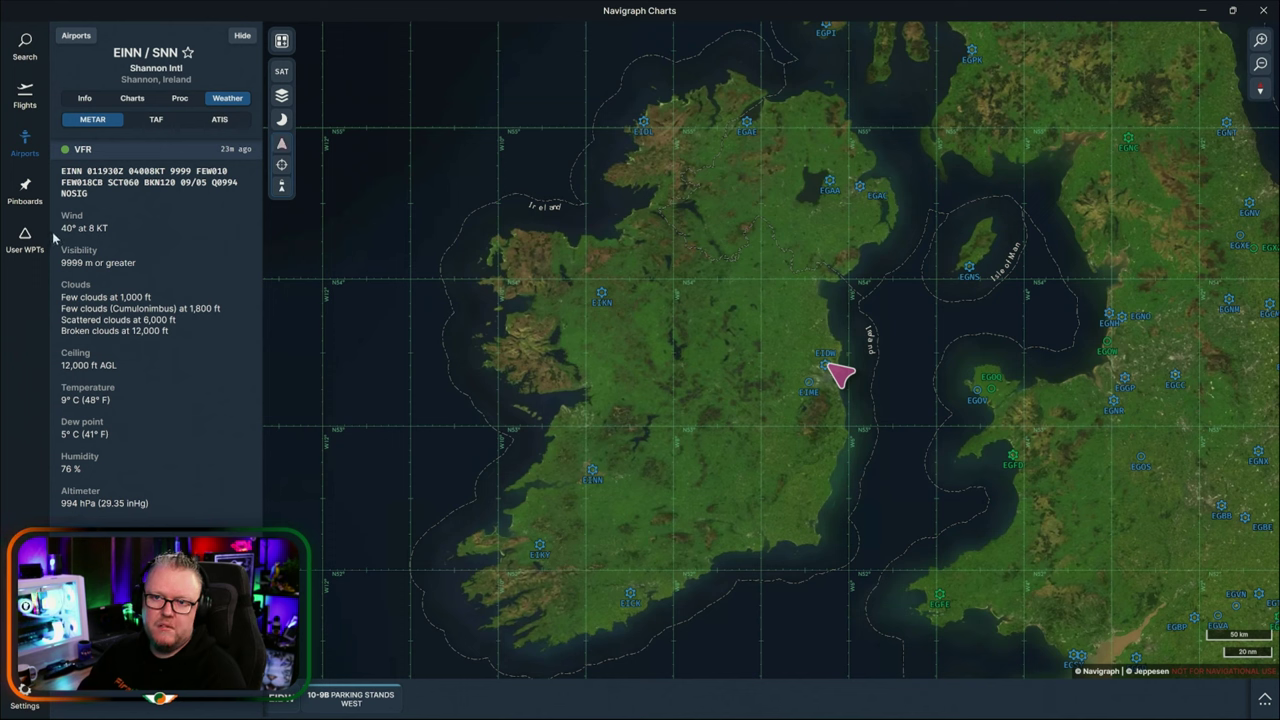
# Open the Shannon TAF, highlight its TEMPO groups one after another and read through the decoded forecast.
pyautogui.click(160, 126)
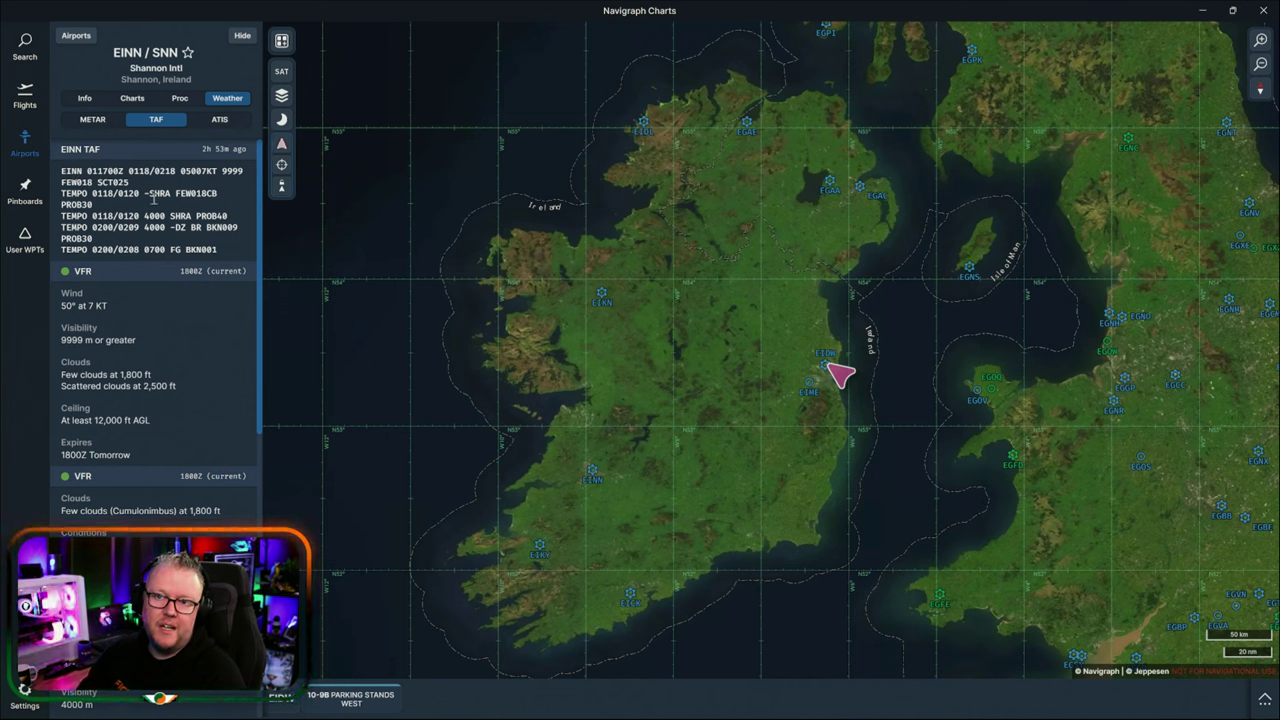
pyautogui.moveTo(92, 193); pyautogui.dragTo(219, 196)
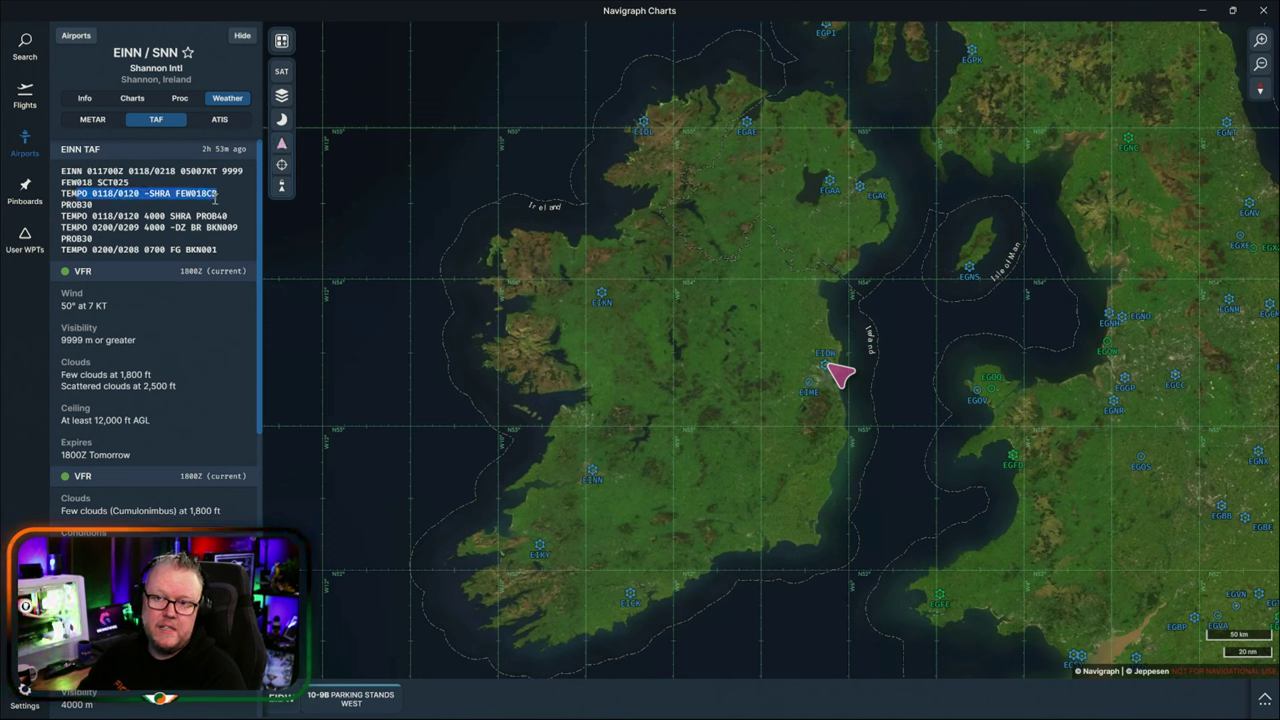
pyautogui.moveTo(102, 216); pyautogui.dragTo(222, 221)
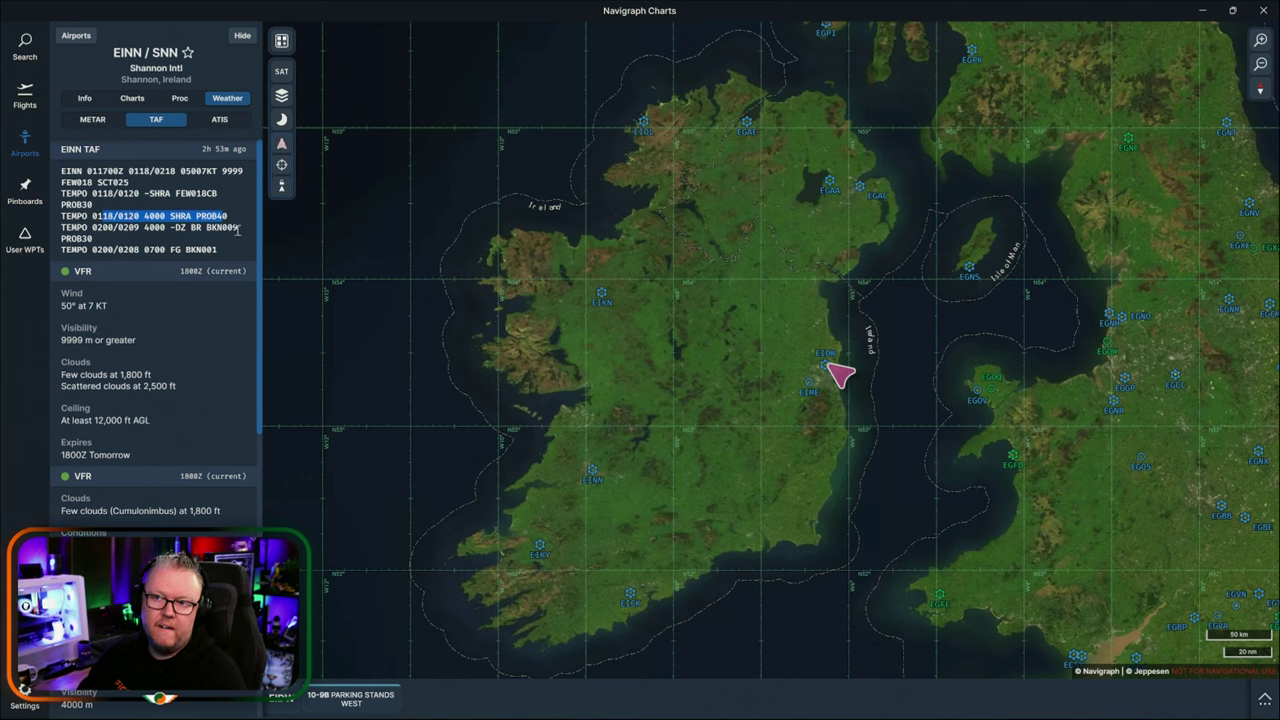
pyautogui.moveTo(226, 228); pyautogui.dragTo(146, 232)
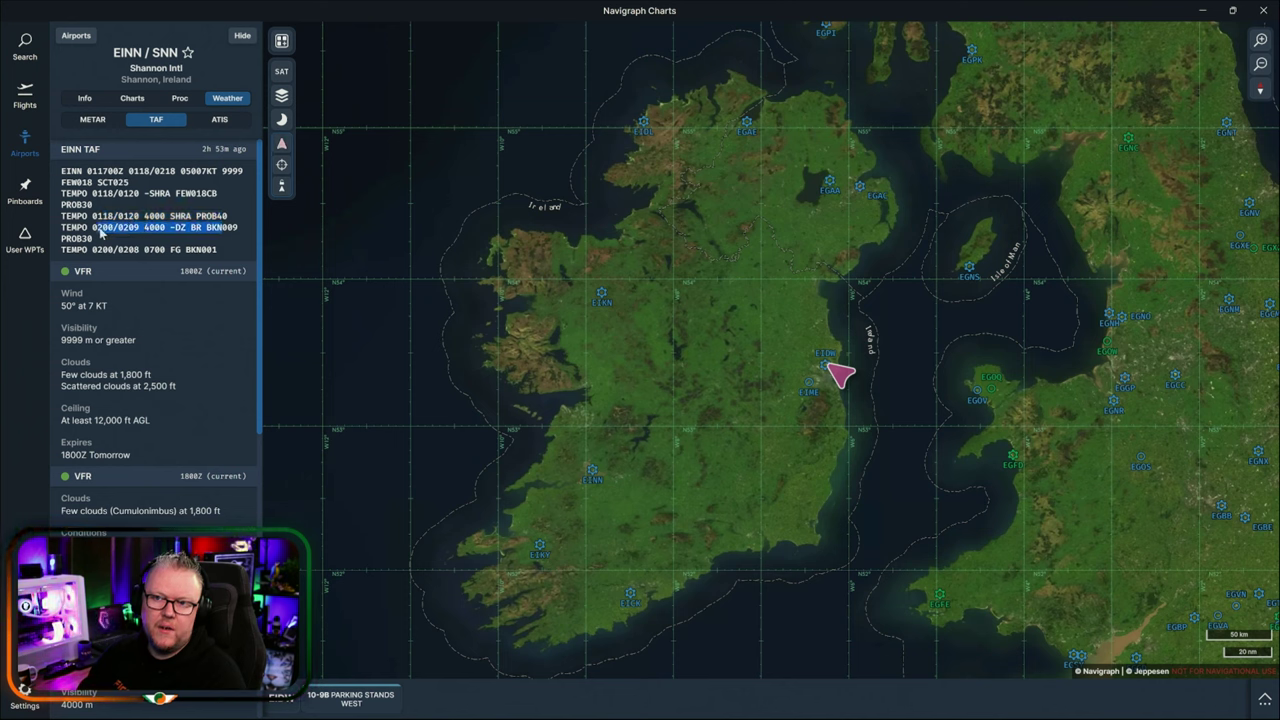
pyautogui.scroll(-1, 158, 313)
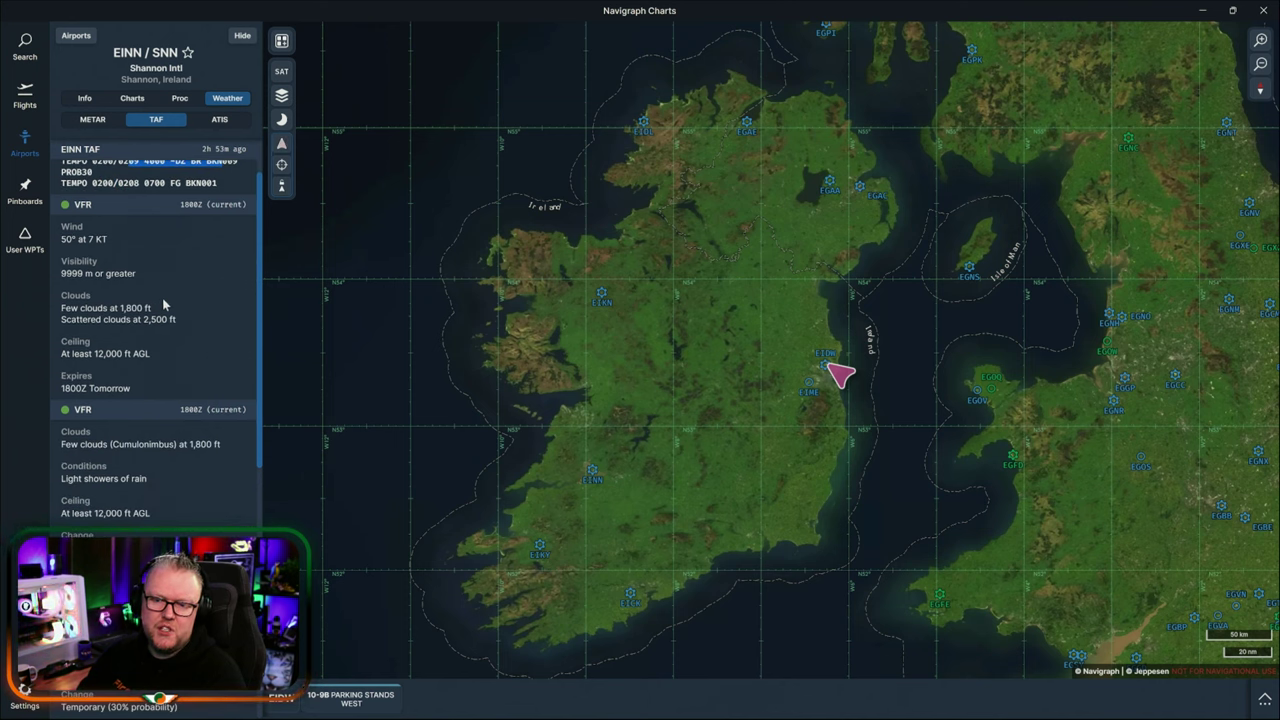
pyautogui.scroll(1, 160, 307)
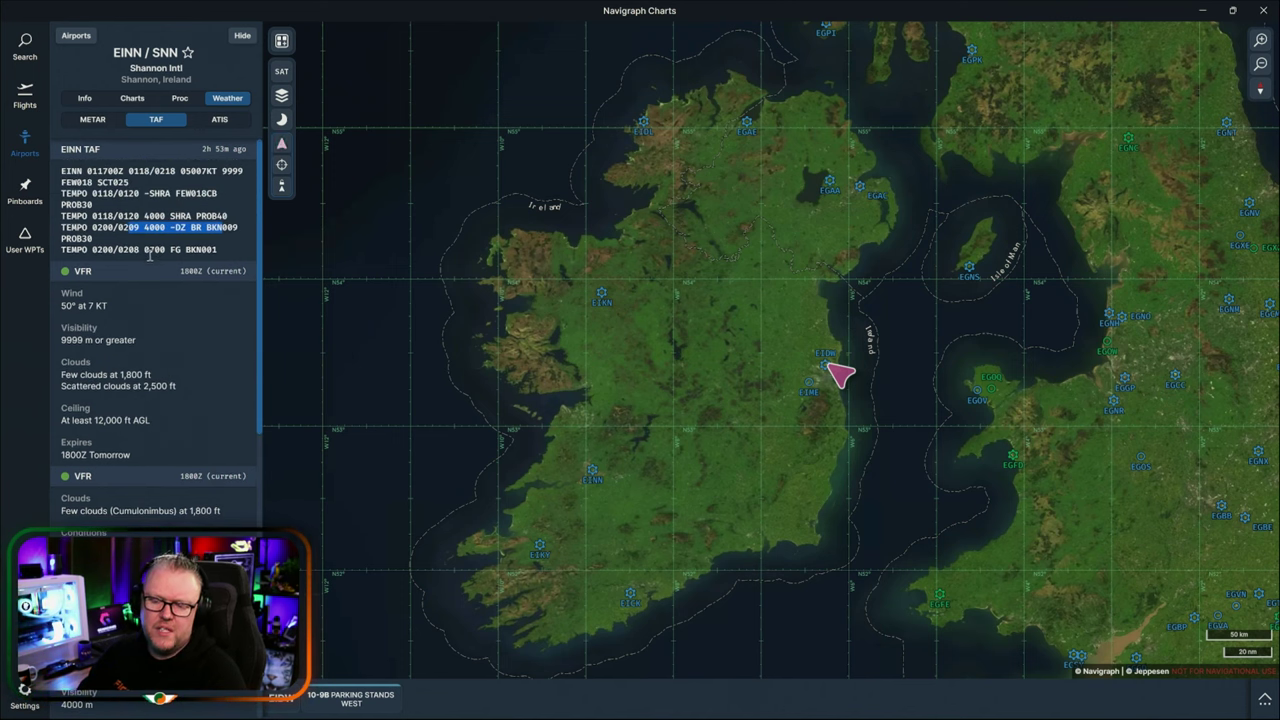
pyautogui.scroll(-4, 150, 262)
pyautogui.scroll(3, 164, 325)
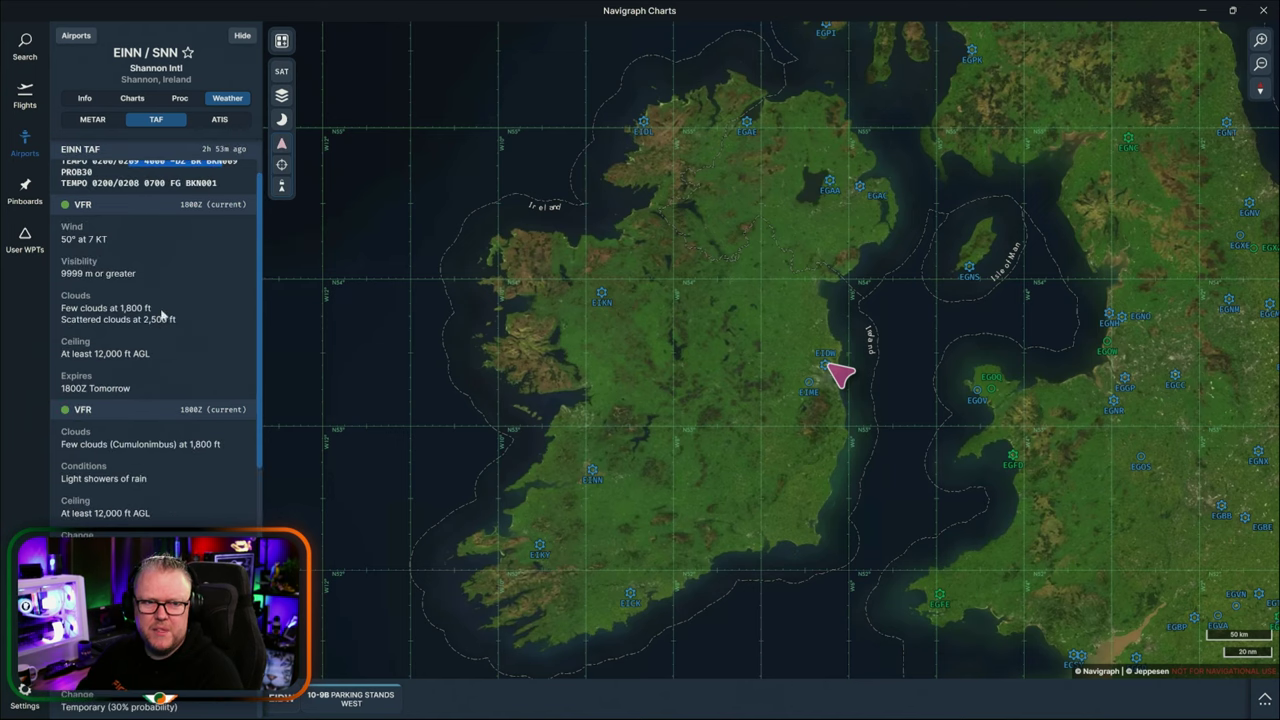
# Switch back to the browser and open a new blank tab.
pyautogui.moveTo(375, 712)
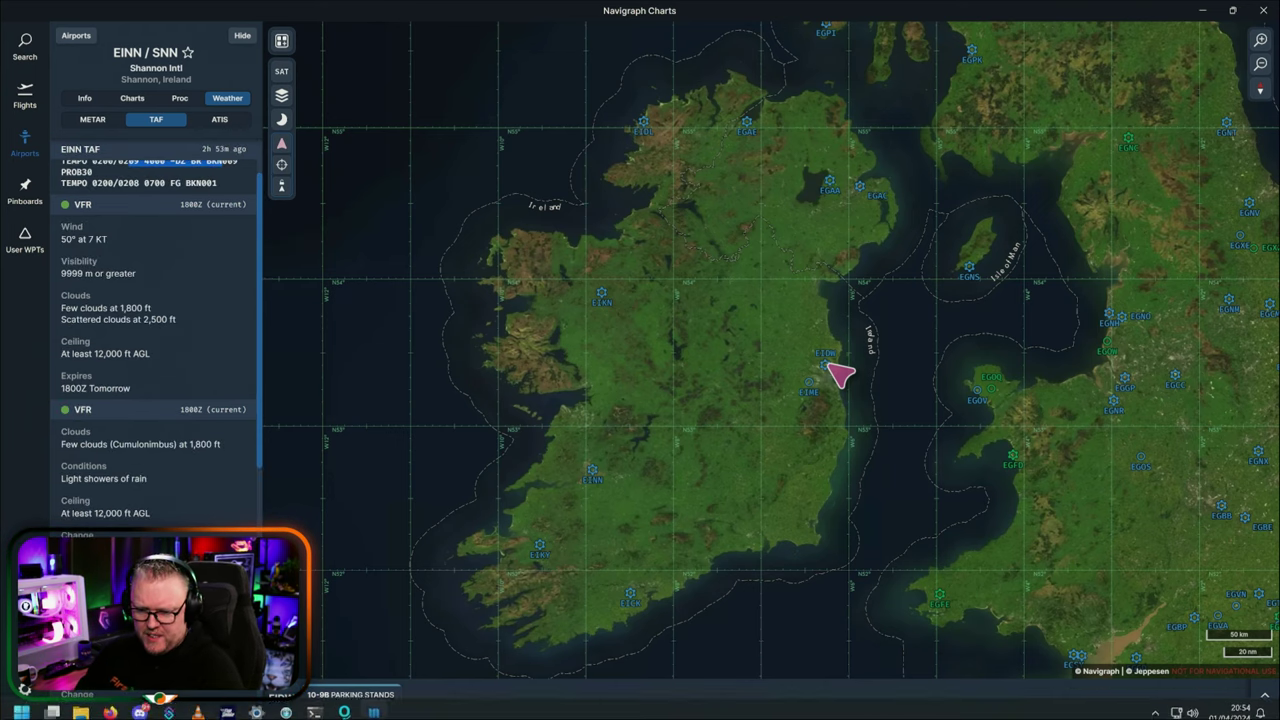
pyautogui.click(373, 703)
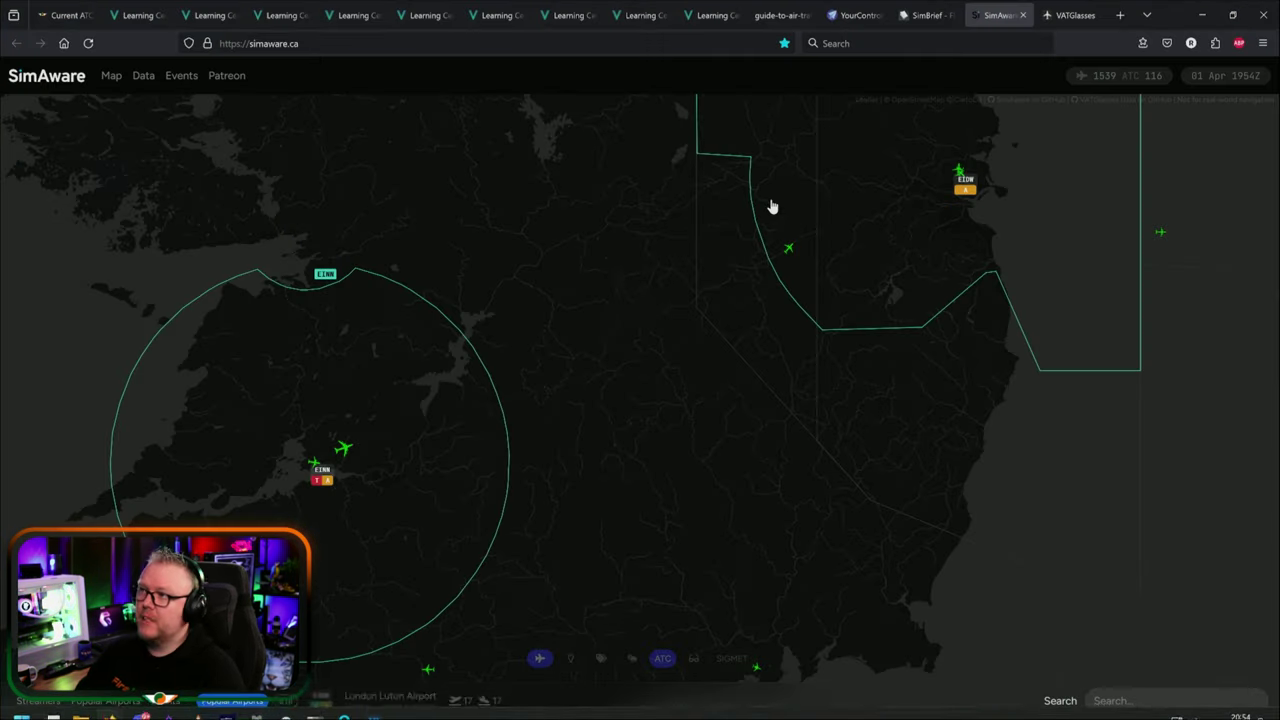
pyautogui.click(1120, 15)
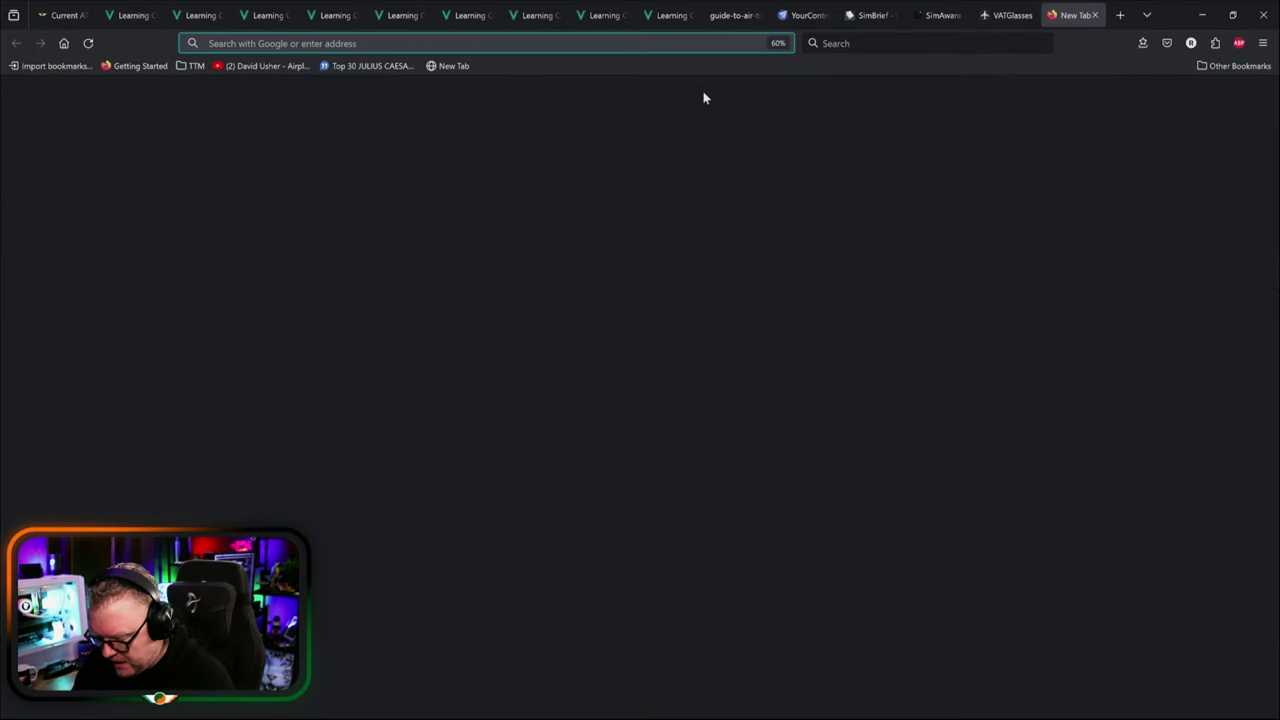
# Open the Ventusky weather map and display the wind speed layer.
pyautogui.write('ventu')
pyautogui.press('Return')
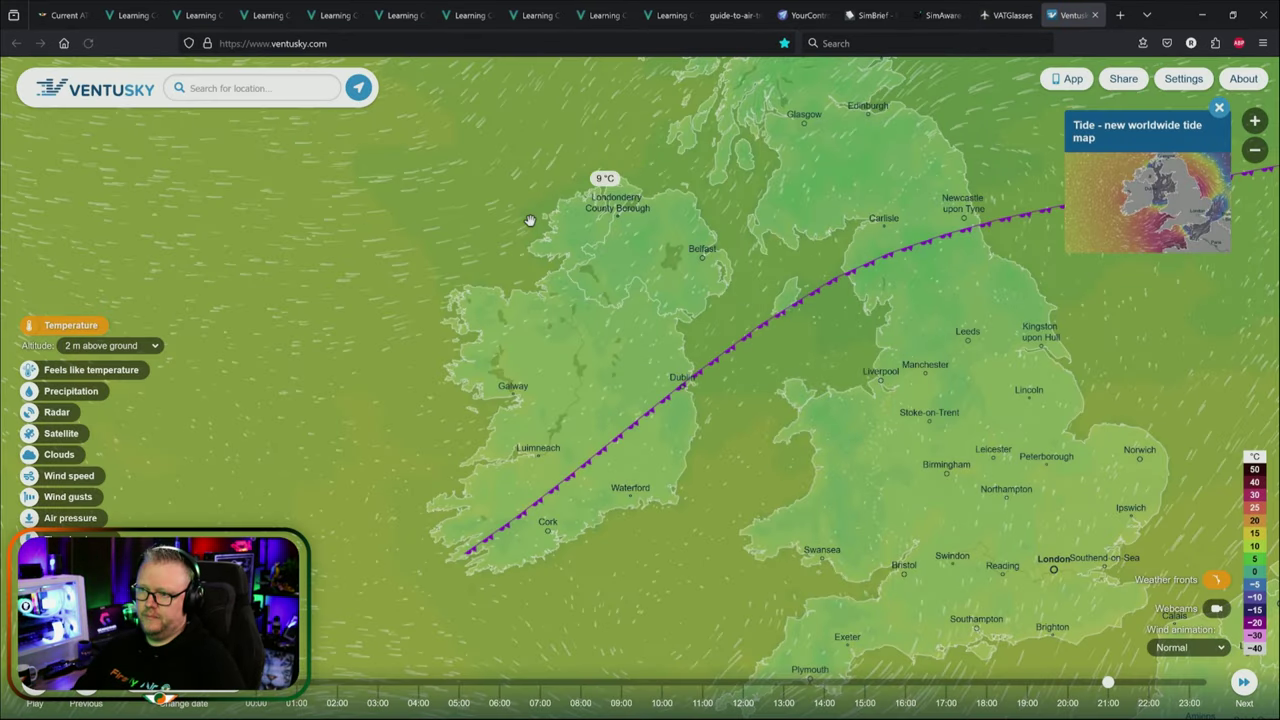
pyautogui.click(70, 478)
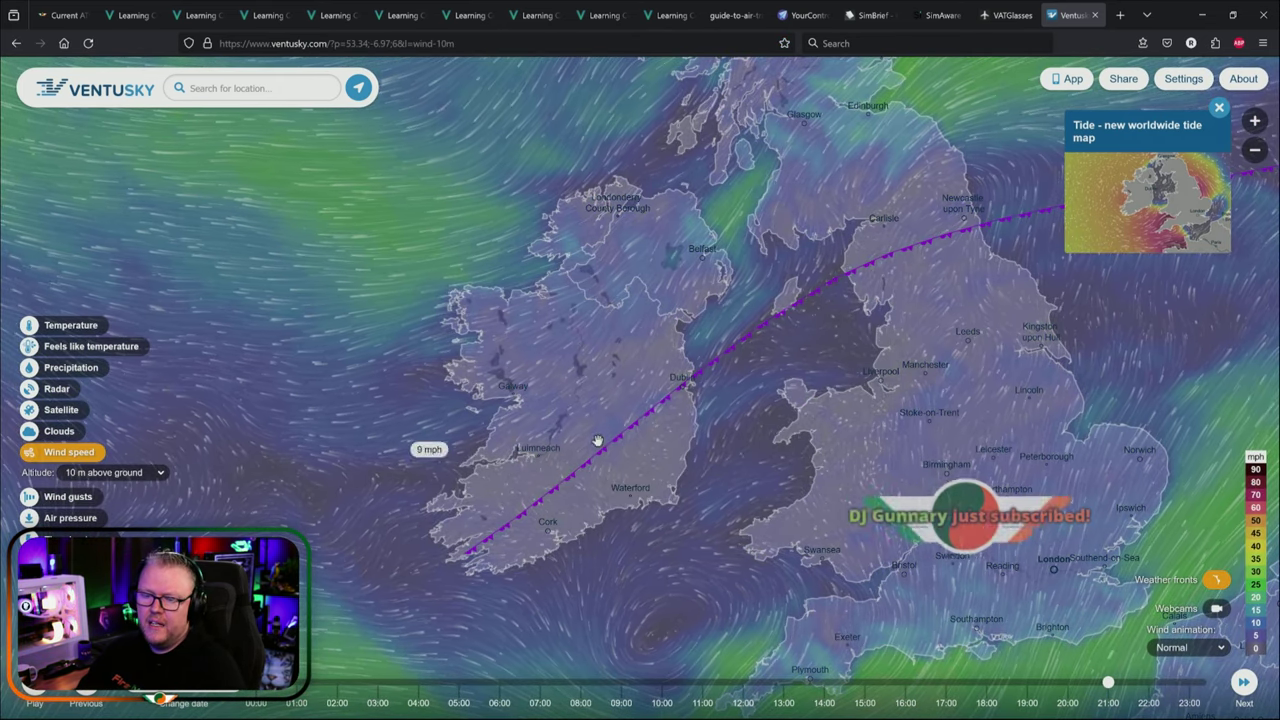
# Switch the wind speed scale's unit to knots (kt).
pyautogui.click(1256, 483)
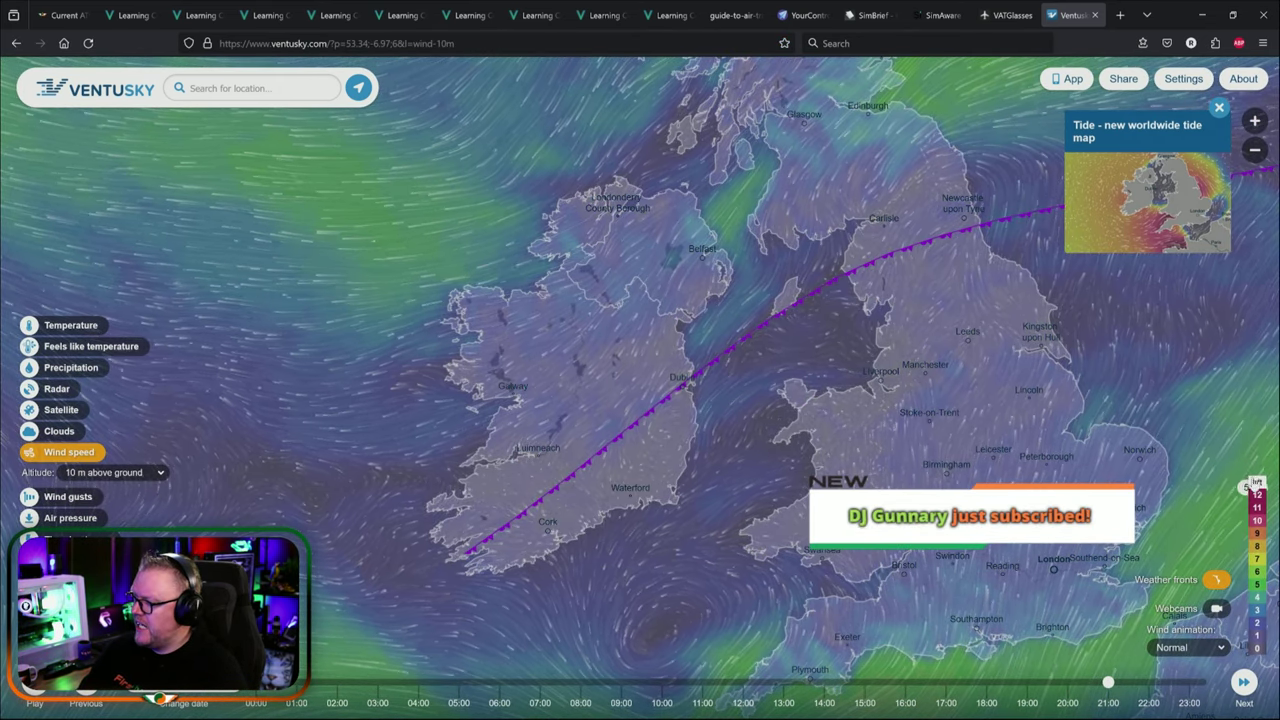
pyautogui.click(1256, 482)
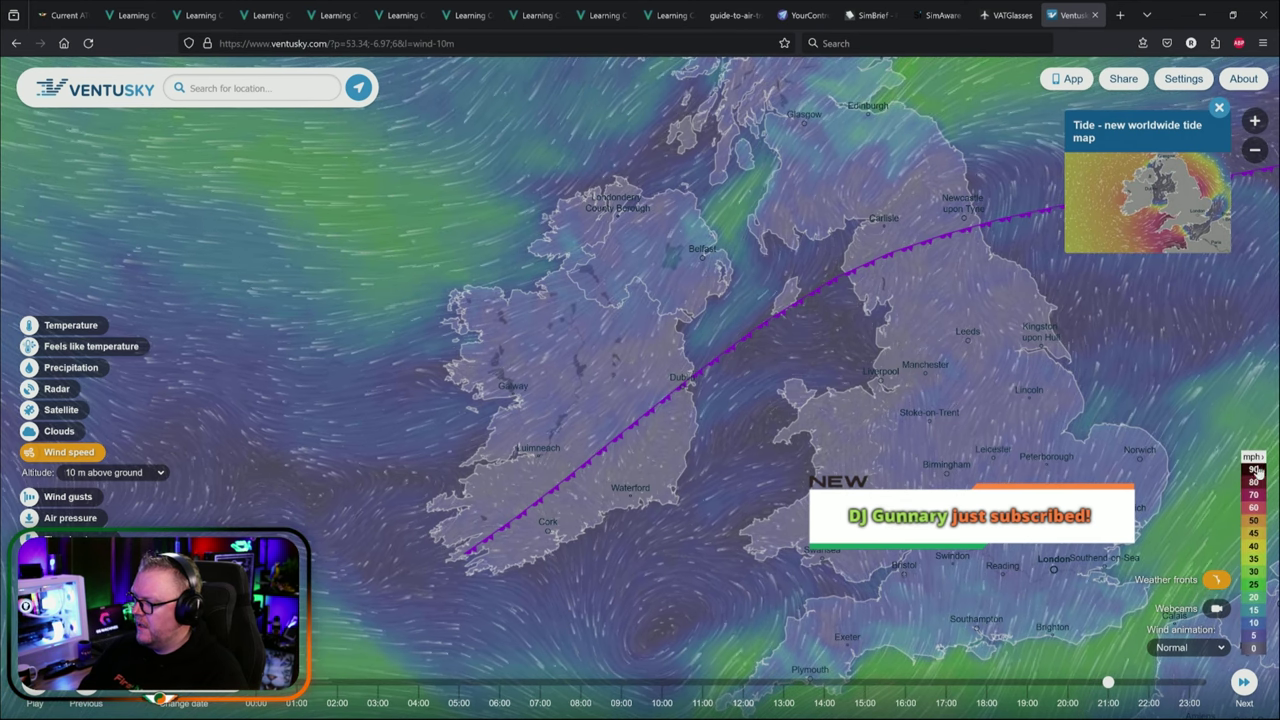
pyautogui.click(1257, 474)
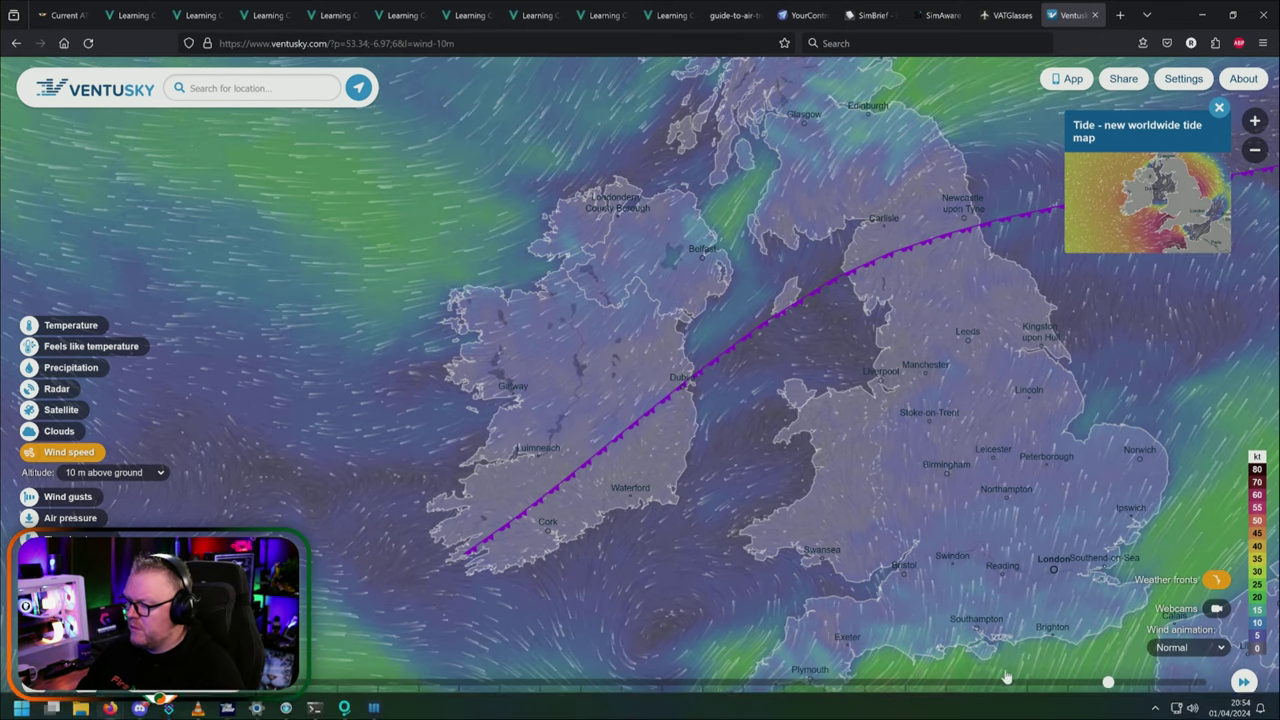
# Advance the wind forecast through the next morning at 07:00 to 20:00 on 2 April.
pyautogui.click(1190, 686)
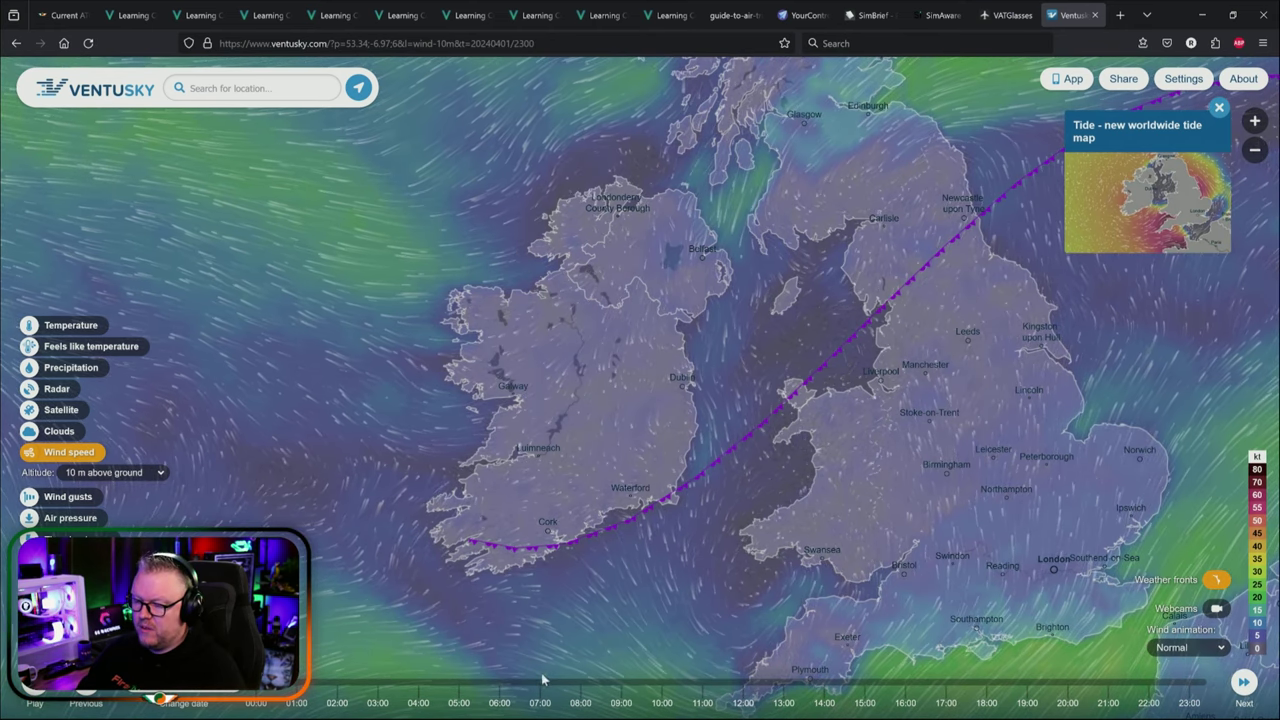
pyautogui.click(542, 680)
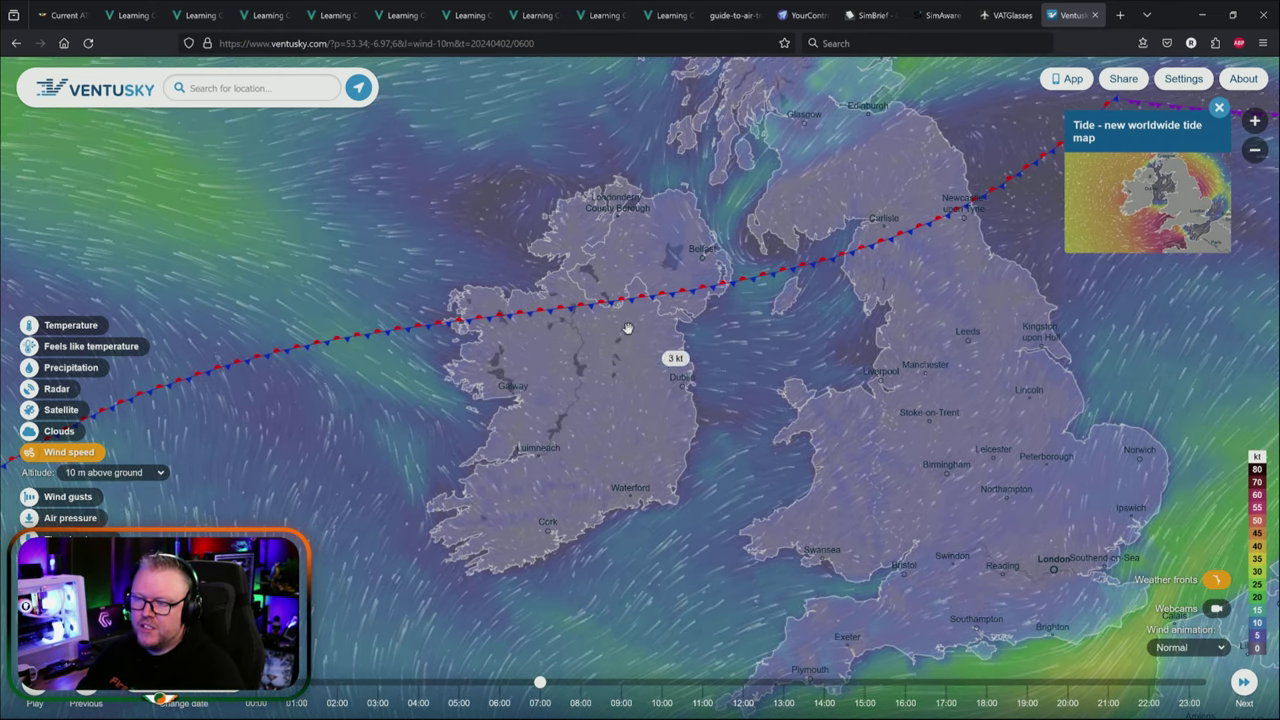
pyautogui.click(1066, 690)
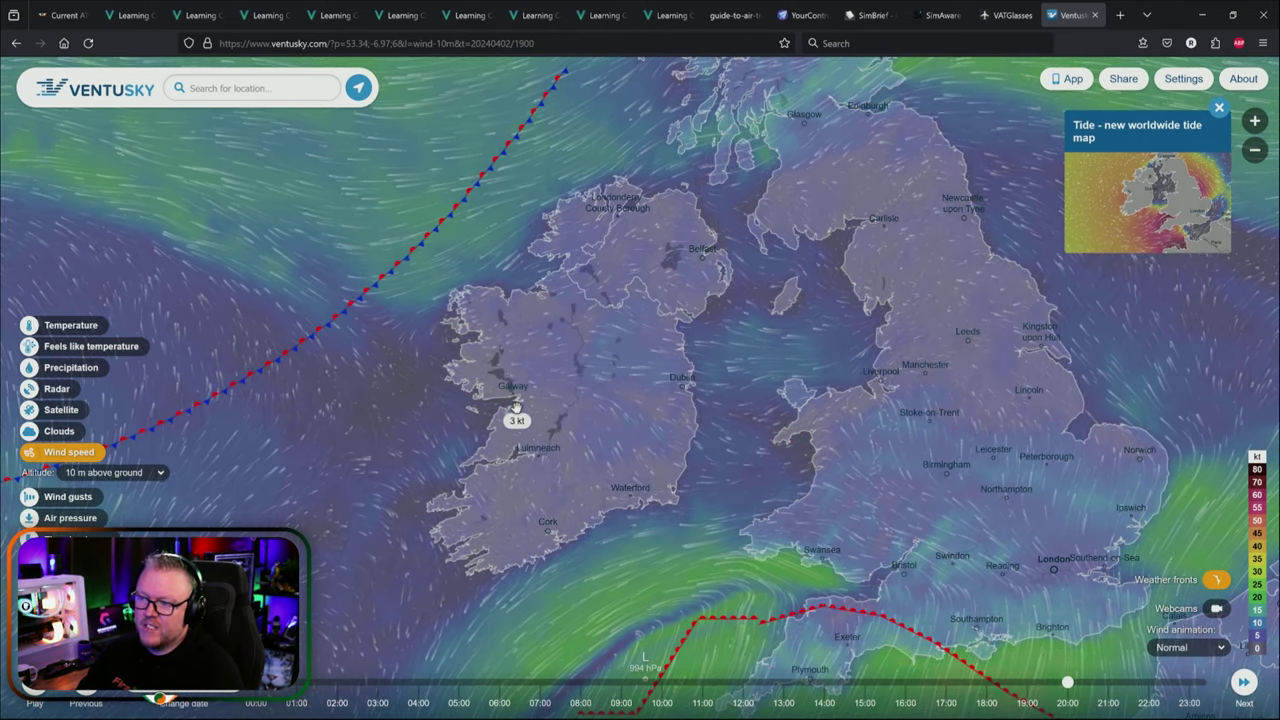
# Examine the forecast surface wind around Shannon and across the wider British Isles and Europe.
pyautogui.scroll(2, 507, 420)
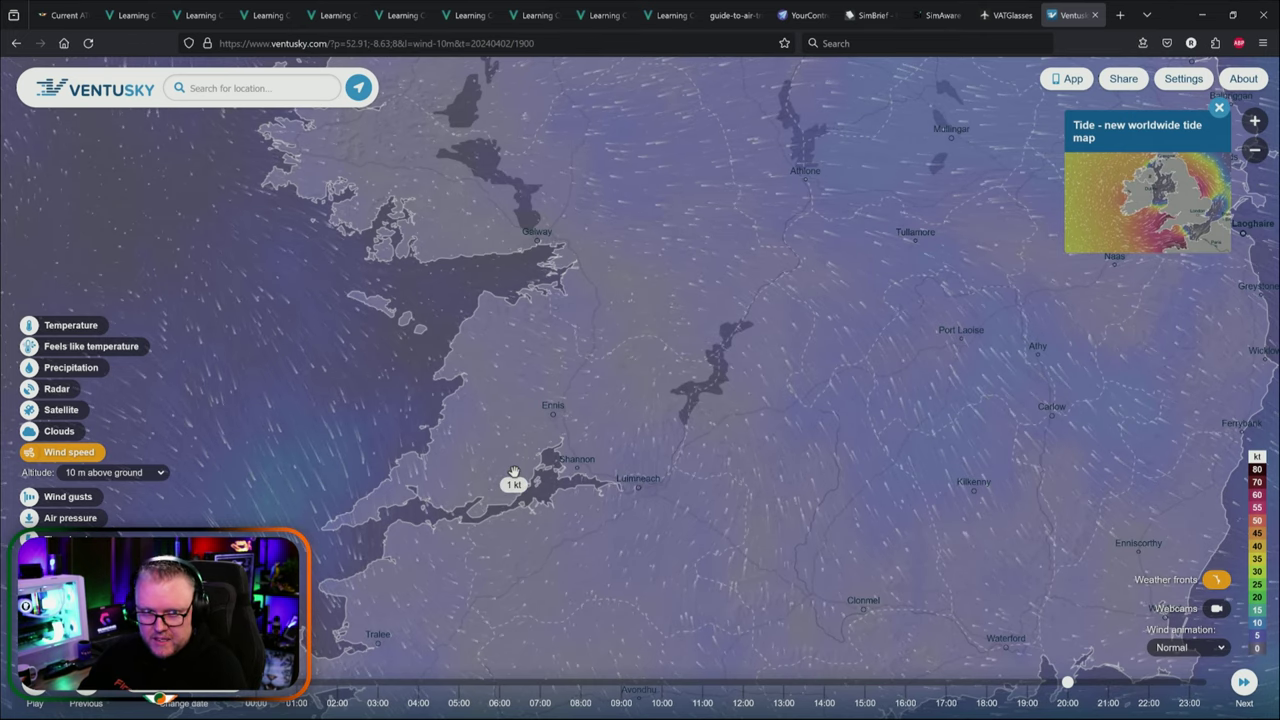
pyautogui.scroll(-1, 513, 471)
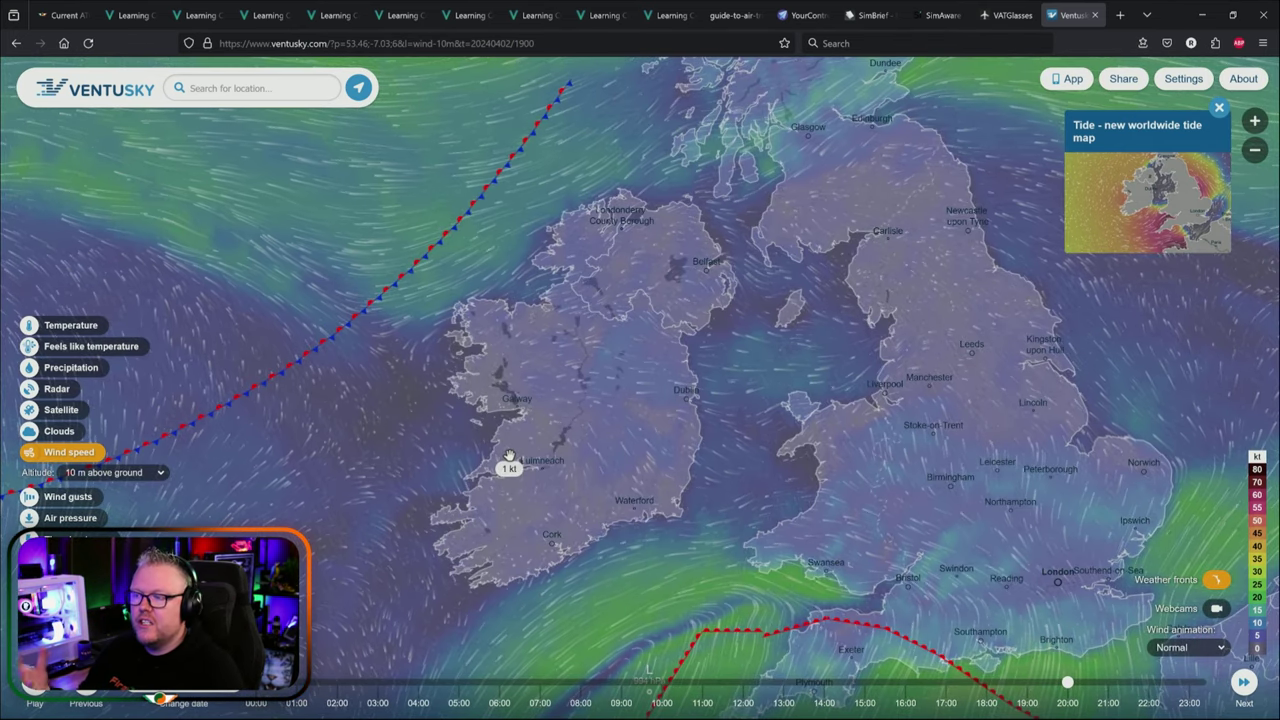
pyautogui.scroll(-1, 509, 455)
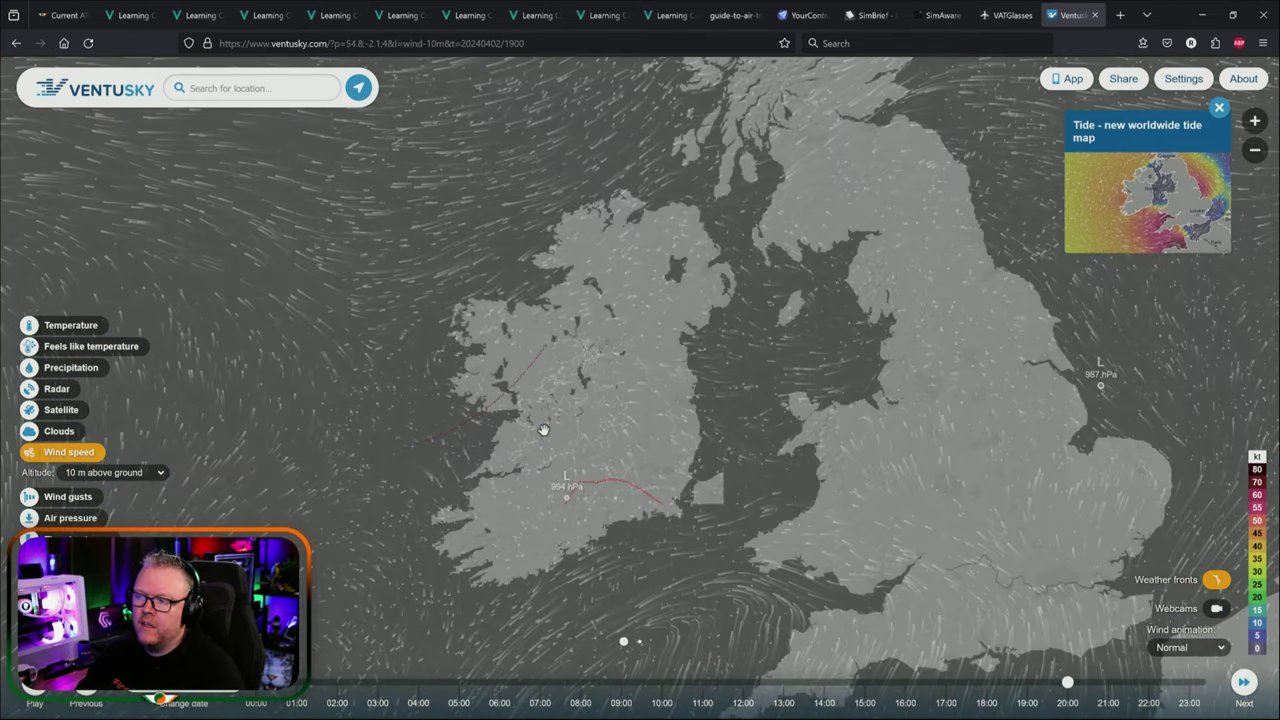
pyautogui.scroll(-1, 543, 430)
pyautogui.moveTo(614, 424); pyautogui.dragTo(648, 432)
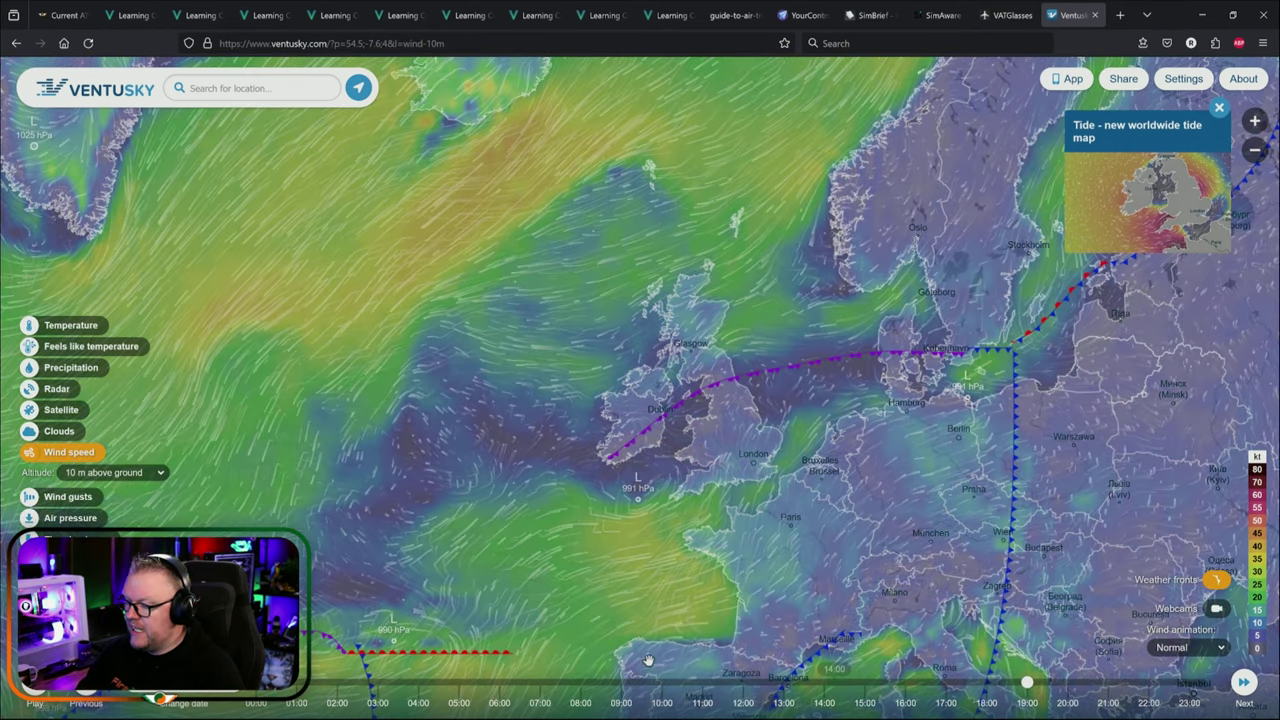
# Set the wind map's forecast time to 04:00 on 2 April.
pyautogui.click(1066, 684)
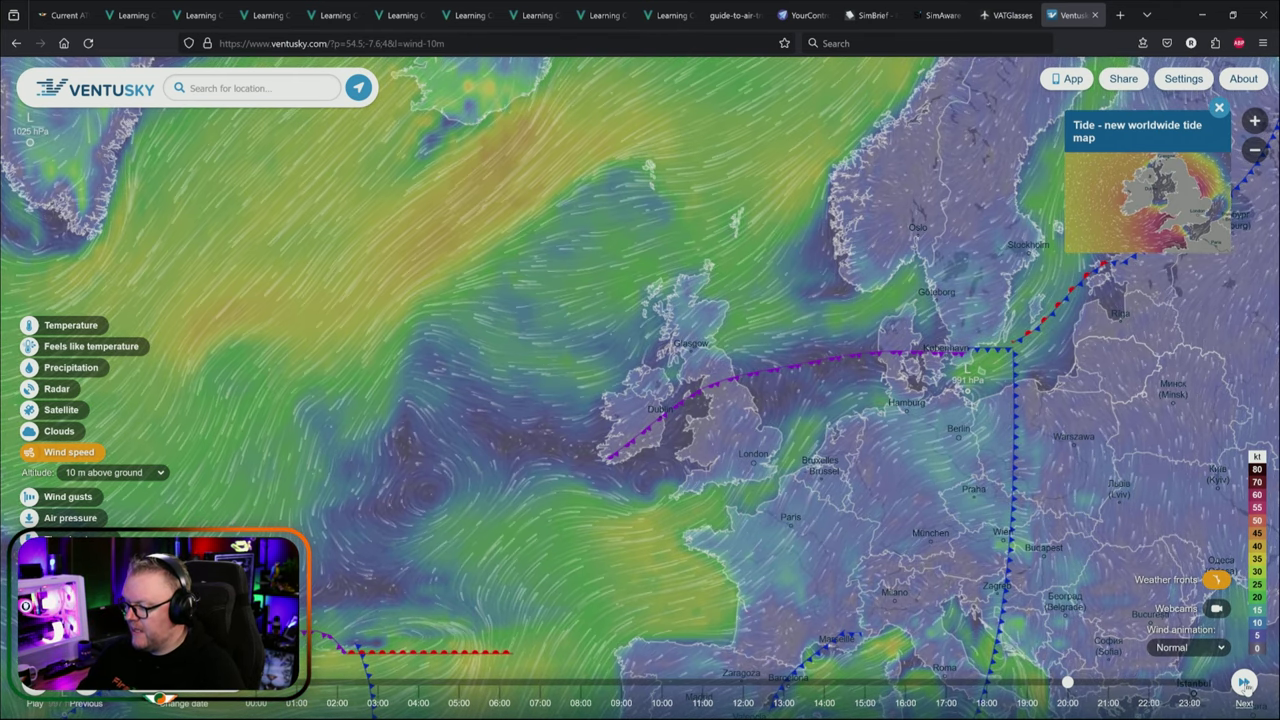
pyautogui.click(1244, 683)
pyautogui.click(415, 705)
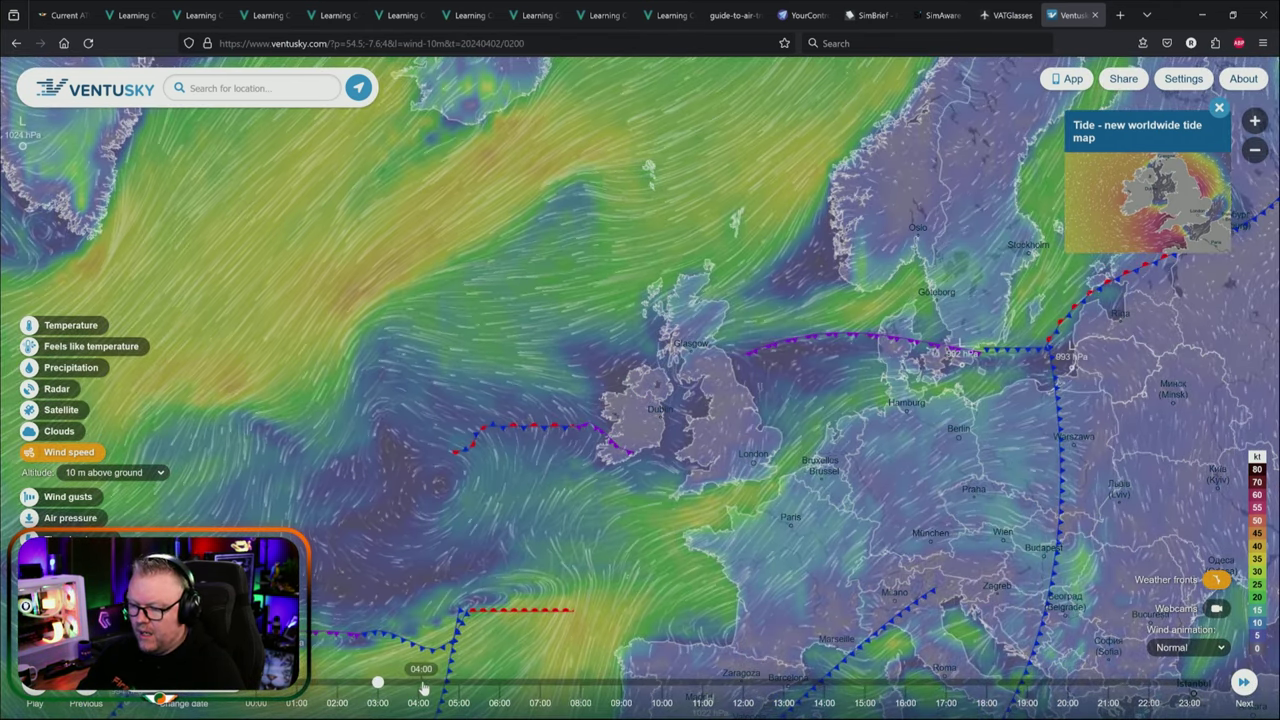
pyautogui.click(423, 688)
# Examine surface winds across the Atlantic and along the east coast of North America.
pyautogui.moveTo(350, 445); pyautogui.dragTo(799, 445)
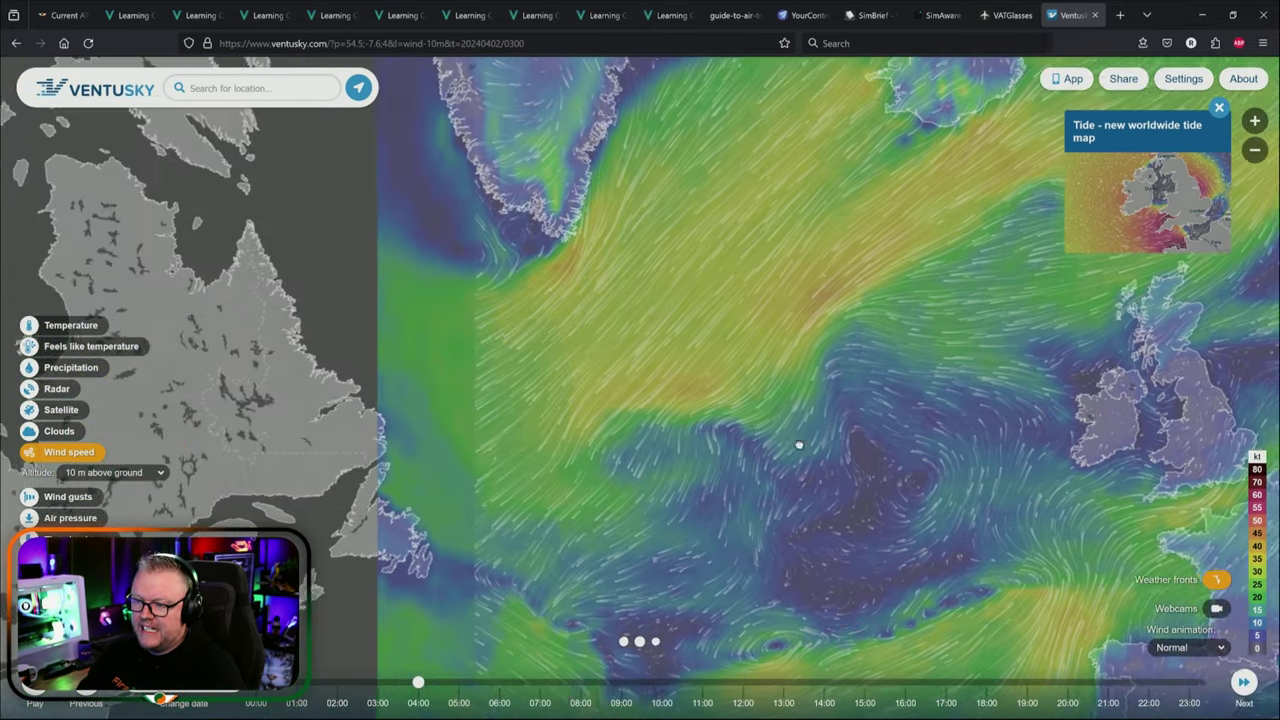
pyautogui.moveTo(380, 495); pyautogui.dragTo(620, 405)
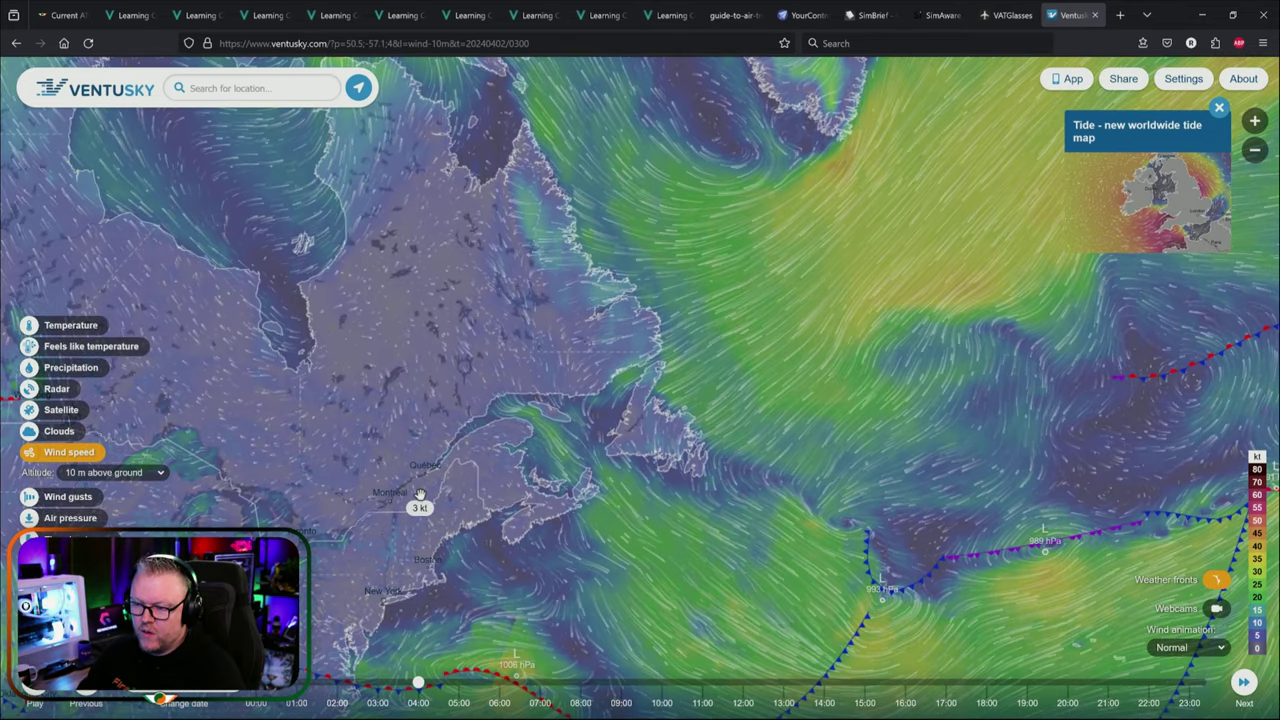
pyautogui.moveTo(424, 495); pyautogui.dragTo(515, 326)
pyautogui.moveTo(440, 497); pyautogui.dragTo(538, 487)
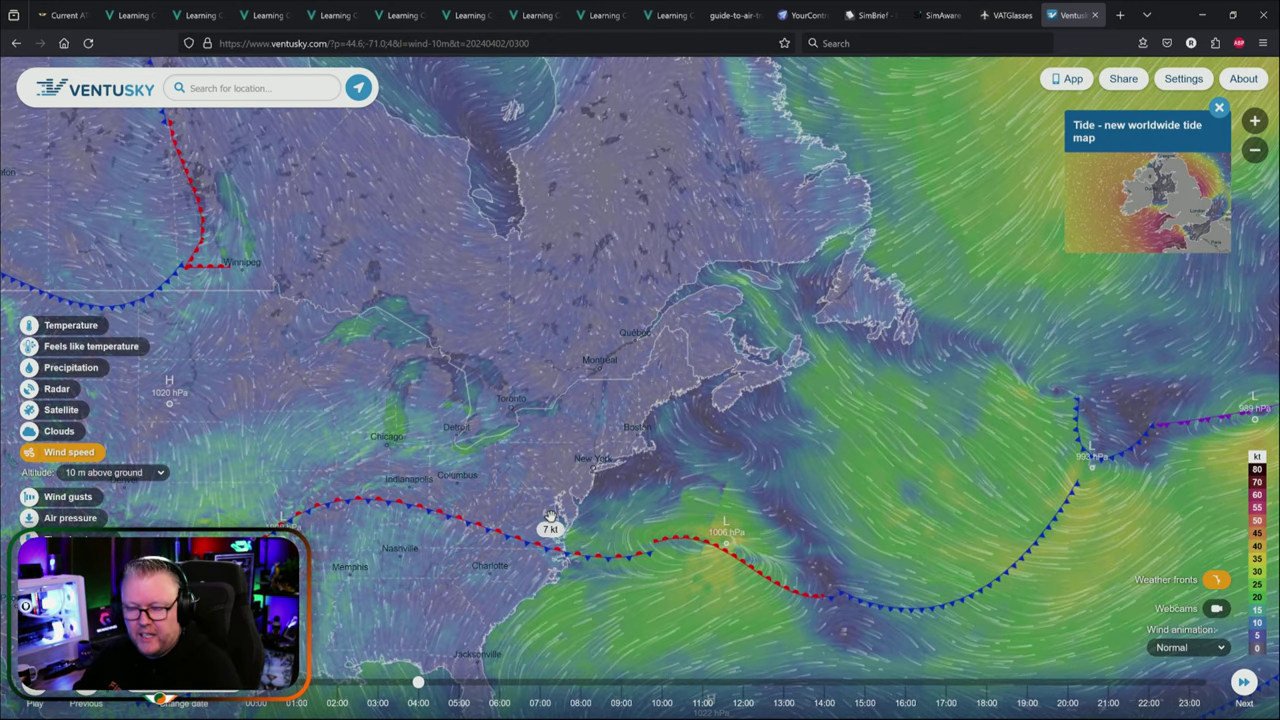
# Set the wind altitude to 300 hPa, 9000 m and examine the high-level winds over the Atlantic and worldwide.
pyautogui.moveTo(834, 421); pyautogui.dragTo(400, 280)
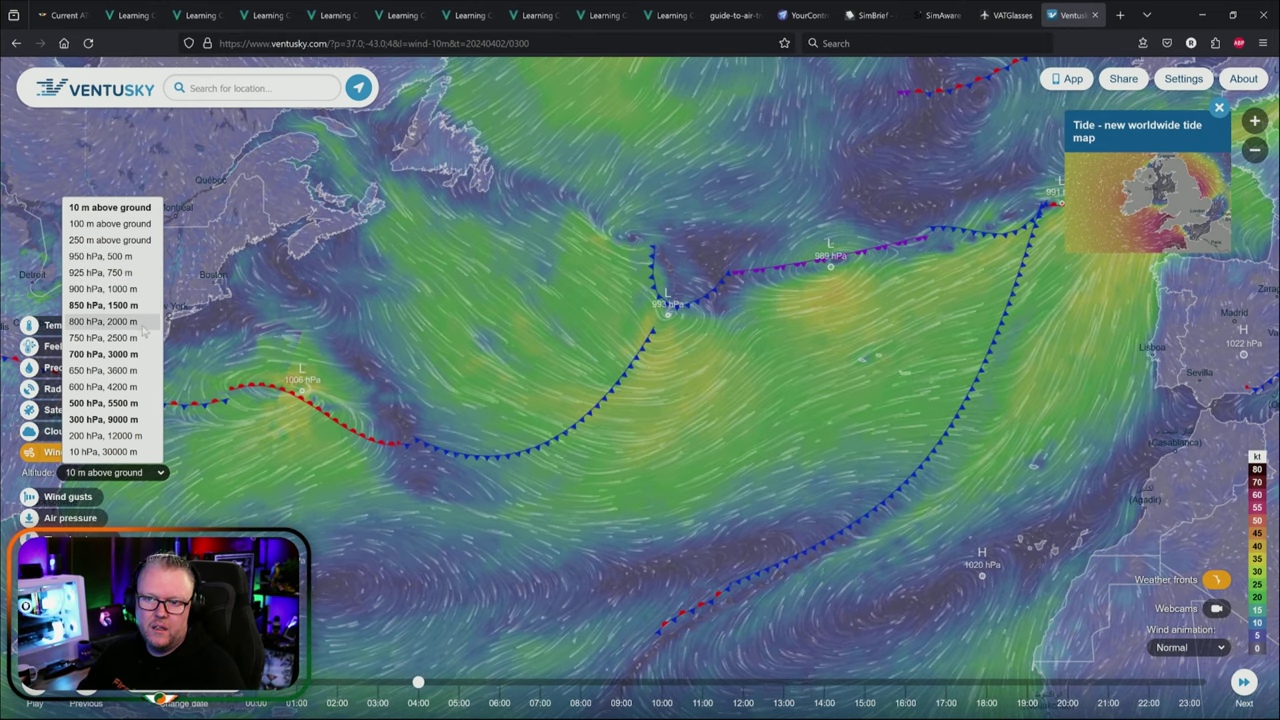
pyautogui.click(103, 289)
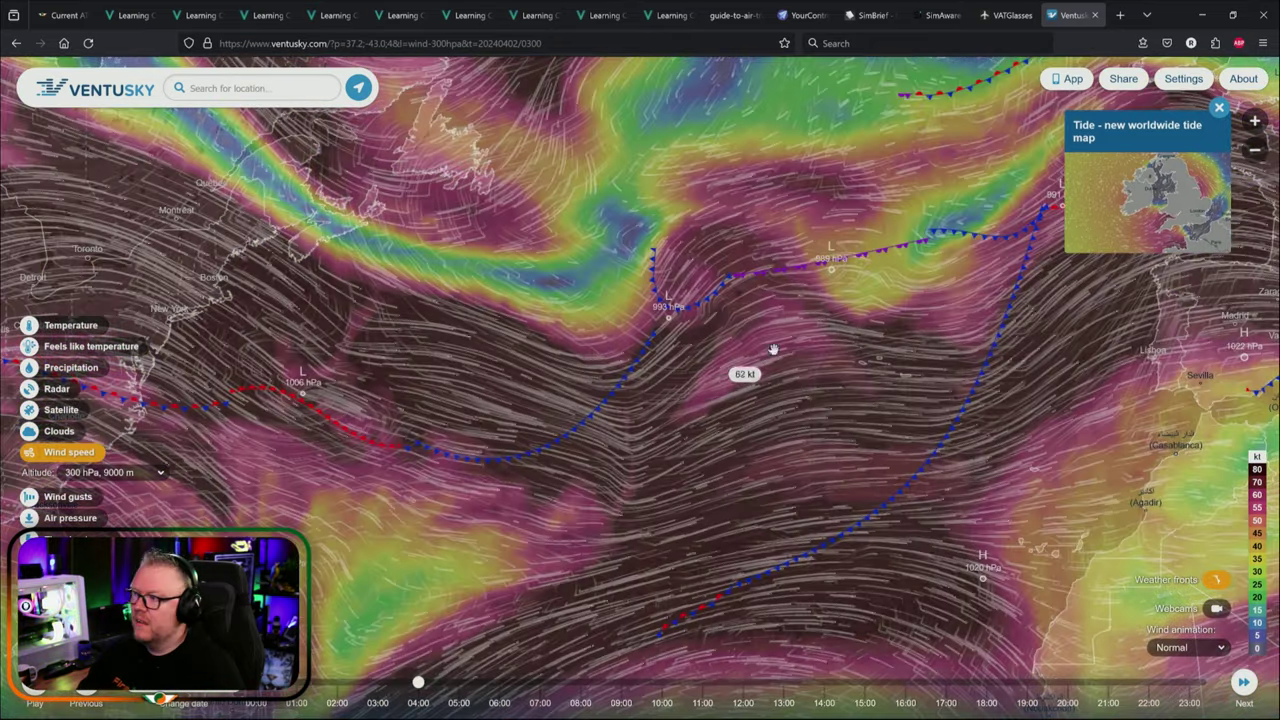
pyautogui.moveTo(771, 349); pyautogui.dragTo(591, 366)
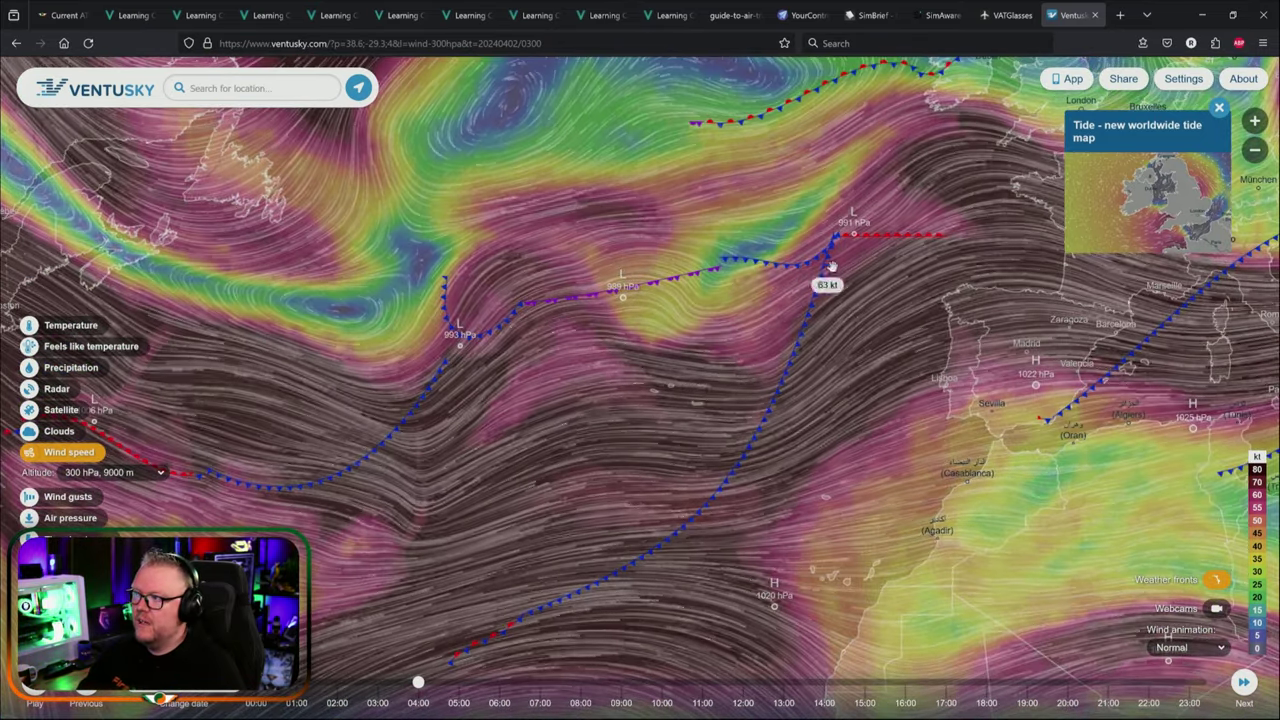
pyautogui.scroll(-2, 830, 266)
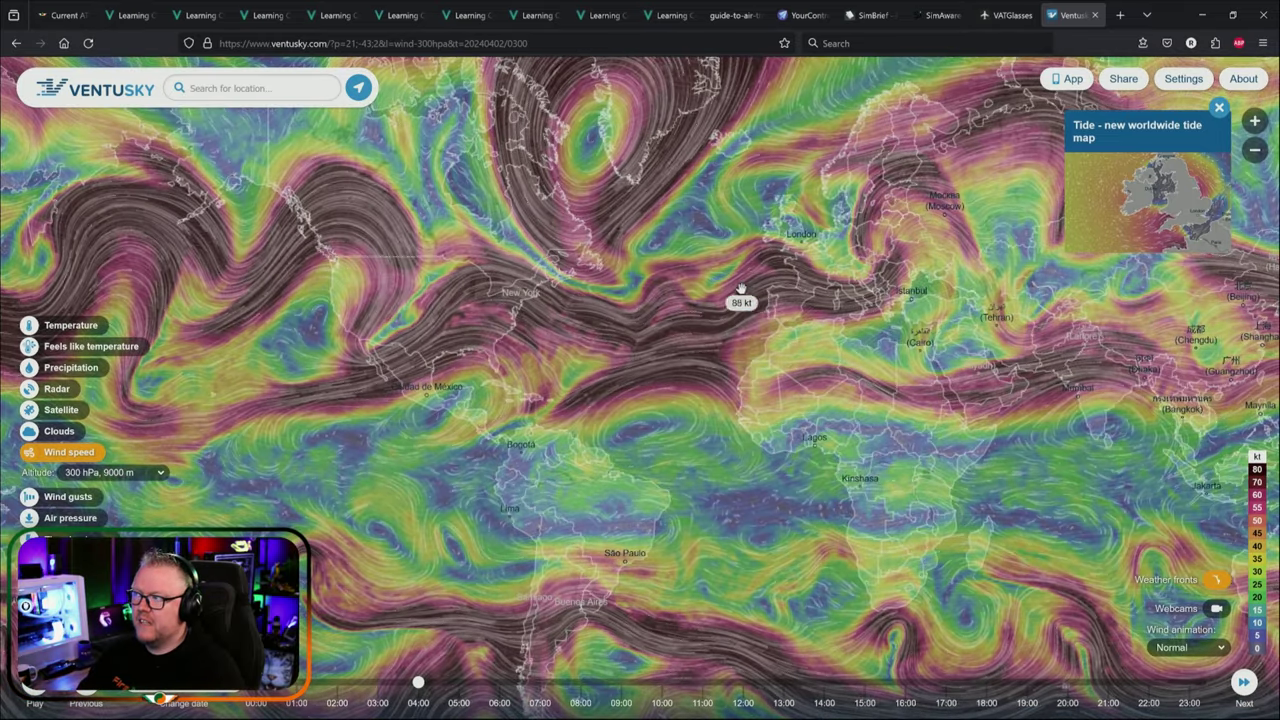
pyautogui.moveTo(690, 240); pyautogui.dragTo(535, 375)
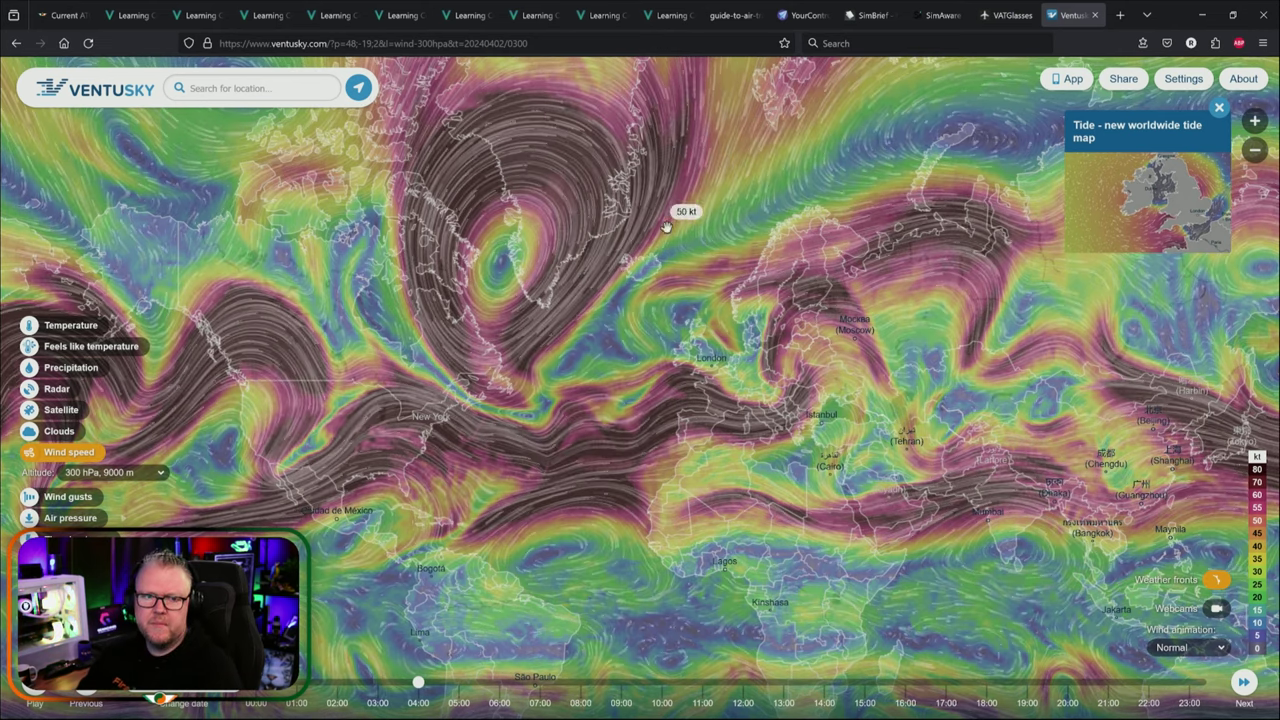
# Close the Ventusky map and return to the current lesson page with the flight planning checklist.
pyautogui.click(1094, 15)
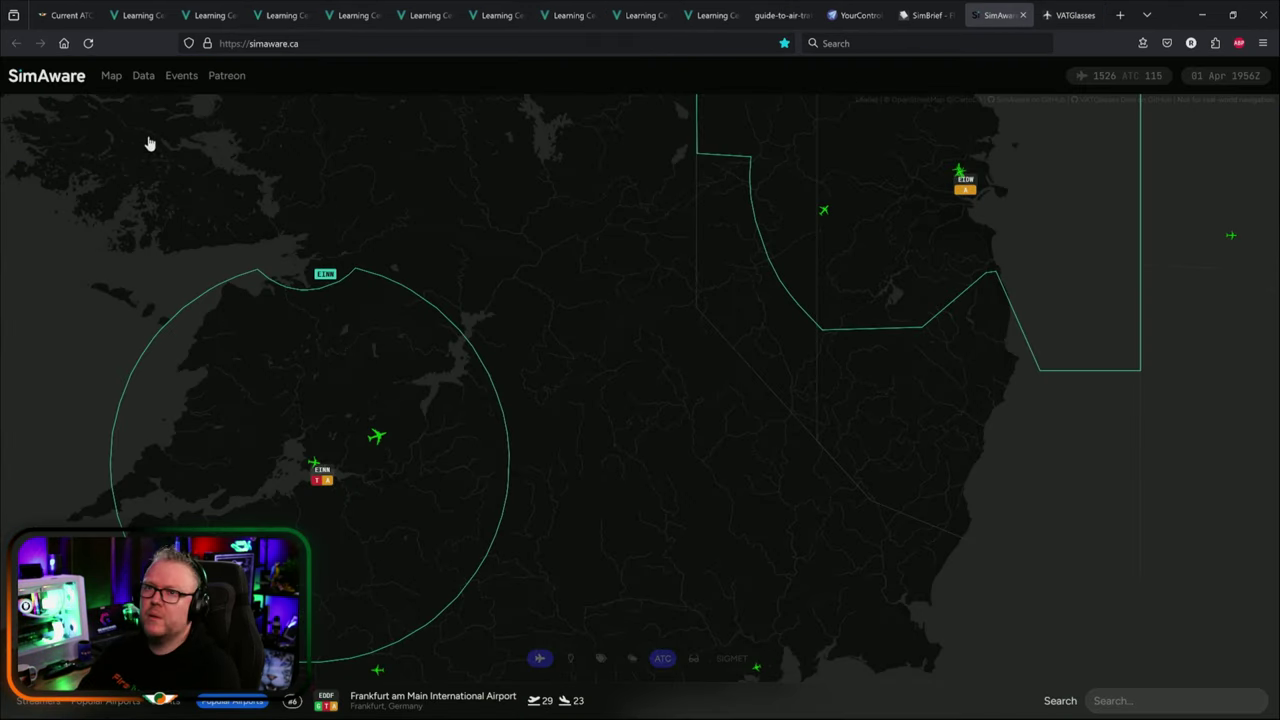
pyautogui.click(65, 15)
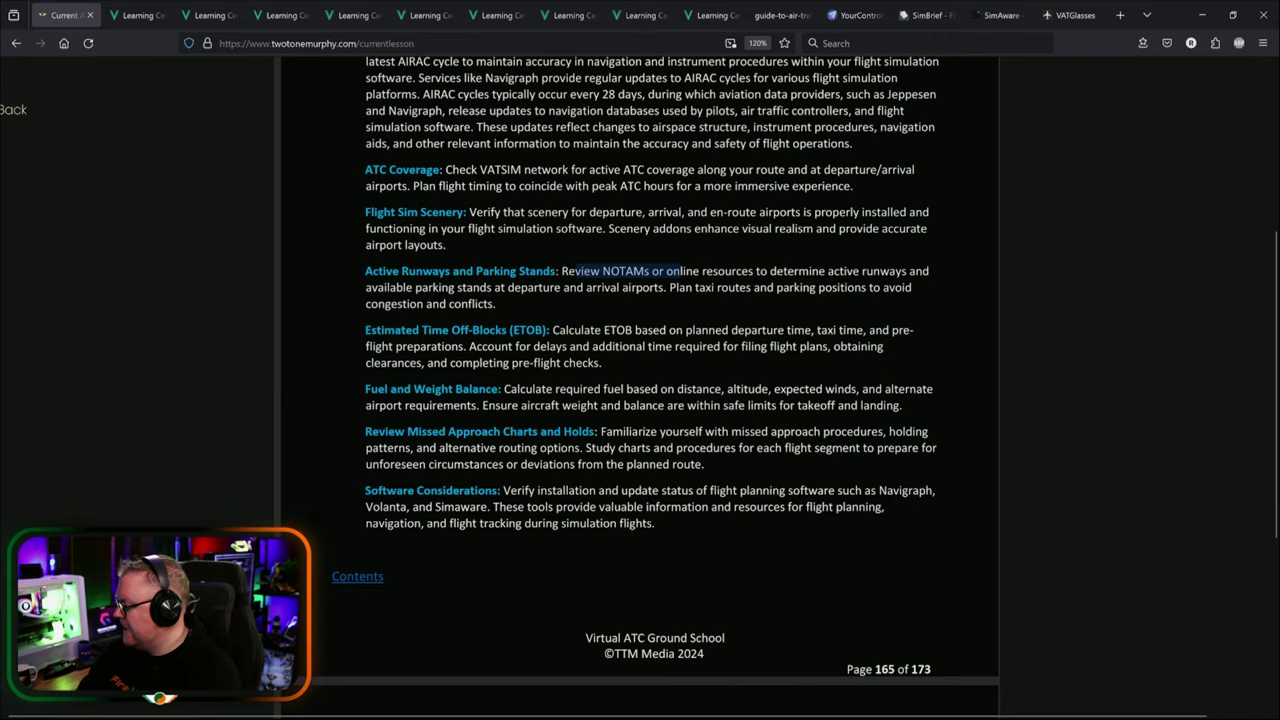
# Switch to Navigraph Charts and open Shannon's approach chart 11-1, ILS OR LOC RWY 06.
pyautogui.hotkey('alt', 'Tab')
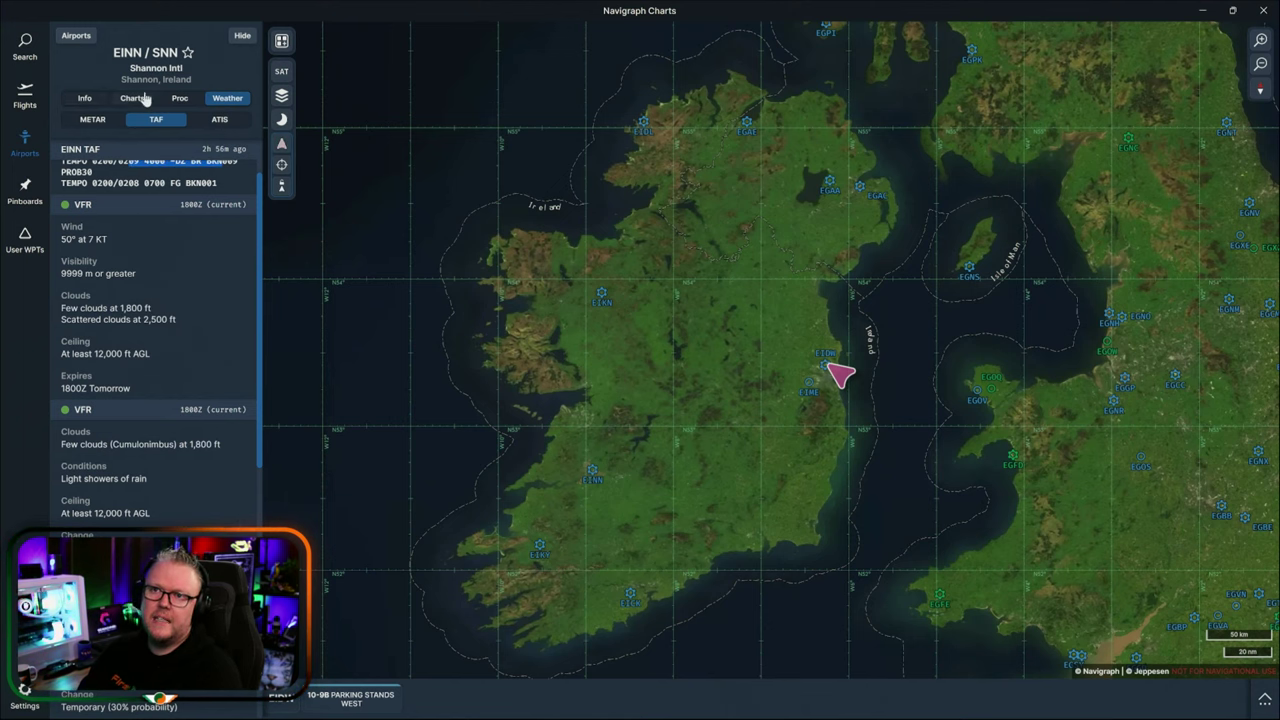
pyautogui.click(133, 98)
pyautogui.click(118, 146)
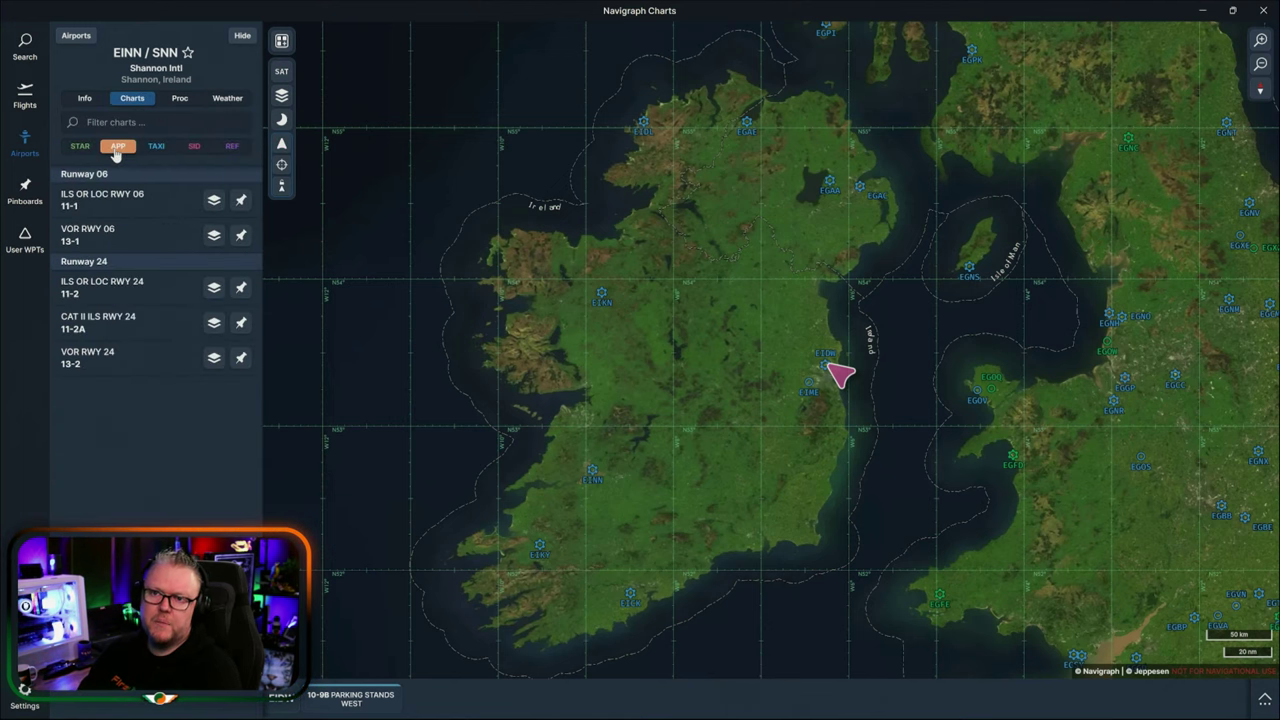
pyautogui.click(127, 205)
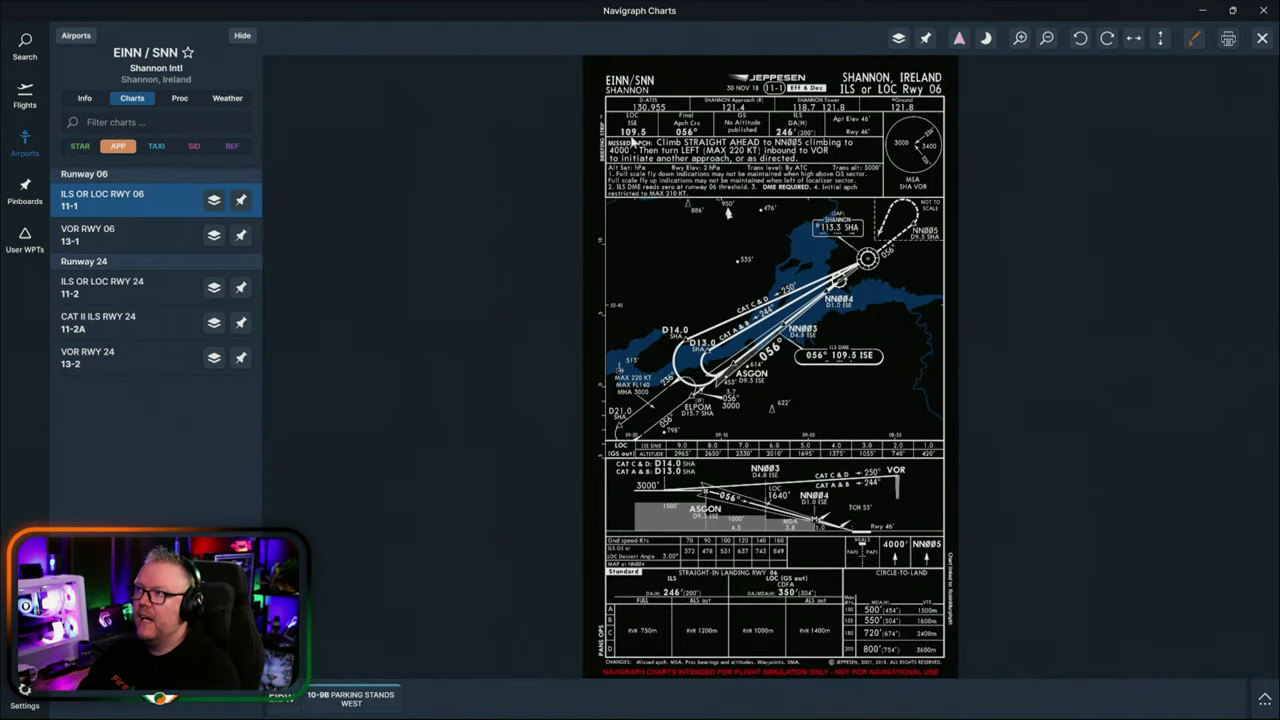
# Draw a red rectangle around the missed approach instructions on the ILS or LOC Rwy 06 chart.
pyautogui.scroll(4, 633, 141)
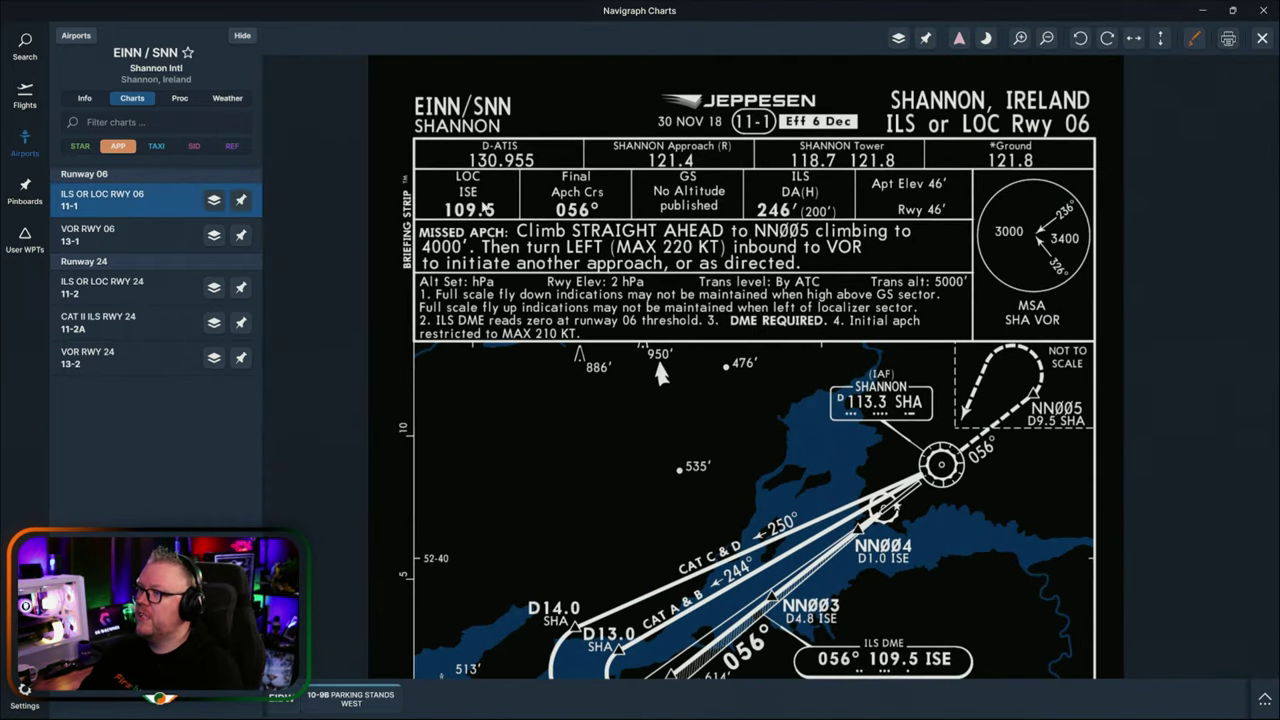
pyautogui.click(1193, 38)
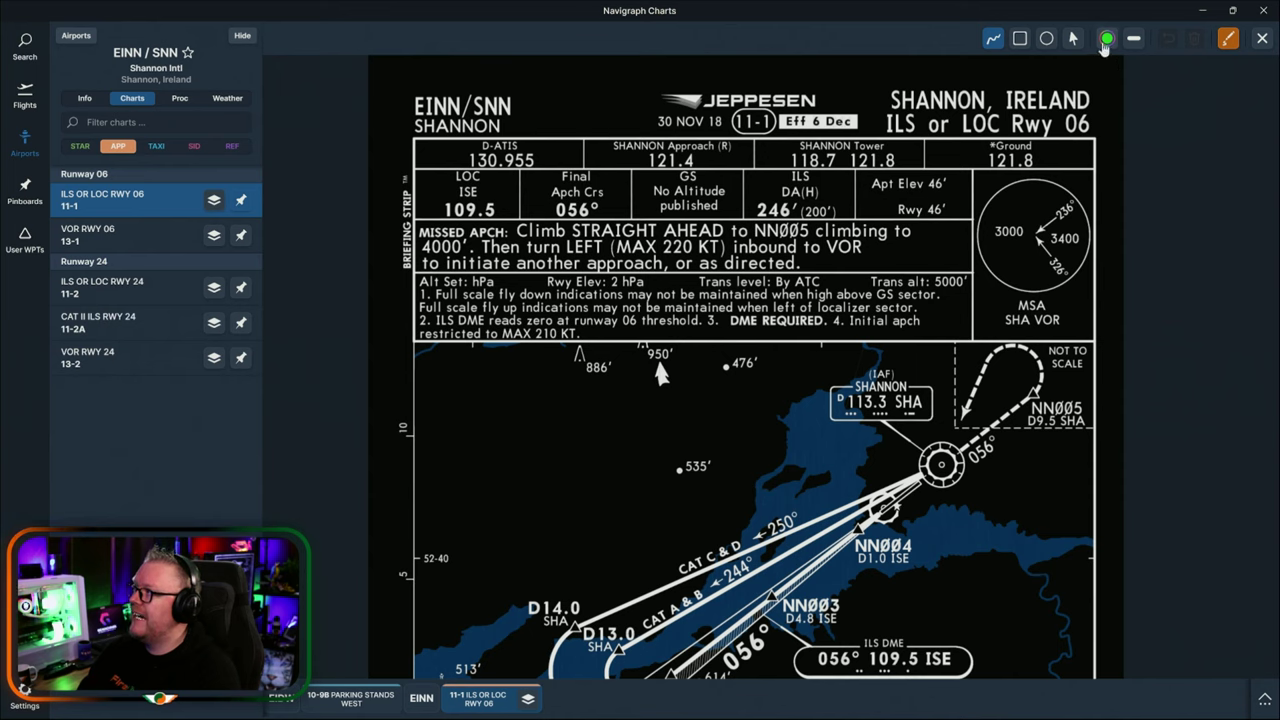
pyautogui.click(1104, 47)
pyautogui.click(1094, 82)
pyautogui.click(1020, 38)
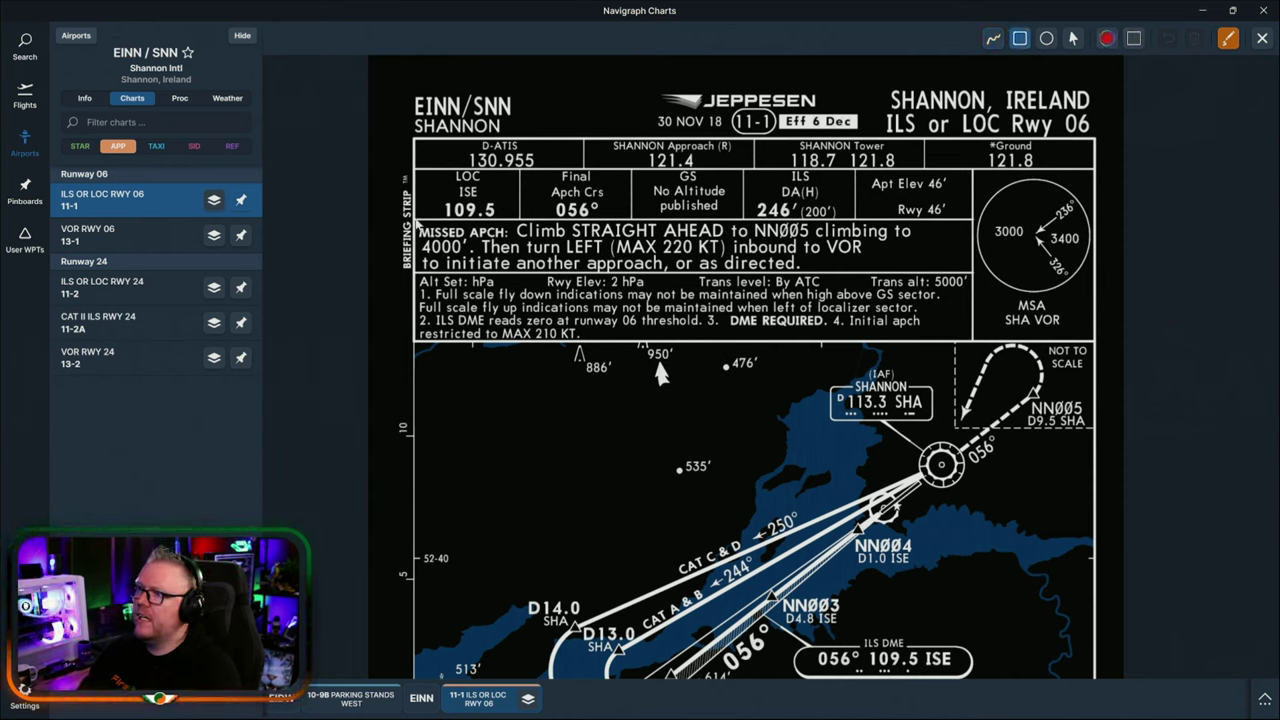
pyautogui.moveTo(414, 210)
pyautogui.mouseDown()
pyautogui.moveTo(522, 262)
pyautogui.moveTo(973, 281)
pyautogui.mouseUp()
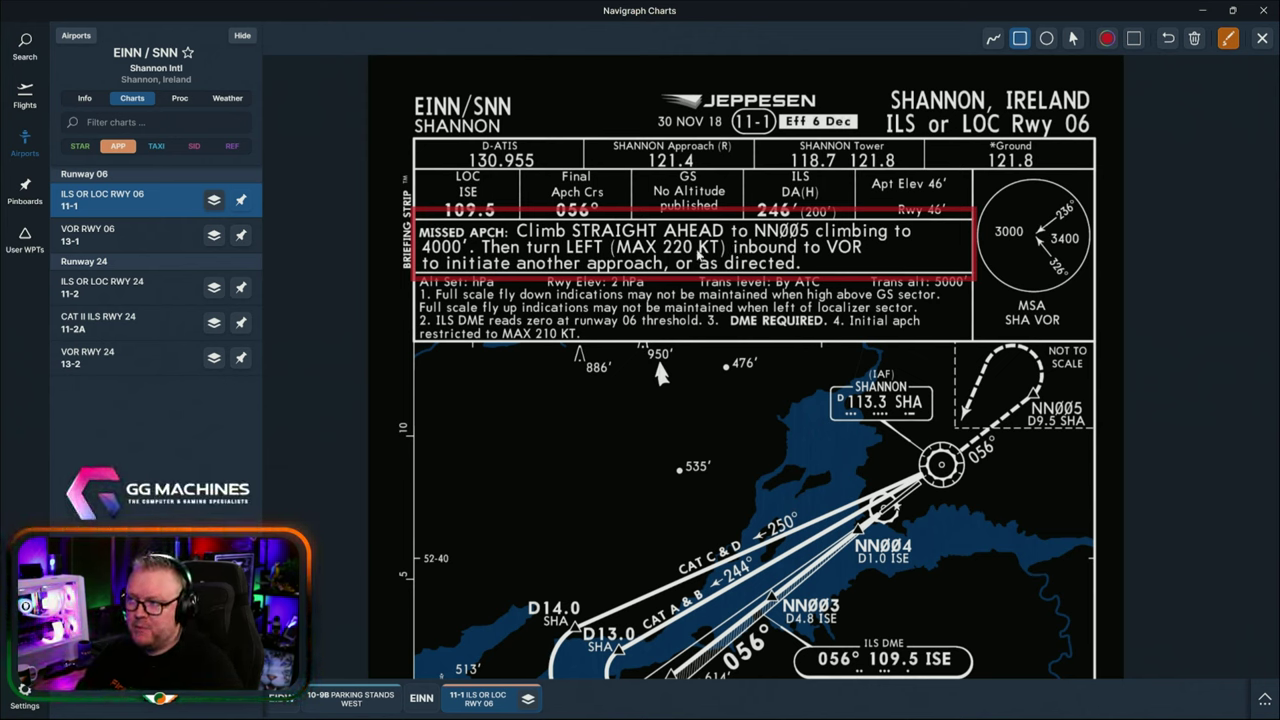
# Underline "MAX 220 KT" in the missed approach text with a green freehand line.
pyautogui.click(998, 42)
pyautogui.click(1134, 40)
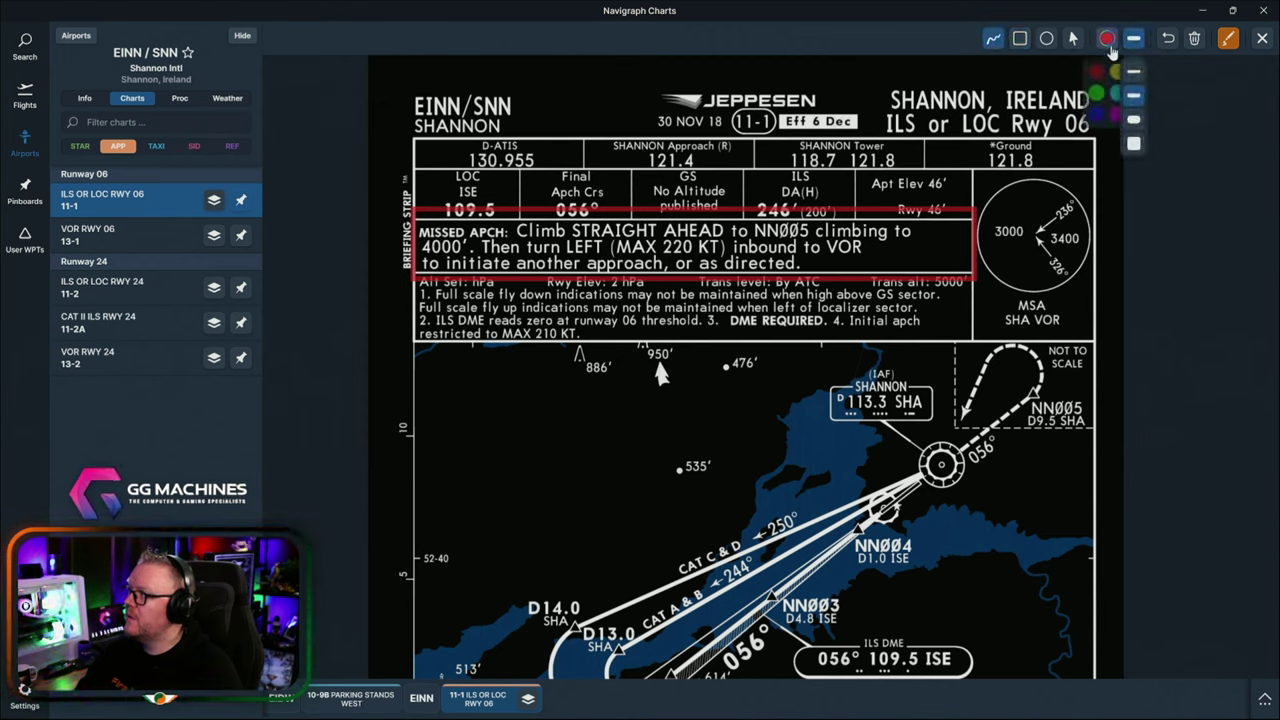
pyautogui.click(1096, 94)
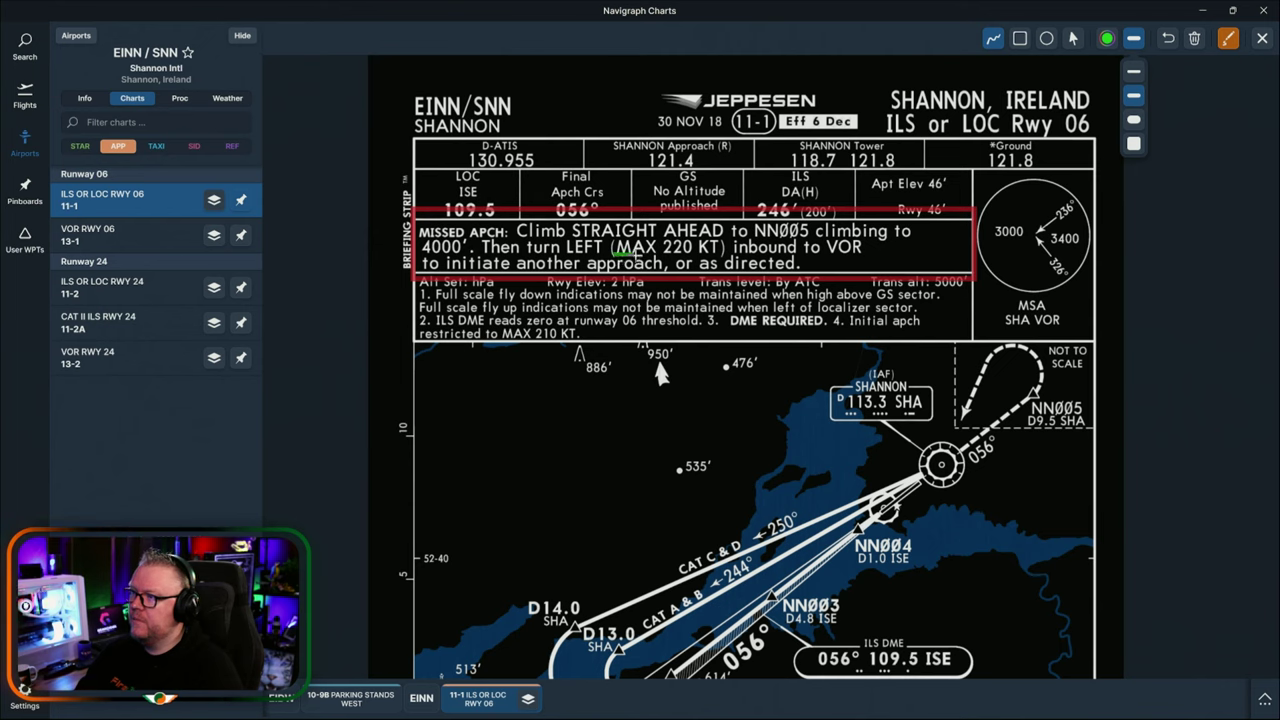
pyautogui.moveTo(636, 258); pyautogui.dragTo(720, 258)
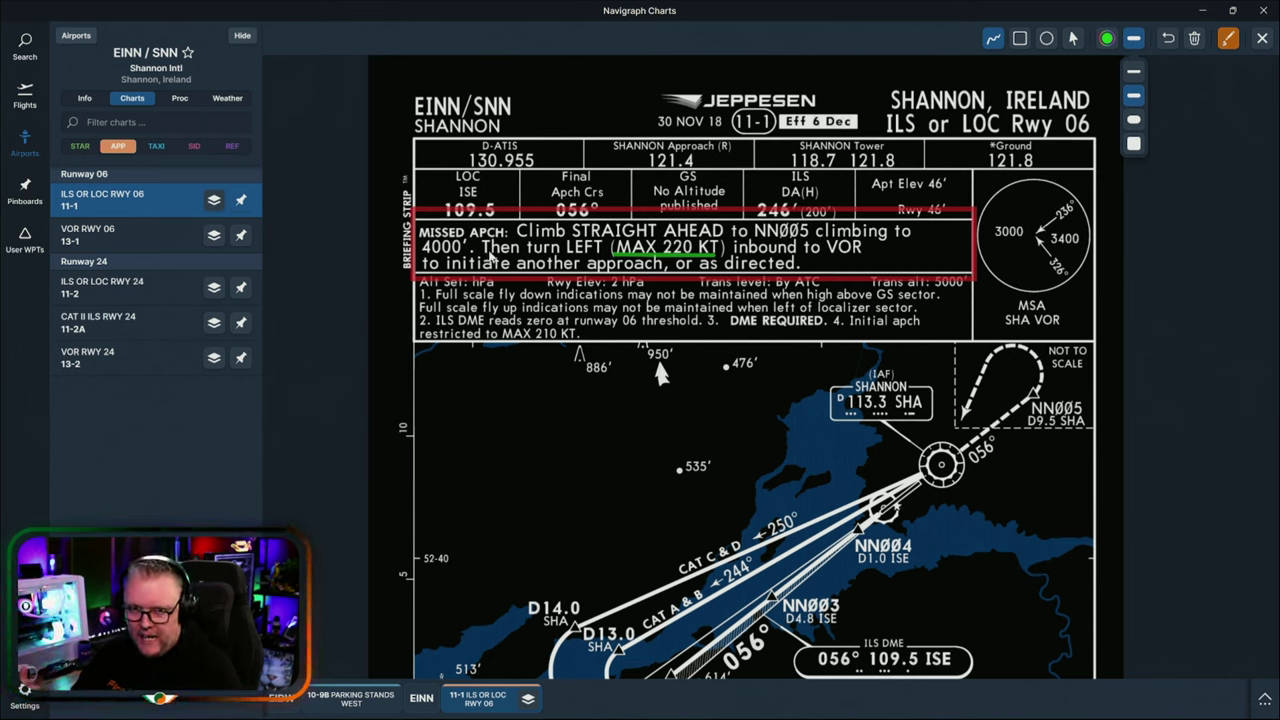
pyautogui.scroll(-1, 605, 253)
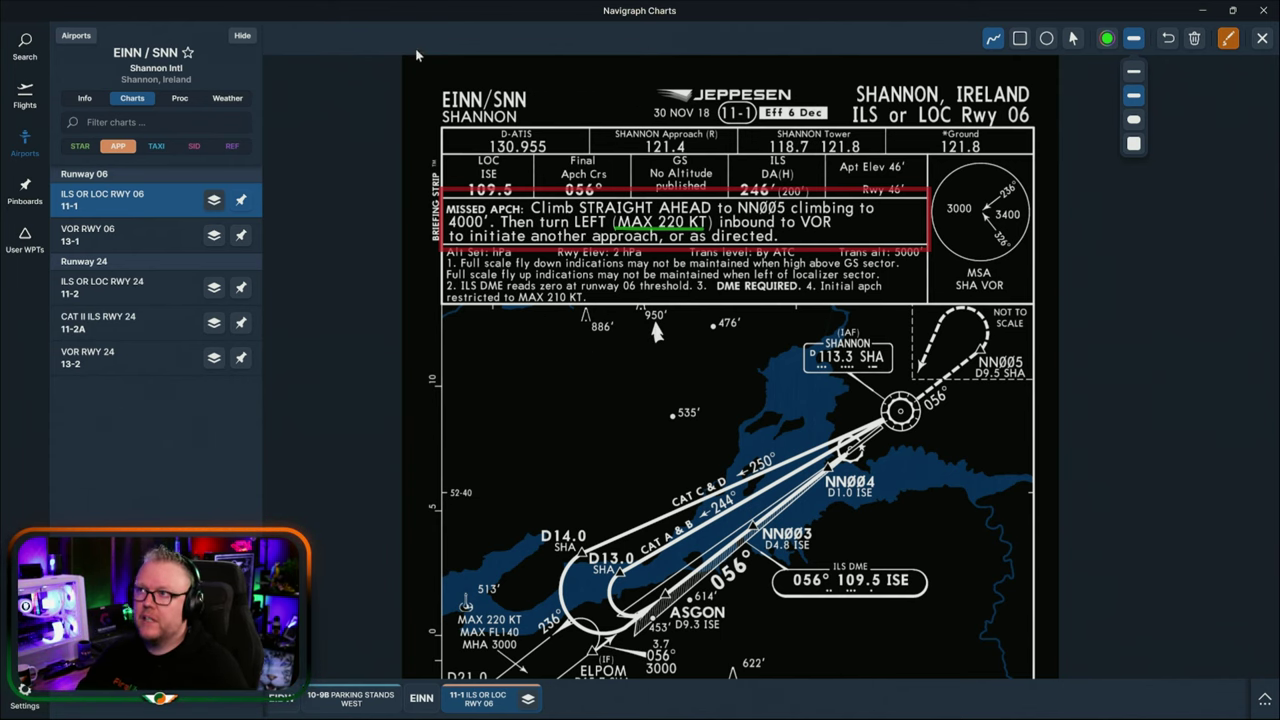
# Move Navigraph Charts aside to consult the lesson checklist, and bring it back to examine the holding pattern southwest of Shannon on chart 11-1.
pyautogui.moveTo(202, 20); pyautogui.dragTo(1279, 290)
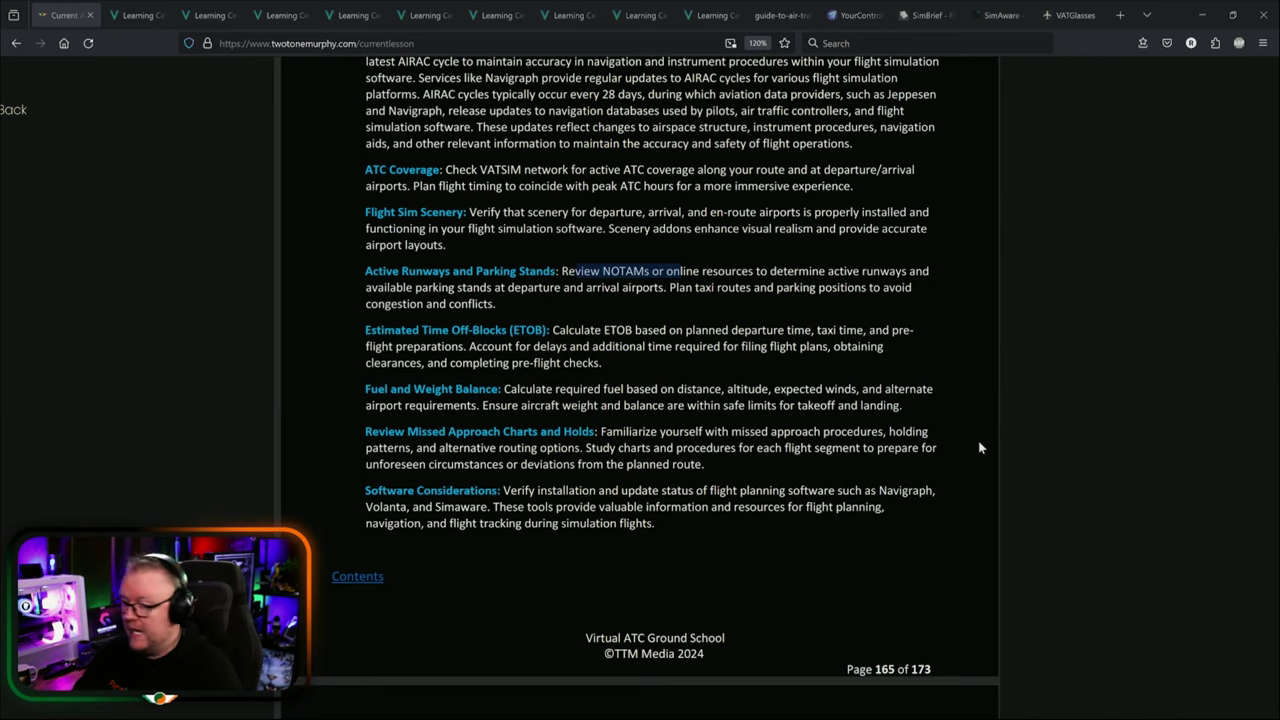
pyautogui.moveTo(618, 336); pyautogui.dragTo(423, 148)
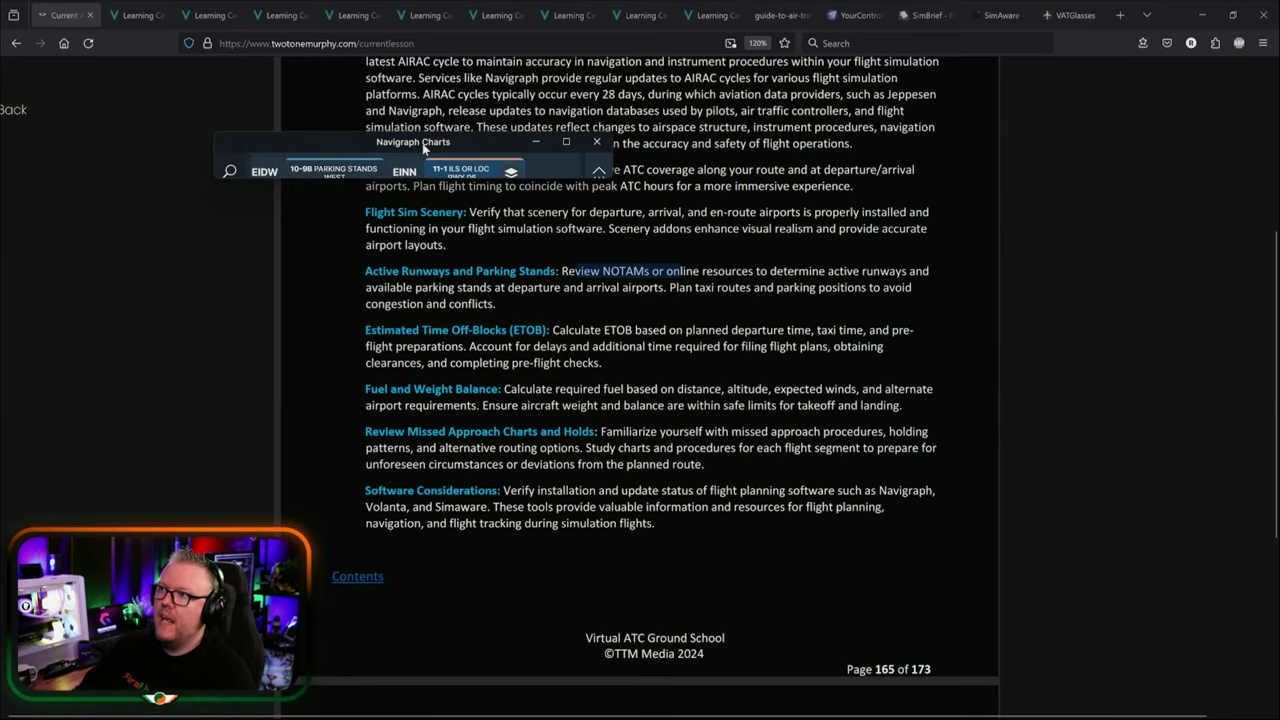
pyautogui.doubleClick(423, 148)
pyautogui.scroll(-4, 463, 483)
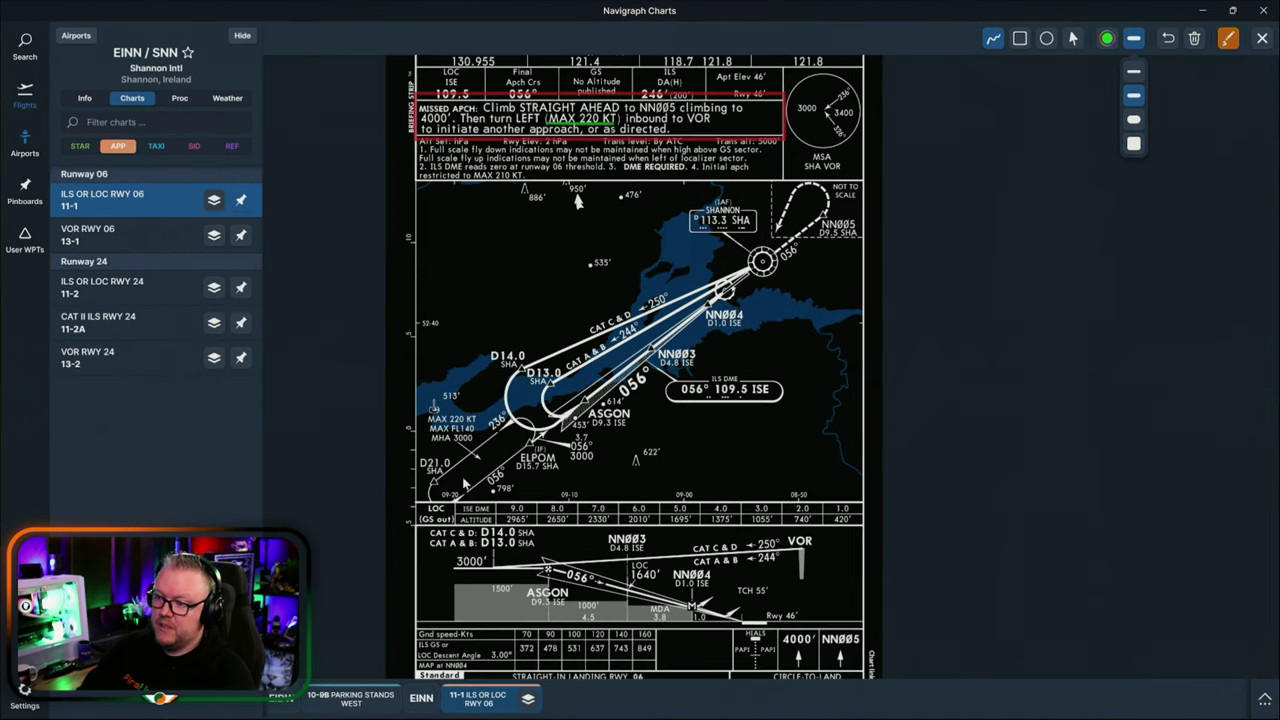
pyautogui.scroll(5, 463, 483)
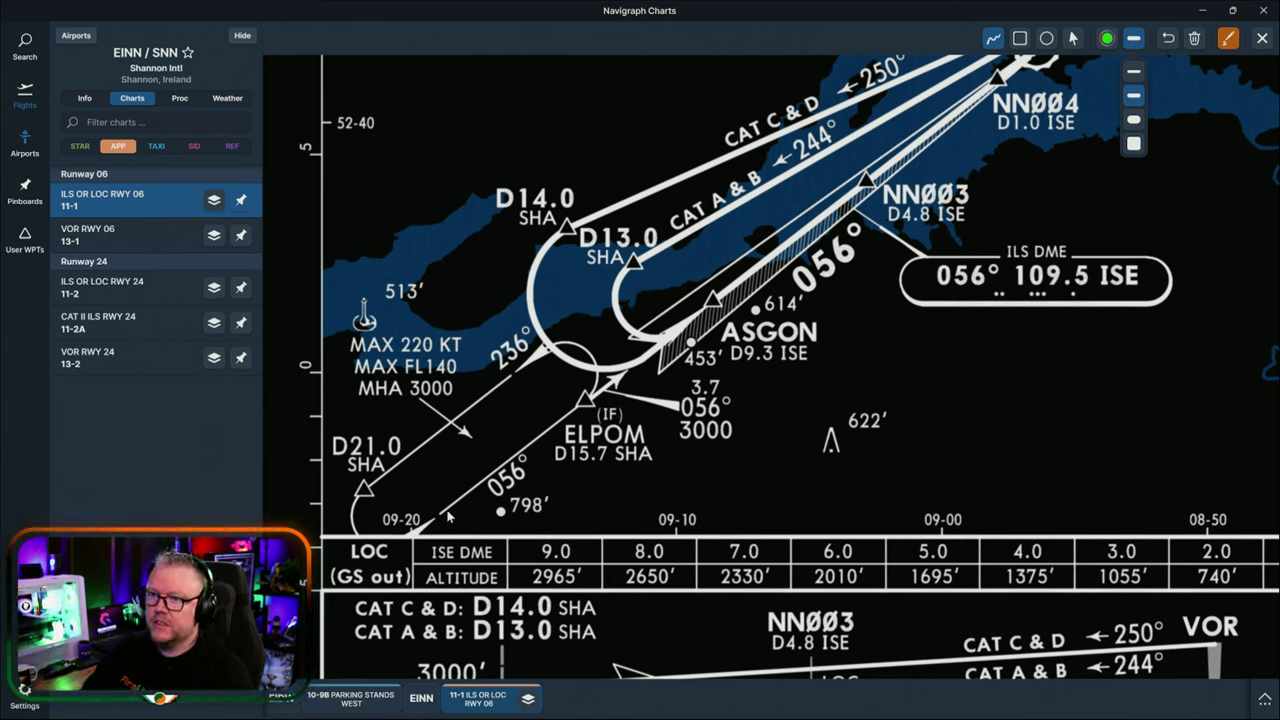
pyautogui.scroll(-5, 469, 500)
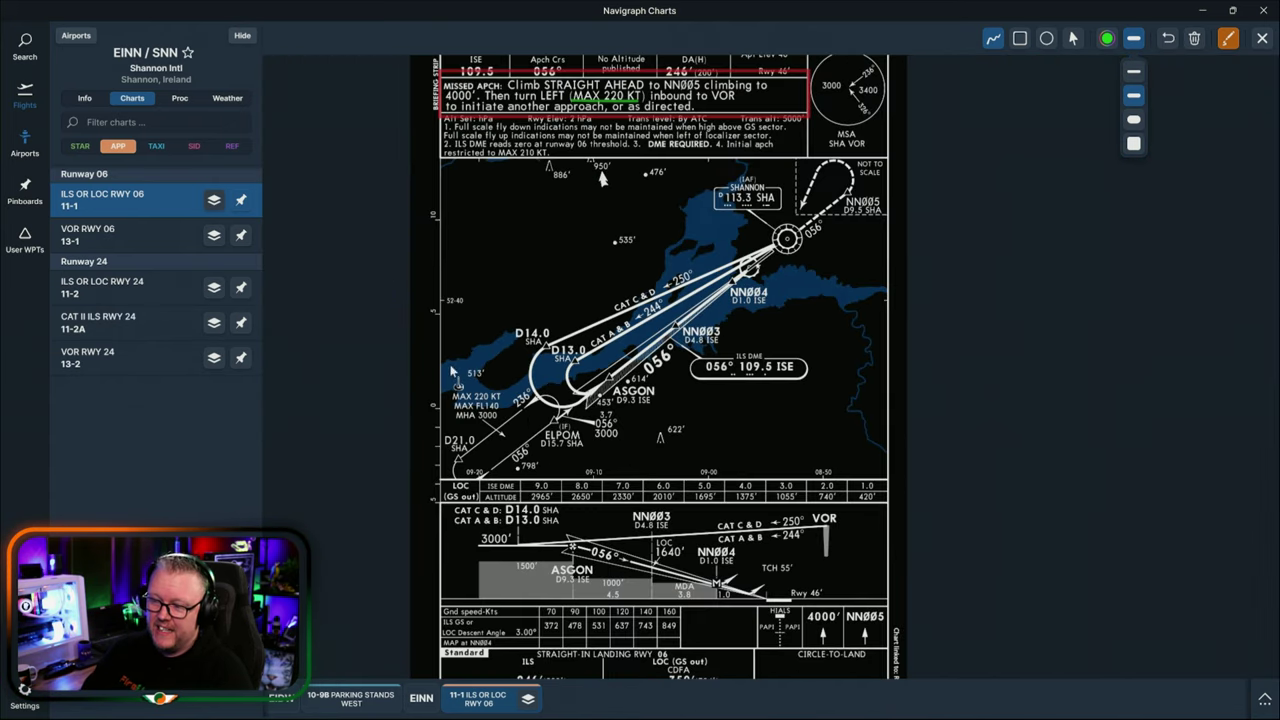
pyautogui.scroll(-1, 549, 428)
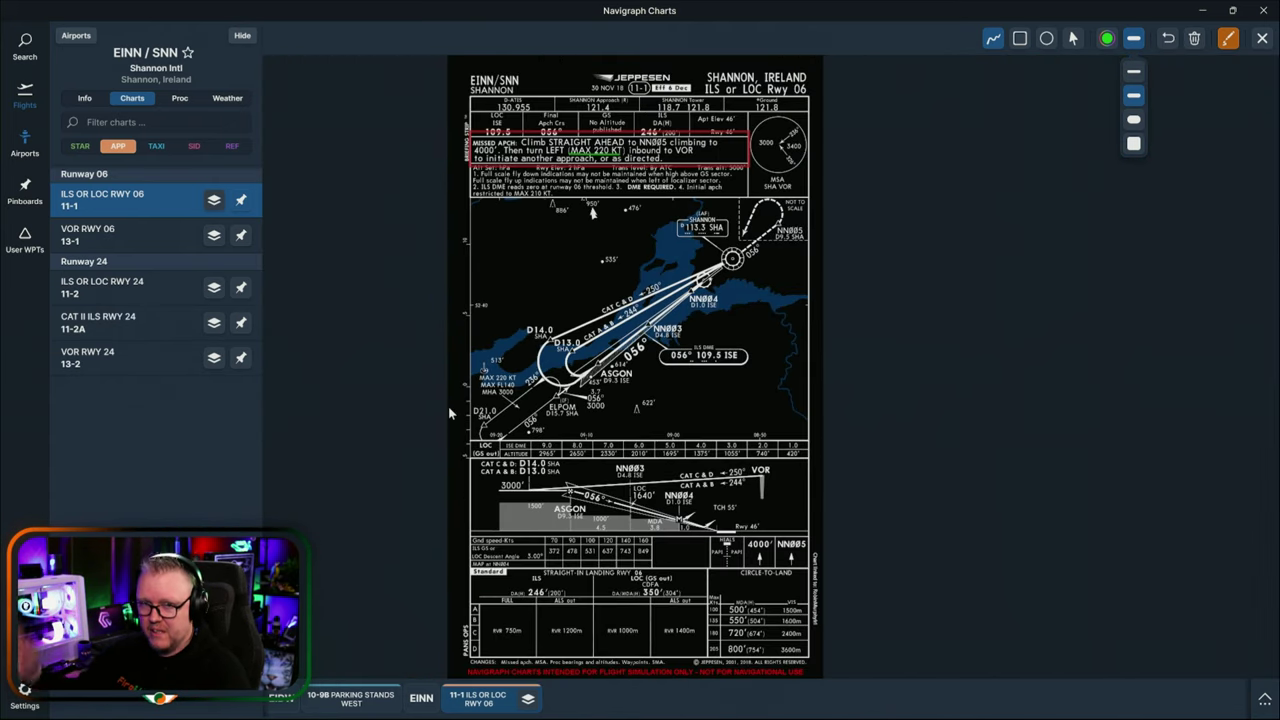
# Close the ILS or LOC Rwy 06 chart and set the map around Shannon to the High IFR view.
pyautogui.click(1262, 38)
pyautogui.scroll(6, 615, 335)
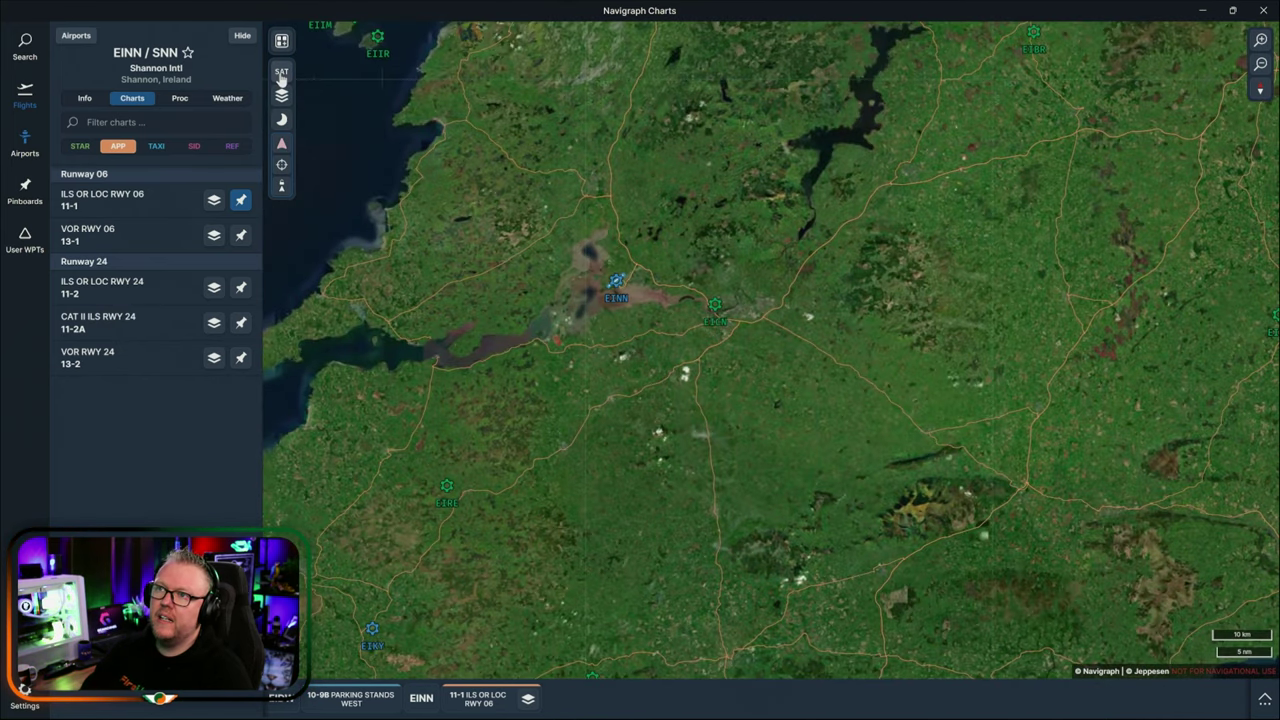
pyautogui.click(282, 72)
pyautogui.click(338, 150)
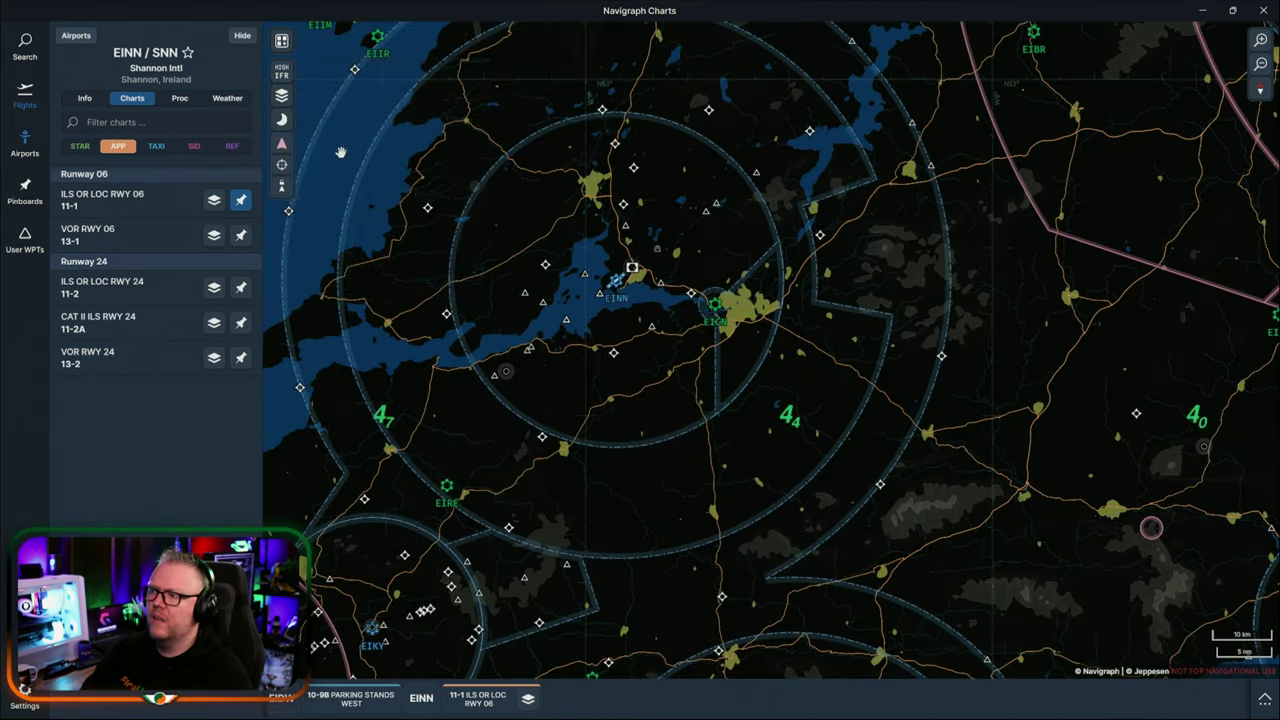
# Examine waypoint RERKA and its surroundings southwest of Shannon on the High IFR map.
pyautogui.scroll(3, 617, 380)
pyautogui.moveTo(617, 380); pyautogui.dragTo(560, 303)
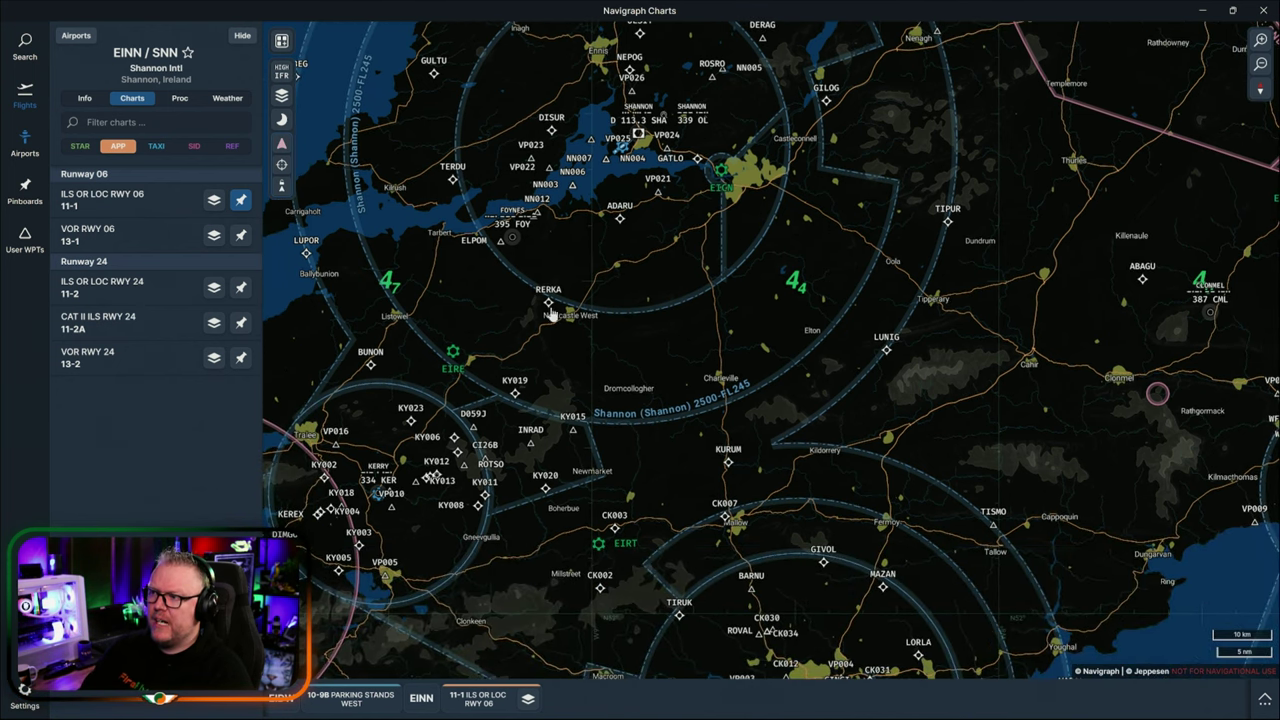
pyautogui.scroll(2, 560, 303)
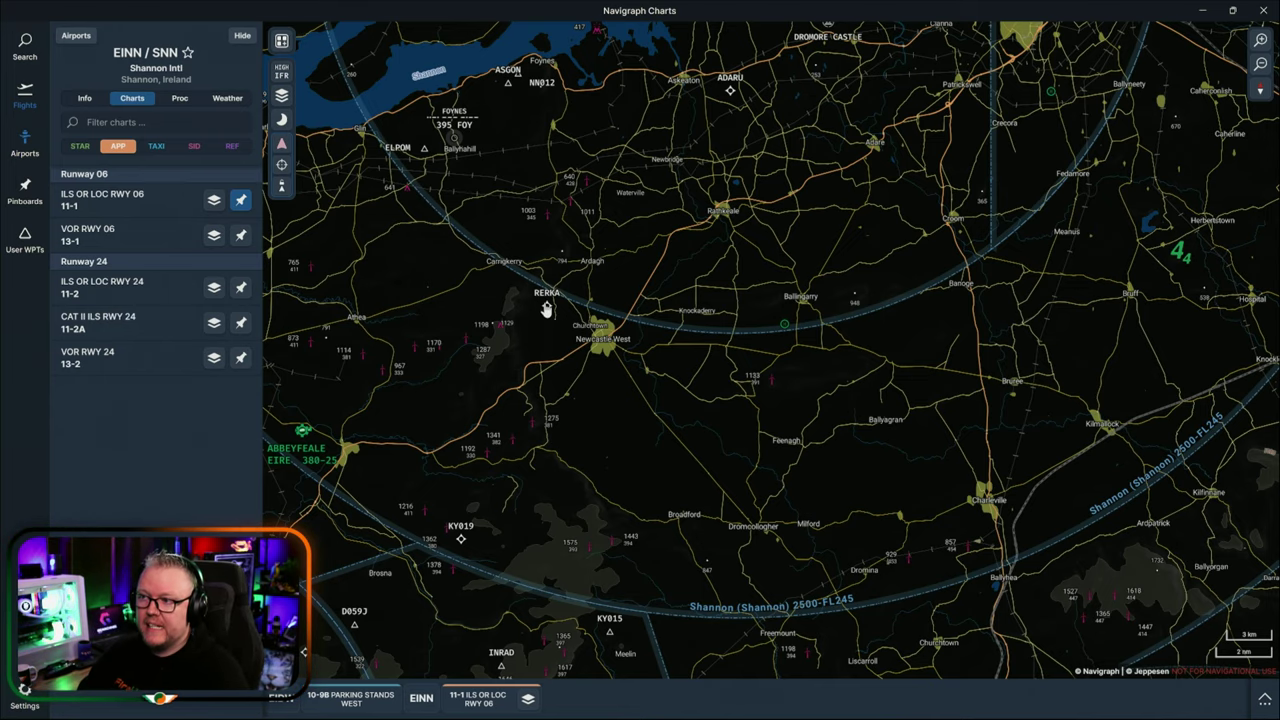
pyautogui.scroll(3, 548, 308)
pyautogui.scroll(-3, 542, 292)
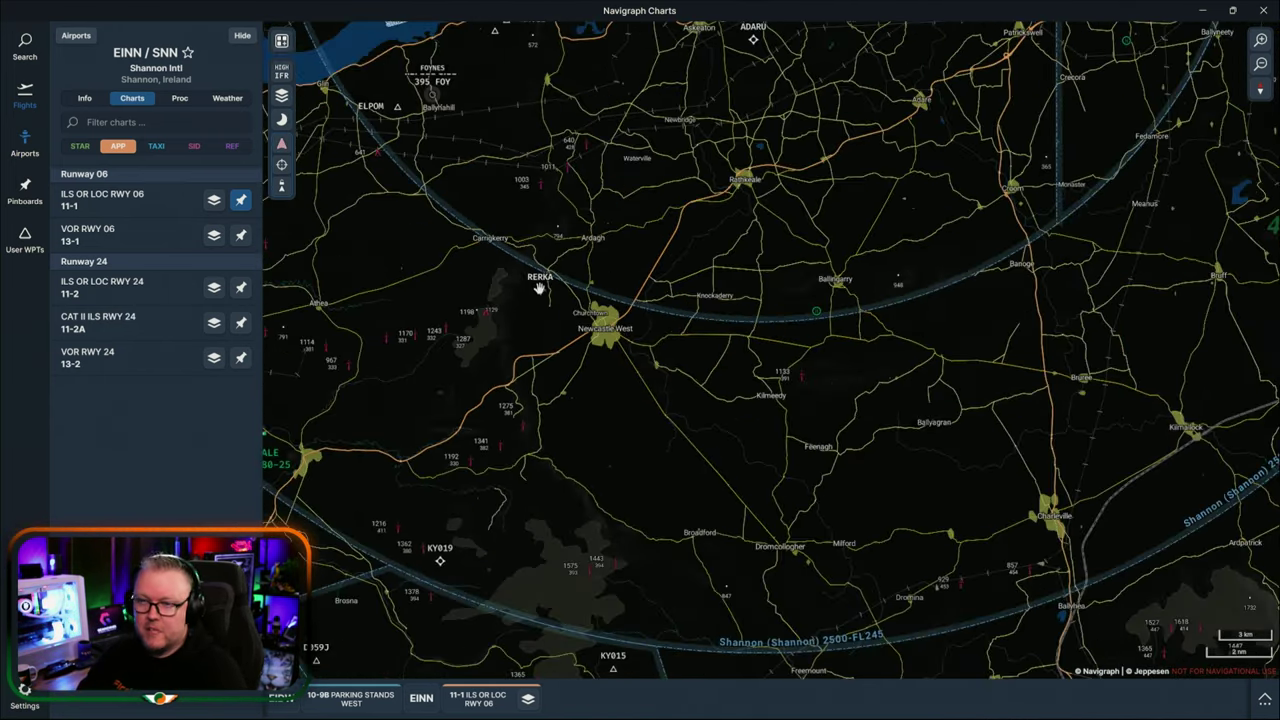
pyautogui.scroll(6, 540, 288)
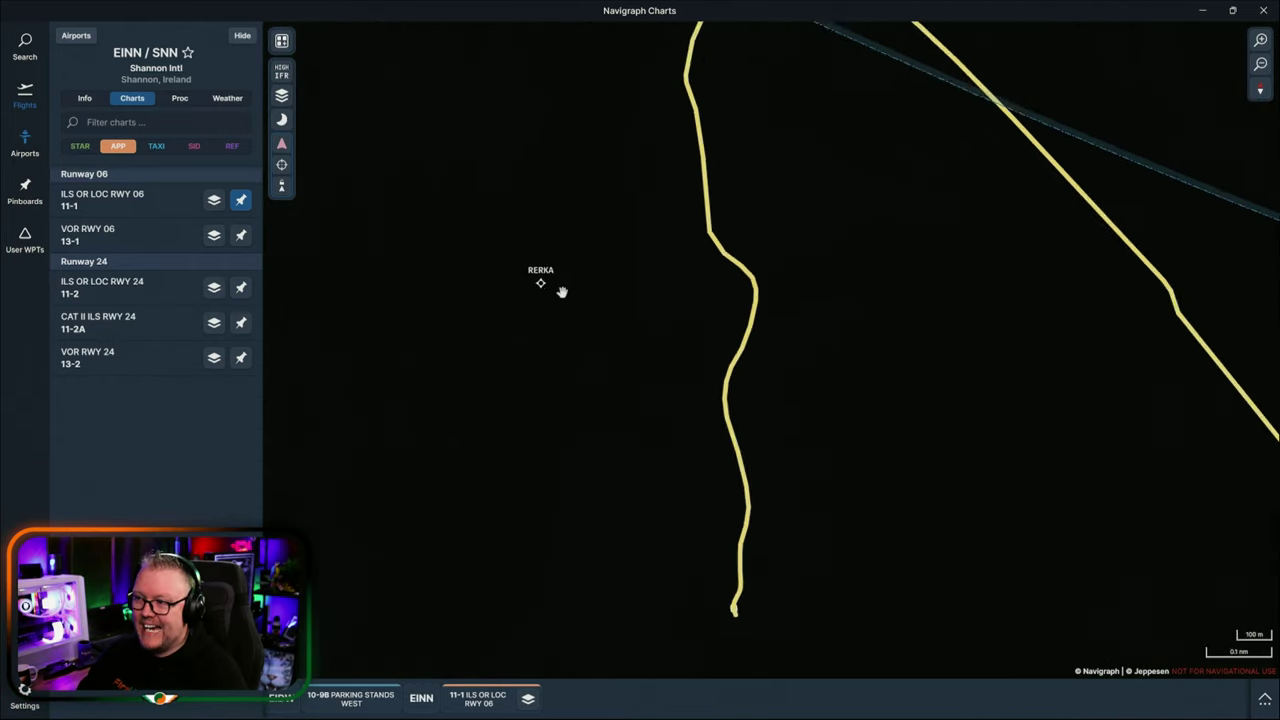
pyautogui.scroll(-5, 517, 272)
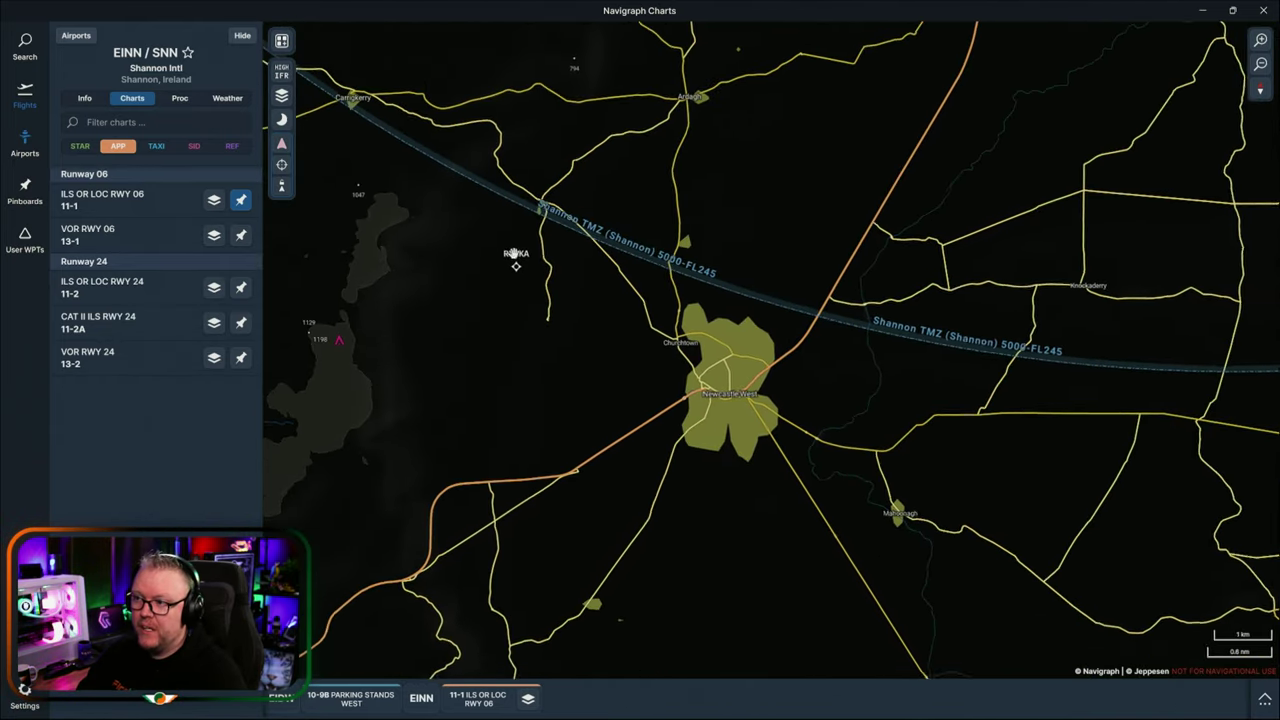
pyautogui.scroll(-2, 515, 262)
pyautogui.scroll(-2, 513, 256)
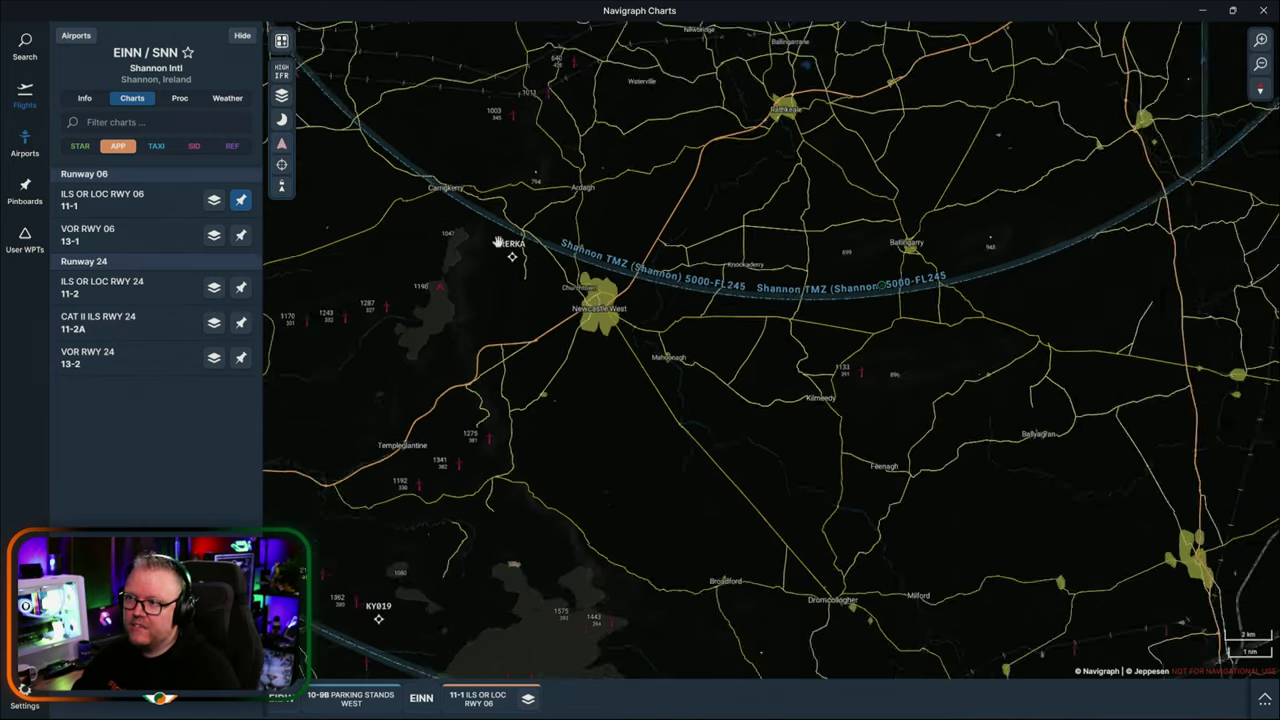
pyautogui.moveTo(494, 257); pyautogui.dragTo(554, 373)
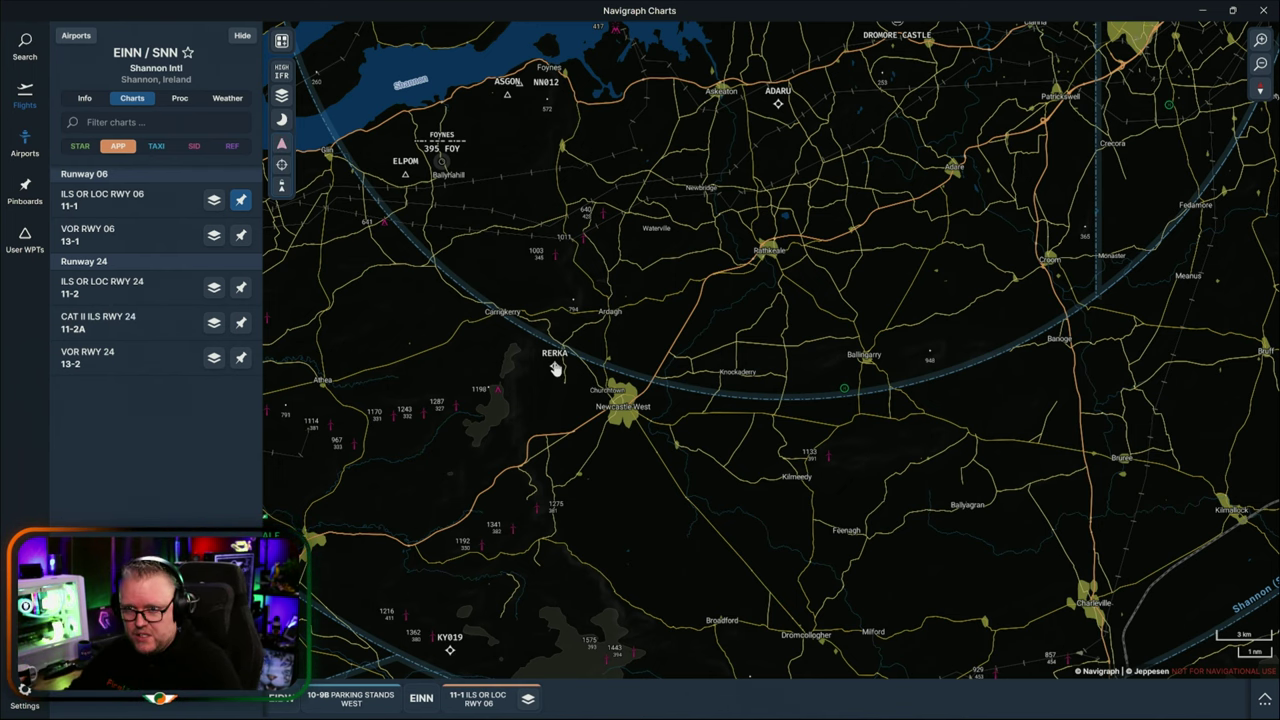
pyautogui.scroll(-5, 591, 347)
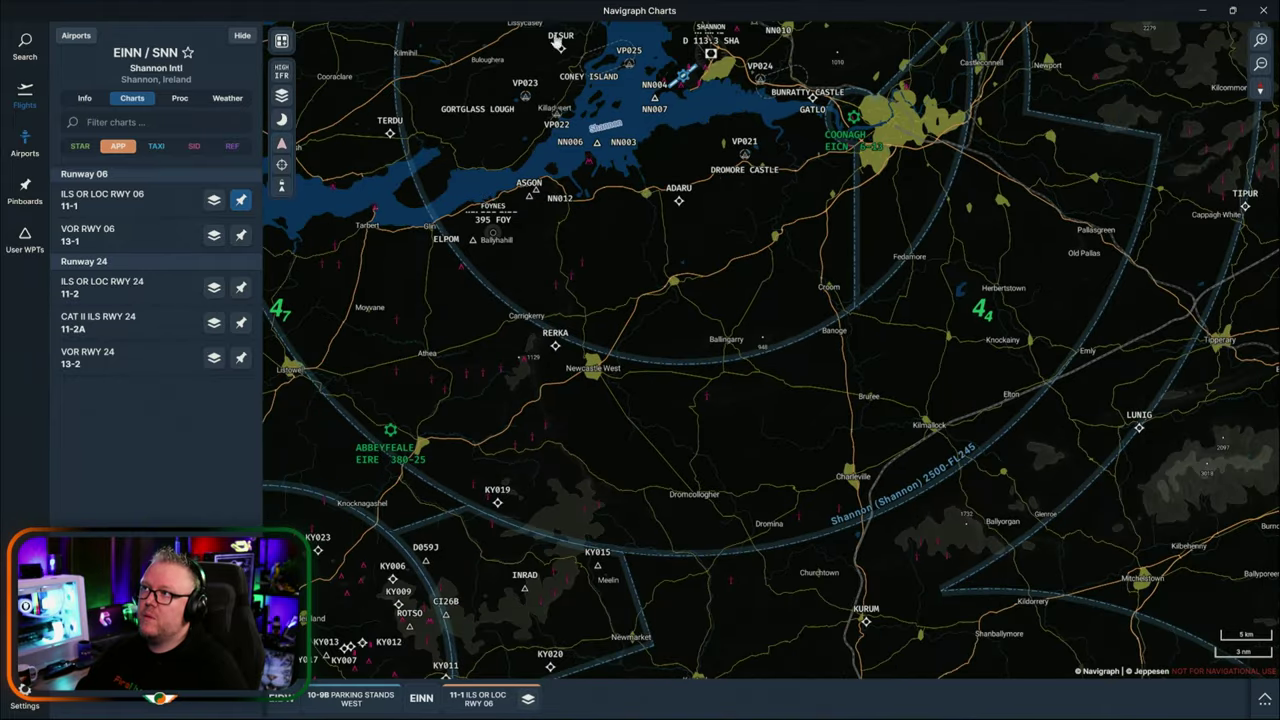
# Switch to the lesson page in the browser and read from the flight planning checklist on to the Airport Etiquette section.
pyautogui.press('super+Down')
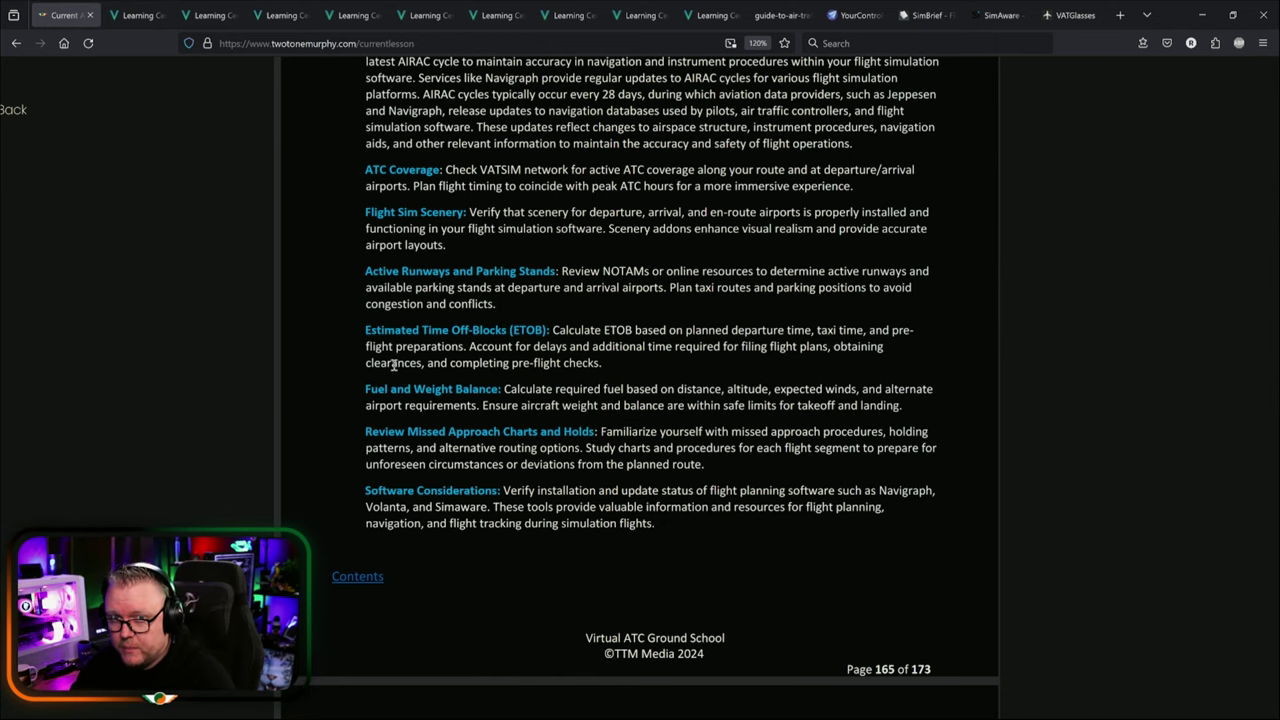
pyautogui.scroll(-3, 528, 470)
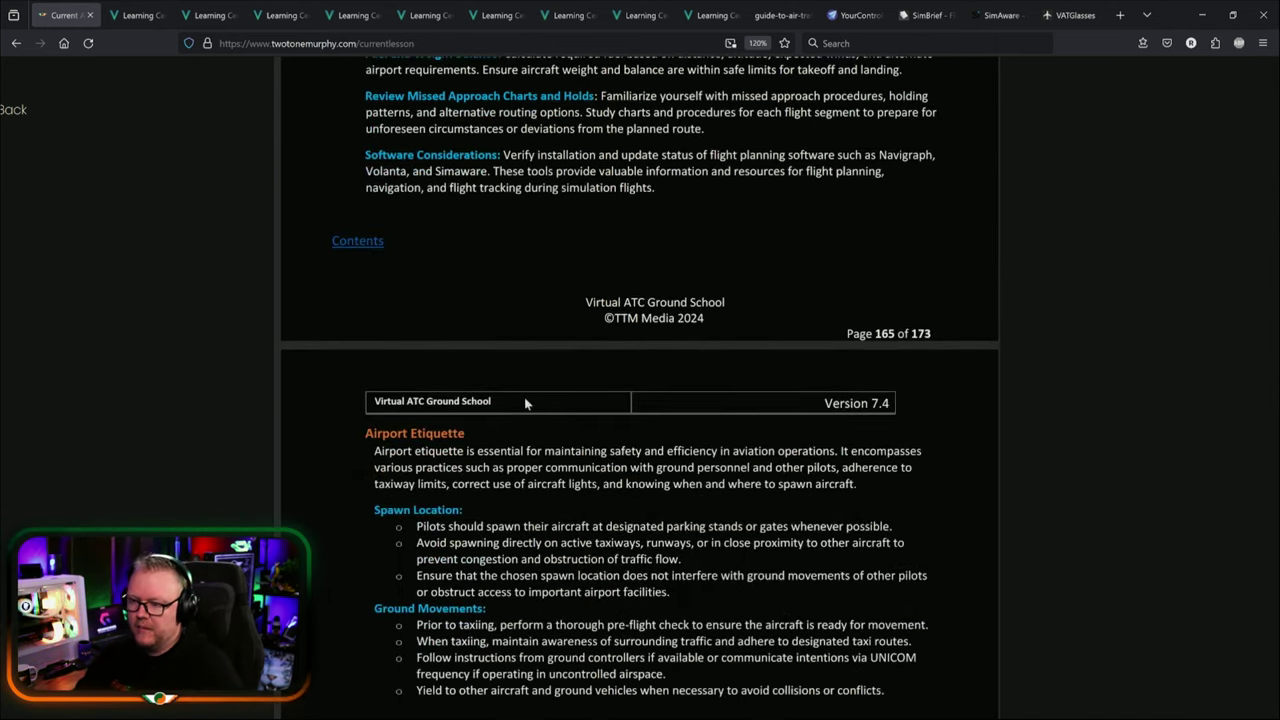
pyautogui.scroll(3, 525, 400)
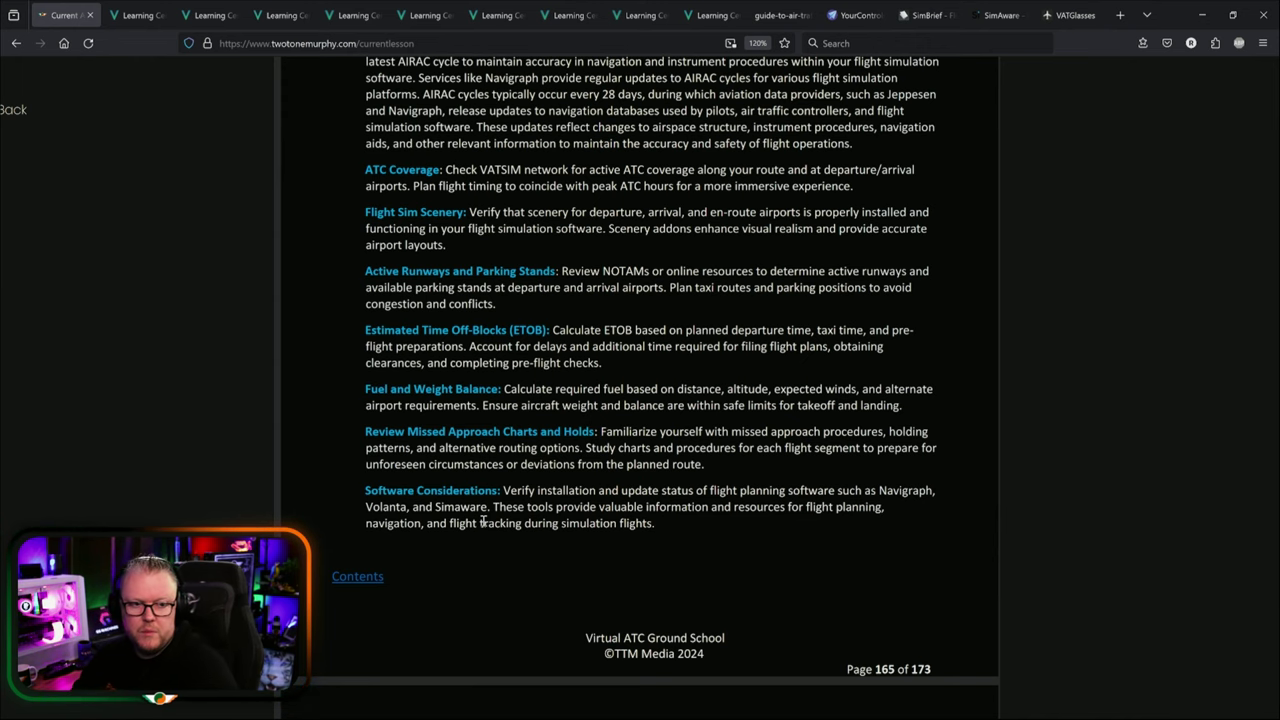
pyautogui.scroll(2, 522, 467)
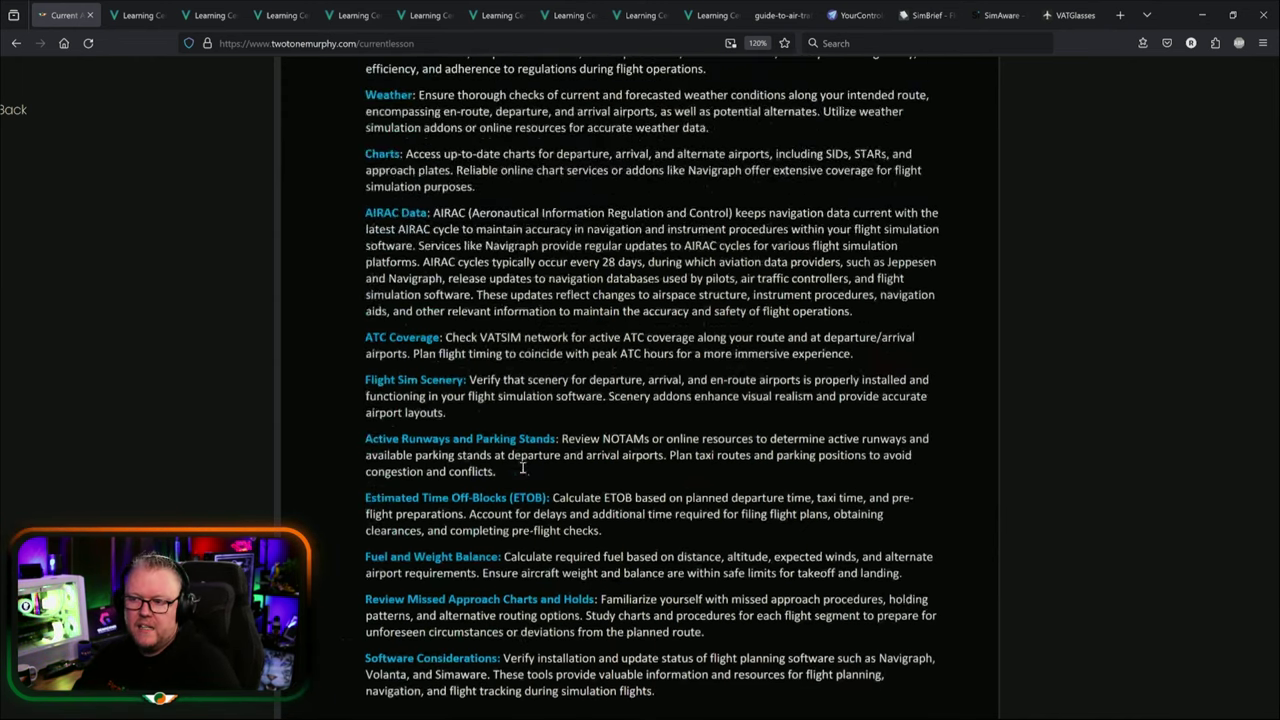
pyautogui.scroll(3, 522, 467)
pyautogui.scroll(-6, 477, 441)
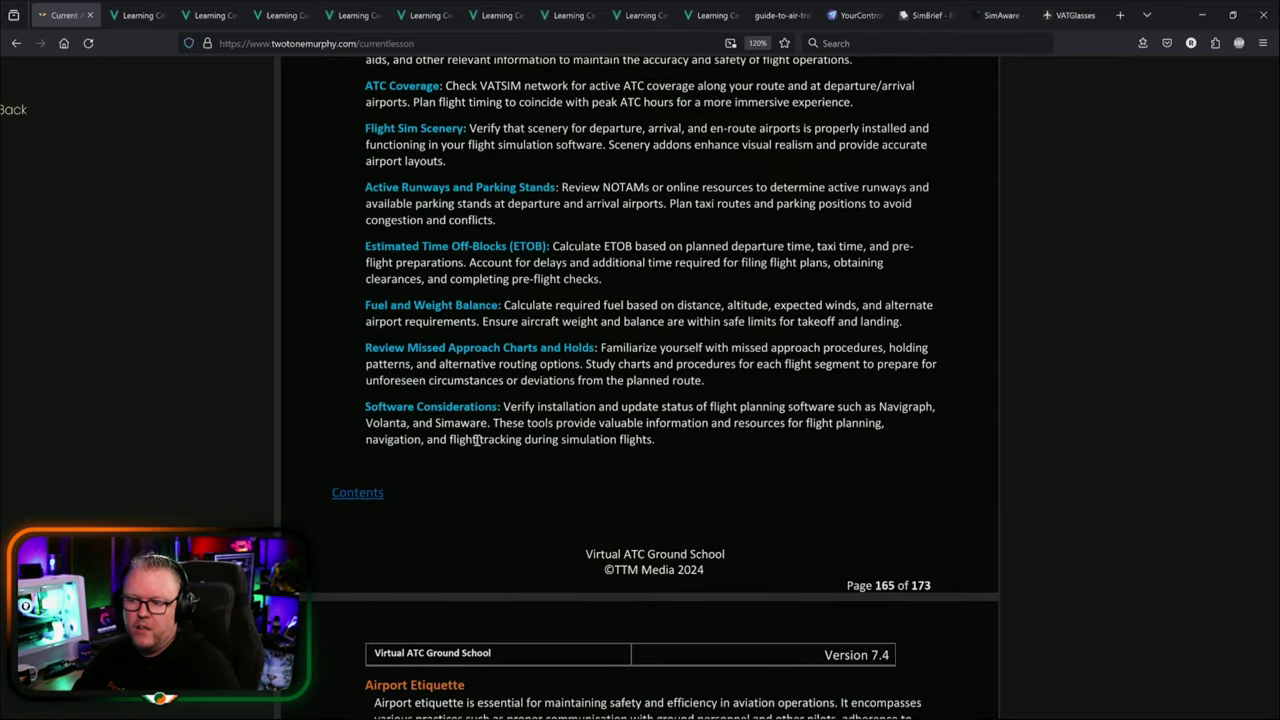
pyautogui.scroll(-2, 477, 441)
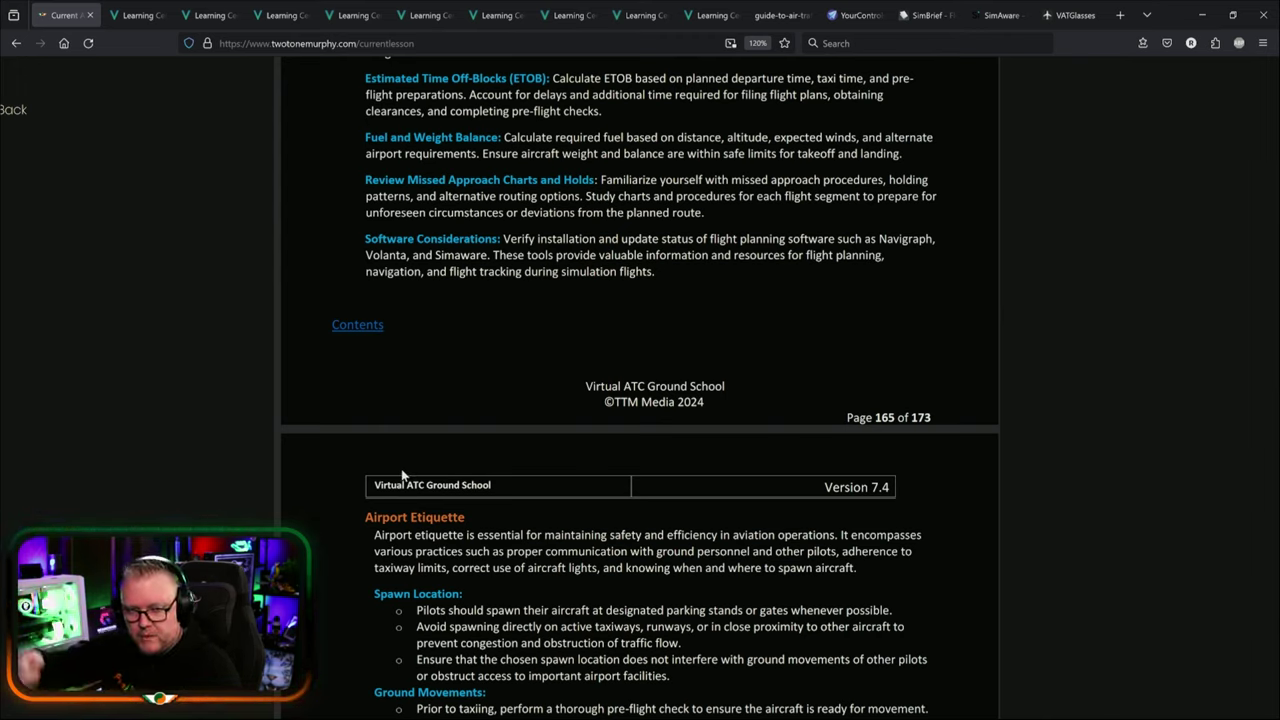
pyautogui.scroll(-2, 397, 358)
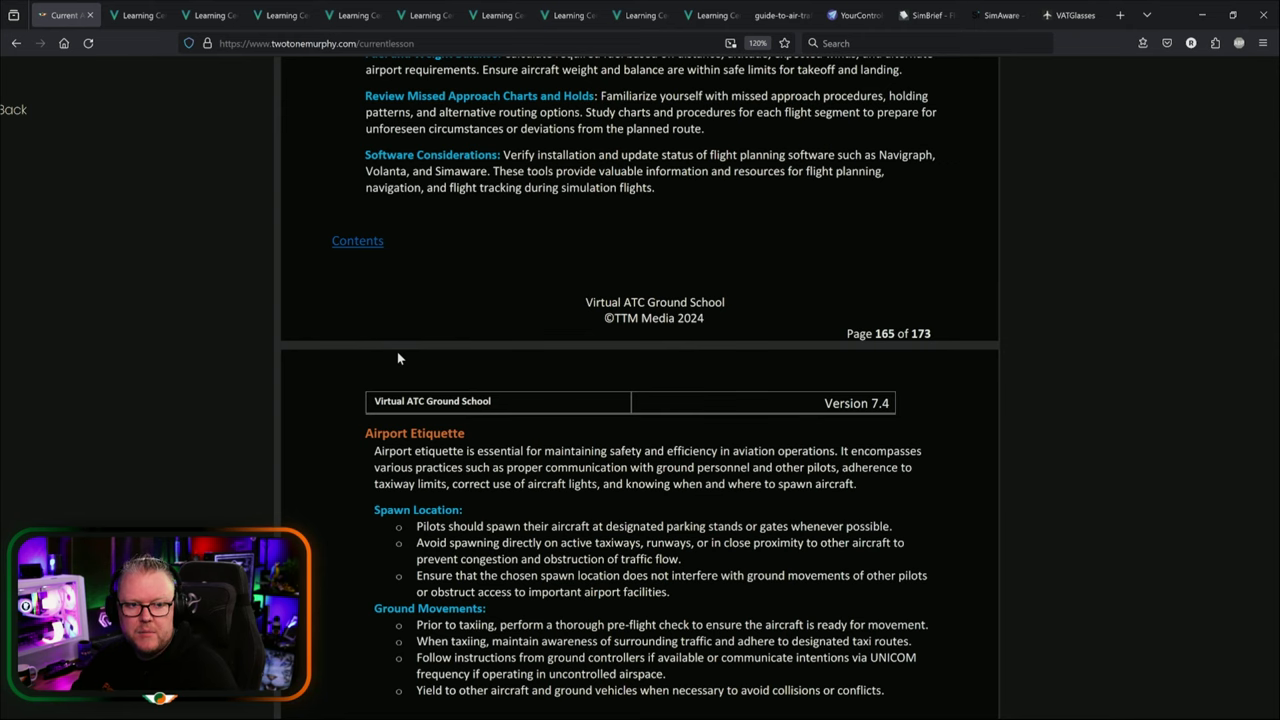
pyautogui.scroll(-2, 384, 346)
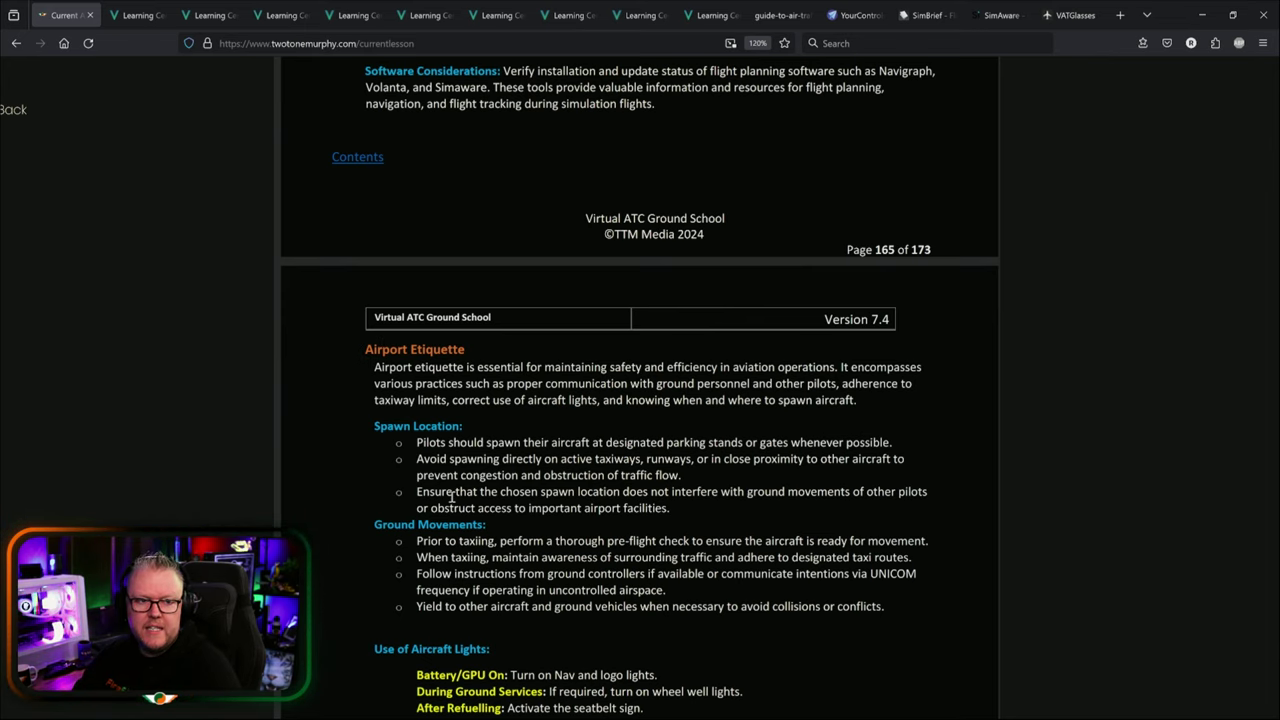
pyautogui.scroll(-3, 454, 496)
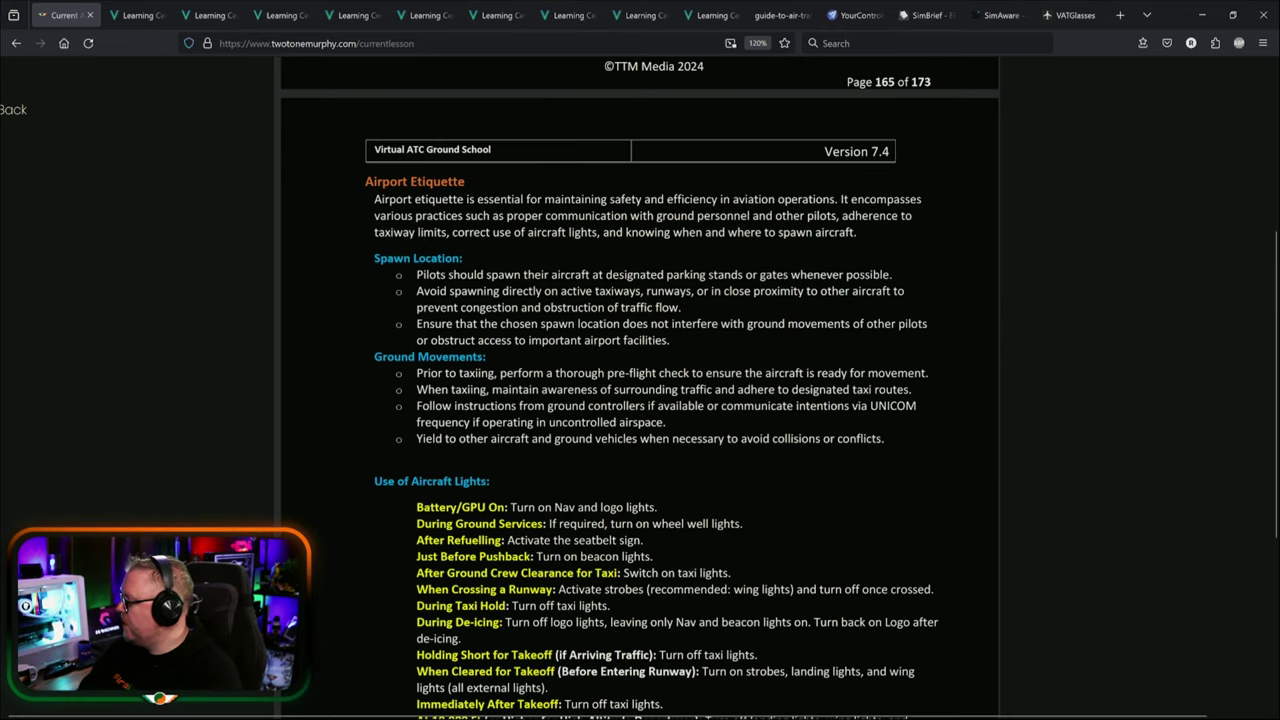
# Switch to Navigraph Charts and inspect Shannon's light aircraft parking and the stands on the west and central aprons.
pyautogui.moveTo(1279, 438); pyautogui.dragTo(530, 252)
pyautogui.doubleClick(509, 263)
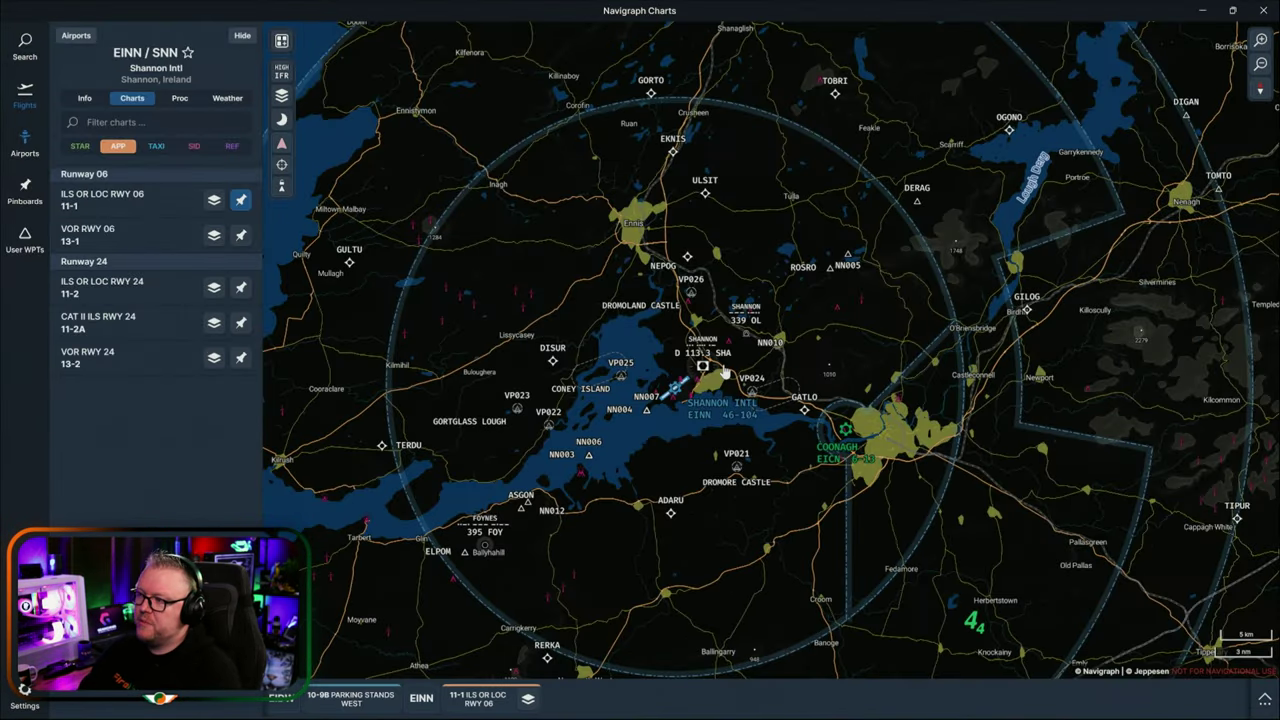
pyautogui.scroll(8, 724, 372)
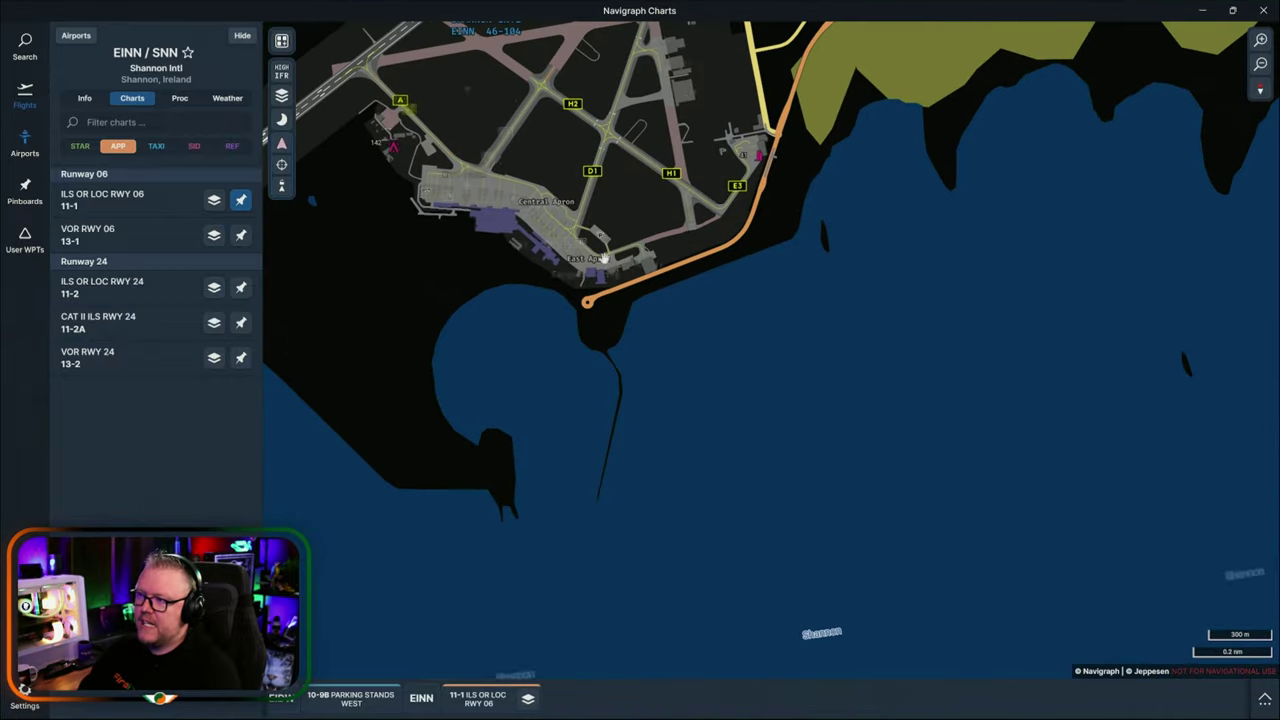
pyautogui.scroll(4, 604, 258)
pyautogui.scroll(-2, 646, 250)
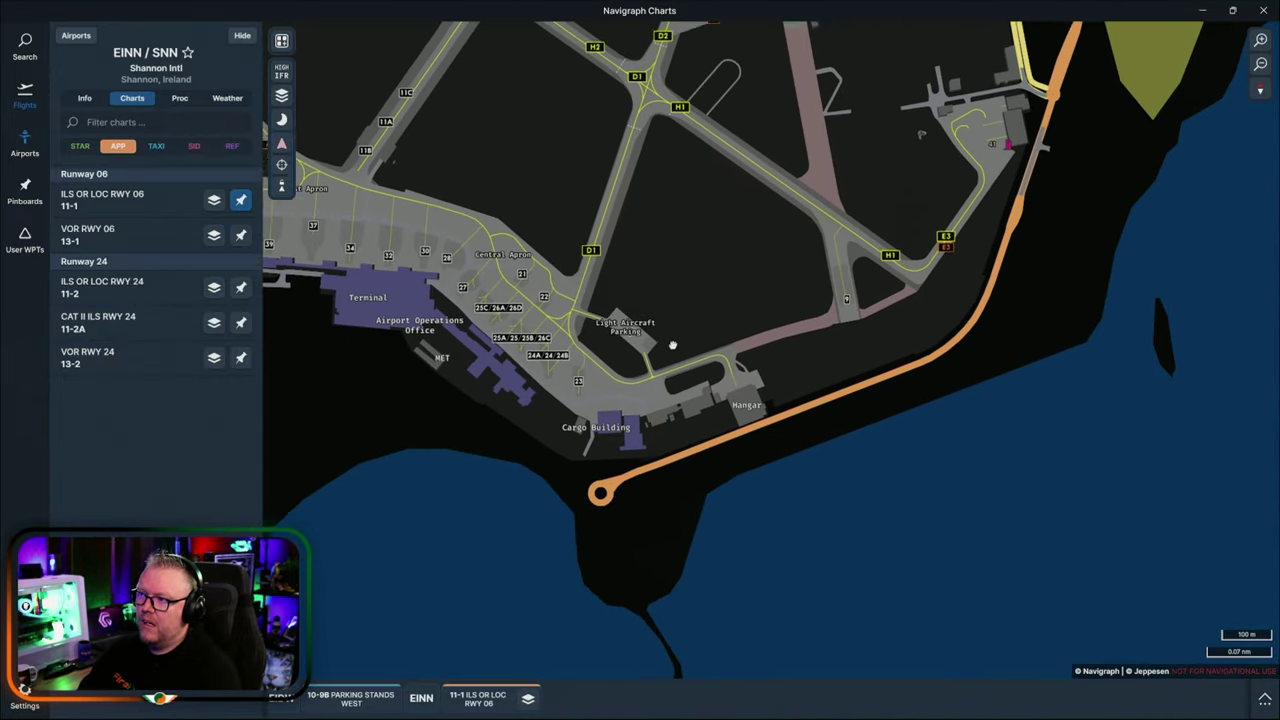
pyautogui.scroll(-2, 660, 355)
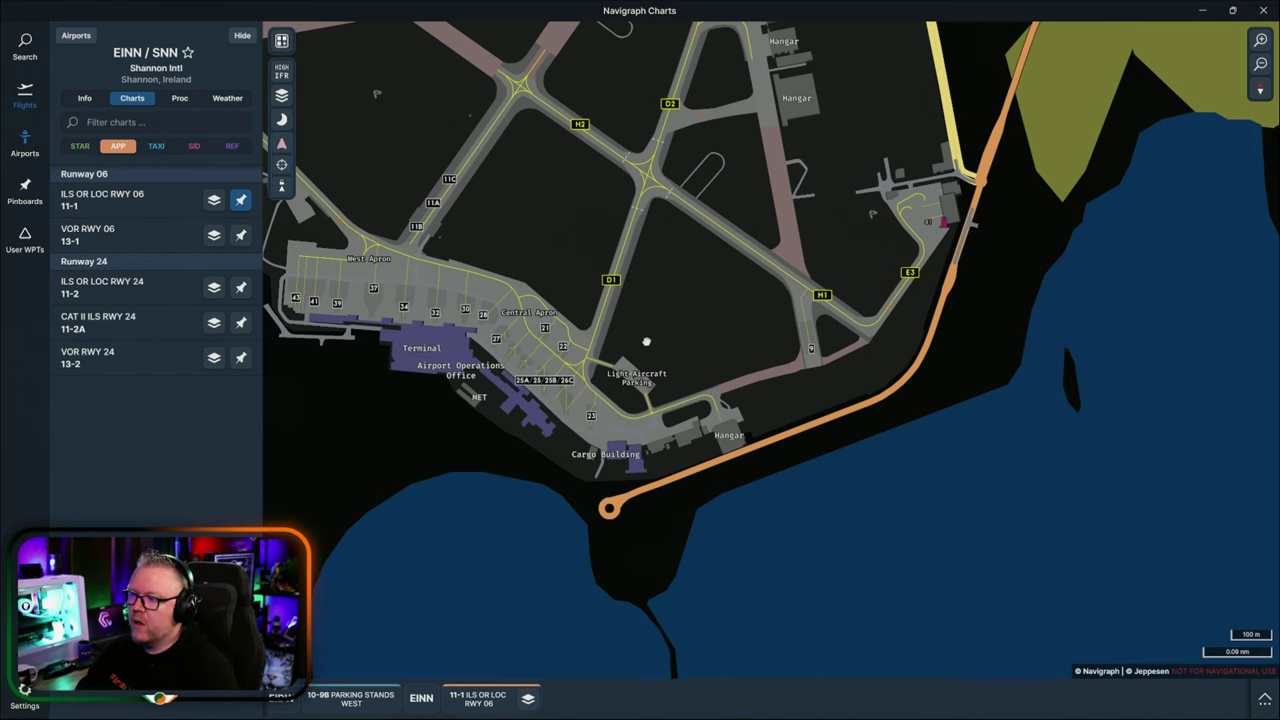
pyautogui.scroll(3, 646, 342)
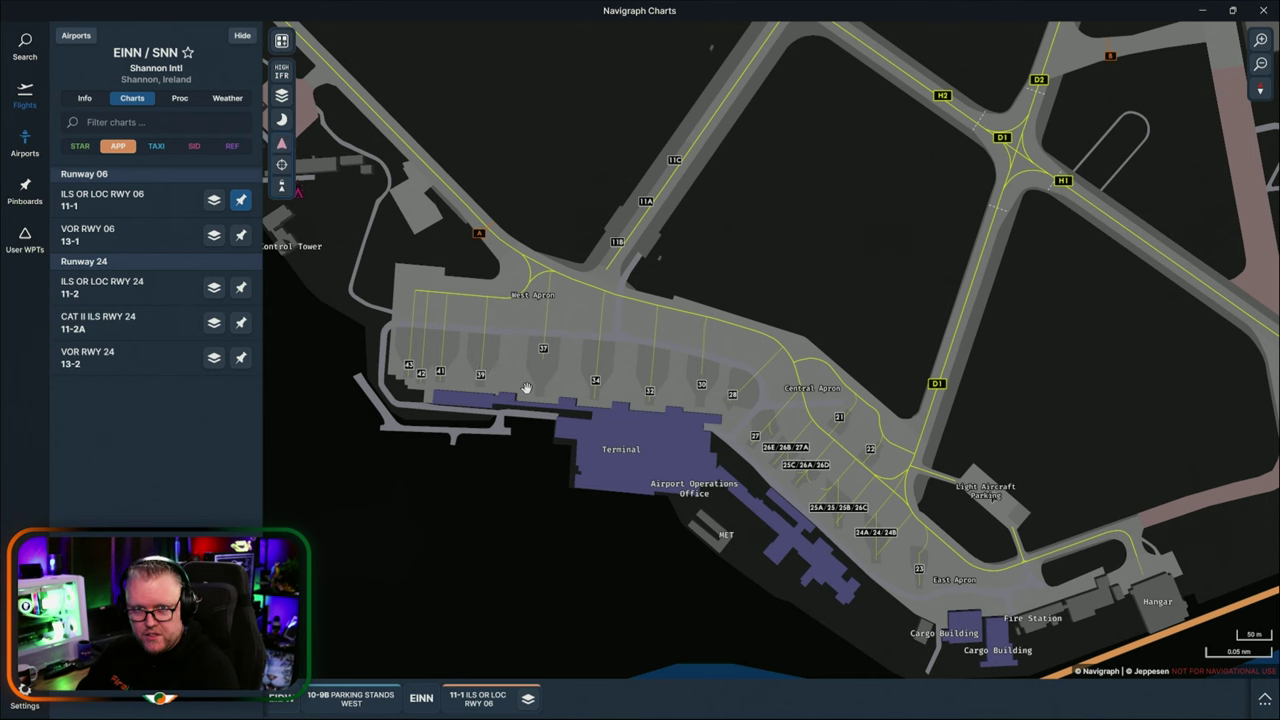
# Examine Shannon's runway and taxiway layout in relation to the terminal and the central apron stands.
pyautogui.scroll(-3, 551, 386)
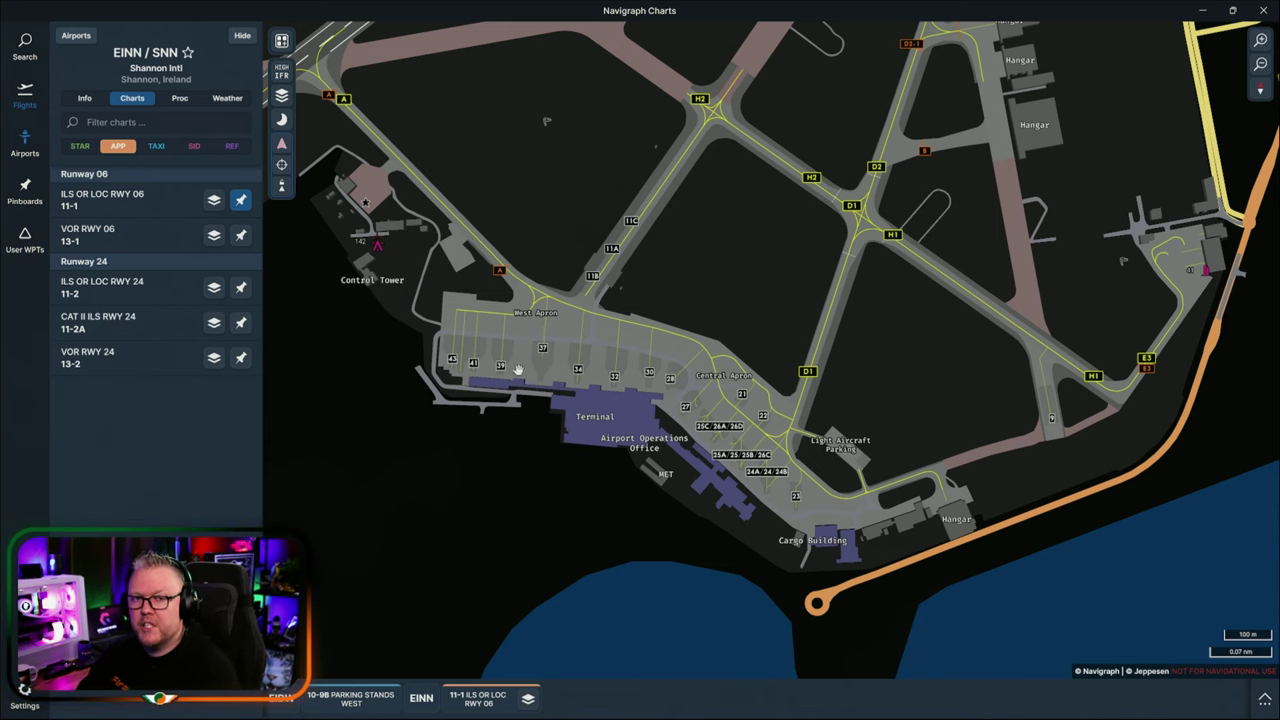
pyautogui.moveTo(512, 350); pyautogui.dragTo(551, 429)
pyautogui.scroll(-3, 623, 343)
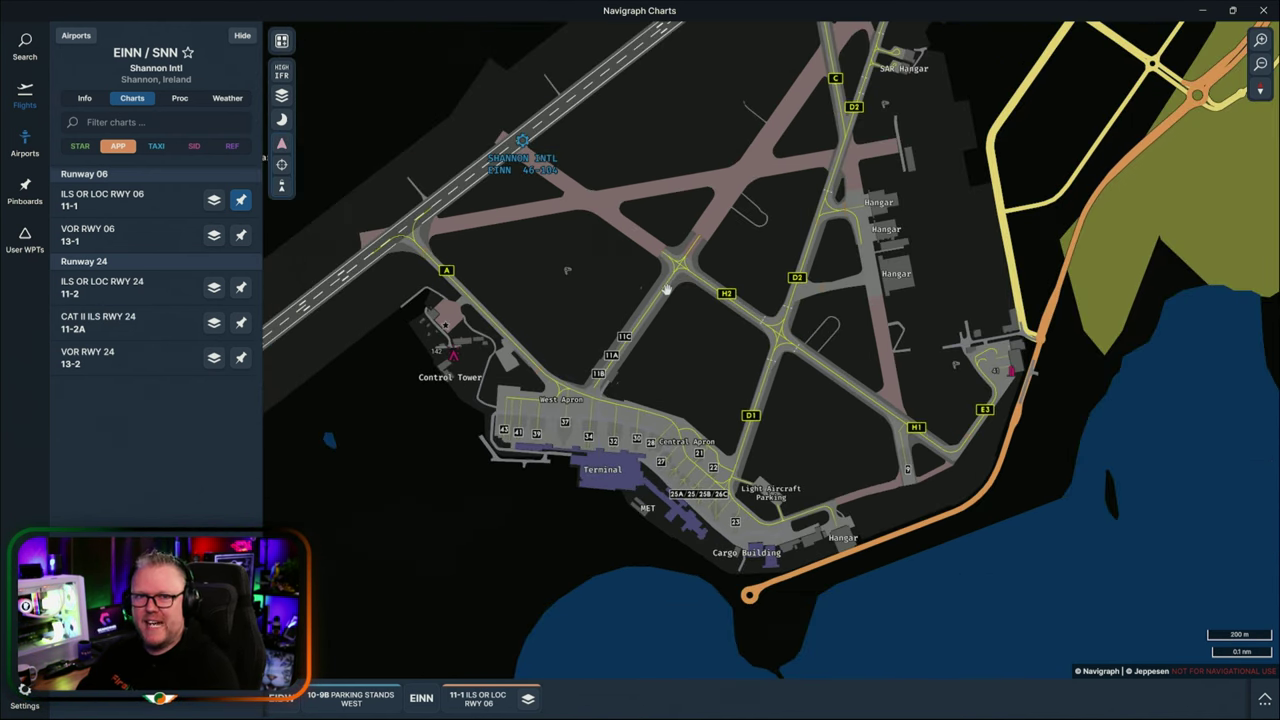
pyautogui.moveTo(667, 290); pyautogui.dragTo(783, 368)
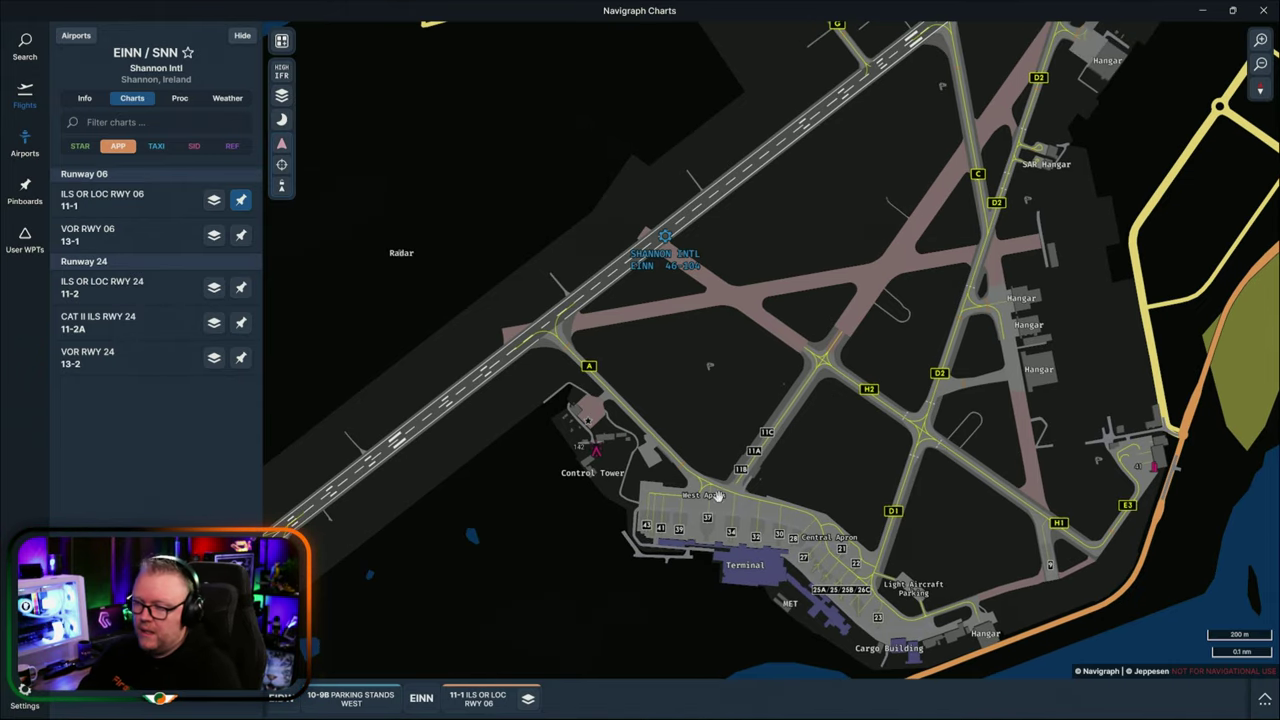
pyautogui.moveTo(717, 495); pyautogui.dragTo(490, 378)
pyautogui.scroll(5, 560, 380)
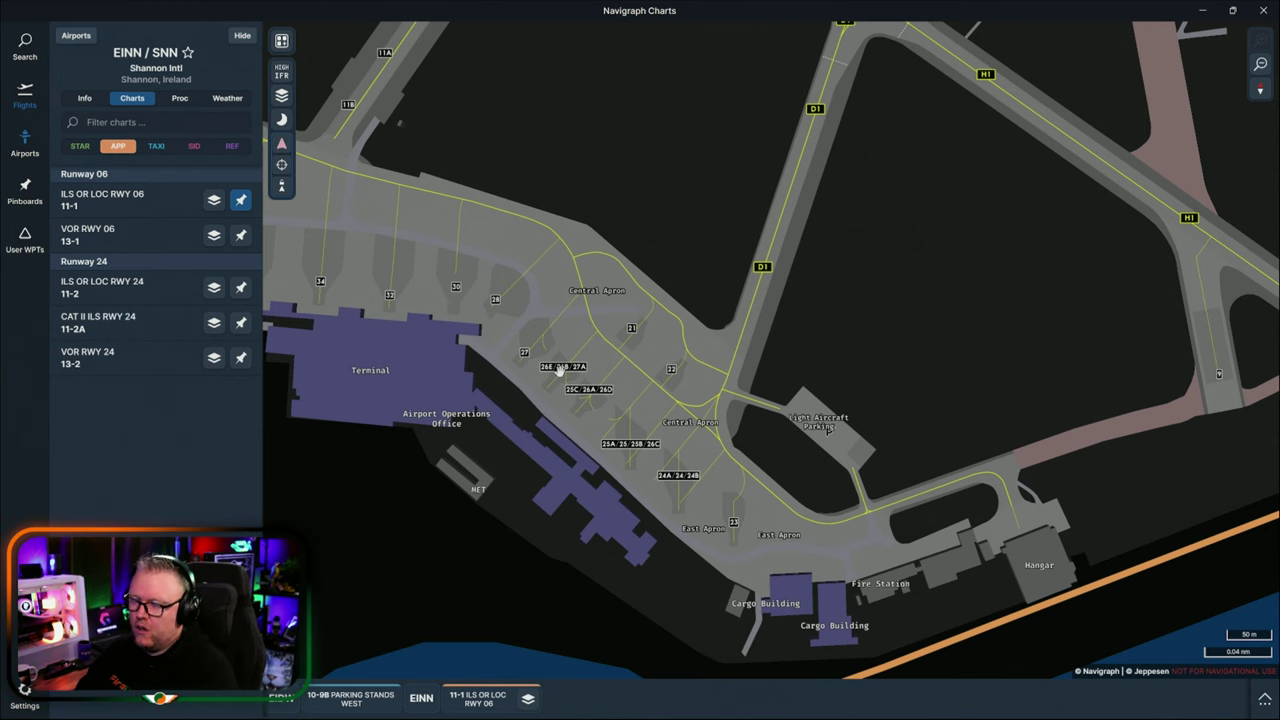
pyautogui.moveTo(558, 368); pyautogui.dragTo(634, 408)
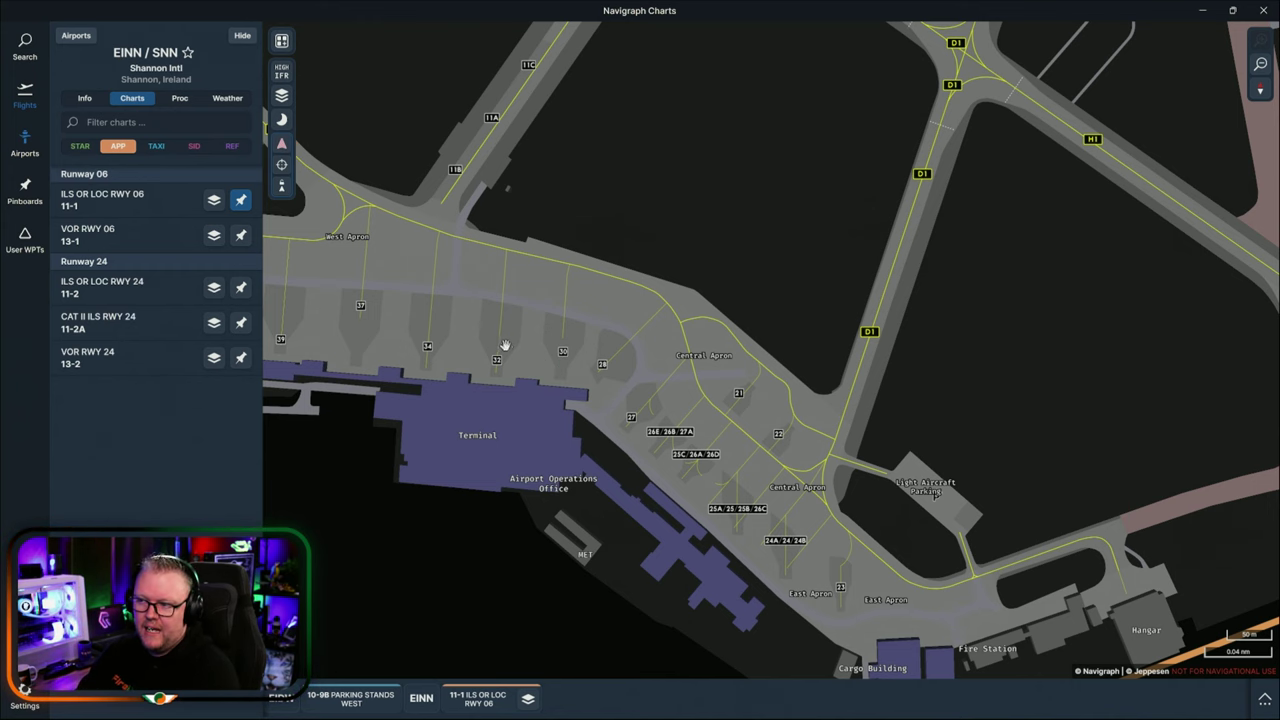
# Examine the terminal stands on Shannon's west, central and east aprons.
pyautogui.moveTo(505, 345); pyautogui.dragTo(609, 366)
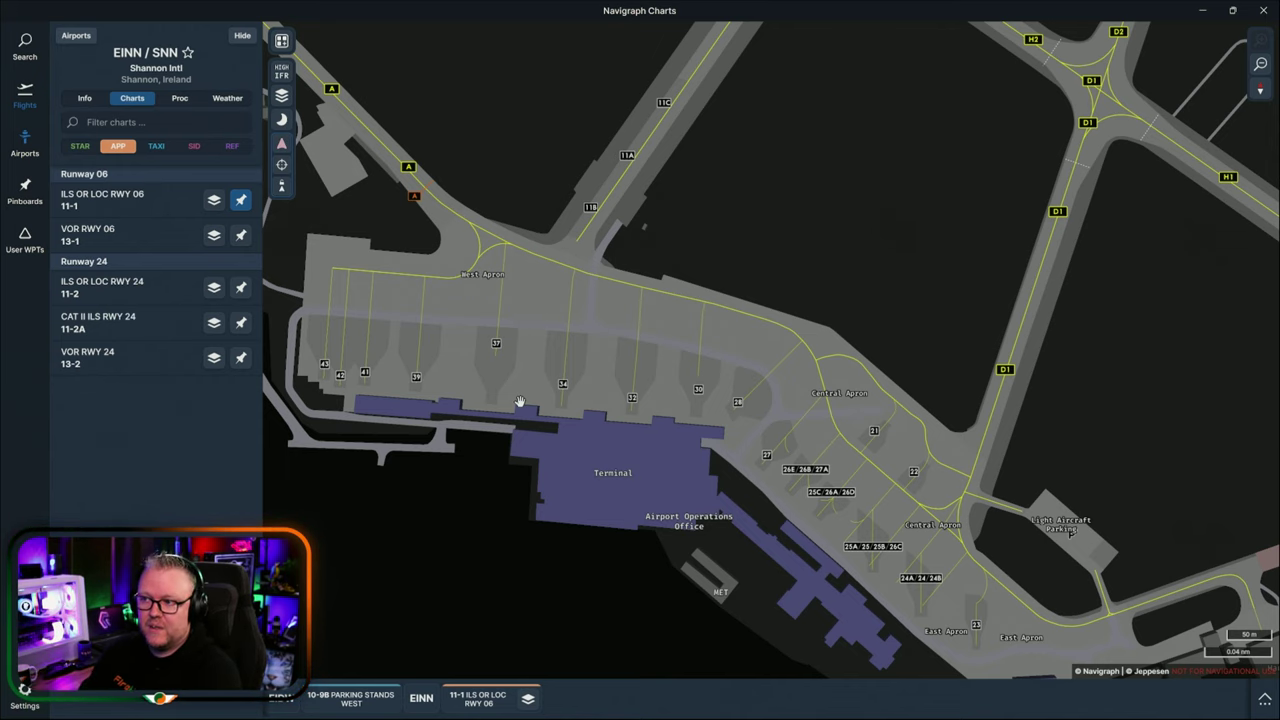
pyautogui.moveTo(762, 447); pyautogui.dragTo(565, 322)
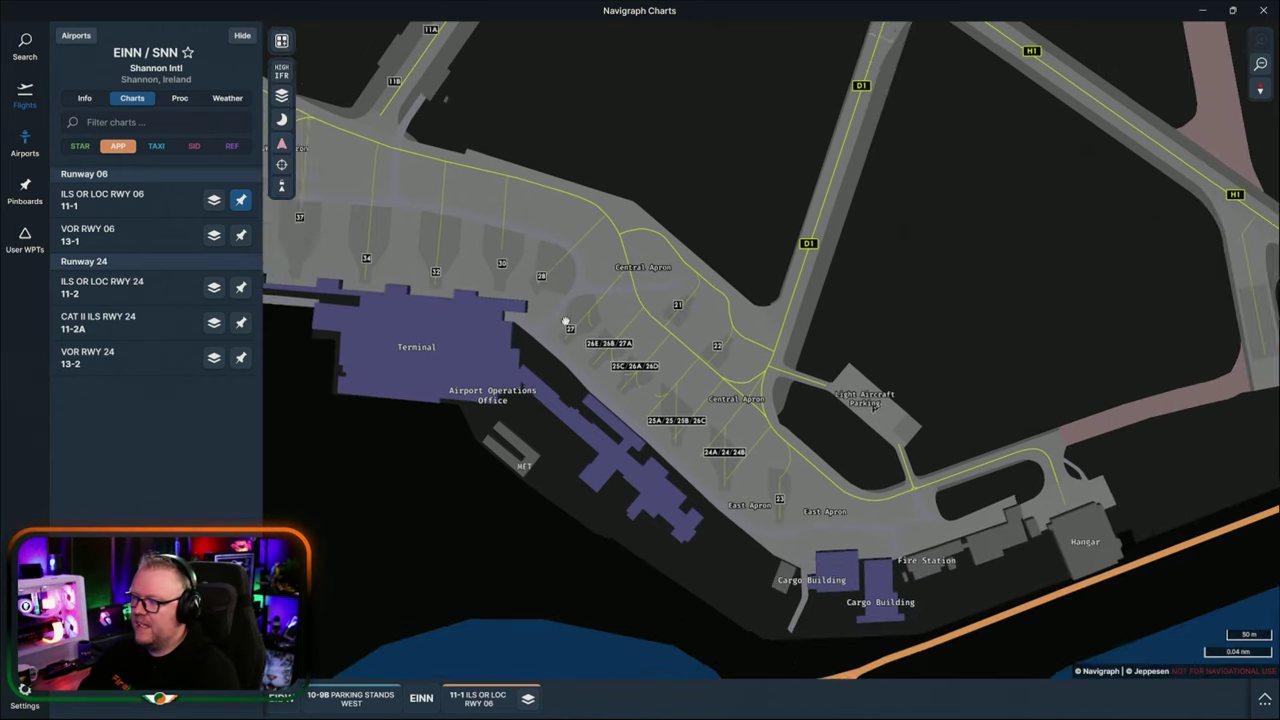
pyautogui.moveTo(712, 436); pyautogui.dragTo(880, 443)
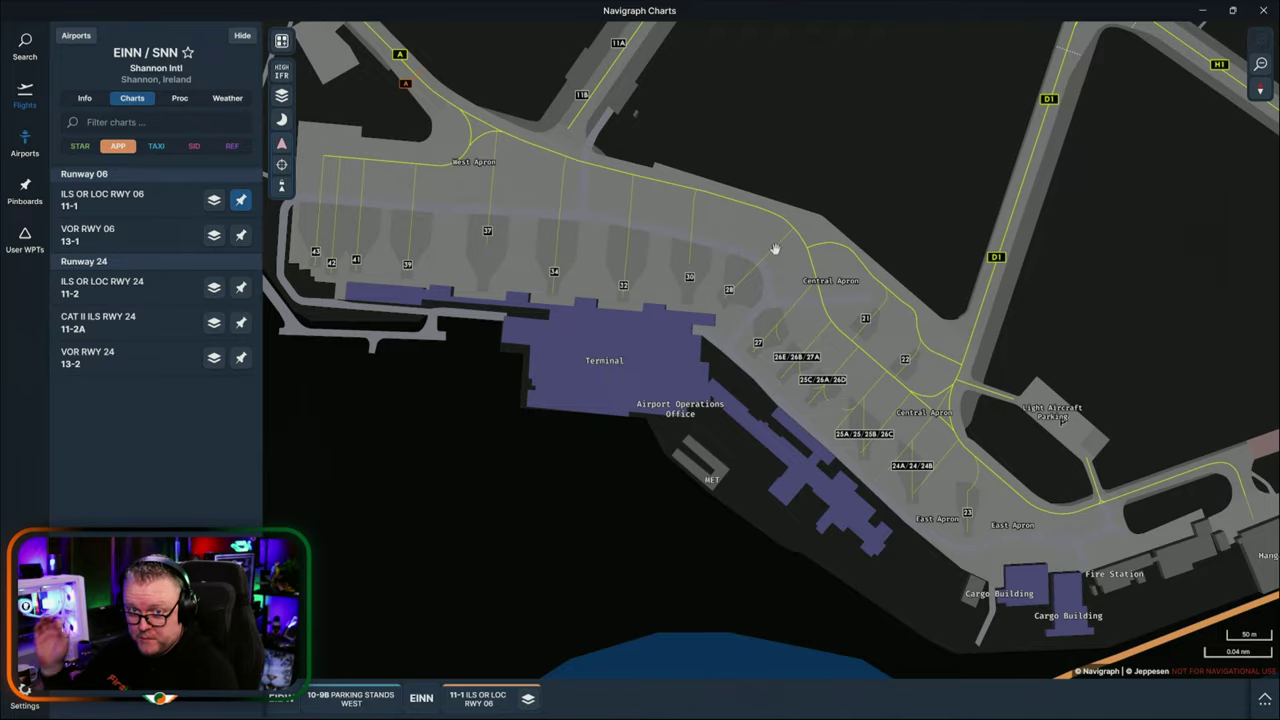
# Move the map from Shannon to Dublin and inspect the north apron stands around Pier 1 and the overall airport layout.
pyautogui.scroll(-15, 786, 290)
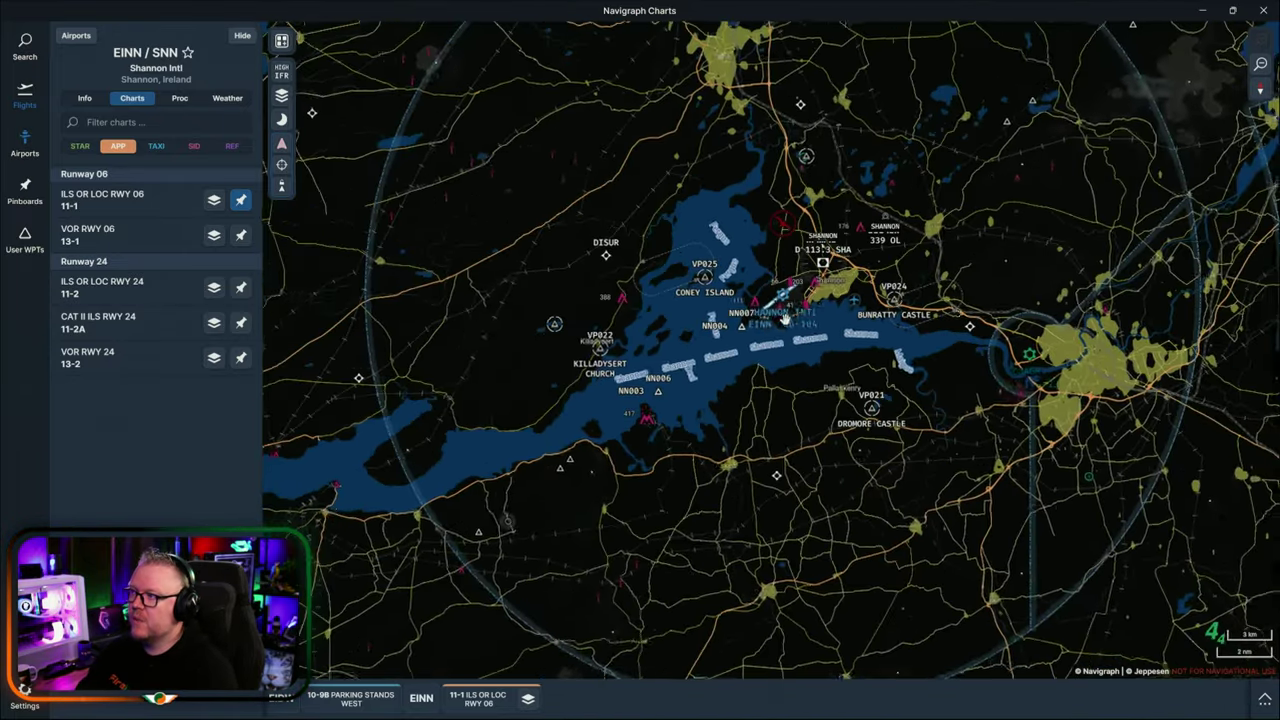
pyautogui.scroll(-5, 773, 241)
pyautogui.scroll(15, 645, 260)
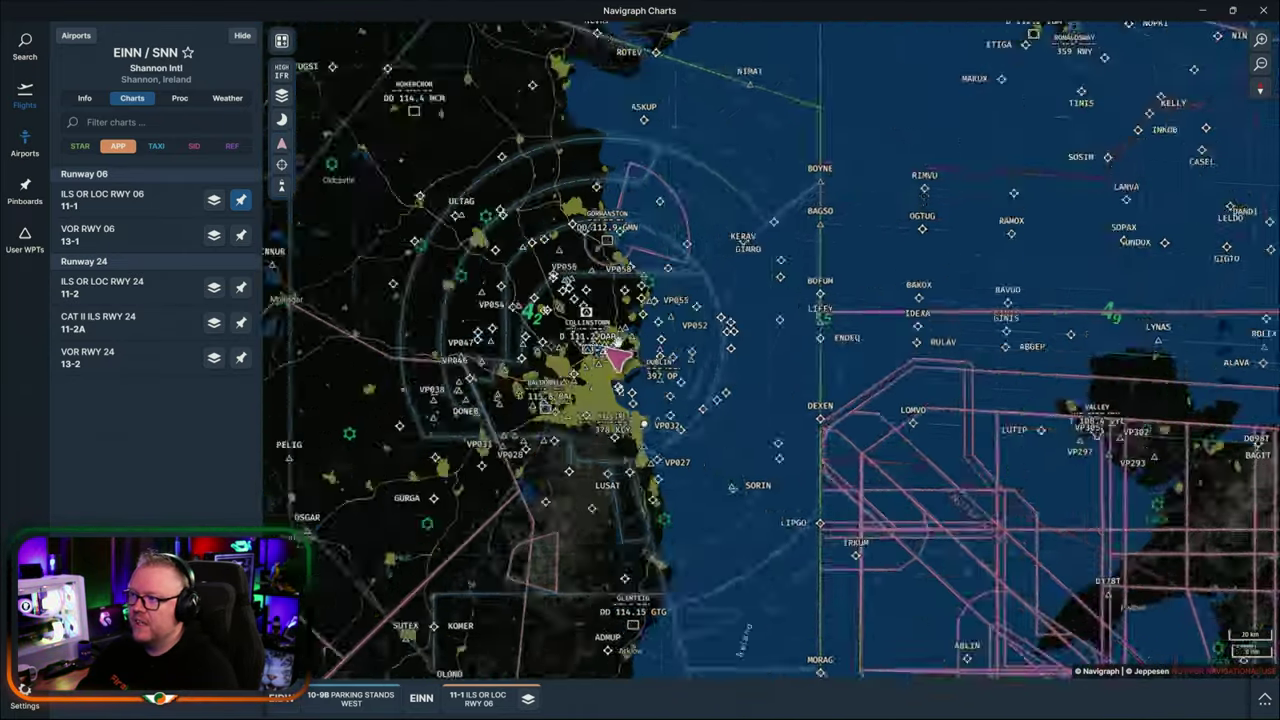
pyautogui.scroll(10, 643, 257)
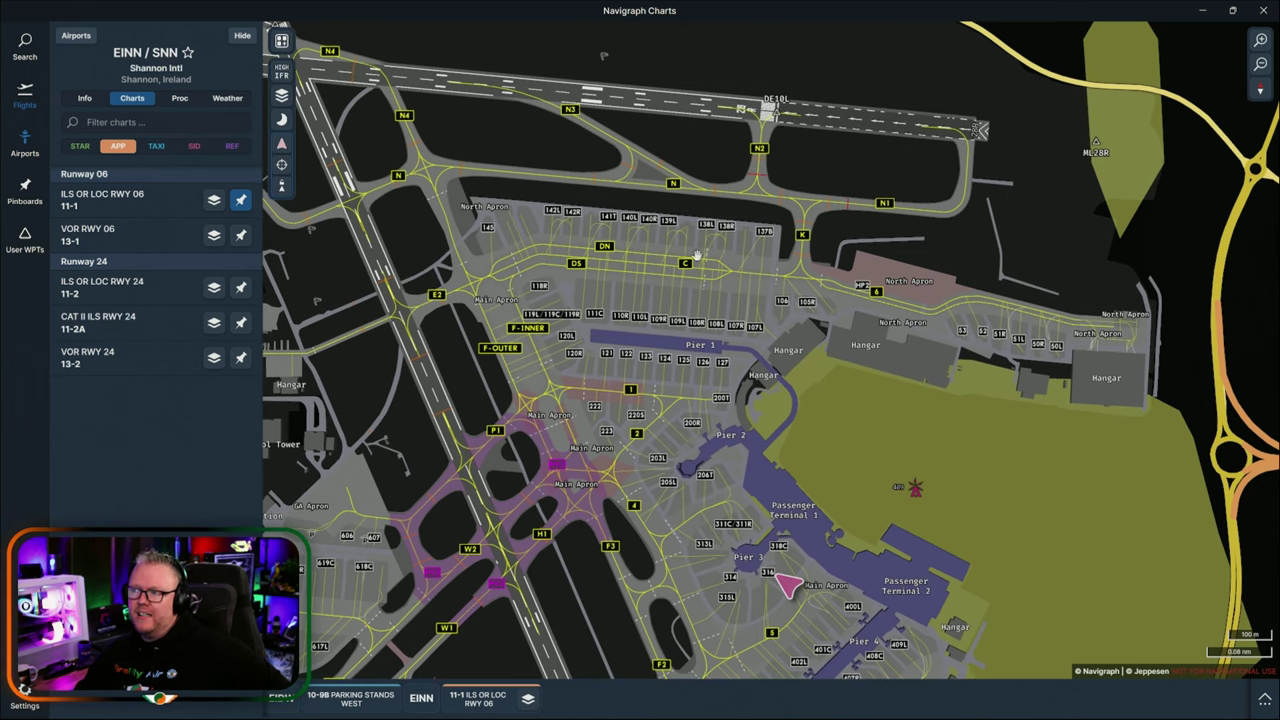
pyautogui.scroll(5, 640, 275)
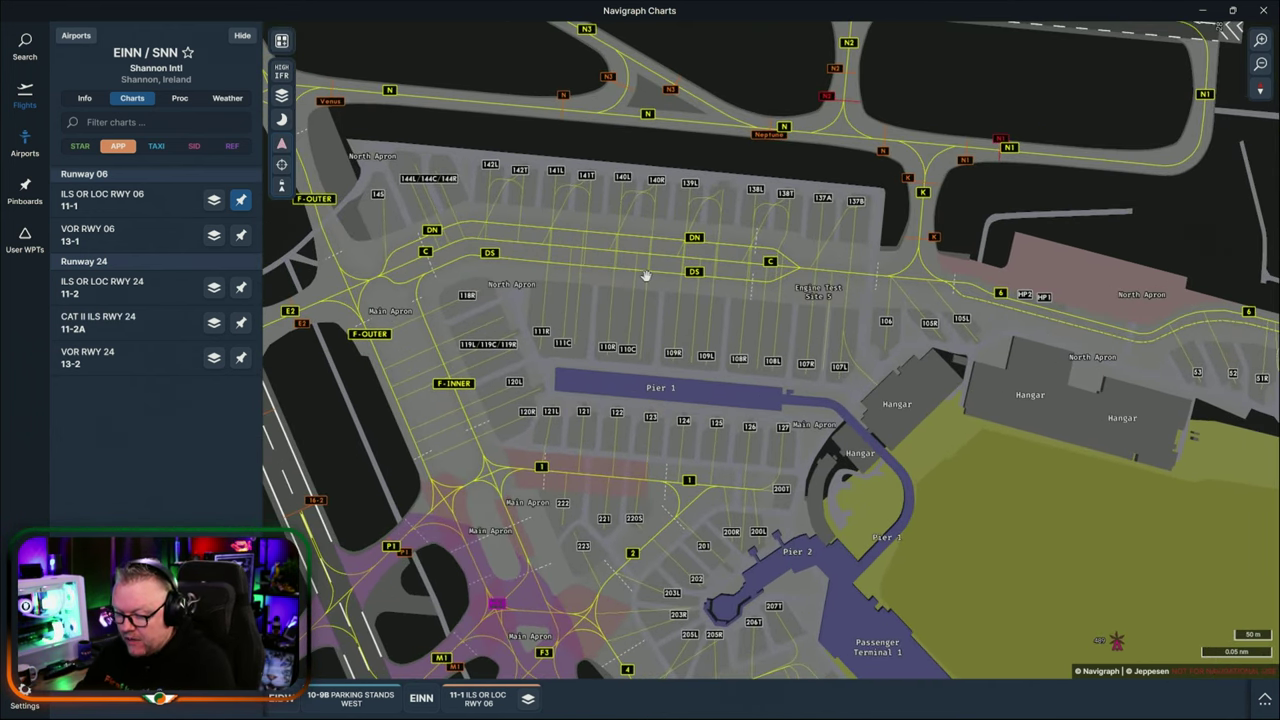
pyautogui.scroll(-2, 640, 290)
pyautogui.scroll(-3, 637, 296)
pyautogui.scroll(2, 602, 337)
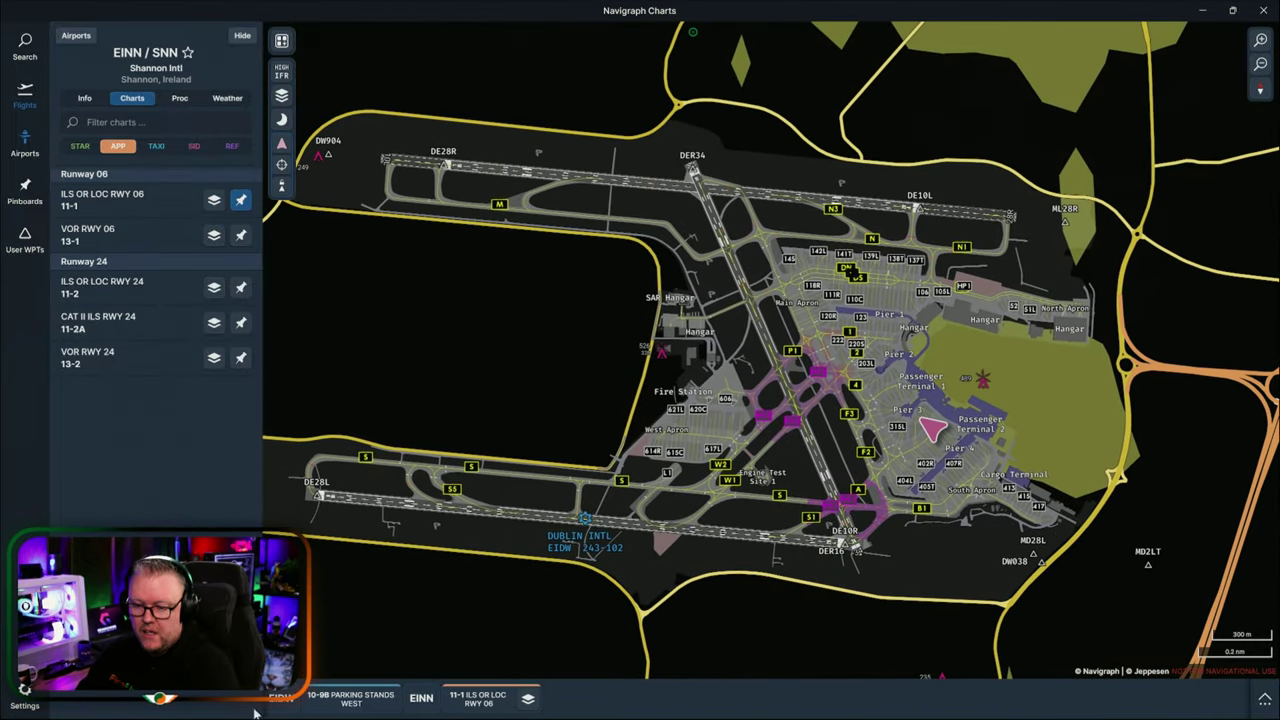
# Switch to the lesson page in the browser and highlight the Ground Movements point on yielding to other aircraft and ground vehicles.
pyautogui.moveTo(236, 713)
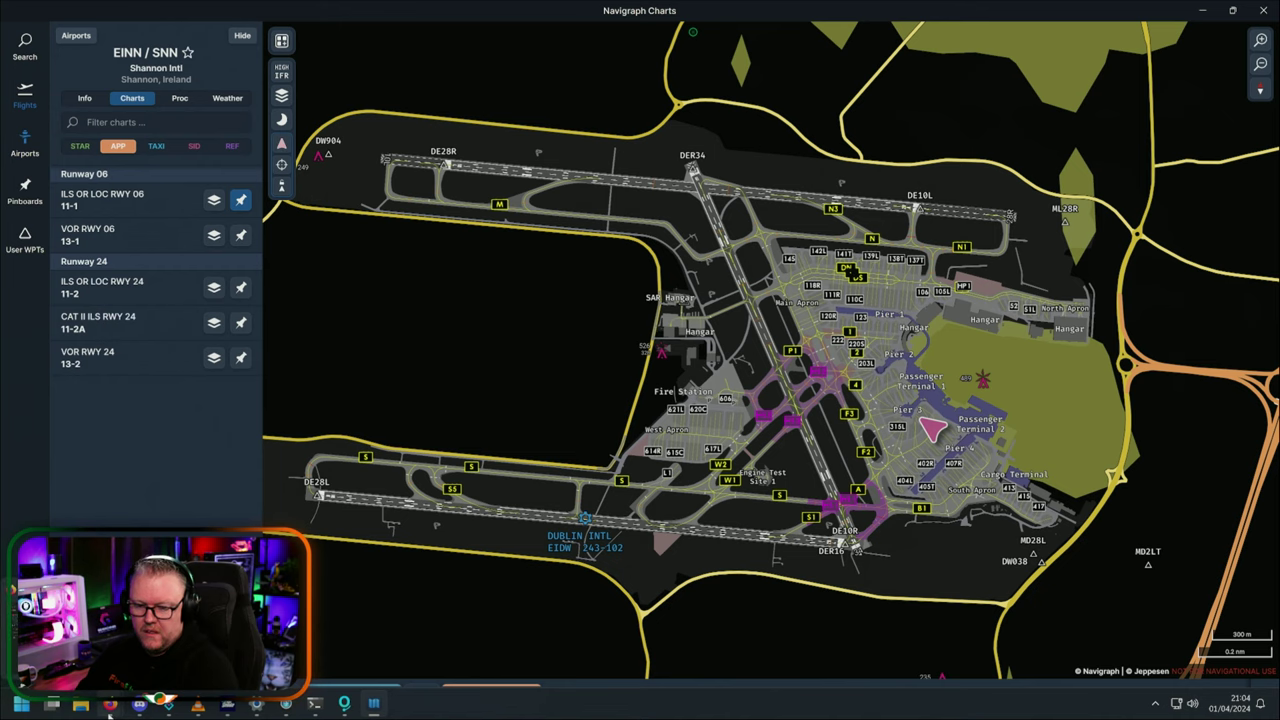
pyautogui.click(373, 705)
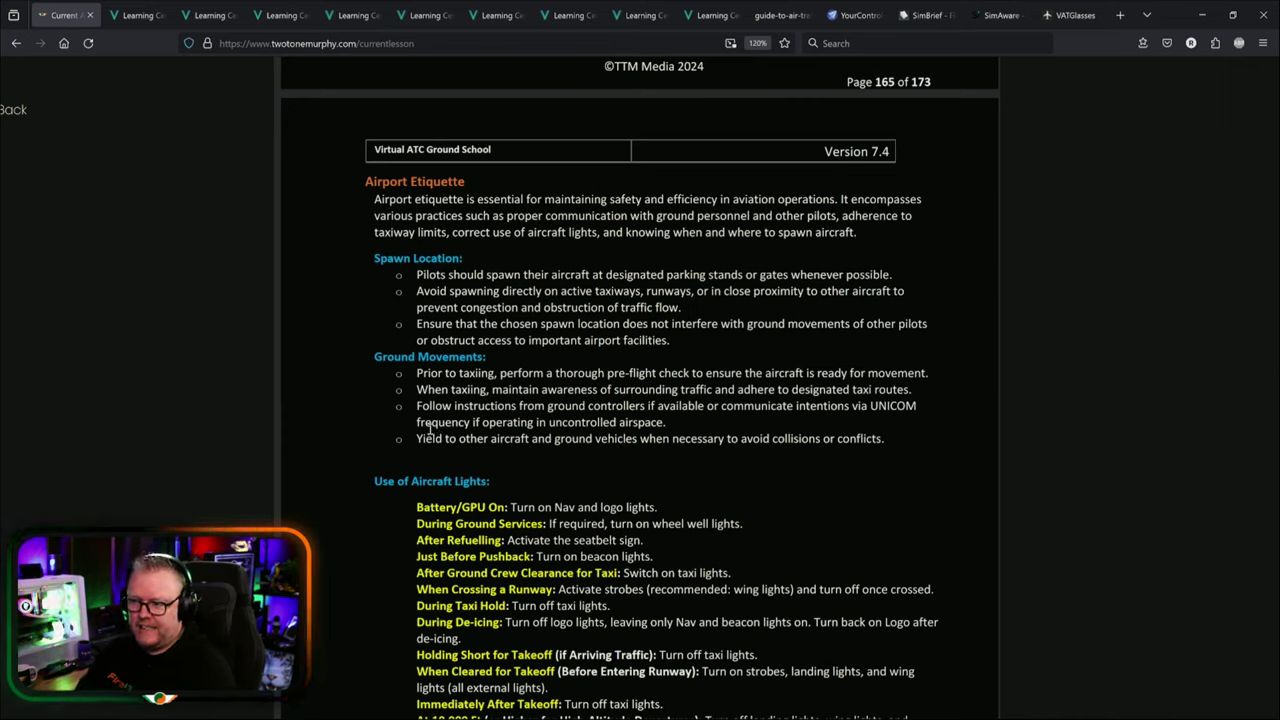
pyautogui.moveTo(518, 438); pyautogui.dragTo(638, 438)
pyautogui.click(676, 438)
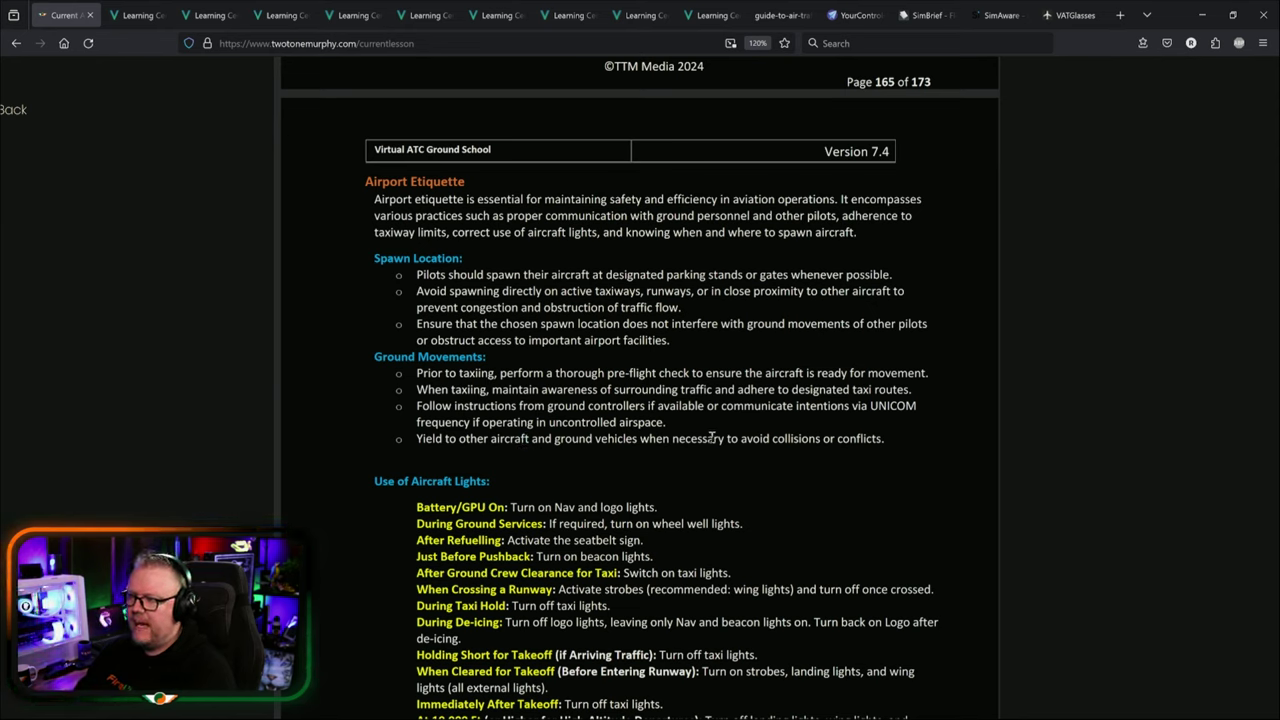
pyautogui.moveTo(521, 461); pyautogui.dragTo(881, 439)
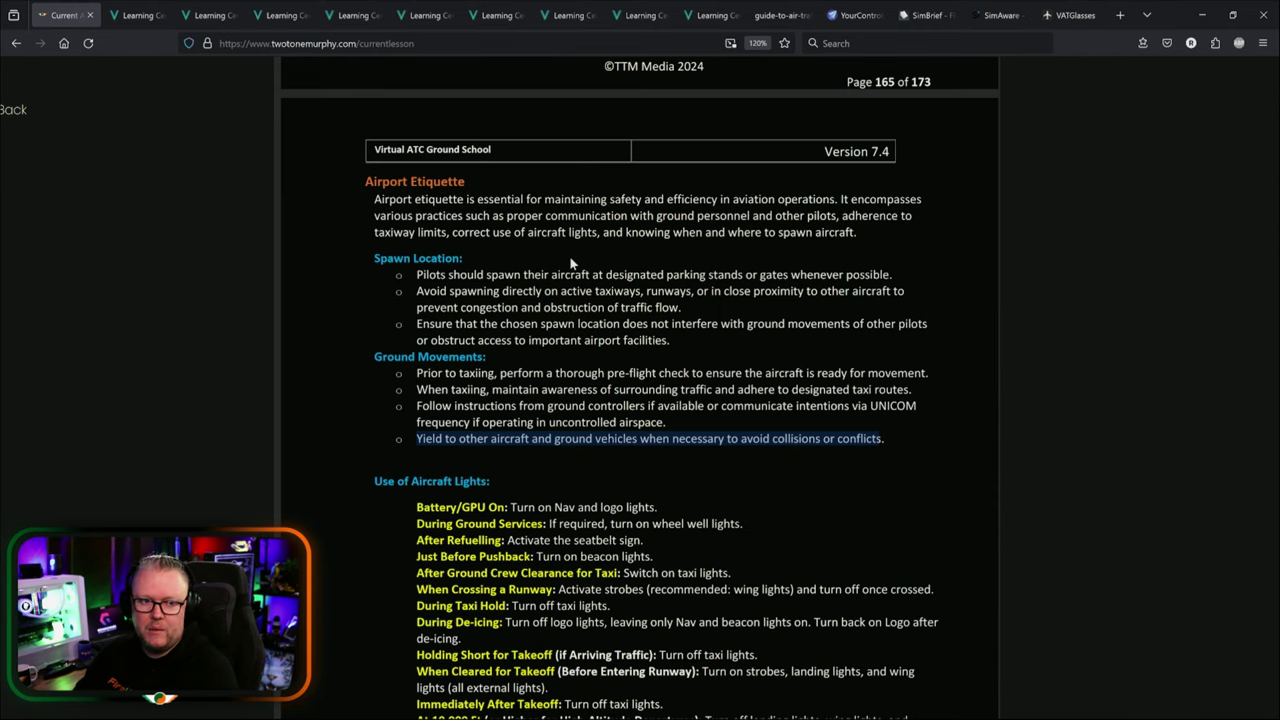
# Read on to the Use of Aircraft Lights section and highlight the wheel well lights under During Ground Services.
pyautogui.scroll(-2, 537, 356)
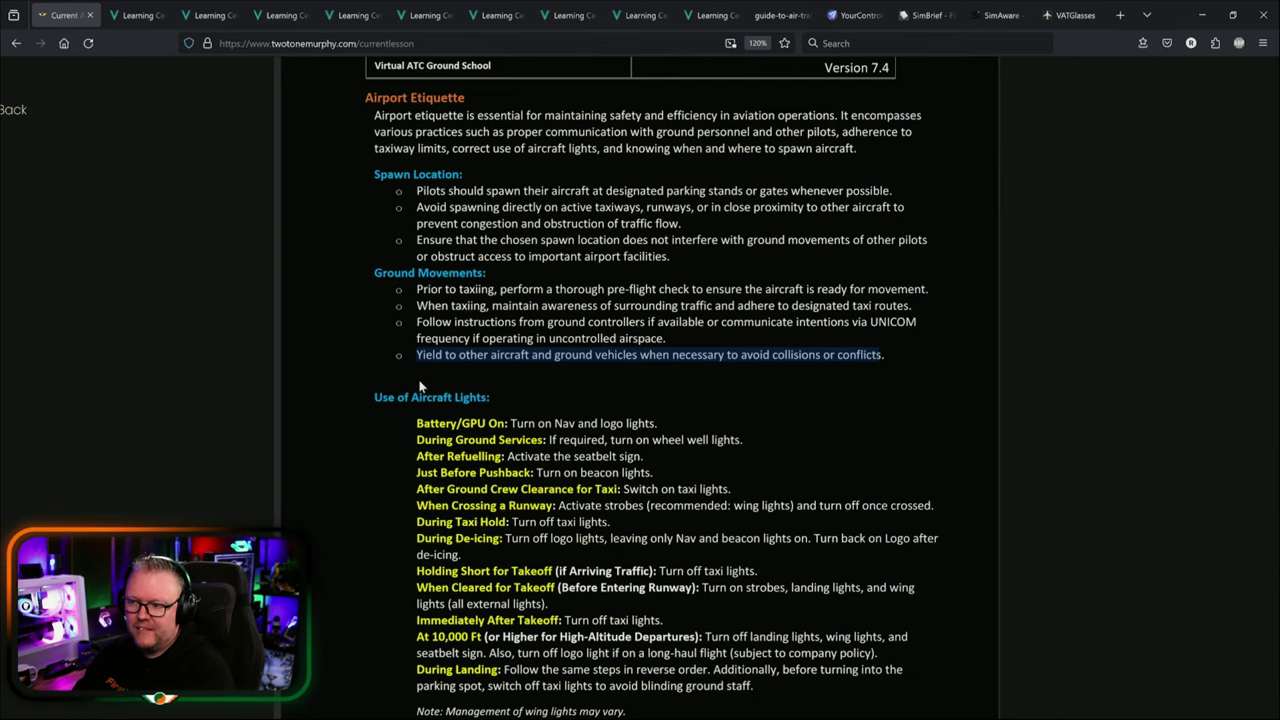
pyautogui.scroll(-4, 418, 392)
pyautogui.scroll(2, 448, 390)
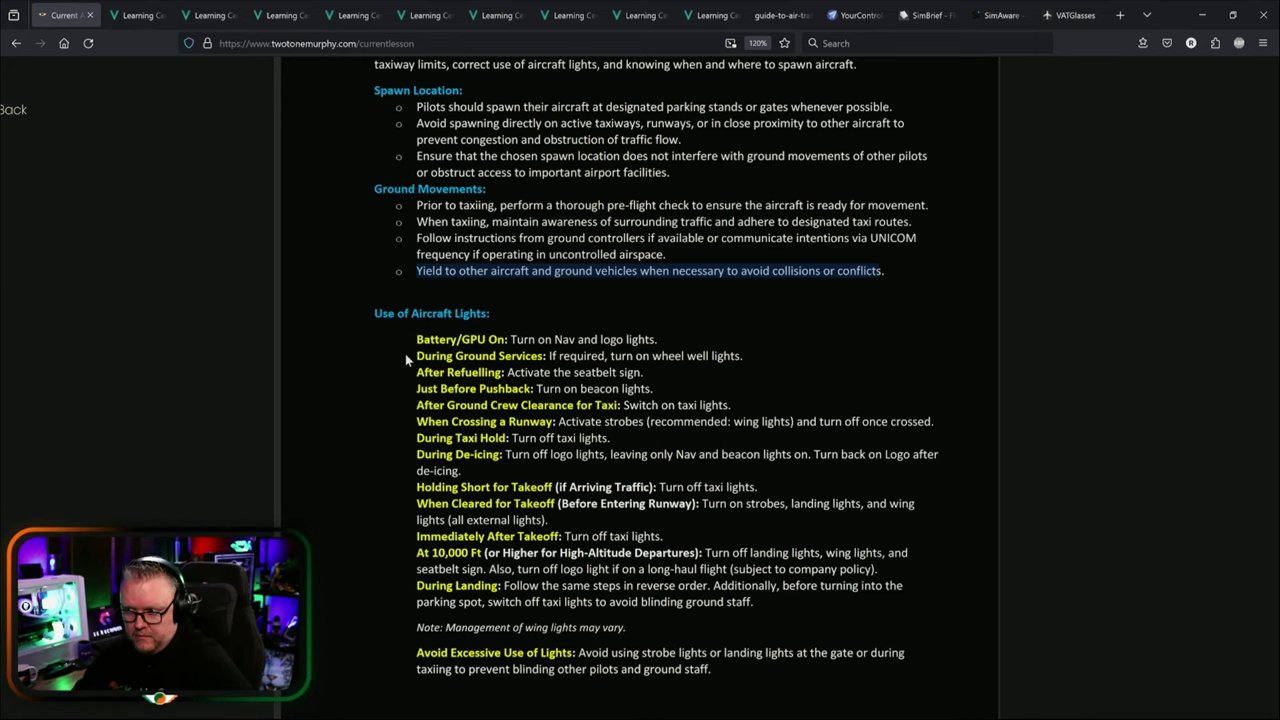
pyautogui.scroll(1, 366, 330)
pyautogui.scroll(-1, 366, 331)
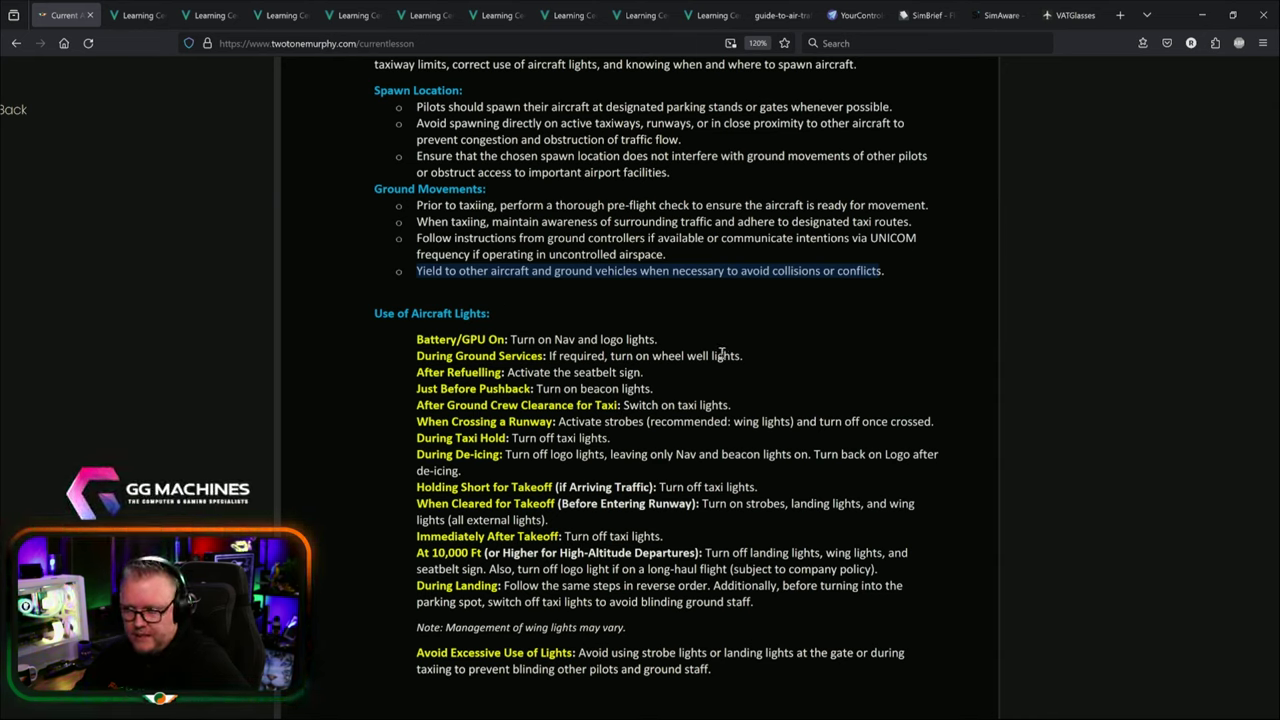
pyautogui.moveTo(681, 357); pyautogui.dragTo(746, 362)
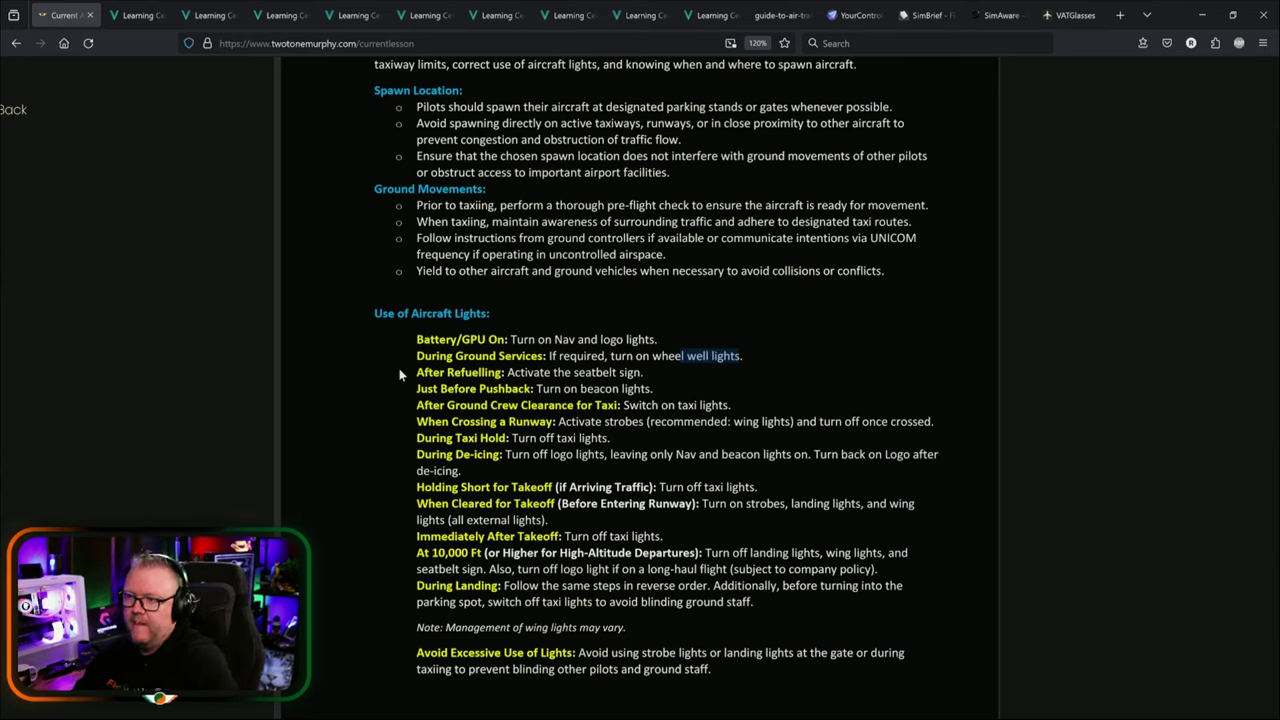
# Highlight "Activate the seatbelt sign" in the After Refuelling entry.
pyautogui.click(520, 372)
pyautogui.moveTo(520, 373); pyautogui.dragTo(638, 373)
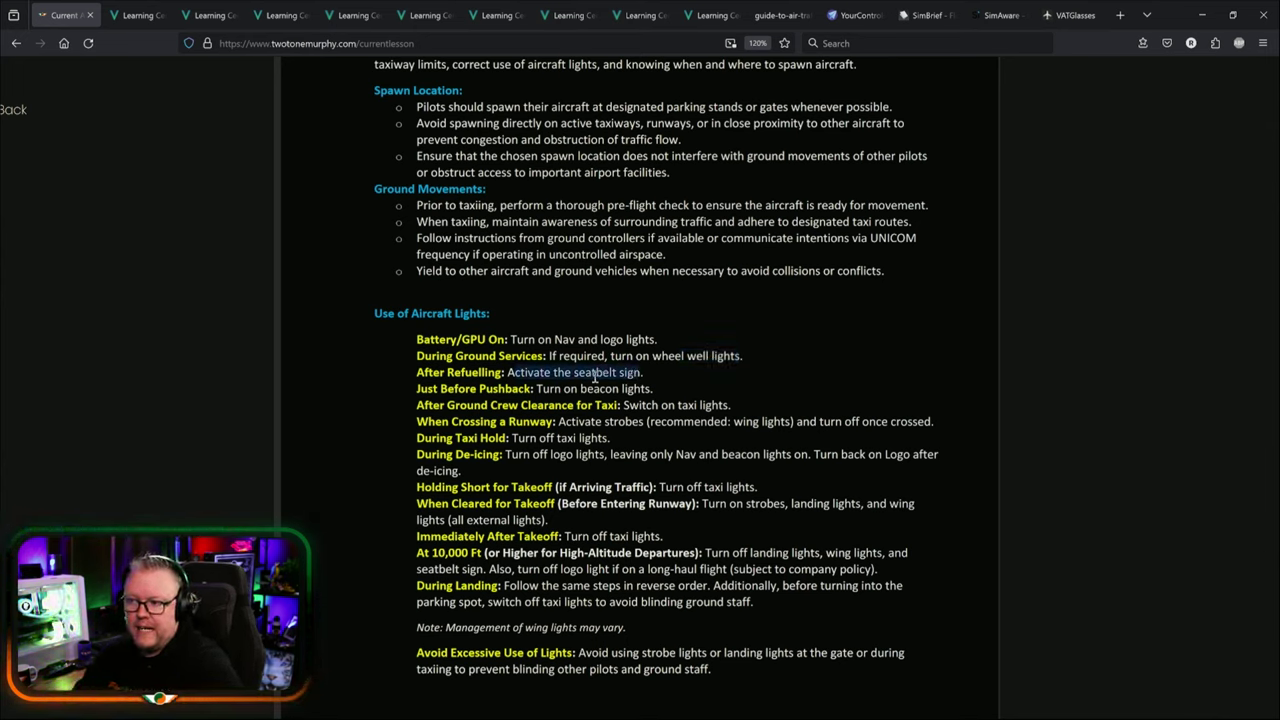
pyautogui.click(512, 378)
pyautogui.moveTo(509, 373); pyautogui.dragTo(640, 372)
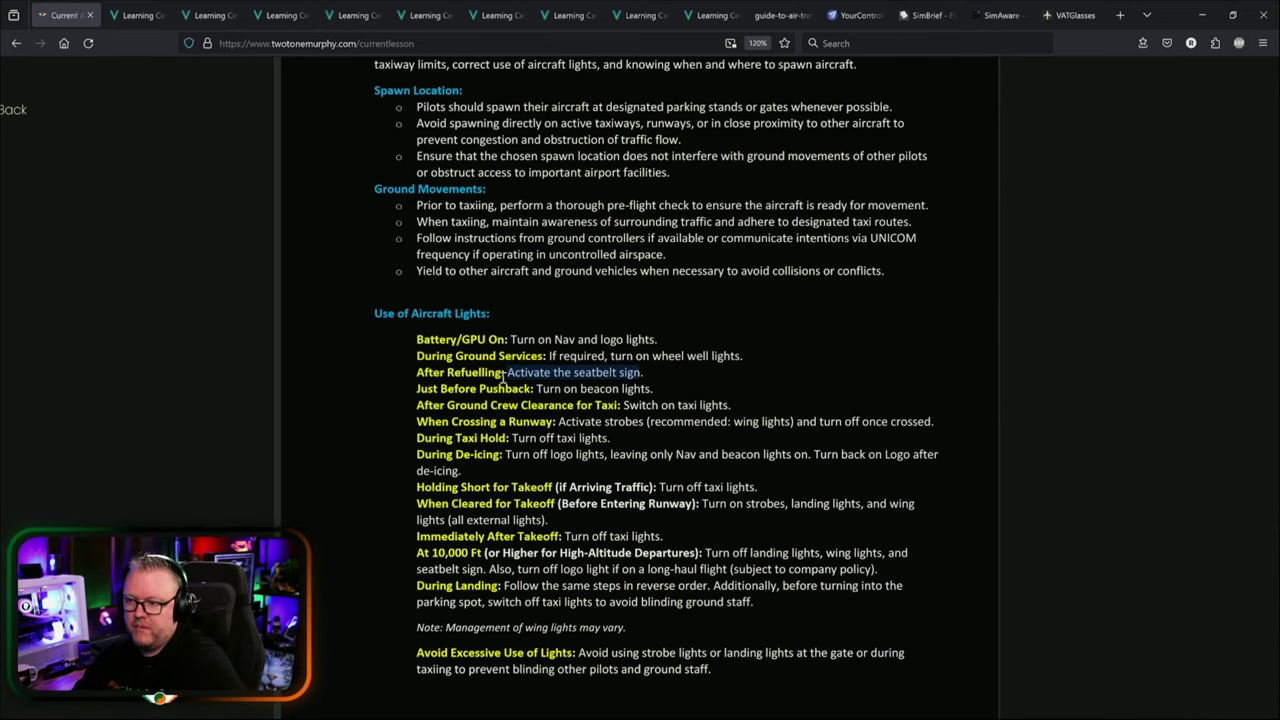
# Highlight the light instructions for pushback, ground crew taxi clearance and crossing a runway one after another.
pyautogui.scroll(-2, 452, 385)
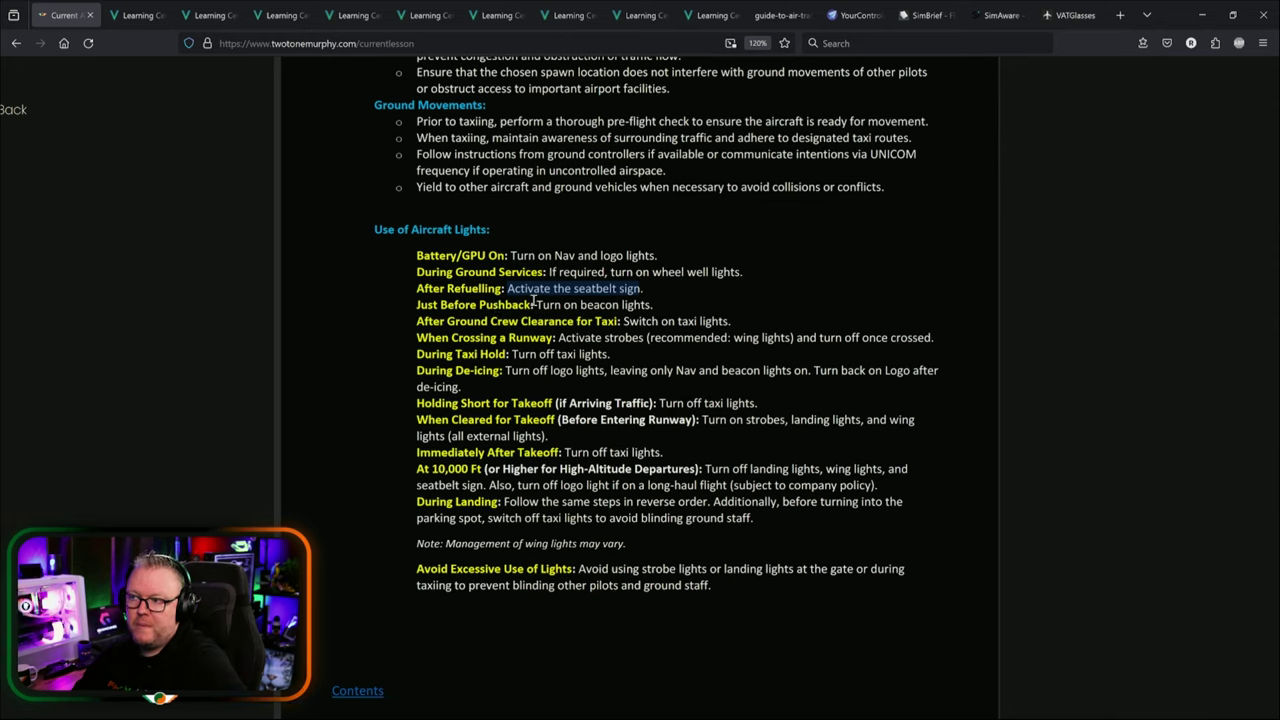
pyautogui.moveTo(536, 304); pyautogui.dragTo(655, 305)
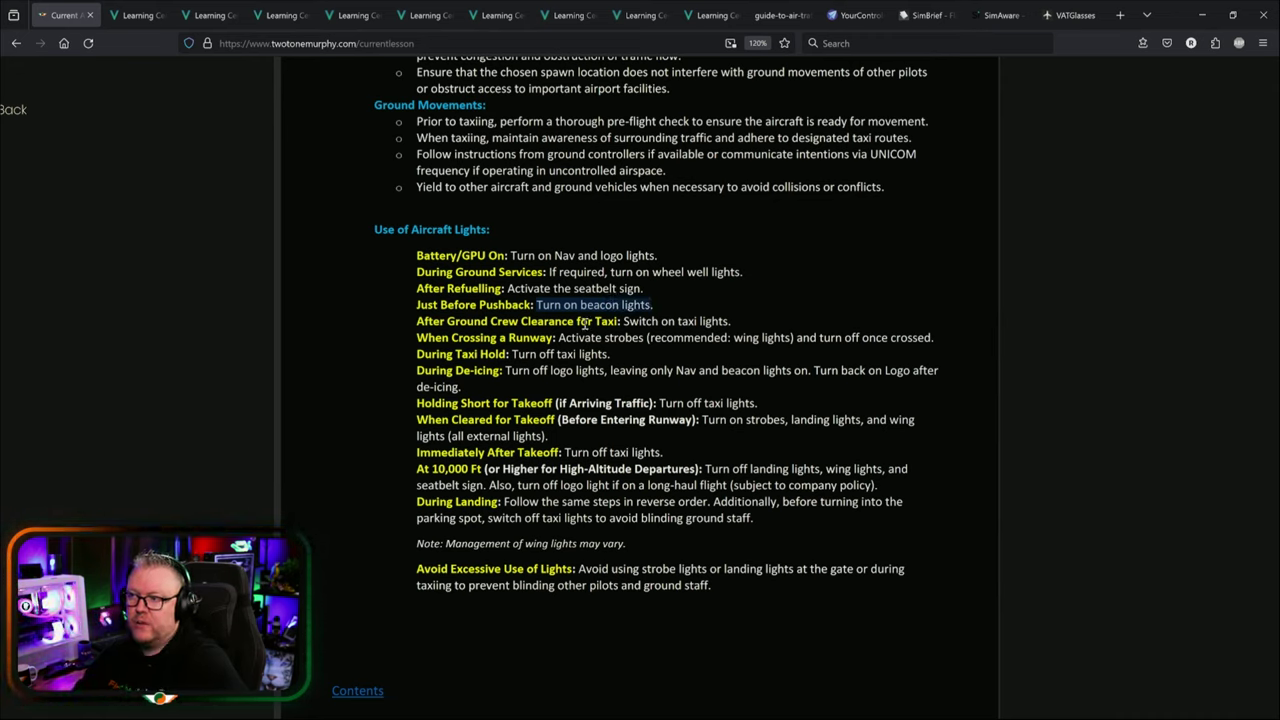
pyautogui.moveTo(622, 321); pyautogui.dragTo(712, 321)
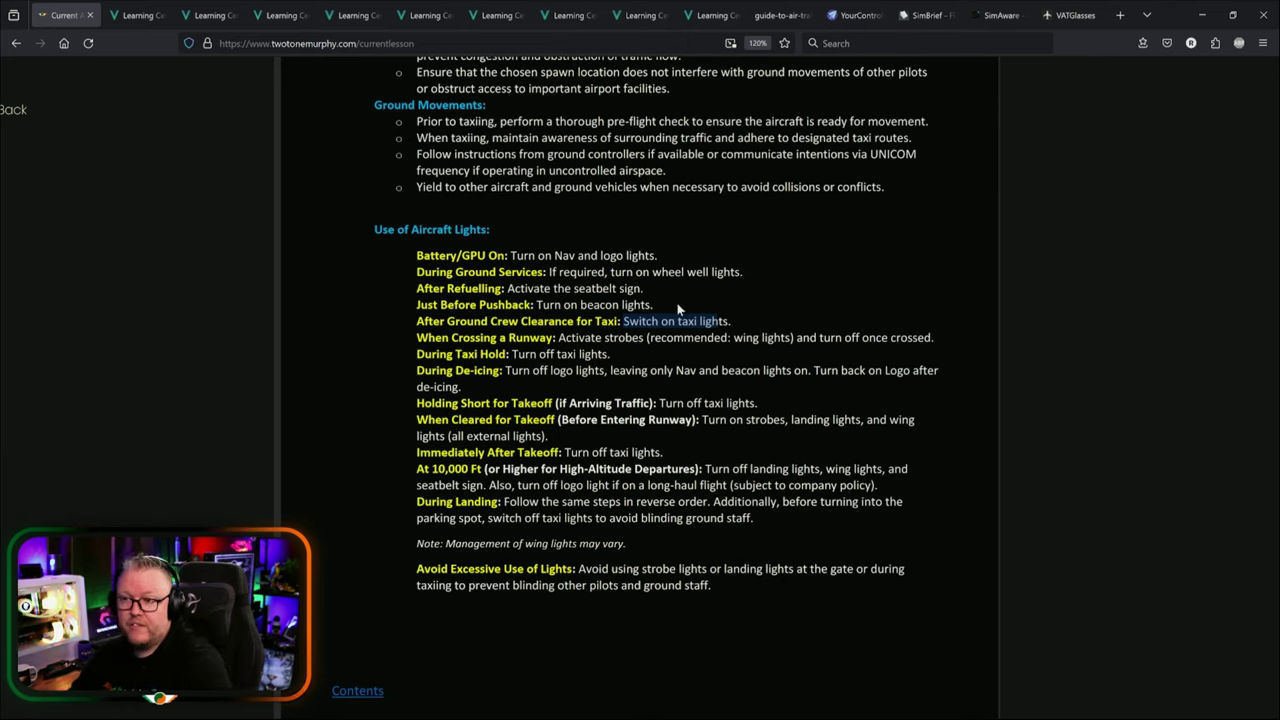
pyautogui.click(567, 335)
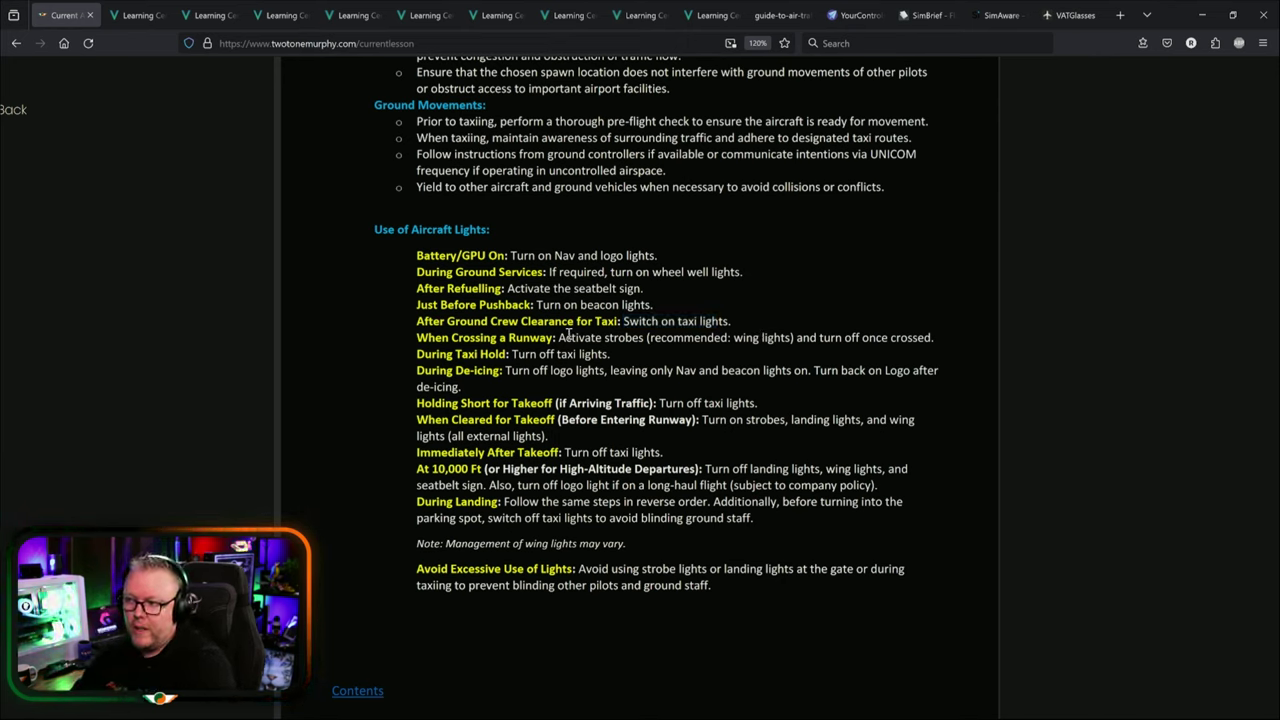
pyautogui.moveTo(561, 338); pyautogui.dragTo(928, 340)
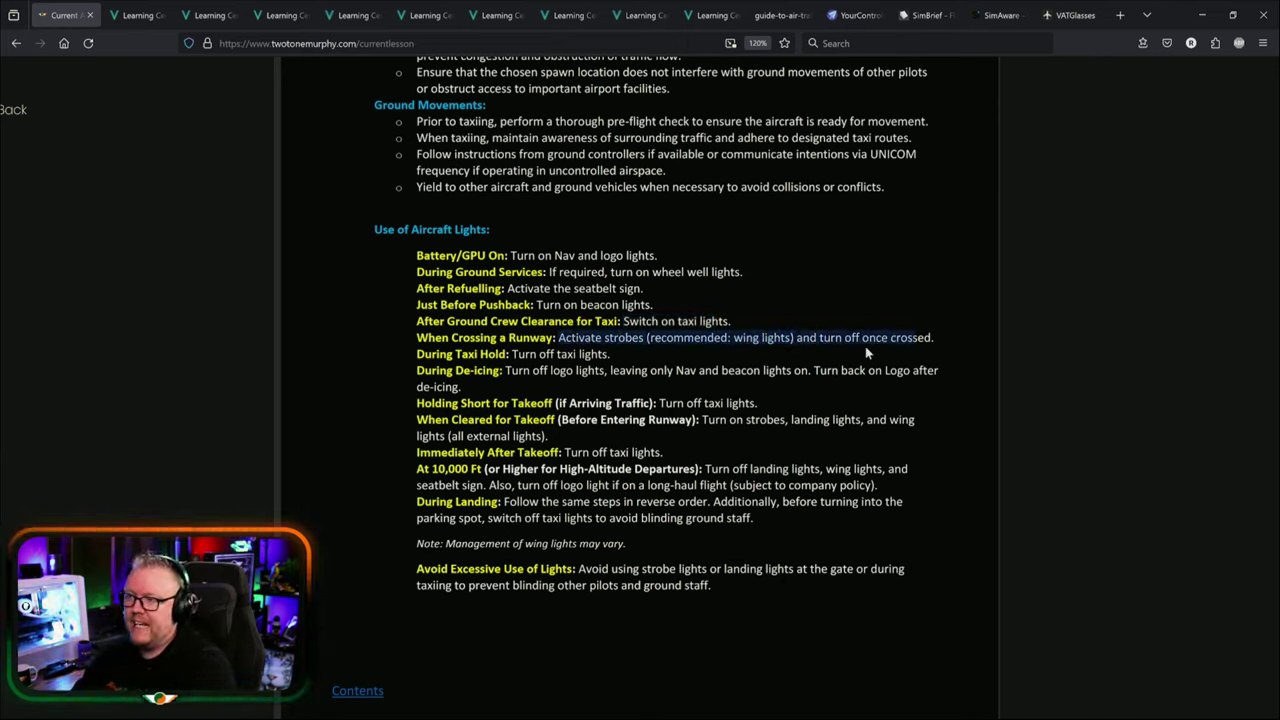
pyautogui.click(607, 338)
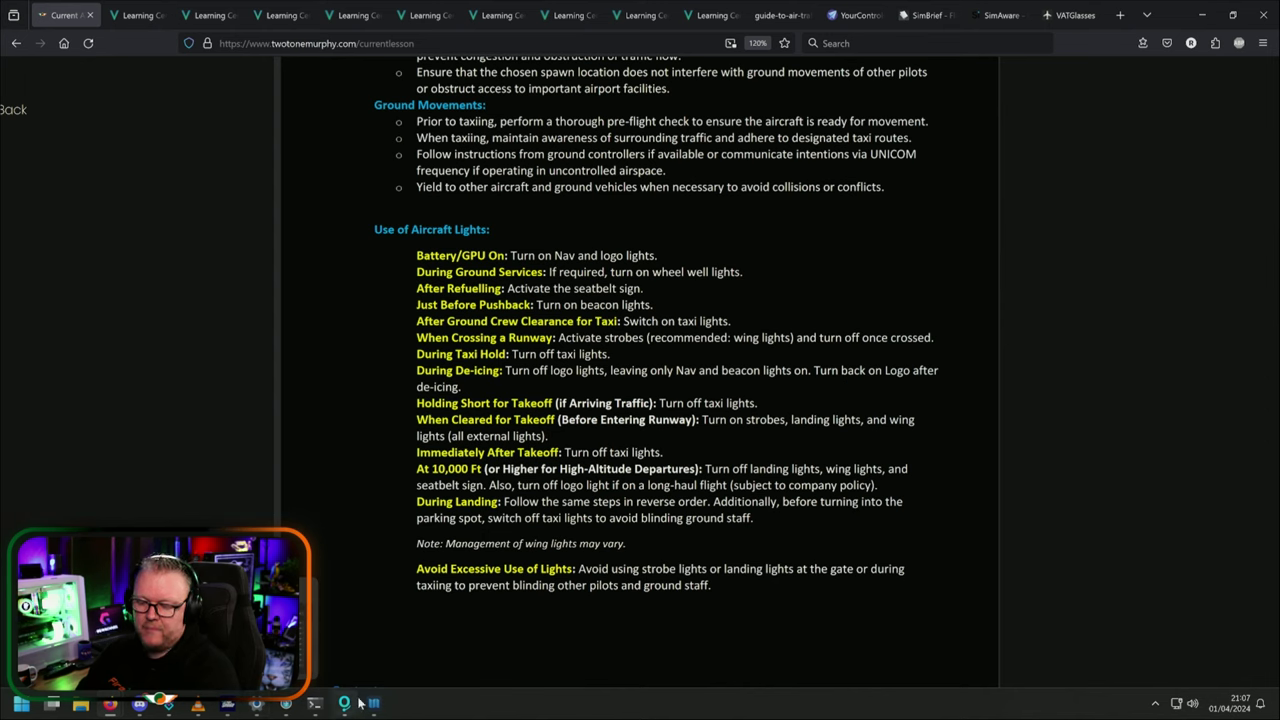
# Switch to Navigraph Charts and examine Dublin's taxiway crossings of runway 16/34 around M1, H1, W1 and W2.
pyautogui.click(380, 628)
pyautogui.scroll(3, 714, 312)
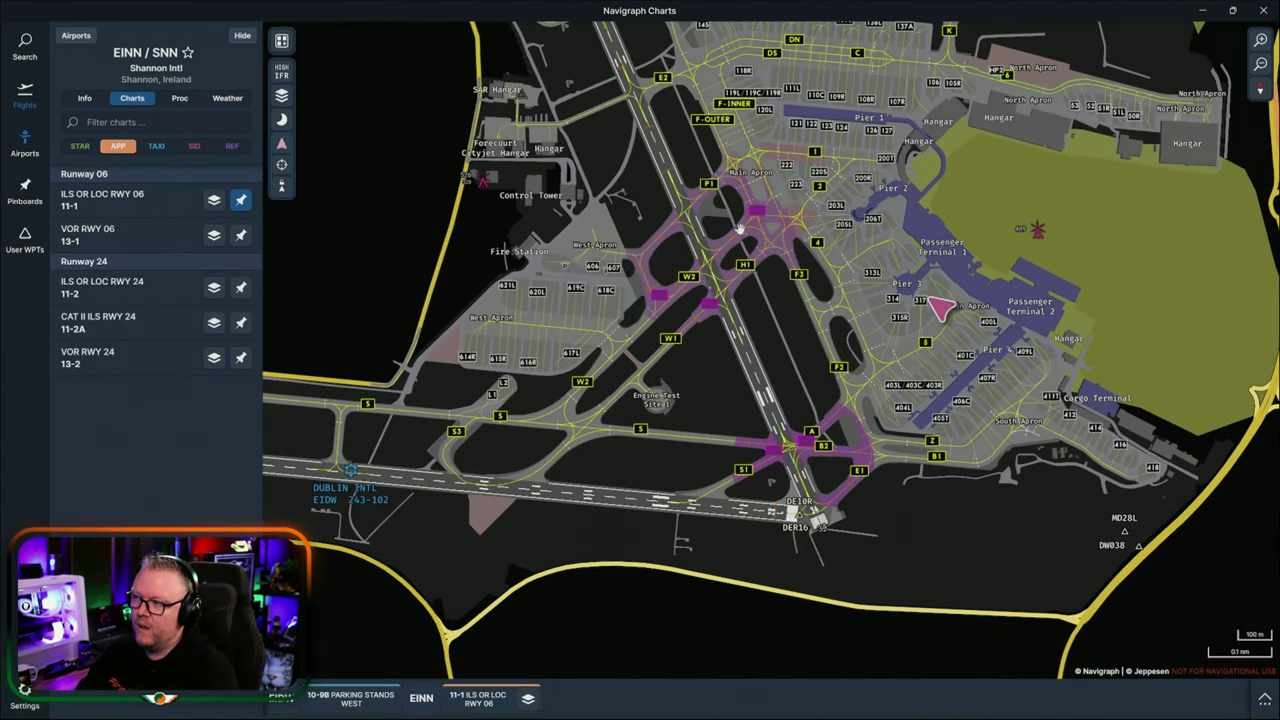
pyautogui.moveTo(773, 376); pyautogui.dragTo(748, 438)
pyautogui.scroll(2, 733, 270)
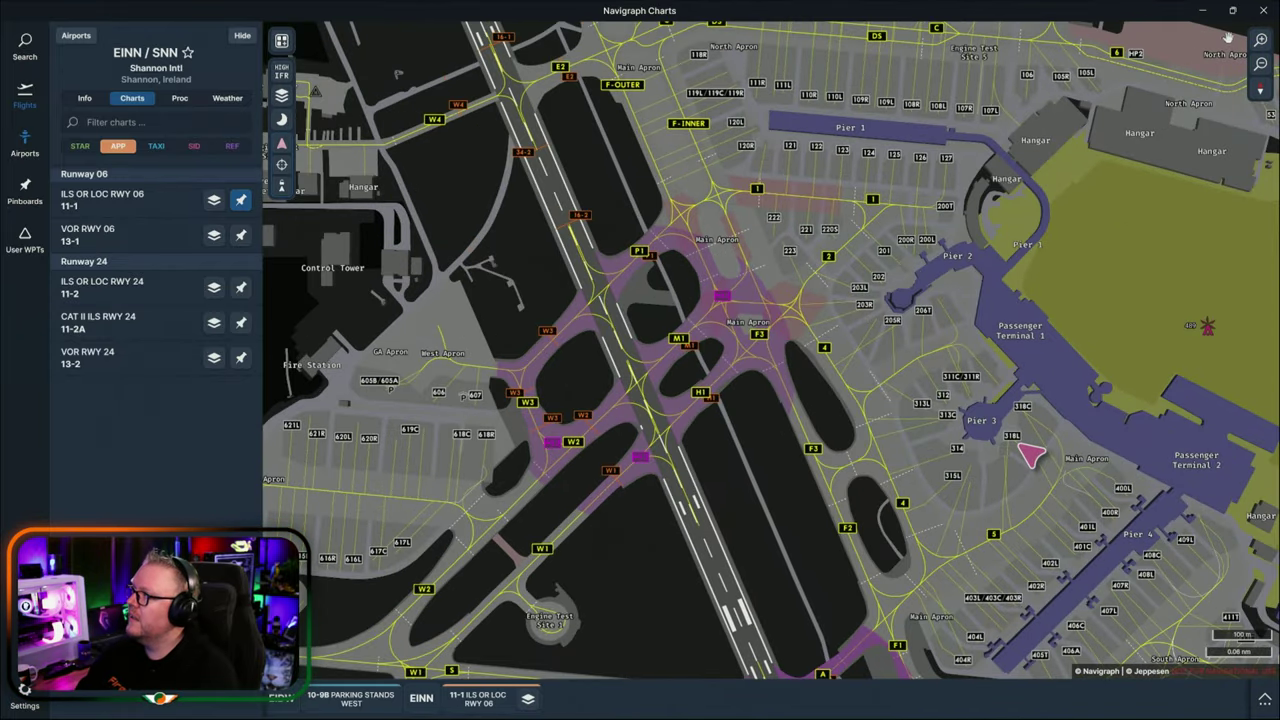
pyautogui.scroll(2, 668, 356)
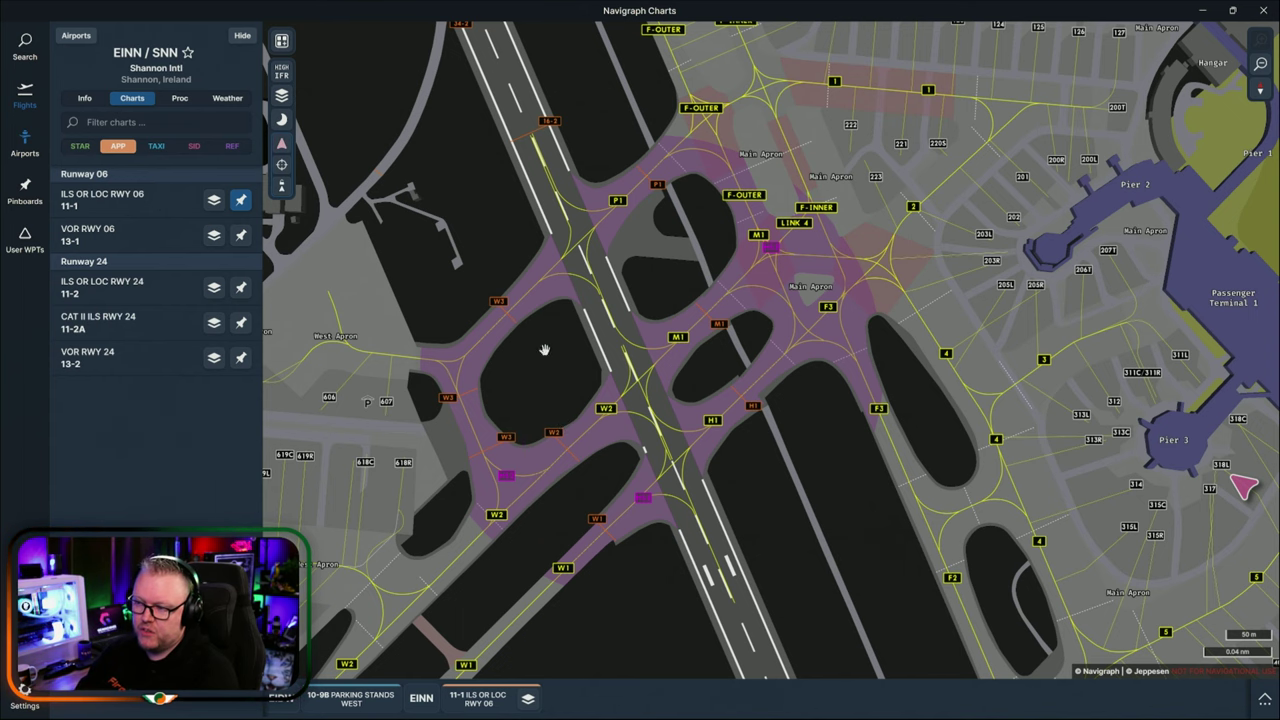
# Return to the lesson page and highlight the During Taxi Hold instruction and the During De-icing heading.
pyautogui.click(1202, 10)
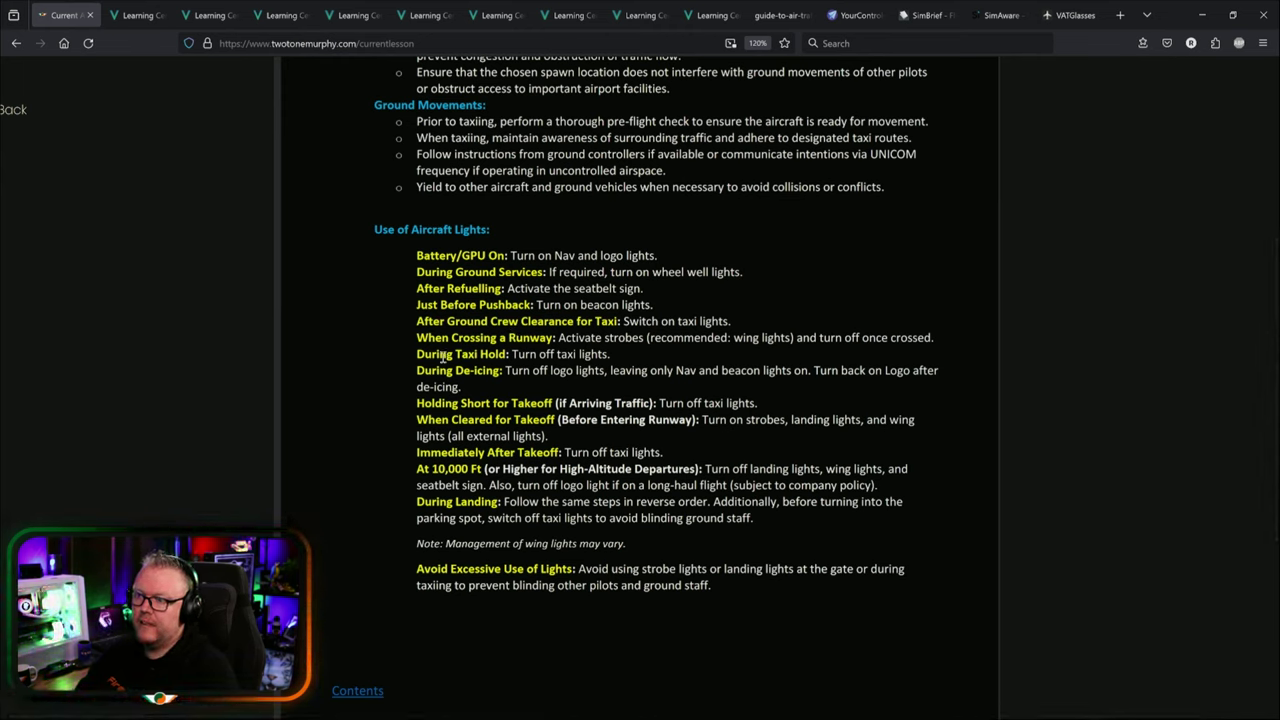
pyautogui.moveTo(510, 354); pyautogui.dragTo(610, 355)
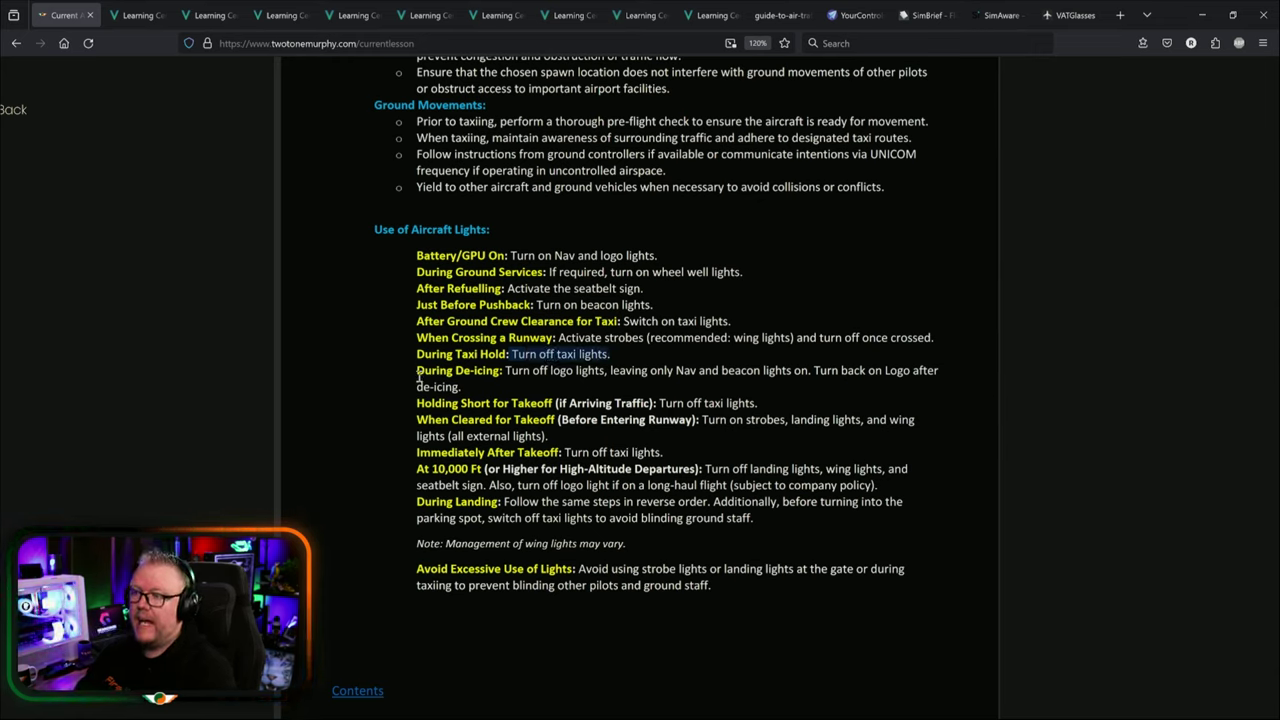
pyautogui.moveTo(418, 374); pyautogui.dragTo(508, 392)
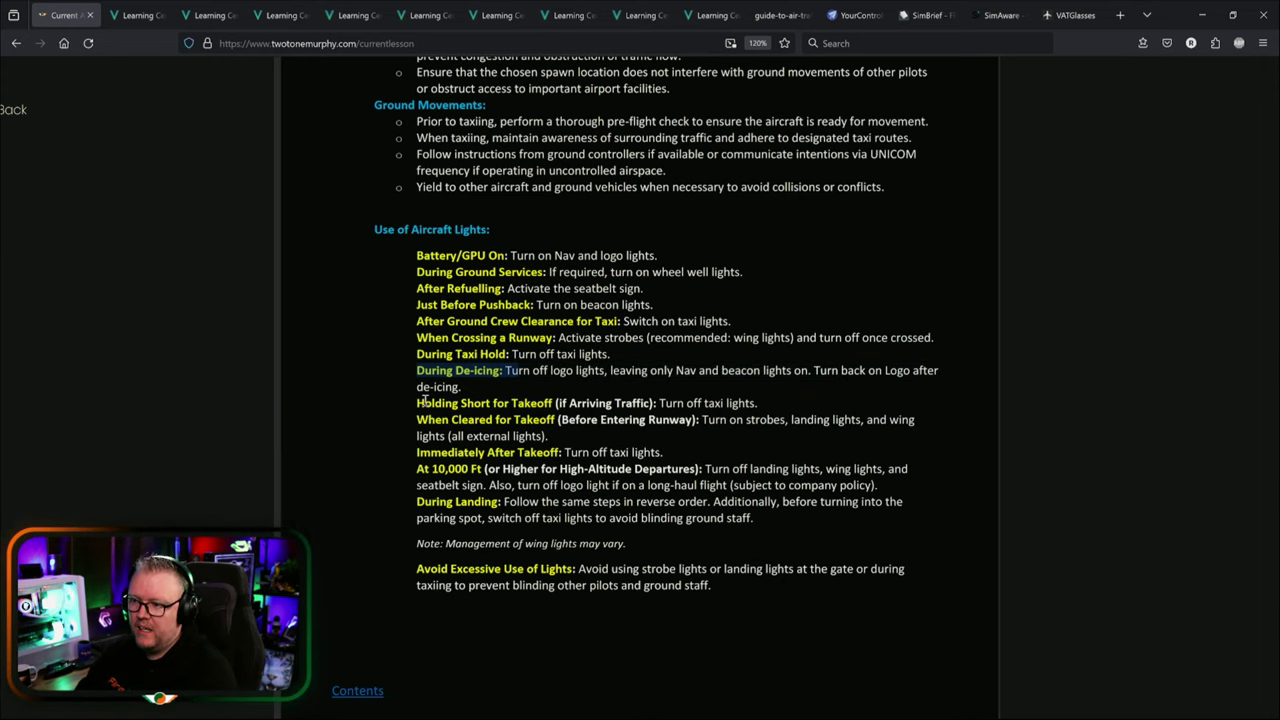
# Read the remaining aircraft light rules, highlighting the 10,000 Ft entry and the During Landing advice on not blinding ground staff.
pyautogui.scroll(-2, 433, 386)
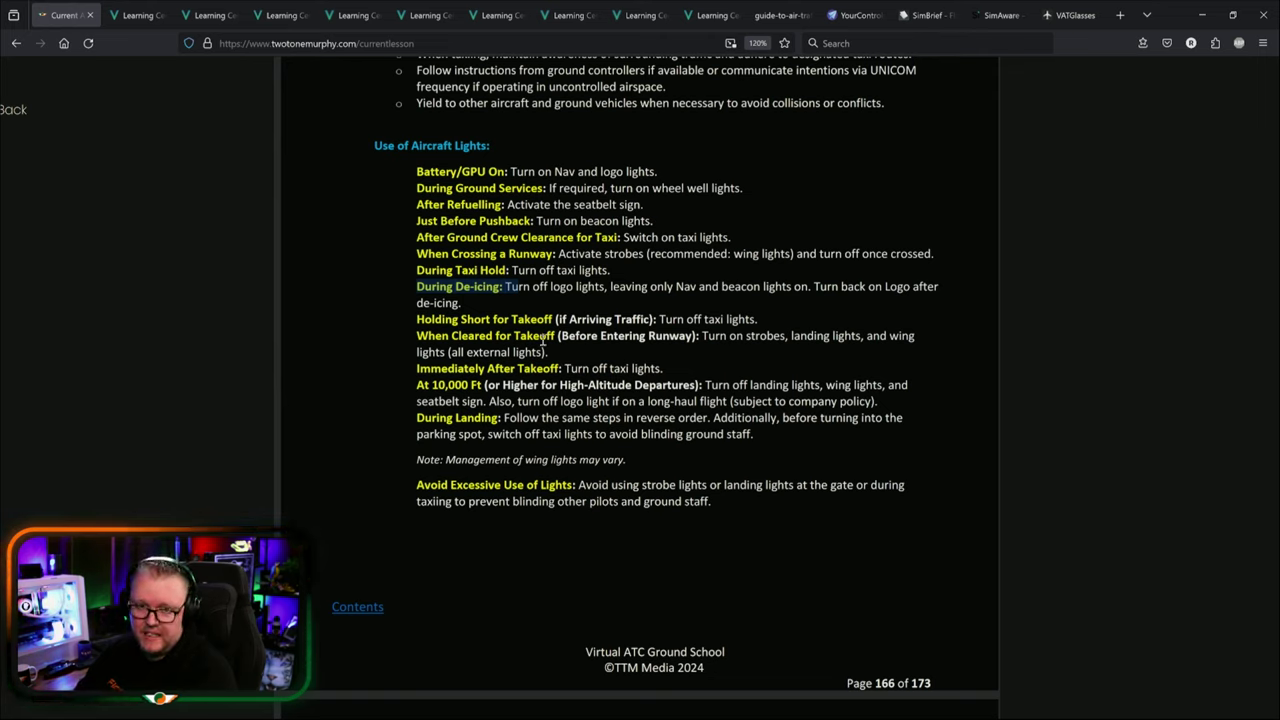
pyautogui.moveTo(431, 386); pyautogui.dragTo(556, 390)
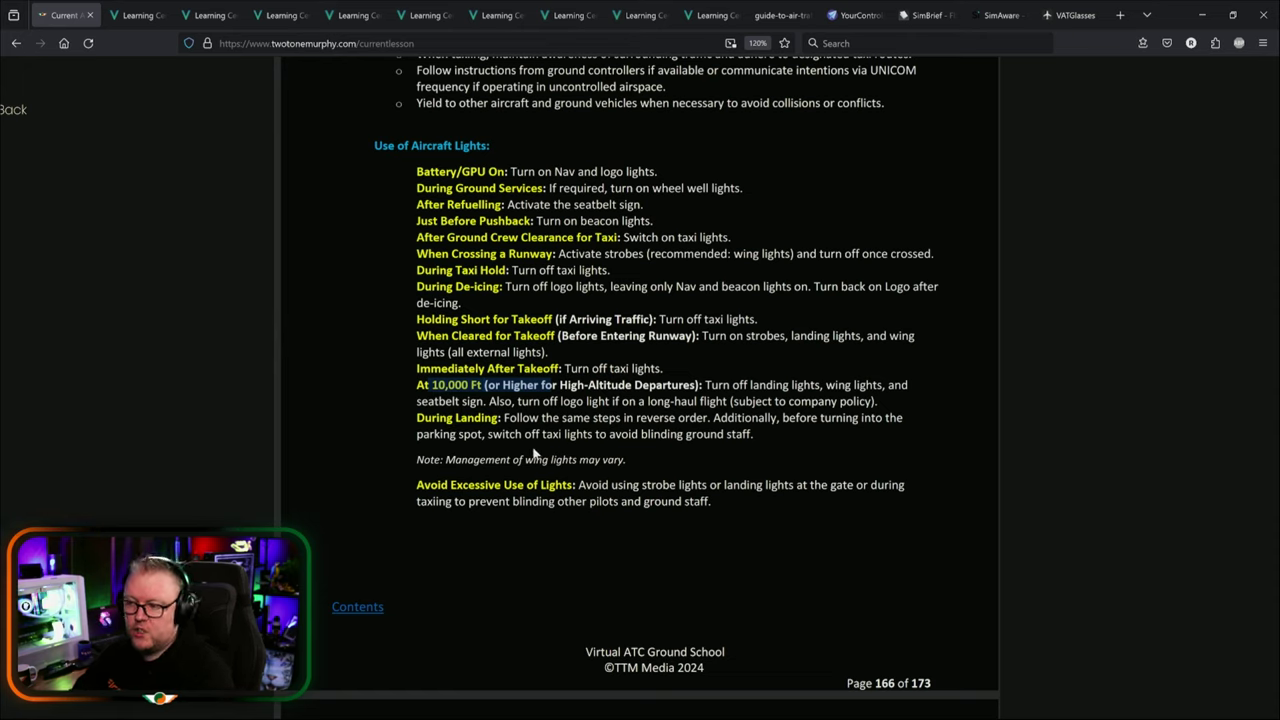
pyautogui.moveTo(595, 436); pyautogui.dragTo(744, 440)
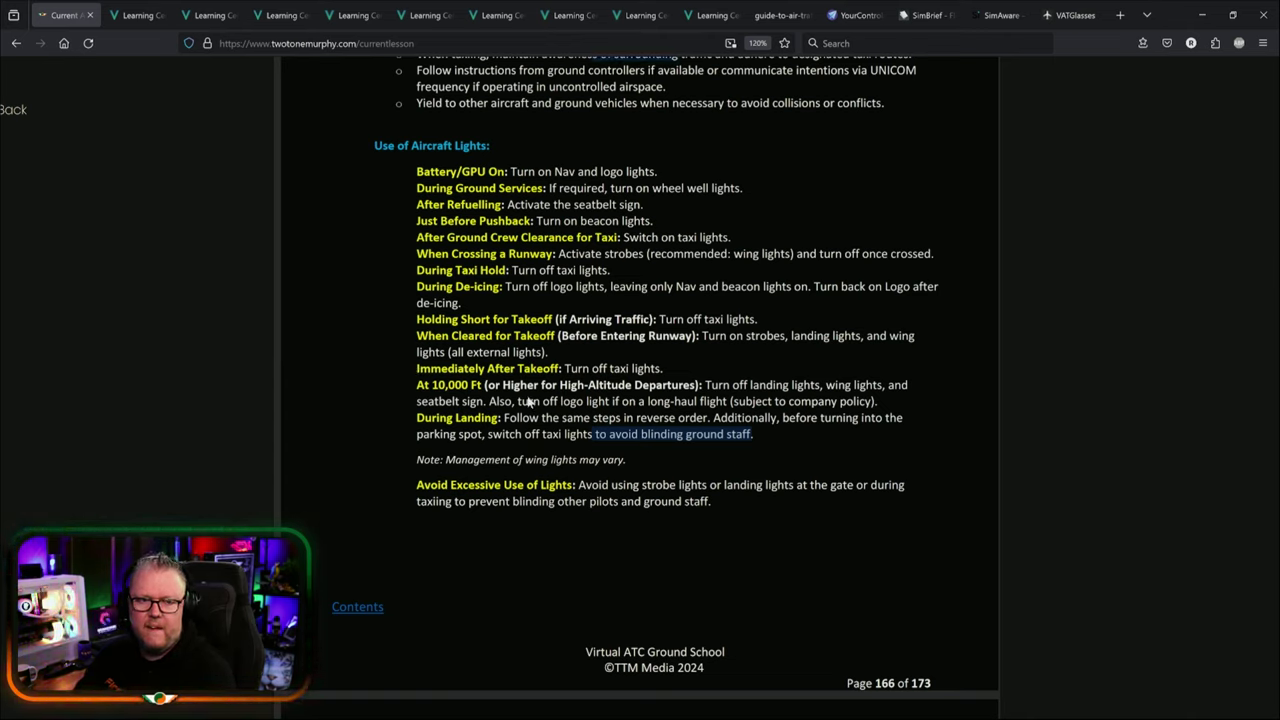
pyautogui.scroll(-2, 446, 401)
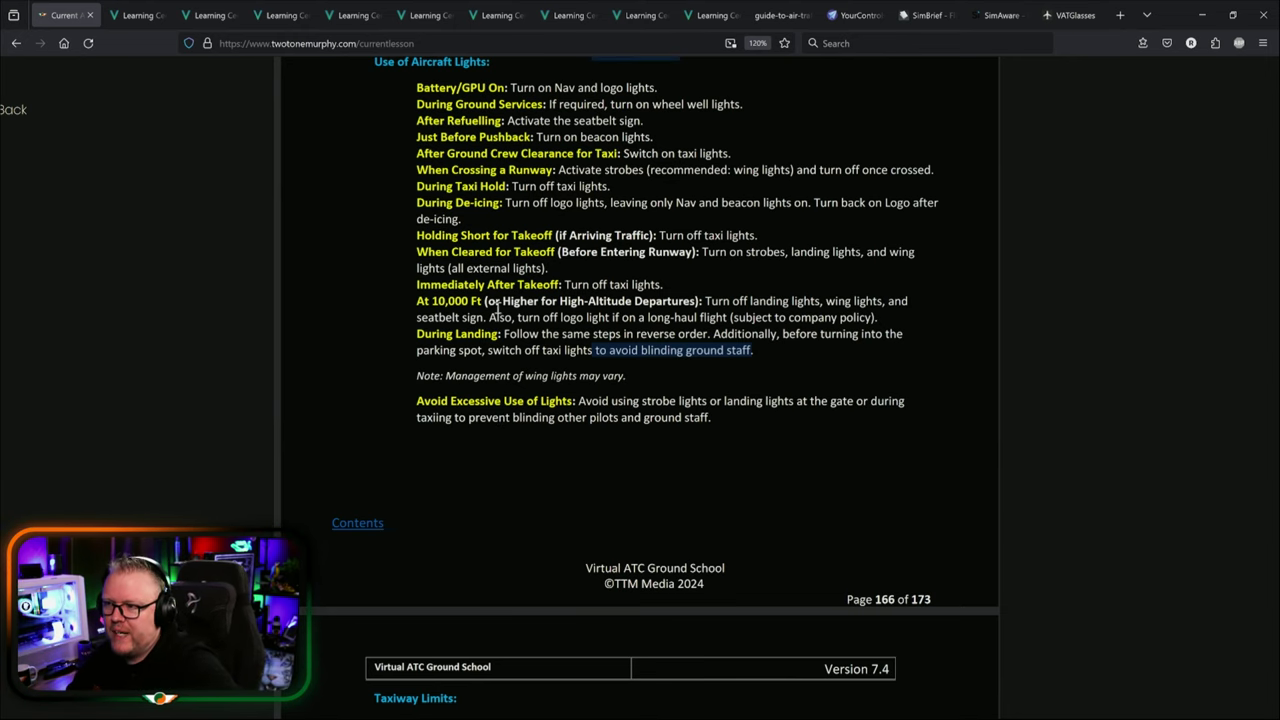
pyautogui.scroll(4, 495, 310)
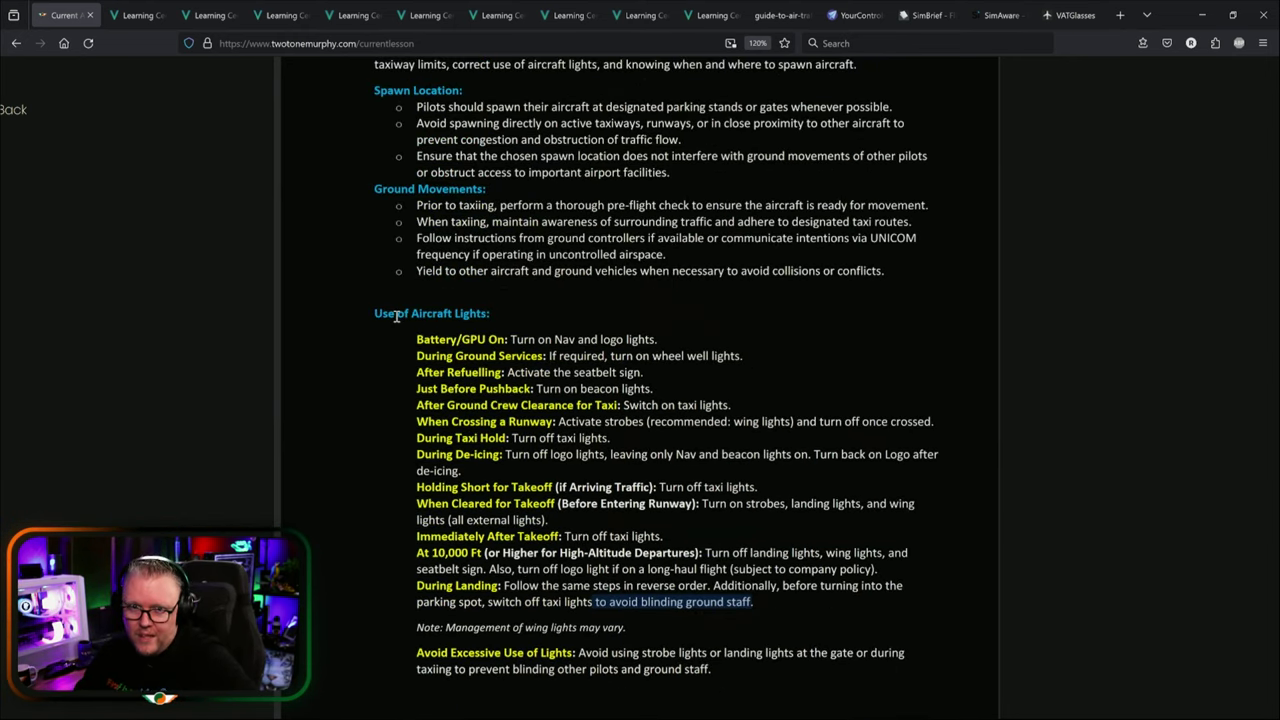
# Continue reading past the aircraft light rules to the Taxiway Limits section and highlight its two rules.
pyautogui.scroll(-2, 410, 335)
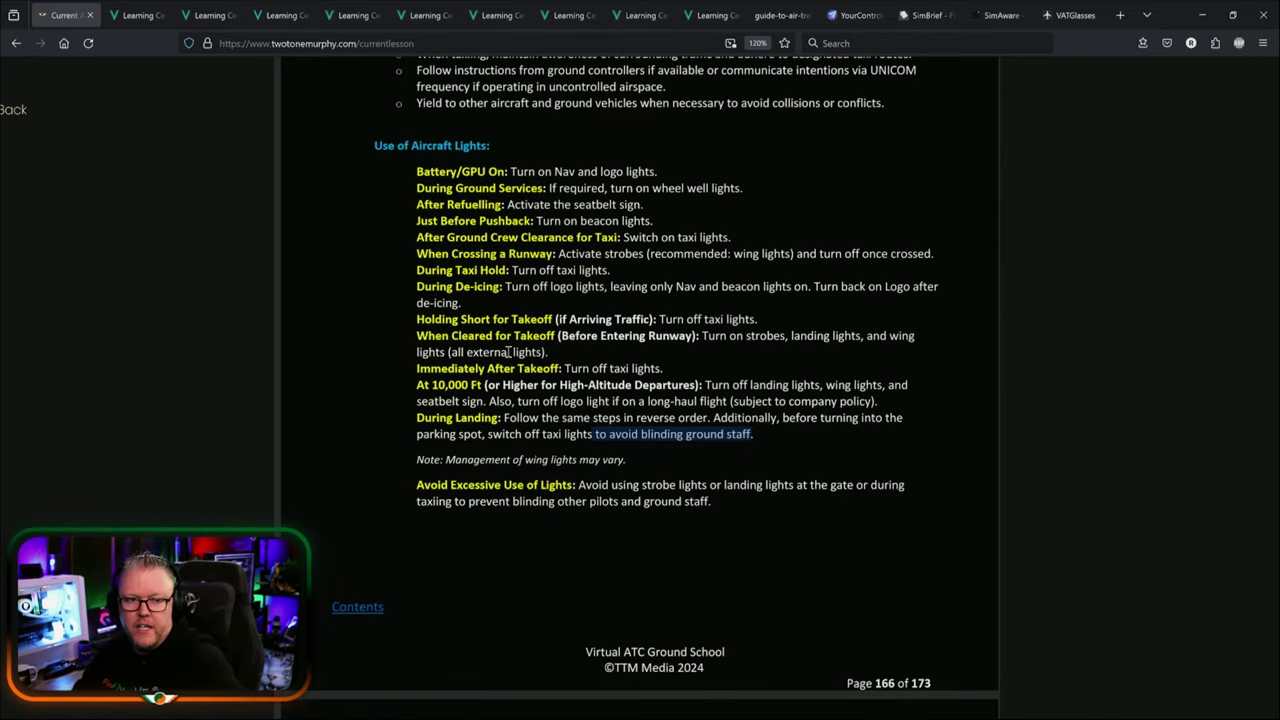
pyautogui.scroll(-2, 525, 338)
pyautogui.scroll(-8, 529, 340)
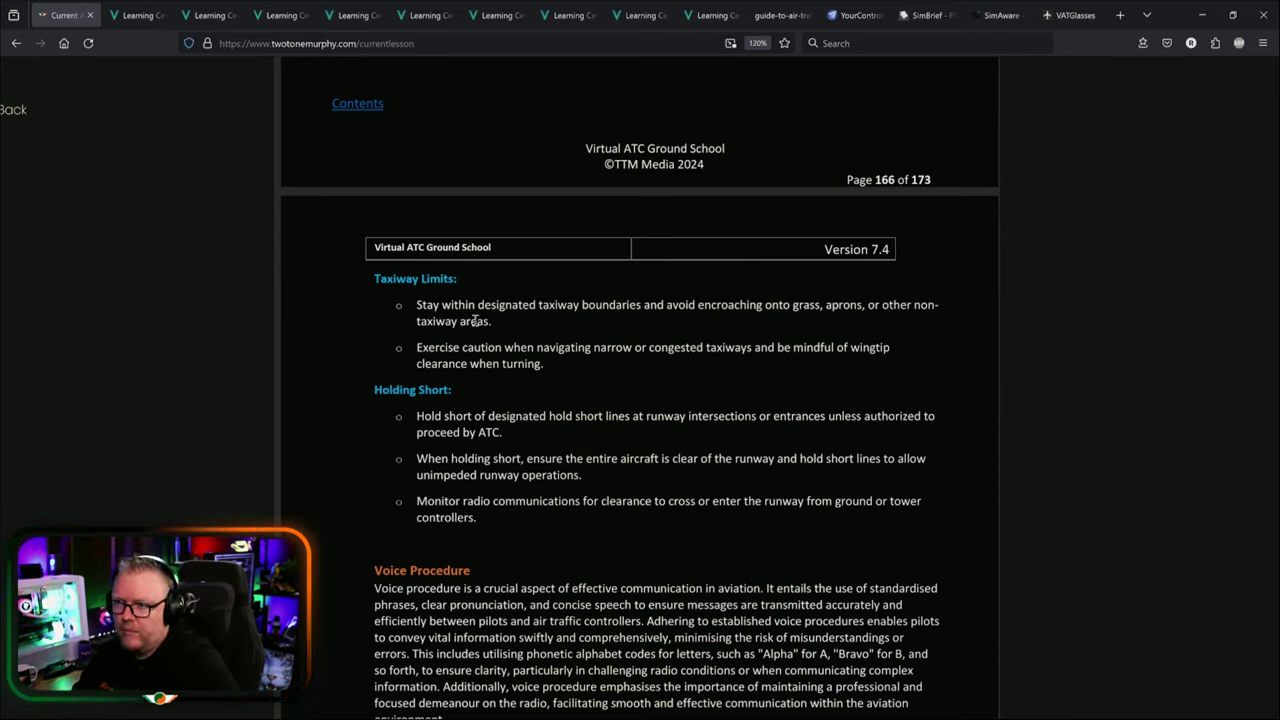
pyautogui.moveTo(772, 249); pyautogui.dragTo(543, 360)
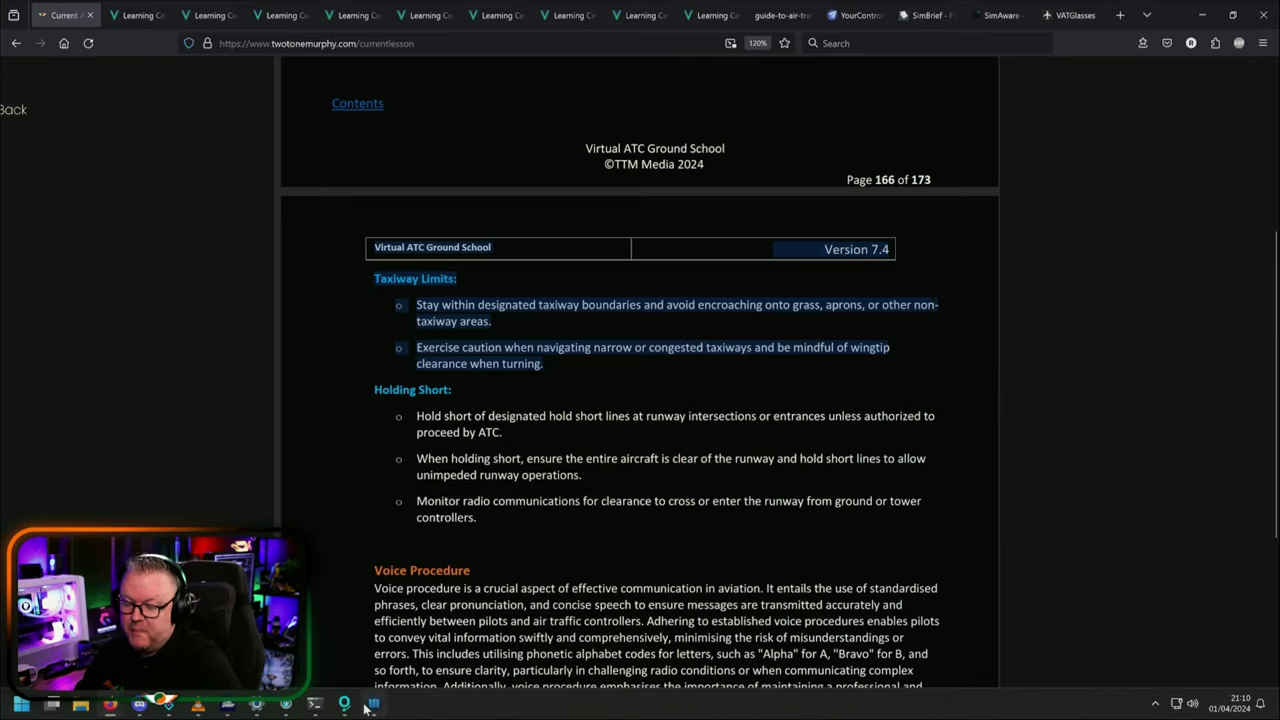
# Switch to Navigraph Charts and examine taxiway S alongside Dublin's southern runway, from the W1 and W2 junctions to the 28L end marker.
pyautogui.click(370, 705)
pyautogui.scroll(-2, 618, 368)
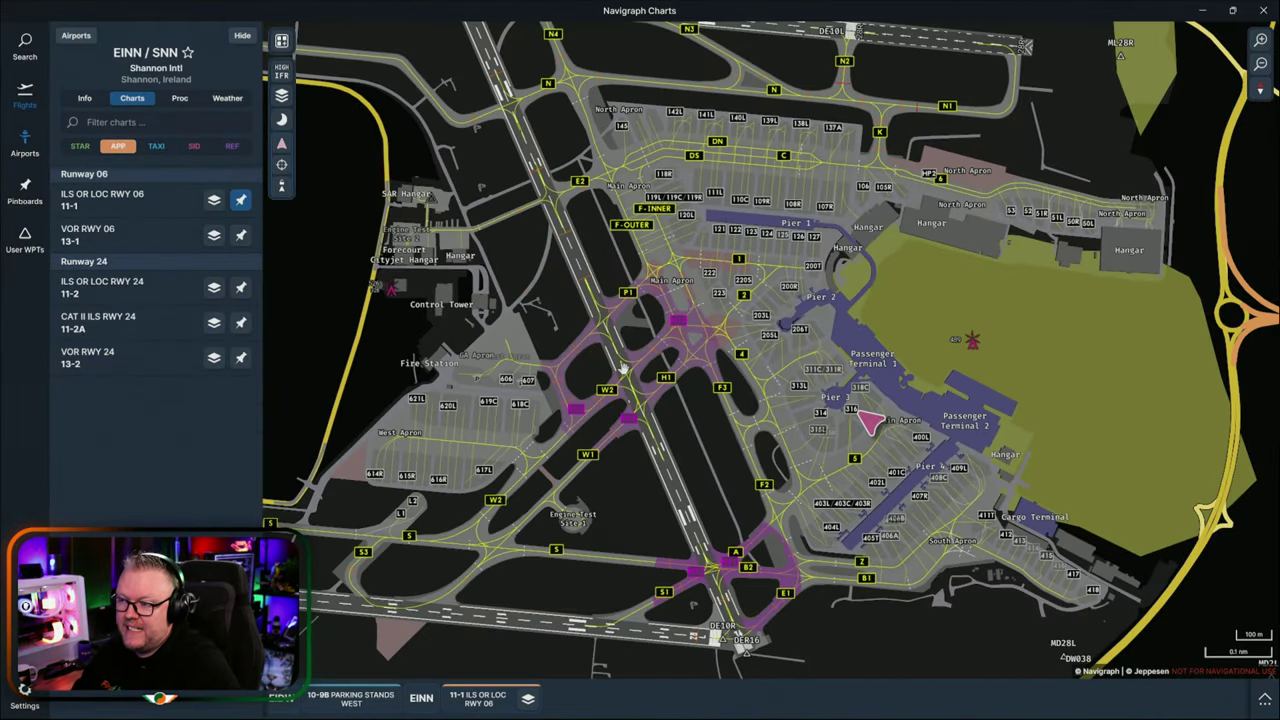
pyautogui.moveTo(473, 526); pyautogui.dragTo(670, 404)
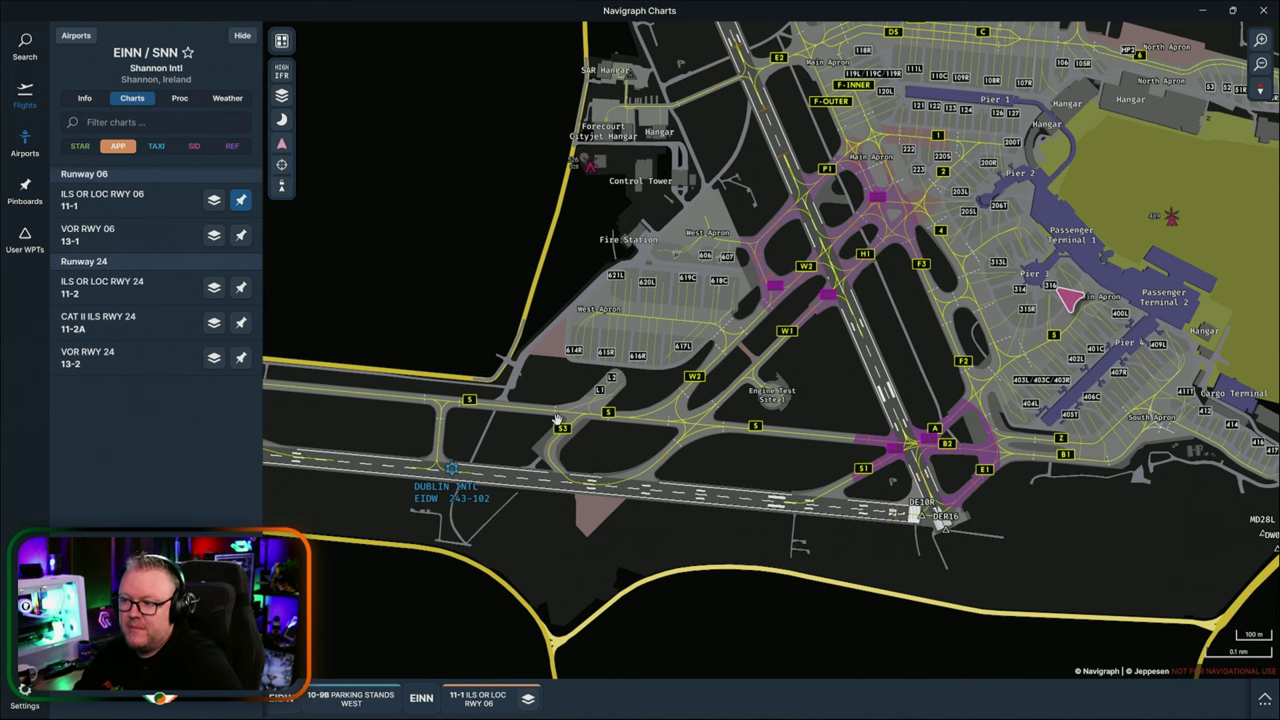
pyautogui.moveTo(492, 334); pyautogui.dragTo(560, 363)
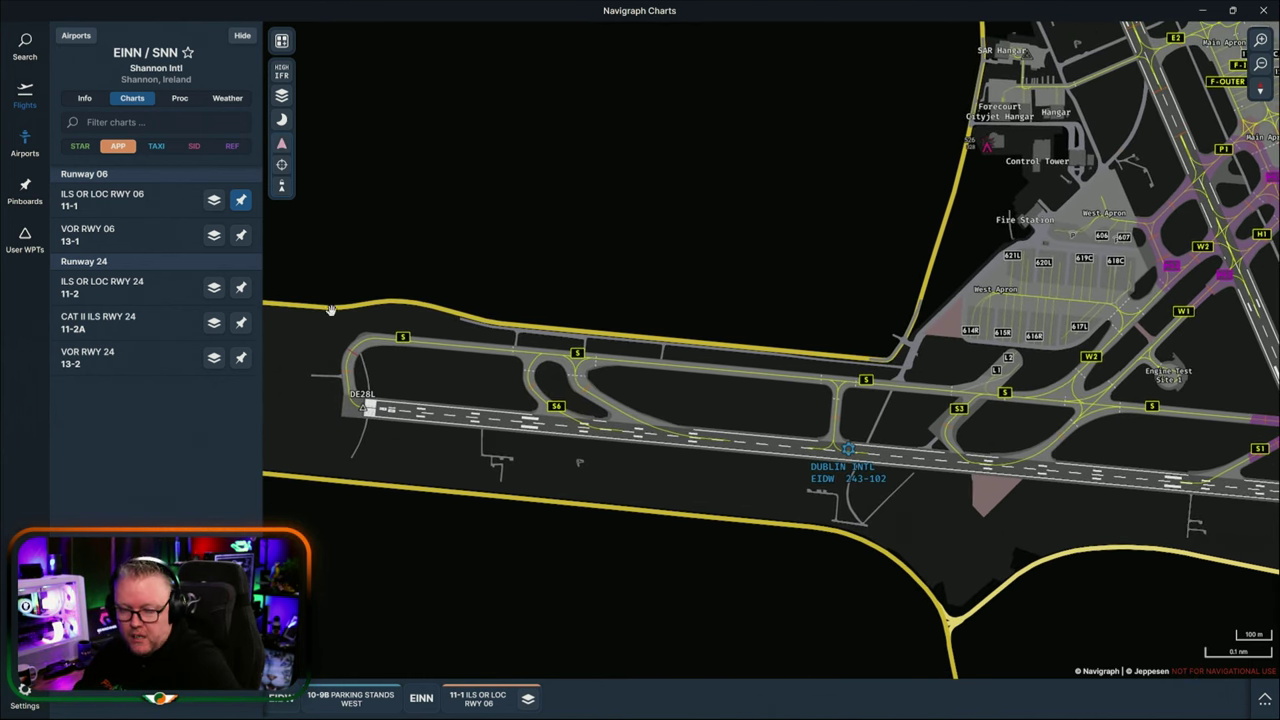
pyautogui.moveTo(754, 411); pyautogui.dragTo(643, 429)
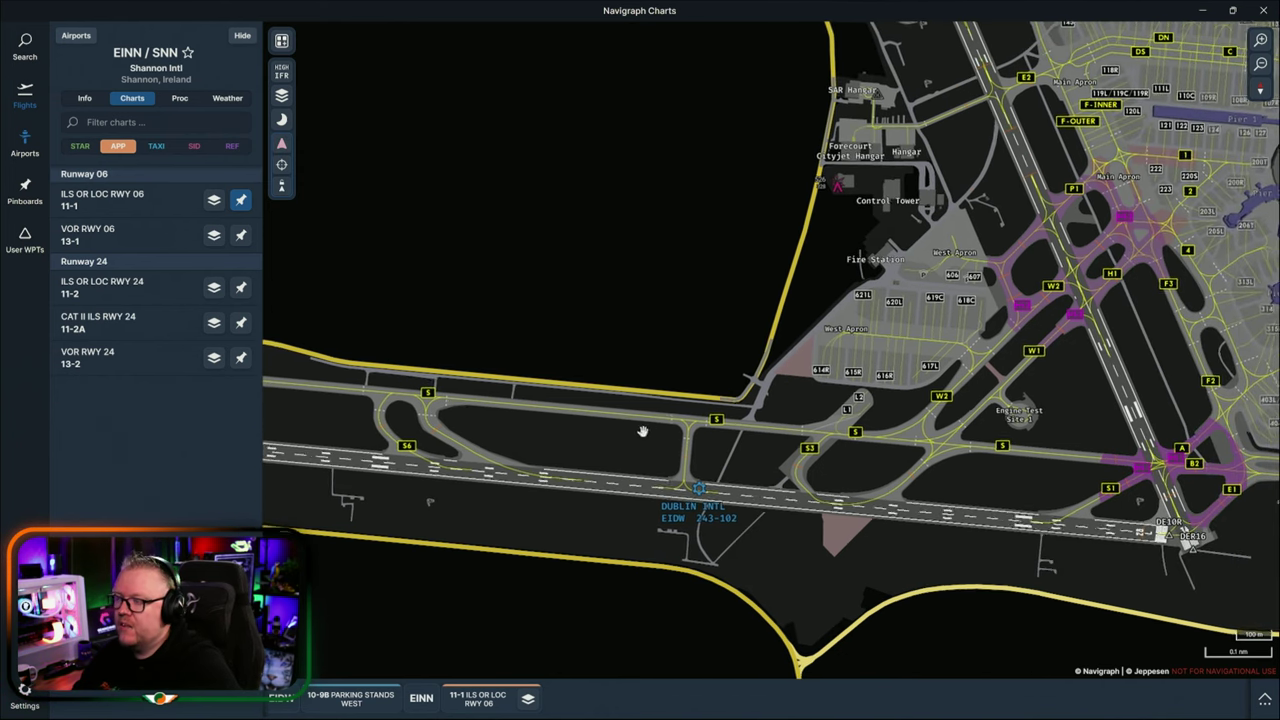
pyautogui.scroll(-2, 798, 445)
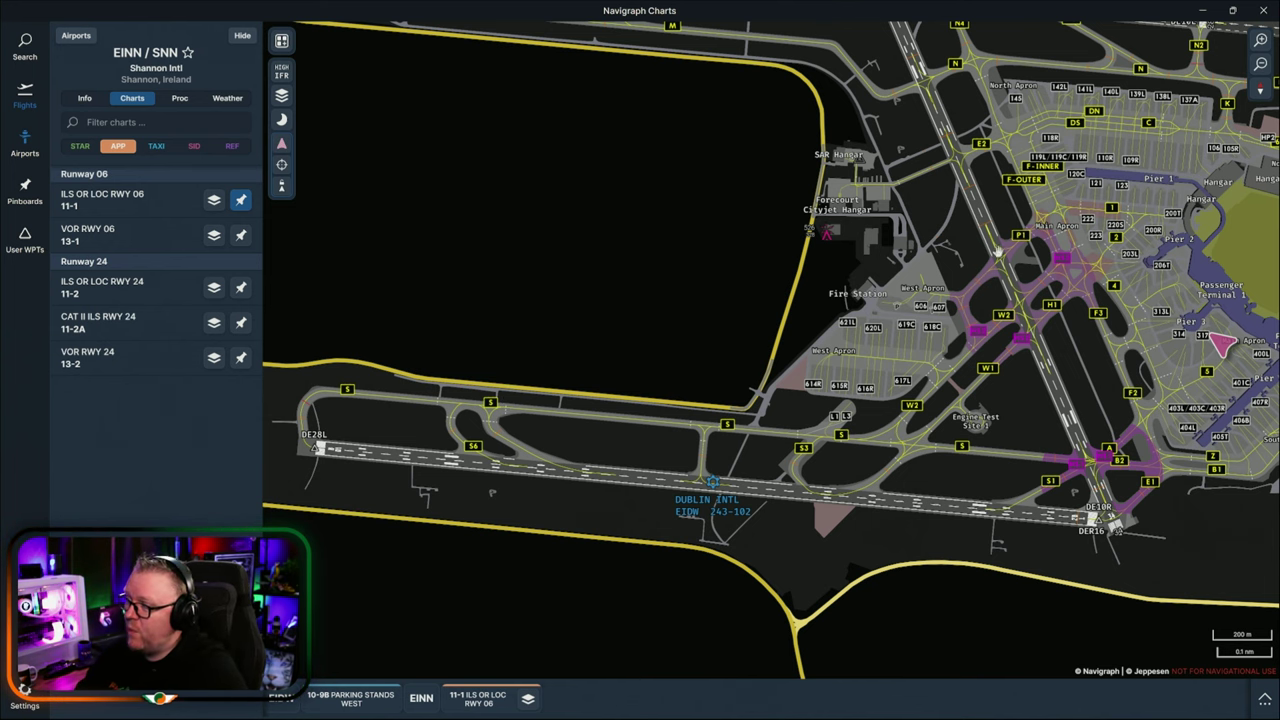
# Examine the taxi route from Dublin's terminal piers to taxiway S and zoom in on the S4 runway link.
pyautogui.moveTo(1018, 436); pyautogui.dragTo(784, 462)
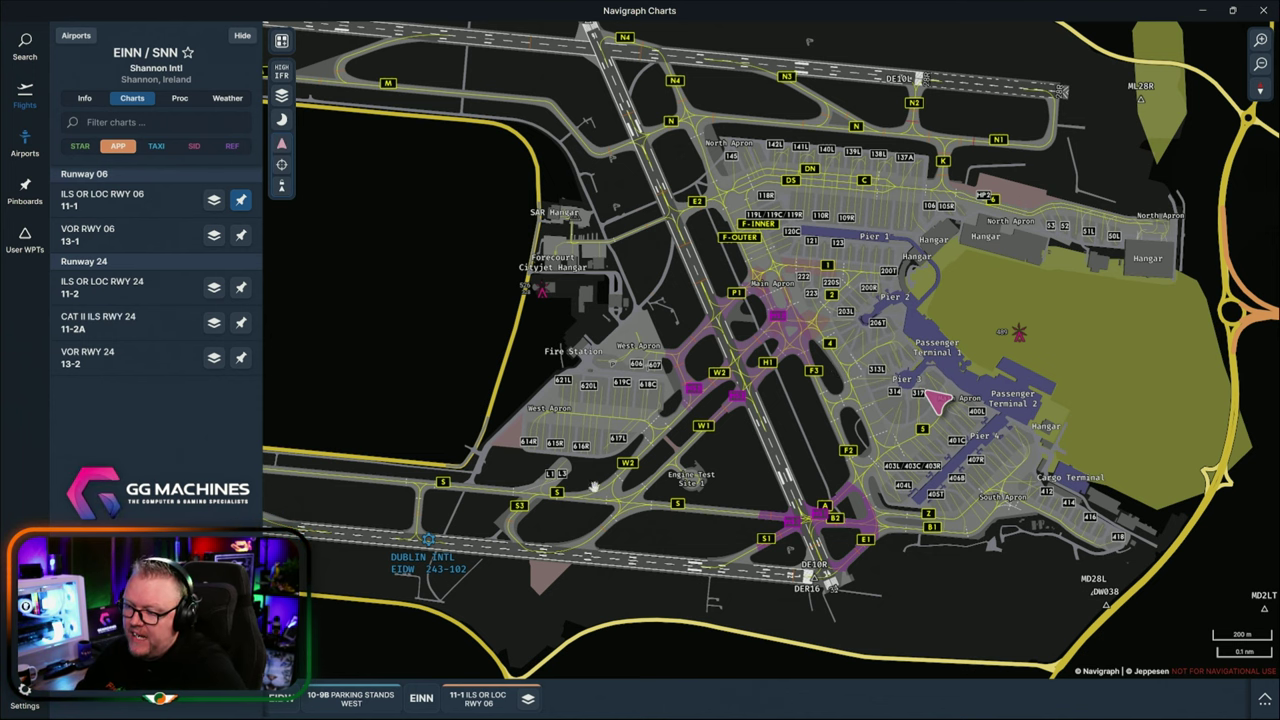
pyautogui.moveTo(562, 493); pyautogui.dragTo(730, 461)
pyautogui.moveTo(524, 445); pyautogui.dragTo(637, 421)
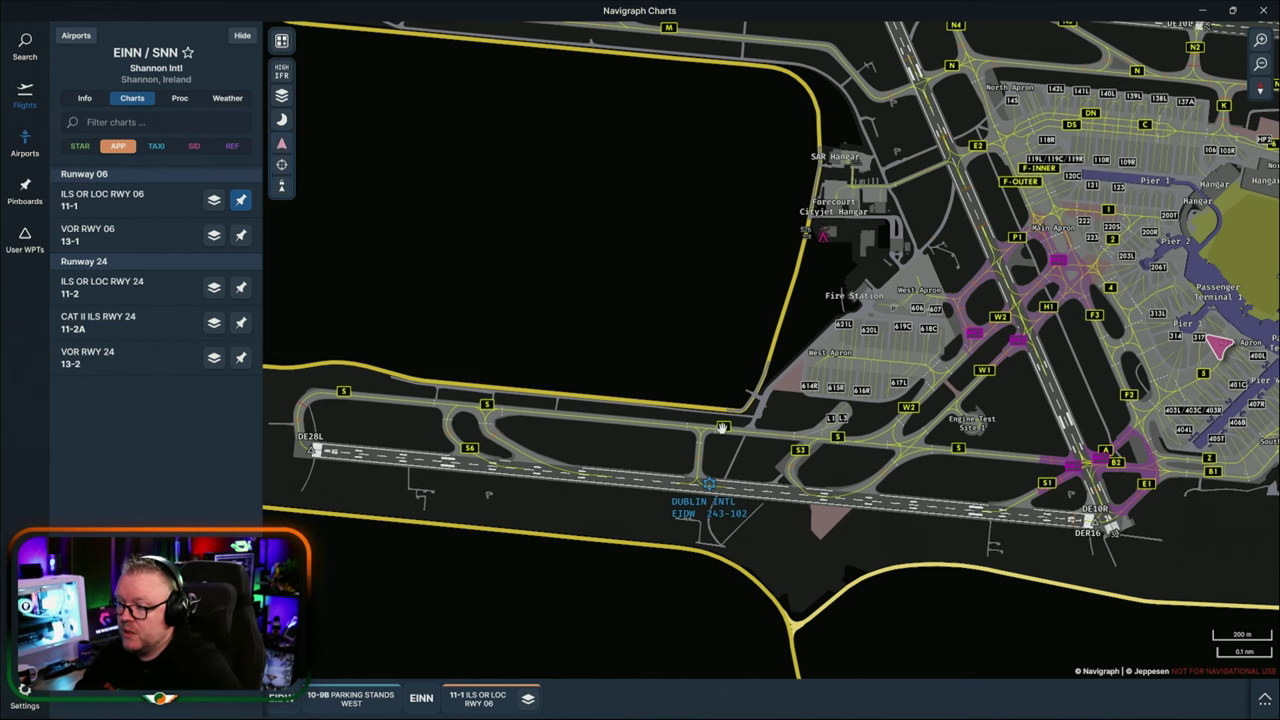
pyautogui.moveTo(692, 451); pyautogui.dragTo(620, 443)
pyautogui.scroll(5, 620, 443)
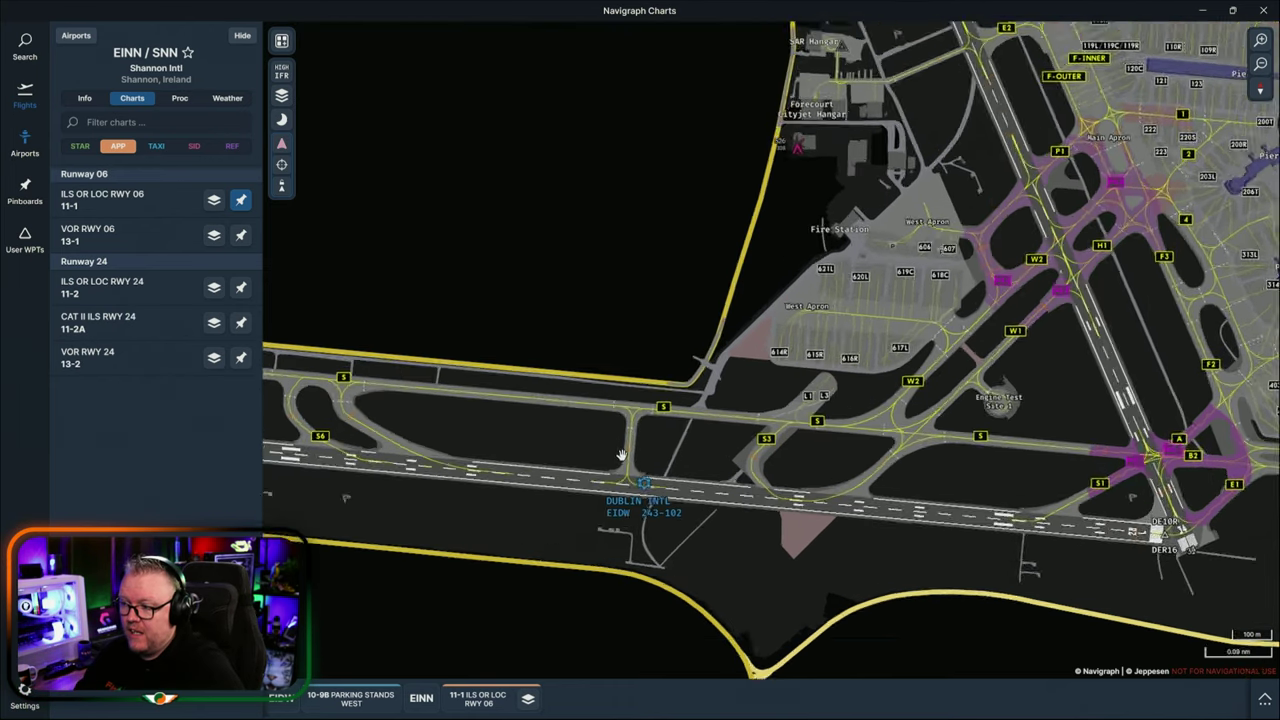
pyautogui.scroll(-2, 636, 437)
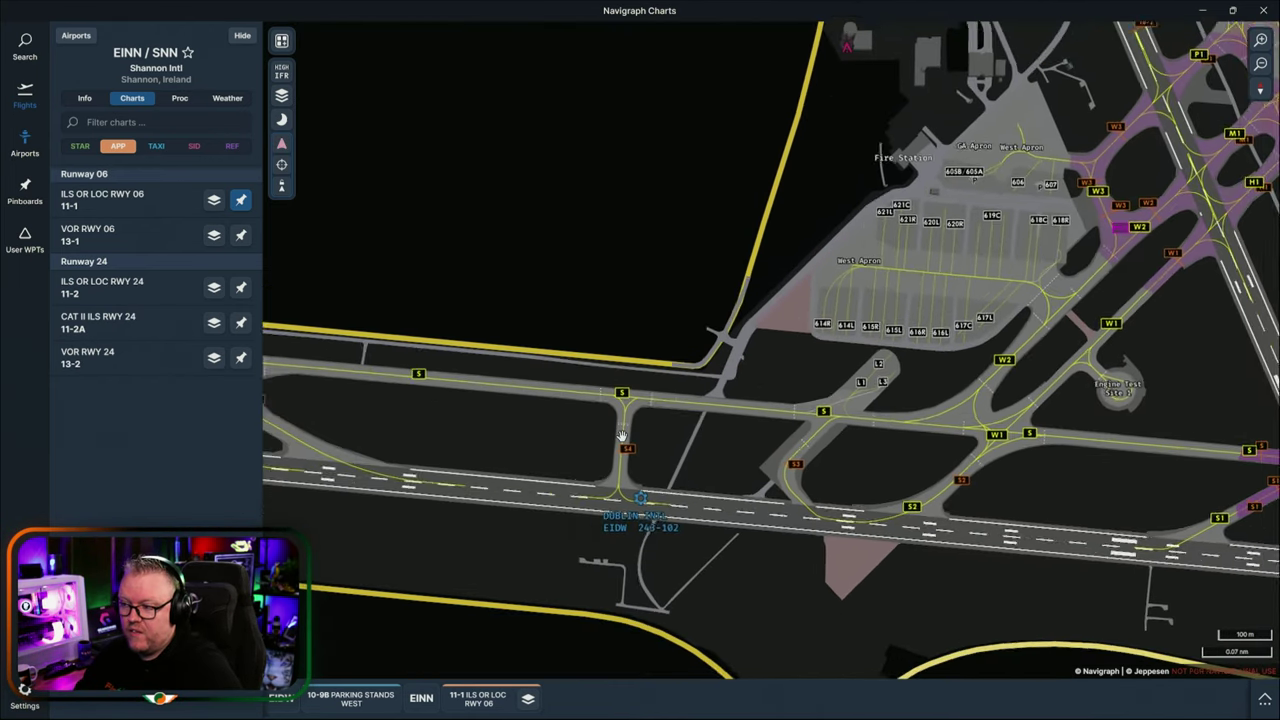
pyautogui.scroll(-1, 617, 455)
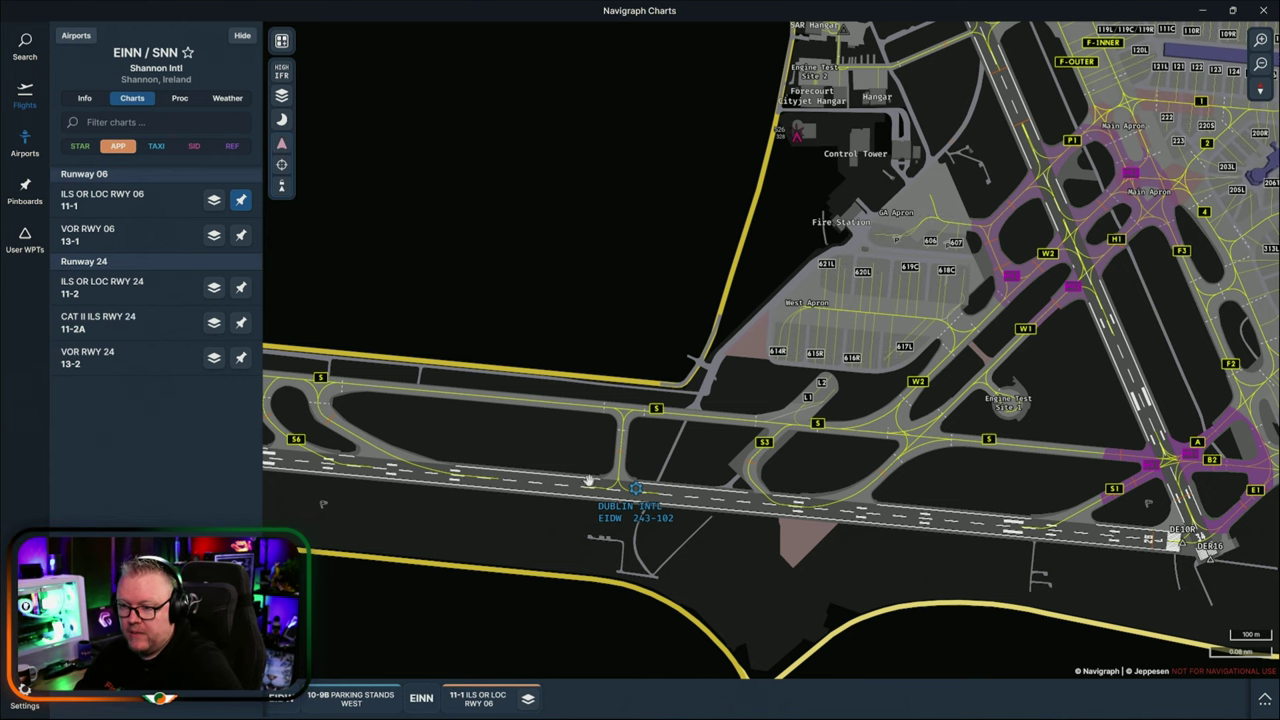
# Follow taxiway S westward and inspect runway connections S5, S6 and S7 close up.
pyautogui.scroll(-2, 600, 482)
pyautogui.scroll(2, 616, 462)
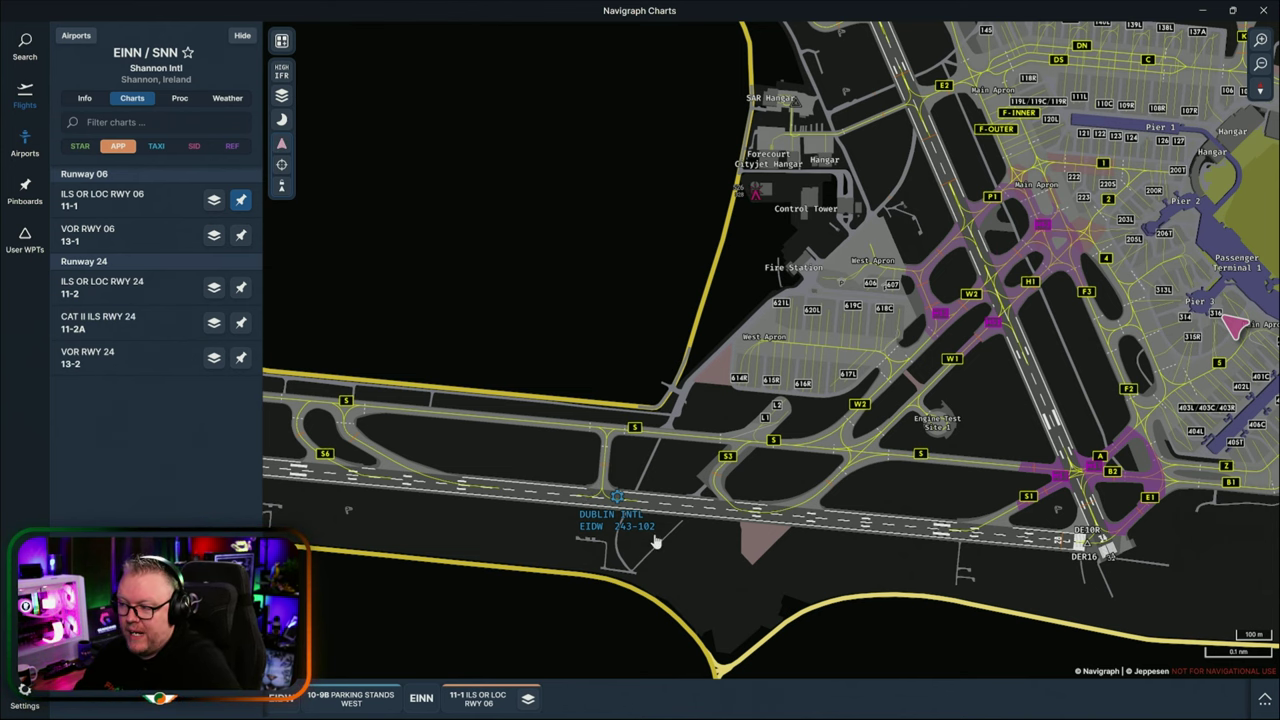
pyautogui.moveTo(655, 537); pyautogui.dragTo(604, 471)
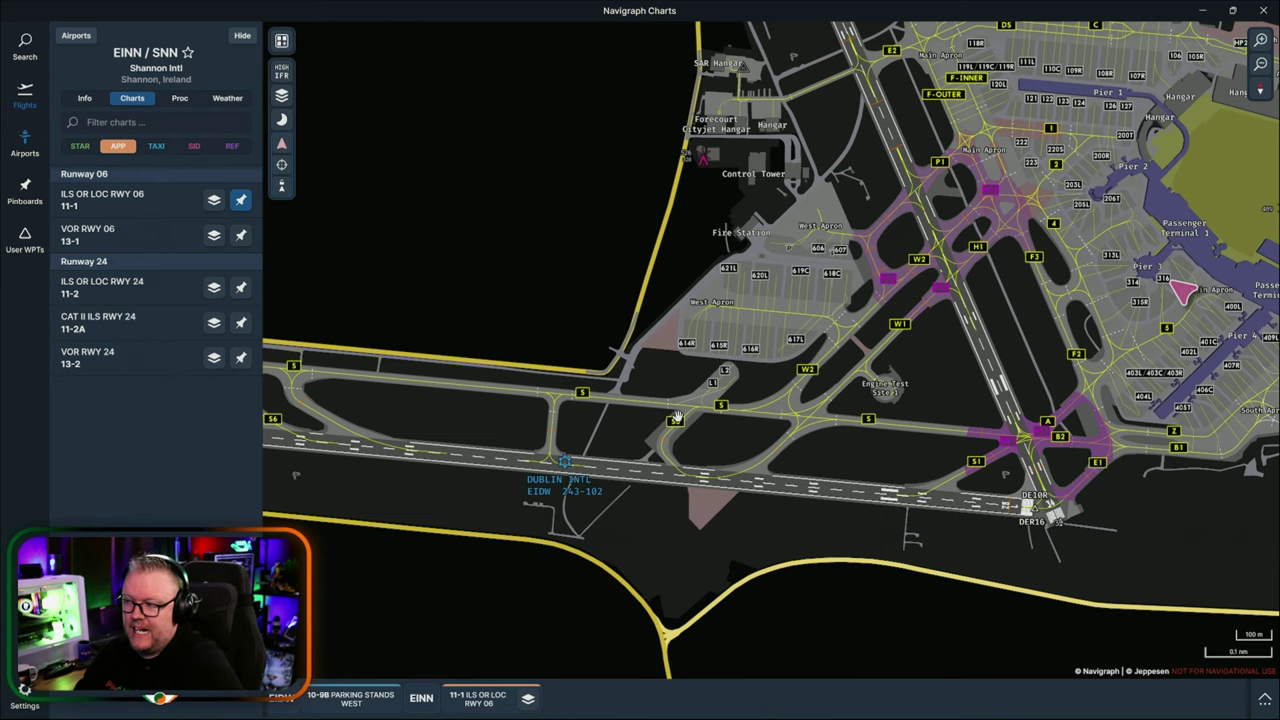
pyautogui.moveTo(437, 396); pyautogui.dragTo(722, 411)
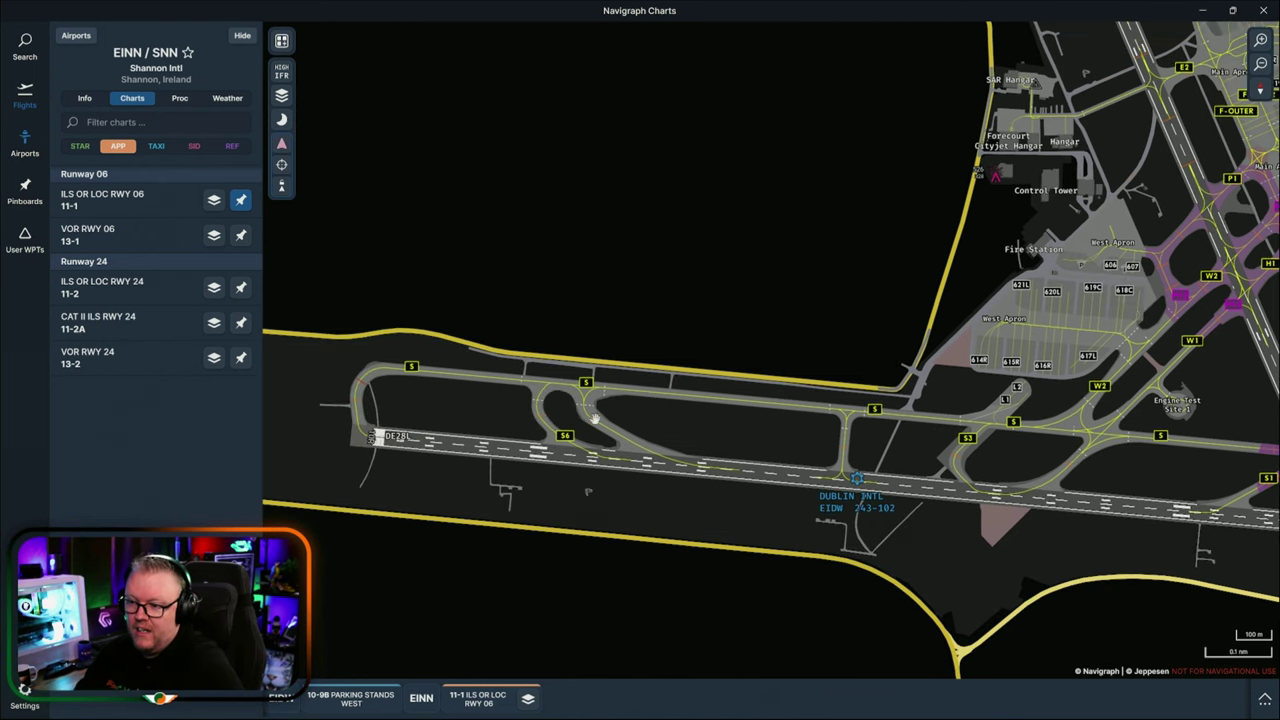
pyautogui.scroll(3, 366, 380)
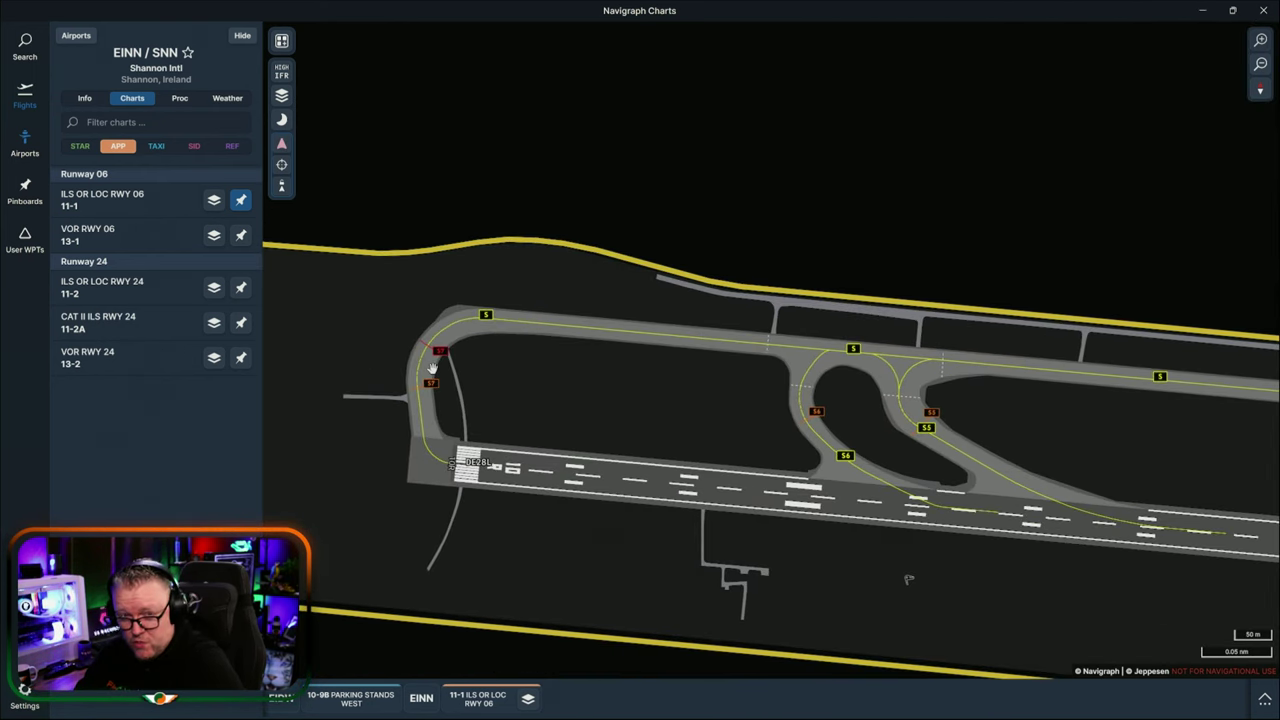
pyautogui.scroll(-3, 557, 371)
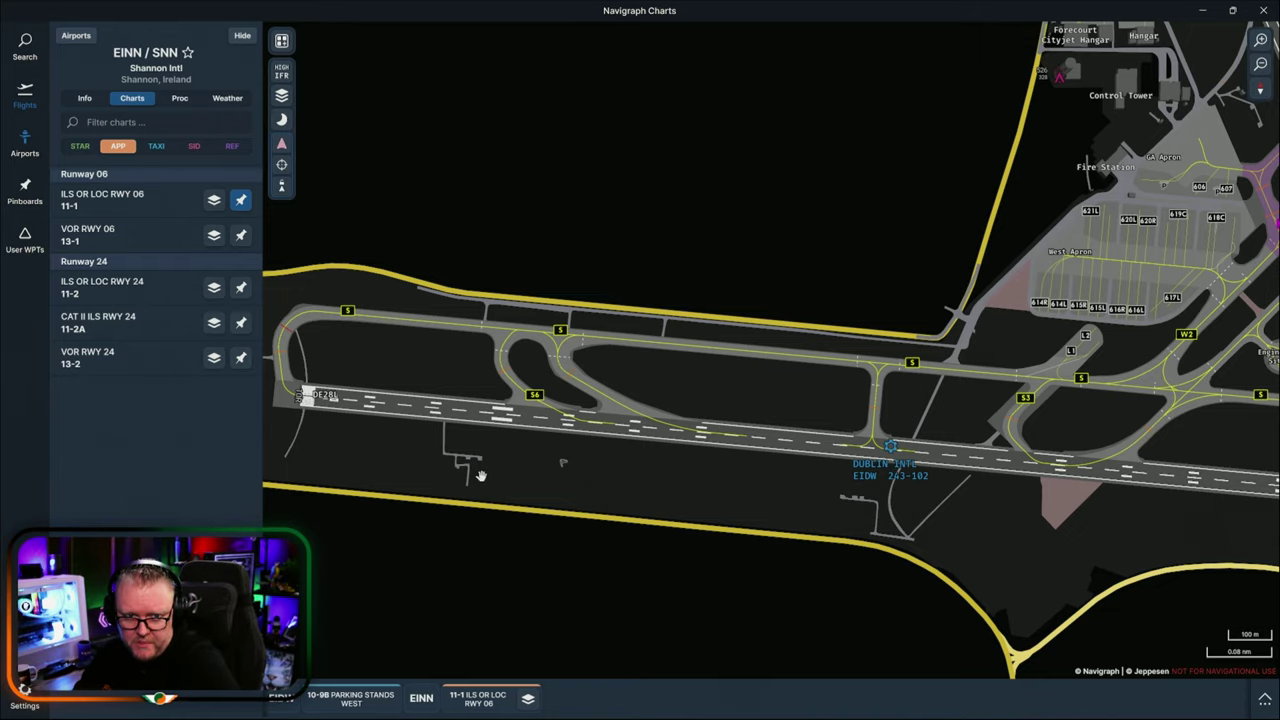
# Survey Dublin's overall airfield layout, comparing taxiway S and the southern runway with the crossing runway and terminal aprons.
pyautogui.scroll(-3, 481, 476)
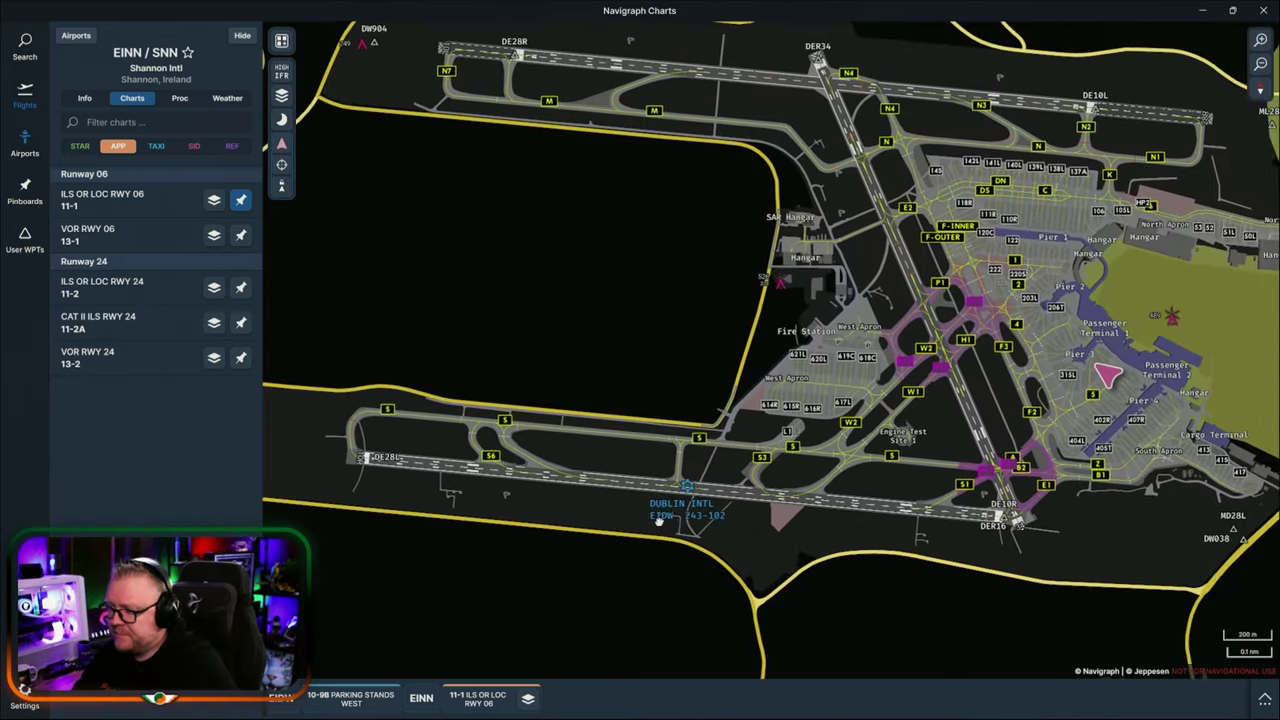
pyautogui.moveTo(658, 520); pyautogui.dragTo(560, 515)
pyautogui.scroll(2, 559, 441)
pyautogui.scroll(1, 559, 441)
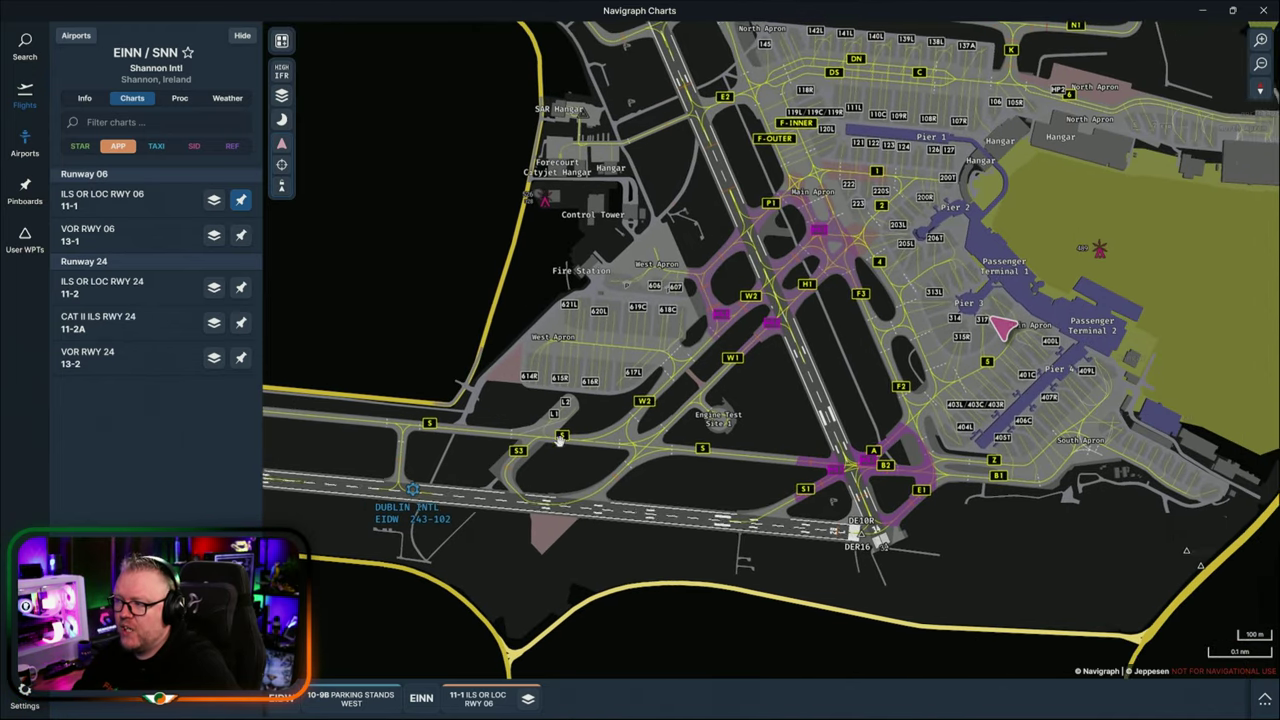
pyautogui.scroll(-3, 560, 439)
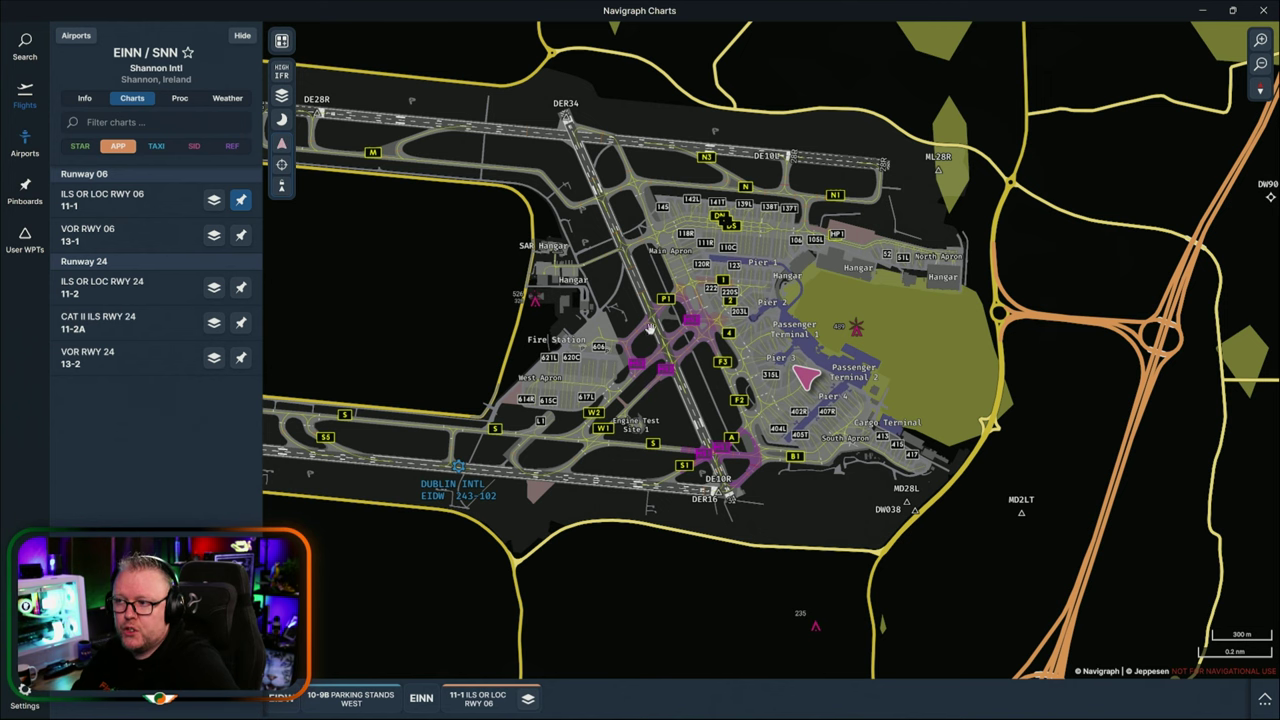
pyautogui.moveTo(501, 484); pyautogui.dragTo(822, 486)
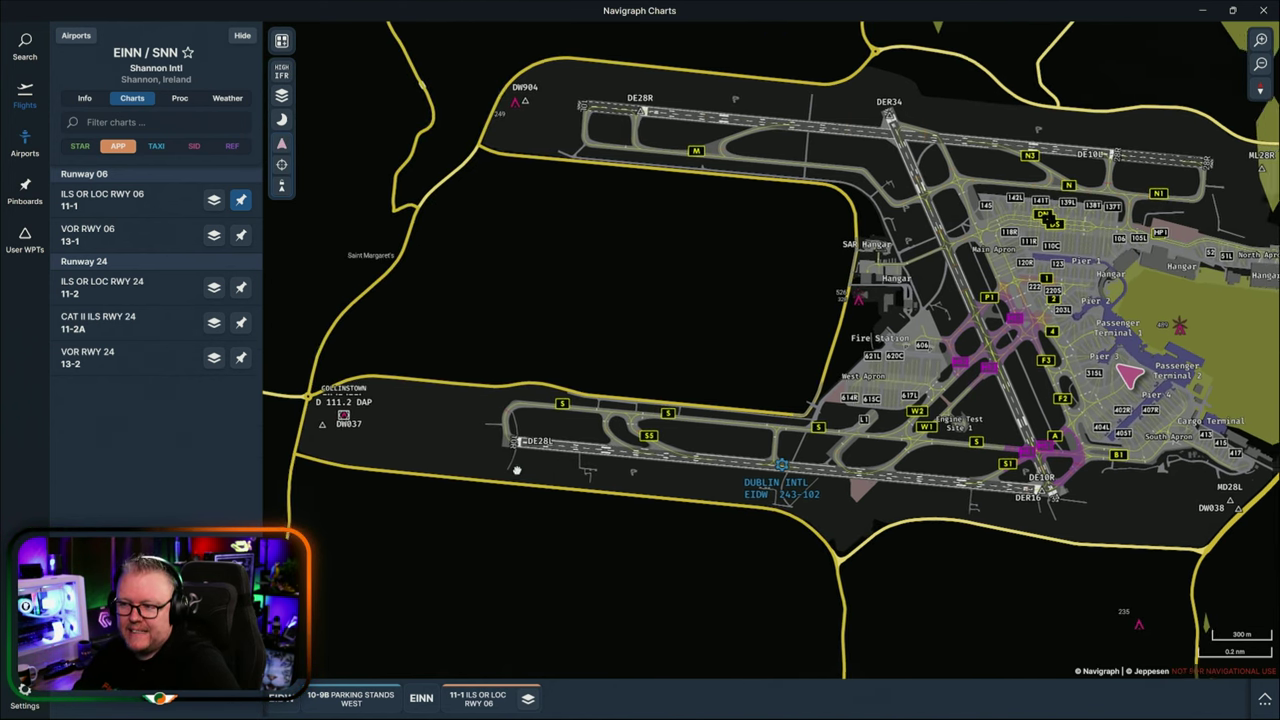
pyautogui.moveTo(589, 458); pyautogui.dragTo(455, 425)
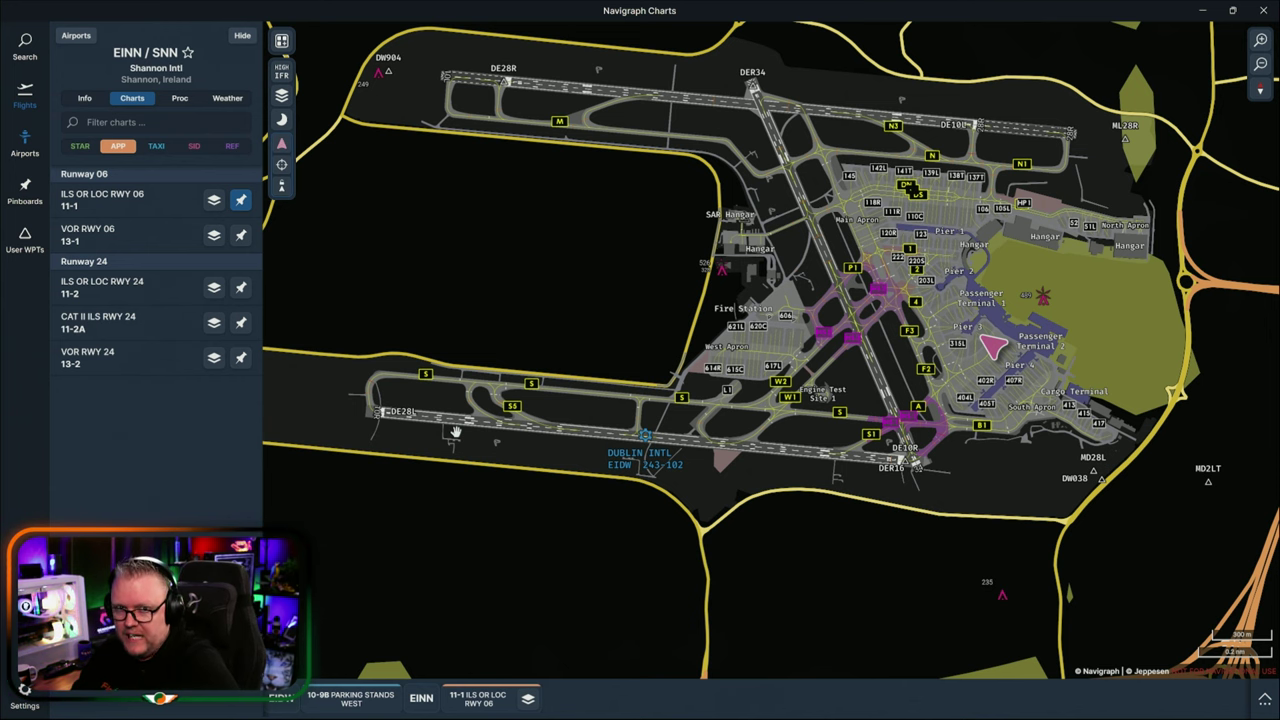
pyautogui.moveTo(707, 383); pyautogui.dragTo(597, 413)
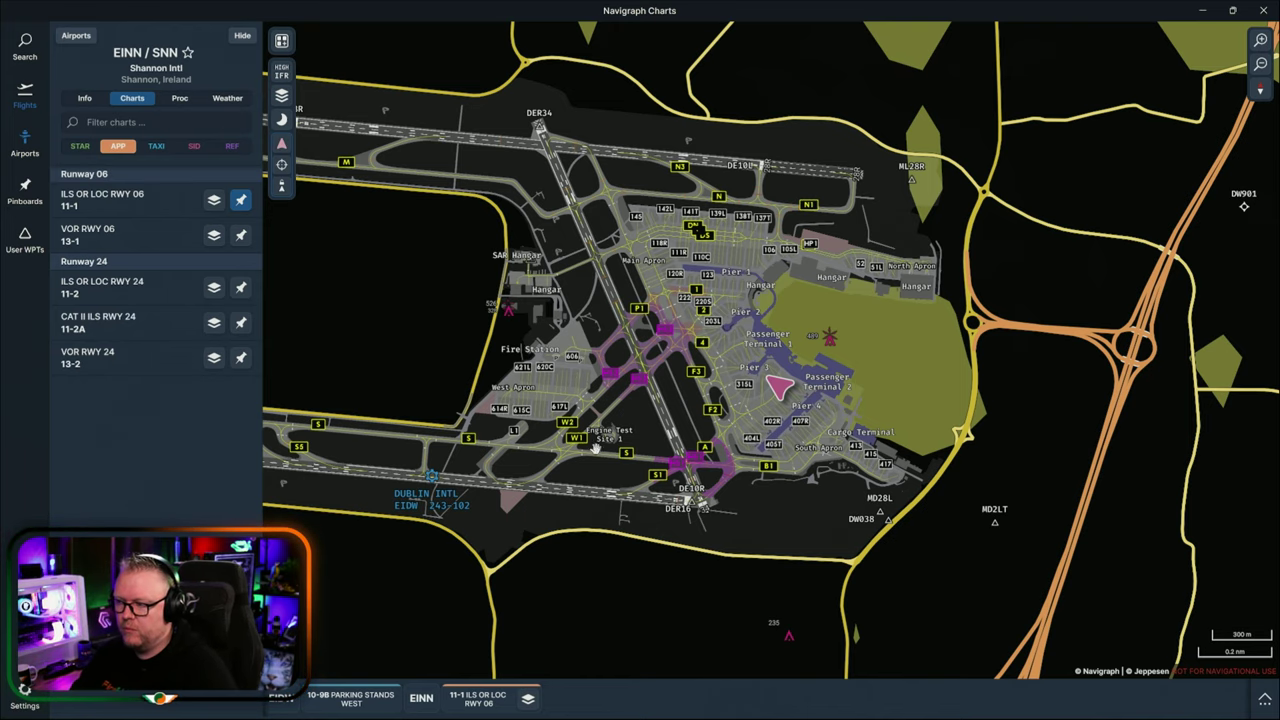
# Inspect the holding points on A, B2 and E1 near the runway 34 threshold and the adjoining F1 and F2 taxiways.
pyautogui.scroll(5, 595, 447)
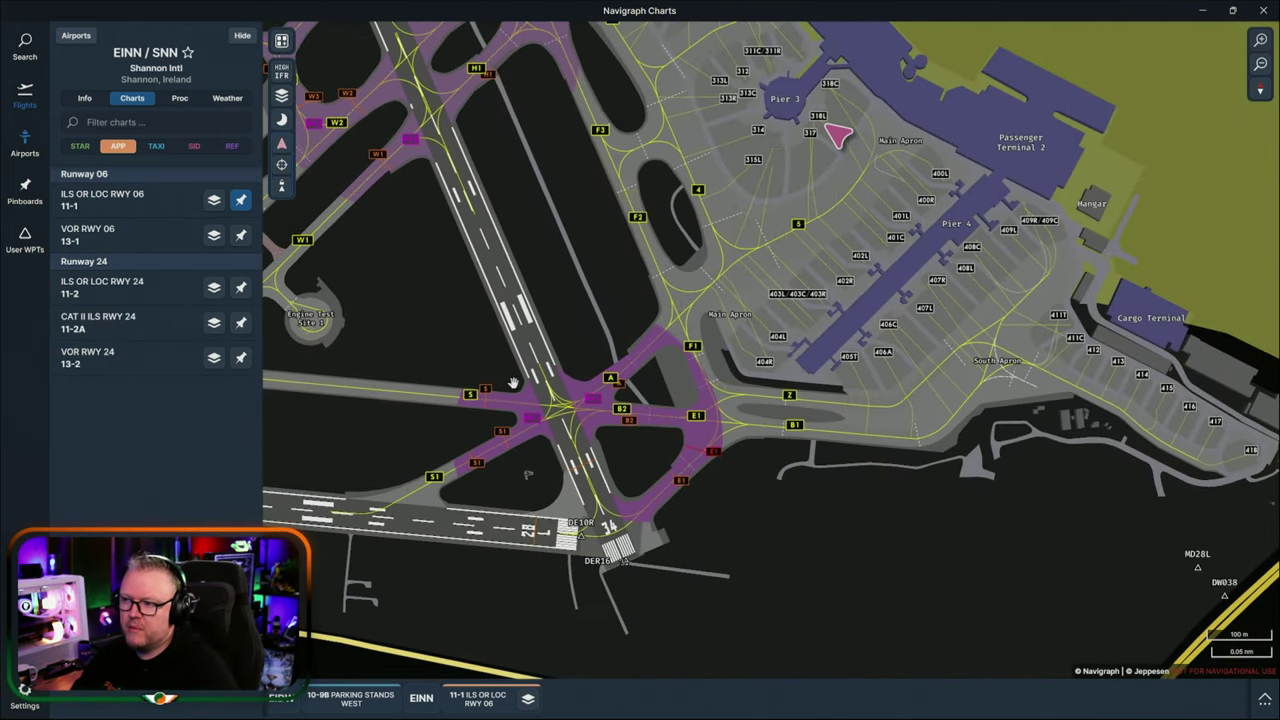
pyautogui.scroll(3, 636, 377)
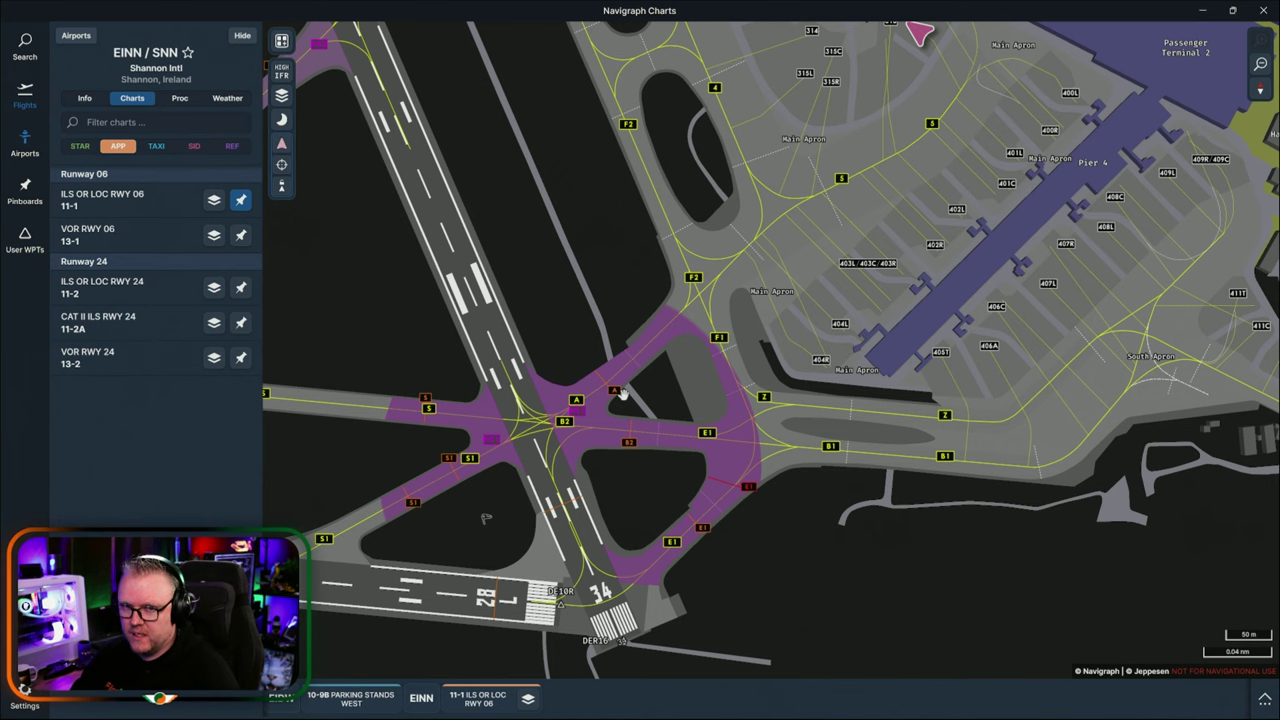
pyautogui.moveTo(690, 330); pyautogui.dragTo(623, 386)
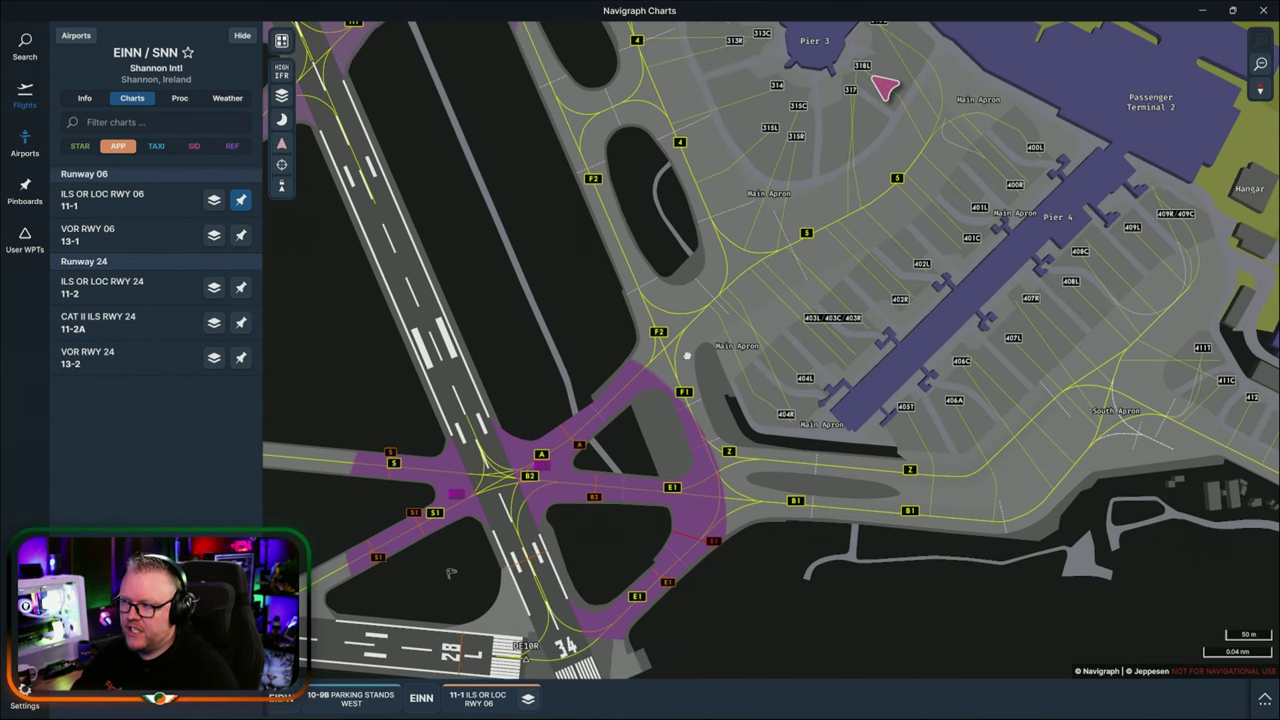
pyautogui.moveTo(713, 314); pyautogui.dragTo(663, 380)
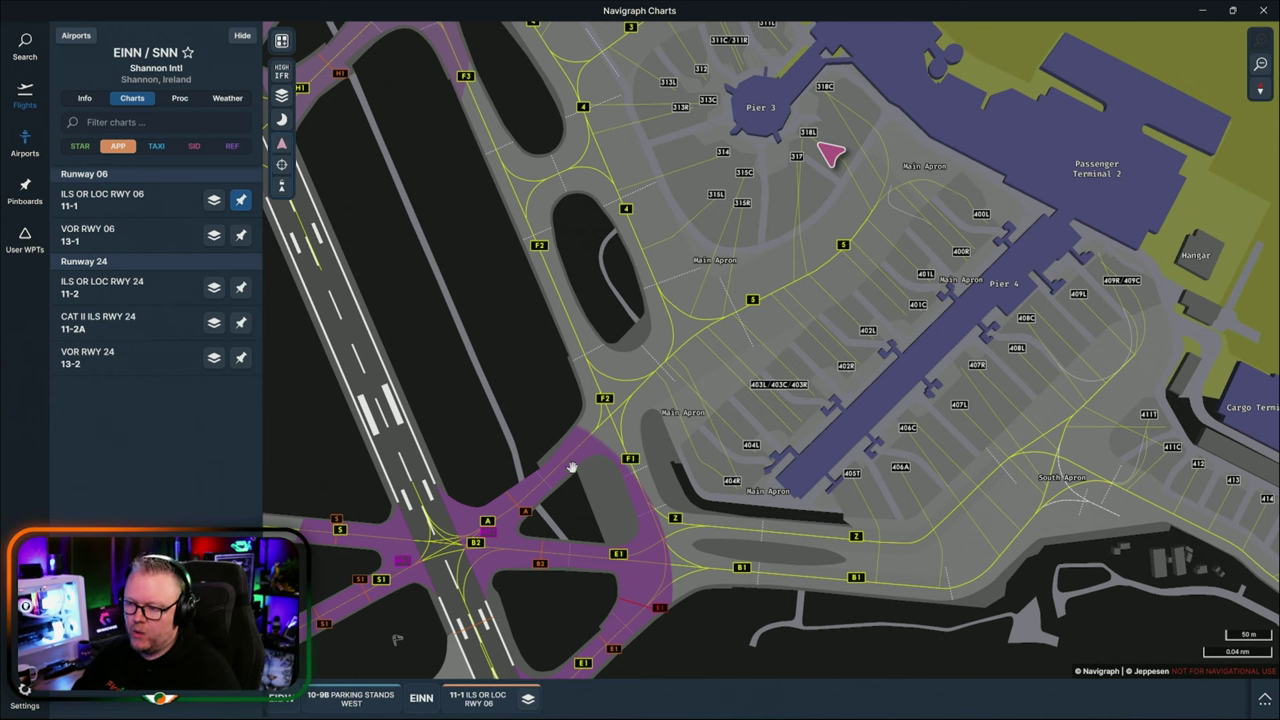
pyautogui.scroll(-4, 535, 493)
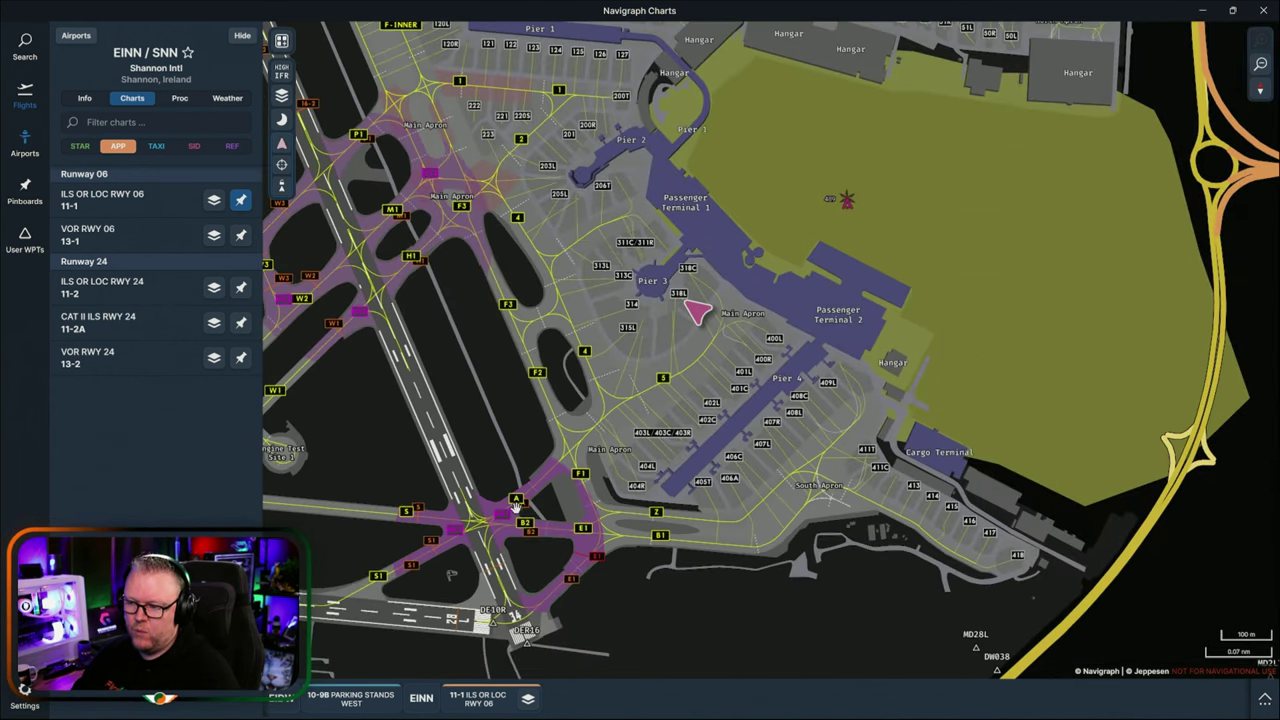
pyautogui.scroll(4, 520, 503)
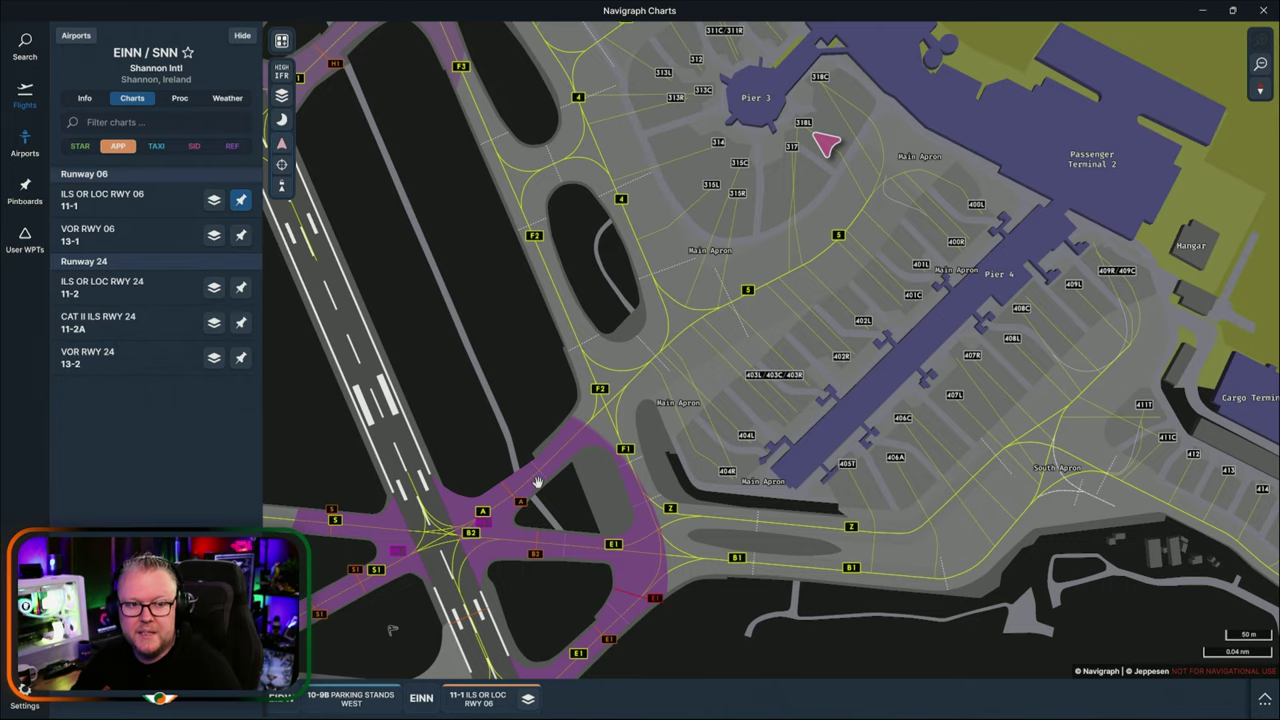
# Examine the shaded taxiway area around P1, M1, H1 and Link 4 beside runway 16/34.
pyautogui.scroll(-5, 600, 382)
pyautogui.scroll(3, 723, 324)
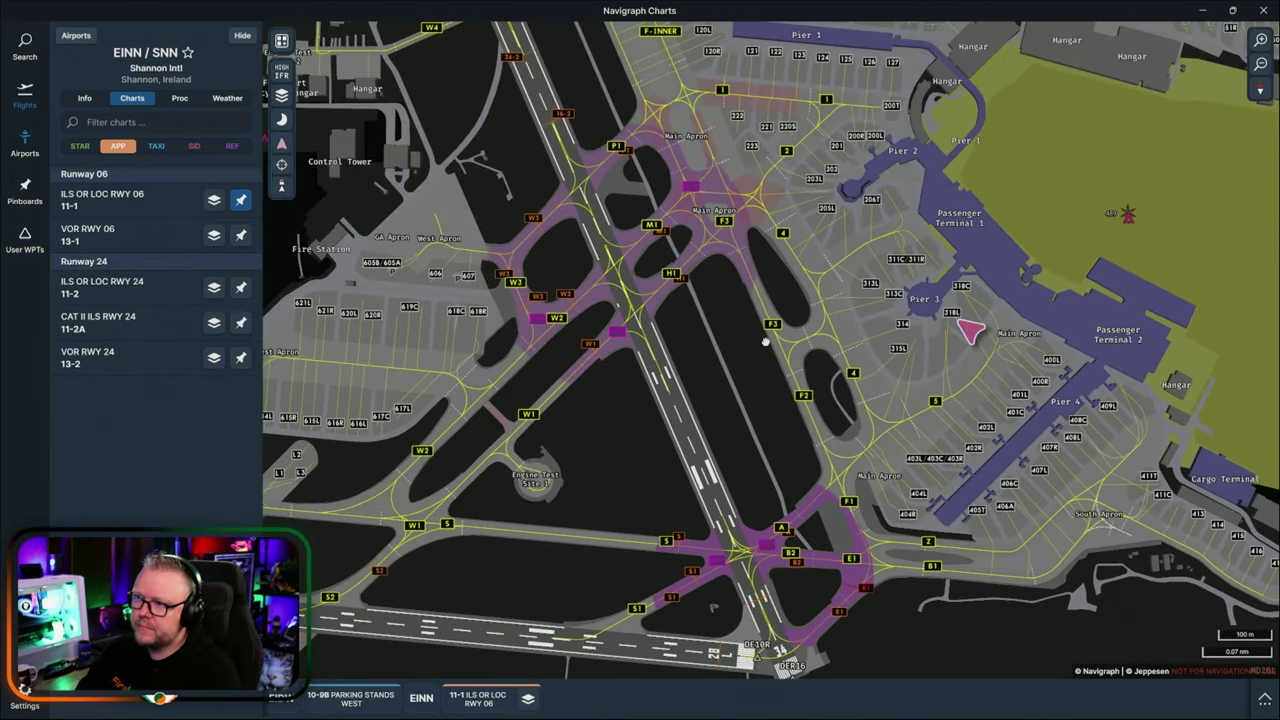
pyautogui.scroll(2, 723, 324)
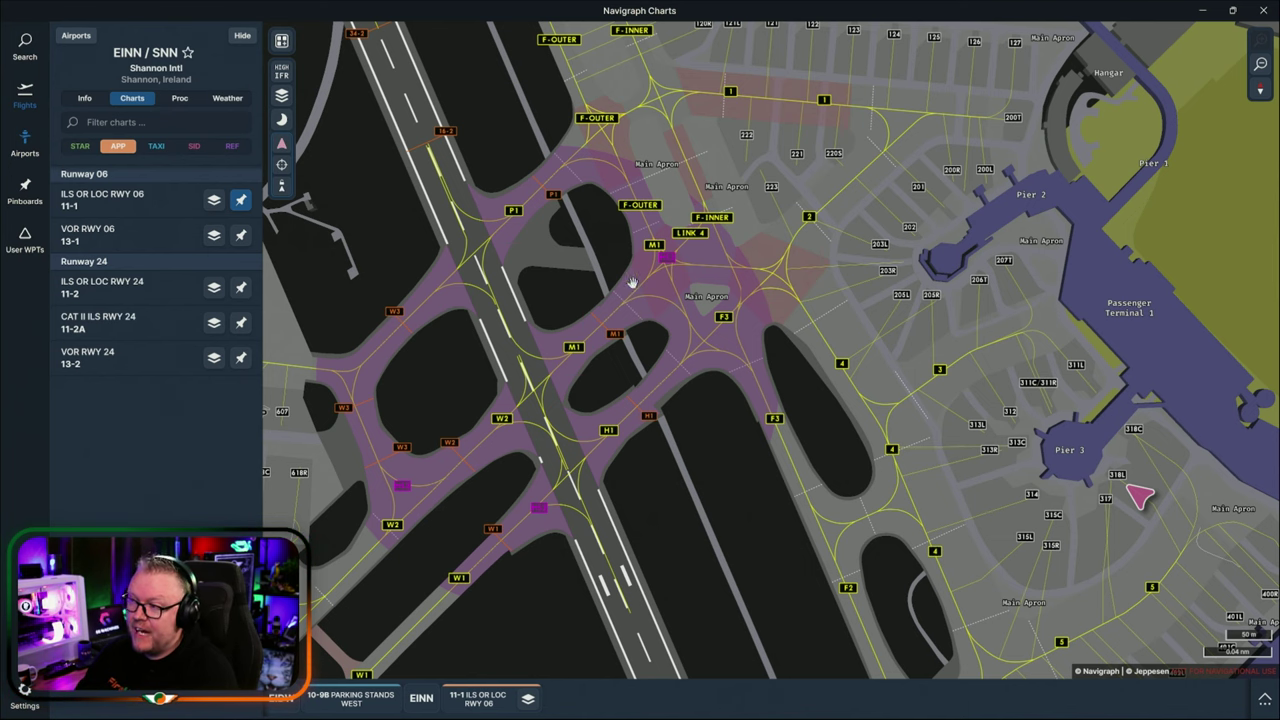
# Switch back to the lesson page in the browser and return to the Dublin airport chart on page 164.
pyautogui.moveTo(370, 712)
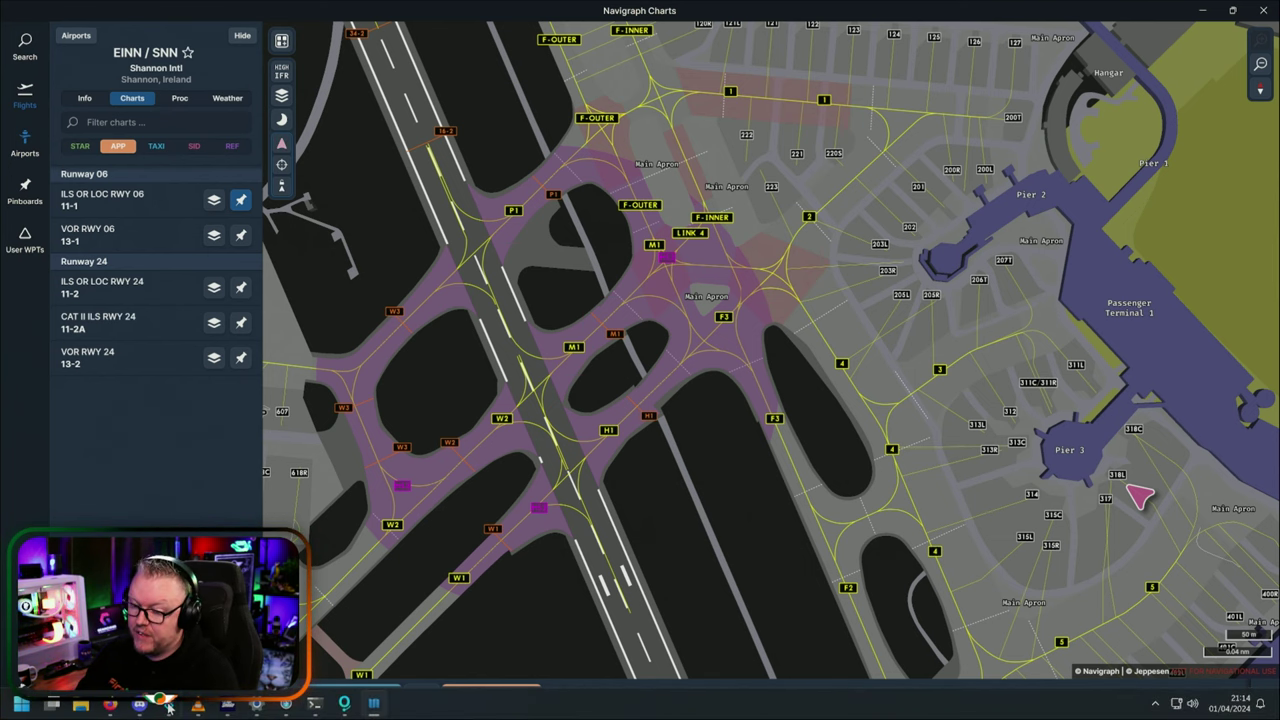
pyautogui.click(372, 705)
pyautogui.scroll(10, 684, 473)
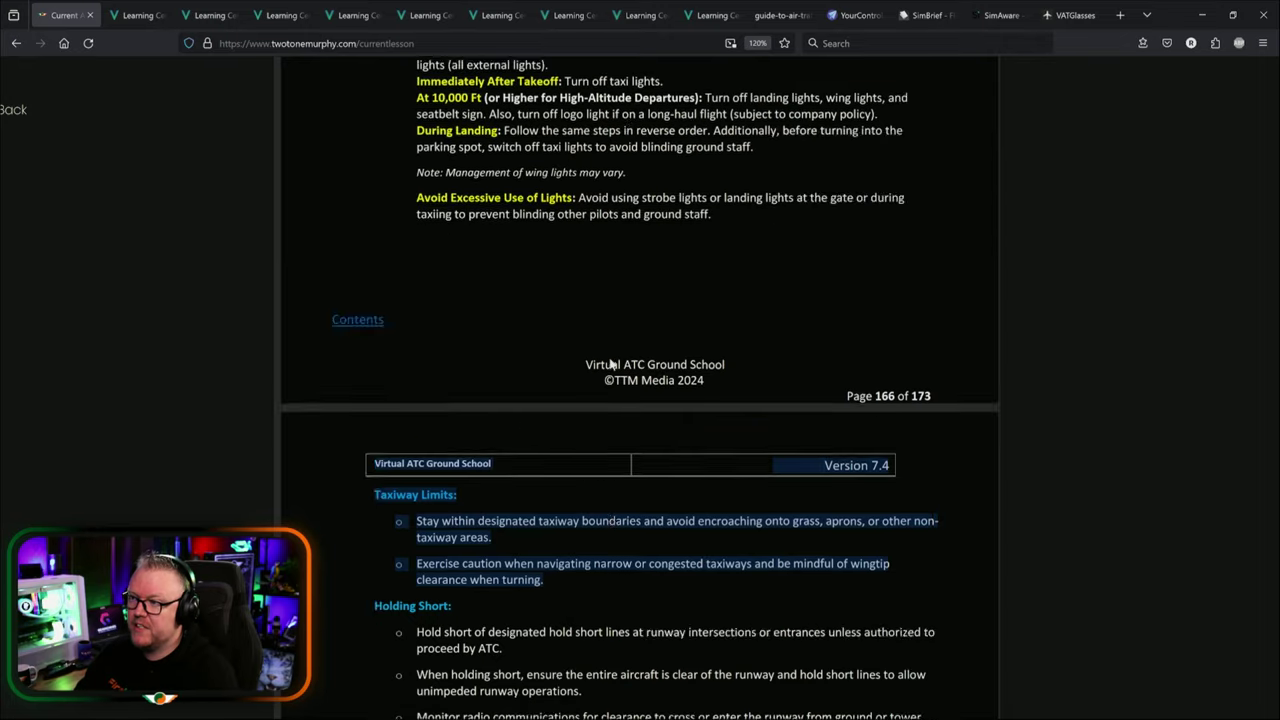
pyautogui.scroll(10, 684, 473)
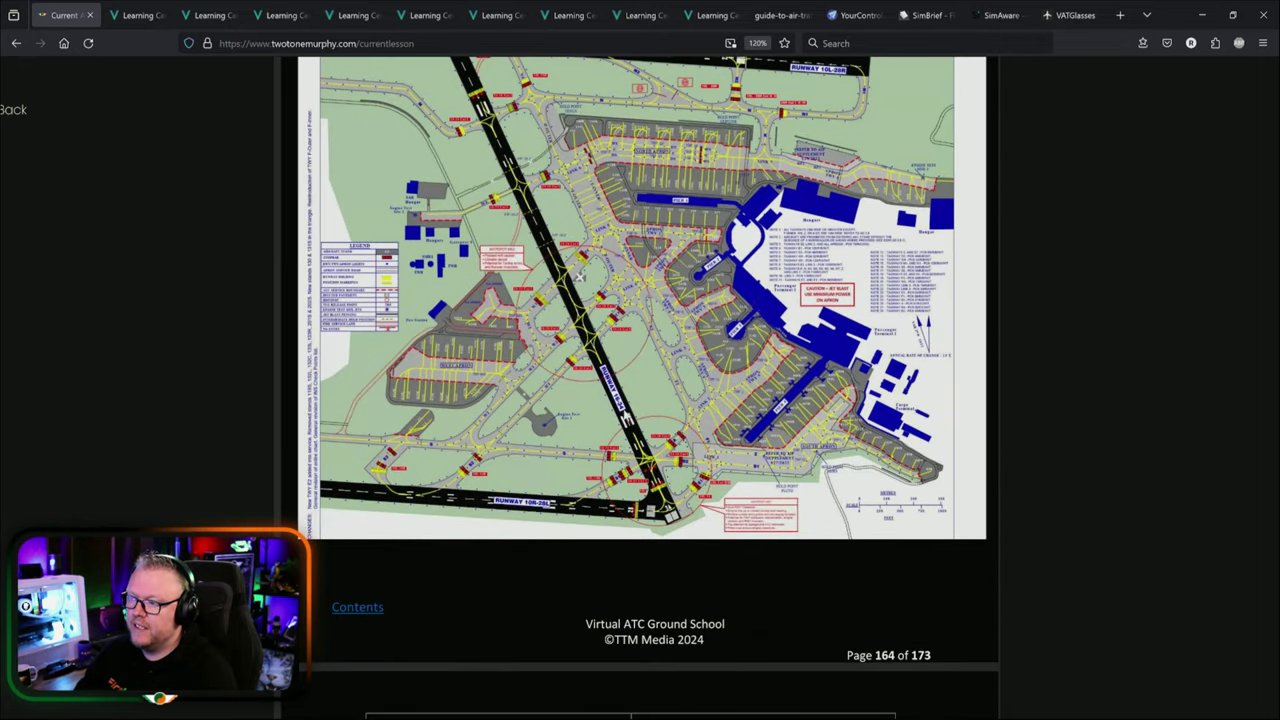
# Examine the hotspot on the Dublin chart around holding points A, B2, E1 and S1 near the runway 34 and 28L thresholds.
pyautogui.scroll(-1, 581, 248)
pyautogui.scroll(5, 703, 354)
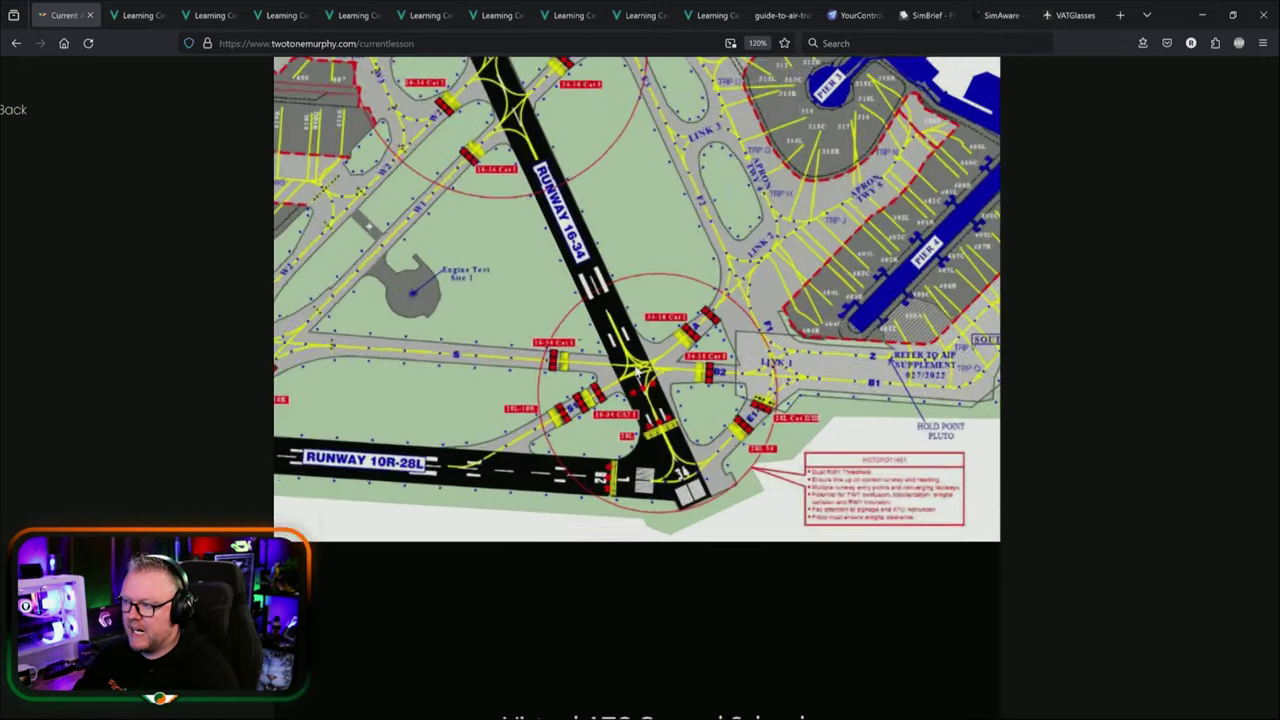
pyautogui.scroll(2, 703, 354)
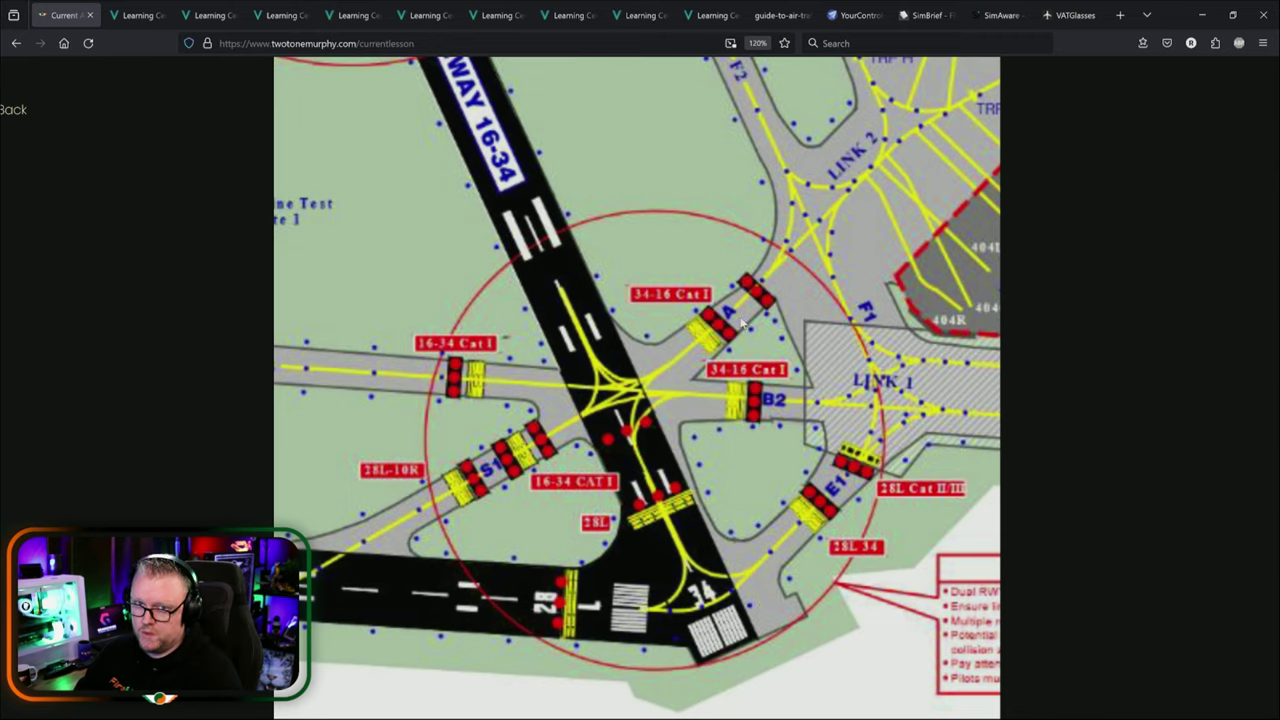
pyautogui.scroll(-7, 741, 322)
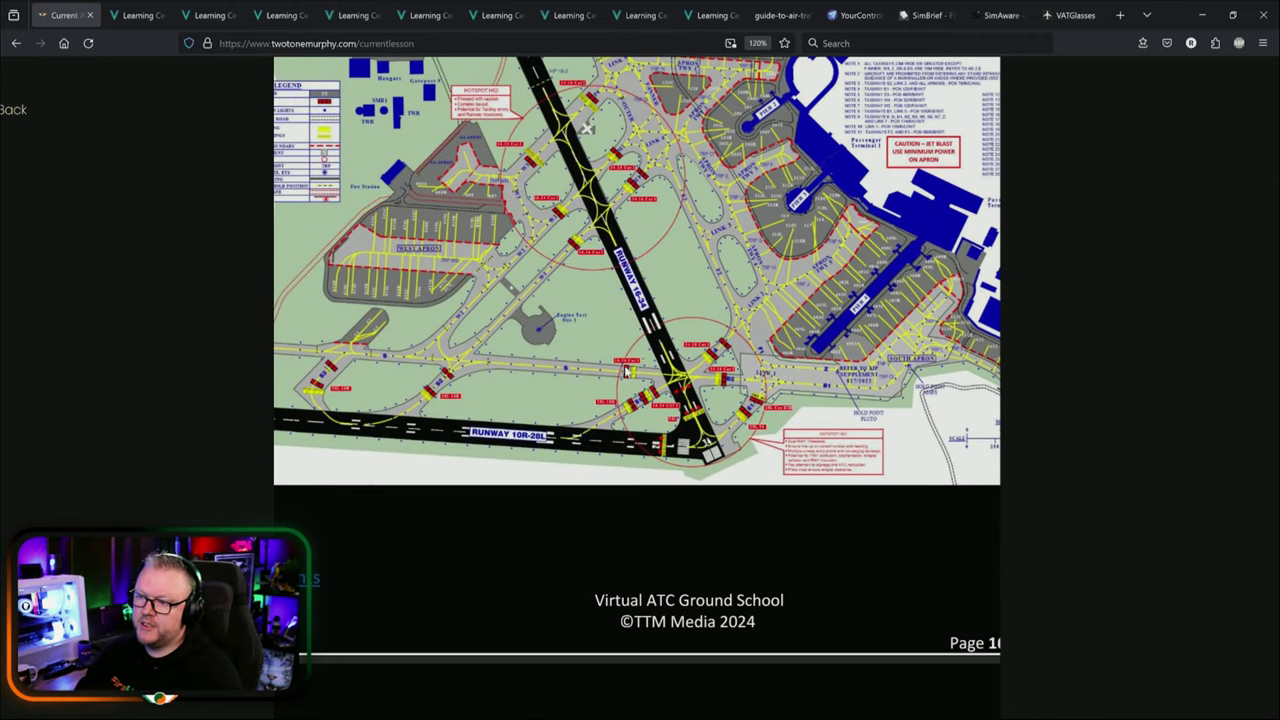
# Move on from the Dublin chart to the Holding Short section of the lesson and highlight the words about unimpeded runway operations.
pyautogui.scroll(-5, 370, 368)
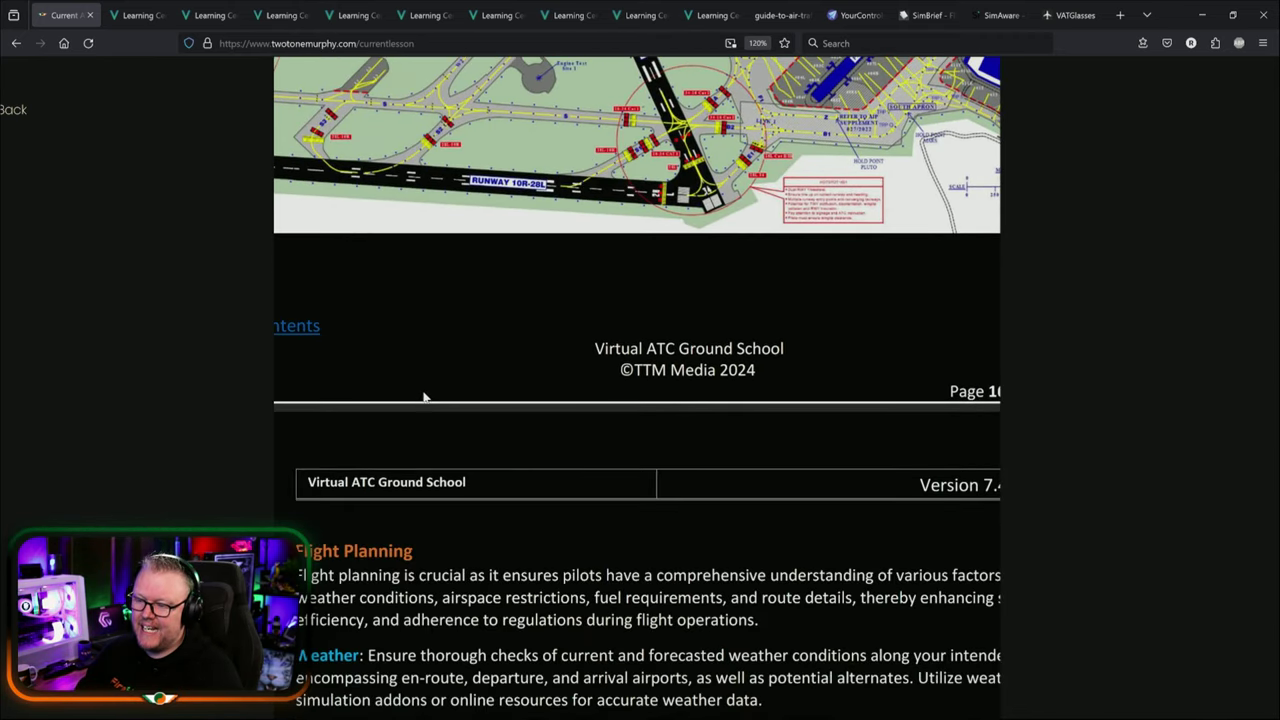
pyautogui.scroll(-10, 940, 451)
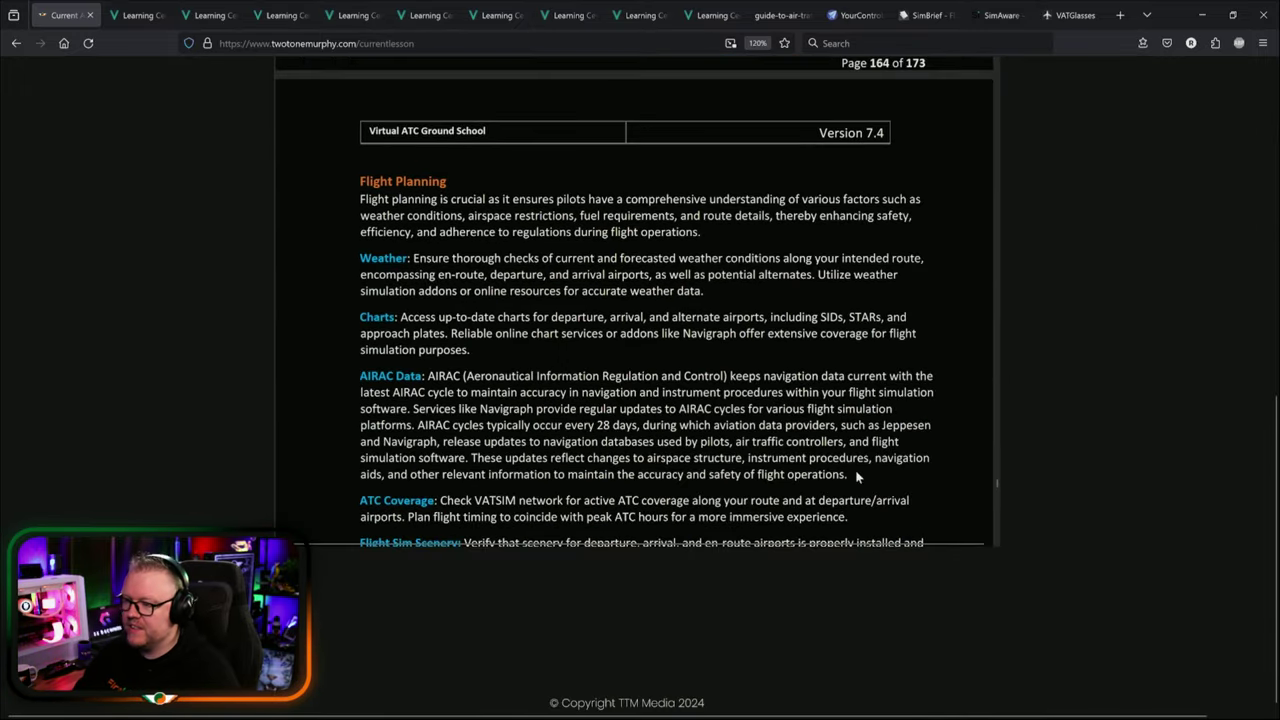
pyautogui.scroll(-7, 538, 347)
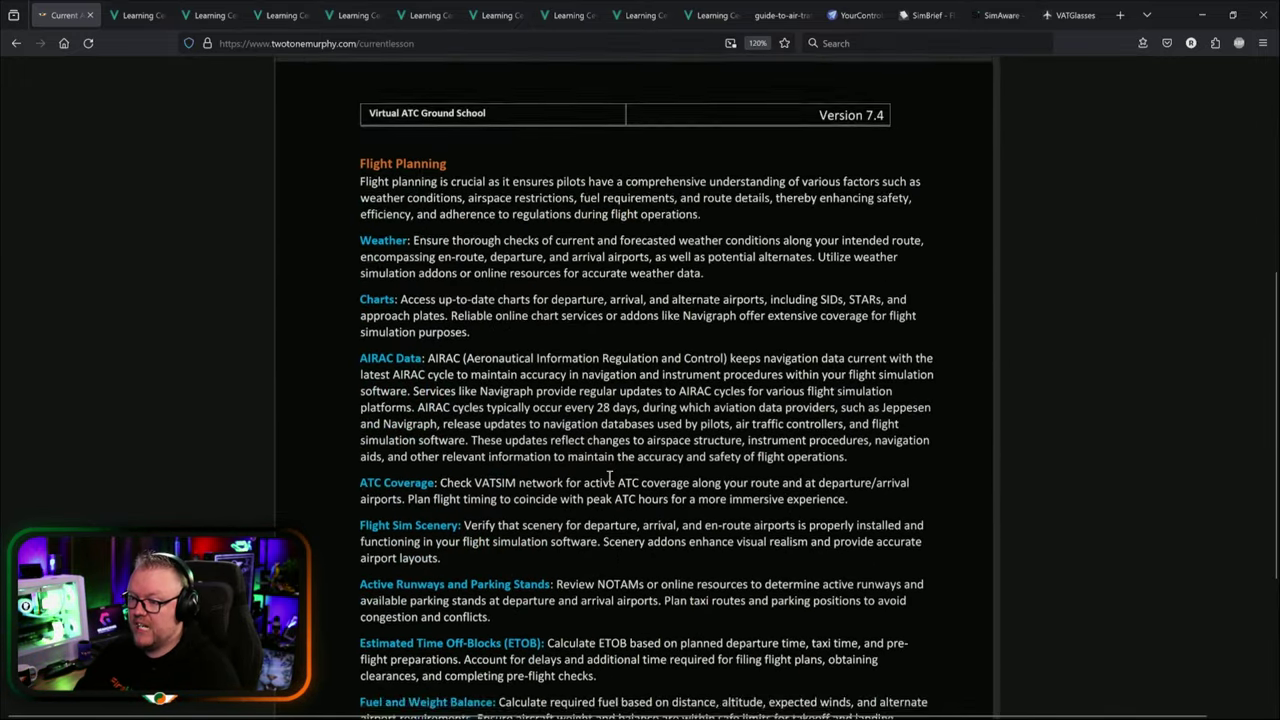
pyautogui.scroll(-8, 538, 347)
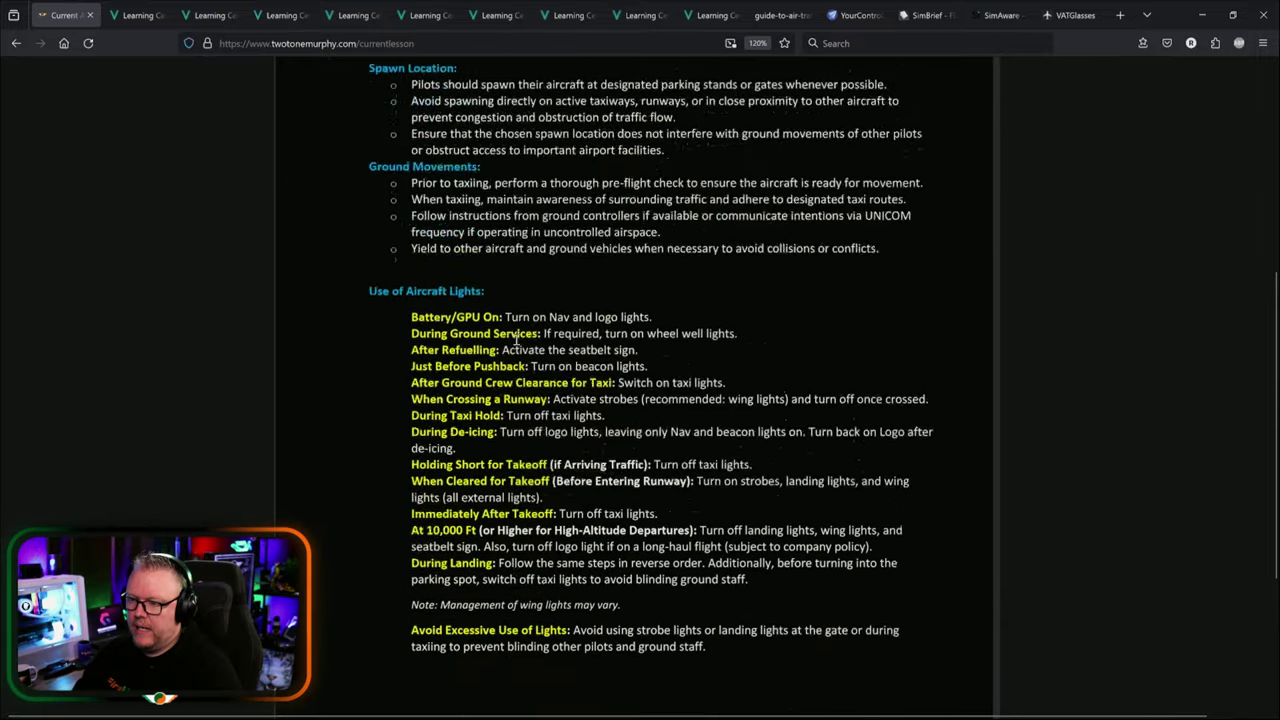
pyautogui.scroll(-3, 506, 342)
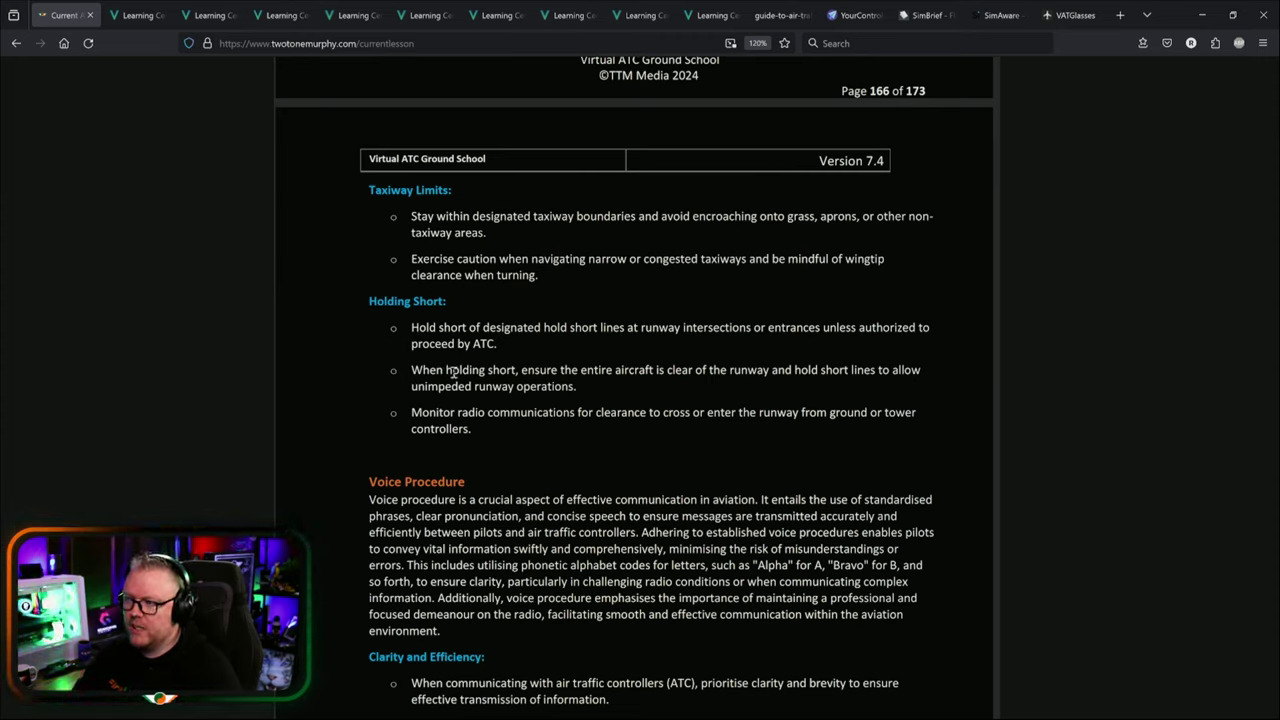
pyautogui.moveTo(458, 383); pyautogui.dragTo(583, 390)
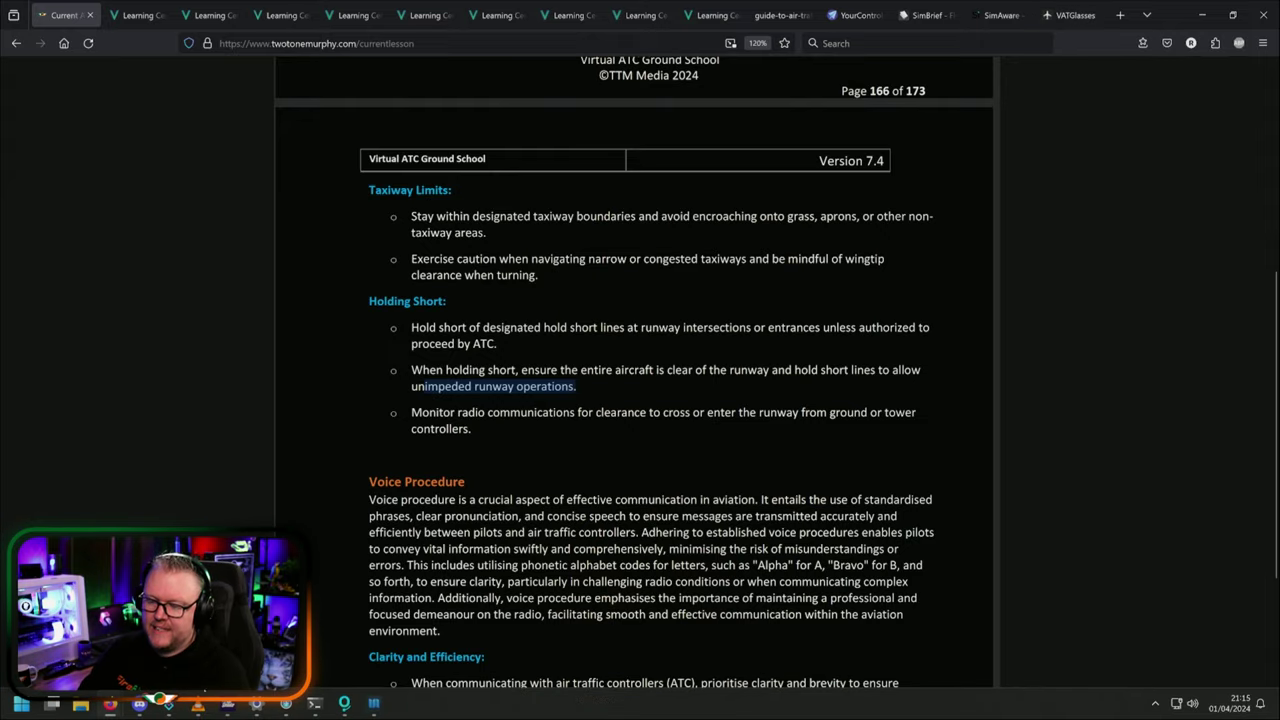
# Switch to Navigraph Charts and move the map from Dublin to Shannon to show the full airport layout.
pyautogui.click(374, 703)
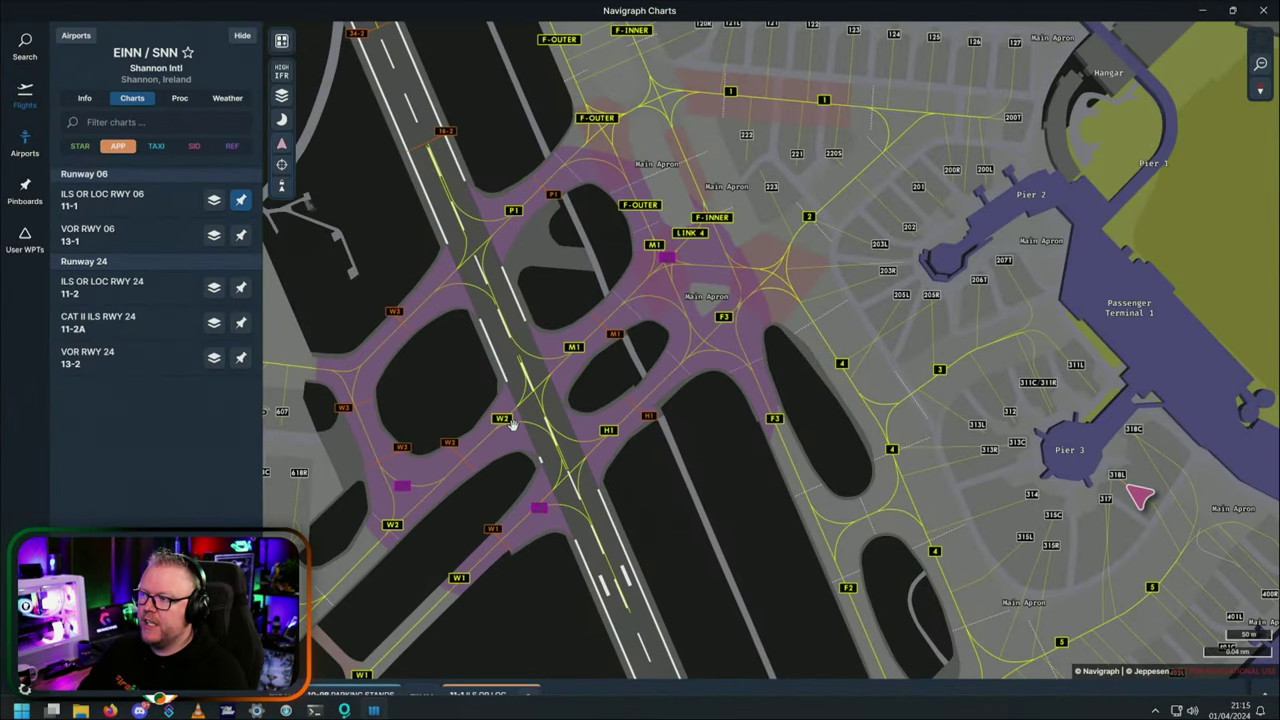
pyautogui.scroll(-5, 511, 432)
pyautogui.scroll(-5, 511, 432)
pyautogui.moveTo(505, 290); pyautogui.dragTo(690, 262)
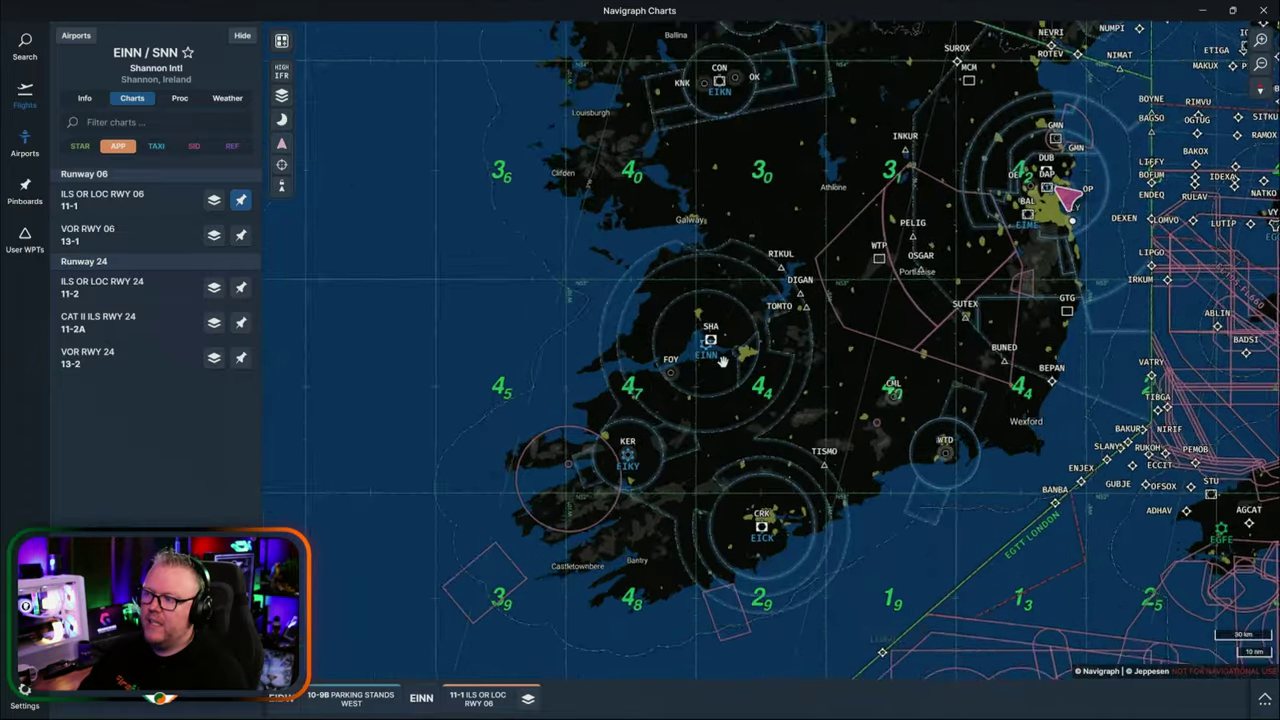
pyautogui.scroll(4, 690, 262)
pyautogui.scroll(10, 690, 262)
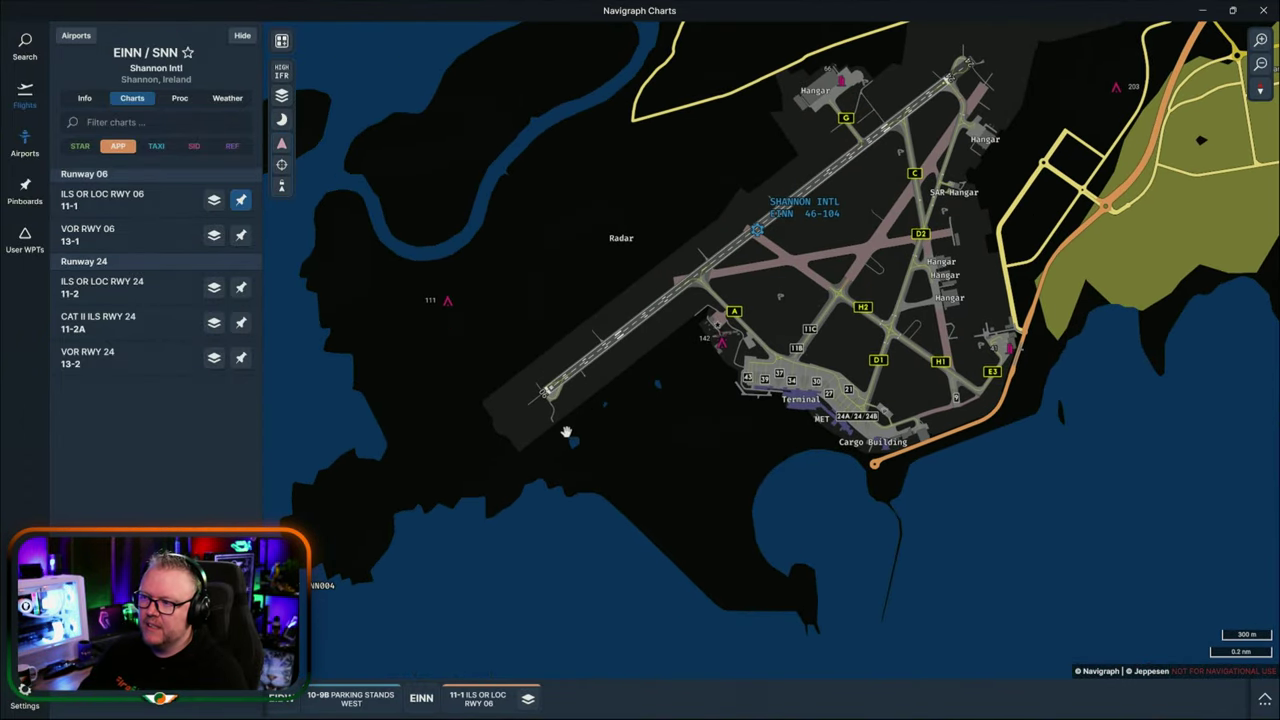
pyautogui.moveTo(566, 431); pyautogui.dragTo(578, 440)
pyautogui.scroll(2, 640, 420)
pyautogui.moveTo(663, 366); pyautogui.dragTo(608, 391)
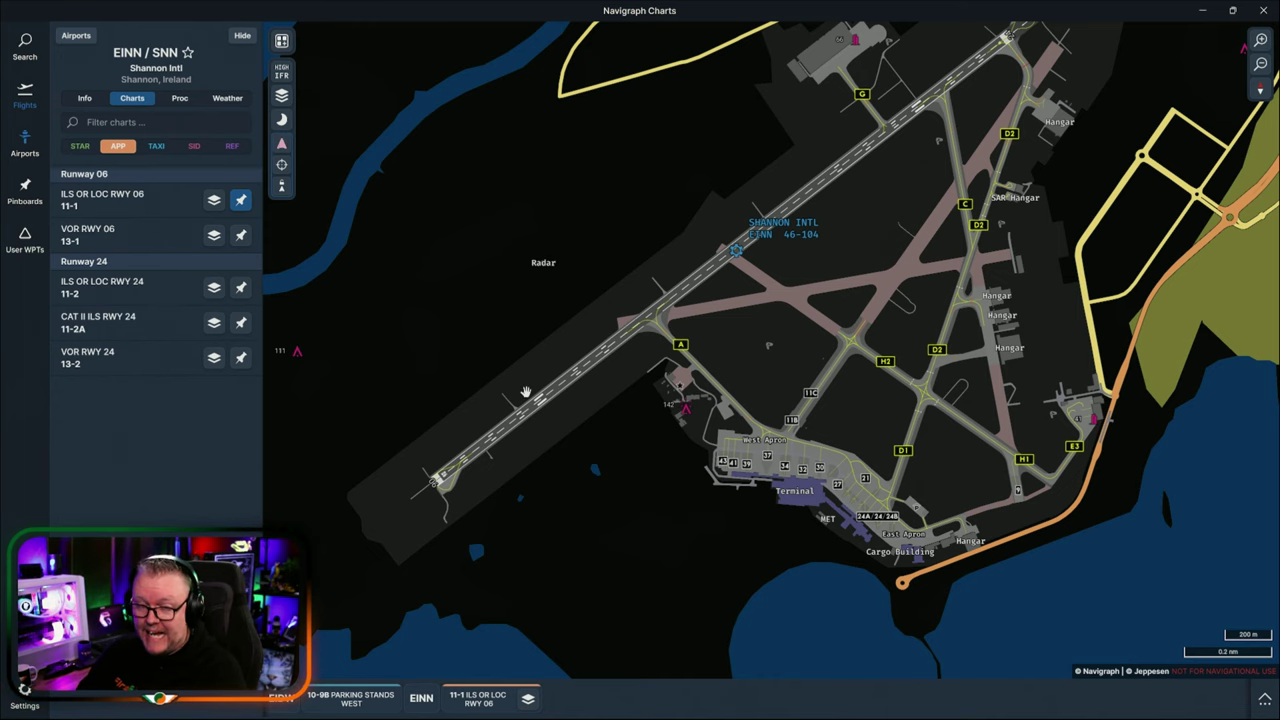
# Examine where taxiways C, D2 and G meet Shannon's runway at its northeastern end, comparing them with the overall airfield layout.
pyautogui.moveTo(917, 146); pyautogui.dragTo(570, 405)
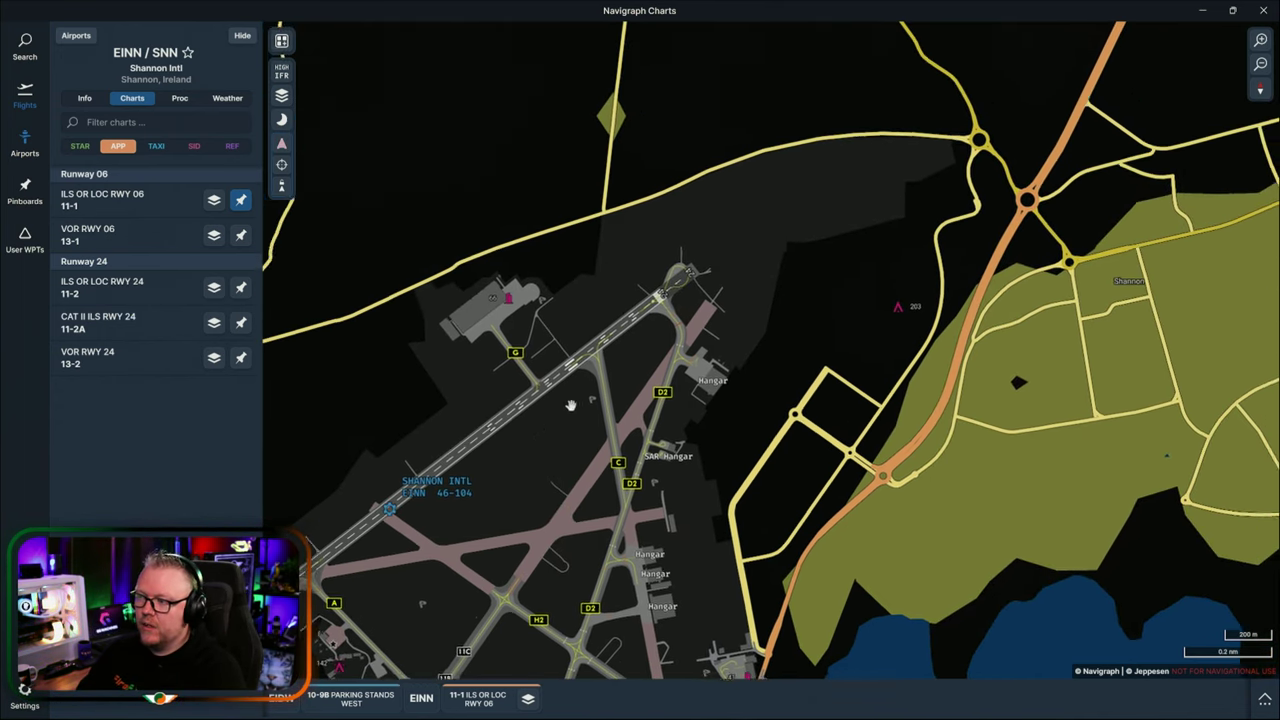
pyautogui.scroll(2, 570, 405)
pyautogui.scroll(1, 543, 372)
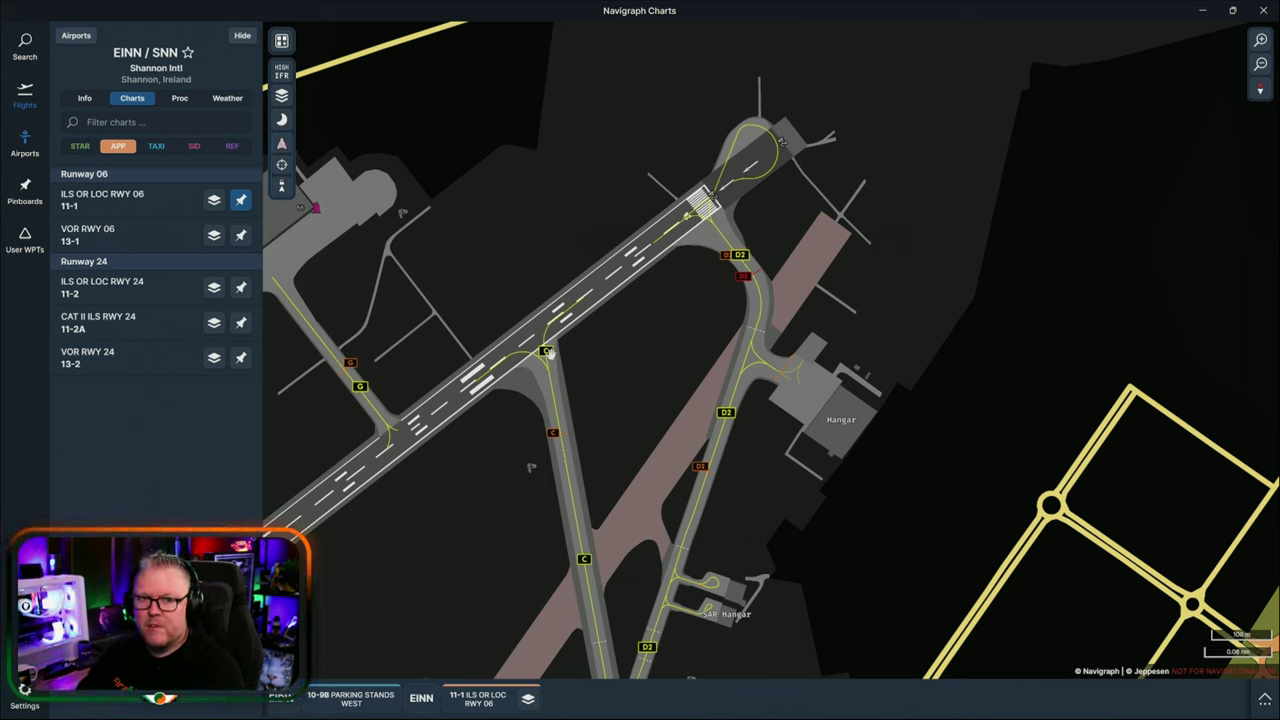
pyautogui.scroll(-2, 543, 352)
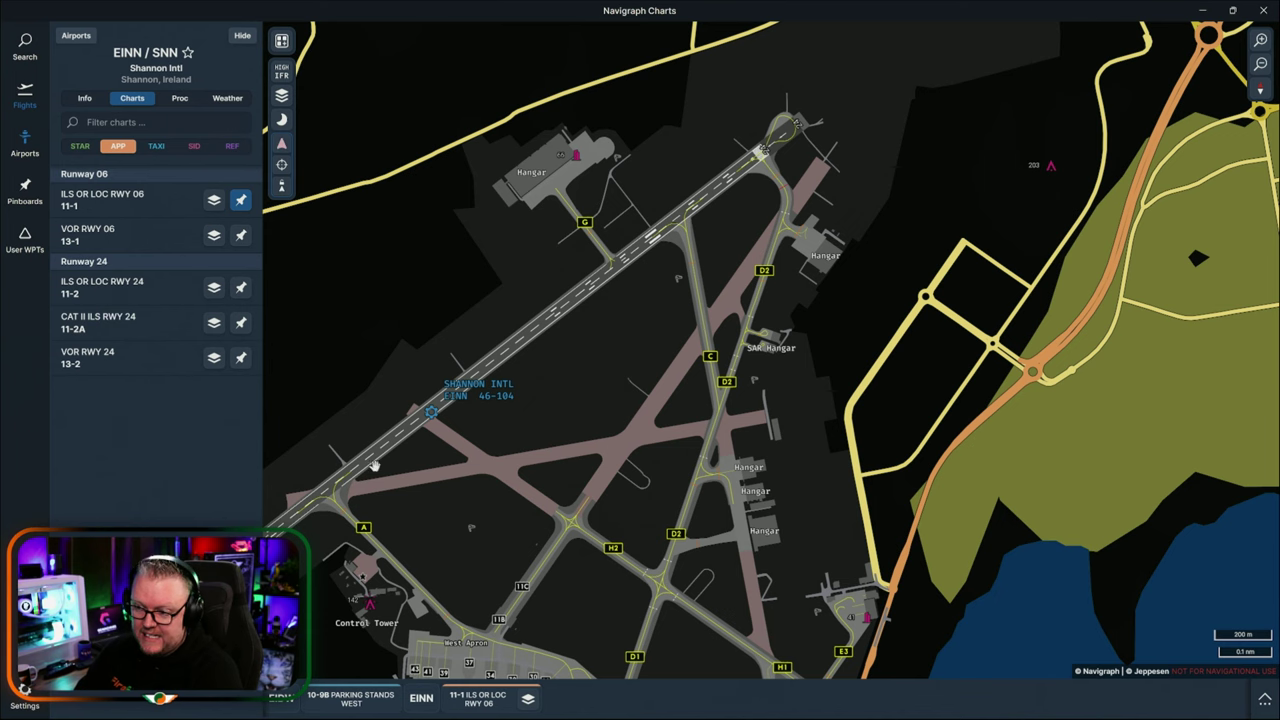
pyautogui.scroll(2, 660, 273)
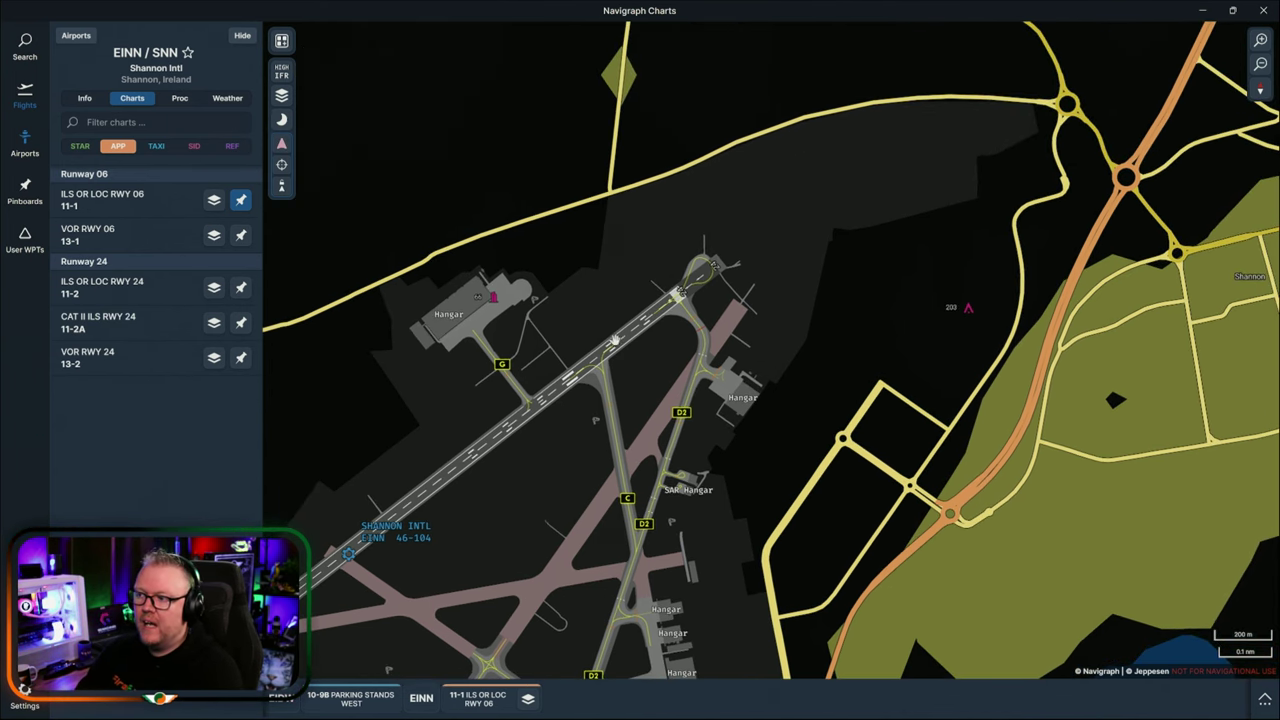
pyautogui.scroll(2, 566, 375)
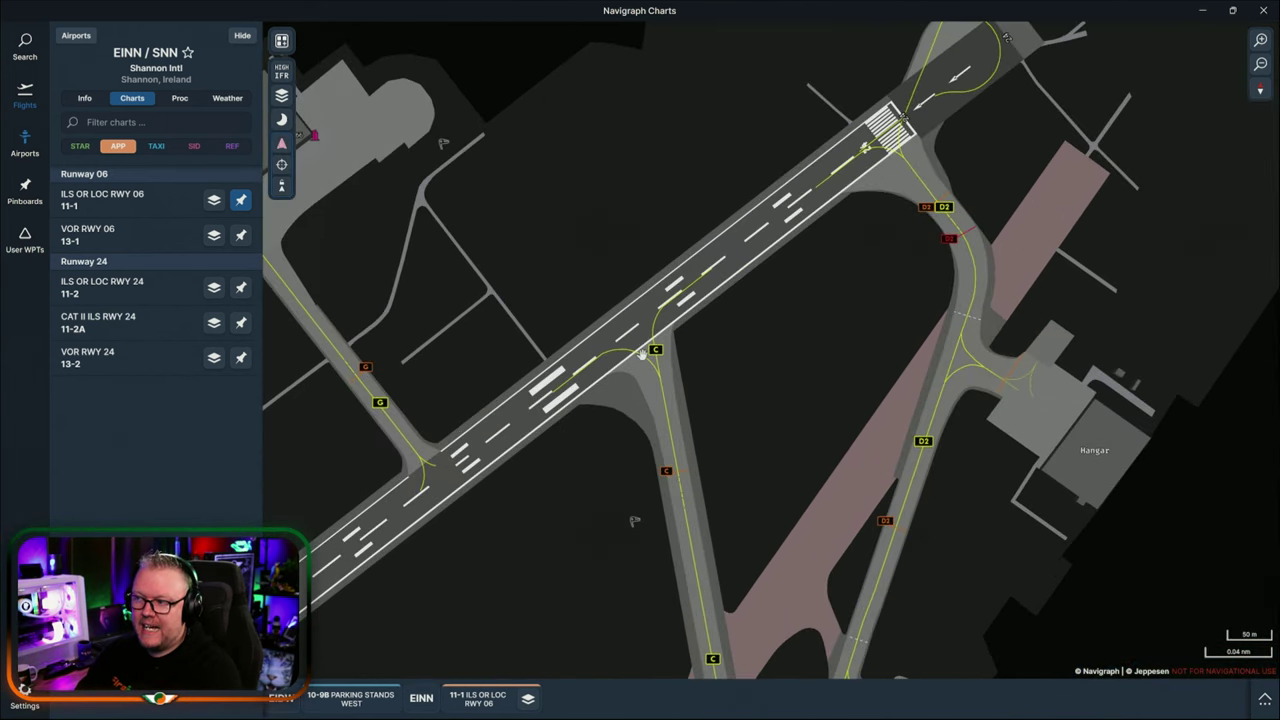
pyautogui.scroll(-4, 580, 405)
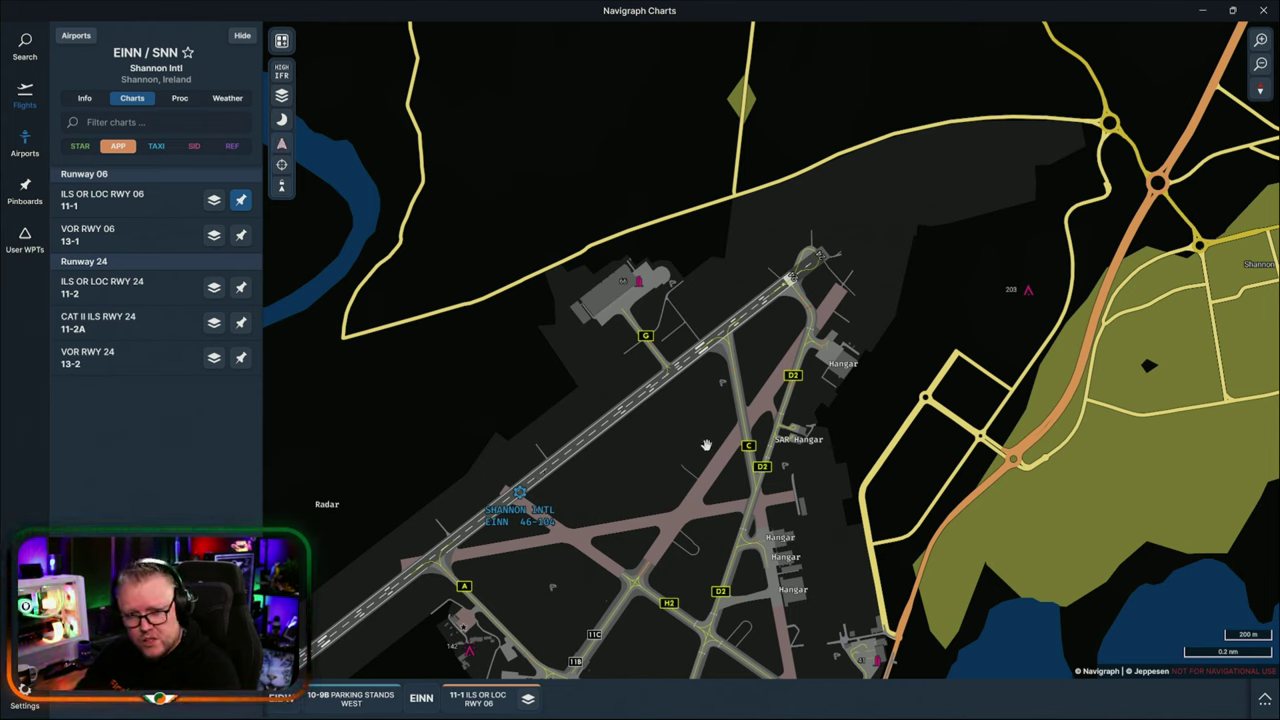
pyautogui.scroll(3, 694, 383)
pyautogui.scroll(-4, 626, 437)
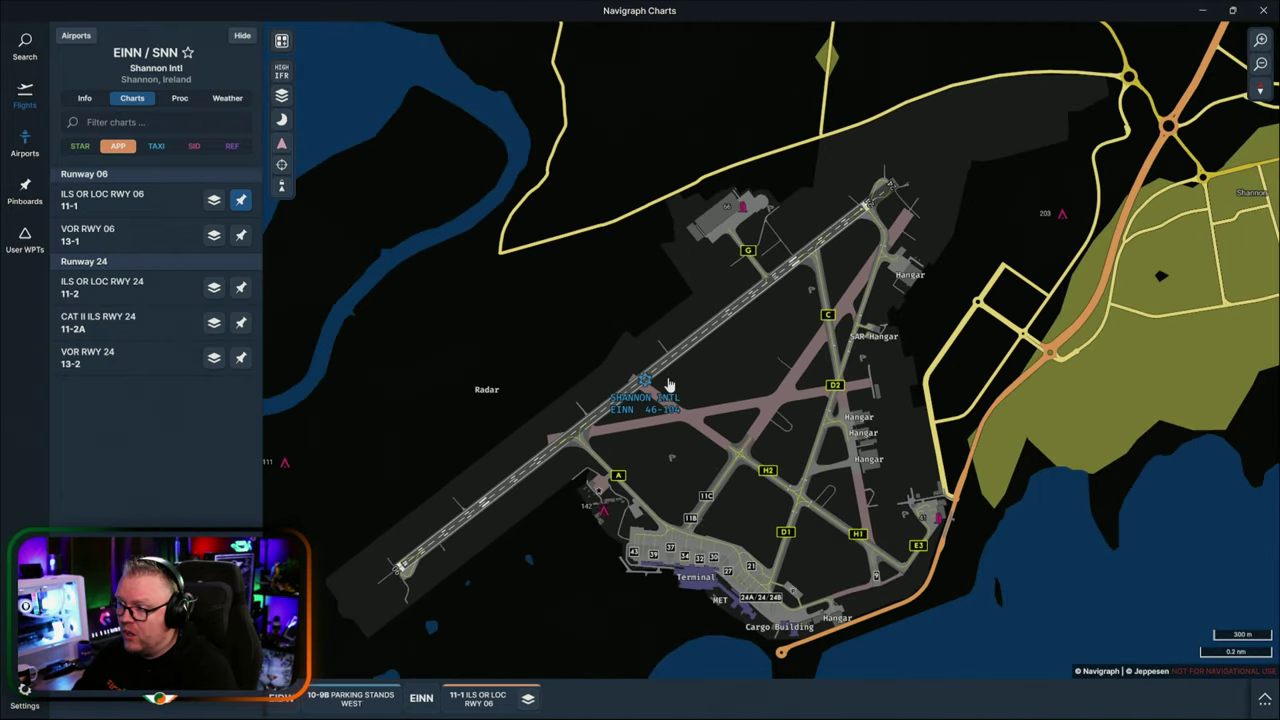
# Return the map to Dublin and inspect runway 10R/28L with its parallel taxiway S and exit S3.
pyautogui.scroll(-12, 749, 319)
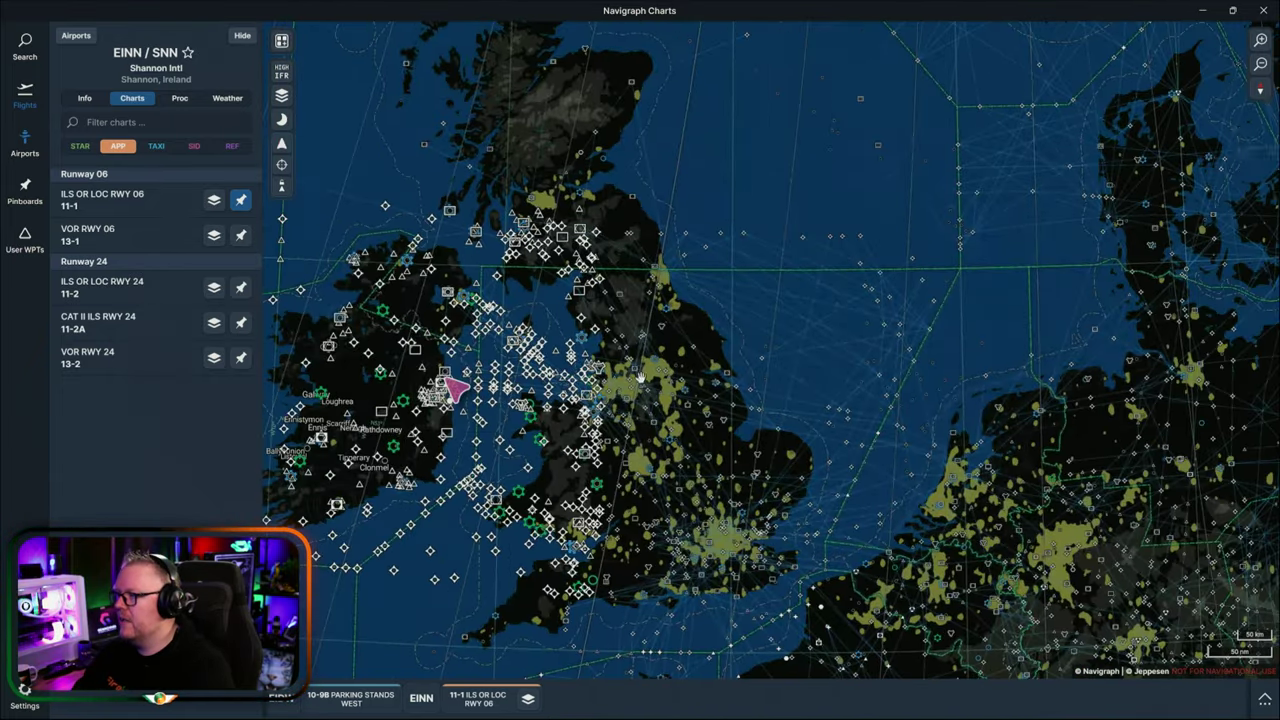
pyautogui.moveTo(640, 377); pyautogui.dragTo(942, 387)
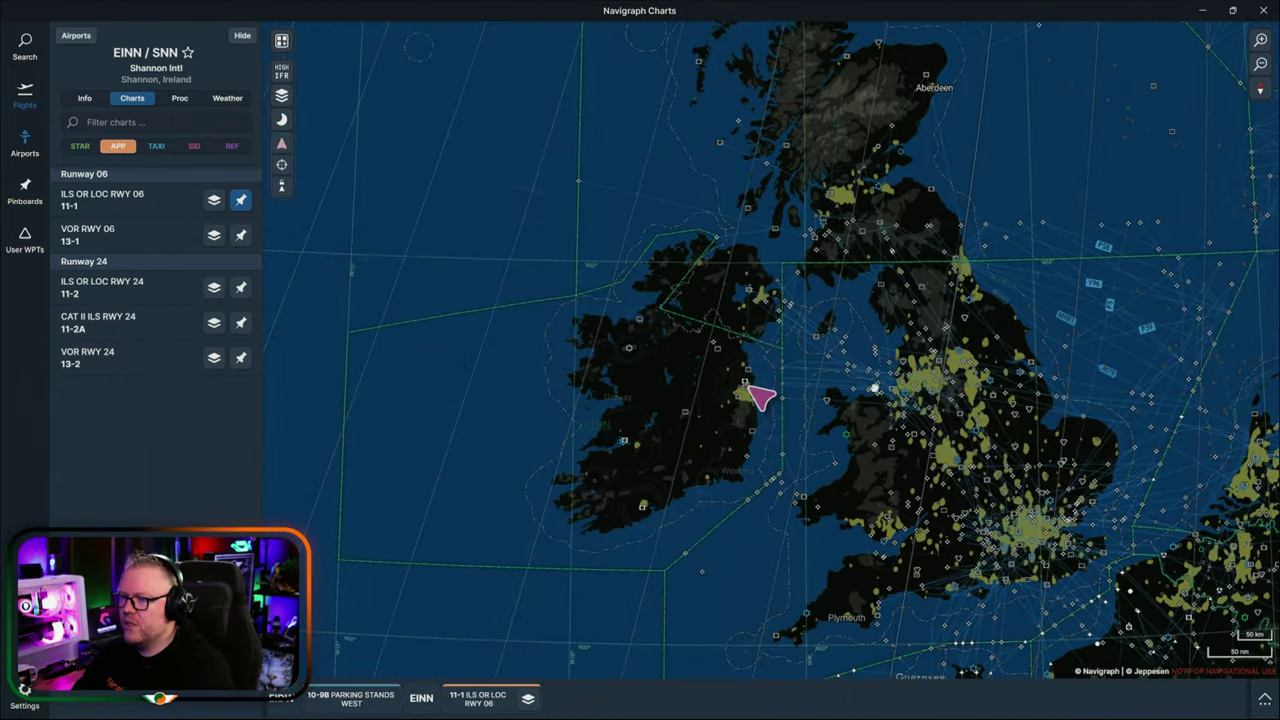
pyautogui.scroll(10, 1130, 362)
pyautogui.moveTo(1130, 362); pyautogui.dragTo(632, 440)
pyautogui.scroll(8, 632, 440)
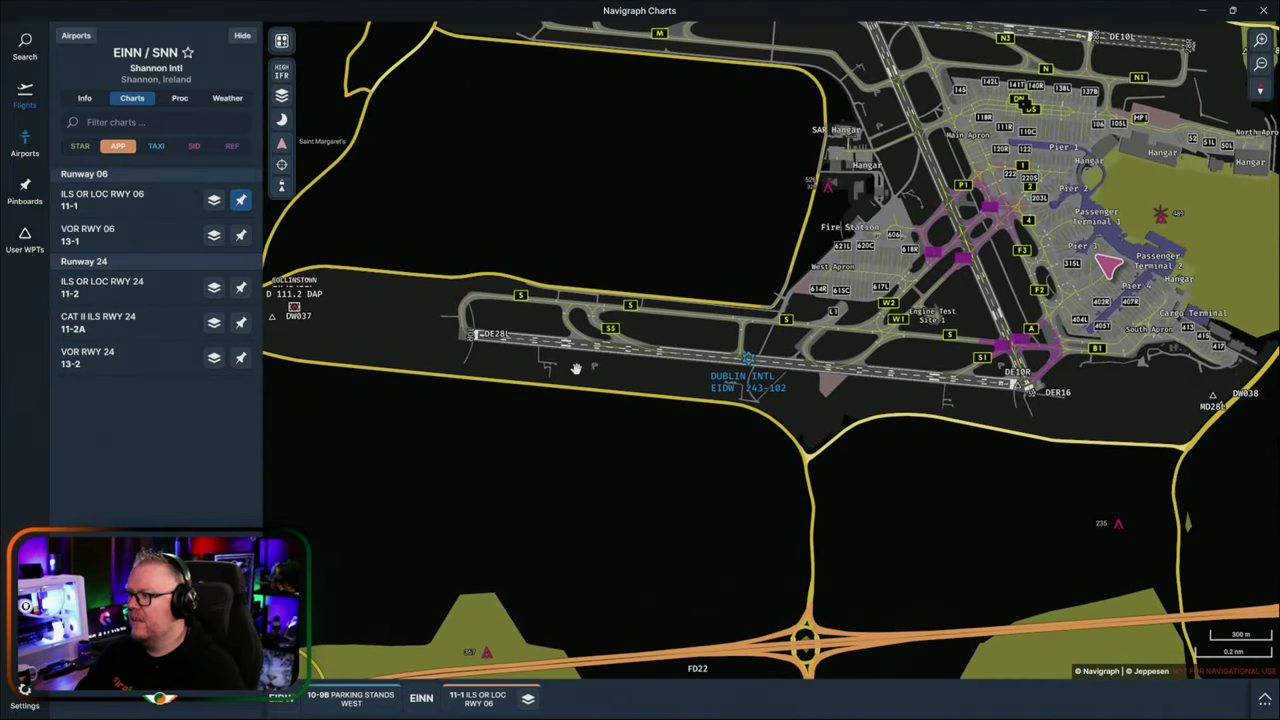
pyautogui.scroll(5, 576, 369)
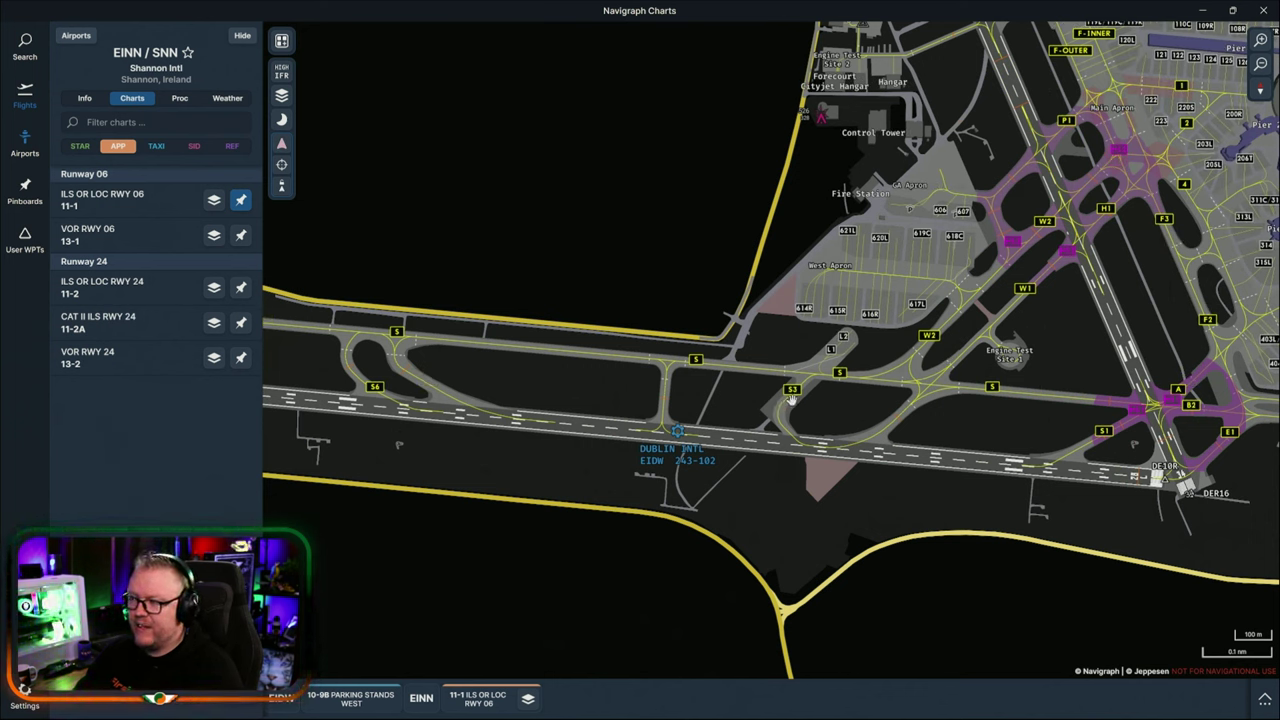
# Survey Dublin's southern runway exits and the taxi routes linking them to the crossing runway and terminal aprons.
pyautogui.scroll(-3, 783, 401)
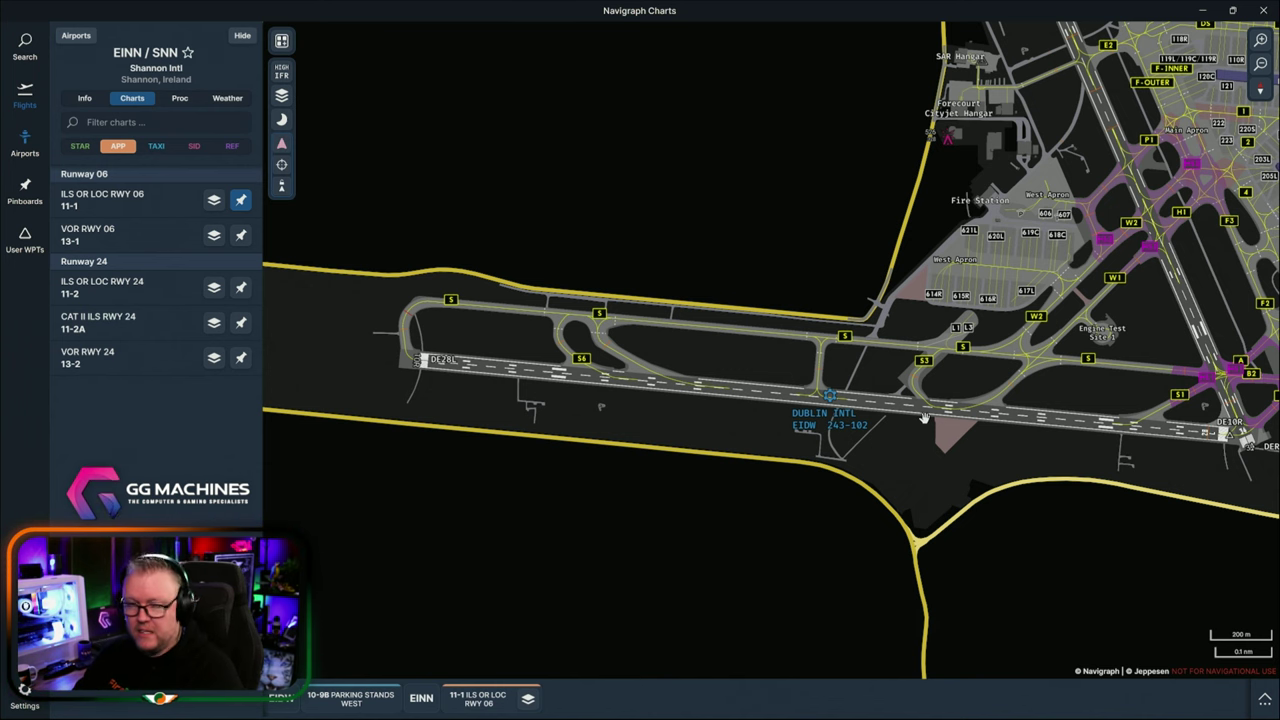
pyautogui.moveTo(858, 422); pyautogui.dragTo(746, 392)
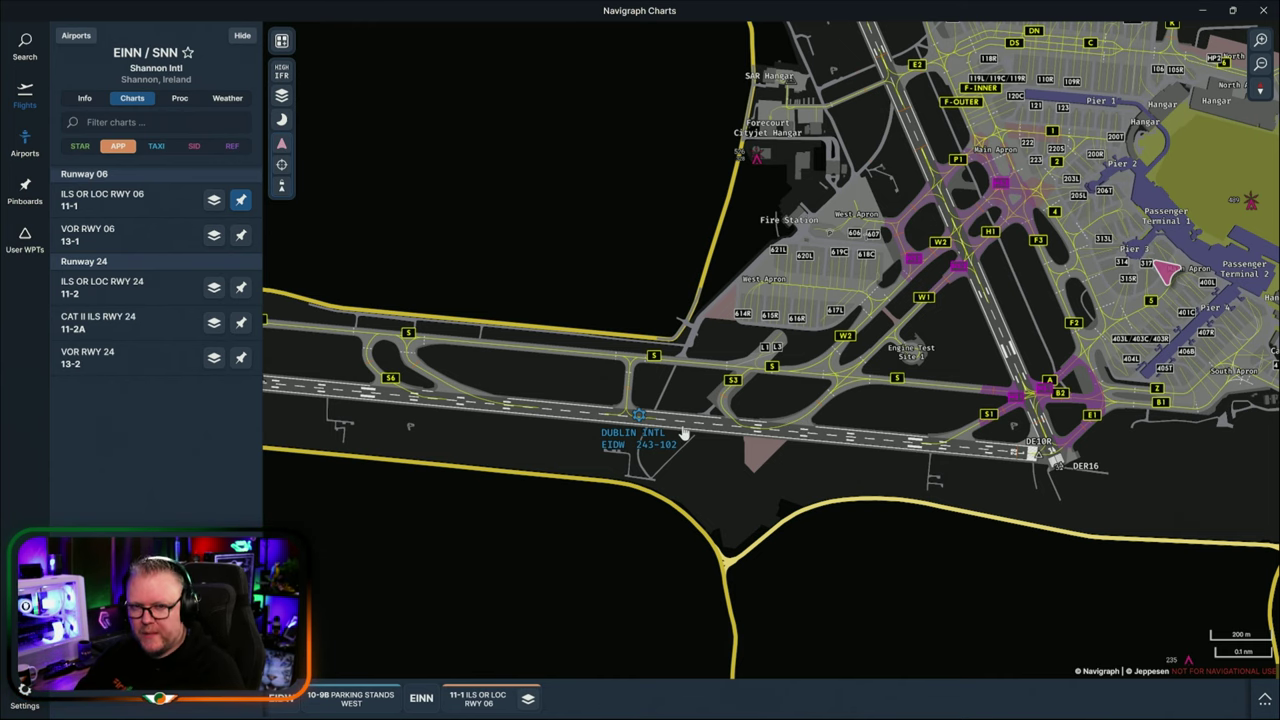
pyautogui.scroll(-5, 728, 438)
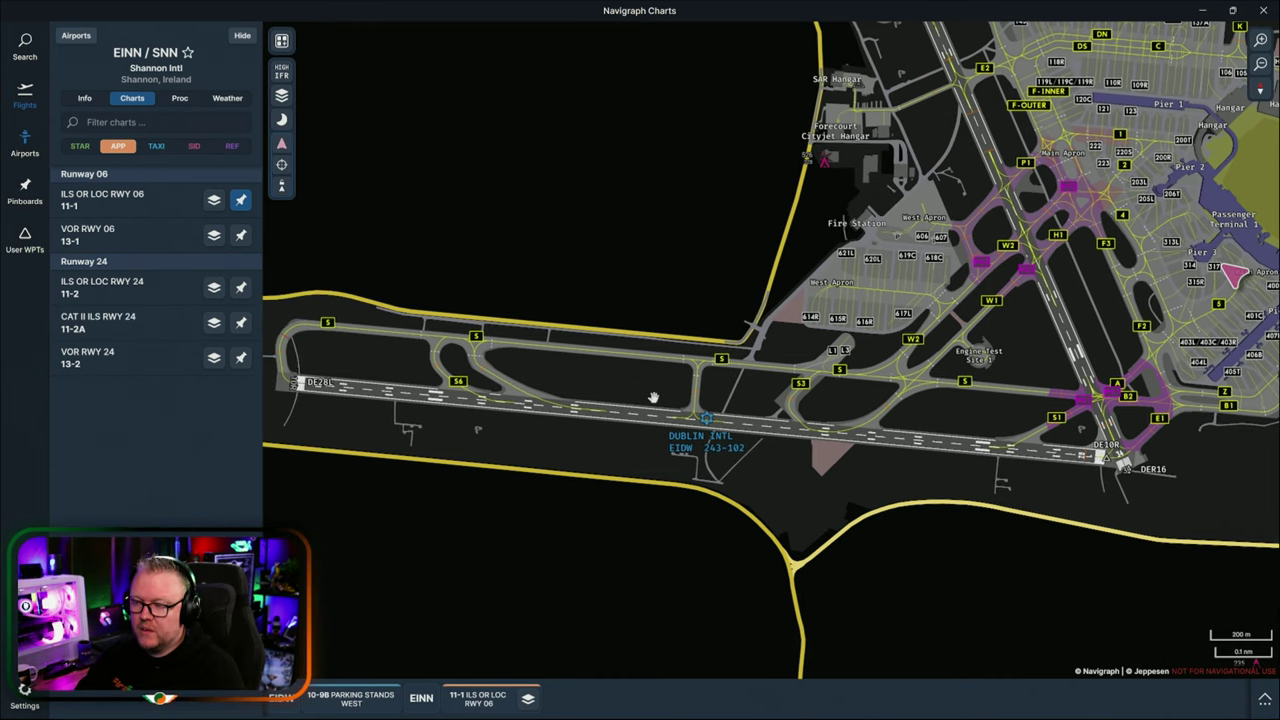
pyautogui.scroll(5, 640, 393)
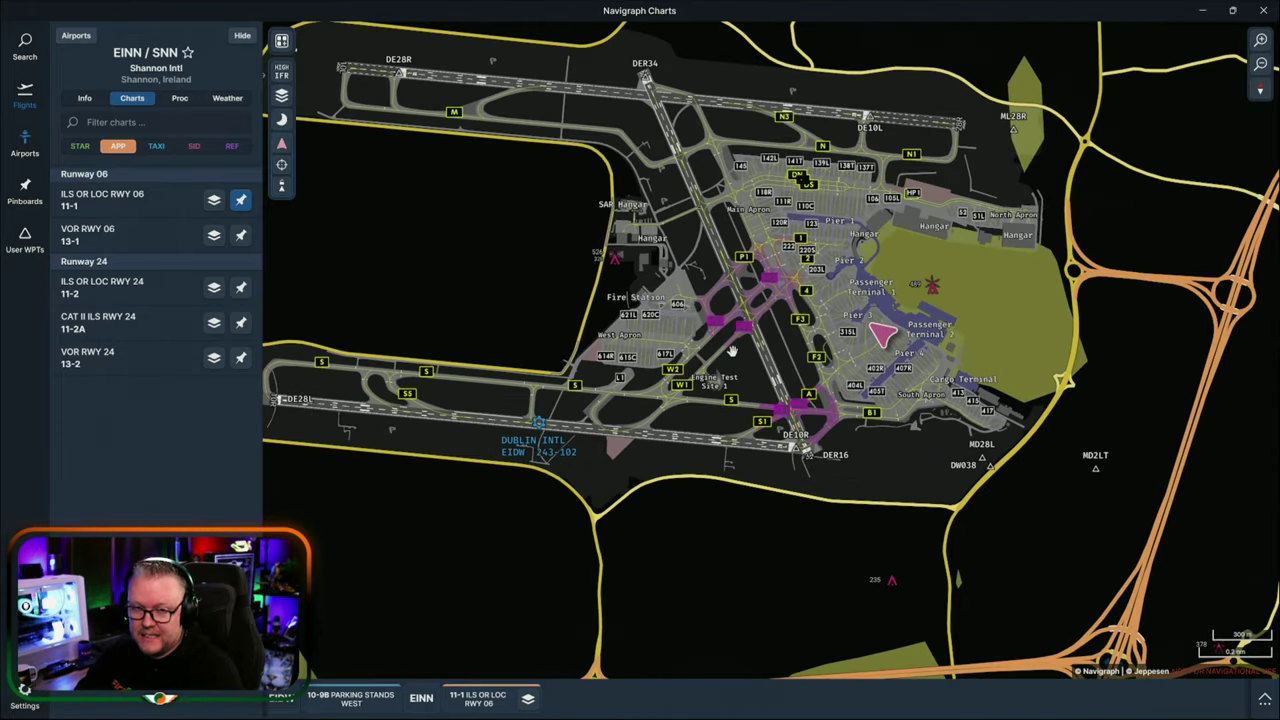
pyautogui.scroll(1, 727, 355)
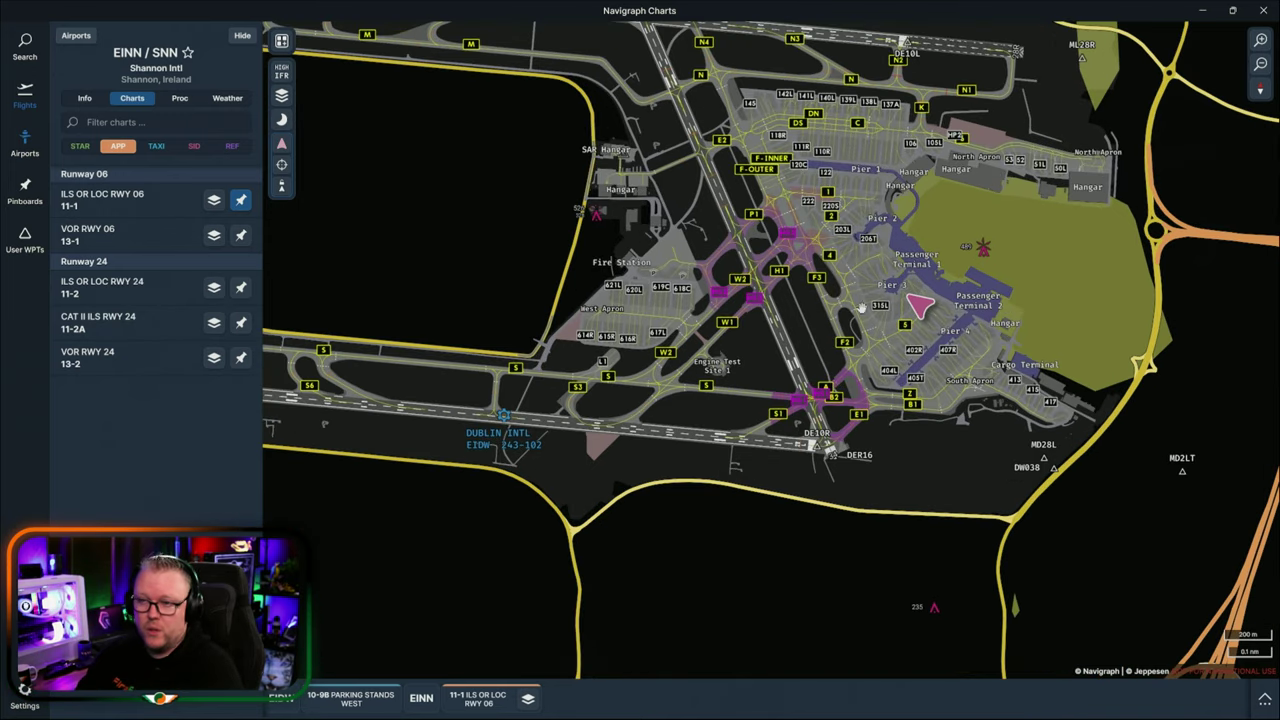
pyautogui.scroll(-2, 753, 318)
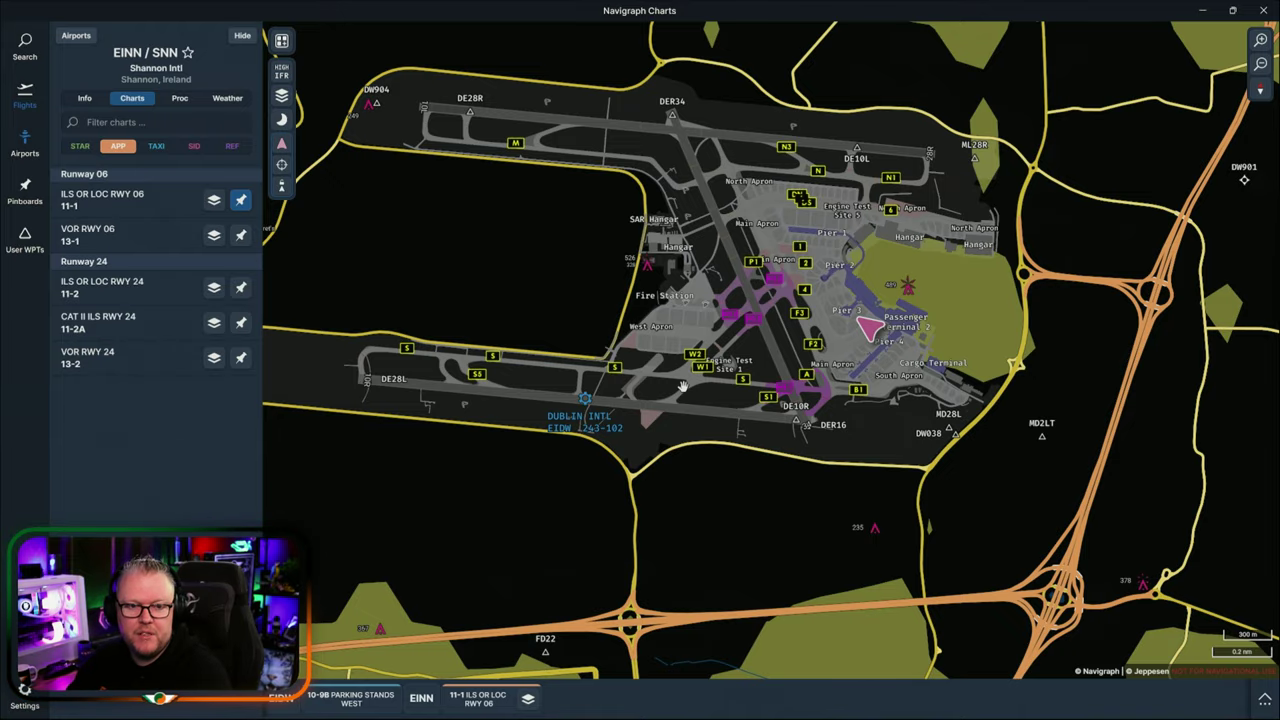
# Bring the map back to Shannon and examine the runway around its junction with taxiway A.
pyautogui.scroll(-10, 690, 390)
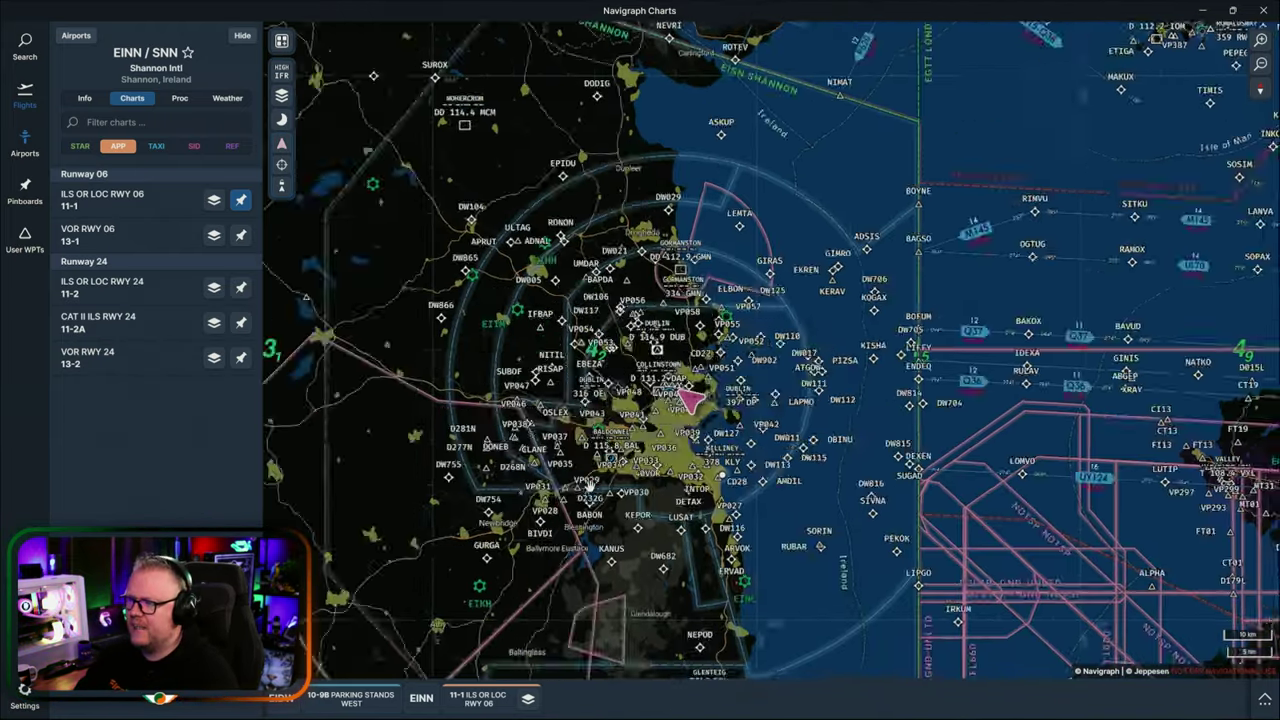
pyautogui.scroll(10, 720, 355)
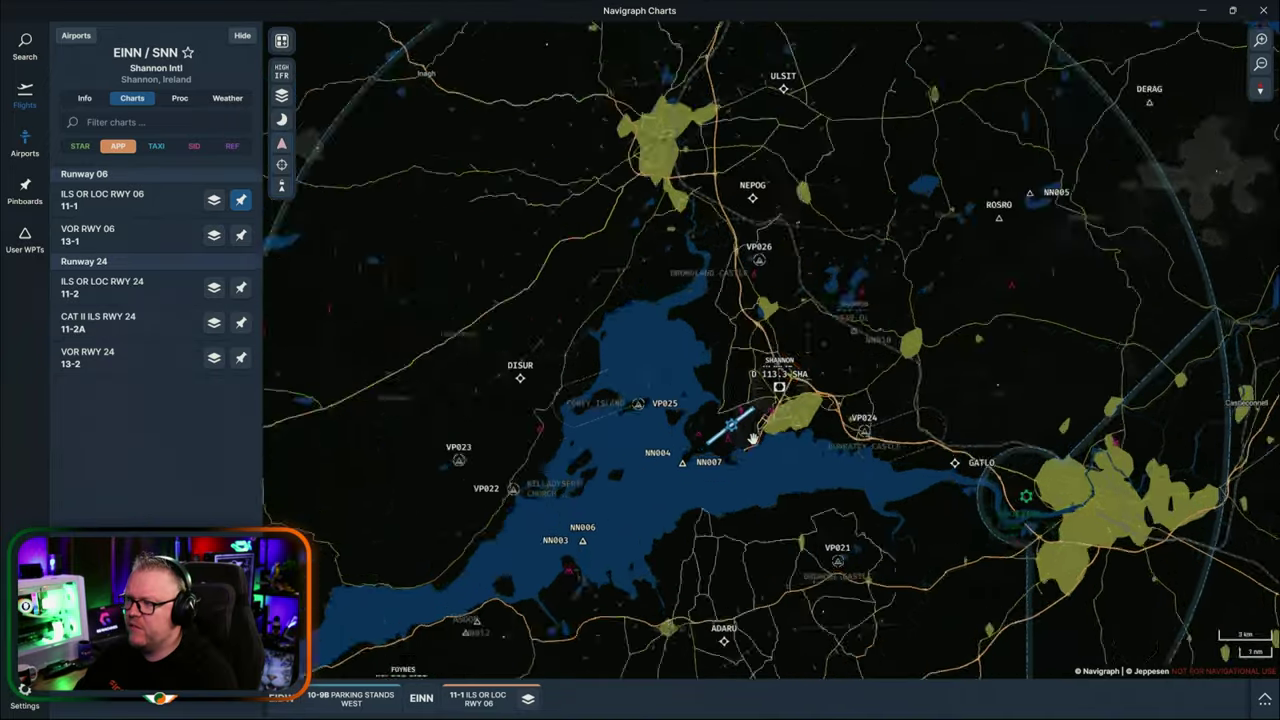
pyautogui.scroll(5, 720, 415)
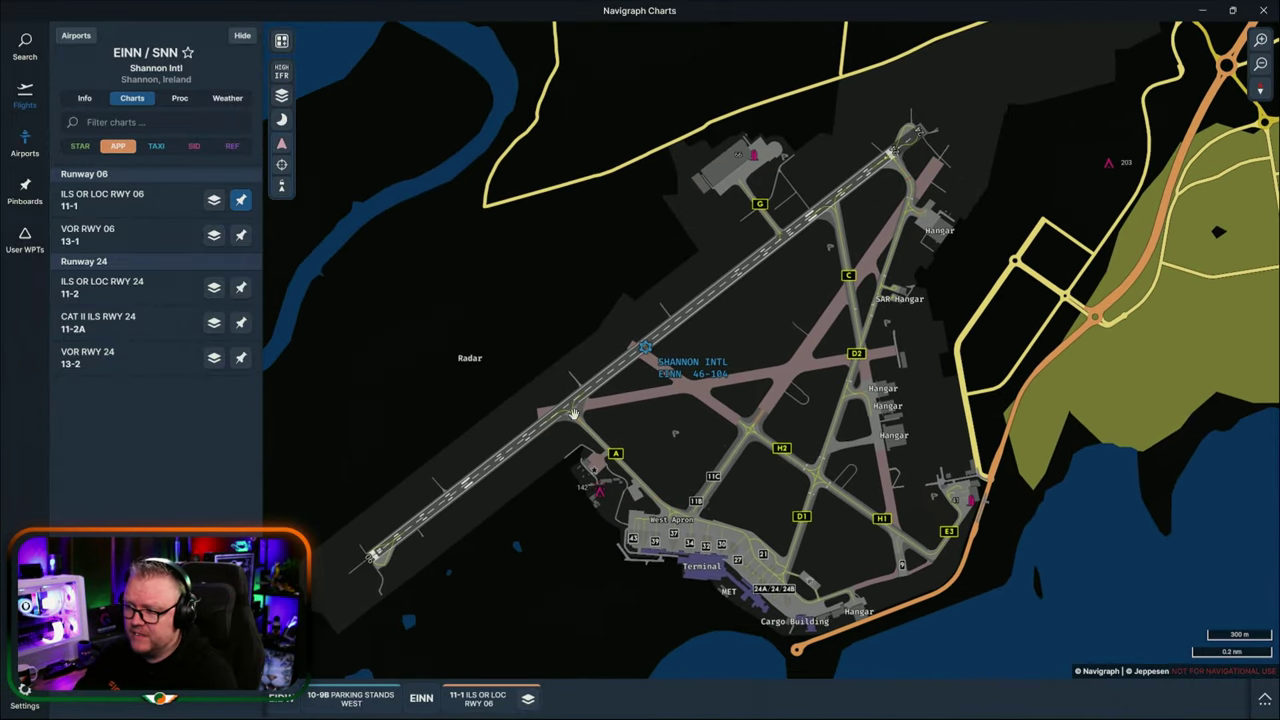
pyautogui.scroll(3, 560, 420)
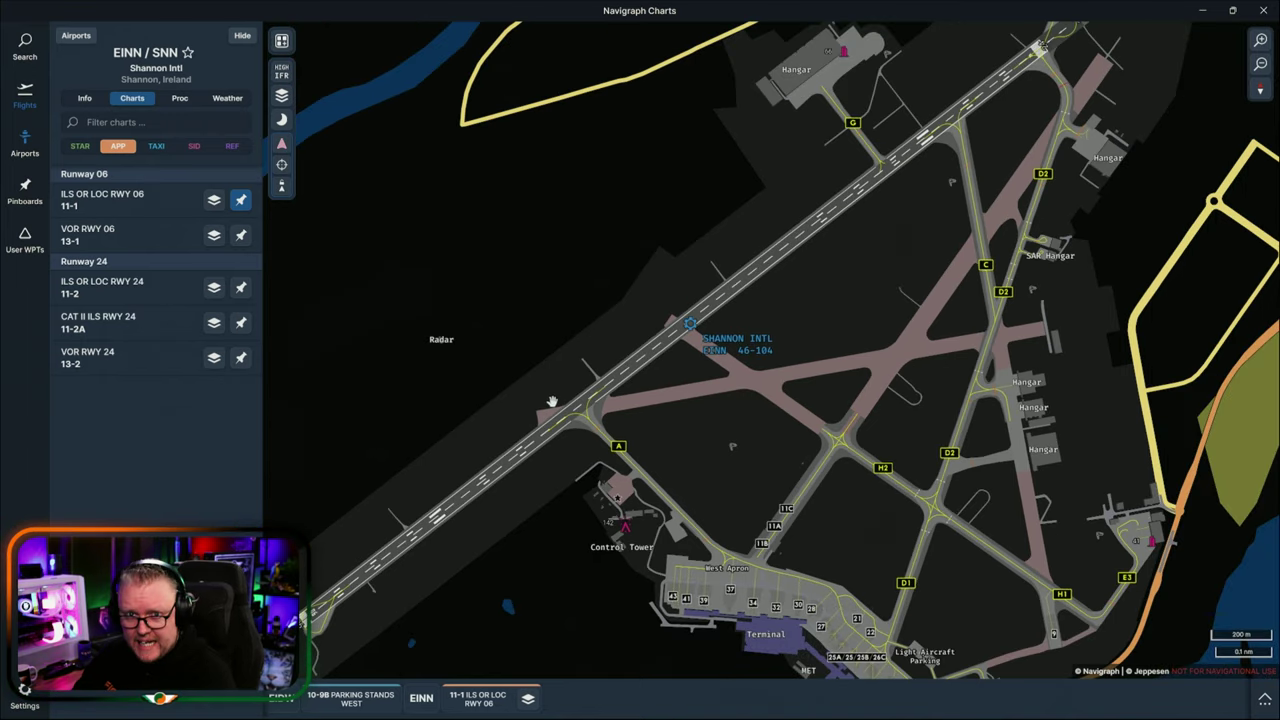
pyautogui.scroll(-3, 556, 400)
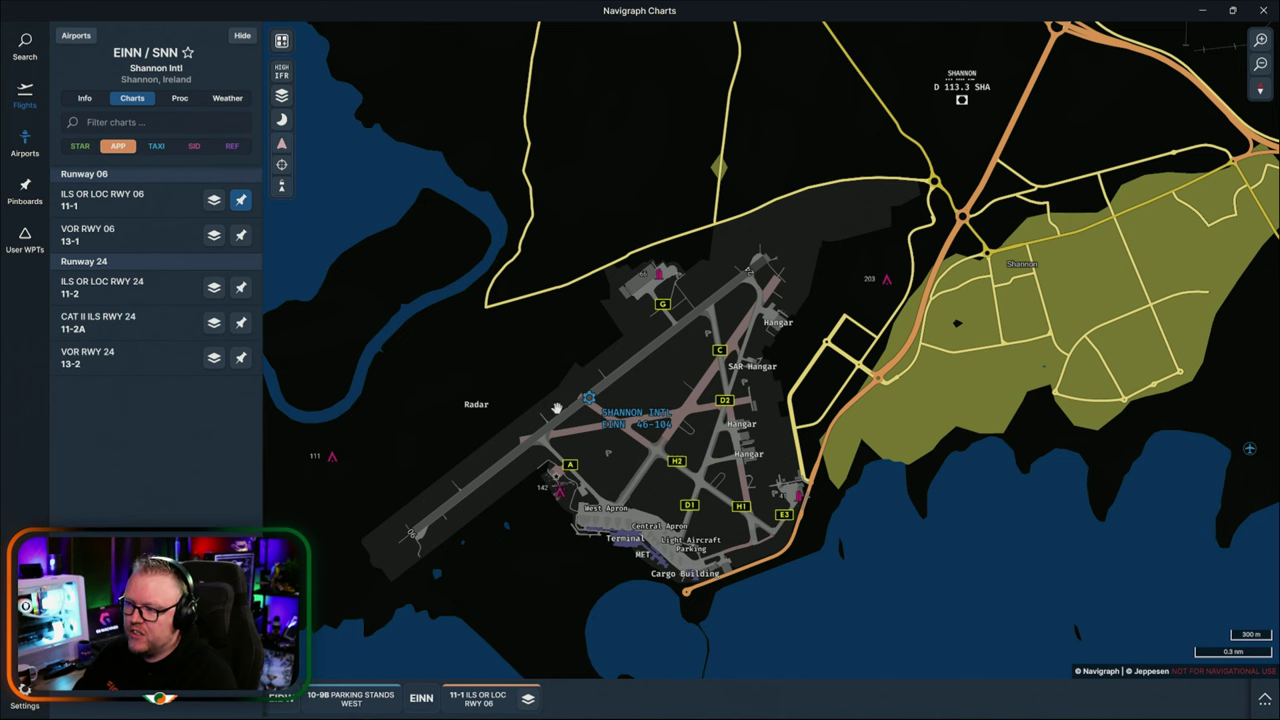
# Inspect Shannon's taxiway A entry and the runway stretch beyond it to the southwestern threshold, comparing them with the full airfield layout.
pyautogui.scroll(3, 571, 385)
pyautogui.scroll(2, 593, 376)
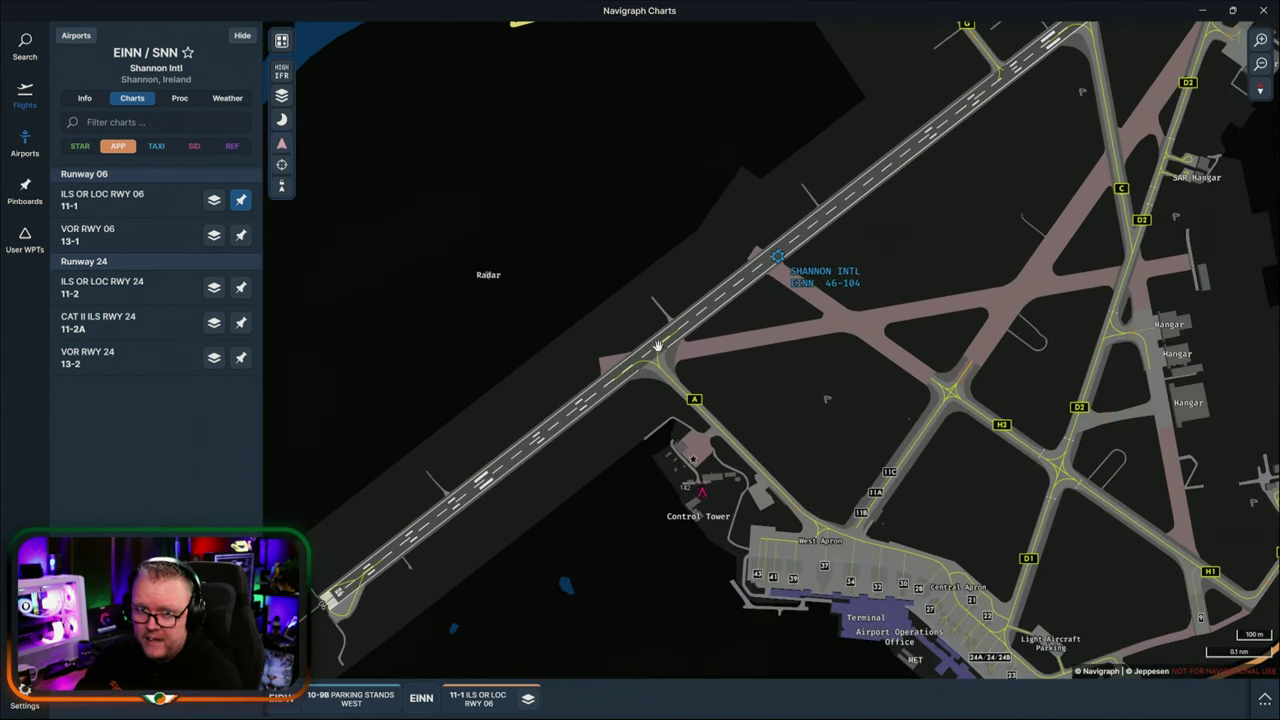
pyautogui.scroll(-2, 620, 378)
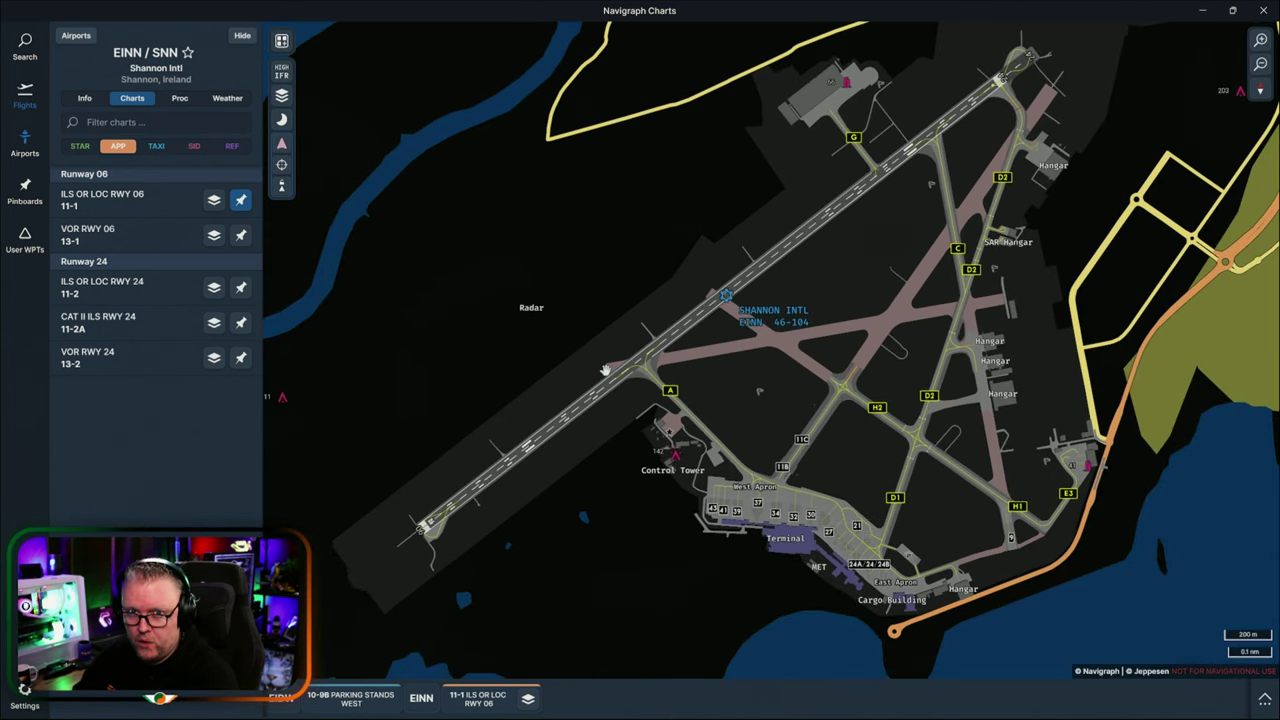
pyautogui.scroll(-1, 638, 380)
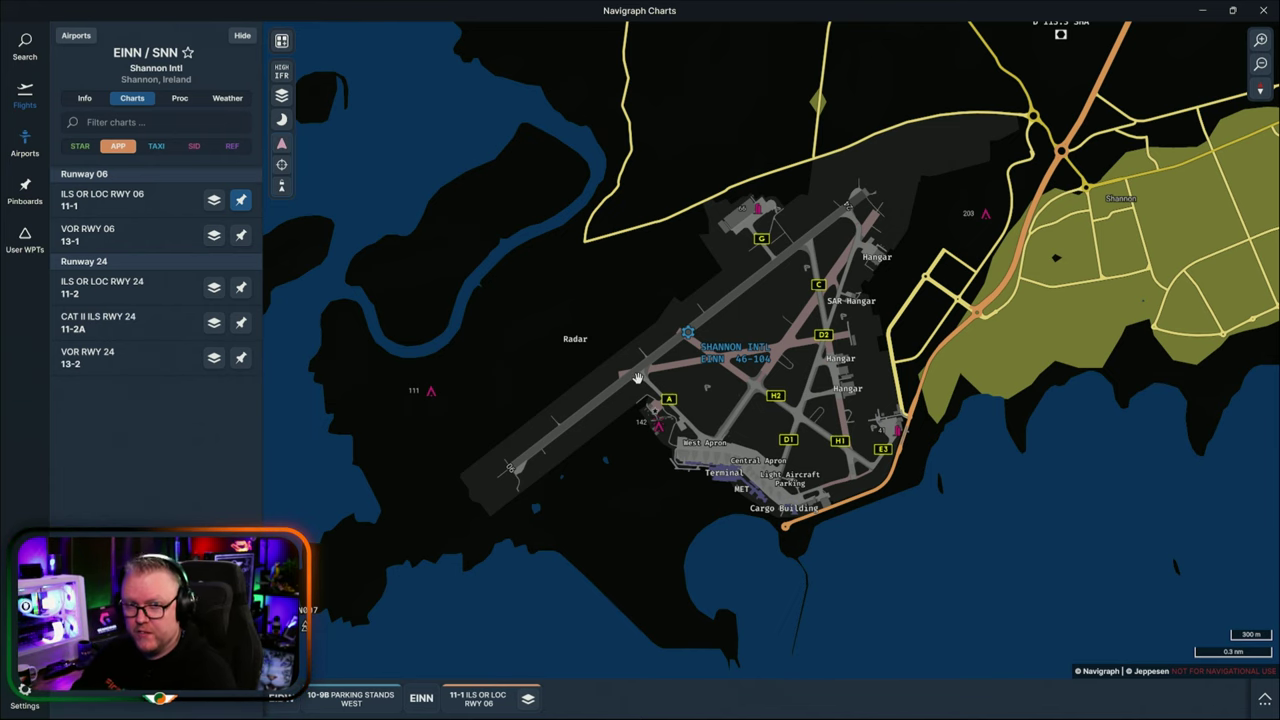
pyautogui.scroll(-1, 645, 355)
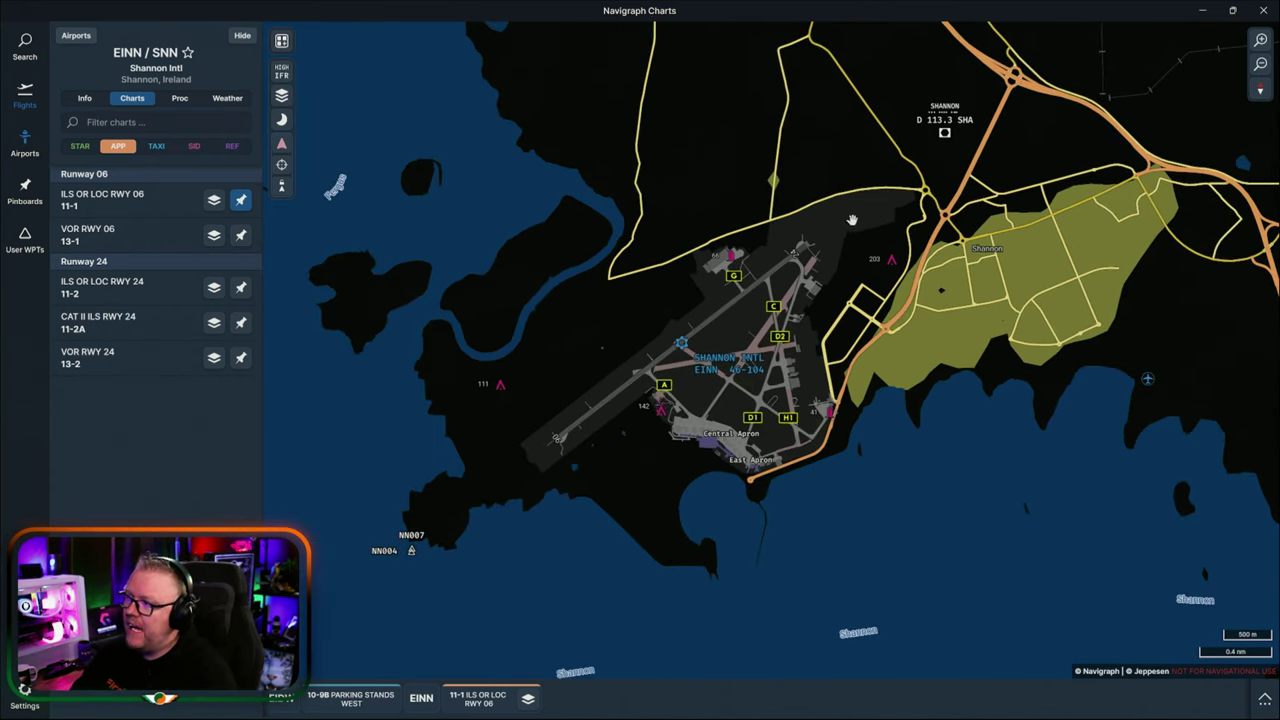
pyautogui.scroll(3, 731, 288)
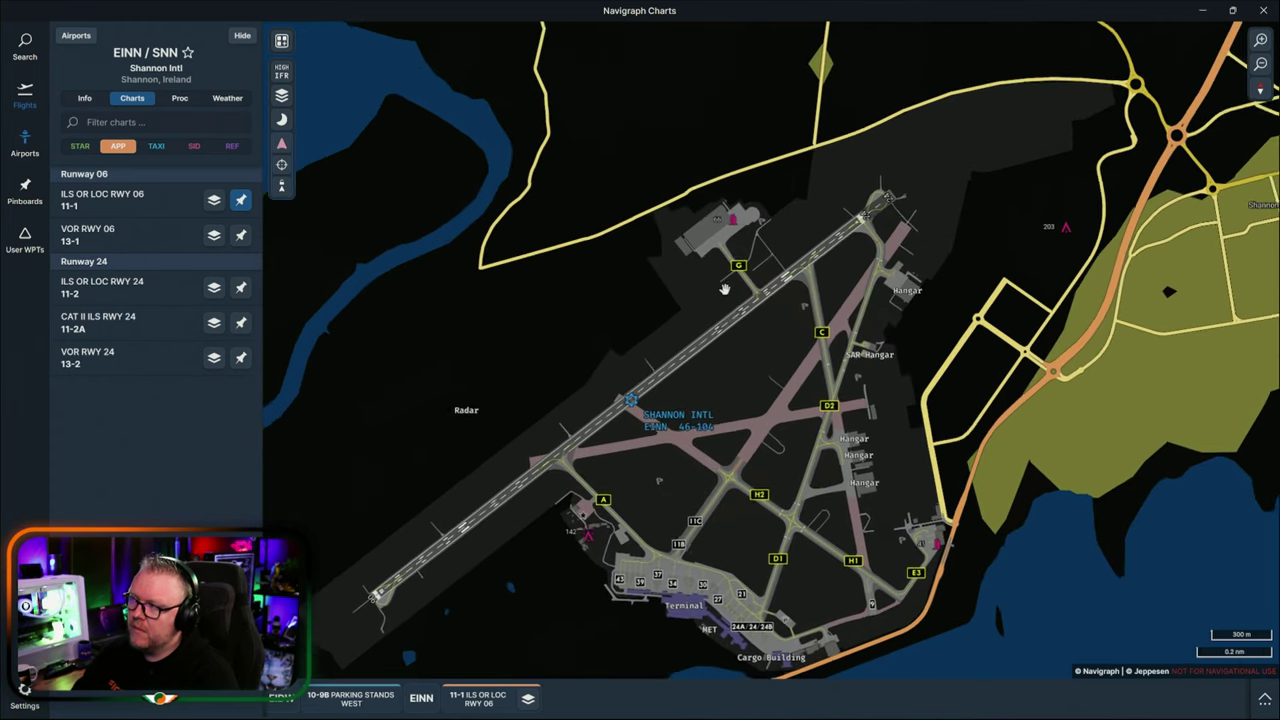
pyautogui.scroll(3, 731, 303)
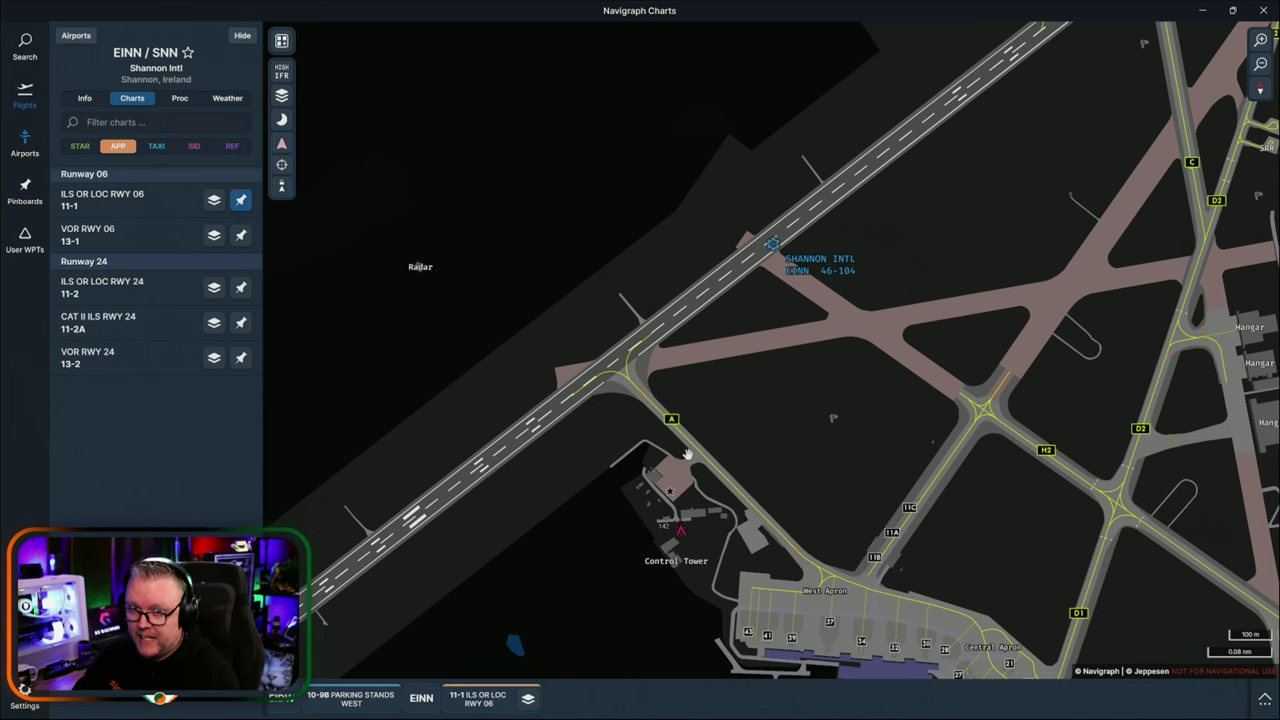
pyautogui.scroll(-2, 688, 456)
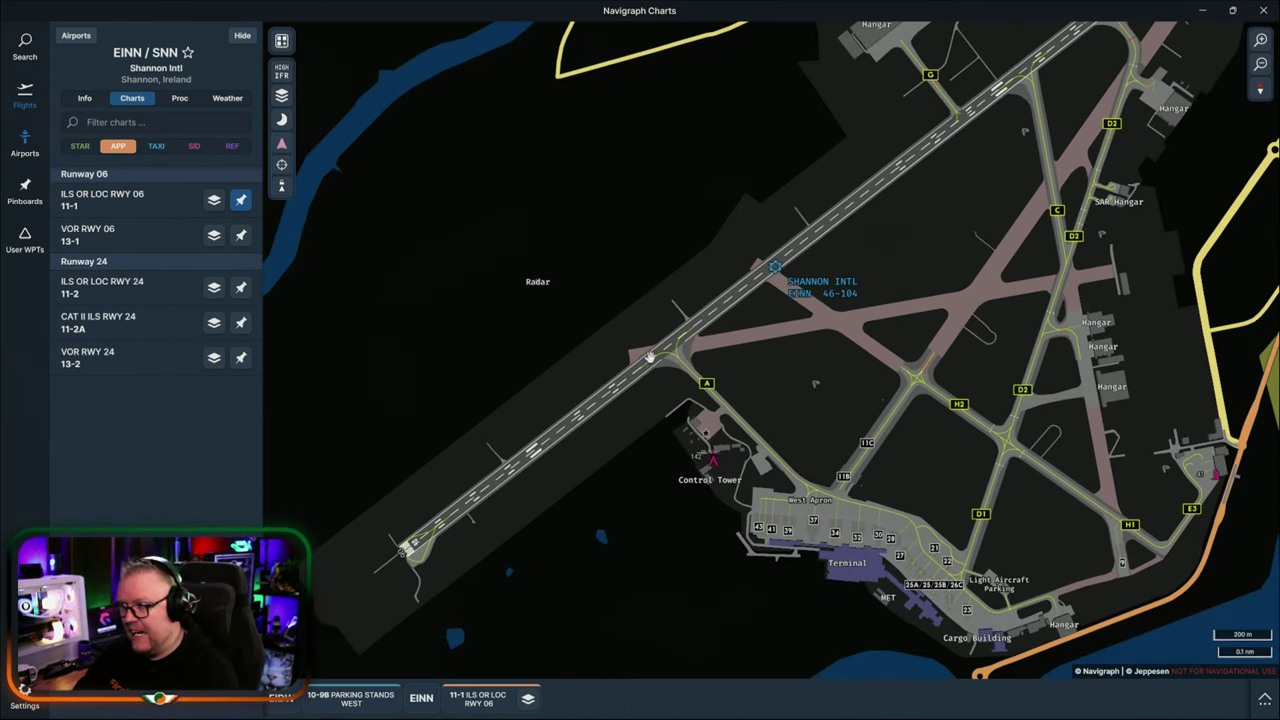
pyautogui.scroll(2, 694, 329)
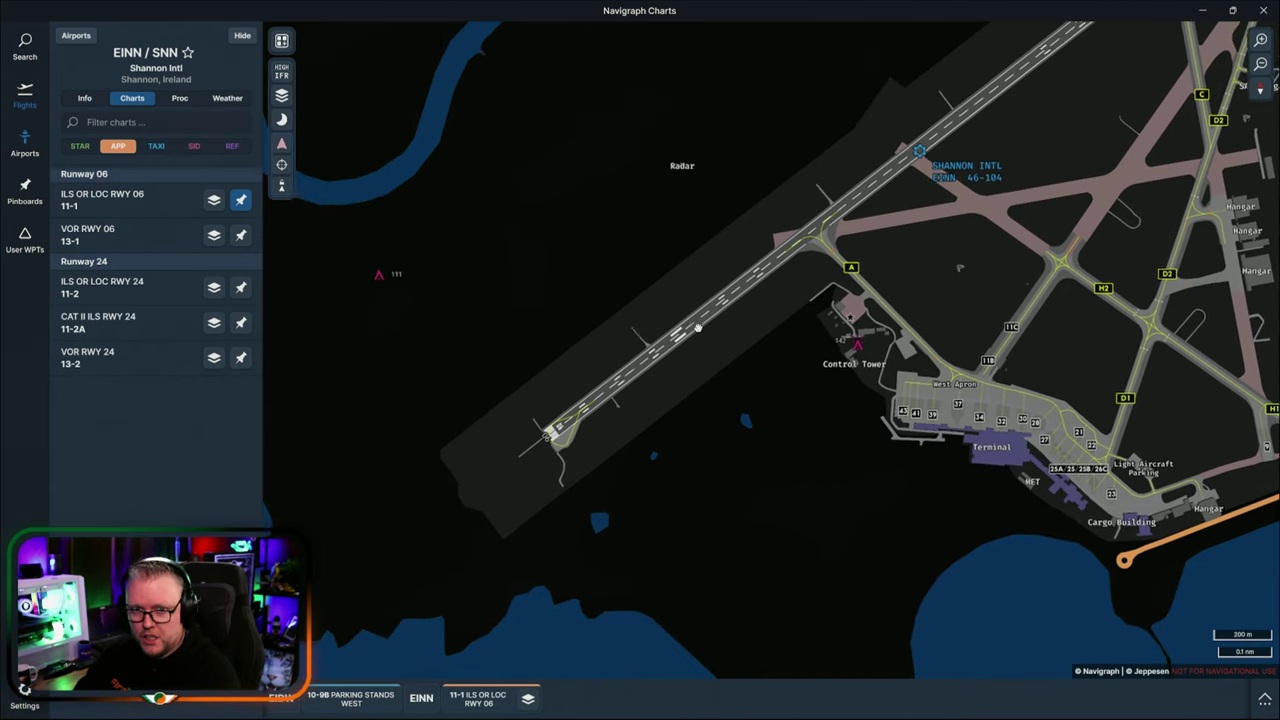
# Survey the full length of Shannon's runway, from its northeastern end past taxiway A to the southwestern turnaround.
pyautogui.scroll(-3, 630, 370)
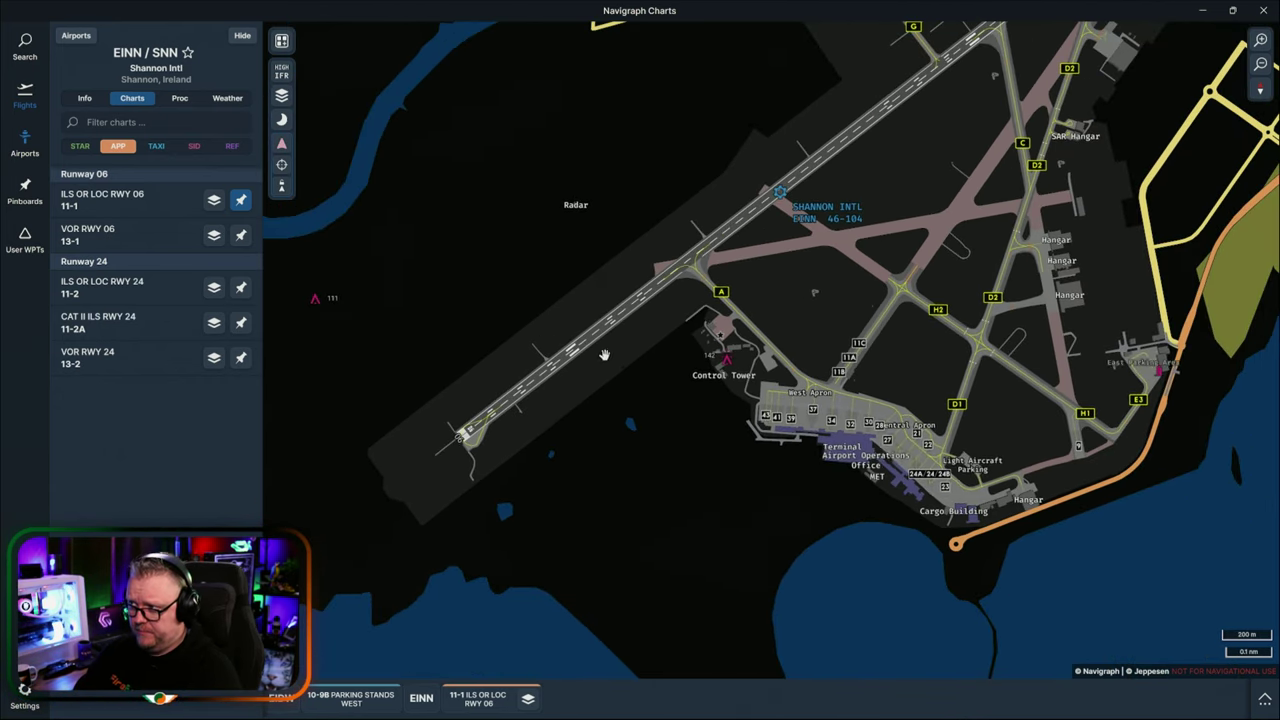
pyautogui.scroll(-2, 640, 285)
pyautogui.scroll(2, 517, 335)
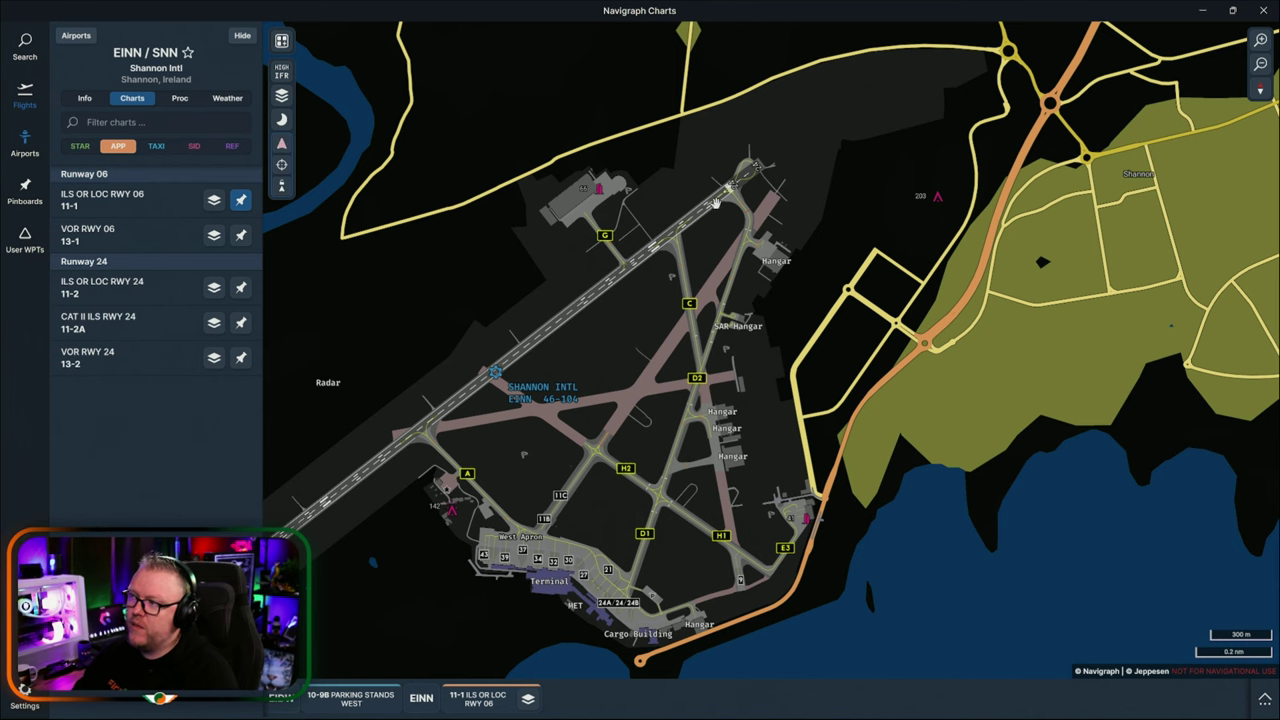
pyautogui.moveTo(514, 388); pyautogui.dragTo(618, 313)
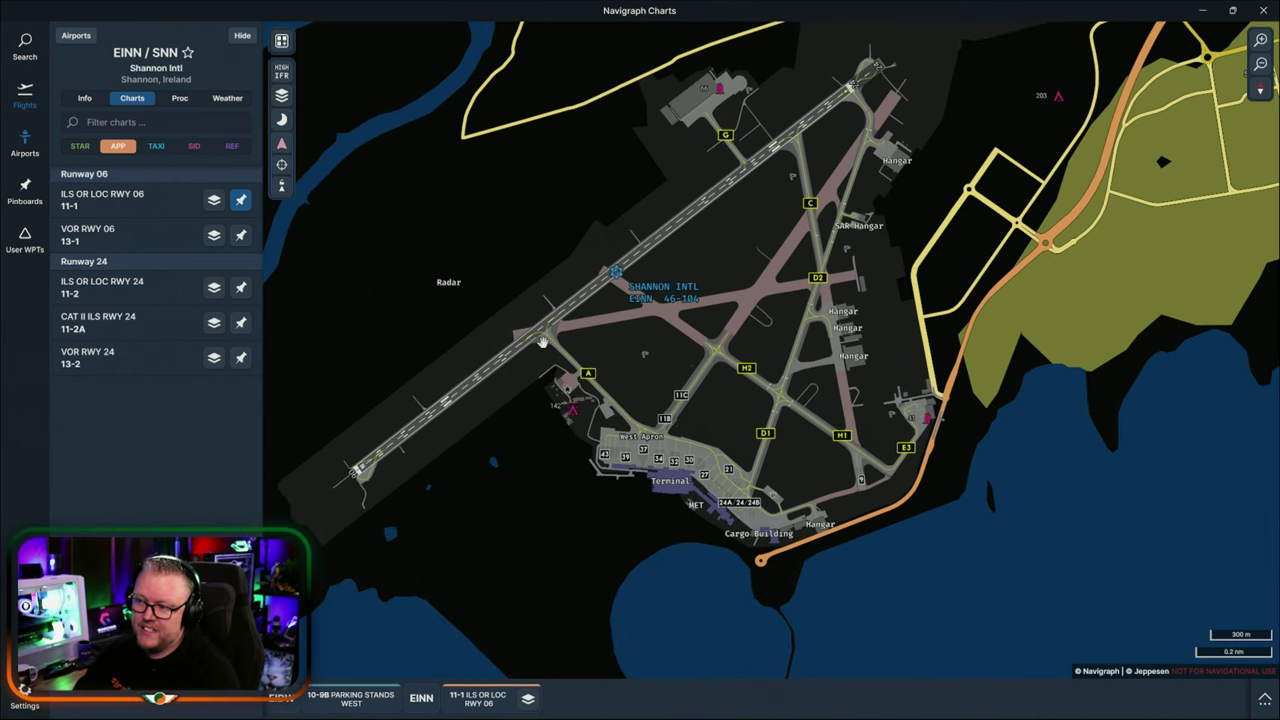
pyautogui.scroll(3, 600, 362)
pyautogui.scroll(-5, 568, 288)
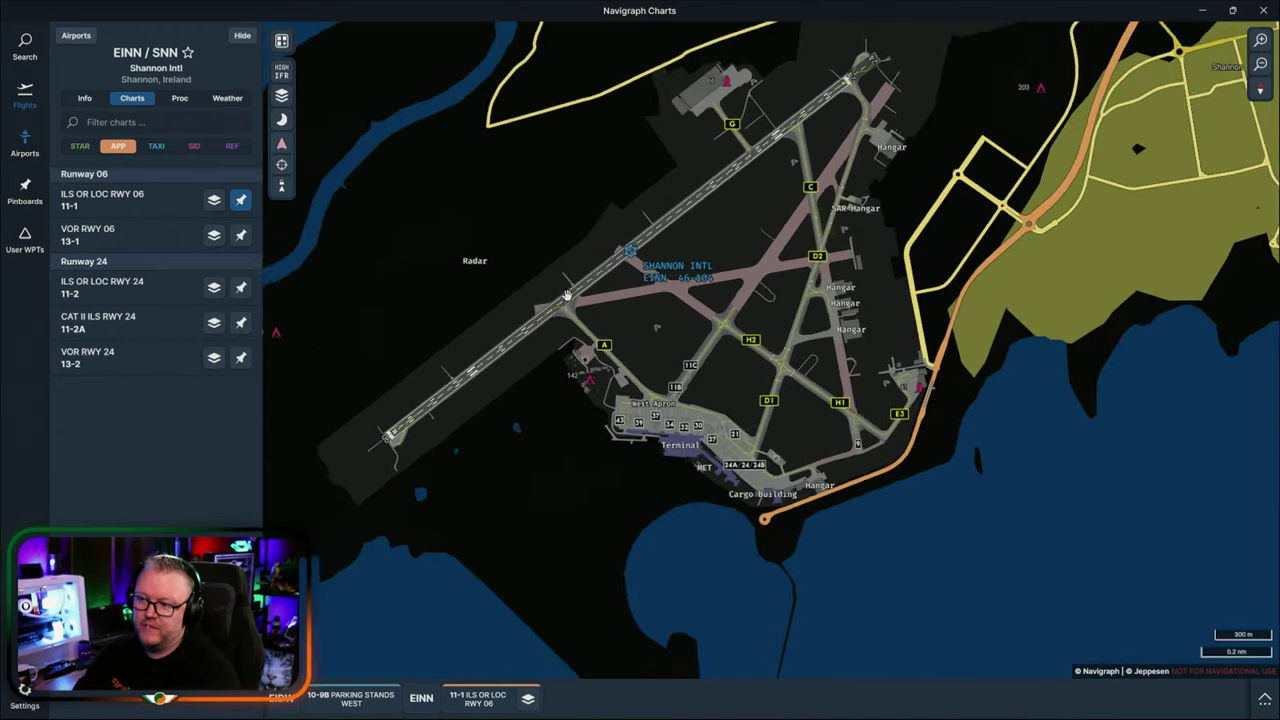
pyautogui.scroll(1, 568, 287)
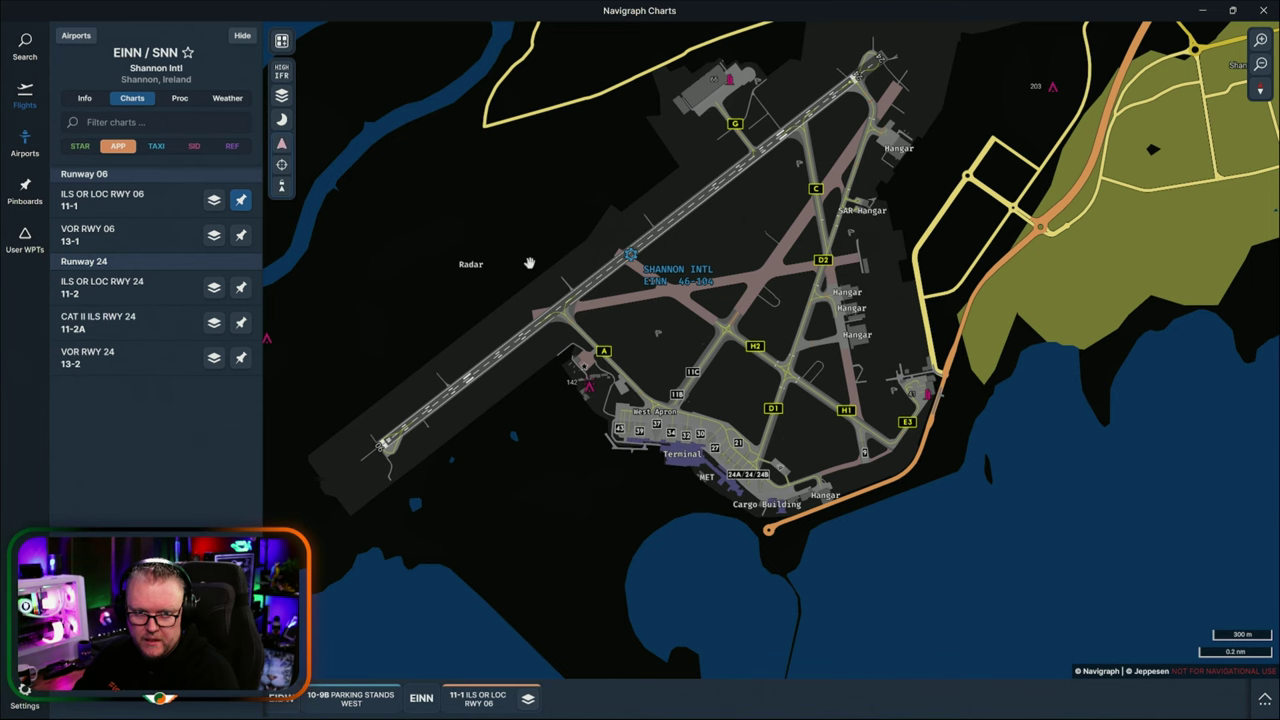
pyautogui.scroll(-2, 531, 263)
# Switch to the lesson page in the browser and read the Holding Short point on monitoring radio communications for runway clearance.
pyautogui.hotkey('alt', 'Tab')
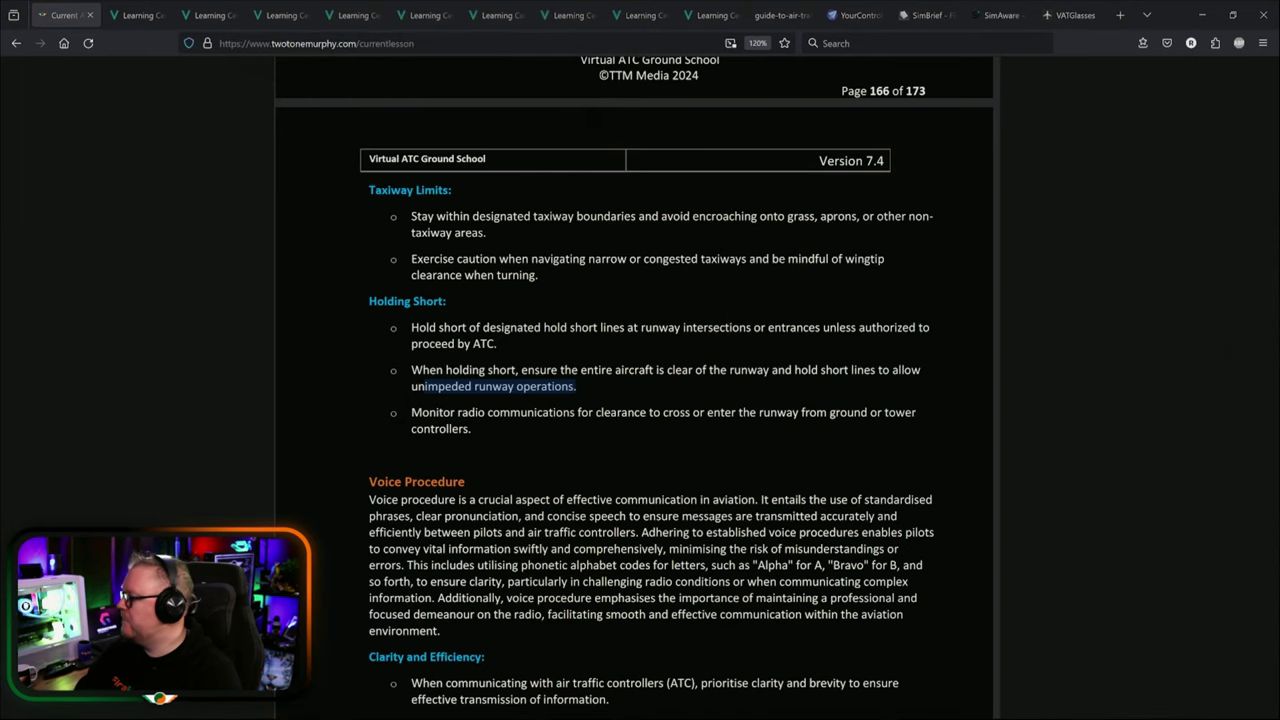
pyautogui.click(431, 416)
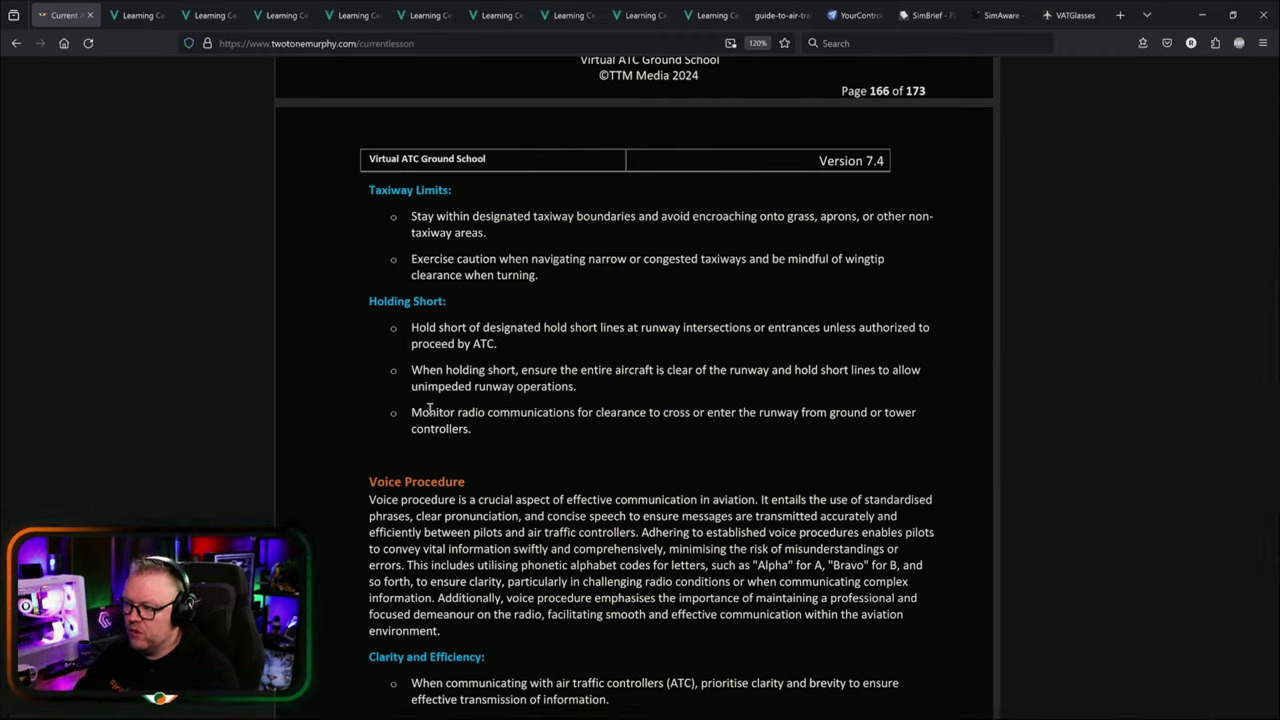
pyautogui.tripleClick(483, 438)
pyautogui.click(483, 438)
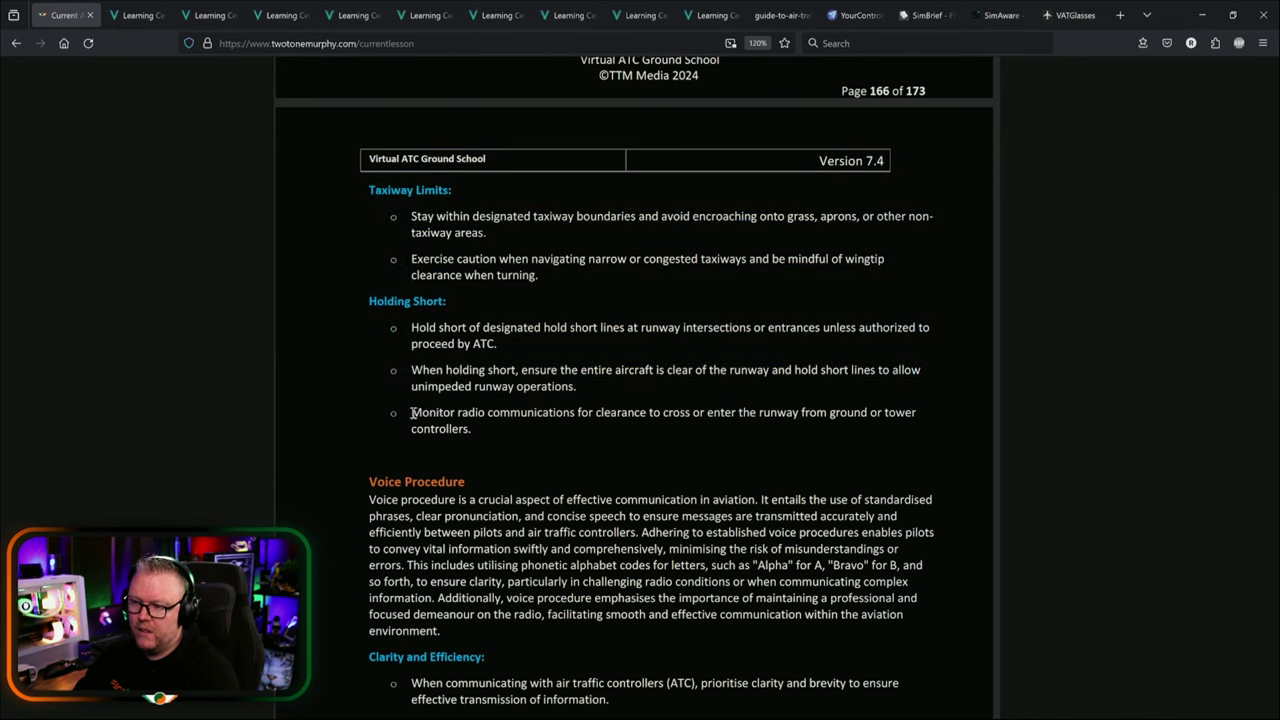
pyautogui.tripleClick(483, 438)
pyautogui.click(476, 440)
pyautogui.moveTo(476, 432); pyautogui.dragTo(414, 410)
pyautogui.click(416, 418)
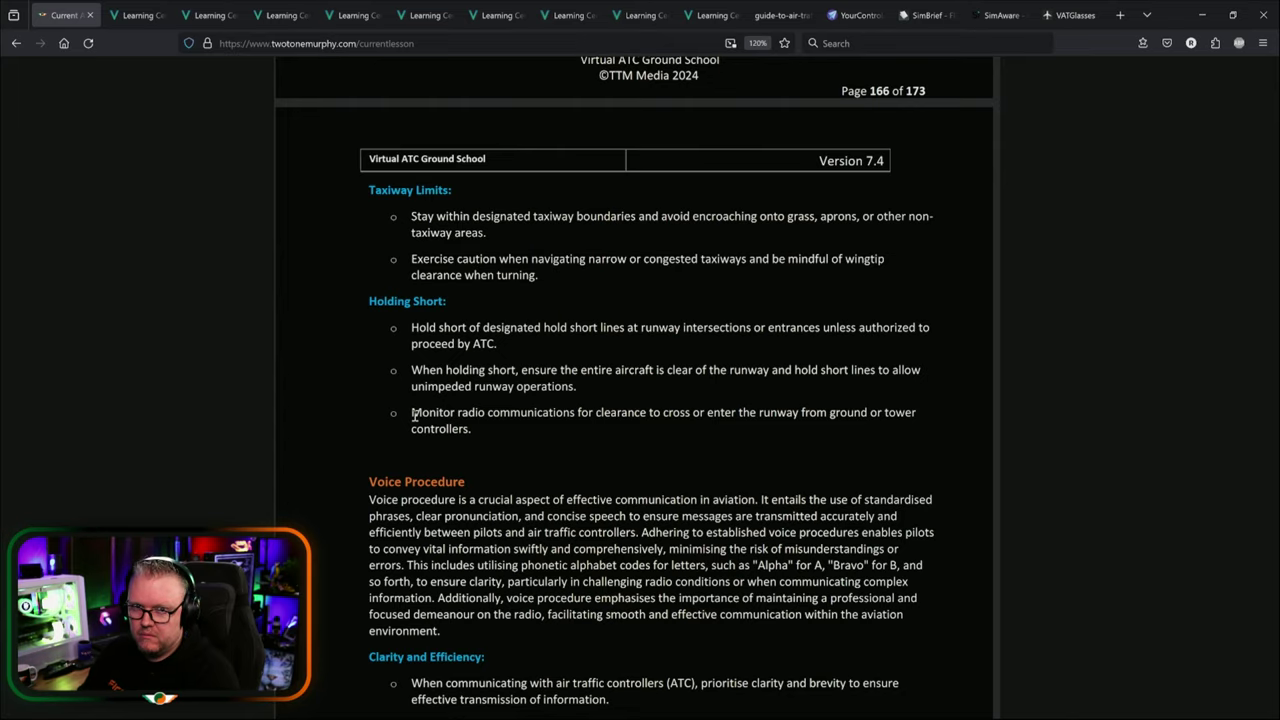
# Glance back at the aircraft lights list and read the Voice Procedure introduction, marking the starts of its sentences on established procedures and phonetic codes.
pyautogui.scroll(6, 415, 415)
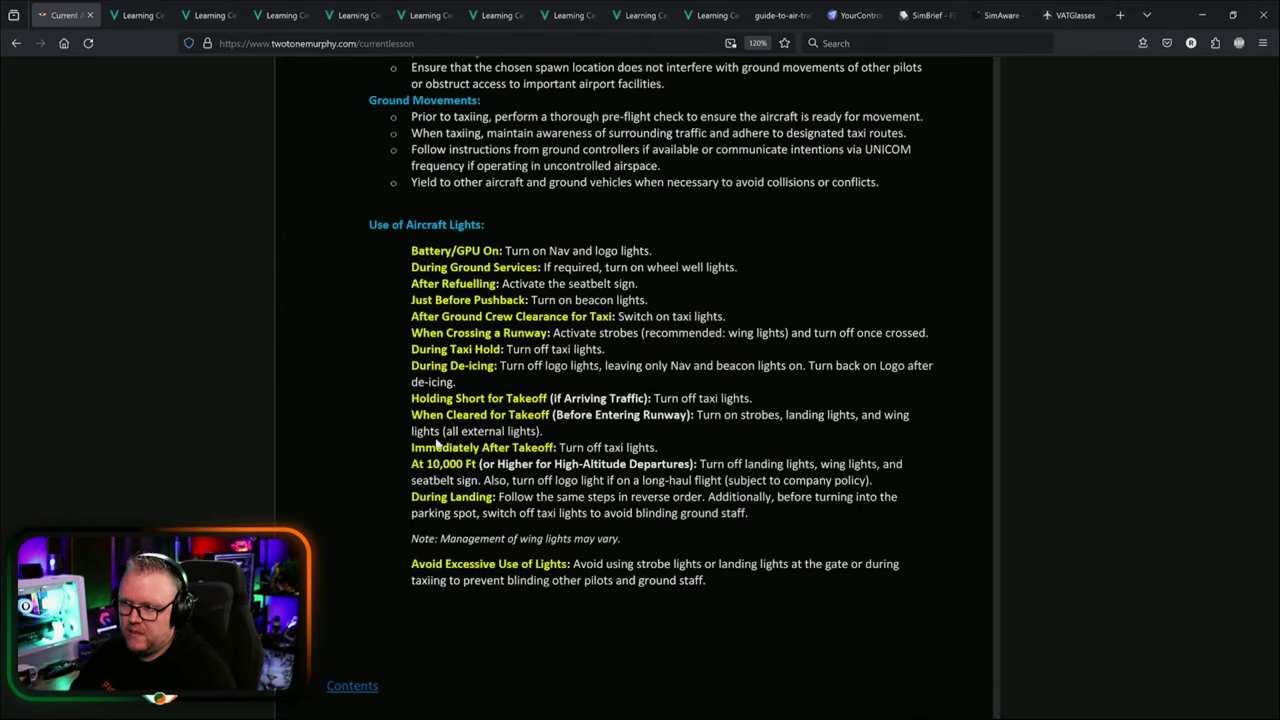
pyautogui.scroll(-7, 437, 445)
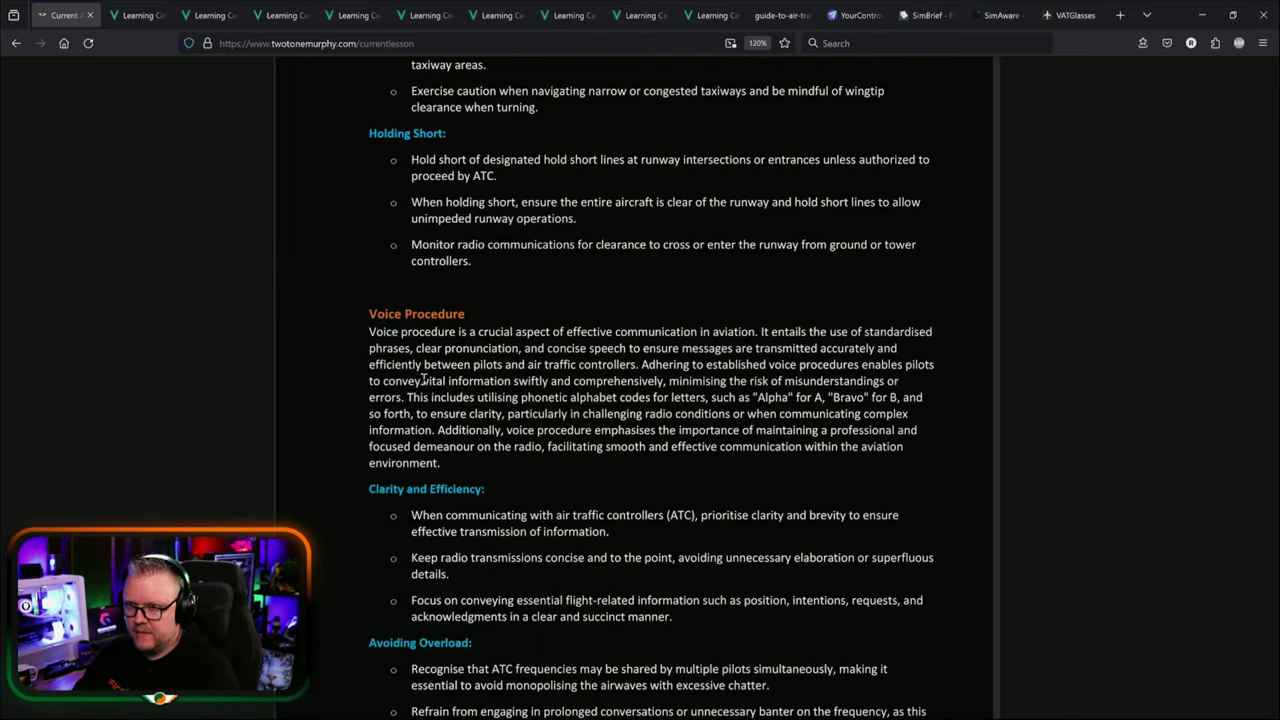
pyautogui.scroll(-1, 424, 379)
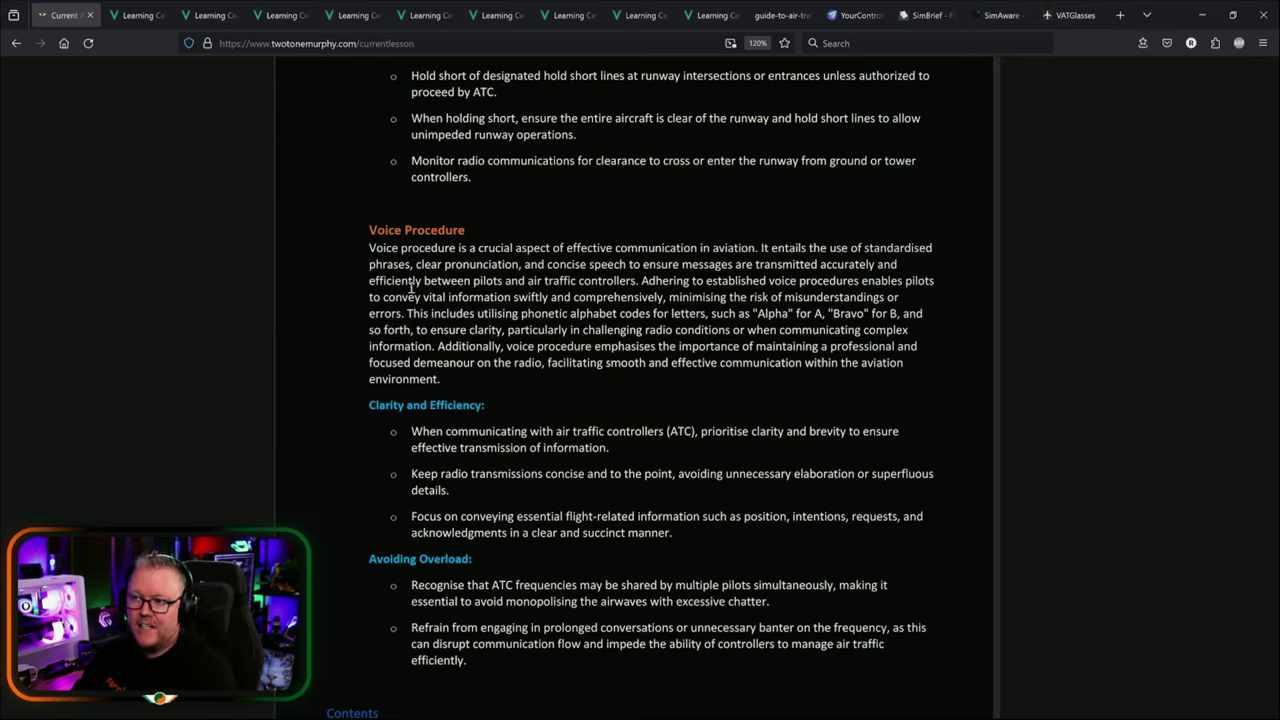
pyautogui.moveTo(641, 280); pyautogui.dragTo(670, 281)
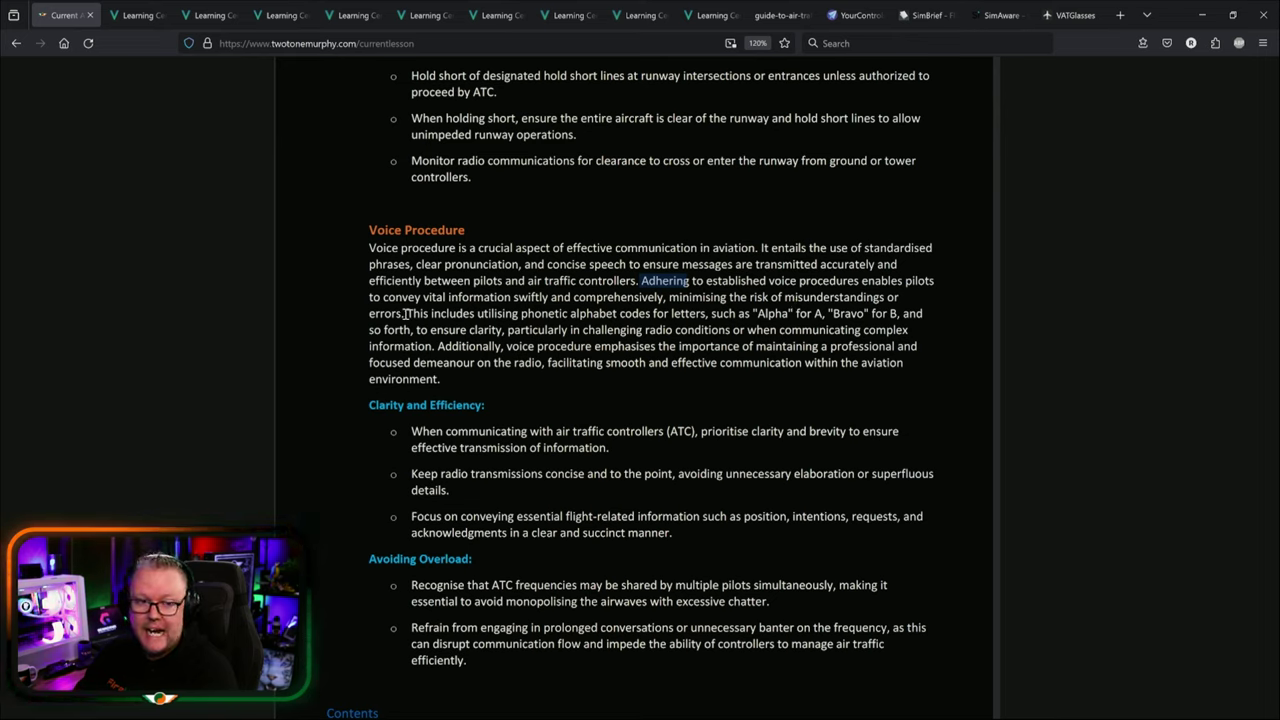
pyautogui.moveTo(405, 313); pyautogui.dragTo(415, 313)
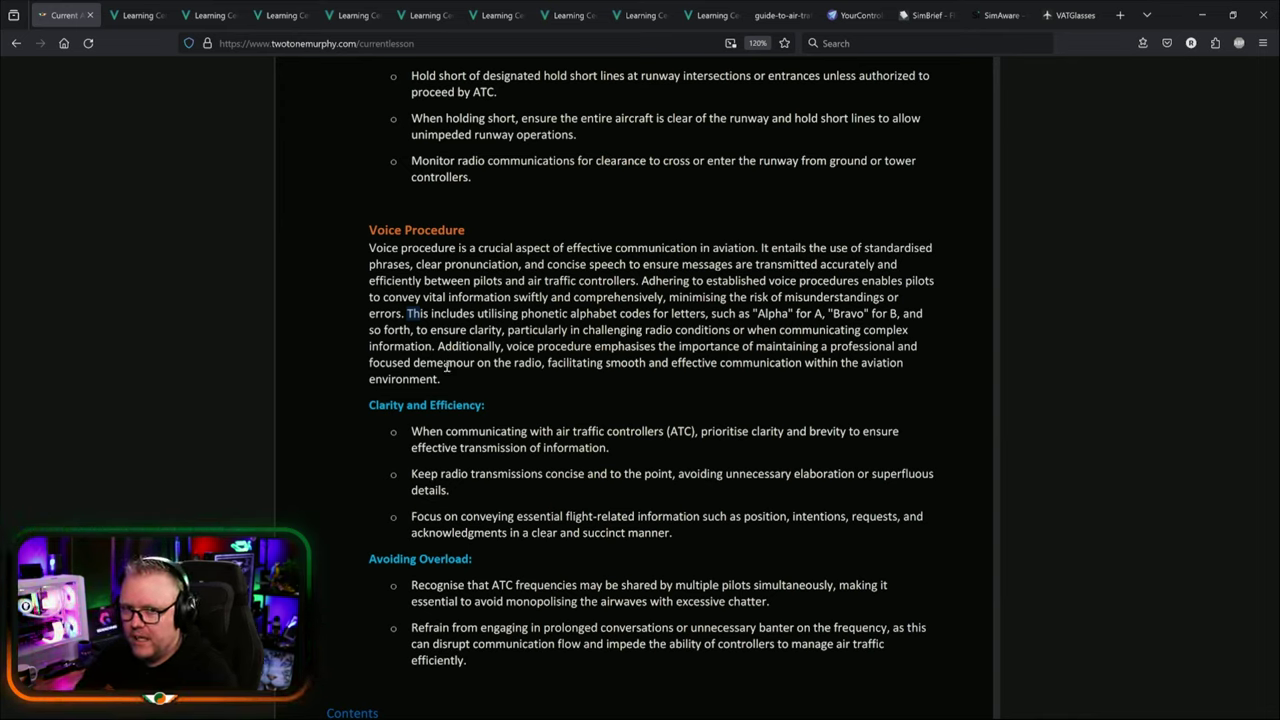
# Read the Clarity and Efficiency points, highlighting the ends of the bullets on effective transmission and on clear, succinct information.
pyautogui.scroll(-1, 436, 376)
pyautogui.scroll(-2, 436, 376)
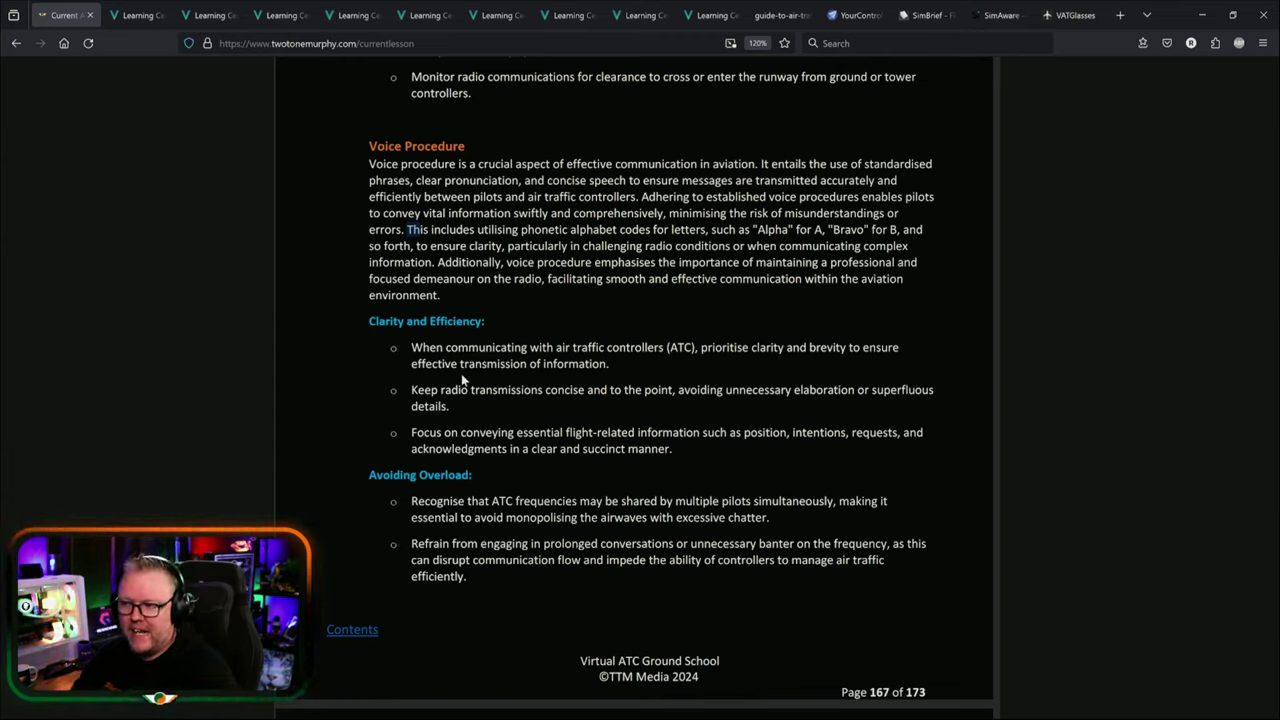
pyautogui.moveTo(497, 364); pyautogui.dragTo(603, 368)
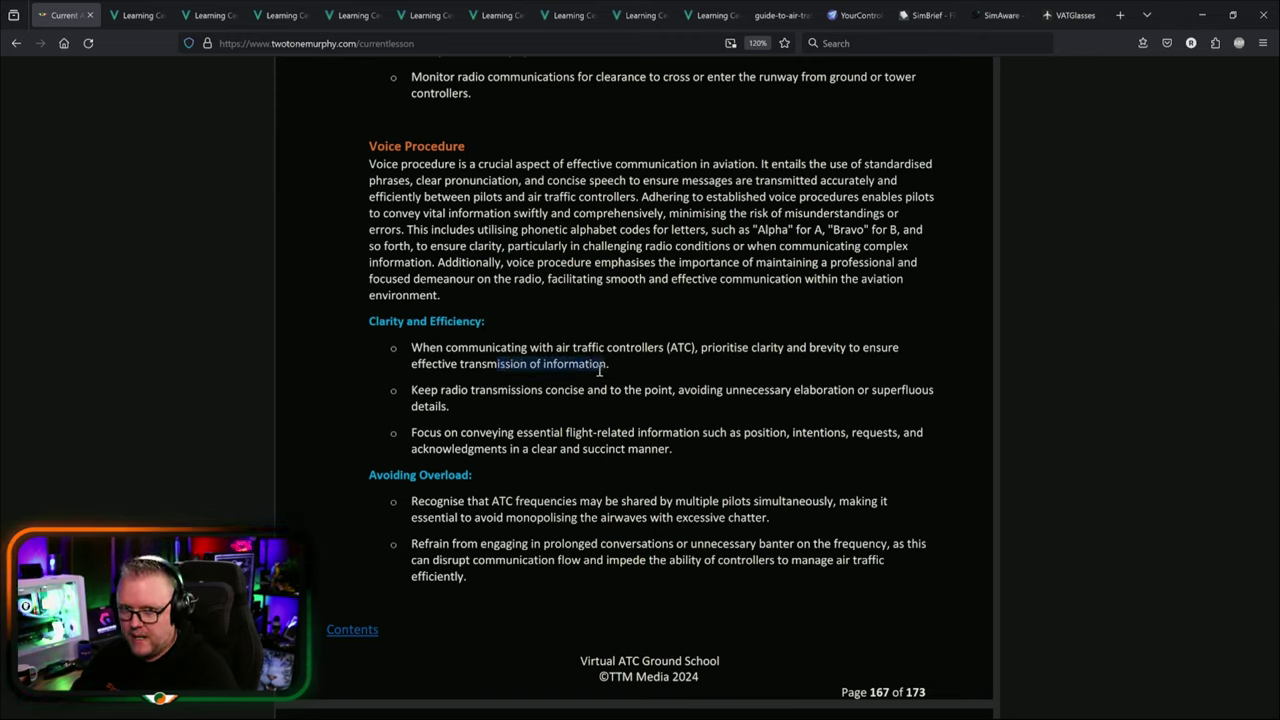
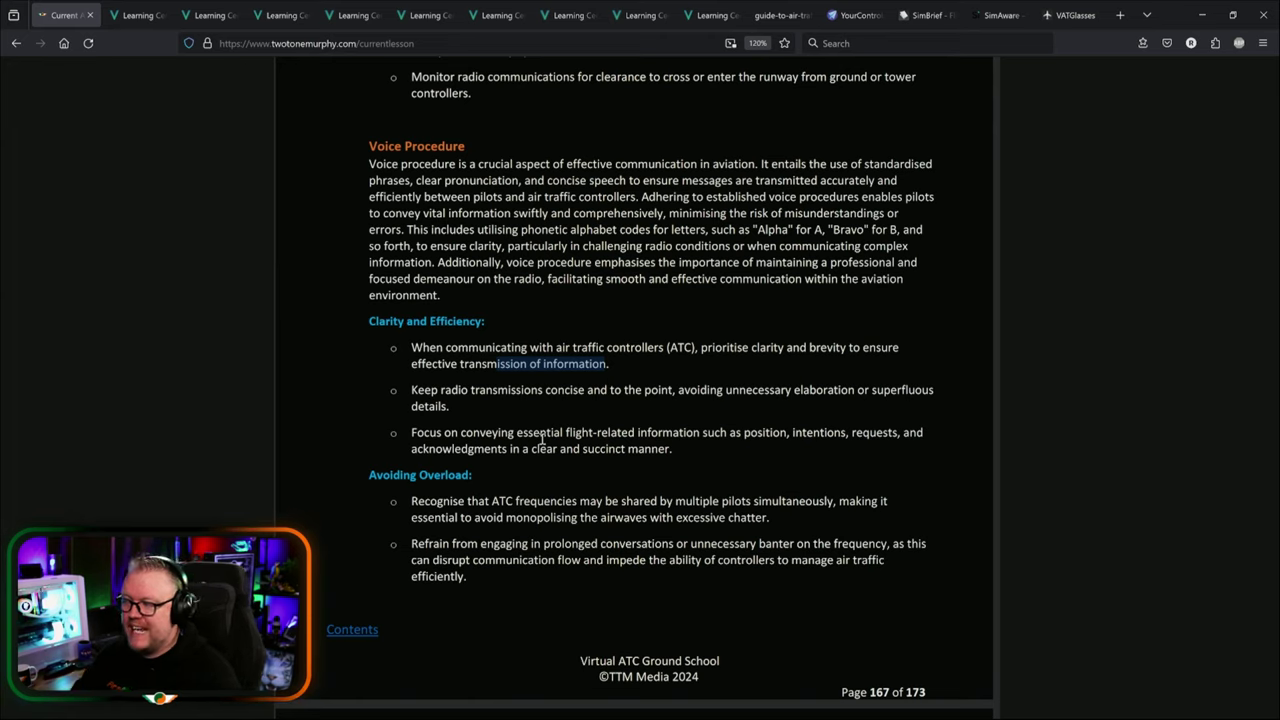
pyautogui.moveTo(511, 449); pyautogui.dragTo(668, 450)
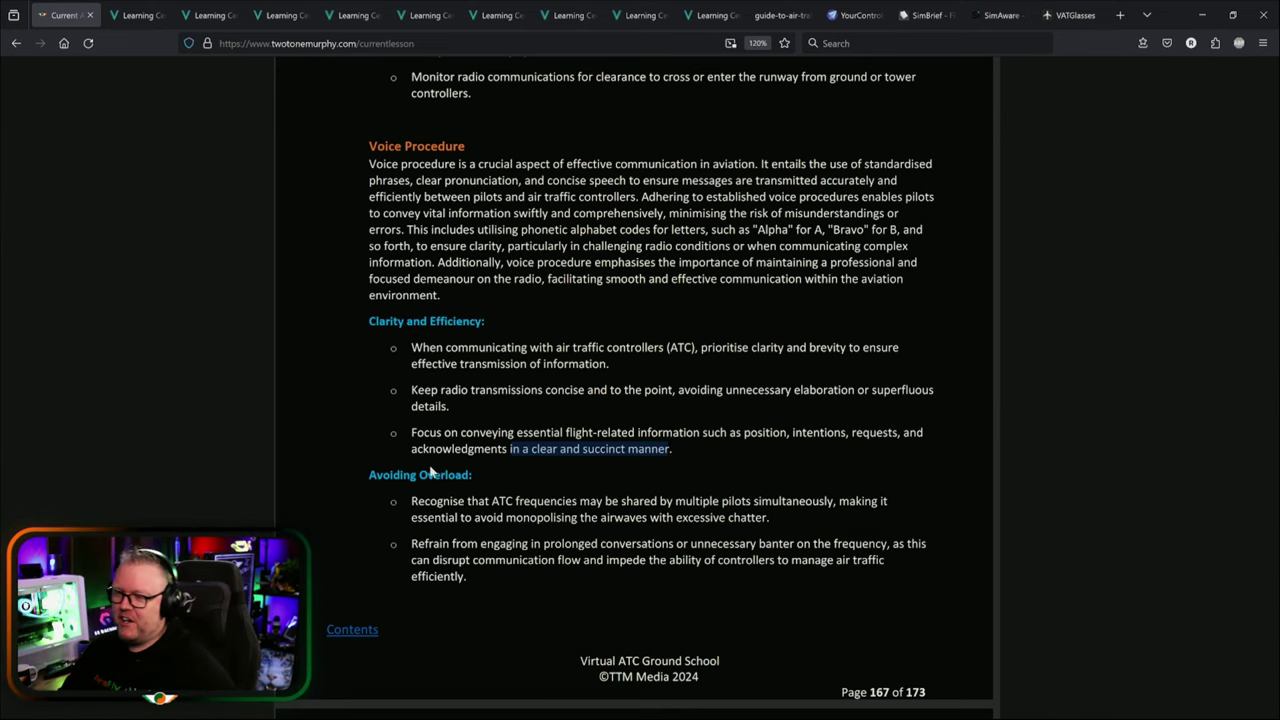
# Read the Avoiding Overload points on shared ATC frequencies and prolonged conversations.
pyautogui.scroll(-1, 433, 473)
pyautogui.click(463, 410)
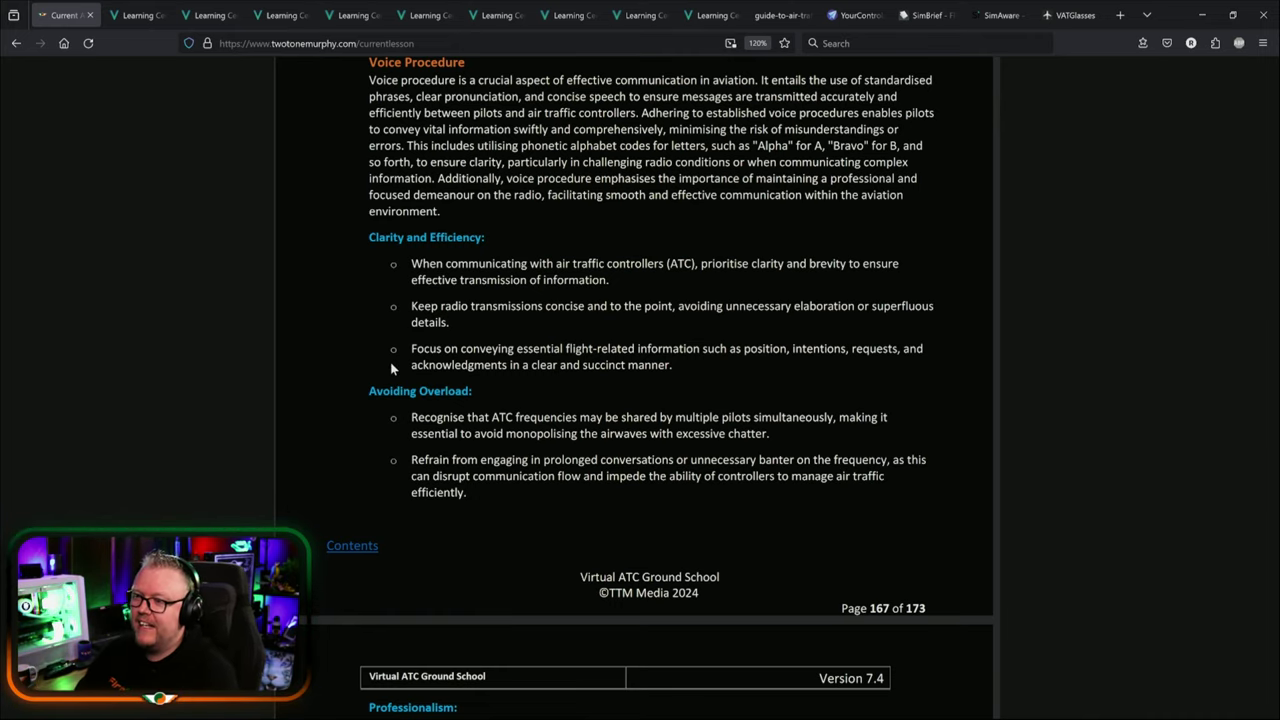
pyautogui.scroll(-2, 390, 361)
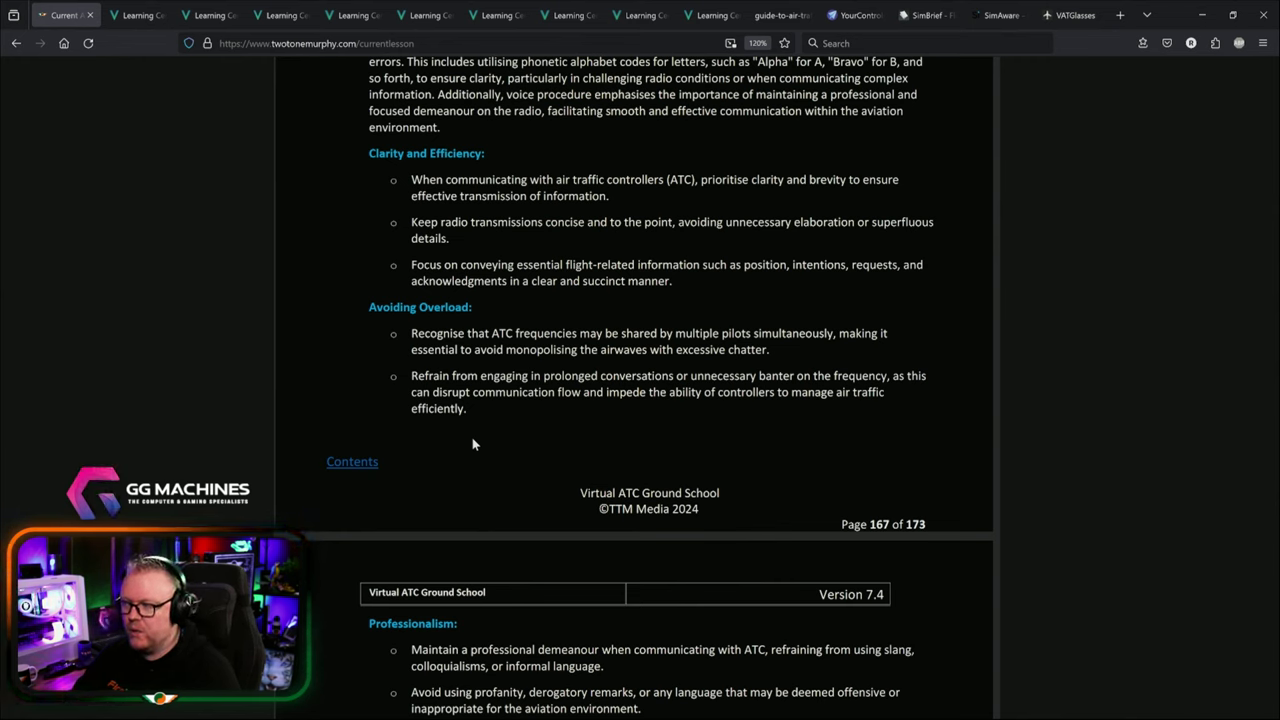
pyautogui.moveTo(475, 407); pyautogui.dragTo(420, 371)
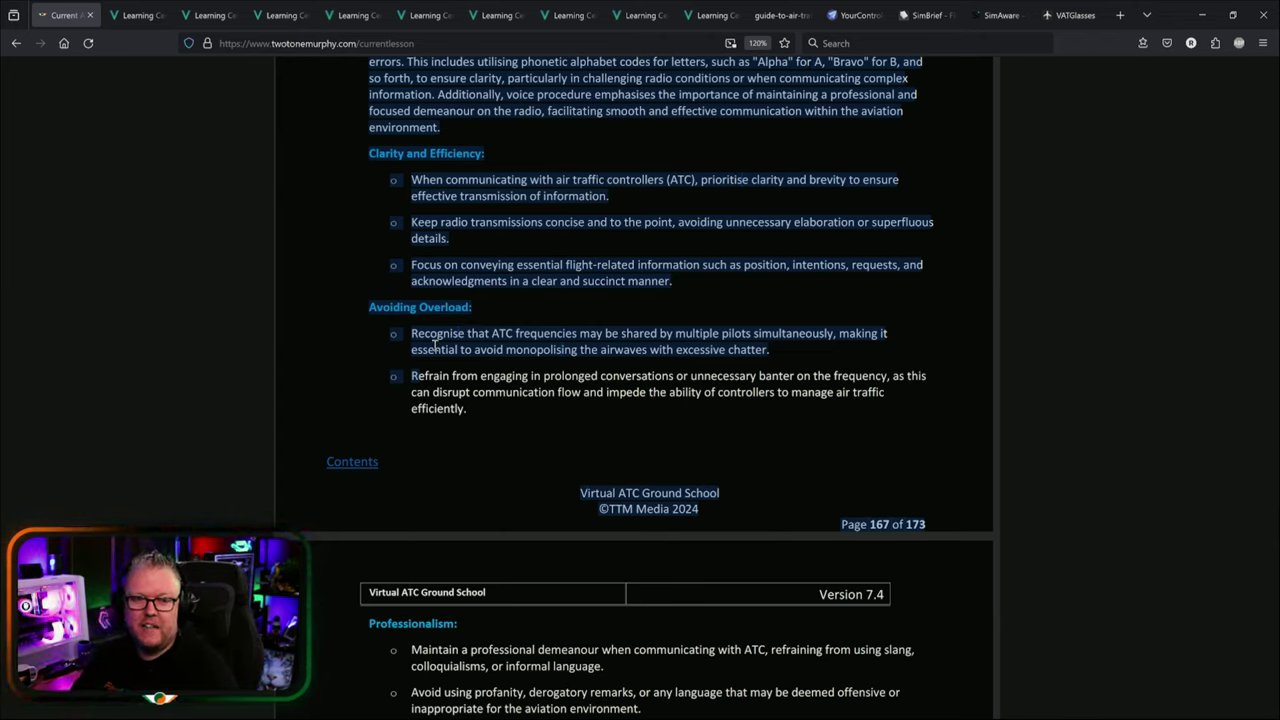
pyautogui.click(425, 388)
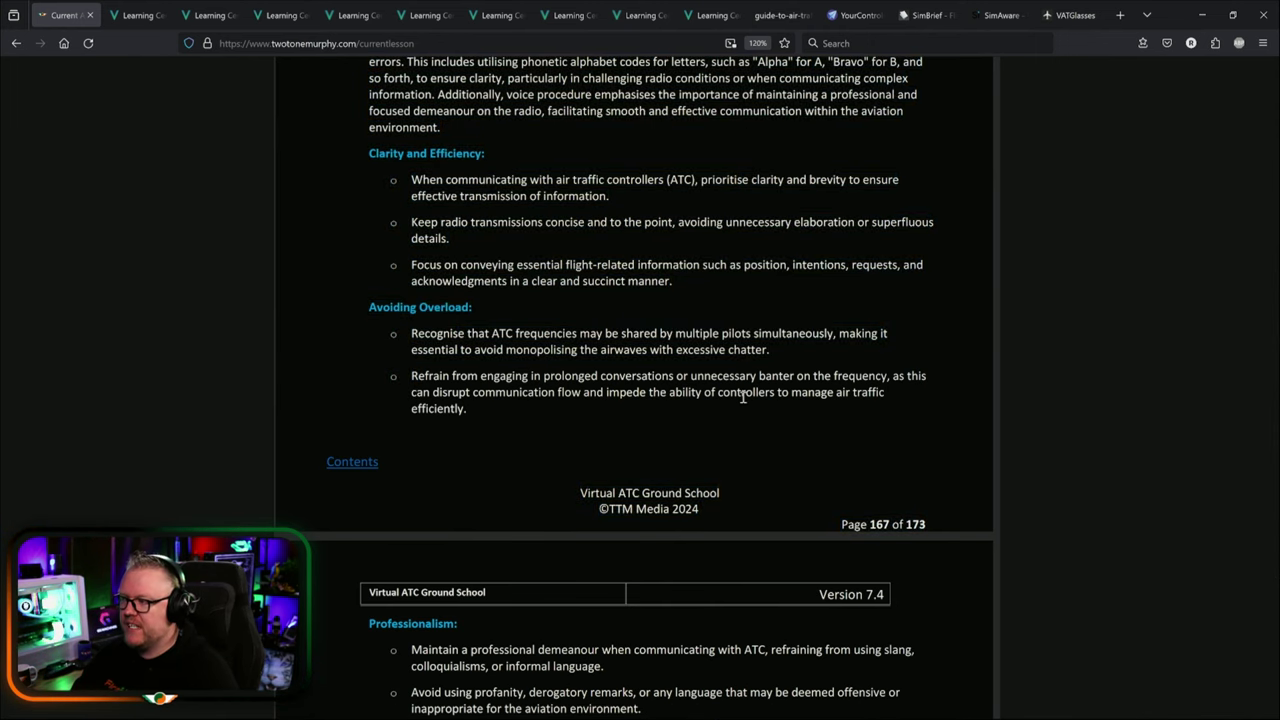
# Move on to the Professionalism section and highlight part of its first point on maintaining a professional demeanour with ATC.
pyautogui.scroll(-4, 531, 362)
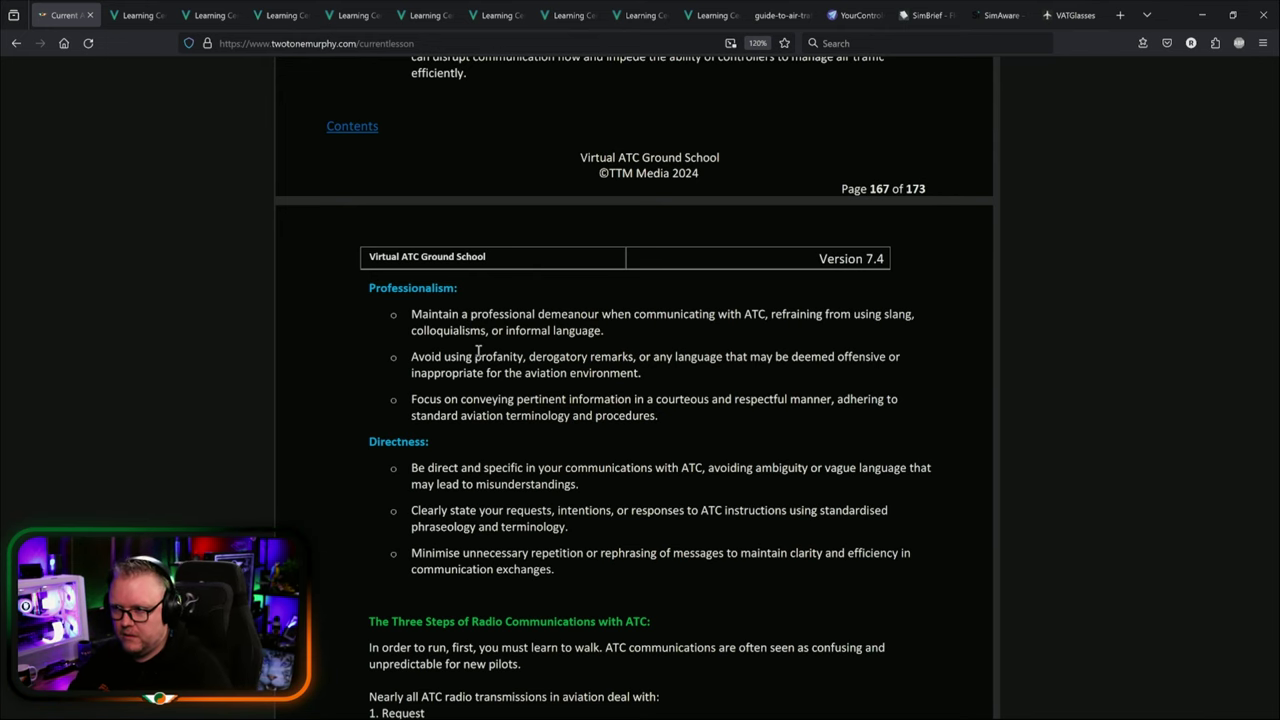
pyautogui.scroll(-1, 475, 355)
pyautogui.scroll(1, 462, 362)
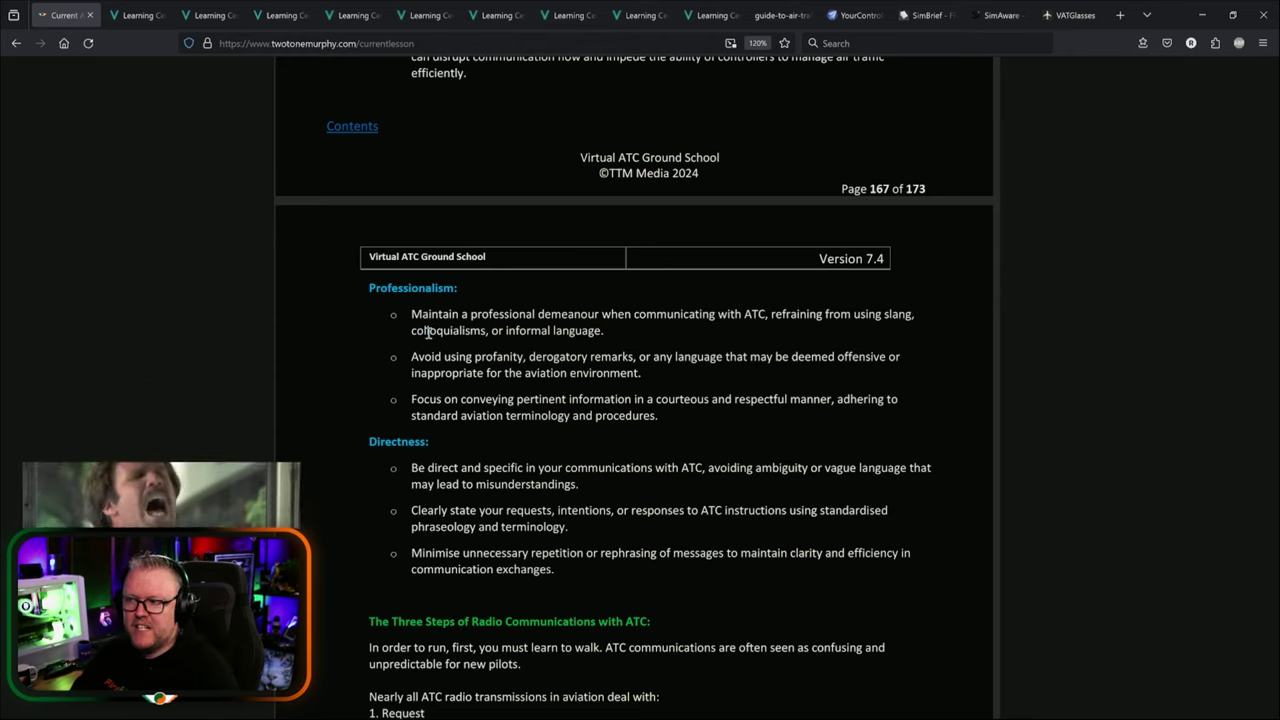
pyautogui.moveTo(430, 314); pyautogui.dragTo(510, 316)
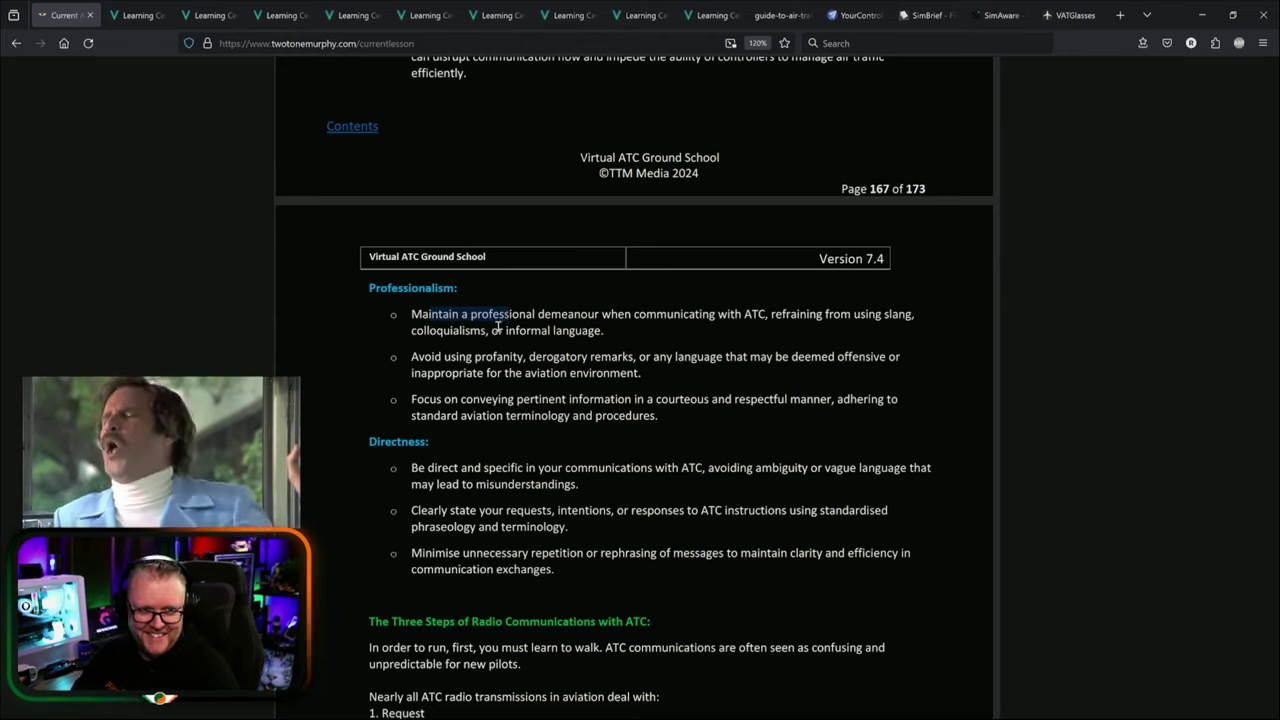